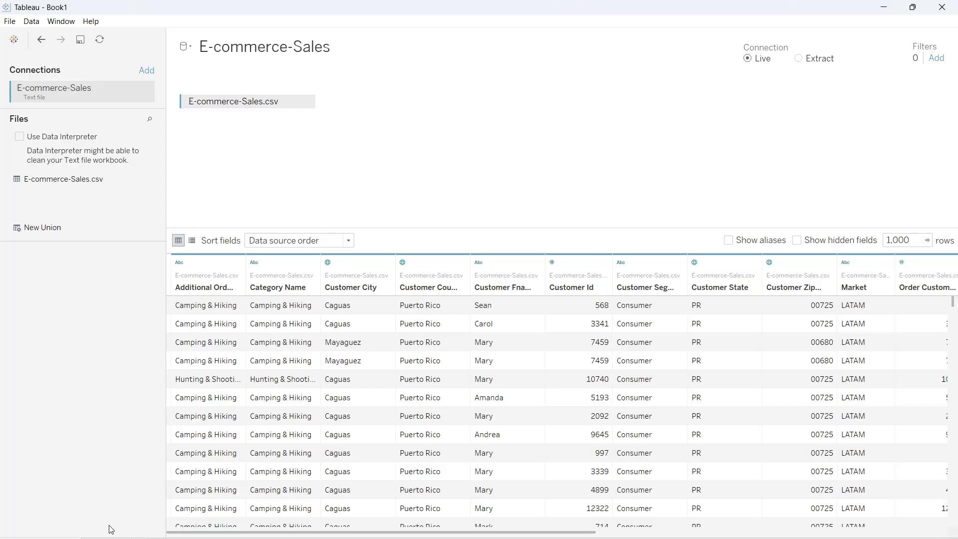
Widen the Additional Order items, Customer Country, Customer Fname and Customer Segment columns in the data preview to show their full names
{"action": "left_click", "coordinate": [221, 289]}
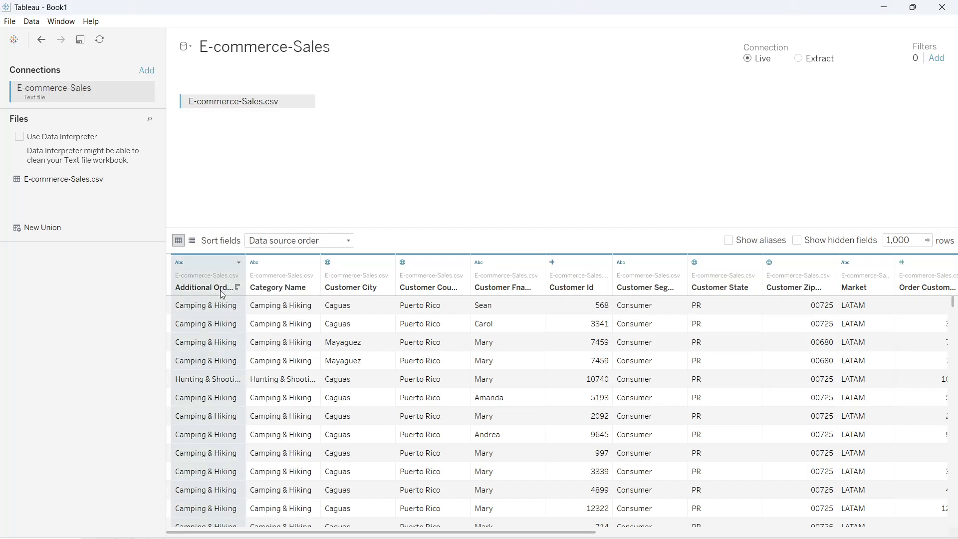
{"action": "left_click_drag", "start_coordinate": [245, 277], "coordinate": [271, 272]}
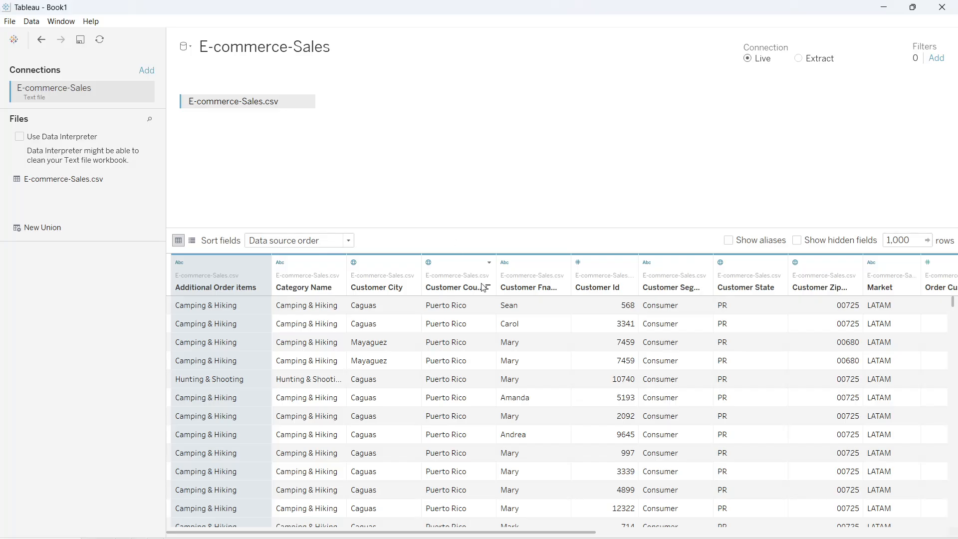
{"action": "left_click", "coordinate": [537, 278]}
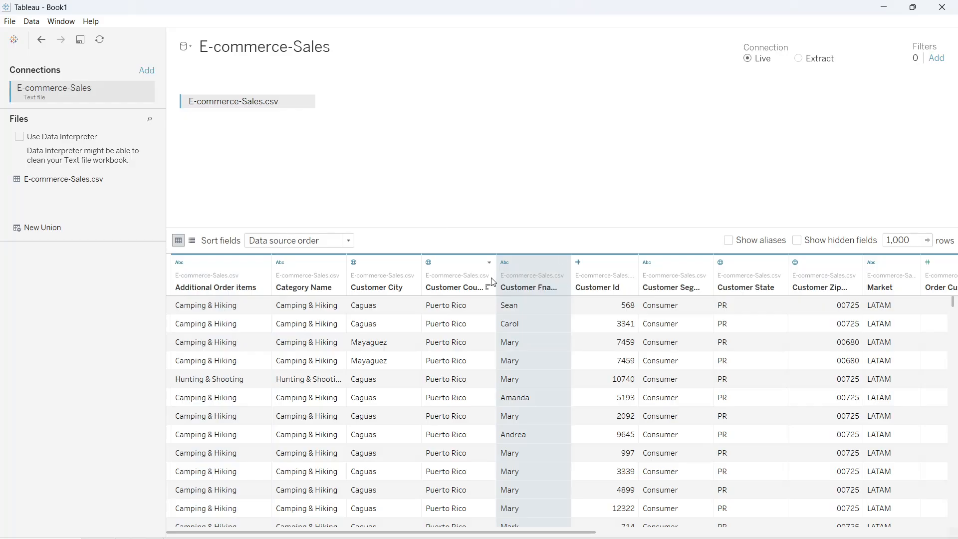
{"action": "mouse_move", "coordinate": [497, 272]}
{"action": "left_mouse_down"}
{"action": "mouse_move", "coordinate": [520, 272]}
{"action": "mouse_move", "coordinate": [507, 278]}
{"action": "left_mouse_up"}
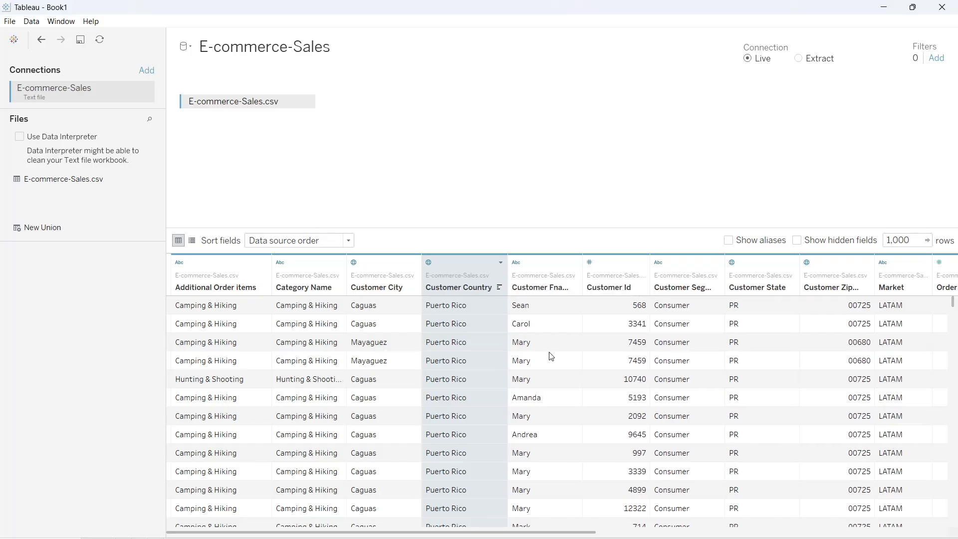
{"action": "left_click_drag", "start_coordinate": [584, 274], "coordinate": [592, 276]}
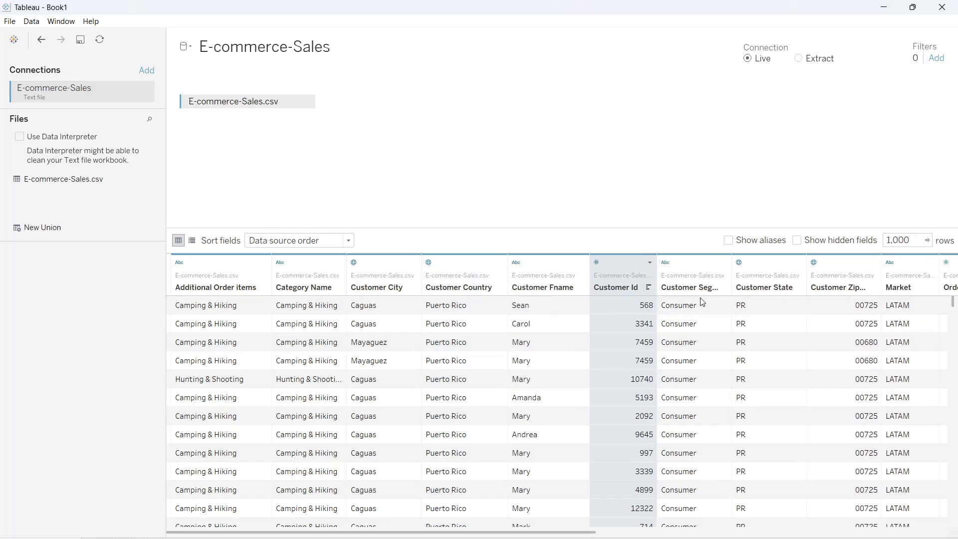
{"action": "left_click_drag", "start_coordinate": [731, 270], "coordinate": [747, 265]}
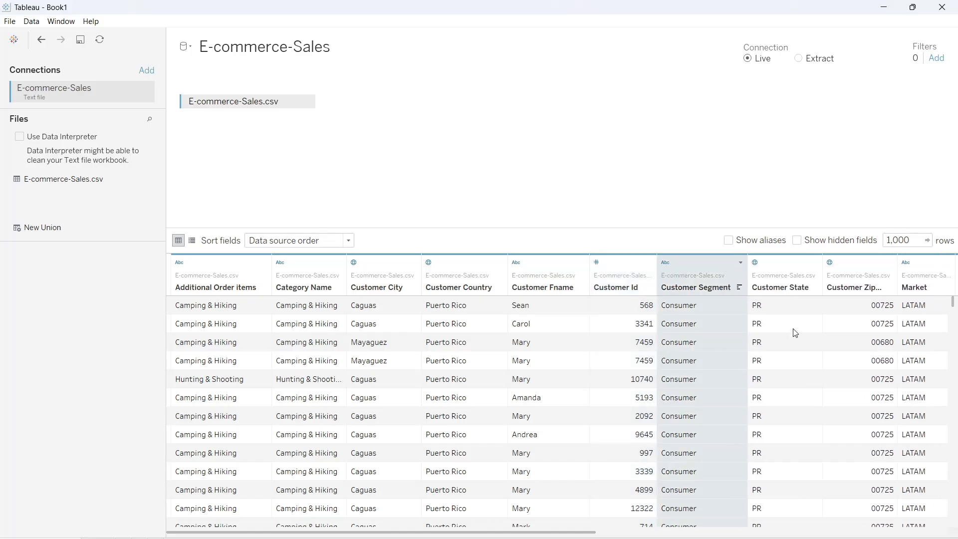
Examine the customer state, zip code, market, order date and order region columns in the E-commerce-Sales data preview
{"action": "left_click", "coordinate": [778, 313]}
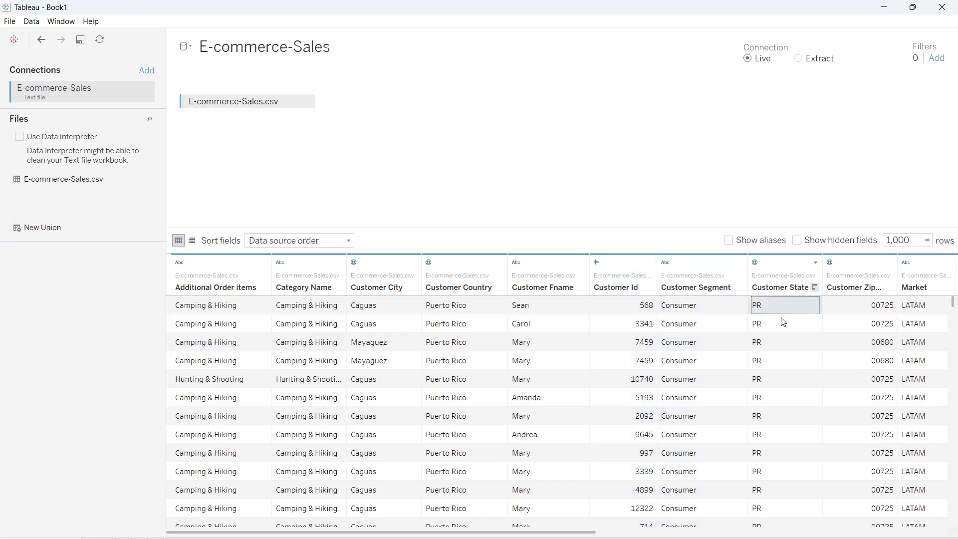
{"action": "scroll", "coordinate": [781, 324], "scroll_direction": "down", "scroll_amount": 20}
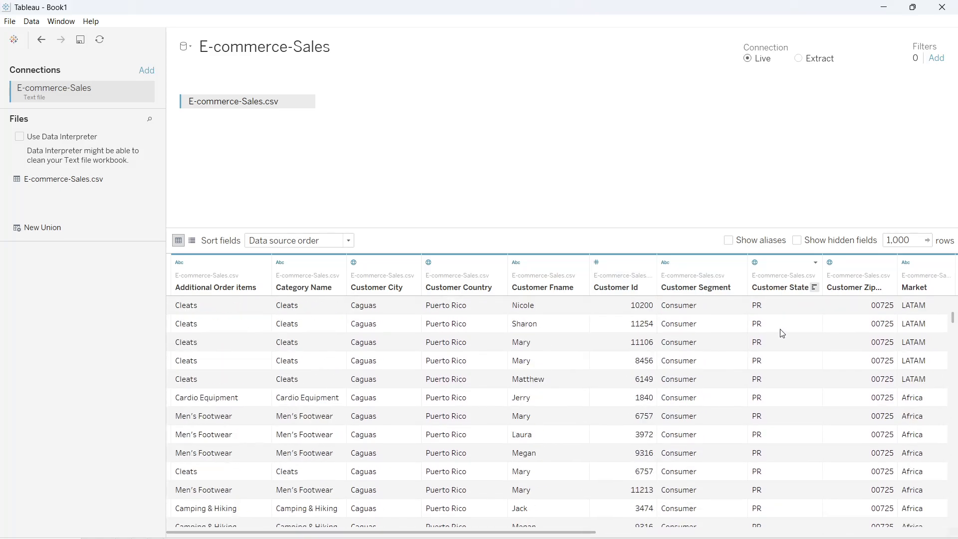
{"action": "scroll", "coordinate": [783, 331], "scroll_direction": "up", "scroll_amount": 20}
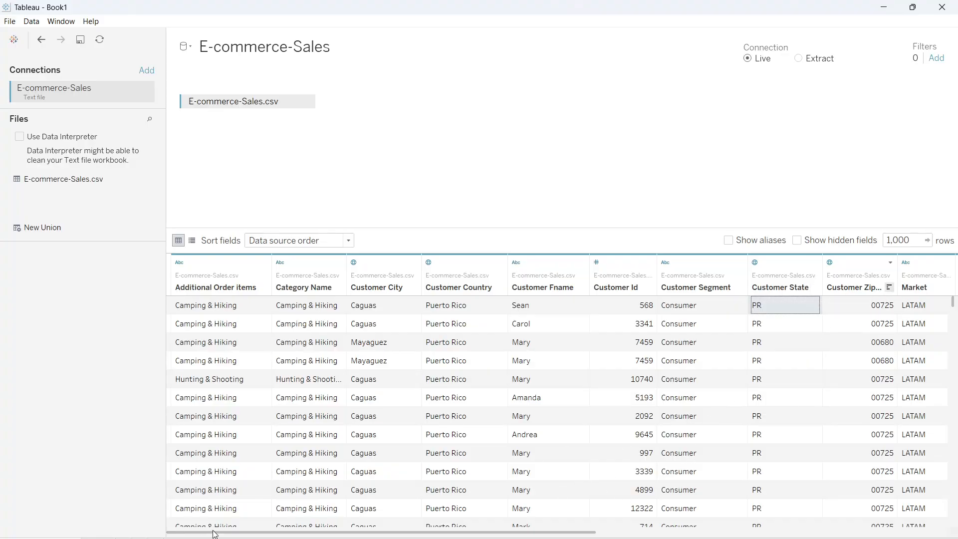
{"action": "left_click_drag", "start_coordinate": [216, 533], "coordinate": [308, 533]}
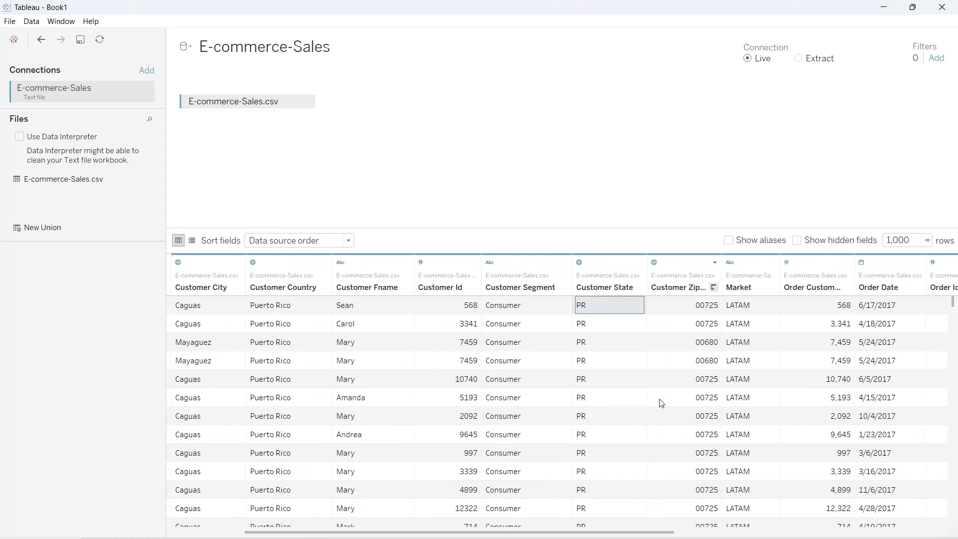
{"action": "scroll", "coordinate": [769, 397], "scroll_direction": "down", "scroll_amount": 10}
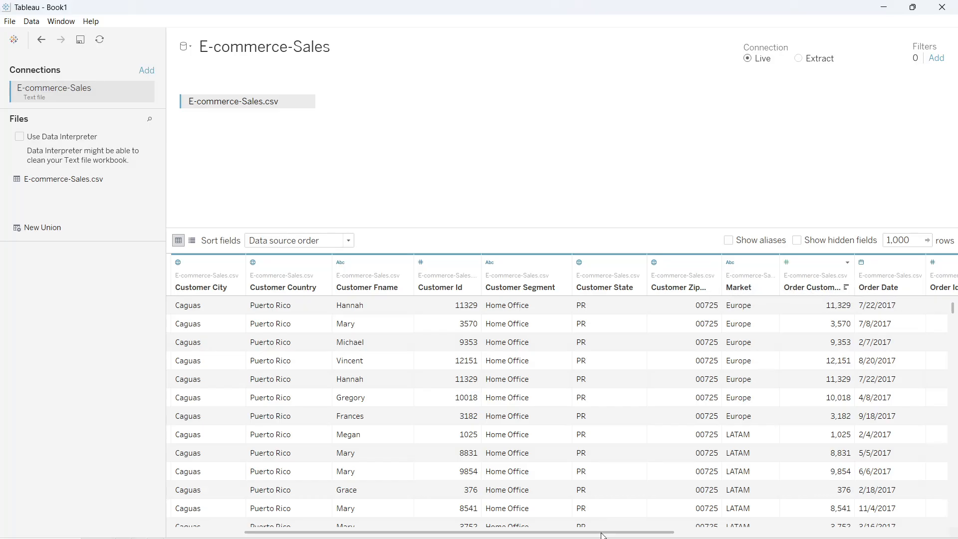
{"action": "left_click_drag", "start_coordinate": [604, 533], "coordinate": [671, 529]}
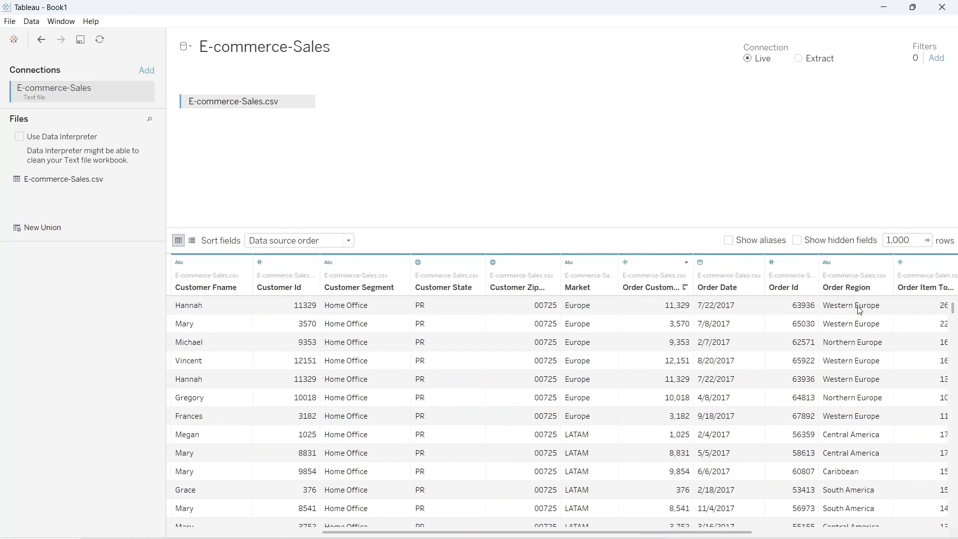
{"action": "scroll", "coordinate": [849, 349], "scroll_direction": "down", "scroll_amount": 2}
{"action": "scroll", "coordinate": [824, 439], "scroll_direction": "up", "scroll_amount": 1}
Review the Order Quantity, Product Price, Profit Margin, Profit Per Order and Sales values in the data preview
{"action": "left_click_drag", "start_coordinate": [755, 535], "coordinate": [897, 537]}
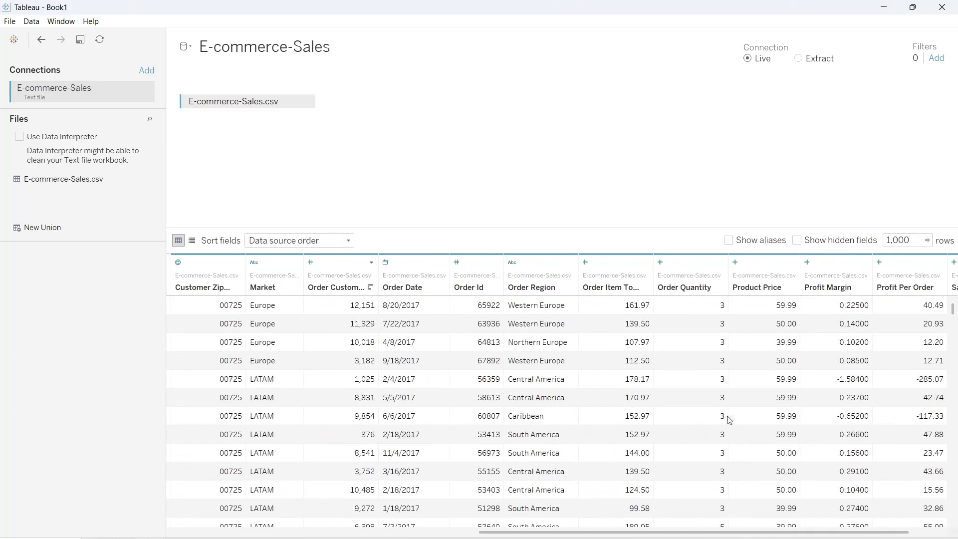
{"action": "left_click", "coordinate": [701, 306]}
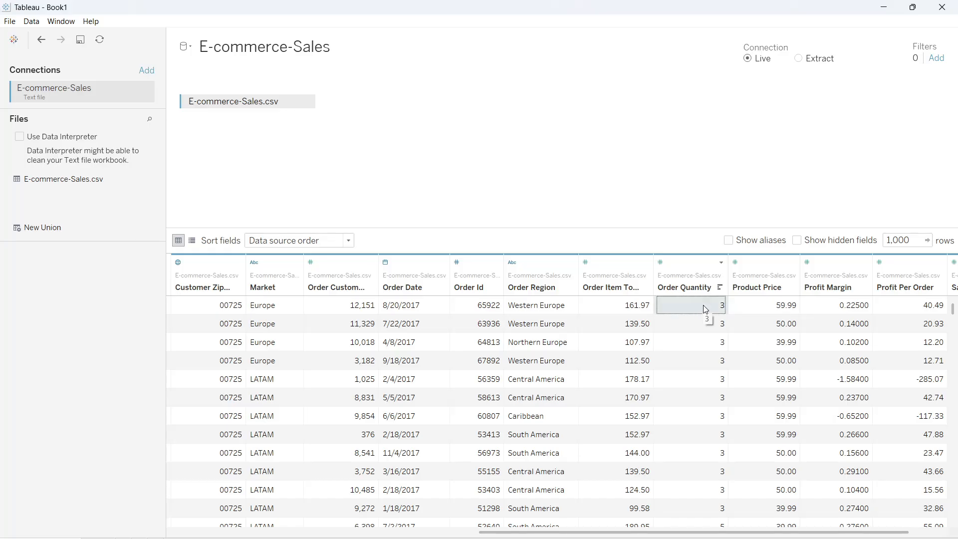
{"action": "left_click", "coordinate": [769, 306]}
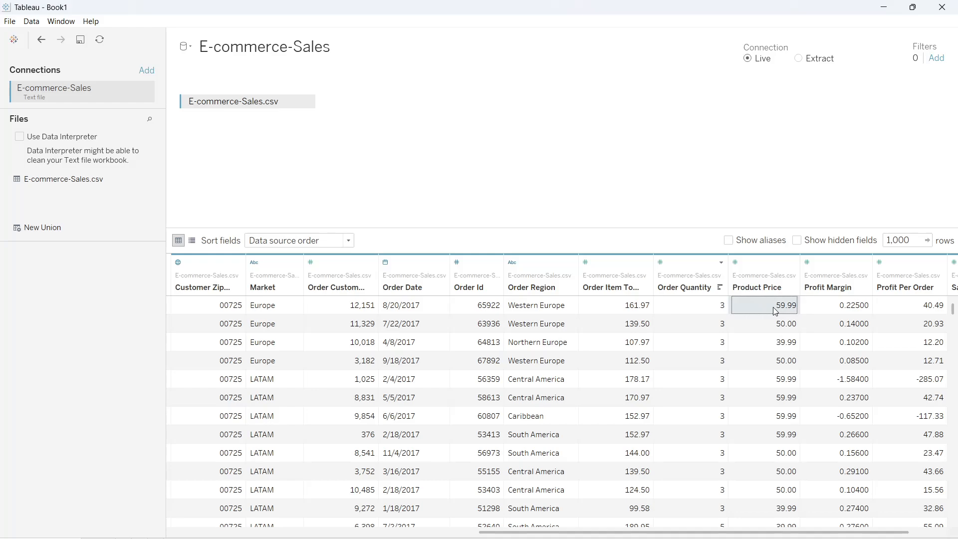
{"action": "left_click", "coordinate": [831, 314]}
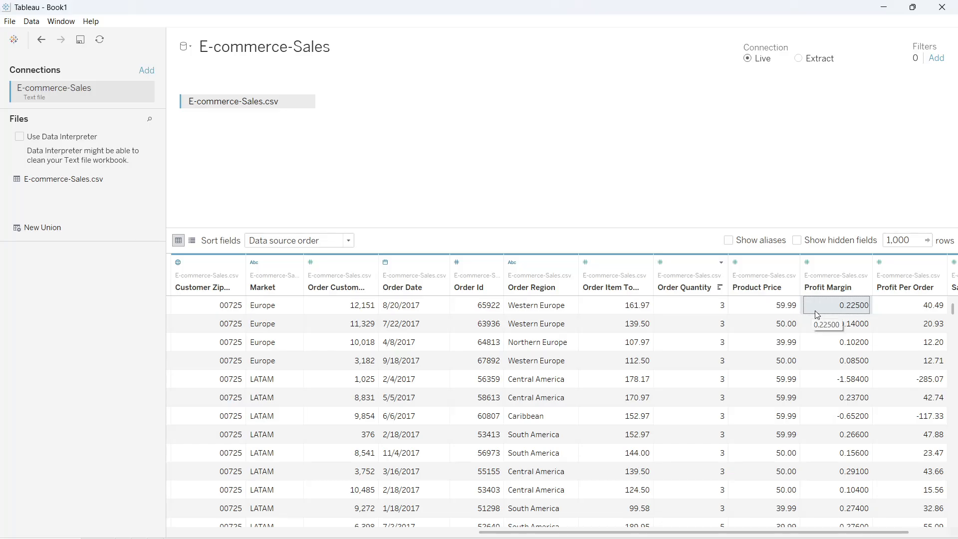
{"action": "left_click", "coordinate": [899, 310]}
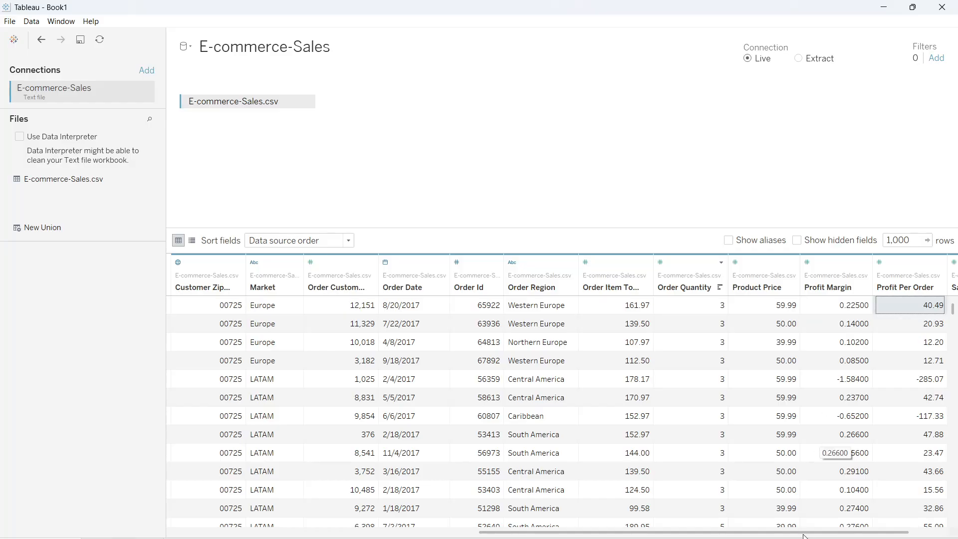
{"action": "left_click_drag", "start_coordinate": [808, 533], "coordinate": [831, 530]}
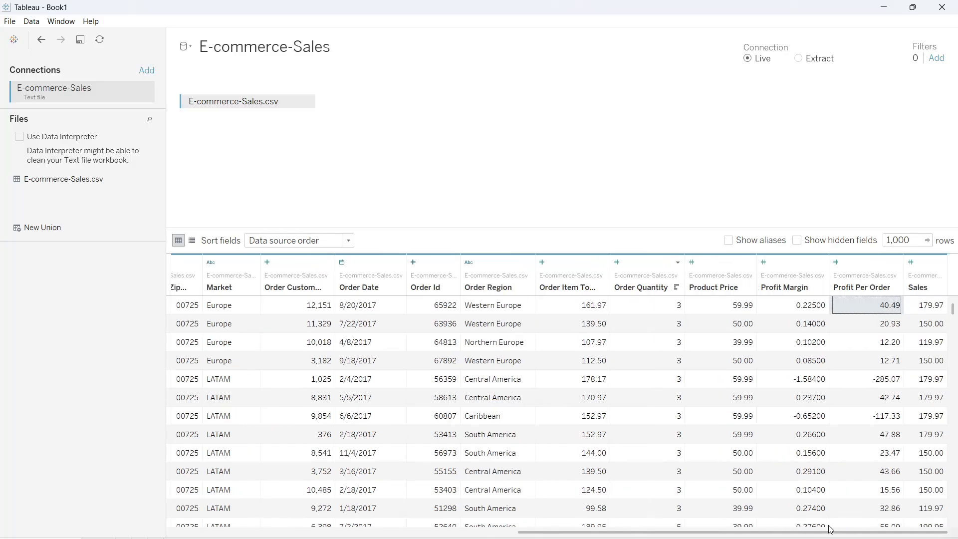
{"action": "left_click", "coordinate": [929, 311]}
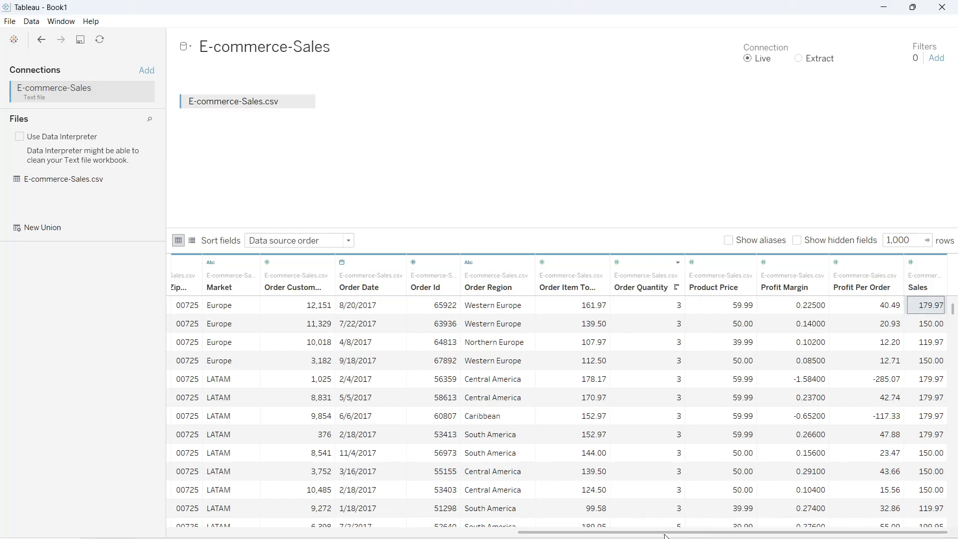
Look through the Order Date values across many rows, then return to the sales and profit columns
{"action": "left_click_drag", "start_coordinate": [693, 532], "coordinate": [535, 532]}
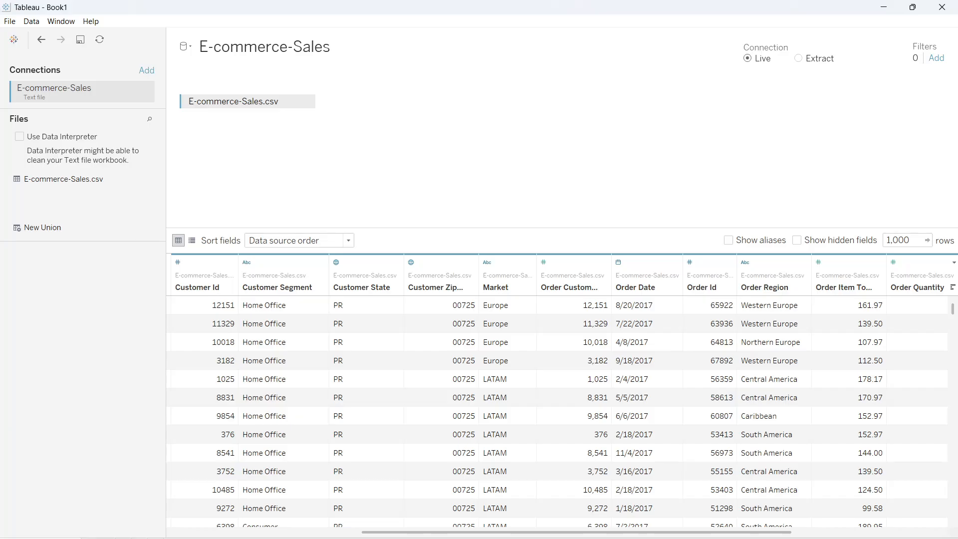
{"action": "scroll", "coordinate": [654, 339], "scroll_direction": "down", "scroll_amount": 6}
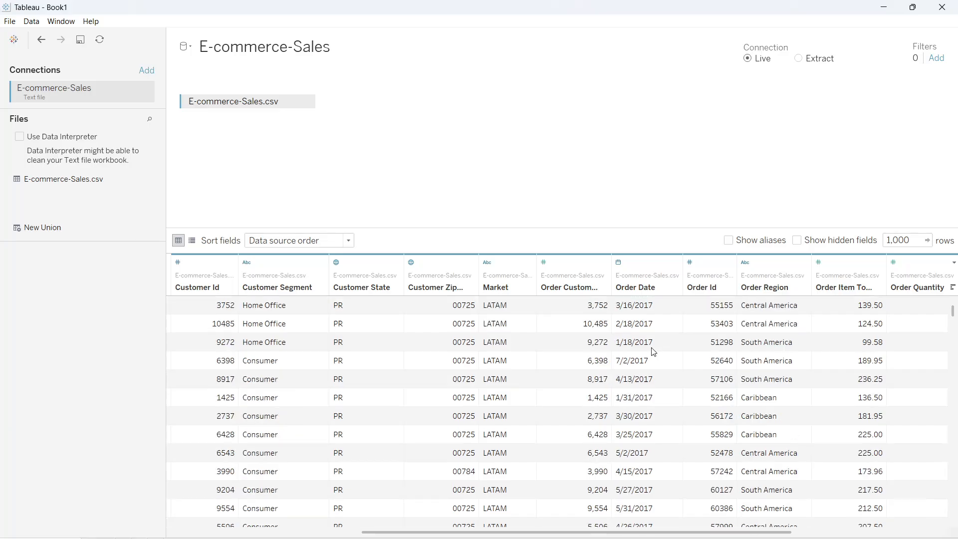
{"action": "scroll", "coordinate": [654, 355], "scroll_direction": "down", "scroll_amount": 4}
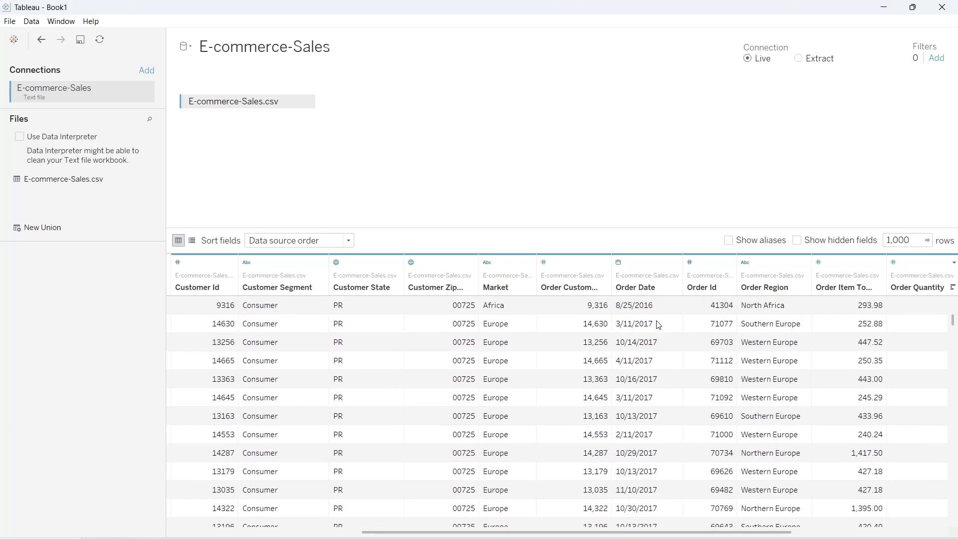
{"action": "left_click", "coordinate": [653, 306]}
{"action": "scroll", "coordinate": [656, 350], "scroll_direction": "down", "scroll_amount": 10}
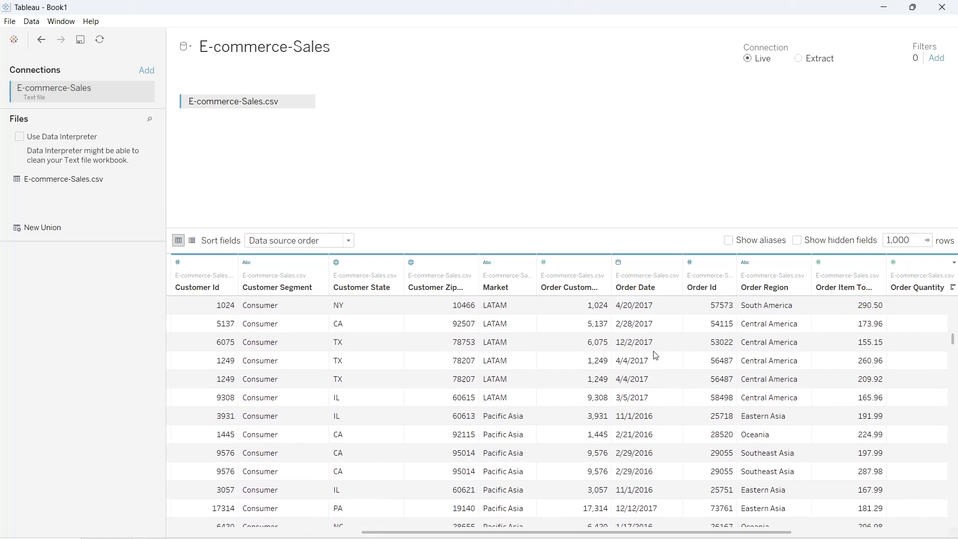
{"action": "scroll", "coordinate": [656, 355], "scroll_direction": "down", "scroll_amount": 10}
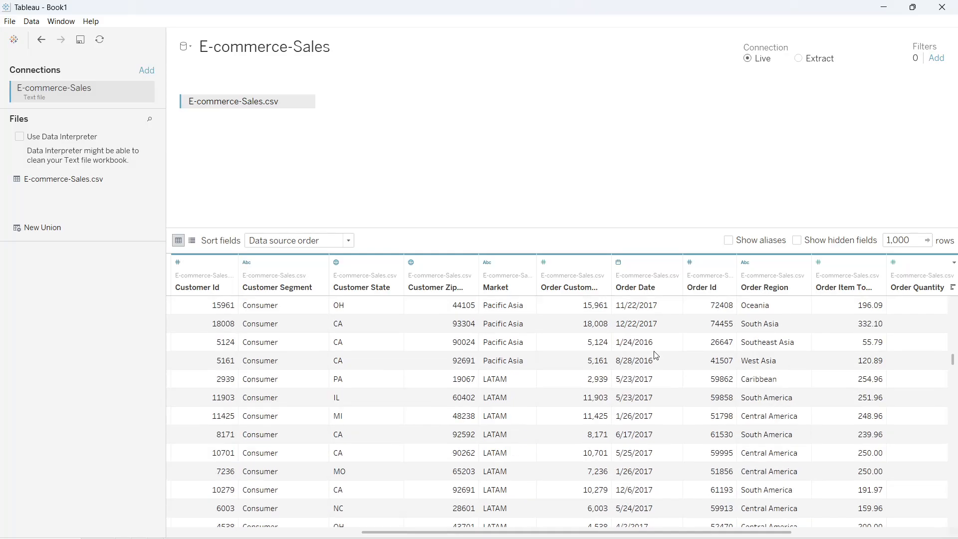
{"action": "scroll", "coordinate": [658, 355], "scroll_direction": "down", "scroll_amount": 8}
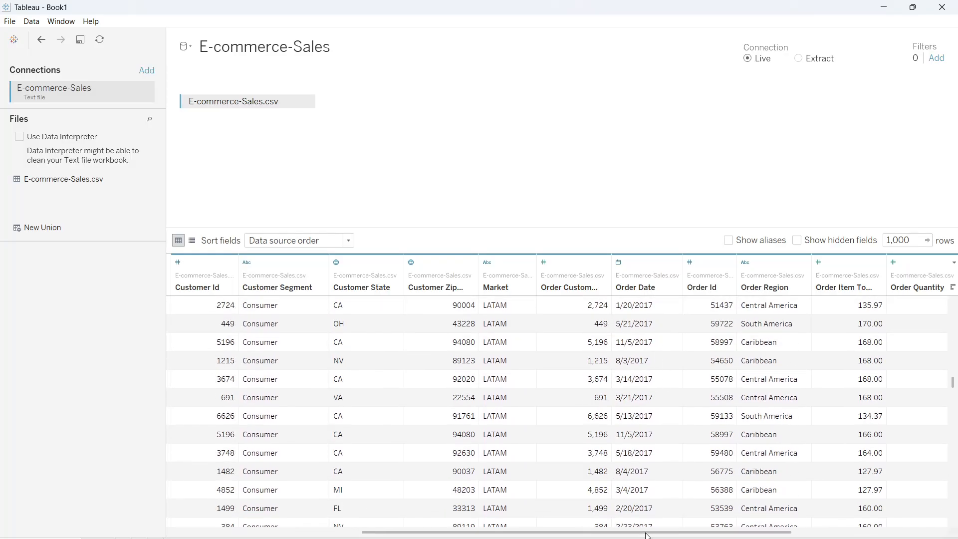
{"action": "left_click_drag", "start_coordinate": [646, 535], "coordinate": [852, 535]}
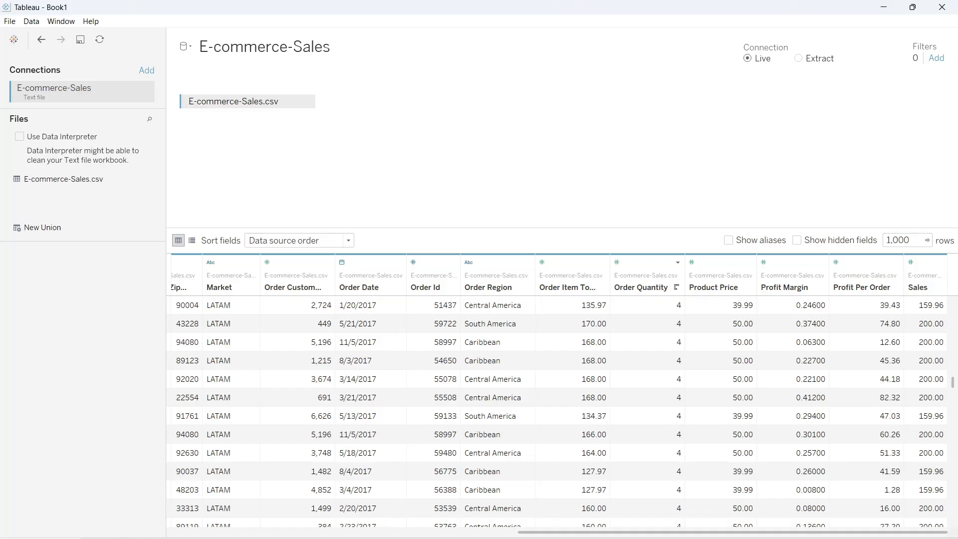
Open Sheet 1 and add a filter on the years of Order Date that keeps only 2017
{"action": "left_click", "coordinate": [98, 538]}
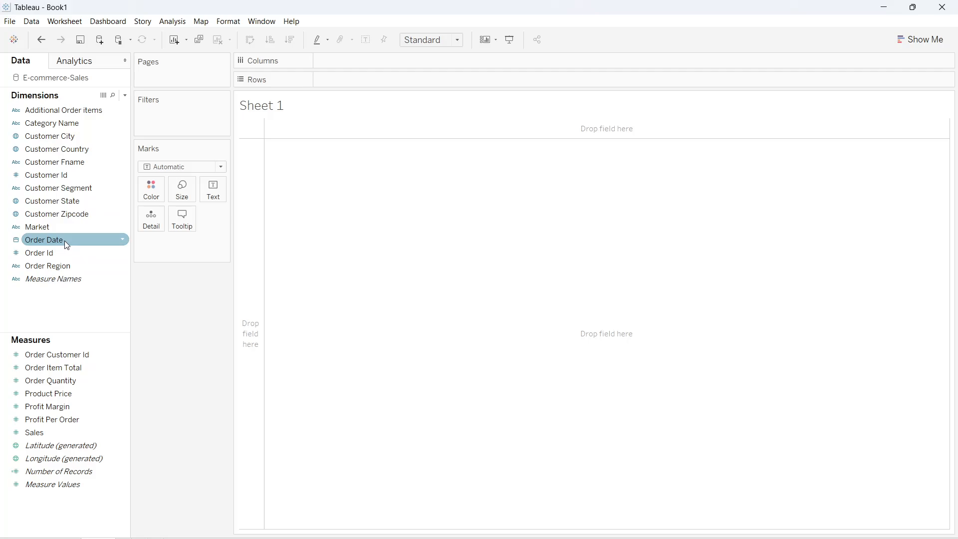
{"action": "left_click_drag", "start_coordinate": [64, 241], "coordinate": [193, 125]}
{"action": "left_click", "coordinate": [452, 212]}
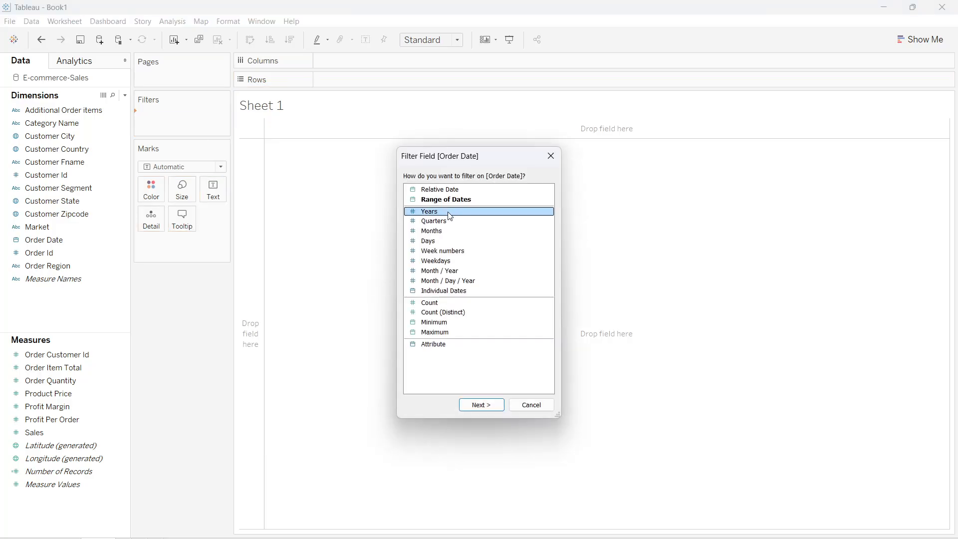
{"action": "left_click", "coordinate": [482, 406]}
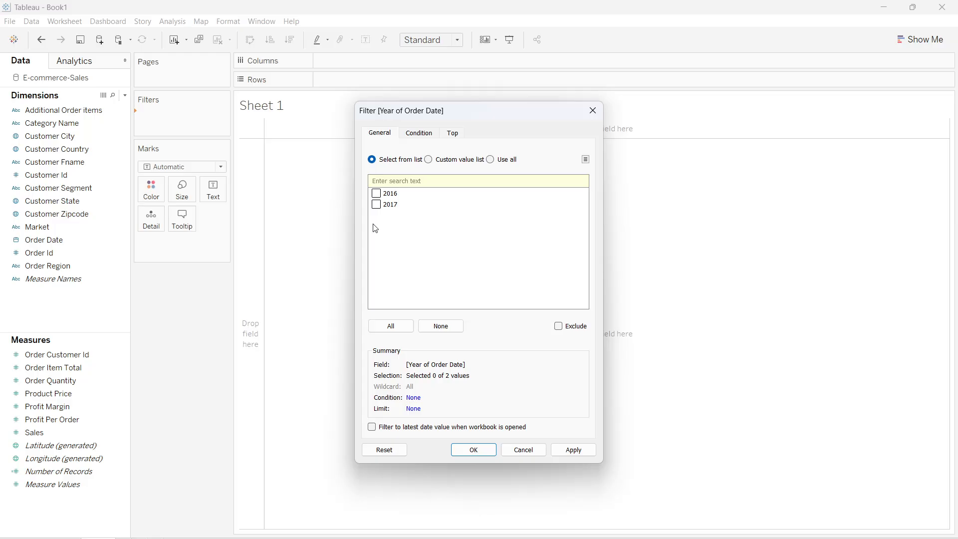
{"action": "left_click", "coordinate": [376, 204]}
{"action": "left_click", "coordinate": [582, 457]}
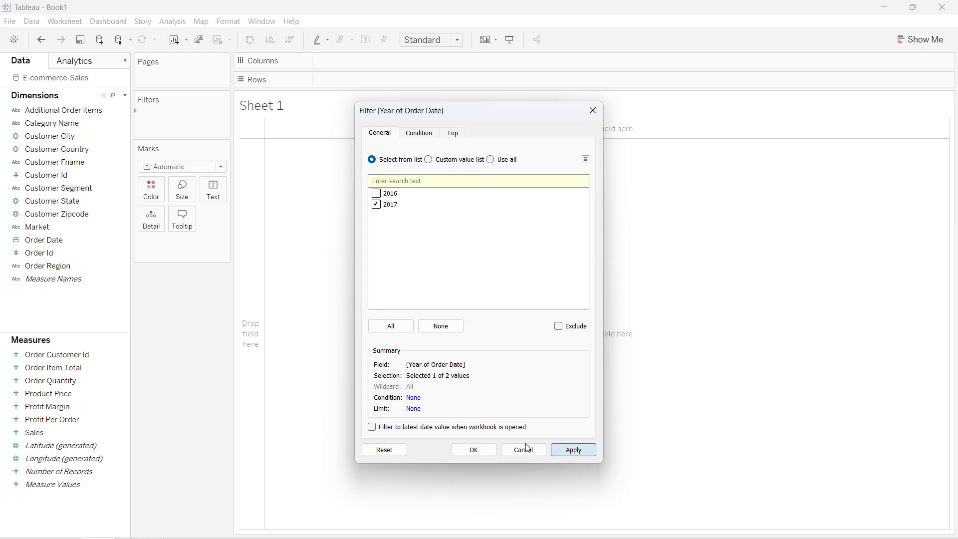
{"action": "left_click", "coordinate": [594, 116]}
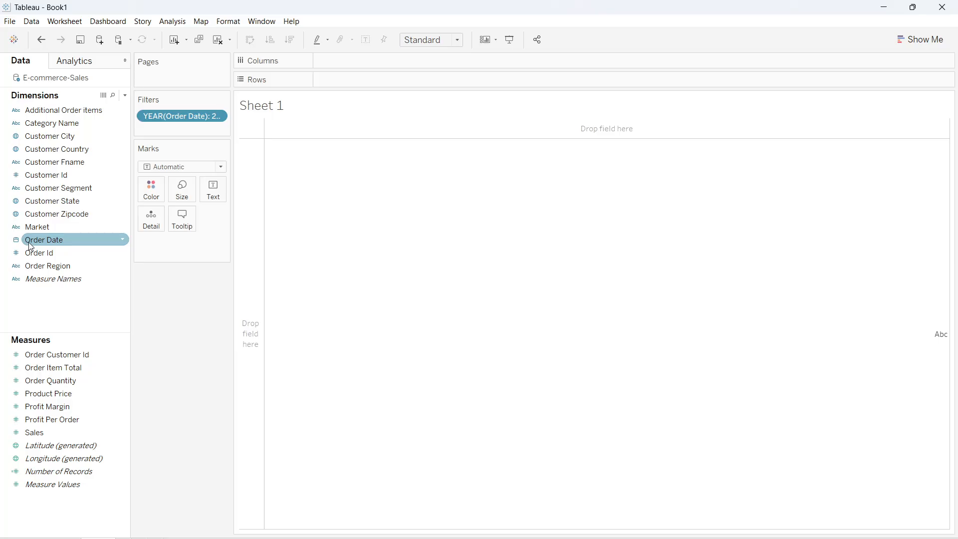
Place the discrete MONTH(Order Date) on Columns and fit the sheet to Entire View
{"action": "left_click_drag", "start_coordinate": [29, 242], "coordinate": [328, 64]}
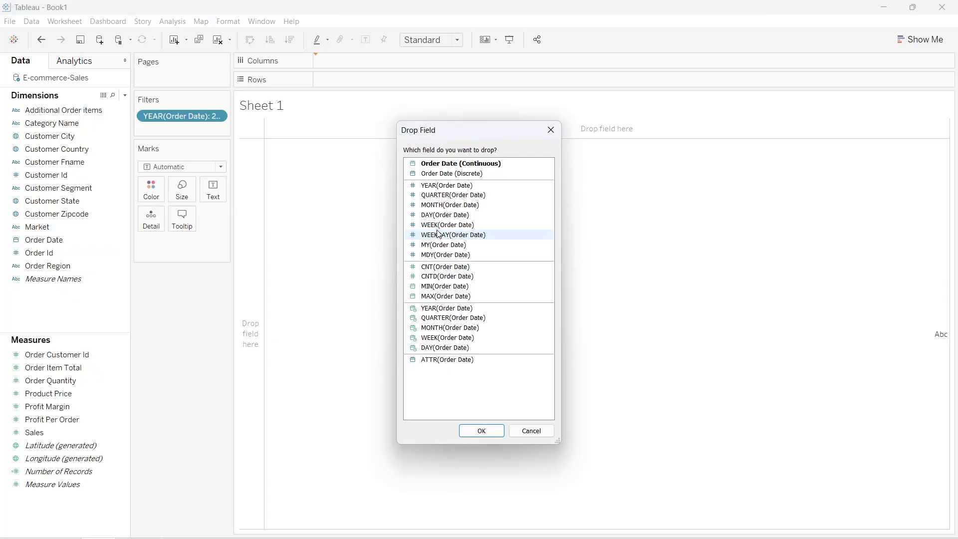
{"action": "left_click", "coordinate": [448, 205]}
{"action": "left_click", "coordinate": [482, 431]}
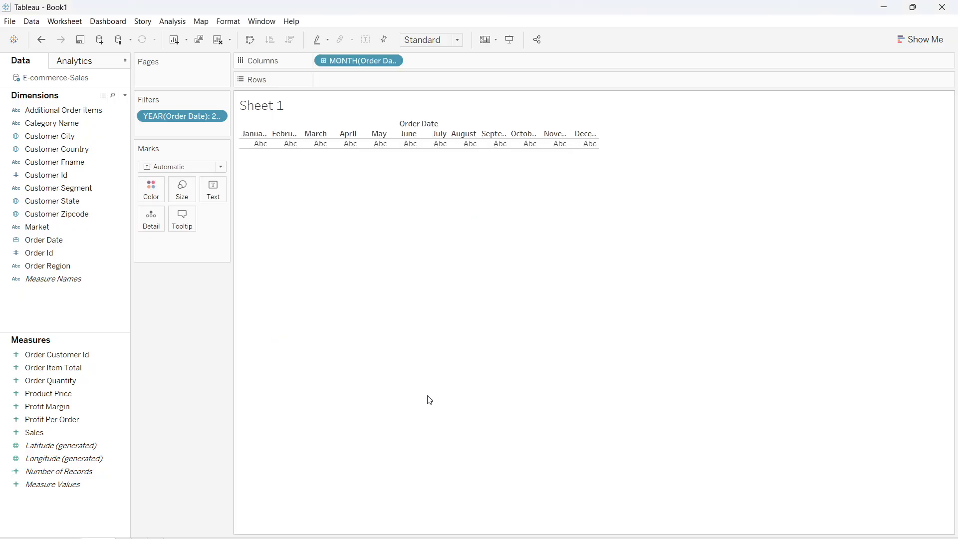
{"action": "left_click", "coordinate": [443, 40]}
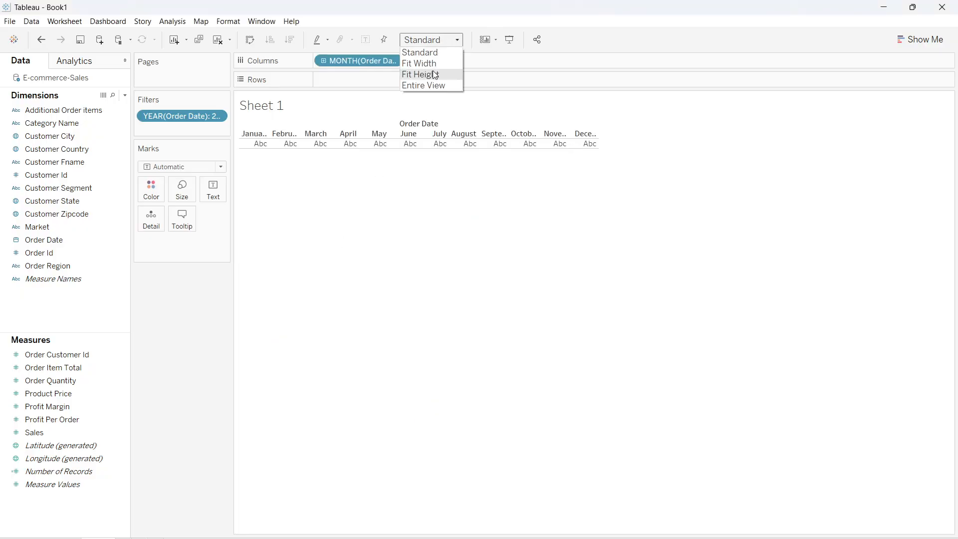
{"action": "left_click", "coordinate": [430, 87]}
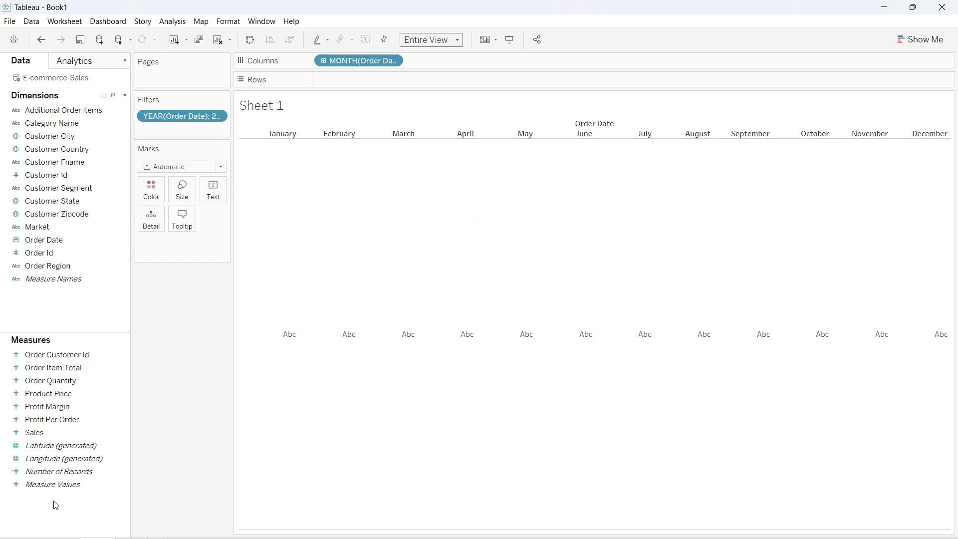
Plot the sum of Sales on Rows and label only the most recent mark of the line with SUM(Sales)
{"action": "left_click_drag", "start_coordinate": [38, 433], "coordinate": [354, 81]}
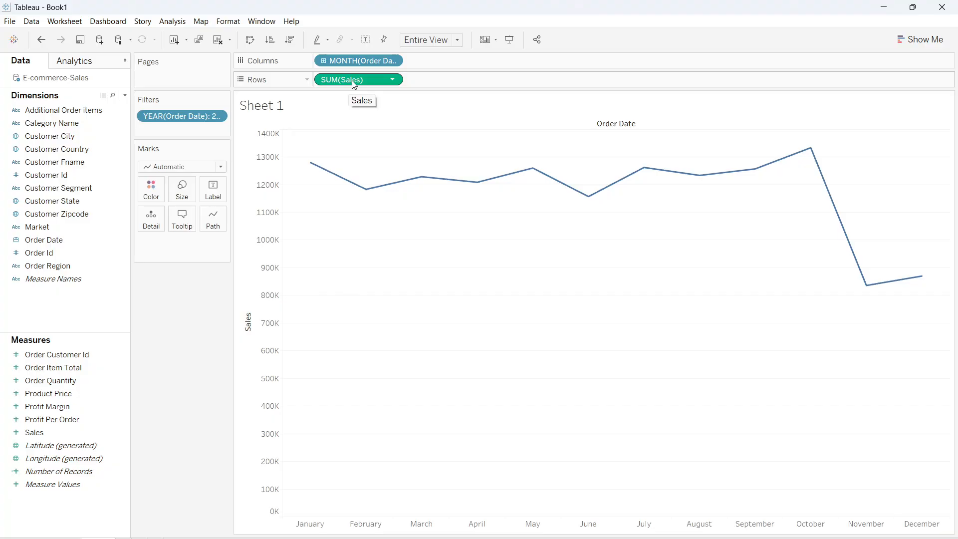
{"action": "left_click_drag", "start_coordinate": [352, 80], "coordinate": [212, 191]}
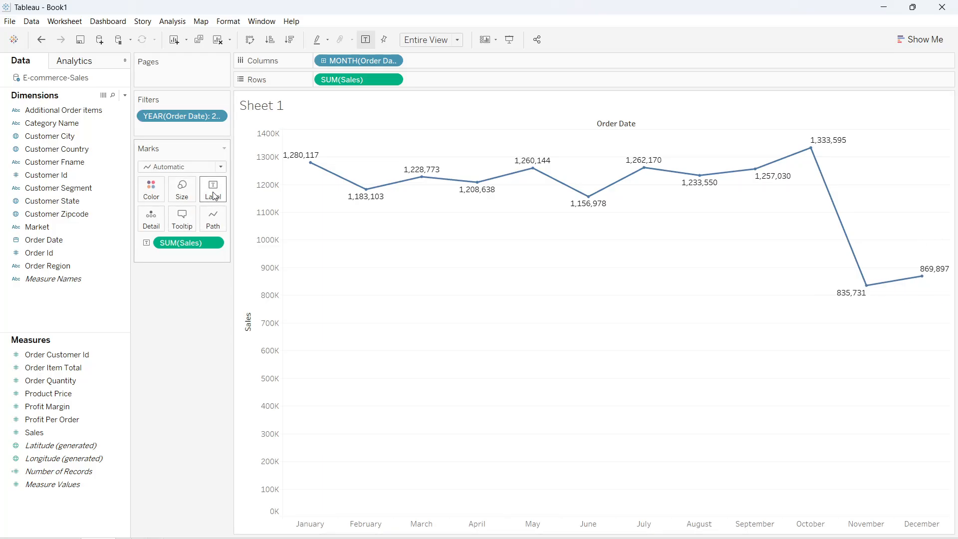
{"action": "left_click", "coordinate": [213, 195]}
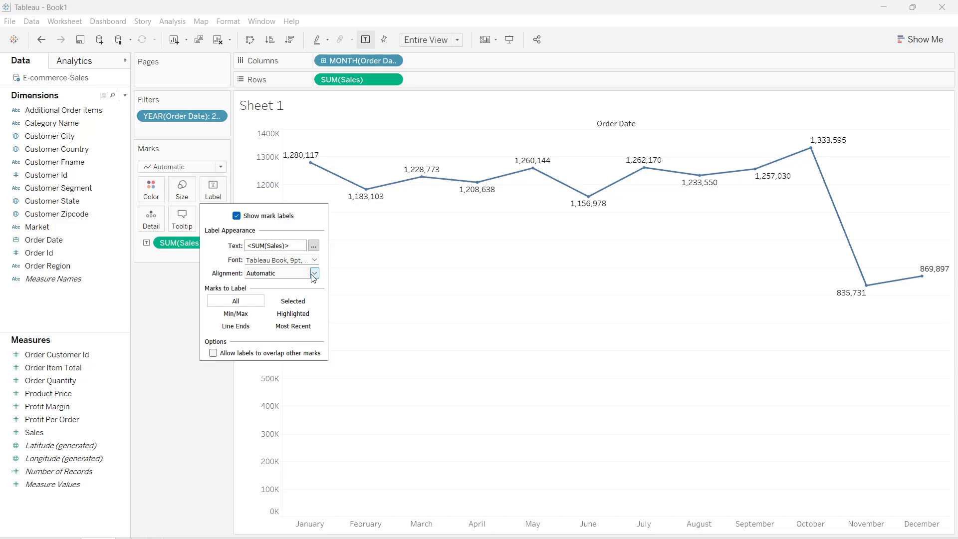
{"action": "left_click", "coordinate": [296, 329]}
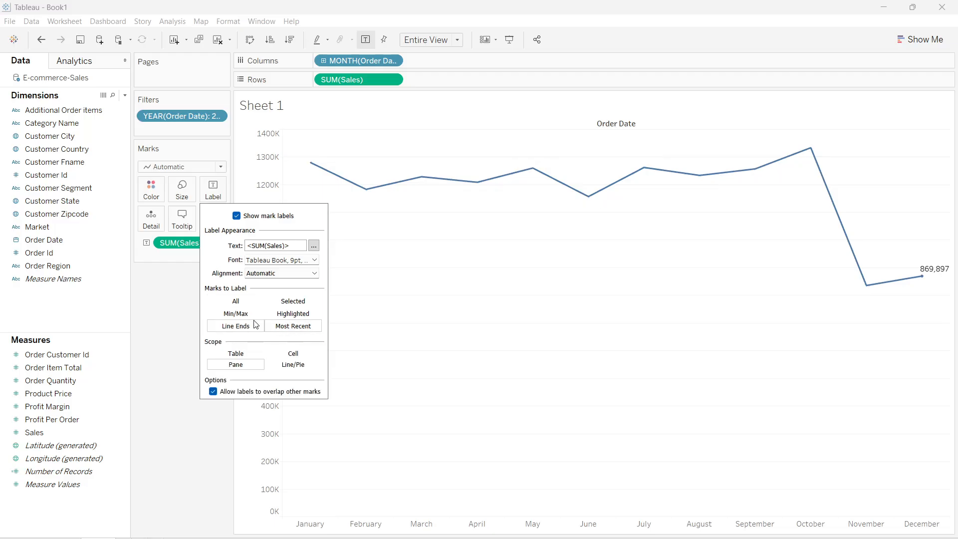
{"action": "left_click", "coordinate": [171, 307]}
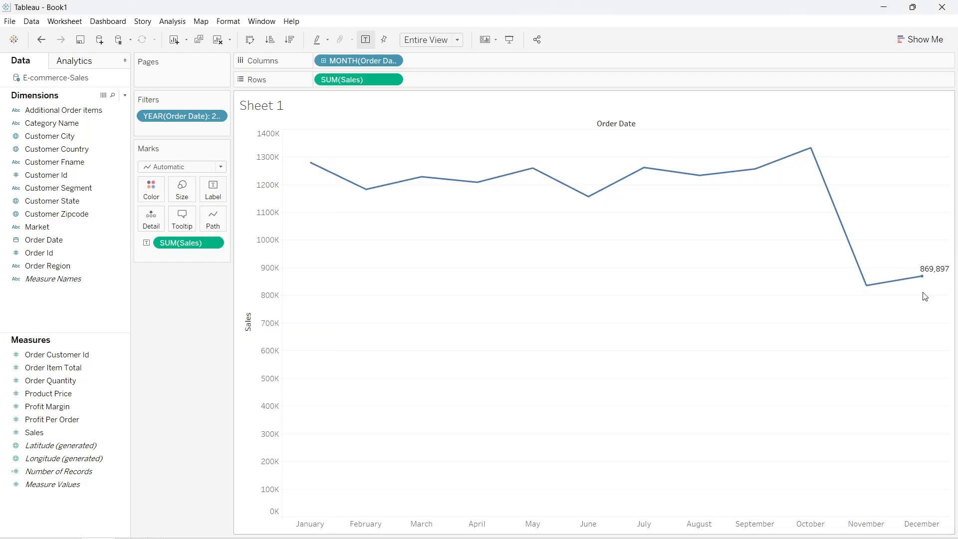
{"action": "mouse_move", "coordinate": [936, 274]}
{"action": "mouse_move", "coordinate": [884, 292]}
{"action": "left_click", "coordinate": [220, 189]}
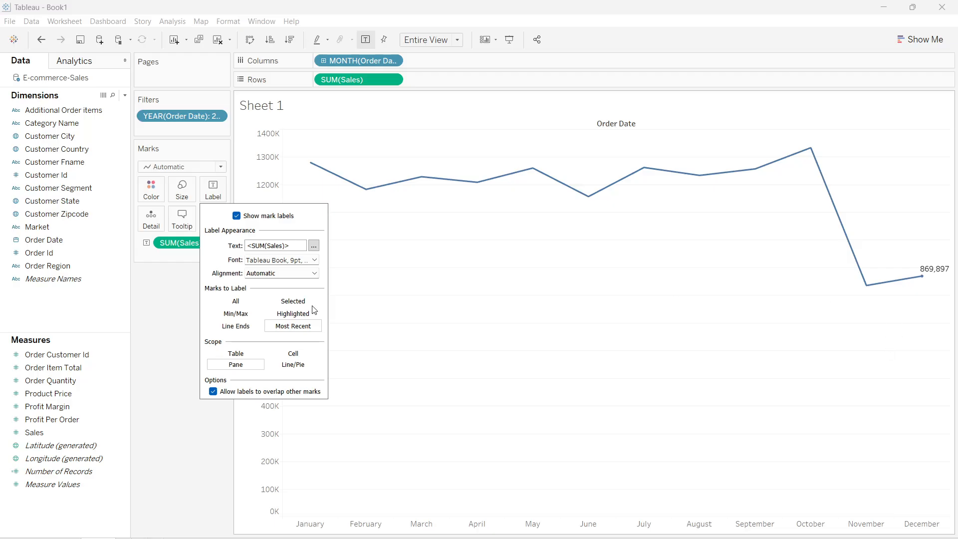
{"action": "left_click", "coordinate": [163, 229]}
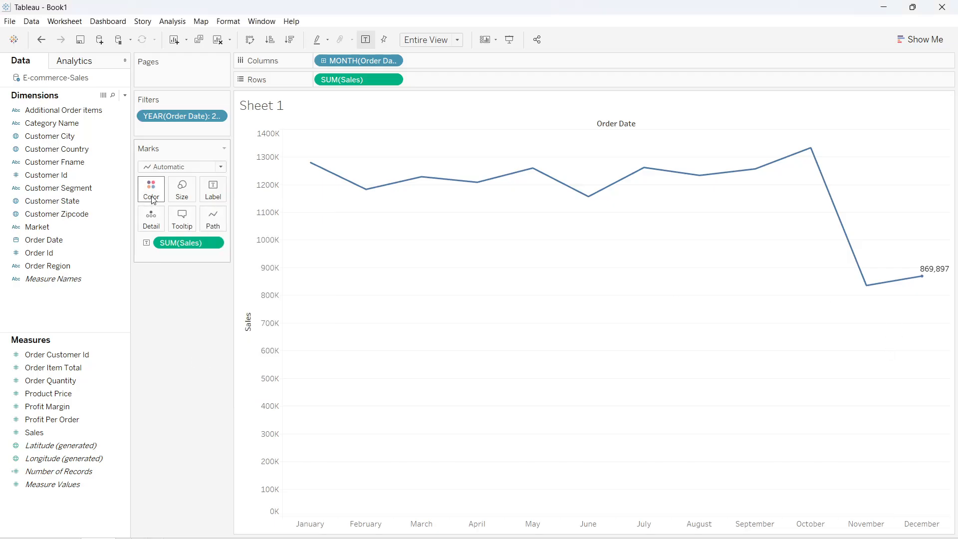
Color the monthly sales line black and make it moderately thicker
{"action": "left_click", "coordinate": [151, 189]}
{"action": "left_click", "coordinate": [155, 228]}
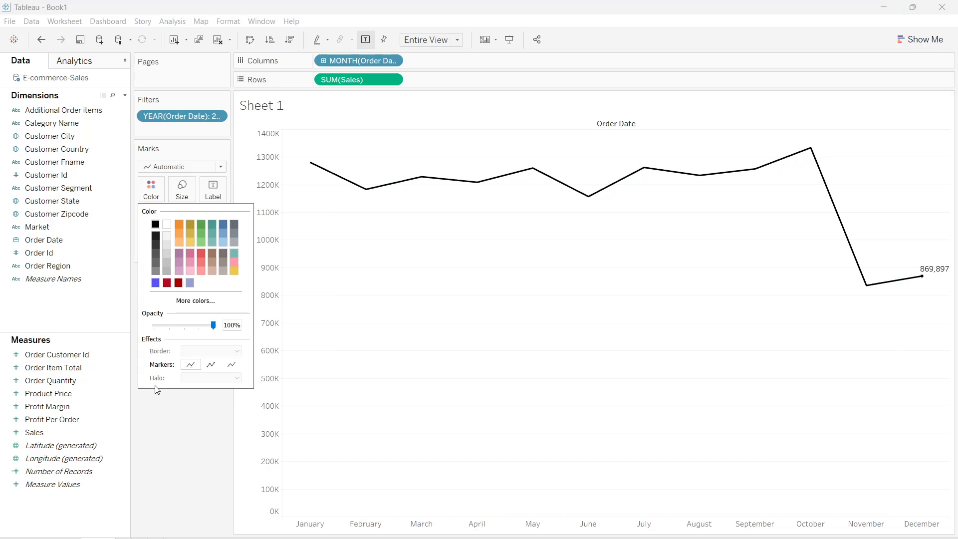
{"action": "left_click", "coordinate": [186, 421]}
{"action": "left_click", "coordinate": [182, 192]}
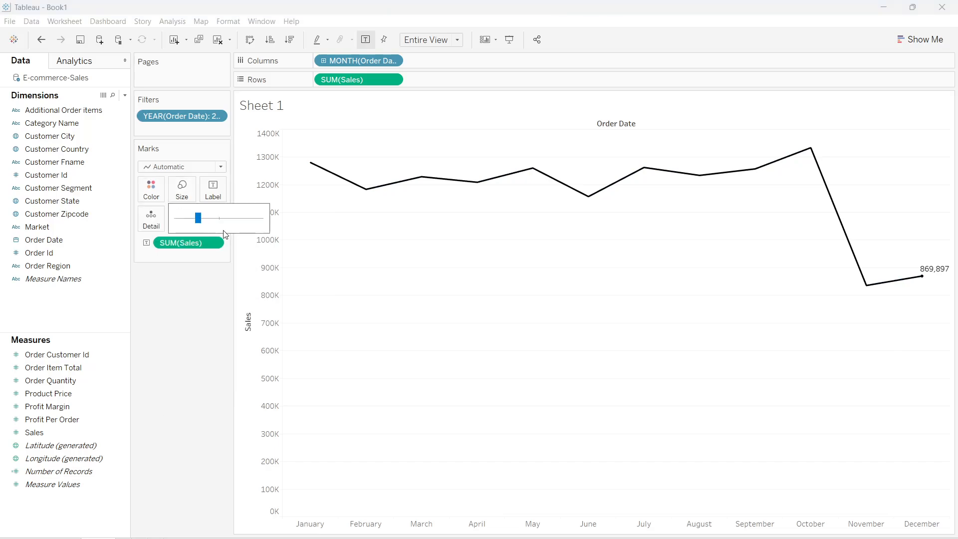
{"action": "mouse_move", "coordinate": [209, 227]}
{"action": "left_mouse_down"}
{"action": "mouse_move", "coordinate": [204, 220]}
{"action": "mouse_move", "coordinate": [214, 222]}
{"action": "left_mouse_up"}
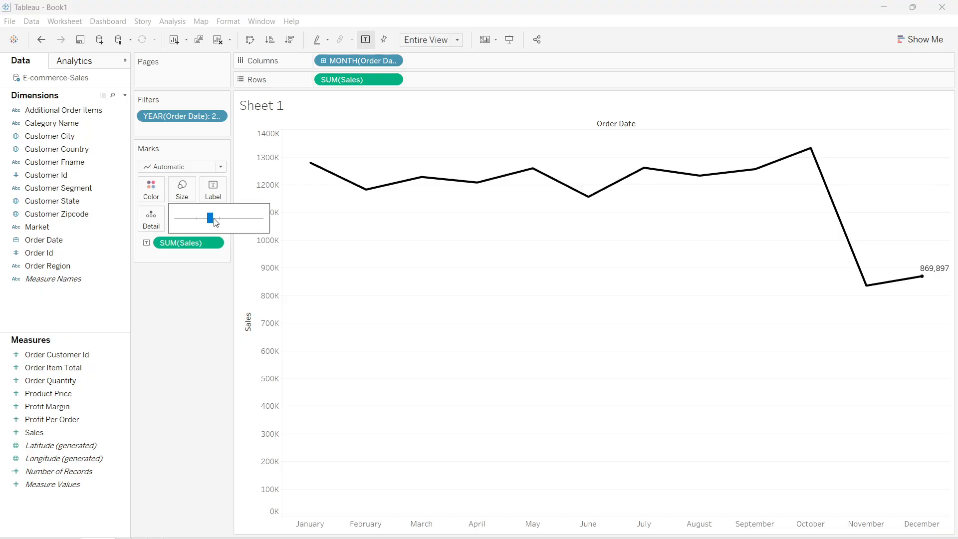
{"action": "left_click", "coordinate": [216, 223]}
{"action": "left_click", "coordinate": [168, 367]}
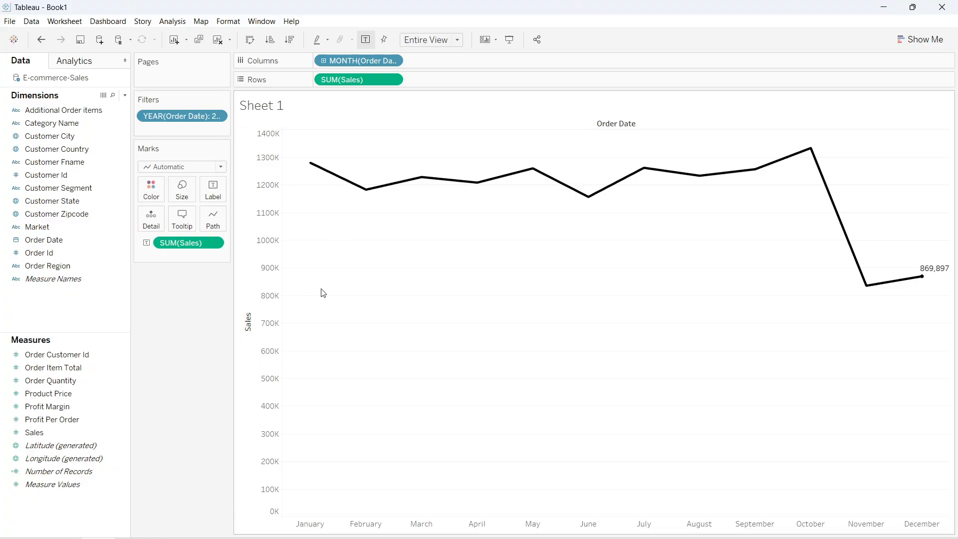
Rename the current worksheet
{"action": "right_click", "coordinate": [100, 538]}
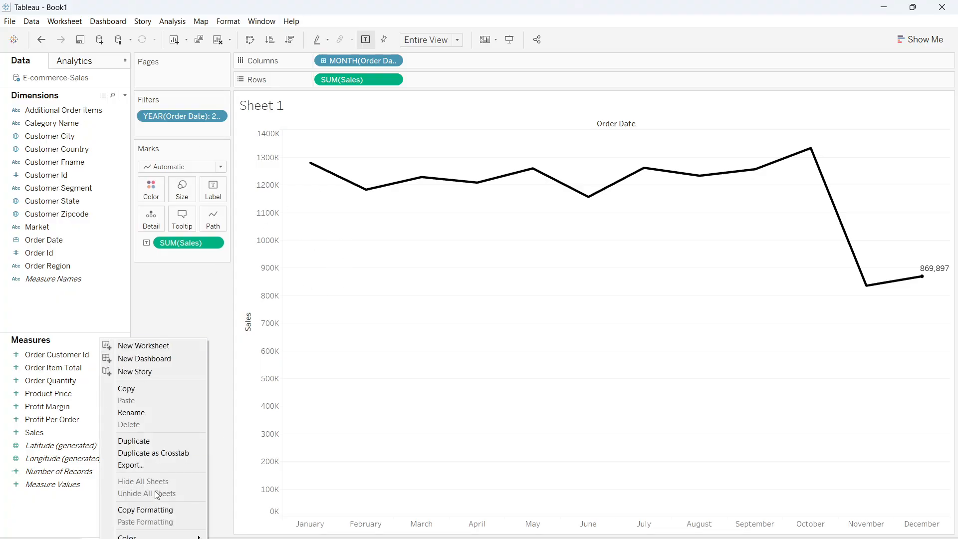
{"action": "left_click", "coordinate": [156, 417]}
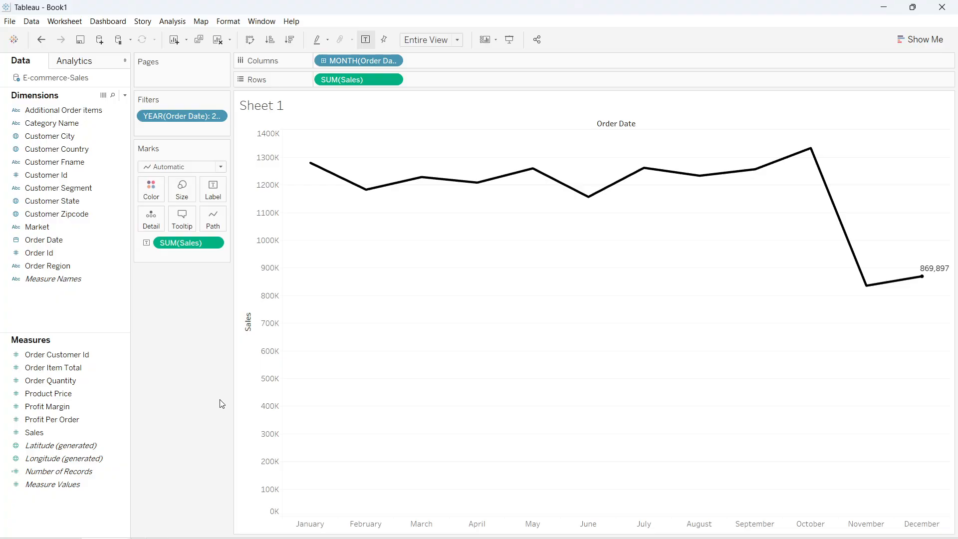
{"action": "key", "text": "Return"}
Create a calculated field named 01_Year_To_Year_Sales_LOD
{"action": "left_click", "coordinate": [176, 24]}
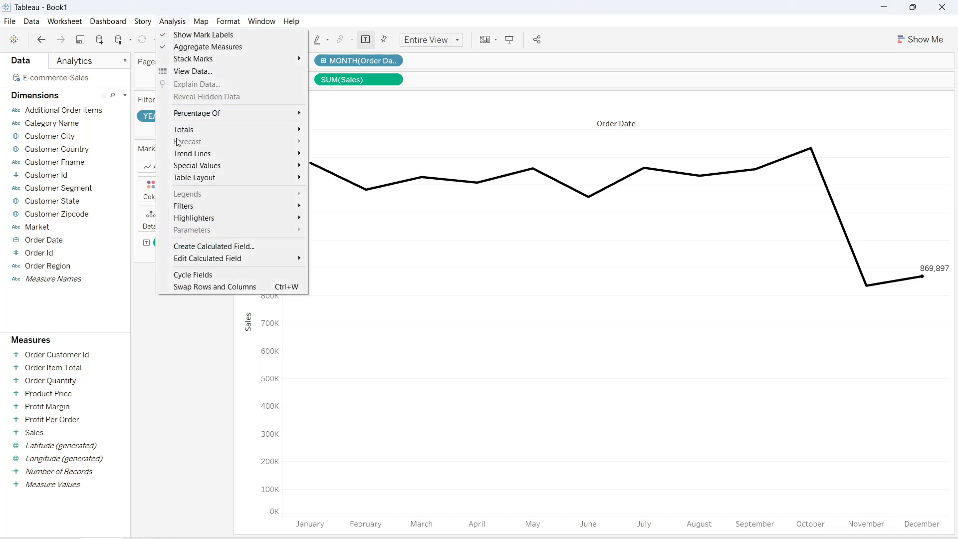
{"action": "left_click", "coordinate": [231, 242]}
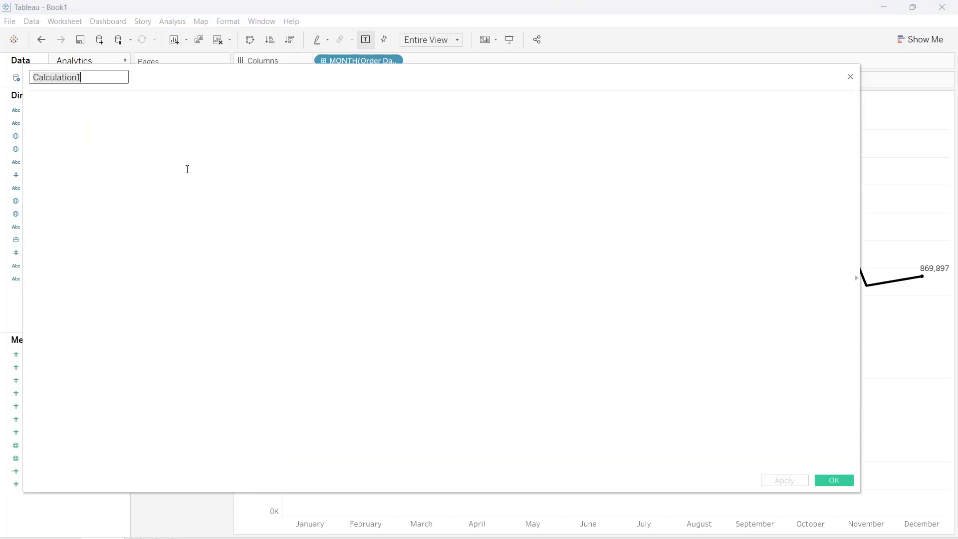
{"action": "type", "text": "01"}
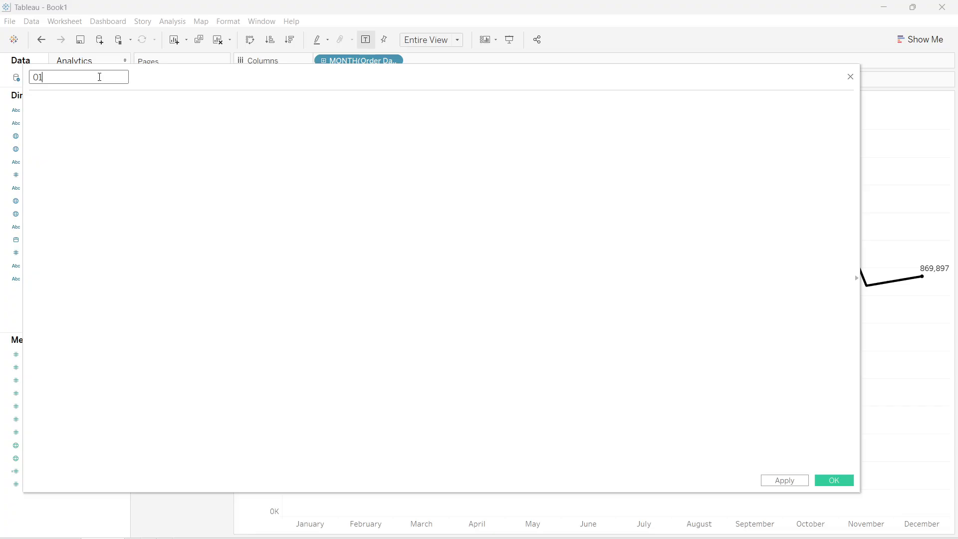
{"action": "type", "text": "_year"}
{"action": "key", "text": "BackSpace"}
{"action": "key", "text": "BackSpace"}
{"action": "key", "text": "BackSpace"}
{"action": "key", "text": "BackSpace"}
{"action": "type", "text": "Year_"}
{"action": "type", "text": "To_Yea"}
{"action": "type", "text": "r_Sales"}
{"action": "type", "text": "_LO"}
{"action": "type", "text": "D"}
{"action": "left_click", "coordinate": [178, 204]}
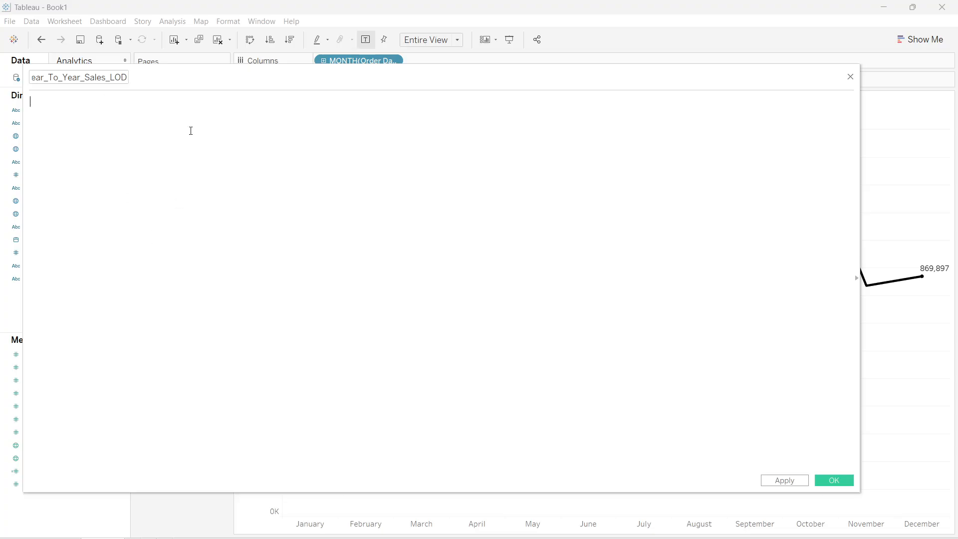
{"action": "left_click_drag", "start_coordinate": [124, 79], "coordinate": [31, 99]}
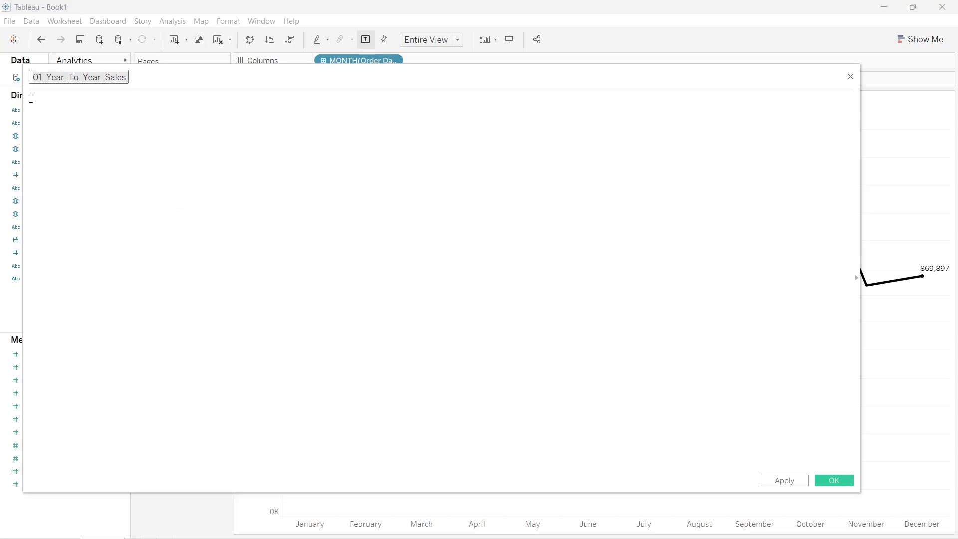
Start the formula as a fixed level-of-detail sum, { FIXED :SUM()}, and enlarge the formula text for readability
{"action": "left_click", "coordinate": [234, 104]}
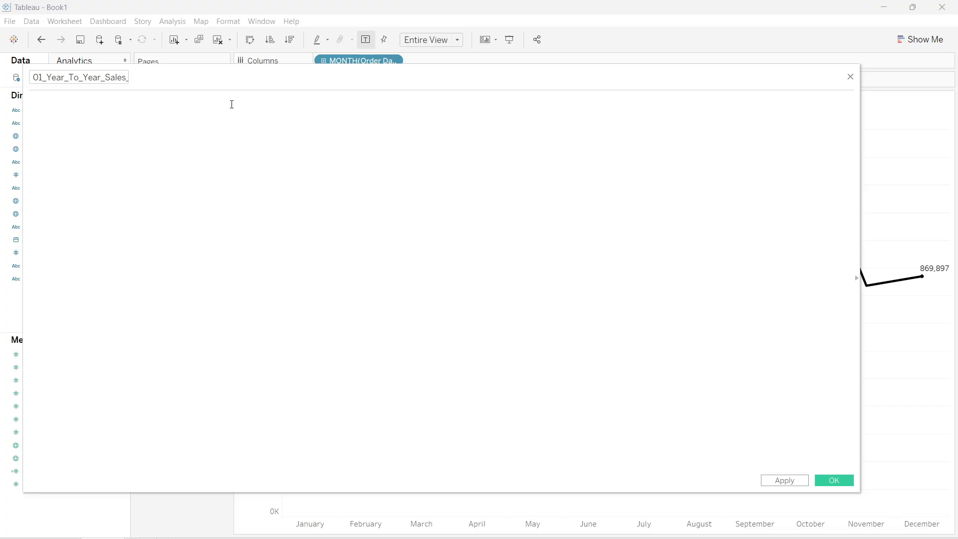
{"action": "type", "text": "{ FI"}
{"action": "key", "text": "Down"}
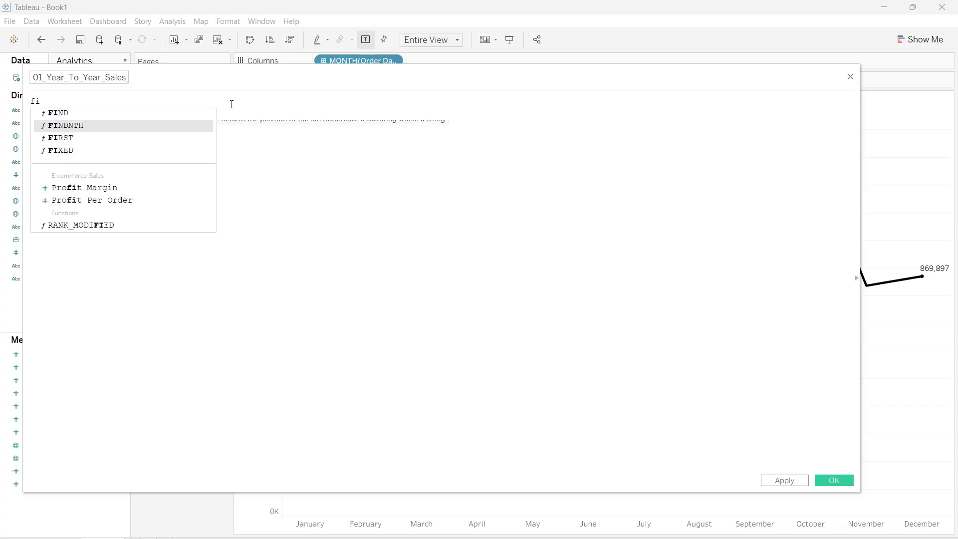
{"action": "key", "text": "Down"}
{"action": "key", "text": "Down"}
{"action": "key", "text": "Return"}
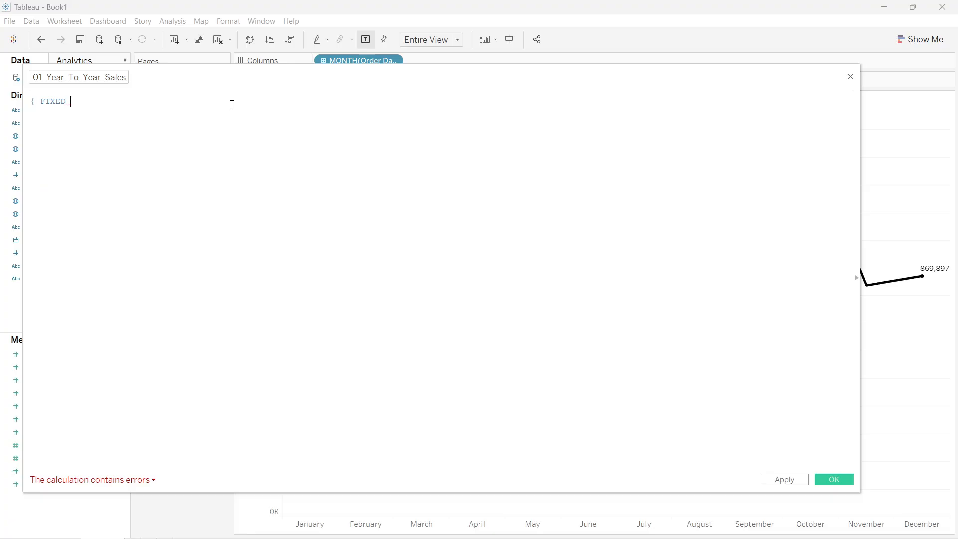
{"action": "type", "text": ":"}
{"action": "scroll", "coordinate": [150, 284], "scroll_direction": "up", "scroll_amount": 3, "text": "ctrl"}
{"action": "scroll", "coordinate": [194, 259], "scroll_direction": "up", "scroll_amount": 2, "text": "ctrl"}
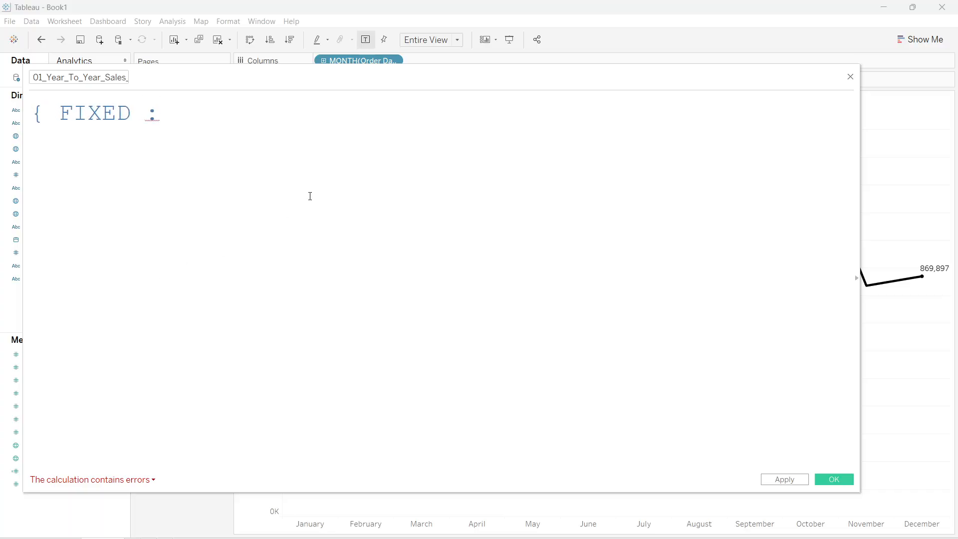
{"action": "type", "text": "}"}
{"action": "key", "text": "Left"}
{"action": "type", "text": "sum"}
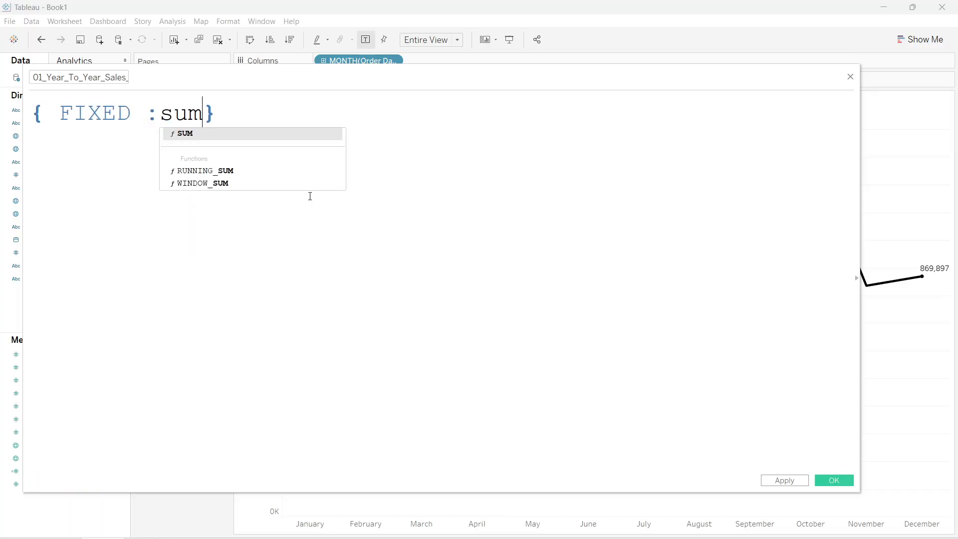
{"action": "key", "text": "Return"}
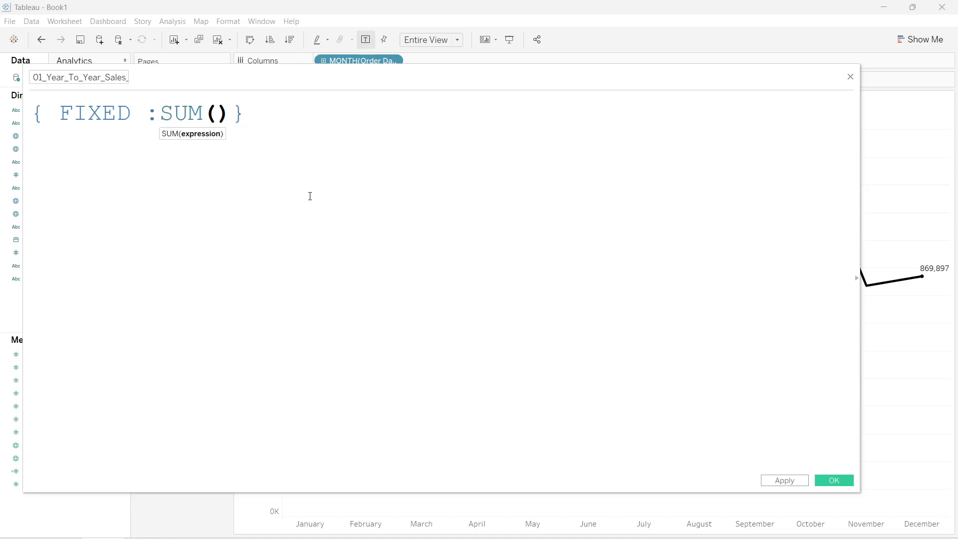
Inside the SUM, begin the condition IF YEAR([Order Date])=
{"action": "type", "text": "if y"}
{"action": "key", "text": "BackSpace"}
{"action": "key", "text": "BackSpace"}
{"action": "key", "text": "BackSpace"}
{"action": "key", "text": "BackSpace"}
{"action": "type", "text": "IF yea"}
{"action": "key", "text": "Return"}
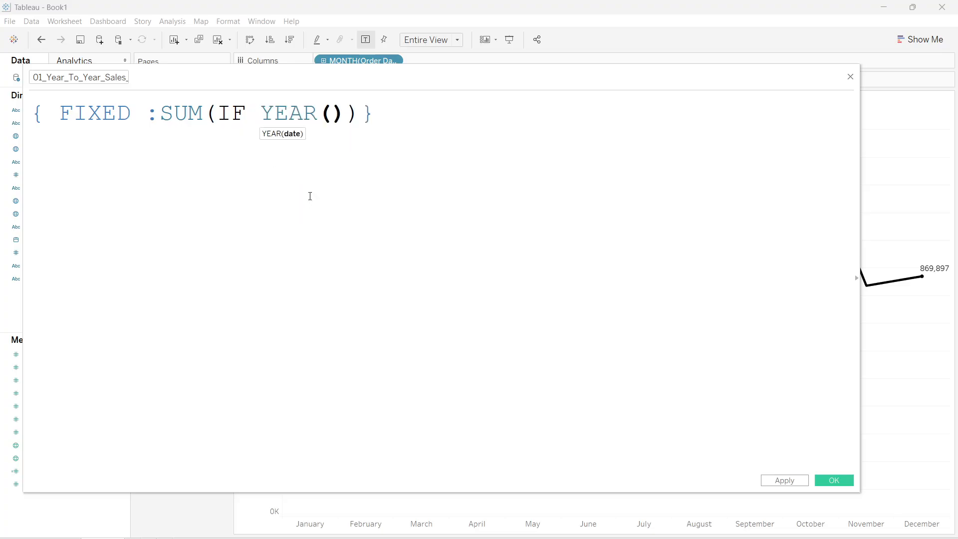
{"action": "type", "text": "ord"}
{"action": "key", "text": "Down"}
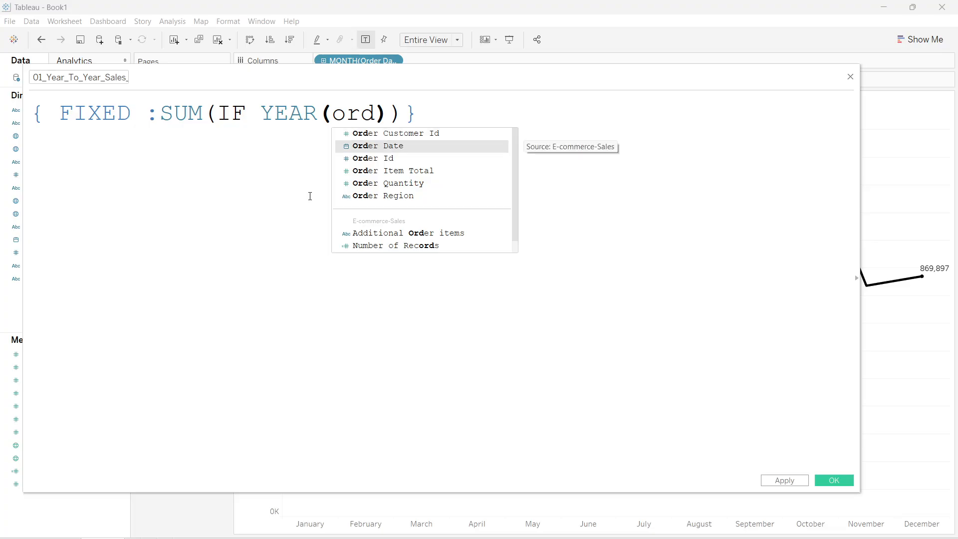
{"action": "key", "text": "Return"}
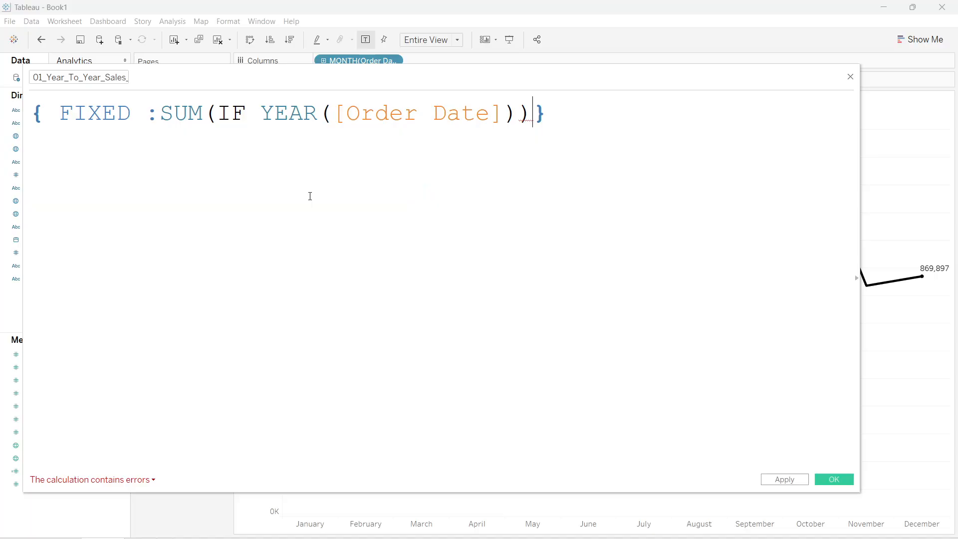
{"action": "key", "text": "Left"}
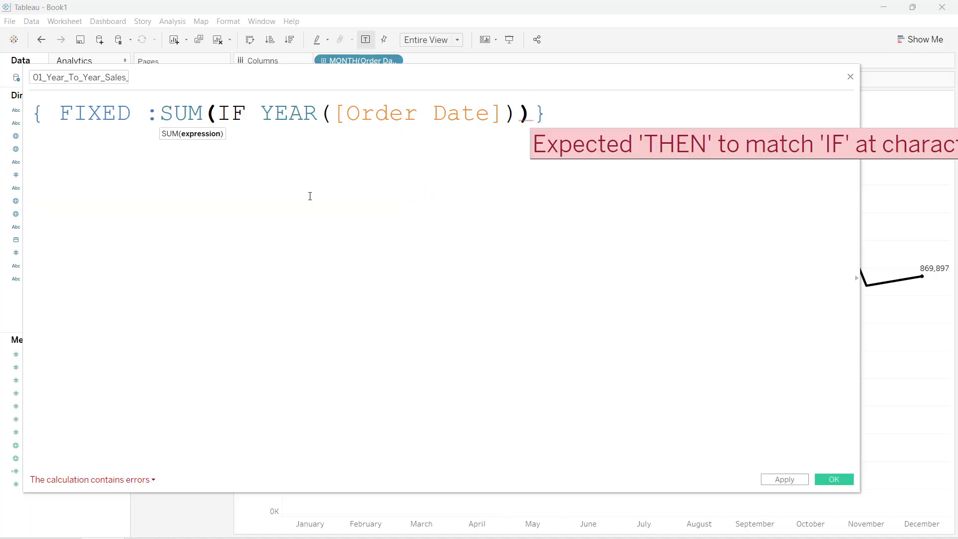
{"action": "type", "text": "="}
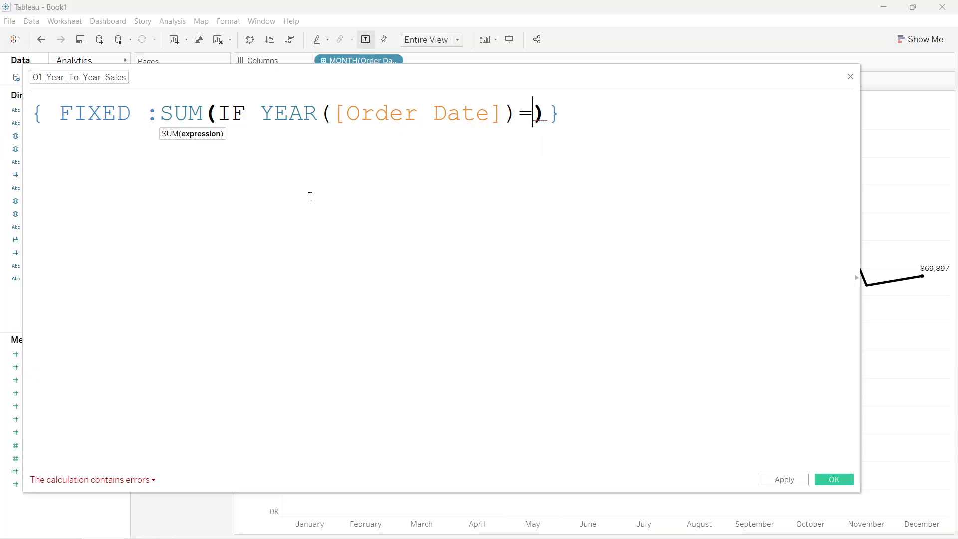
Compare the order year with the latest year in the data by adding {MAX(YEAR([Order Date]))} after the equals sign
{"action": "type", "text": "{}"}
{"action": "key", "text": "Left"}
{"action": "type", "text": "ma"}
{"action": "key", "text": "Down"}
{"action": "key", "text": "Down"}
{"action": "key", "text": "Down"}
{"action": "key", "text": "Down"}
{"action": "key", "text": "Down"}
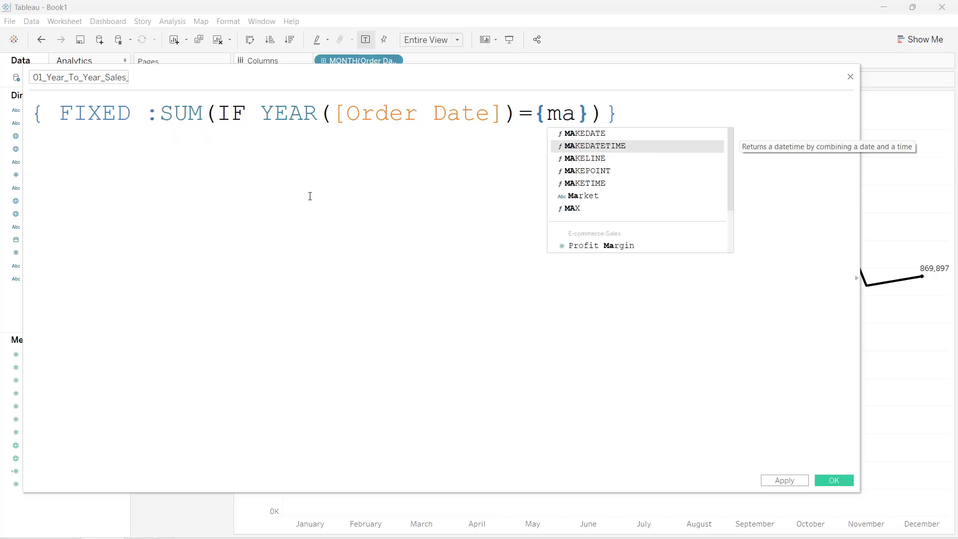
{"action": "key", "text": "Down"}
{"action": "key", "text": "Return"}
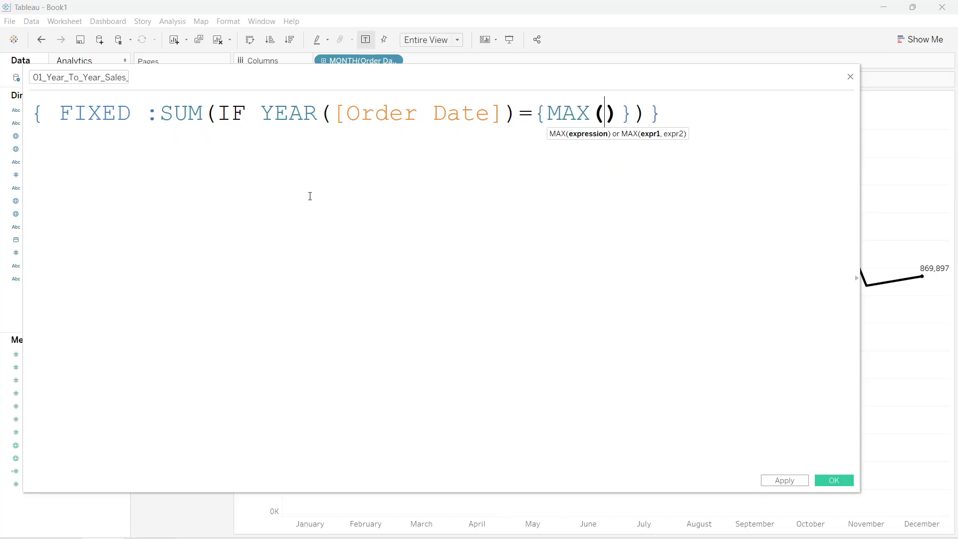
{"action": "type", "text": "yea"}
{"action": "key", "text": "Return"}
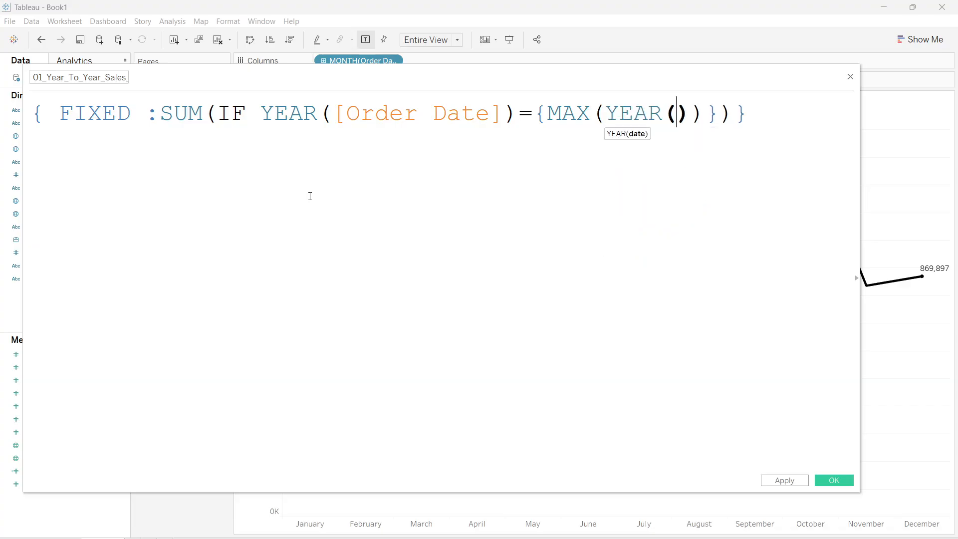
{"action": "type", "text": "order"}
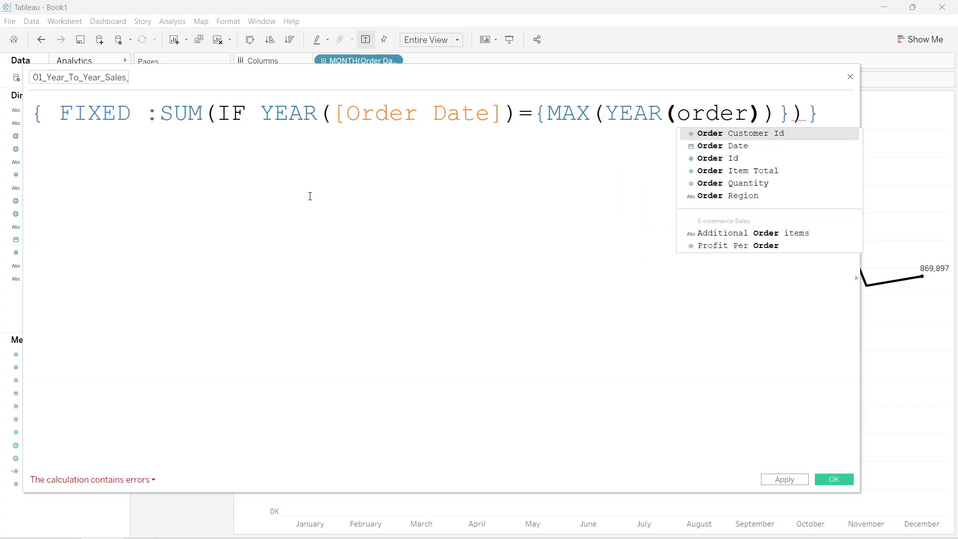
{"action": "key", "text": "Down"}
{"action": "key", "text": "Return"}
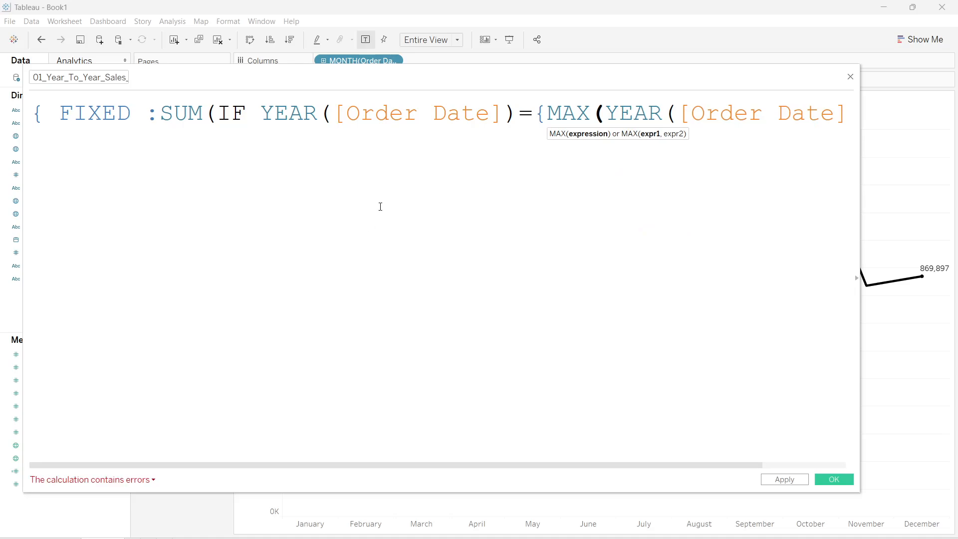
{"action": "left_click", "coordinate": [540, 119]}
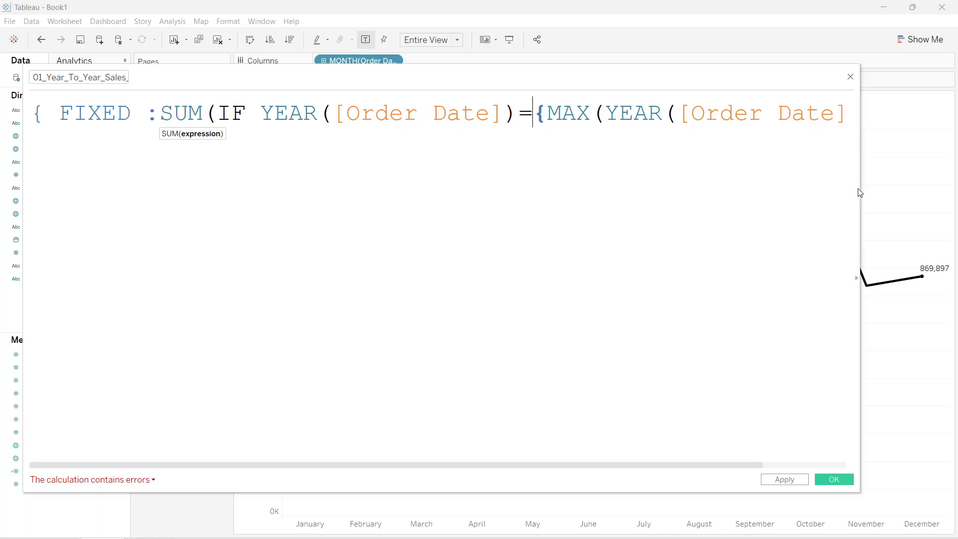
Widen the calculation editor and add THEN after the {MAX(YEAR([Order Date]))} comparison
{"action": "left_click_drag", "start_coordinate": [862, 187], "coordinate": [953, 187]}
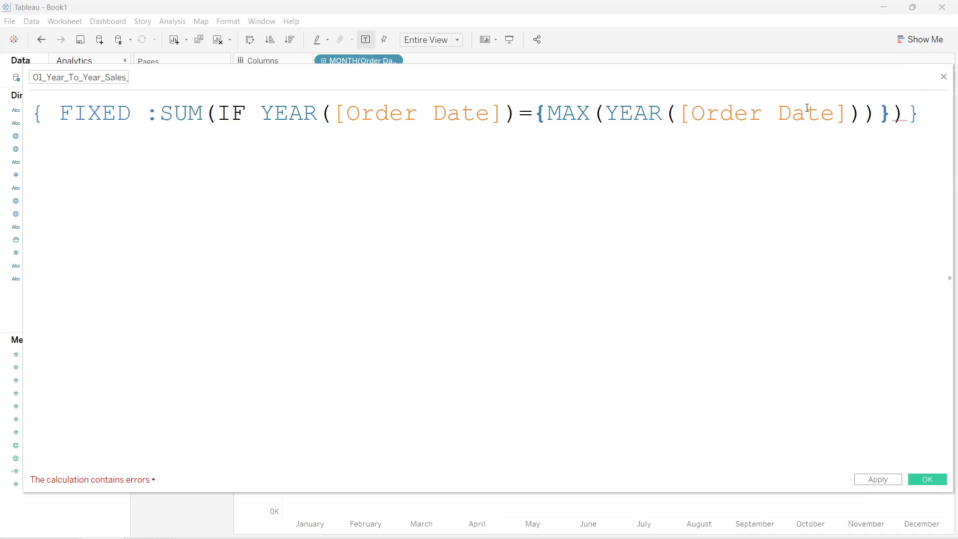
{"action": "left_click", "coordinate": [907, 115]}
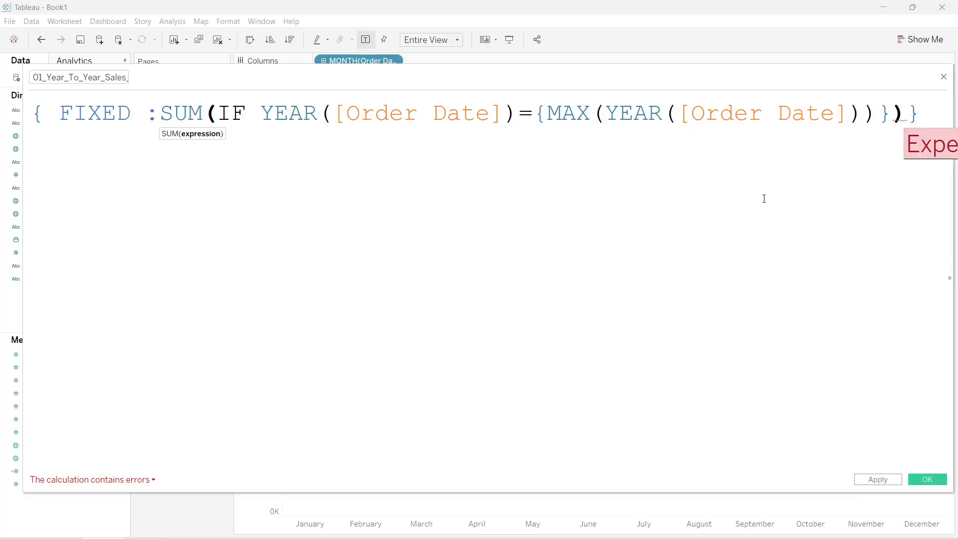
{"action": "type", "text": "th"}
{"action": "key", "text": "Return"}
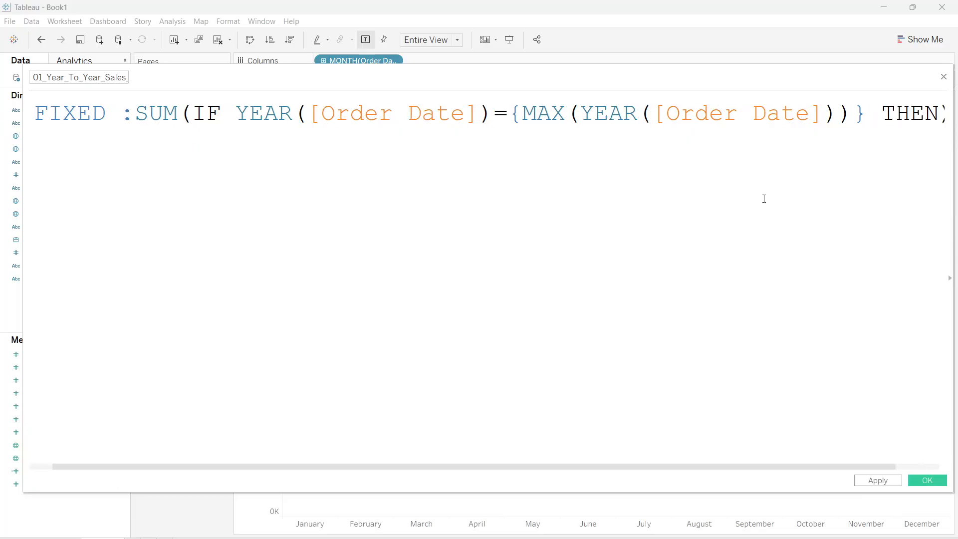
Return [Sales] after THEN and close the condition with END inside the SUM parentheses
{"action": "type", "text": "sal"}
{"action": "key", "text": "BackSpace"}
{"action": "key", "text": "BackSpace"}
{"action": "key", "text": "BackSpace"}
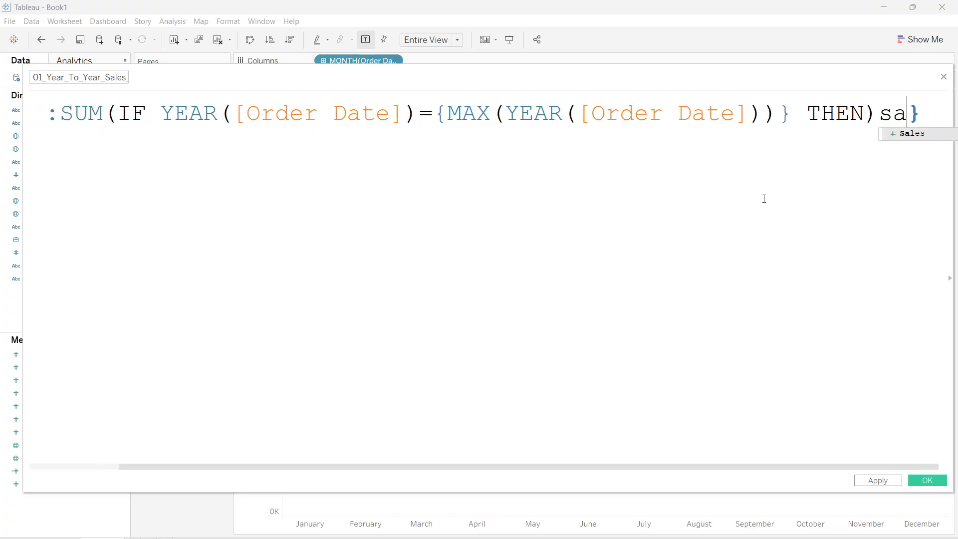
{"action": "key", "text": "Left"}
{"action": "type", "text": "sa"}
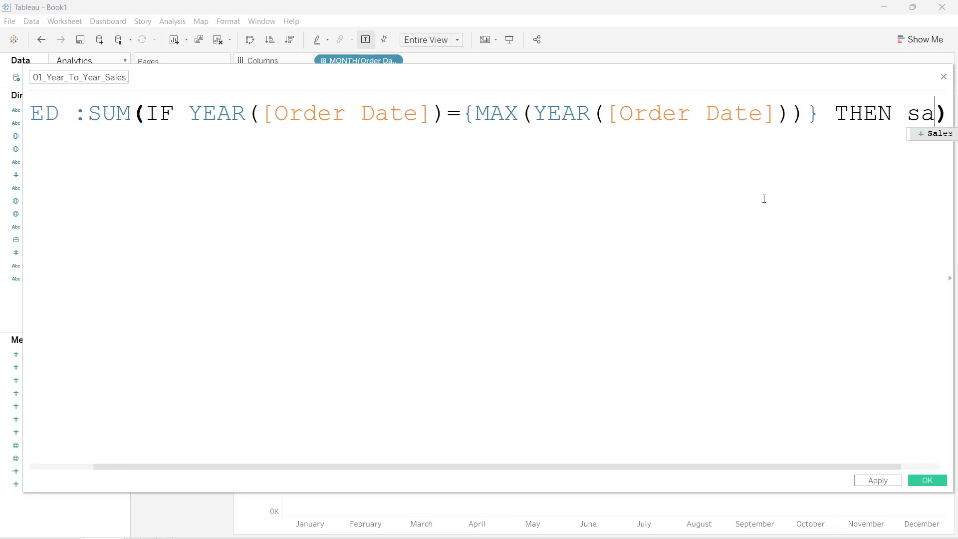
{"action": "key", "text": "Return"}
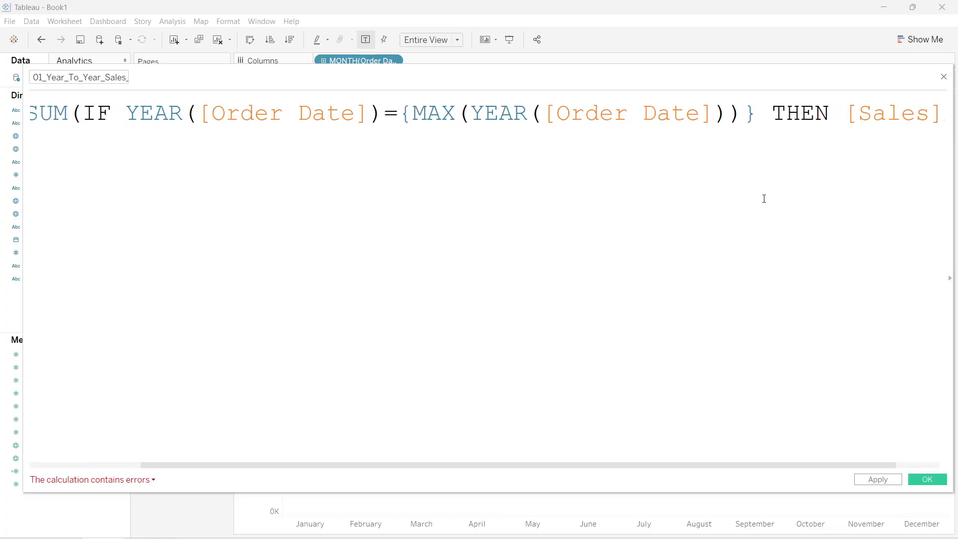
{"action": "key", "text": "Right"}
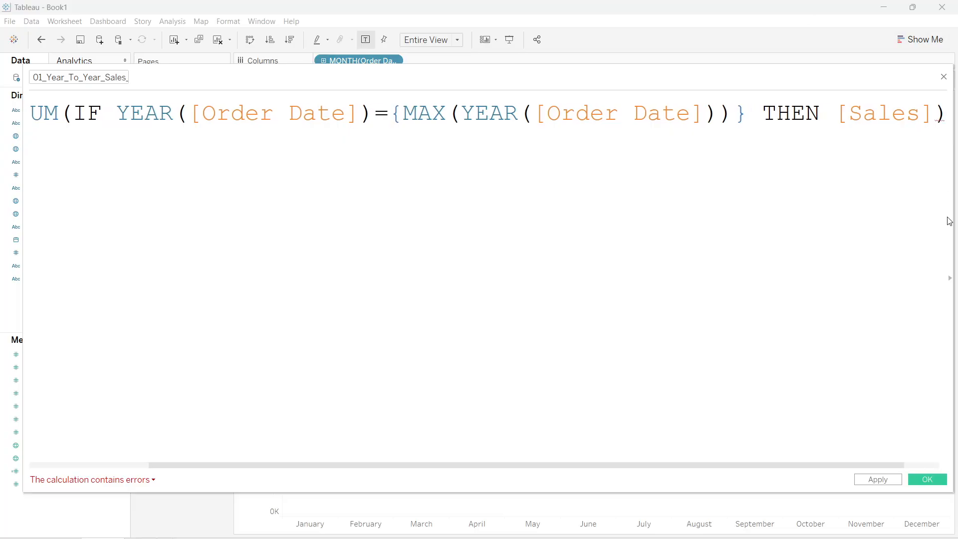
{"action": "type", "text": "en"}
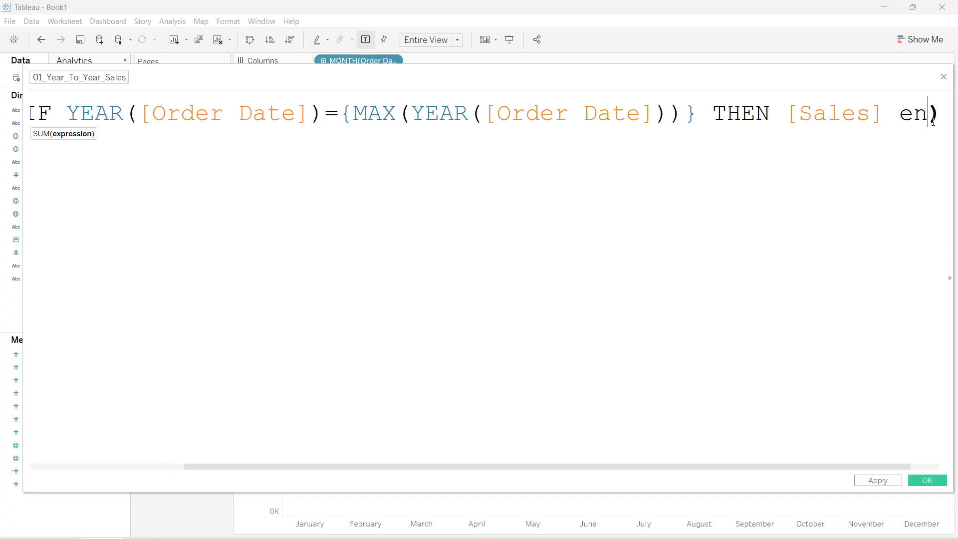
{"action": "type", "text": "d"}
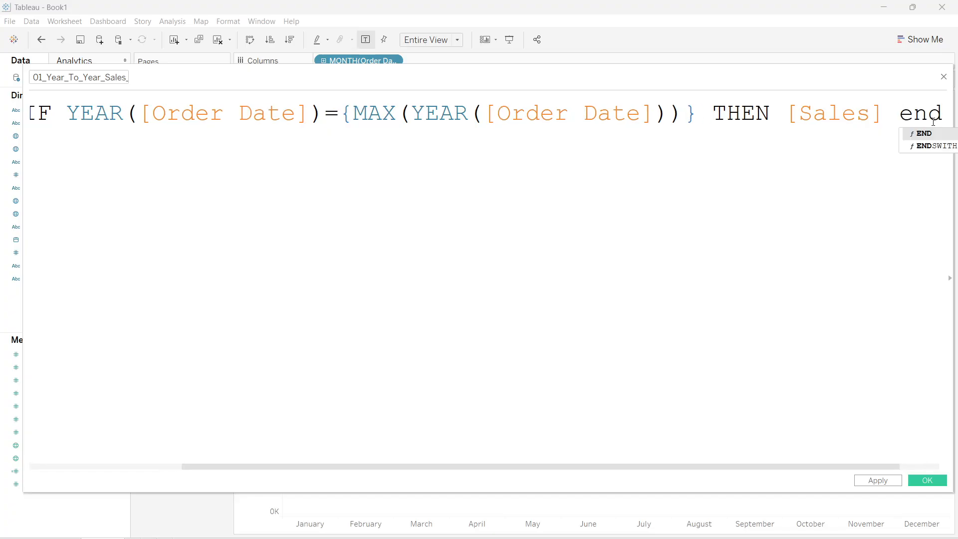
{"action": "key", "text": "Return"}
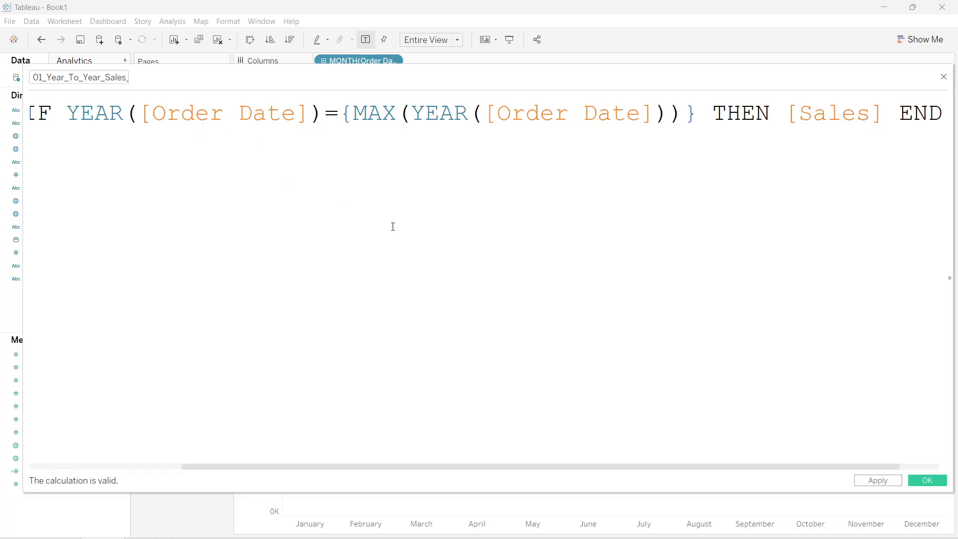
Split the formula into three lines by breaking before SUM and before THEN, enlarge its text, and save the calculated field
{"action": "scroll", "coordinate": [414, 225], "scroll_direction": "down", "scroll_amount": 3}
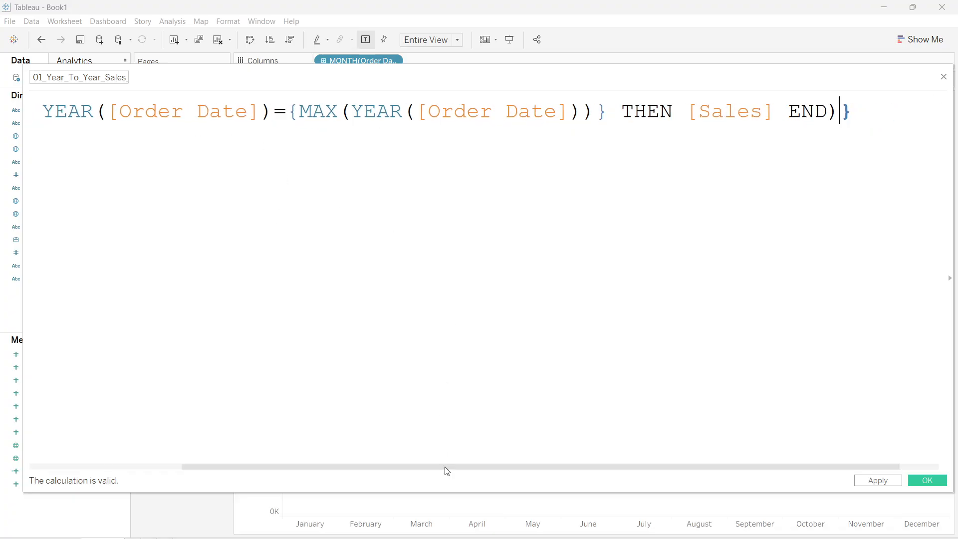
{"action": "left_click_drag", "start_coordinate": [448, 472], "coordinate": [277, 440]}
{"action": "left_click", "coordinate": [145, 111]}
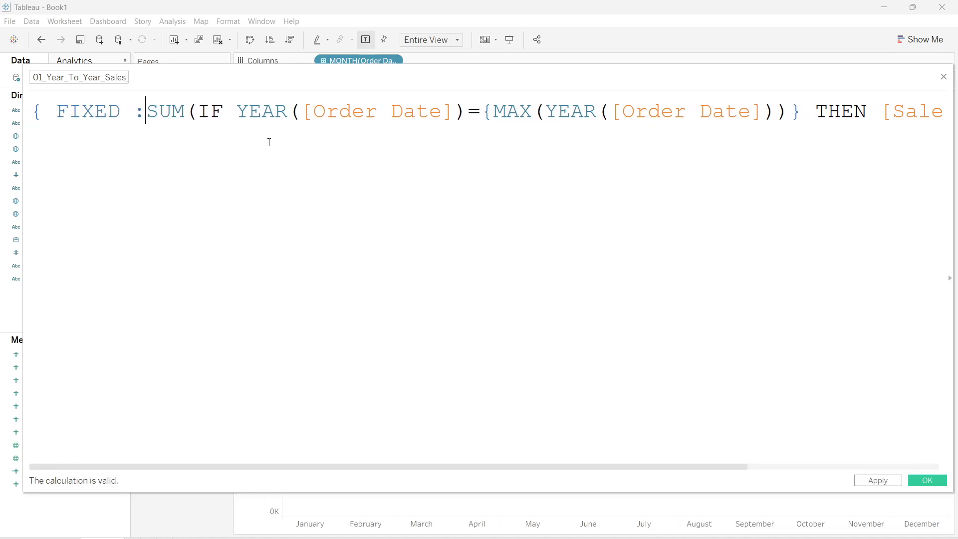
{"action": "key", "text": "Return"}
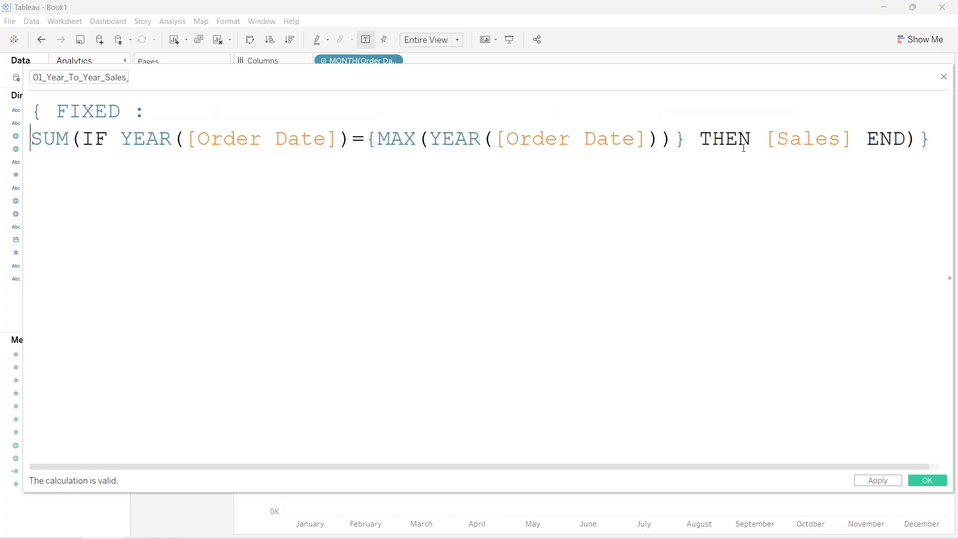
{"action": "left_click", "coordinate": [701, 139]}
{"action": "key", "text": "Return"}
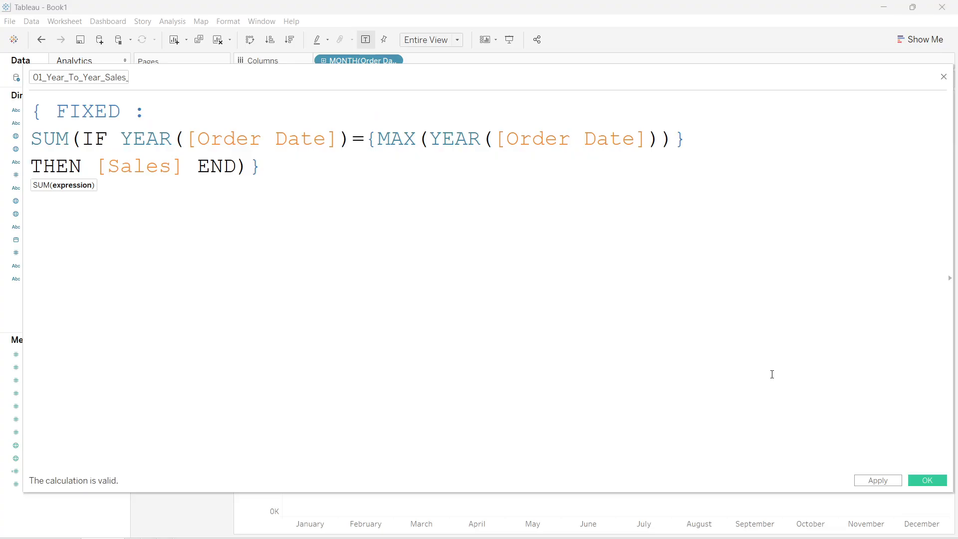
{"action": "left_click", "coordinate": [489, 271]}
{"action": "scroll", "coordinate": [504, 262], "scroll_direction": "up", "scroll_amount": 2}
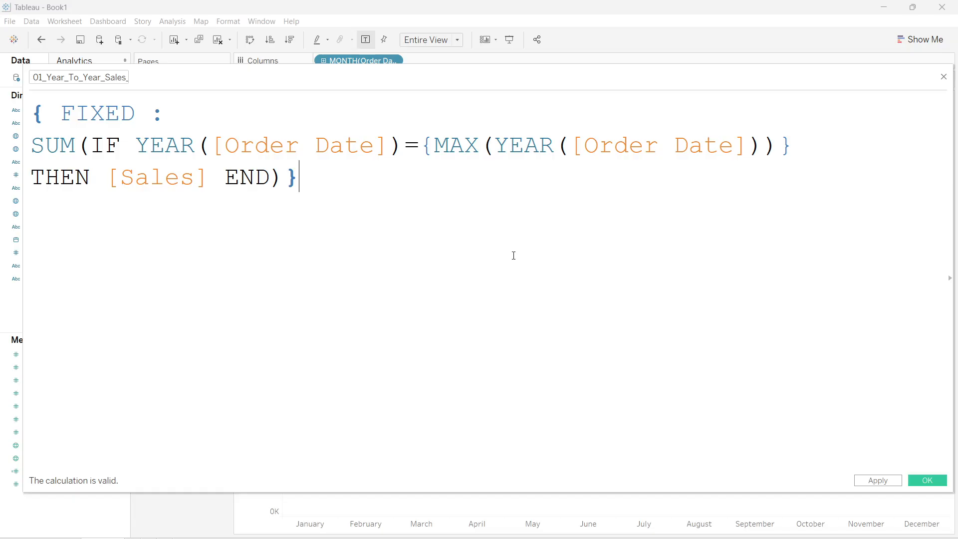
{"action": "left_click", "coordinate": [874, 479]}
{"action": "left_click", "coordinate": [927, 481]}
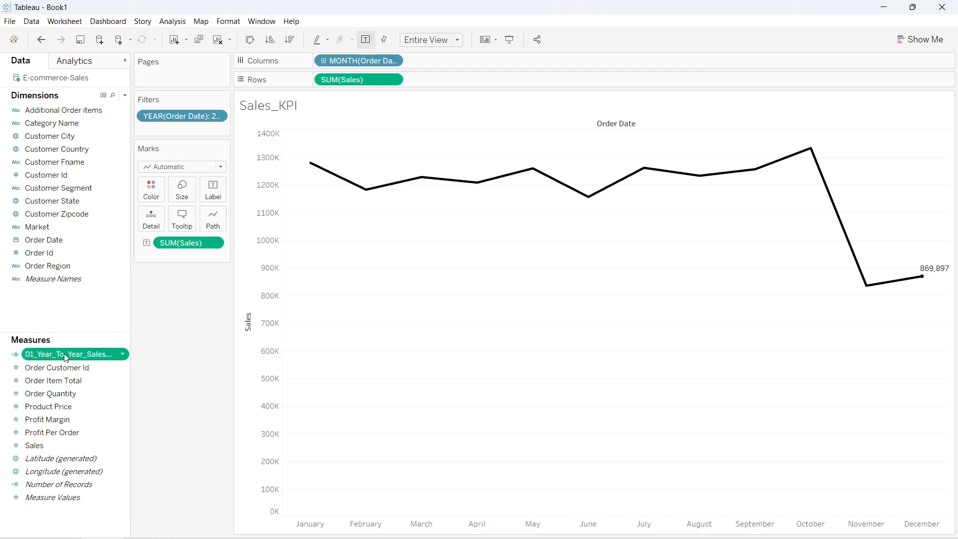
Add 01_Year_To_Year_Sales_LOD as a mark detail and make the sheet title a centered Sales with SUM(01_Year_To_Year_Sales_LOD) on the line below
{"action": "left_click_drag", "start_coordinate": [64, 353], "coordinate": [157, 209]}
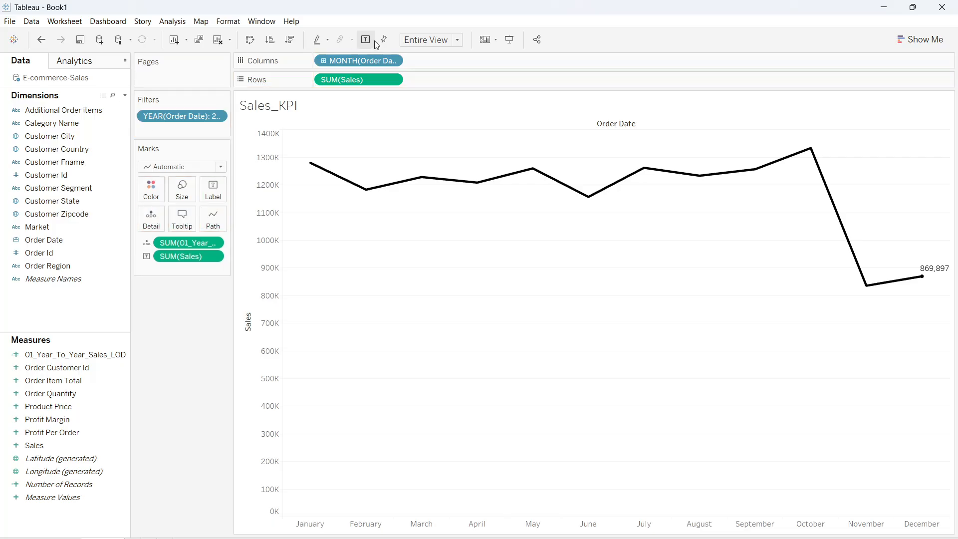
{"action": "double_click", "coordinate": [316, 106]}
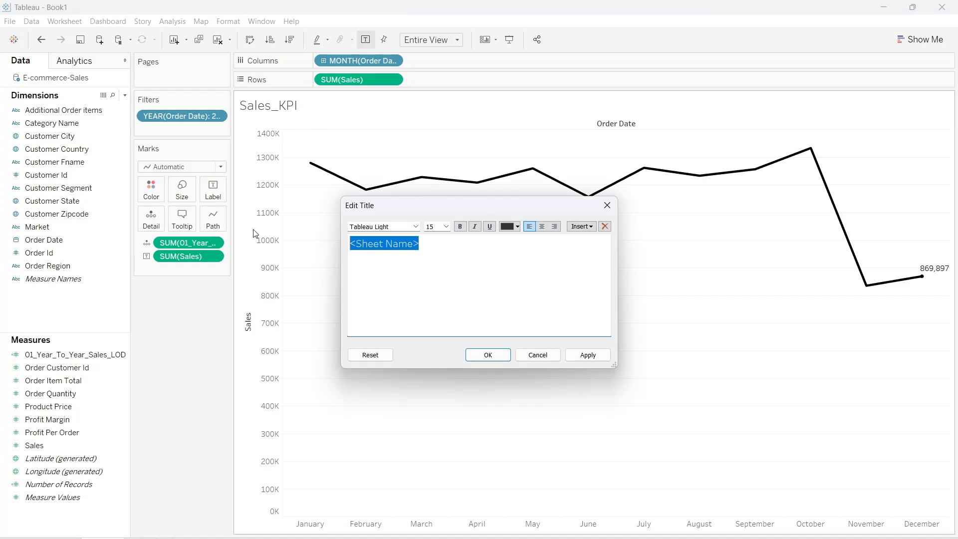
{"action": "key", "text": "BackSpace"}
{"action": "type", "text": "Sales"}
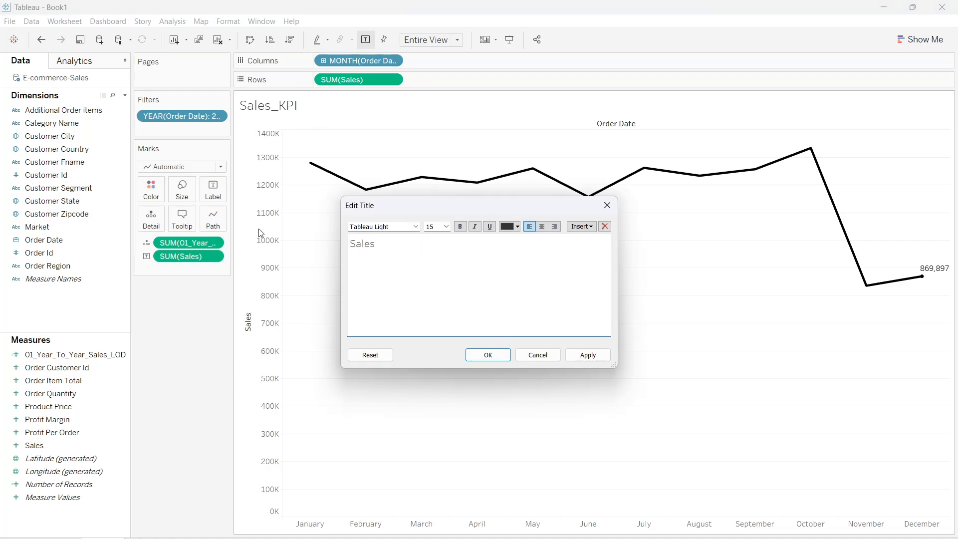
{"action": "key", "text": "ctrl+a"}
{"action": "left_click", "coordinate": [542, 226]}
{"action": "left_click", "coordinate": [506, 243]}
{"action": "left_click", "coordinate": [588, 227]}
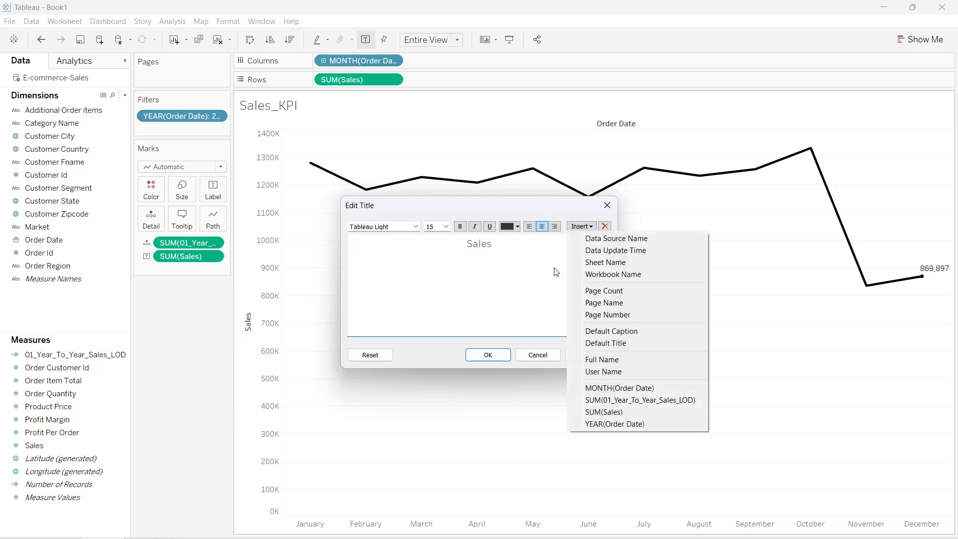
{"action": "left_click", "coordinate": [641, 400]}
Format the word Sales in the title as bold with font size 18
{"action": "double_click", "coordinate": [479, 244]}
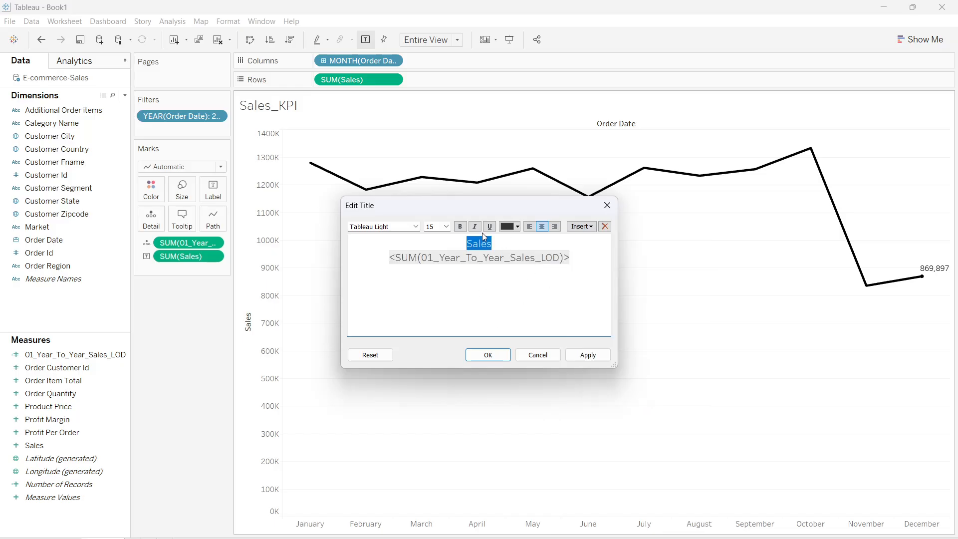
{"action": "left_click", "coordinate": [460, 226]}
{"action": "left_click", "coordinate": [446, 226]}
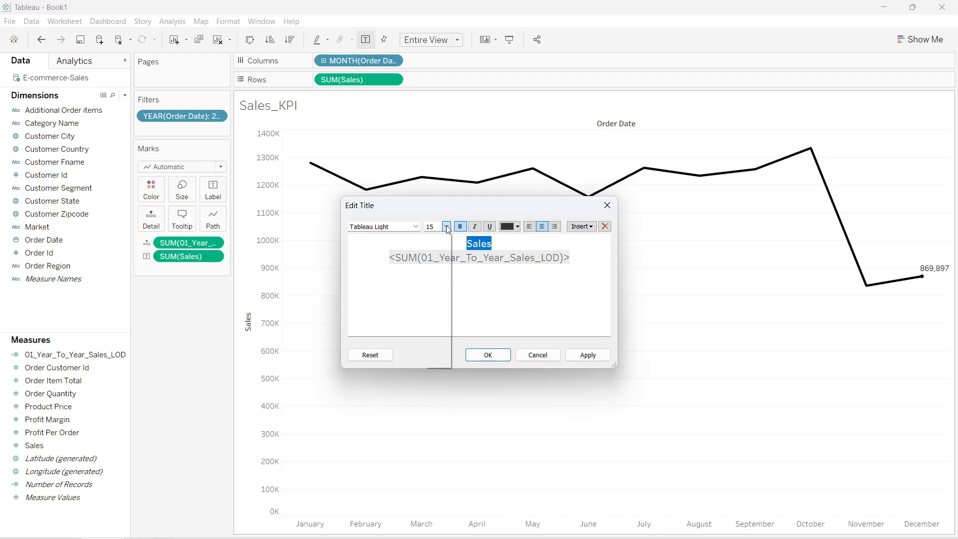
{"action": "left_click", "coordinate": [440, 292]}
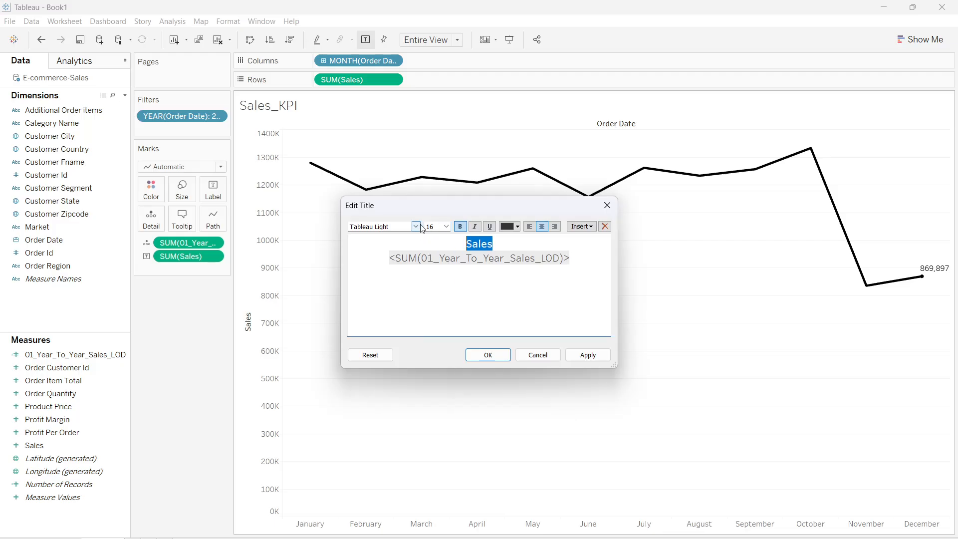
{"action": "left_click", "coordinate": [447, 227]}
{"action": "left_click", "coordinate": [427, 300]}
{"action": "left_click", "coordinate": [446, 226]}
{"action": "left_click", "coordinate": [434, 300]}
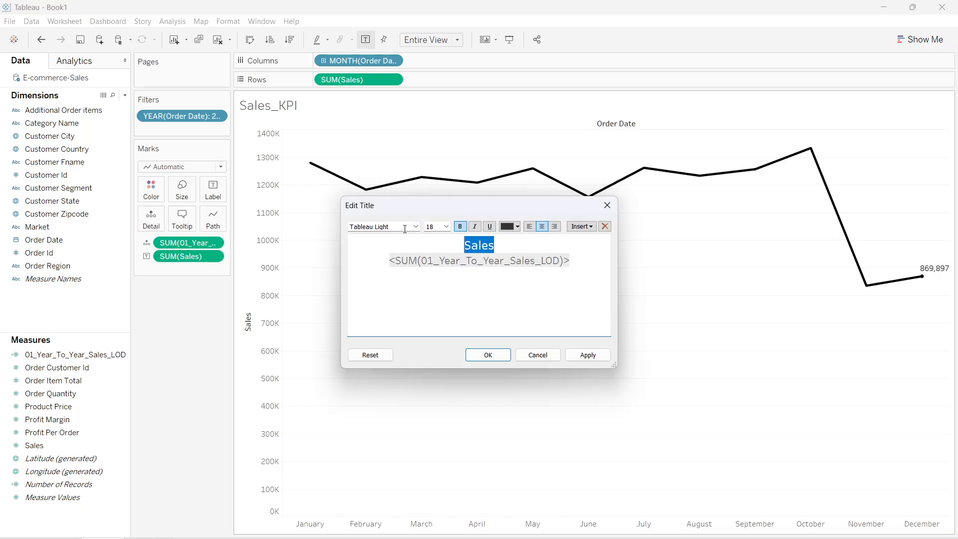
{"action": "left_click", "coordinate": [415, 226]}
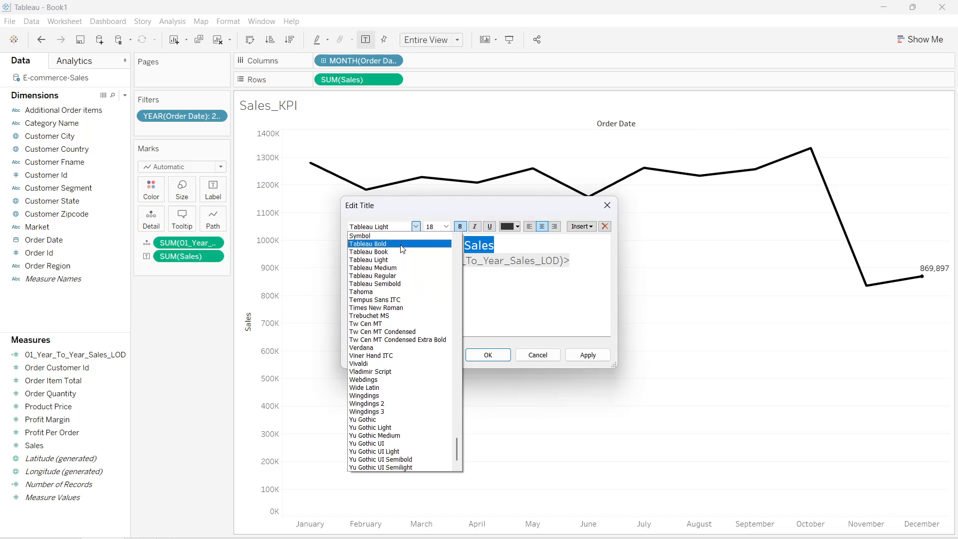
{"action": "left_click", "coordinate": [394, 260]}
Keep the LOD value line's formatting and apply the edited title to the sheet
{"action": "left_click", "coordinate": [542, 269]}
{"action": "left_click_drag", "start_coordinate": [579, 269], "coordinate": [298, 255]}
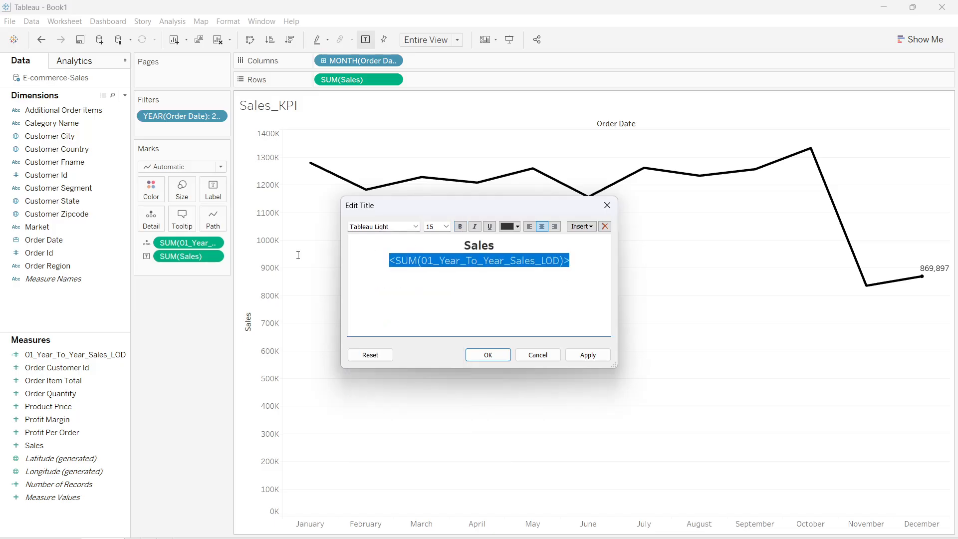
{"action": "left_click", "coordinate": [579, 277]}
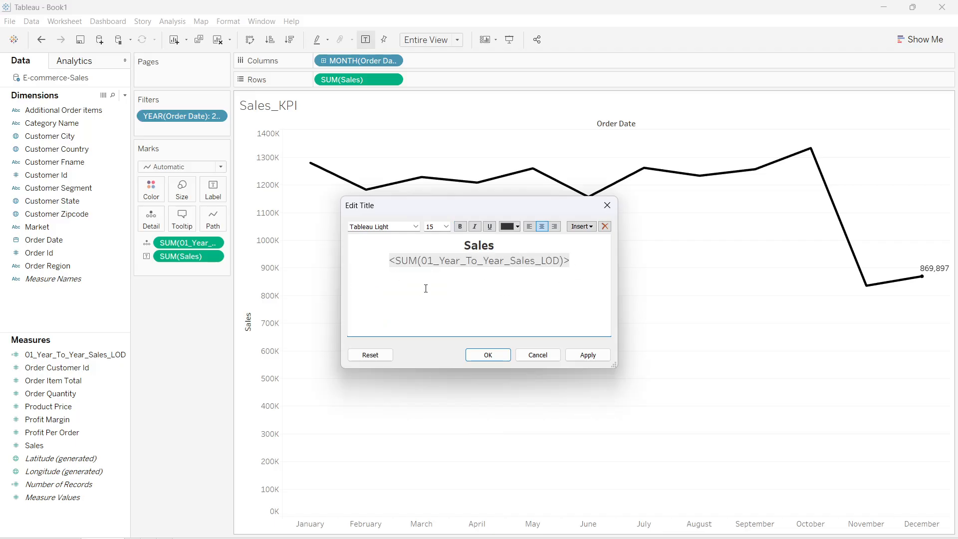
{"action": "left_click", "coordinate": [582, 358]}
{"action": "left_click", "coordinate": [482, 355]}
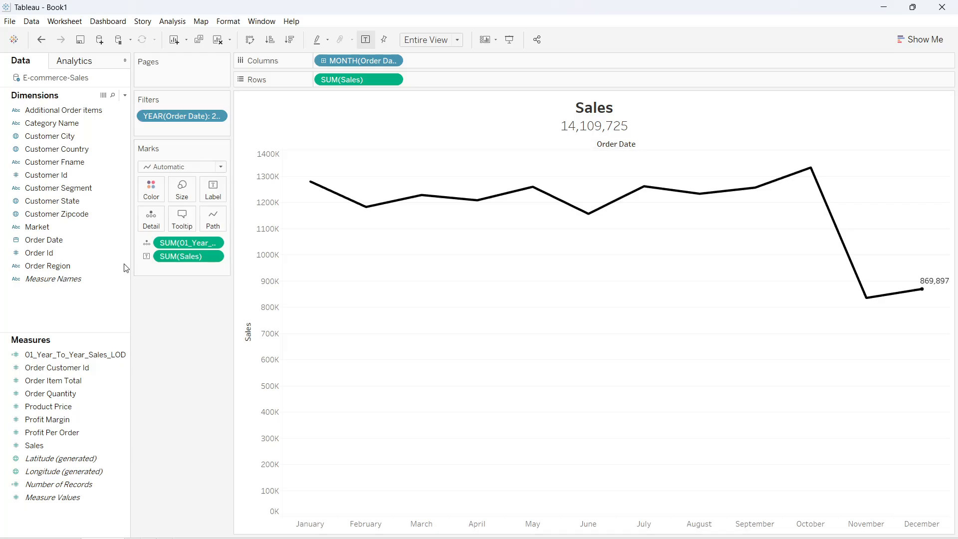
Duplicate the 01_Year_To_Year_Sales_LOD measure, open the copy's formula for editing, and enlarge its text
{"action": "right_click", "coordinate": [83, 360]}
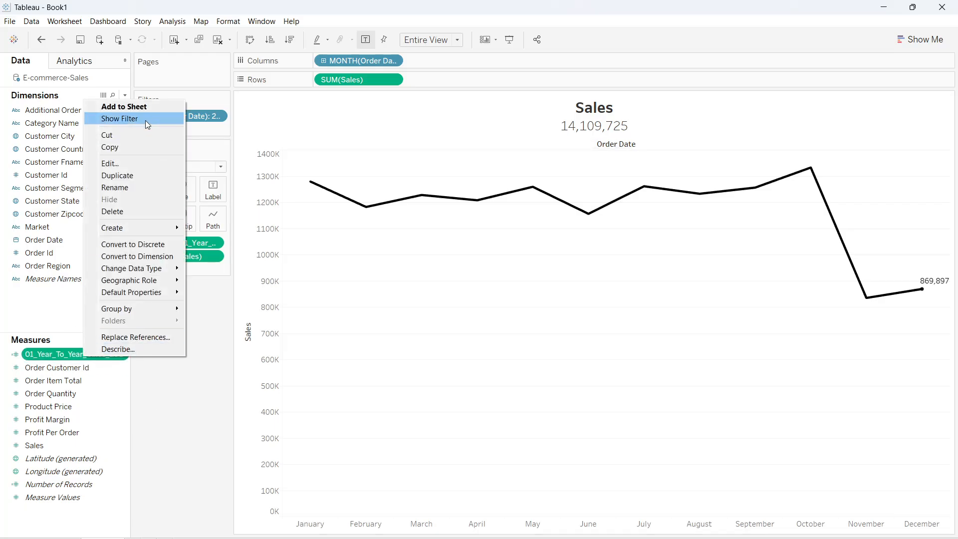
{"action": "left_click", "coordinate": [130, 182]}
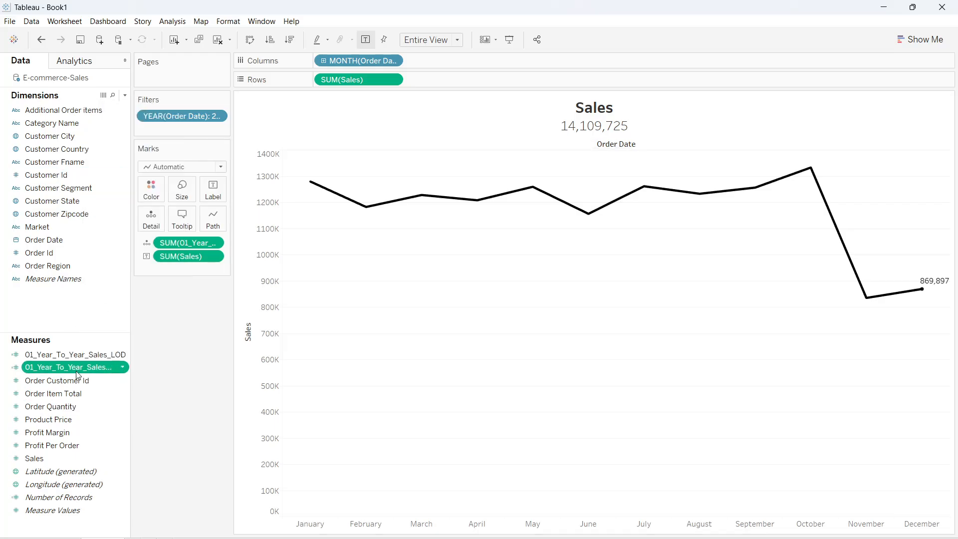
{"action": "right_click", "coordinate": [76, 368]}
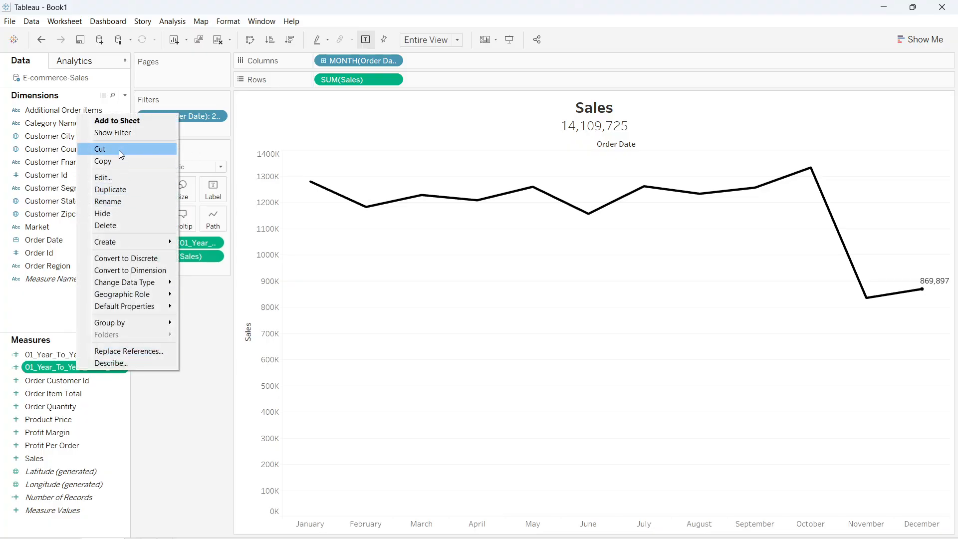
{"action": "left_click", "coordinate": [117, 180]}
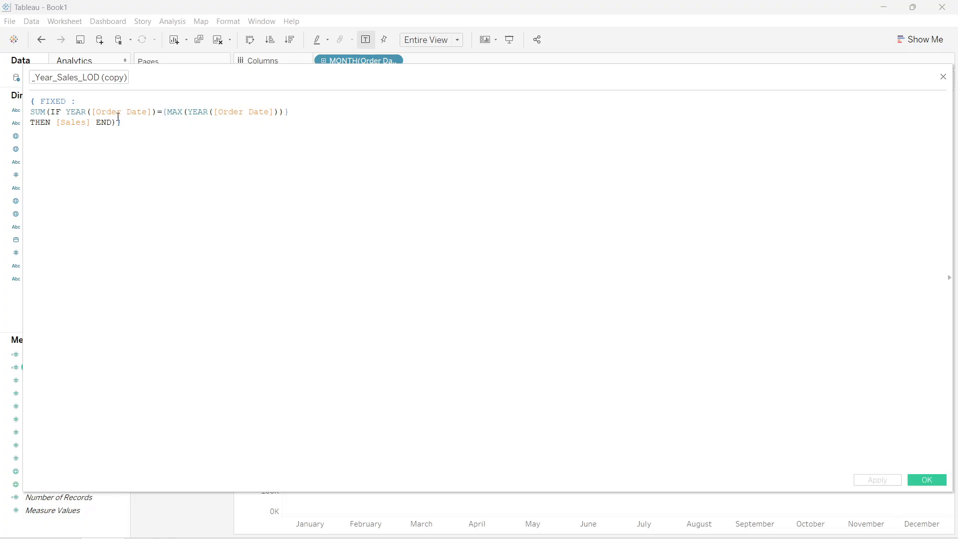
{"action": "scroll", "coordinate": [150, 140], "scroll_direction": "up", "scroll_amount": 10}
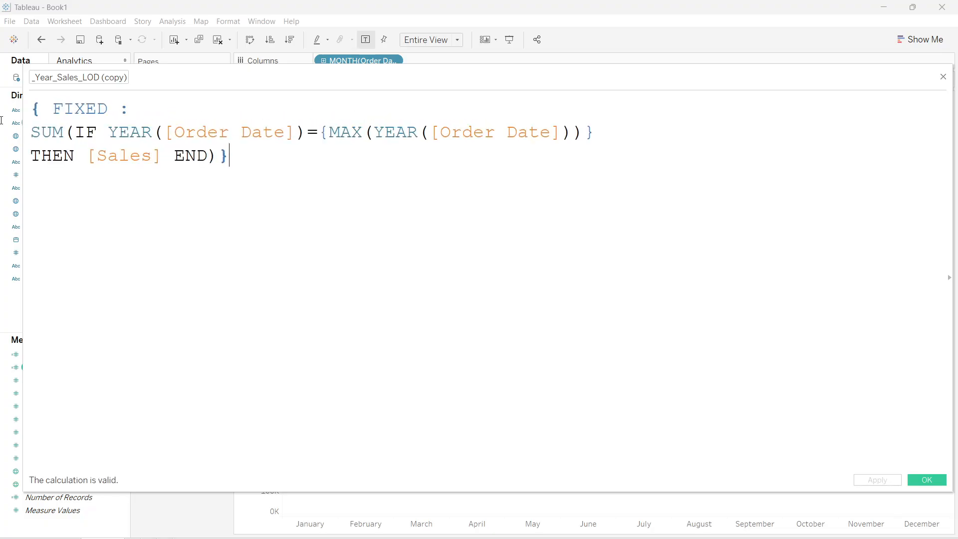
{"action": "scroll", "coordinate": [182, 176], "scroll_direction": "up", "scroll_amount": 3}
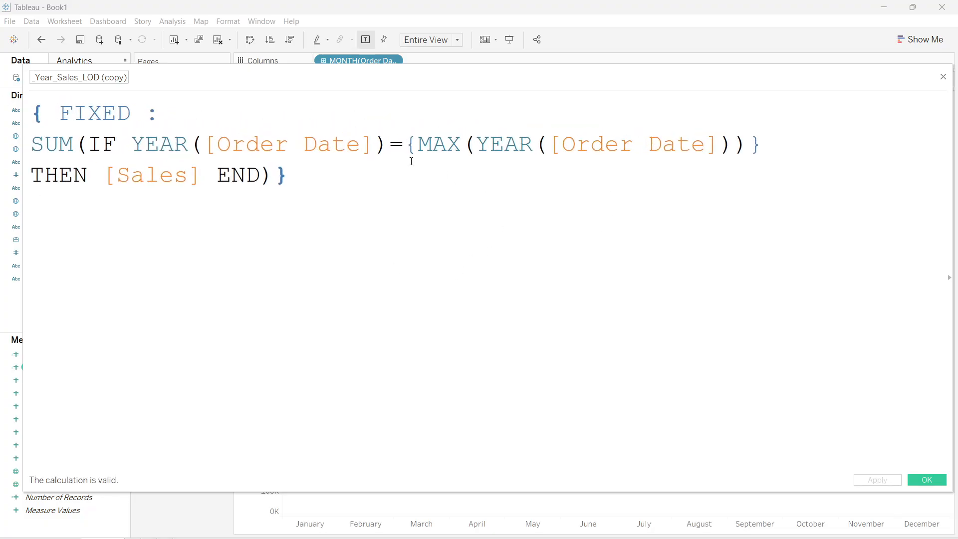
Make the copied formula compare against the previous year by adding -1 after MAX(YEAR([Order Date])) inside the inner braces
{"action": "left_click_drag", "start_coordinate": [405, 145], "coordinate": [620, 145]}
{"action": "left_click", "coordinate": [633, 144]}
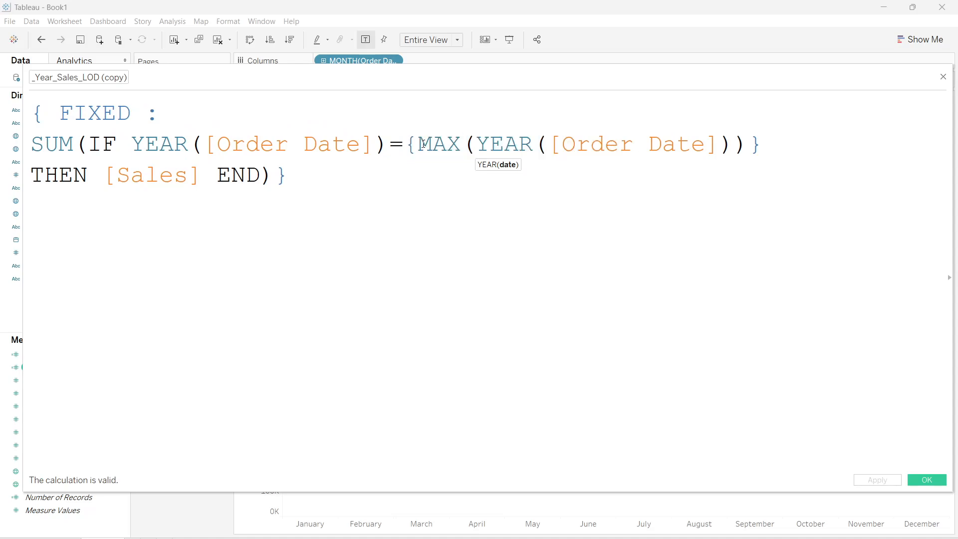
{"action": "left_click_drag", "start_coordinate": [418, 145], "coordinate": [737, 148]}
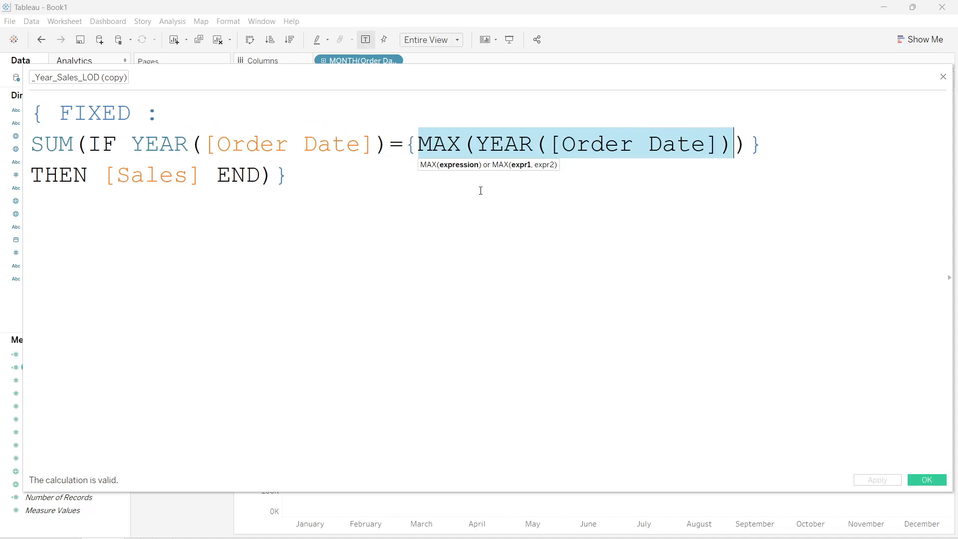
{"action": "left_click_drag", "start_coordinate": [462, 145], "coordinate": [747, 147]}
{"action": "left_click", "coordinate": [747, 146]}
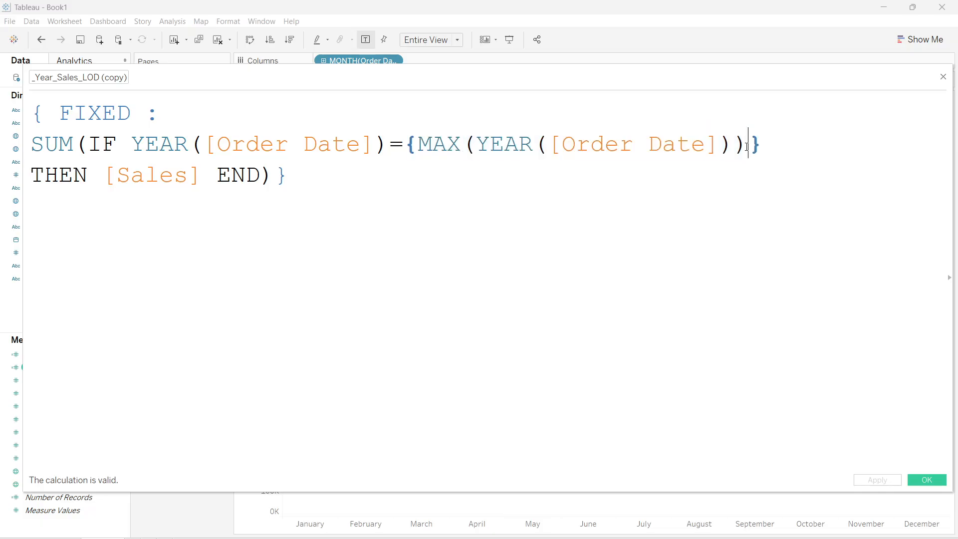
{"action": "type", "text": "-1"}
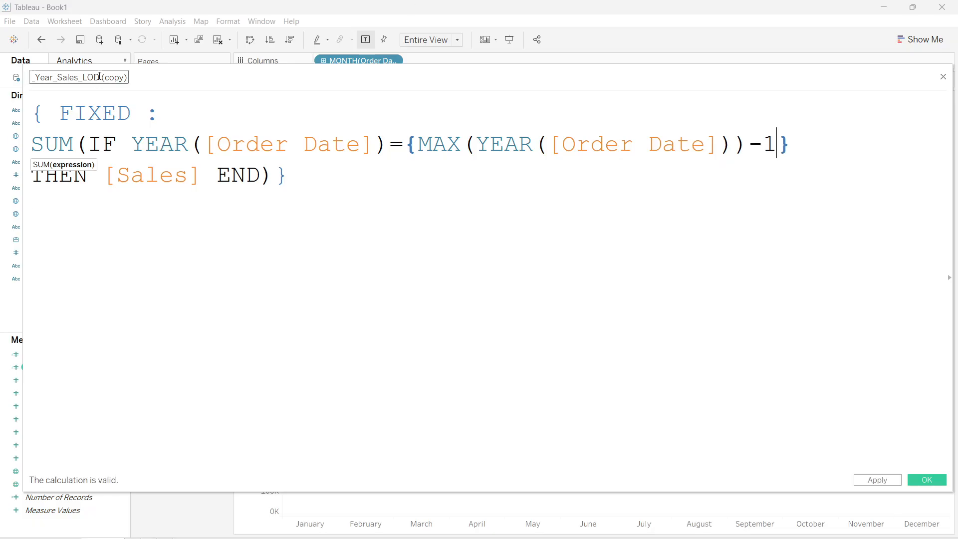
Rename the copied calculated field as 01_Pre_Year_To_Year_Sales_LOD and save it
{"action": "left_click_drag", "start_coordinate": [99, 76], "coordinate": [205, 74]}
{"action": "key", "text": "BackSpace"}
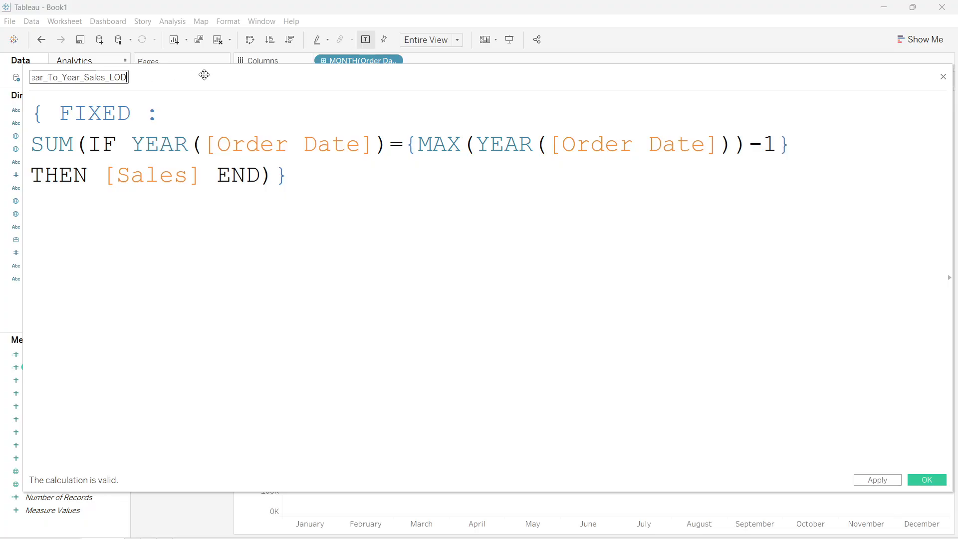
{"action": "key", "text": "Home"}
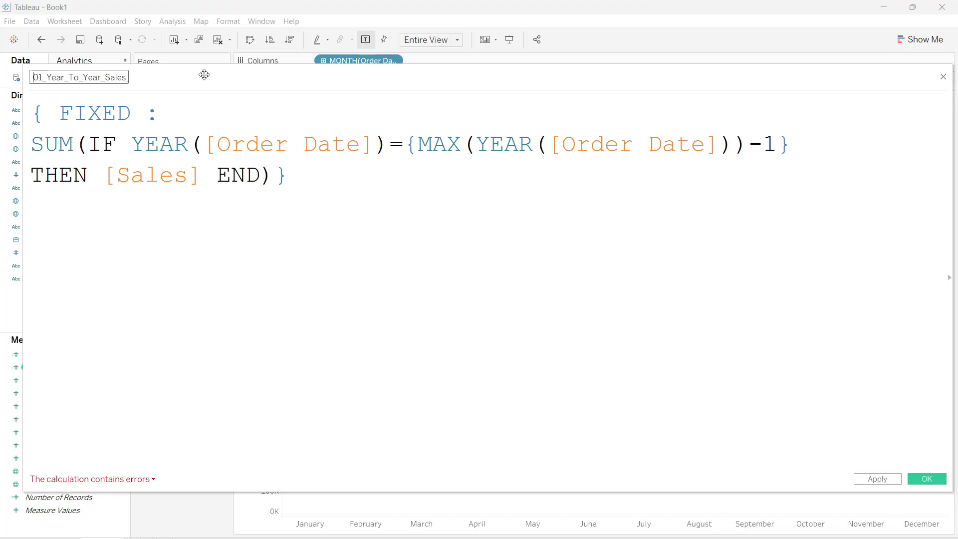
{"action": "type", "text": "_pre"}
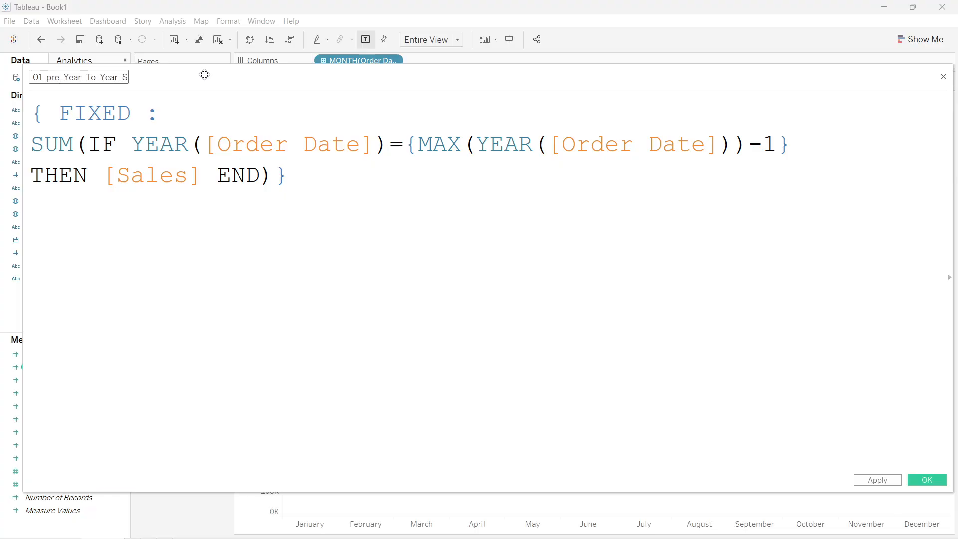
{"action": "key", "text": "BackSpace"}
{"action": "key", "text": "BackSpace"}
{"action": "key", "text": "BackSpace"}
{"action": "type", "text": "Pre"}
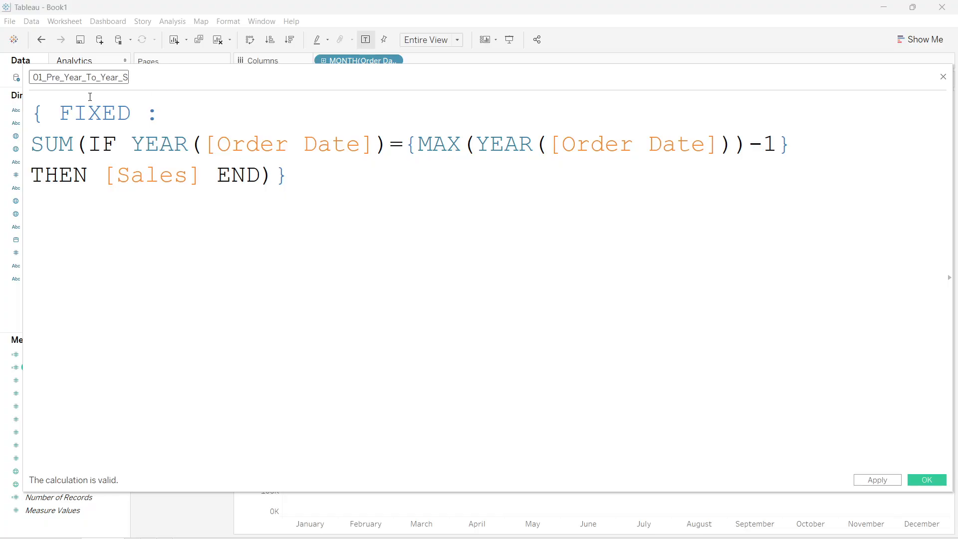
{"action": "left_click_drag", "start_coordinate": [84, 80], "coordinate": [135, 78]}
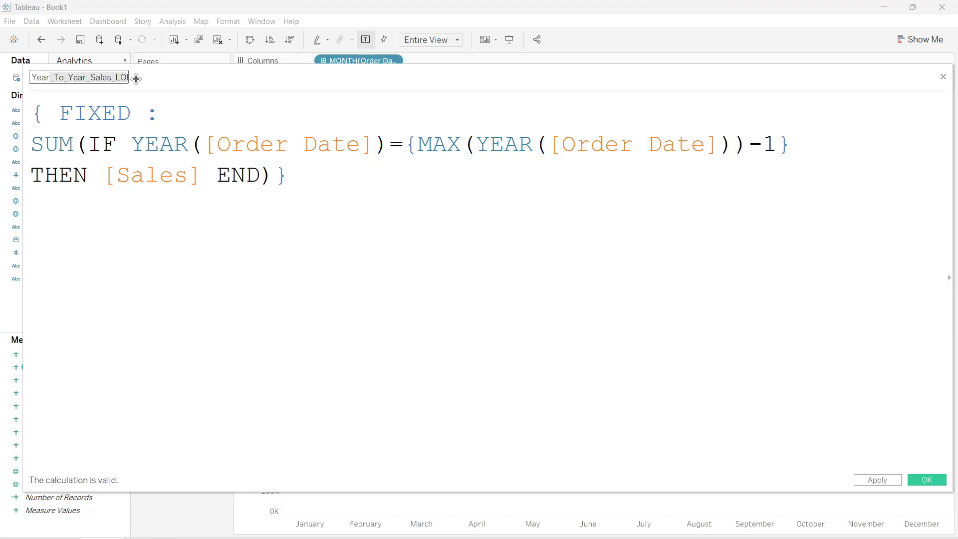
{"action": "left_click", "coordinate": [891, 481]}
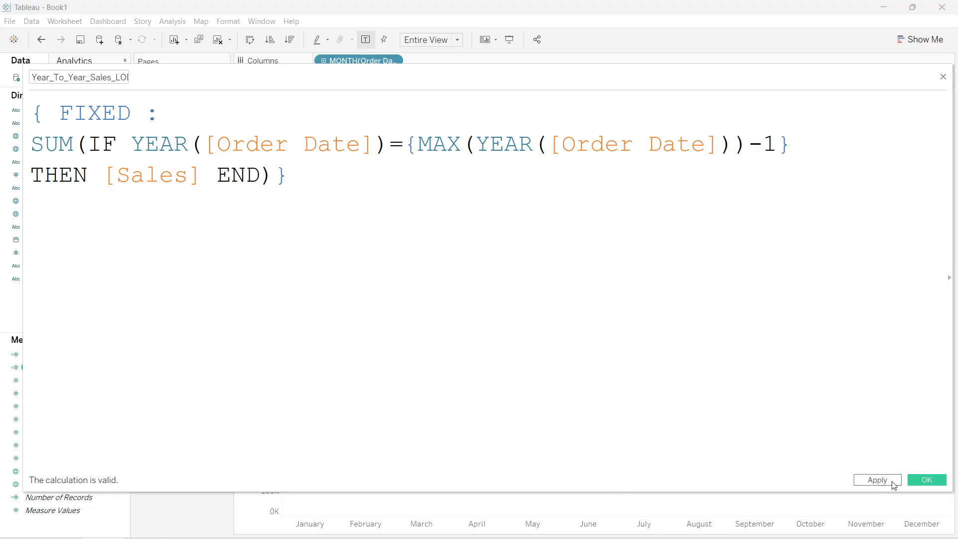
{"action": "left_click", "coordinate": [930, 480]}
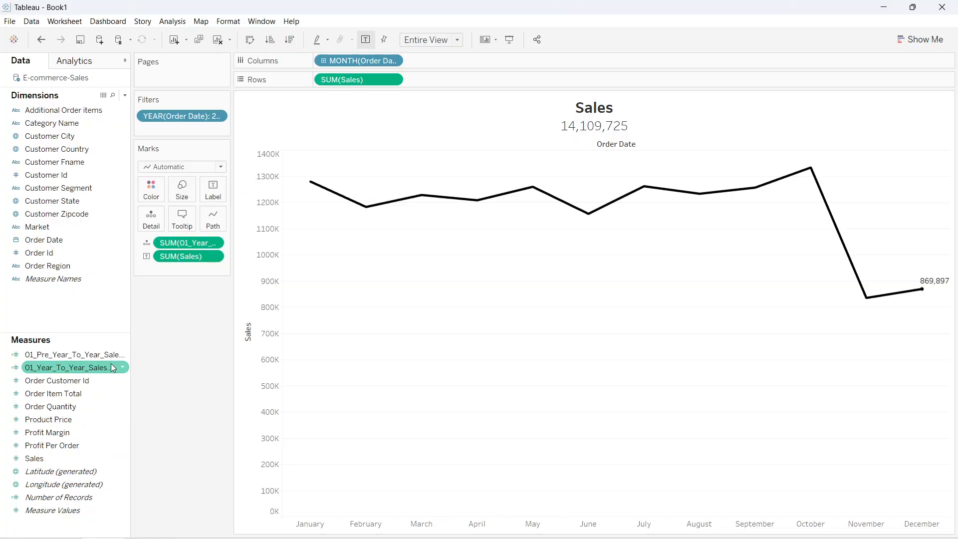
{"action": "left_click_drag", "start_coordinate": [107, 370], "coordinate": [161, 220]}
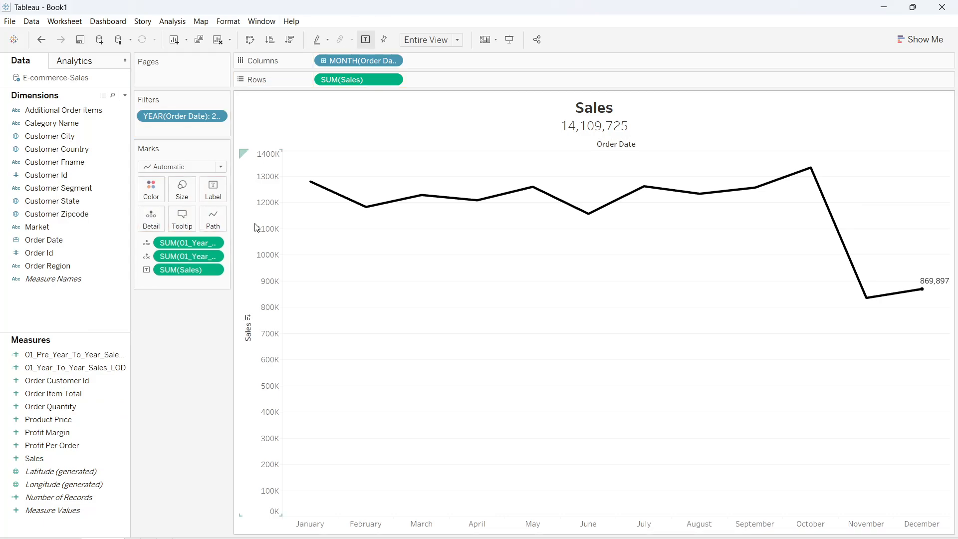
{"action": "double_click", "coordinate": [624, 131]}
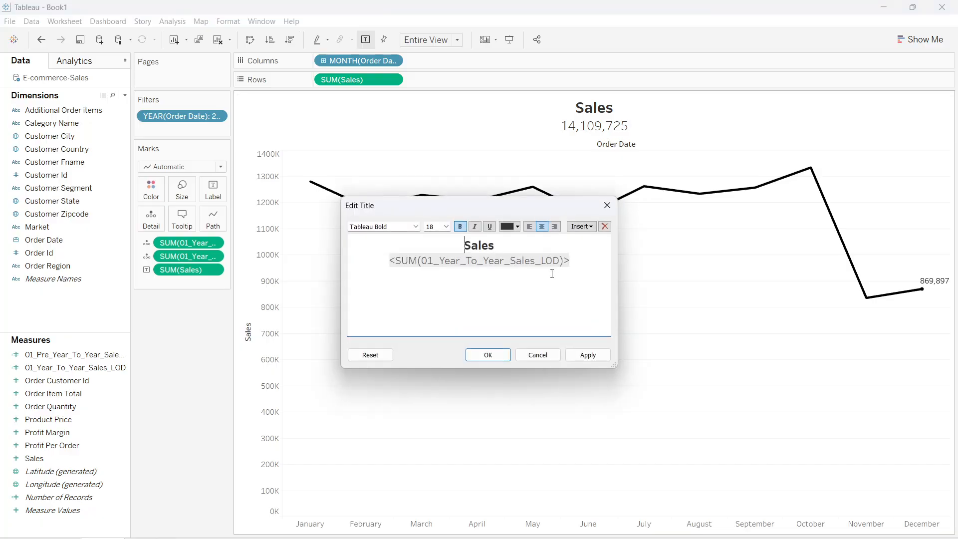
{"action": "left_click", "coordinate": [579, 226]}
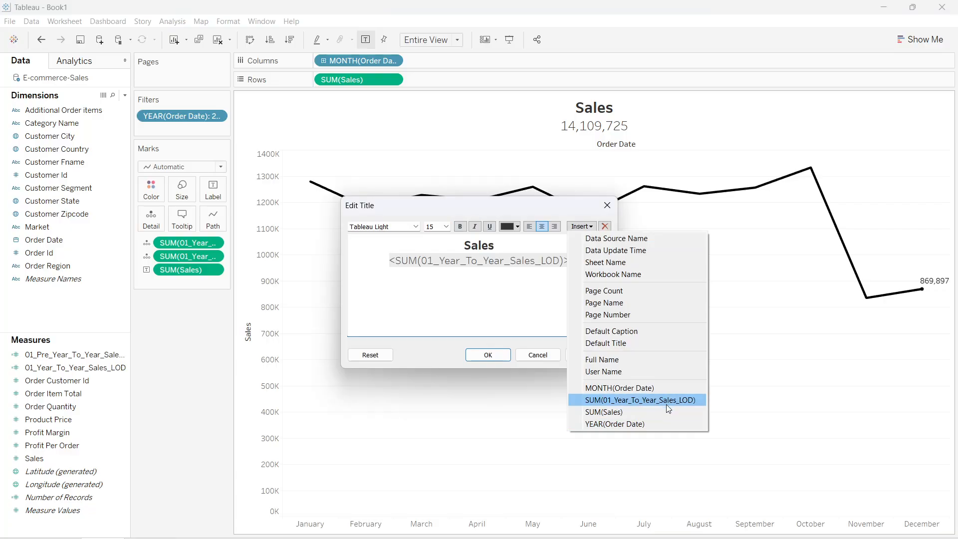
{"action": "left_click", "coordinate": [183, 377]}
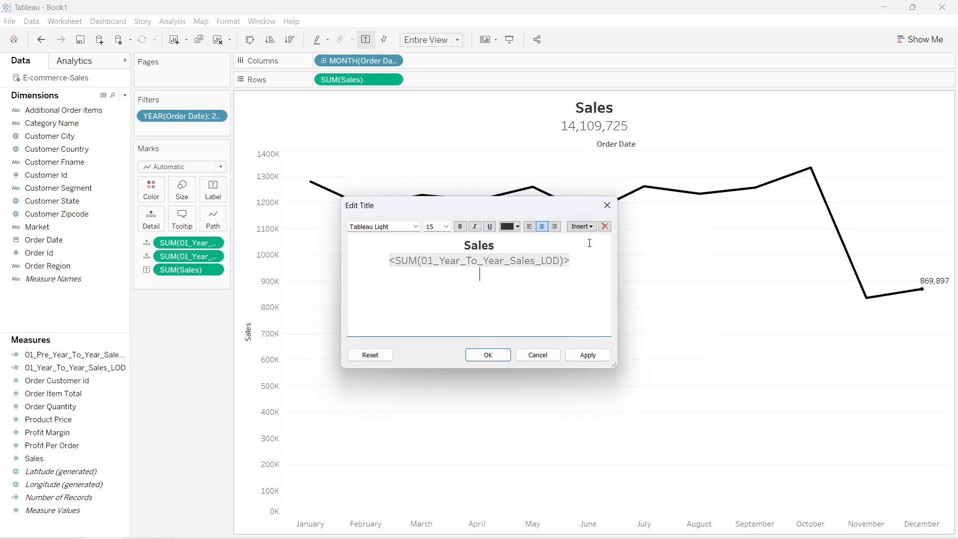
{"action": "left_click", "coordinate": [591, 227]}
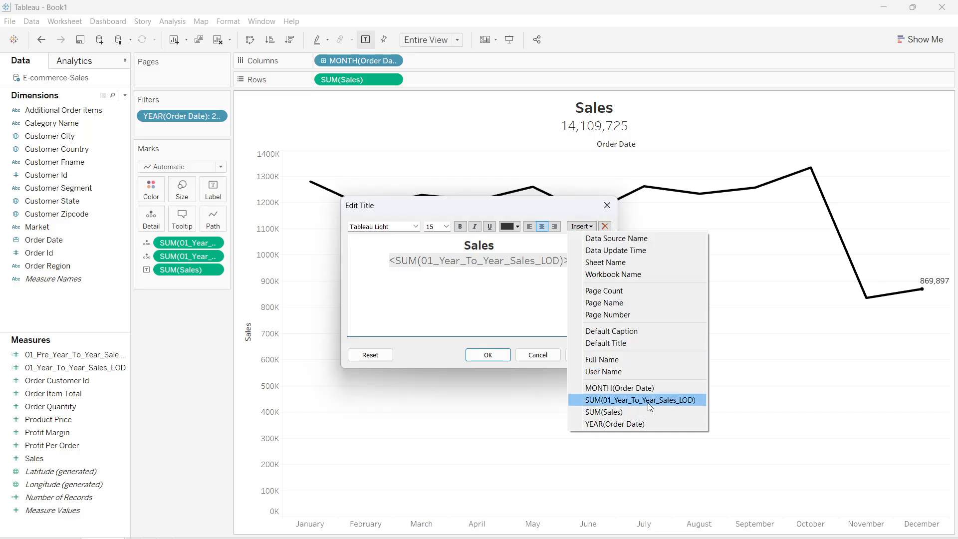
{"action": "left_click", "coordinate": [455, 309]}
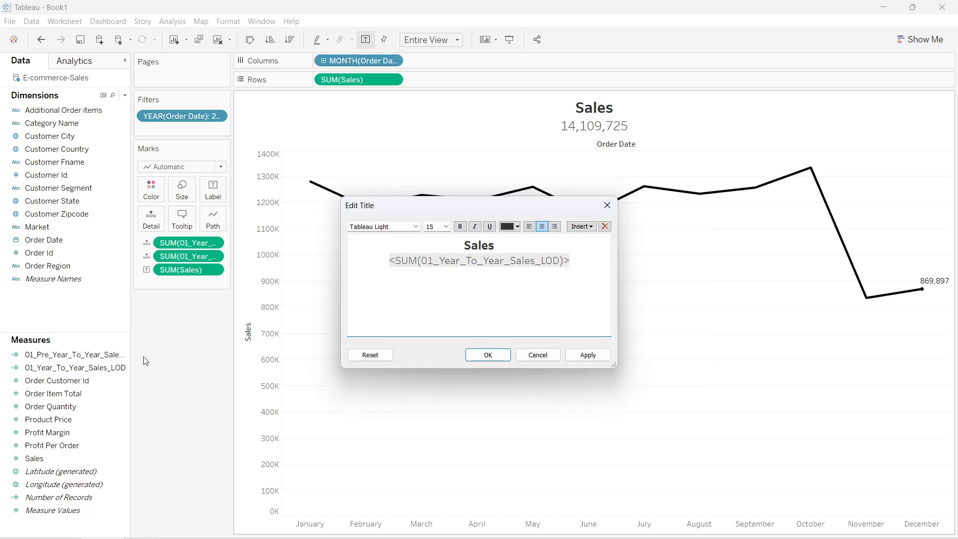
{"action": "left_click", "coordinate": [556, 356]}
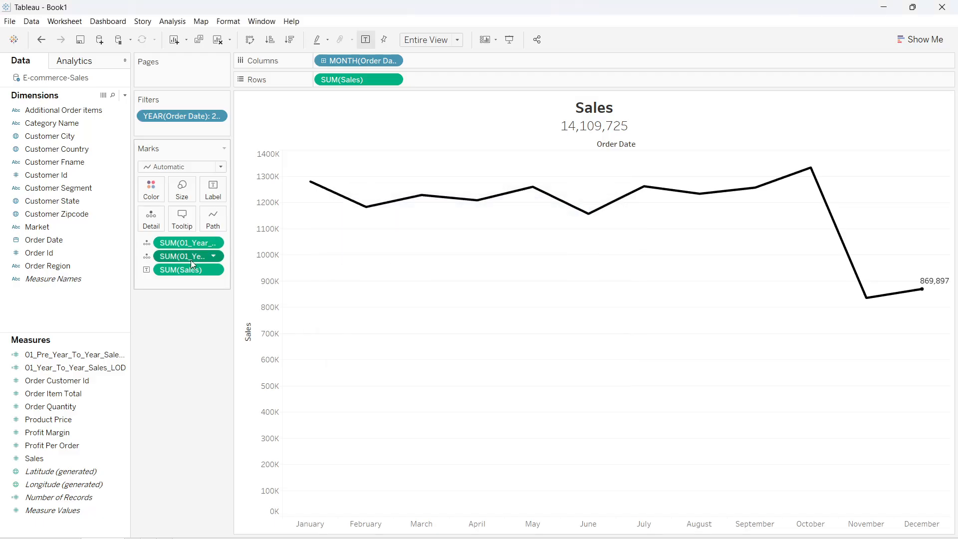
{"action": "left_click_drag", "start_coordinate": [190, 263], "coordinate": [180, 331]}
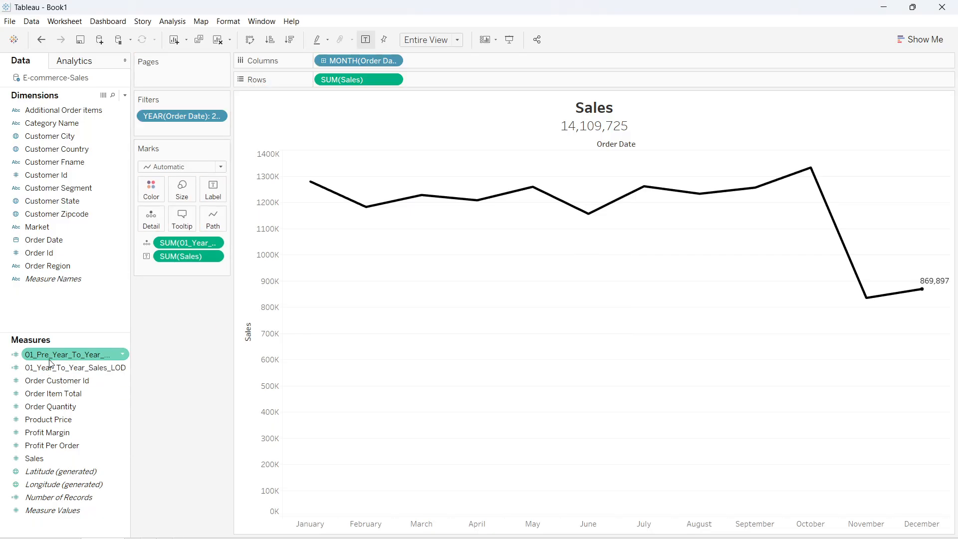
Add 01_Pre_Year_To_Year_Sales_LOD as a mark detail and insert its SUM on a third line of the sheet title
{"action": "left_click_drag", "start_coordinate": [45, 355], "coordinate": [152, 221]}
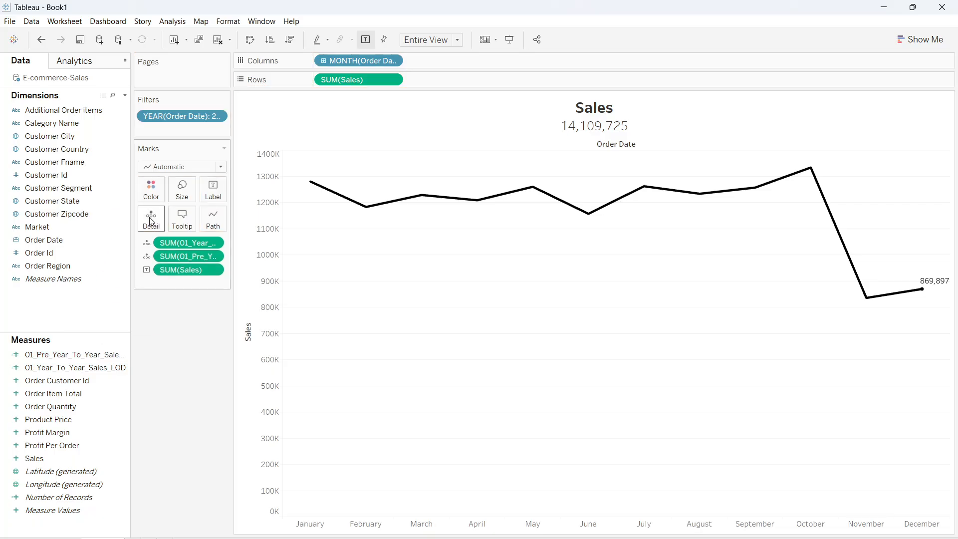
{"action": "double_click", "coordinate": [573, 119]}
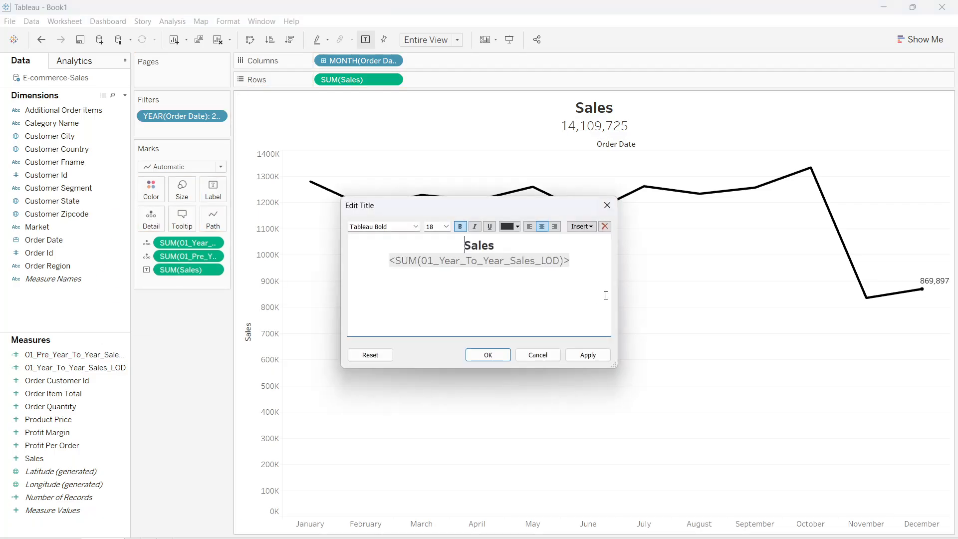
{"action": "left_click", "coordinate": [590, 257]}
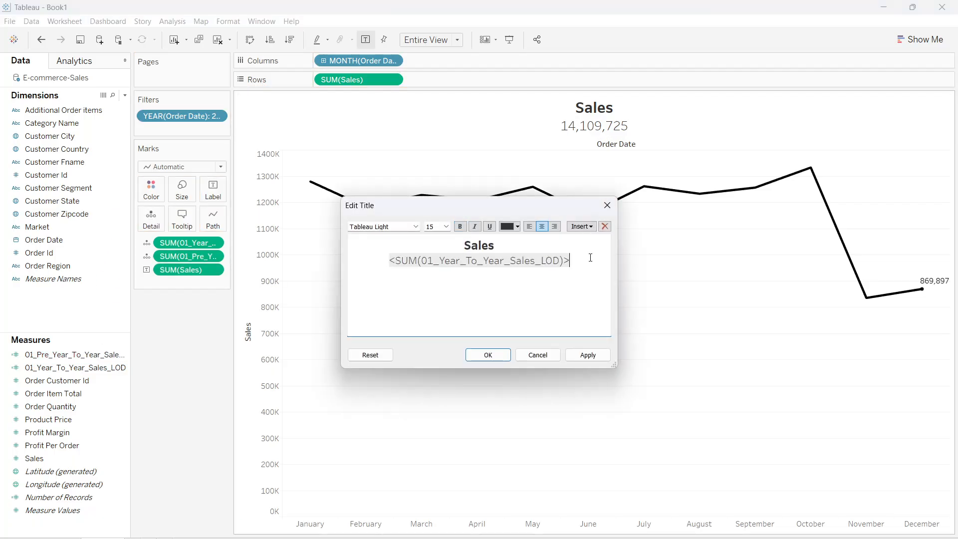
{"action": "left_click", "coordinate": [582, 226]}
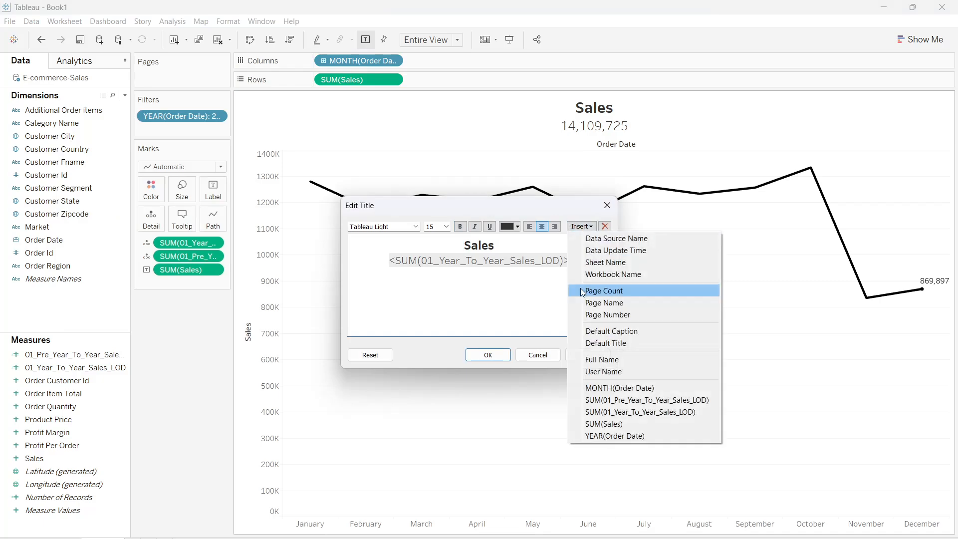
{"action": "left_click", "coordinate": [670, 403]}
{"action": "left_click", "coordinate": [586, 354]}
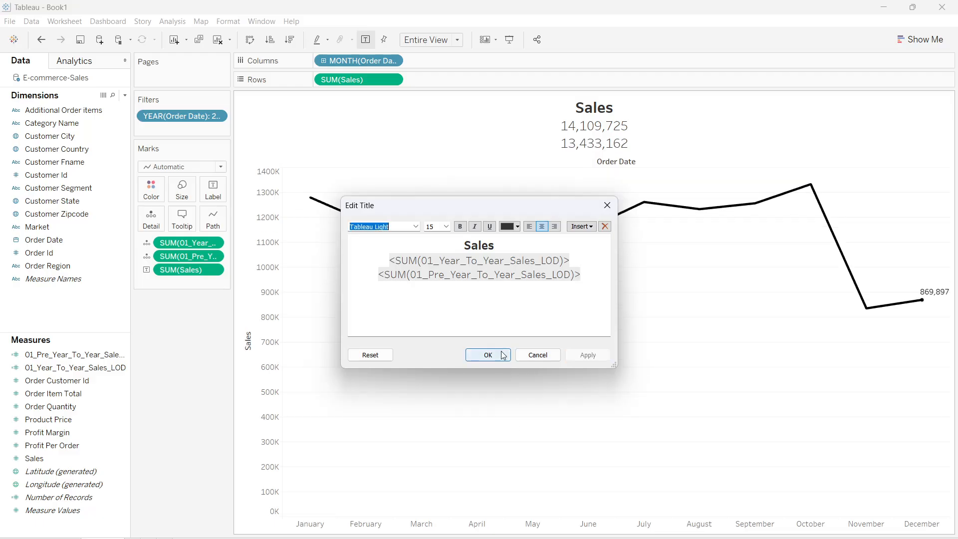
{"action": "left_click", "coordinate": [489, 355]}
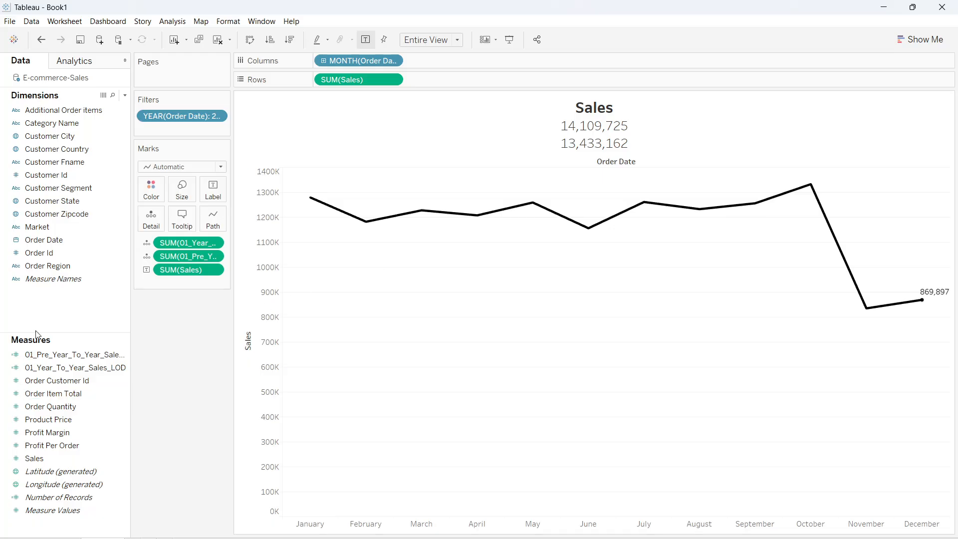
Create a new calculated field from the data source and name it 01_Year_Year_Salses
{"action": "left_click", "coordinate": [75, 369]}
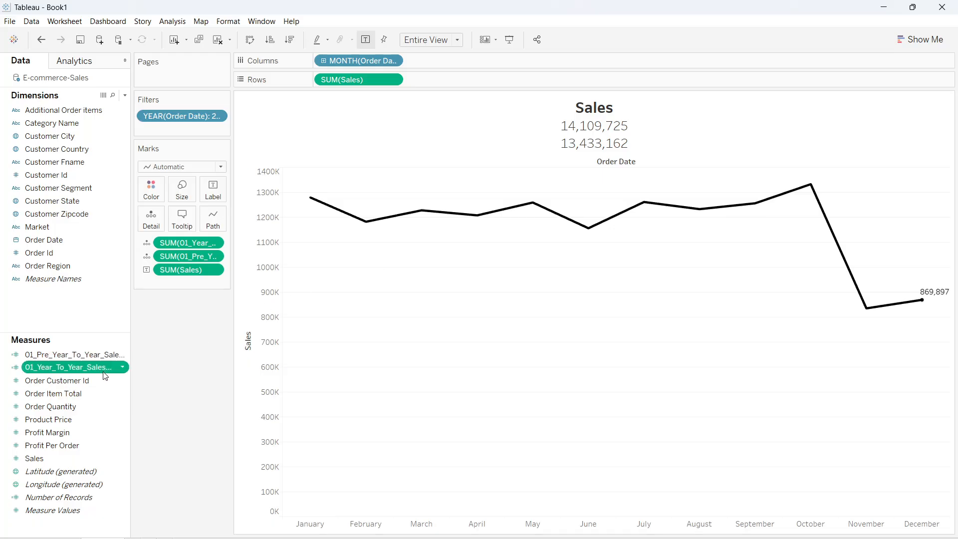
{"action": "left_click", "coordinate": [99, 358]}
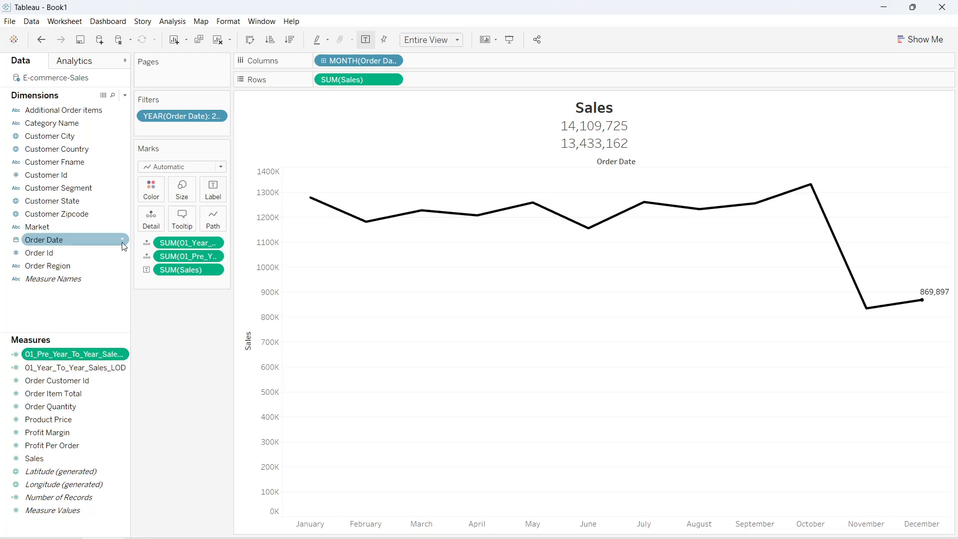
{"action": "left_click", "coordinate": [125, 96]}
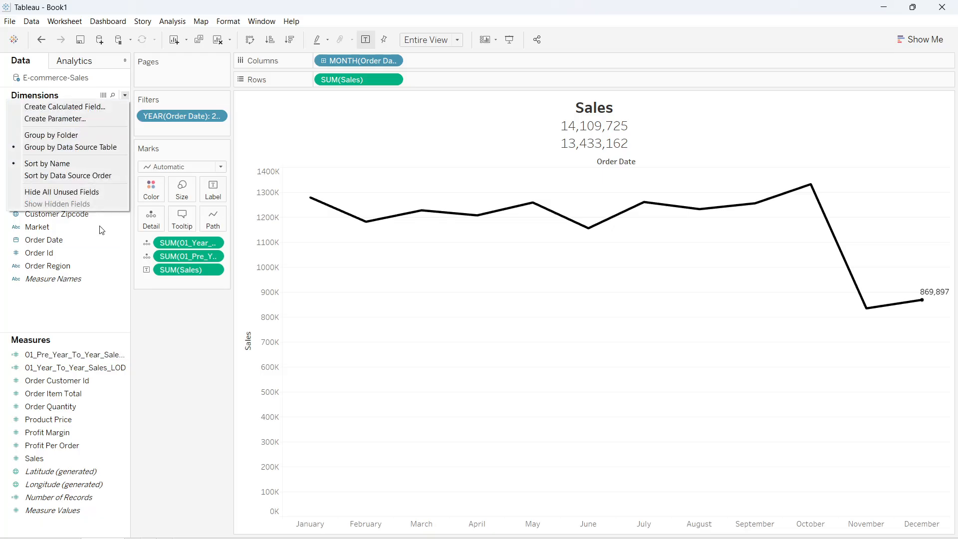
{"action": "left_click", "coordinate": [91, 110]}
{"action": "left_click", "coordinate": [103, 77]}
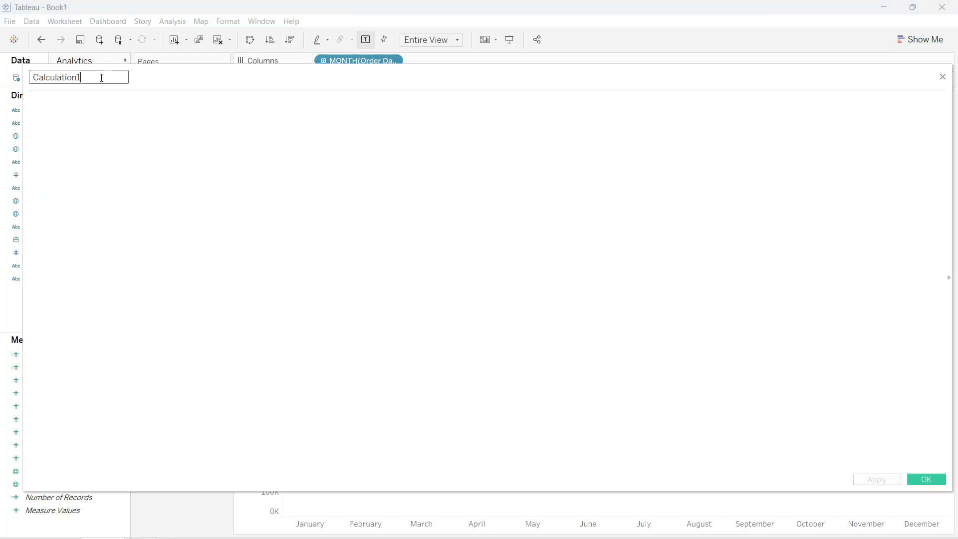
{"action": "type", "text": "01"}
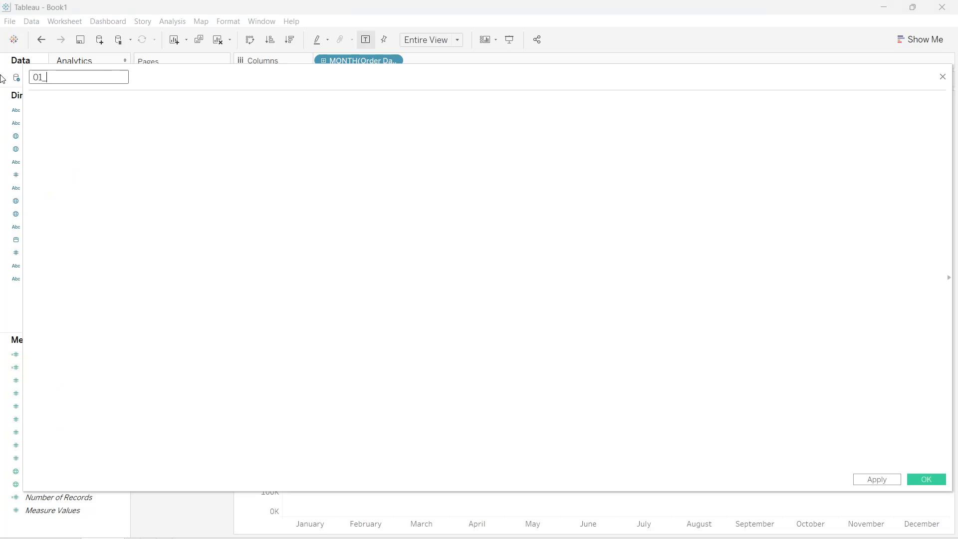
{"action": "type", "text": "_Ye"}
{"action": "type", "text": "ar_Year_SAles"}
{"action": "left_click", "coordinate": [304, 191]}
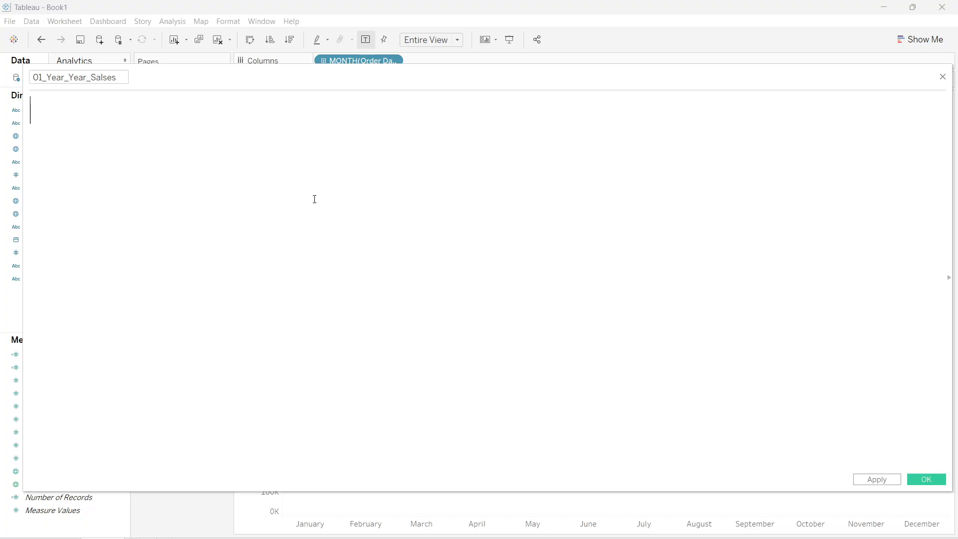
Enter ([01_Year_To_Year_Sales_LOD]-[01_Pre_Year_To_Year_Sales_LOD])/[01_Pre_Year_To_Year_Sales_LOD] as the calculated field's formula and save it
{"action": "type", "text": "()"}
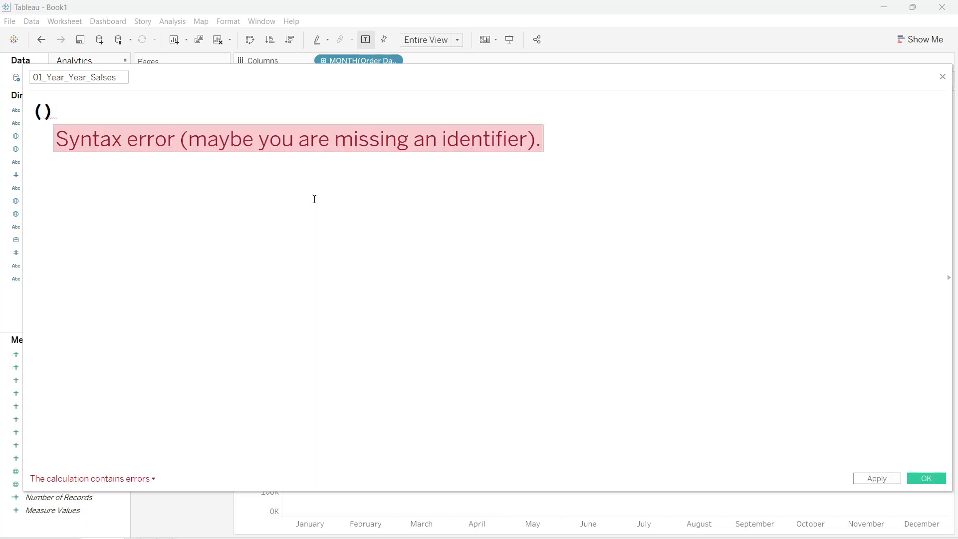
{"action": "type", "text": "01_"}
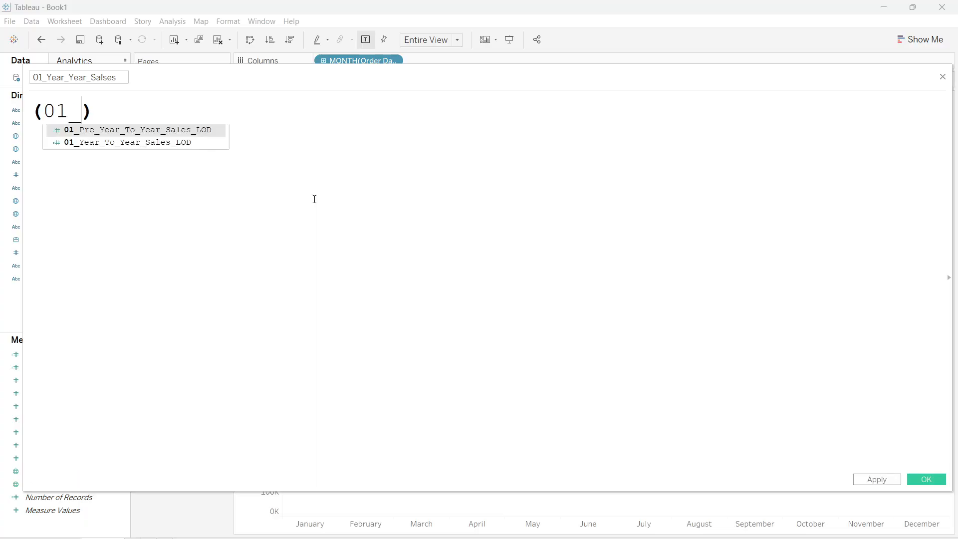
{"action": "left_click", "coordinate": [113, 143]}
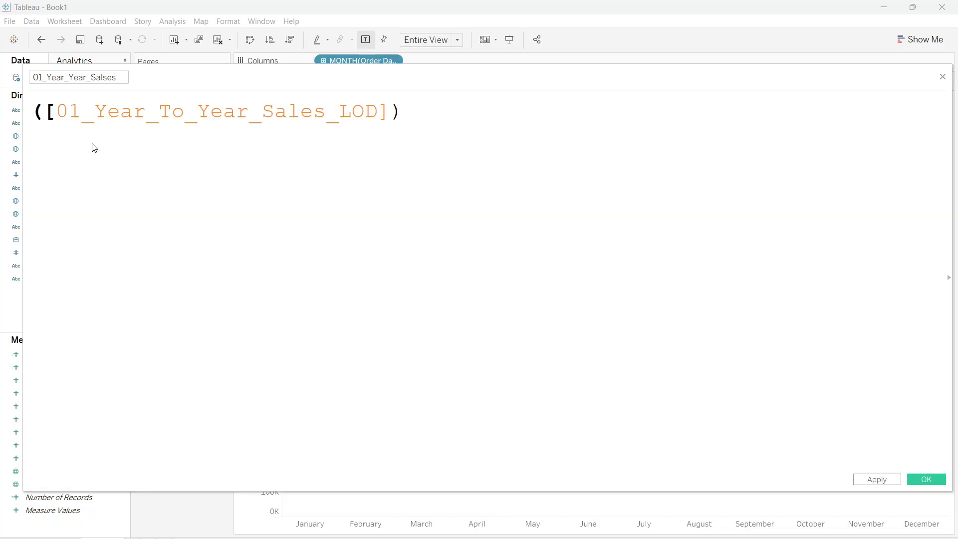
{"action": "type", "text": "-01_"}
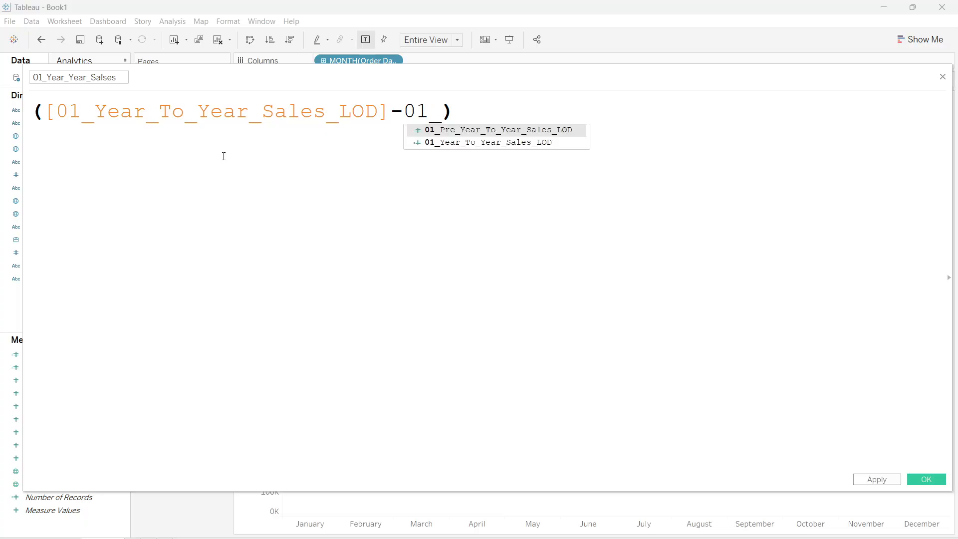
{"action": "left_click", "coordinate": [457, 133]}
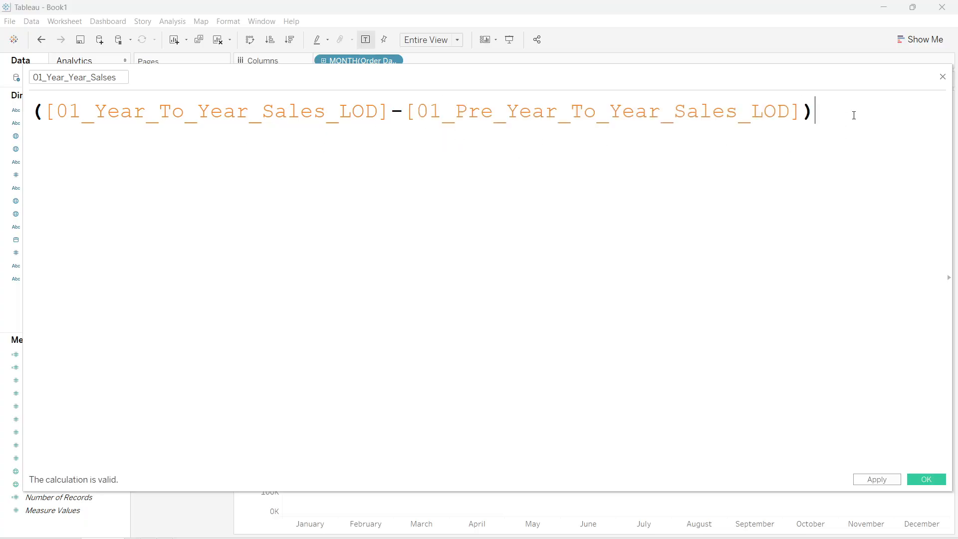
{"action": "type", "text": "/"}
{"action": "type", "text": "01_pr"}
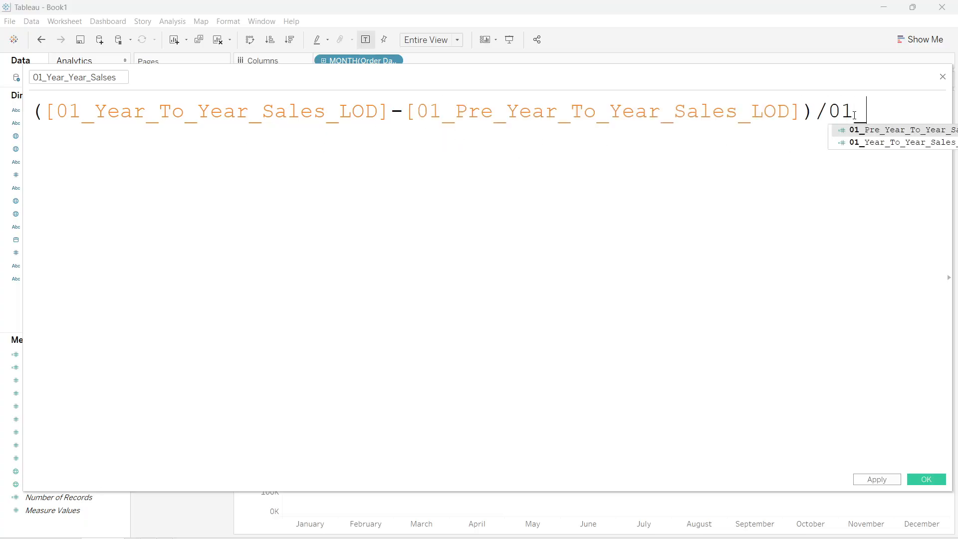
{"action": "left_click", "coordinate": [860, 130]}
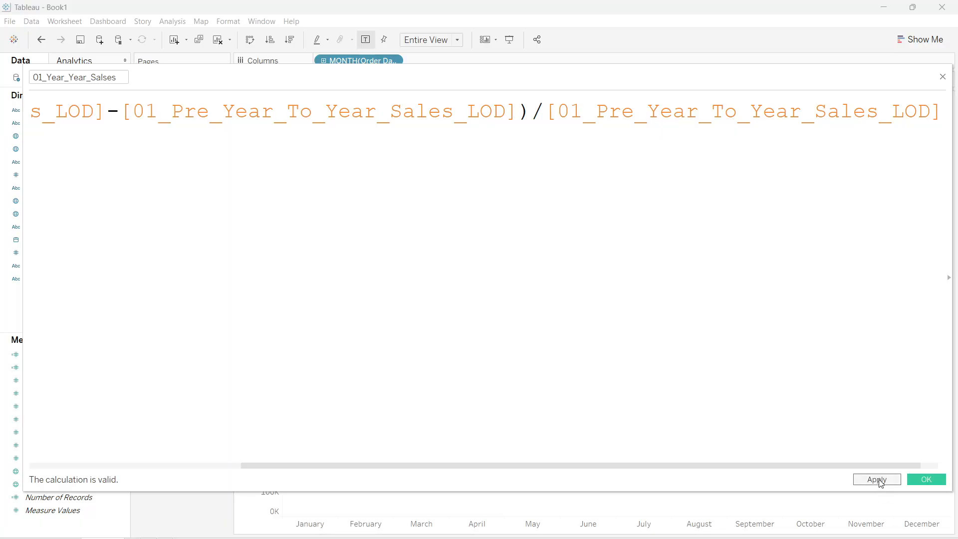
{"action": "left_click", "coordinate": [877, 479]}
{"action": "left_click", "coordinate": [910, 478]}
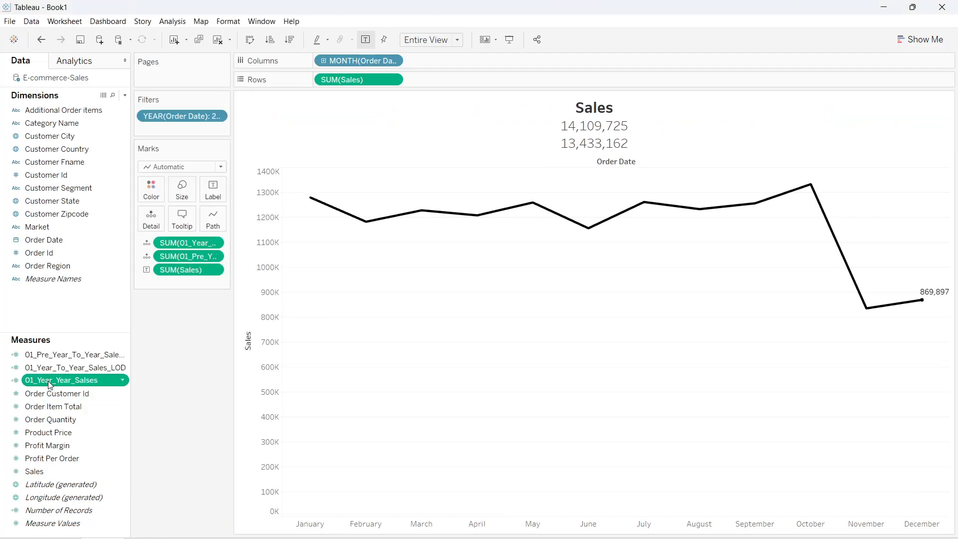
Replace the previous-year total with SUM(01_Year_Year_Salses) both in the mark details and on the third line of the sheet title
{"action": "left_click_drag", "start_coordinate": [48, 382], "coordinate": [146, 221]}
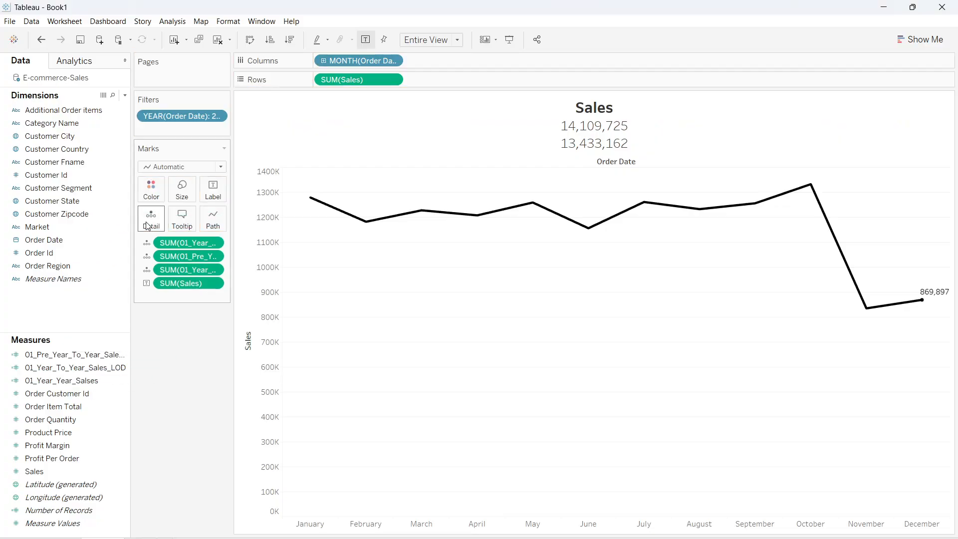
{"action": "double_click", "coordinate": [585, 131]}
{"action": "left_click_drag", "start_coordinate": [580, 275], "coordinate": [377, 275]}
{"action": "key", "text": "Delete"}
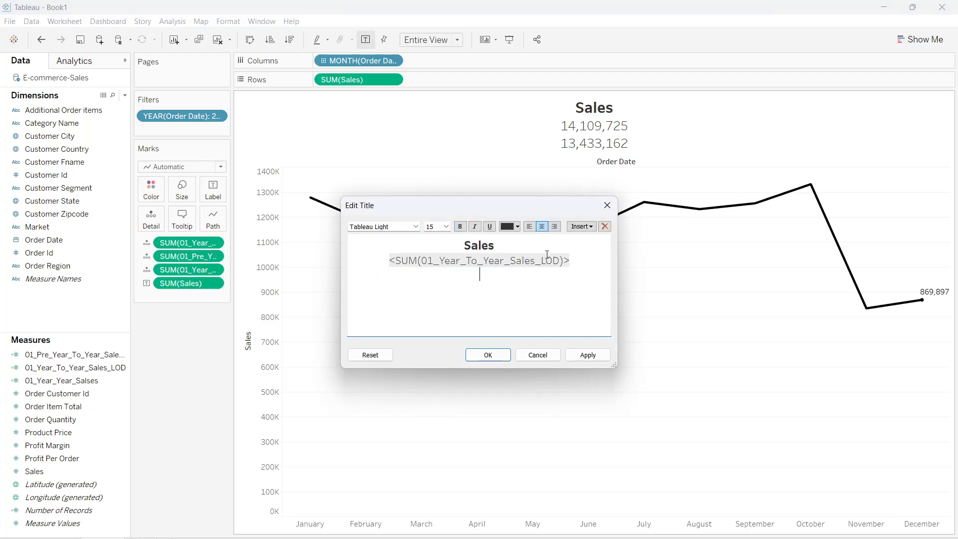
{"action": "left_click", "coordinate": [581, 226]}
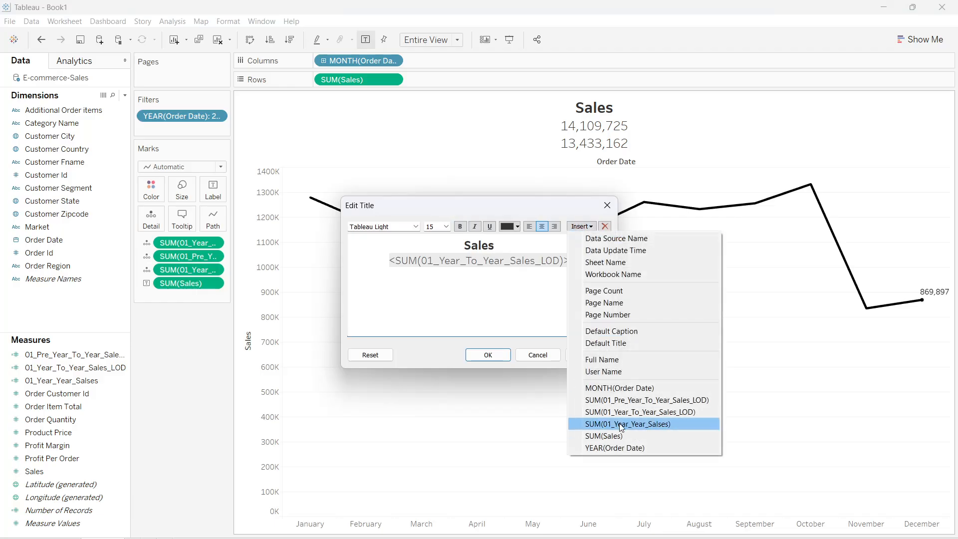
{"action": "left_click", "coordinate": [648, 423]}
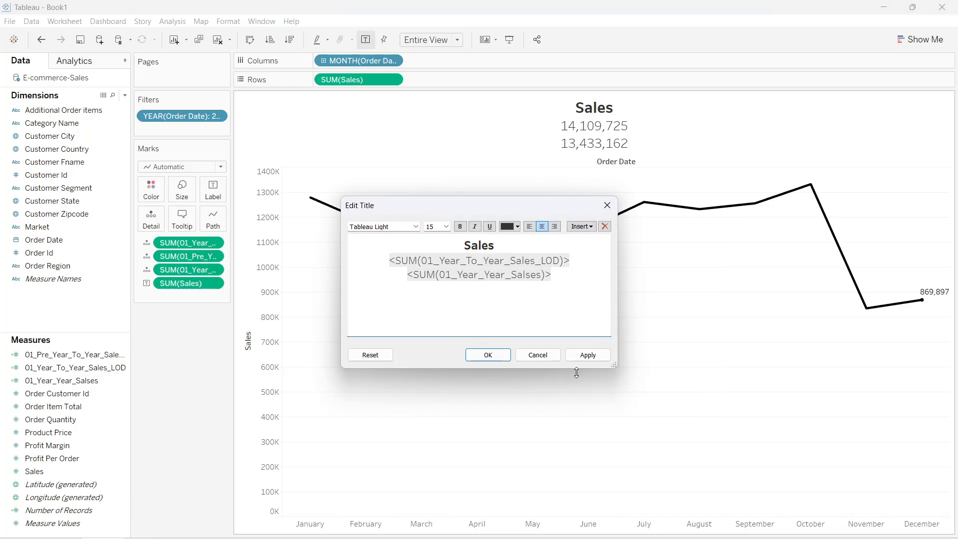
{"action": "left_click", "coordinate": [588, 355]}
{"action": "left_click", "coordinate": [488, 355]}
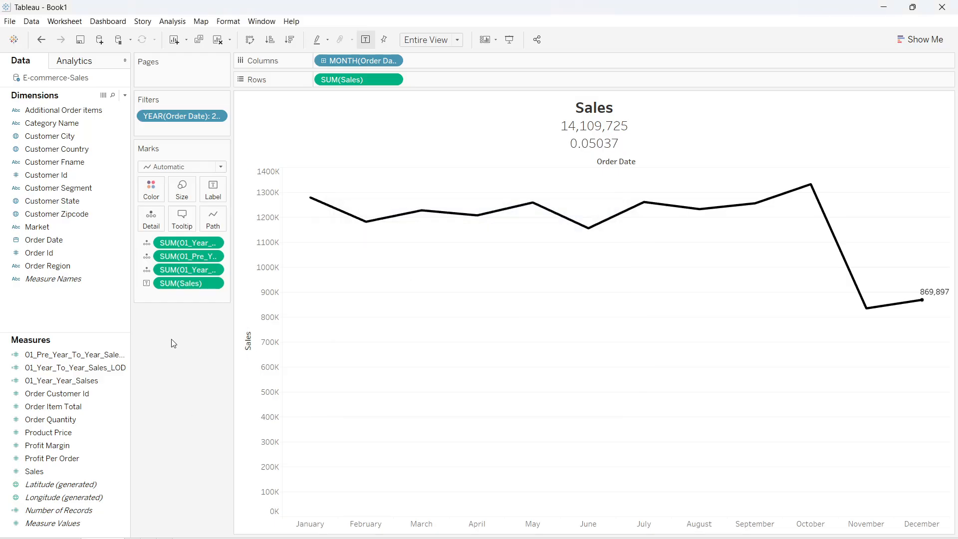
{"action": "left_click_drag", "start_coordinate": [195, 256], "coordinate": [204, 349]}
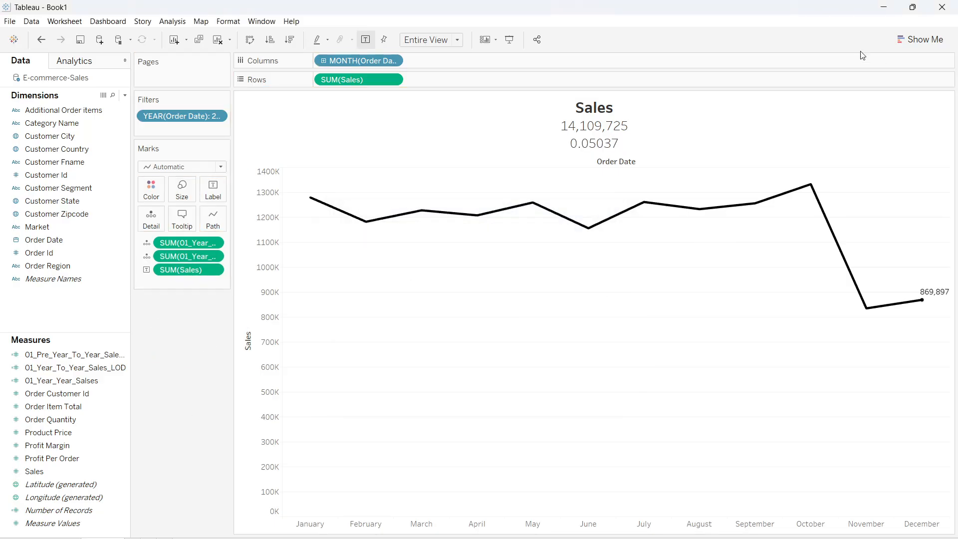
Format the pane numbers of the SUM(01_Year_To_Year_Sales_LOD) detail as custom currency with $ prefix, two decimal places and Millions (M) display units
{"action": "right_click", "coordinate": [178, 242]}
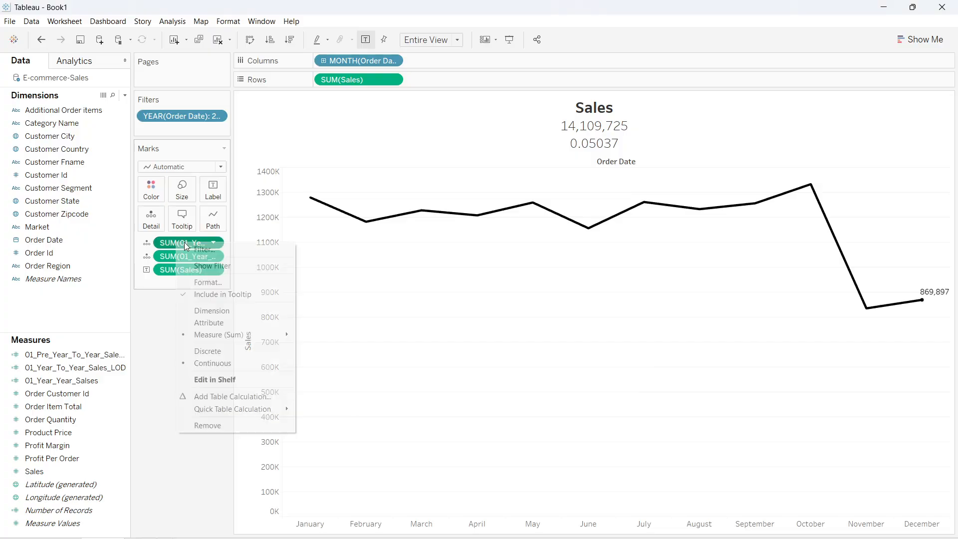
{"action": "left_click", "coordinate": [230, 283]}
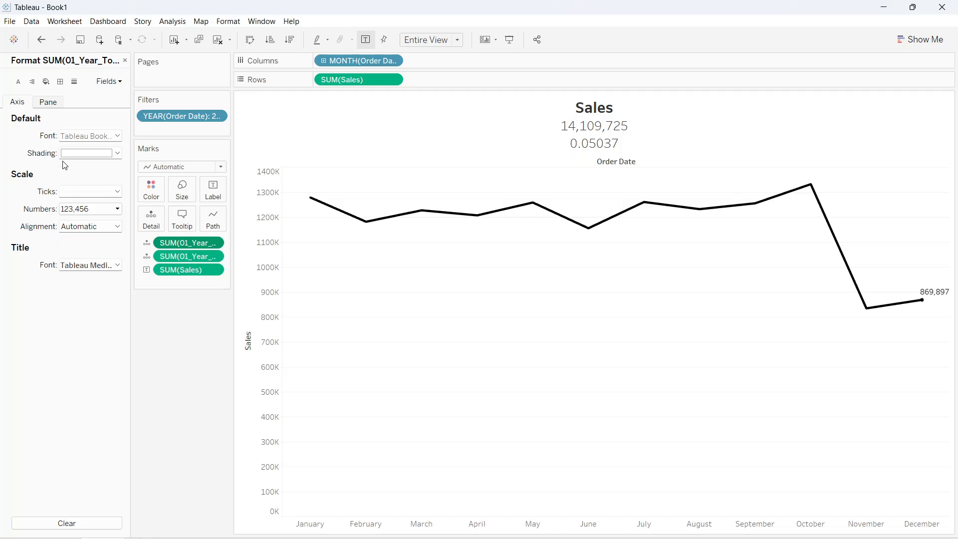
{"action": "left_click", "coordinate": [48, 103]}
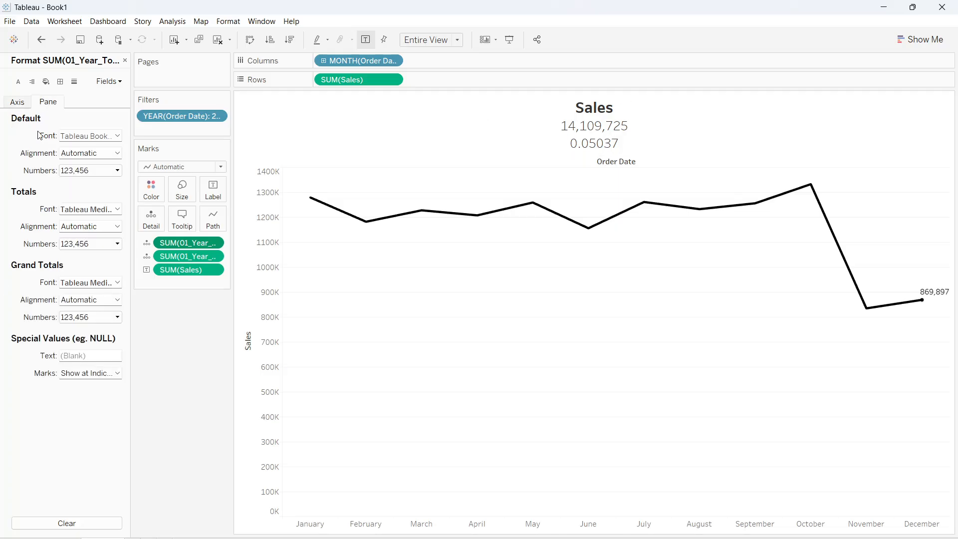
{"action": "left_click", "coordinate": [90, 170]}
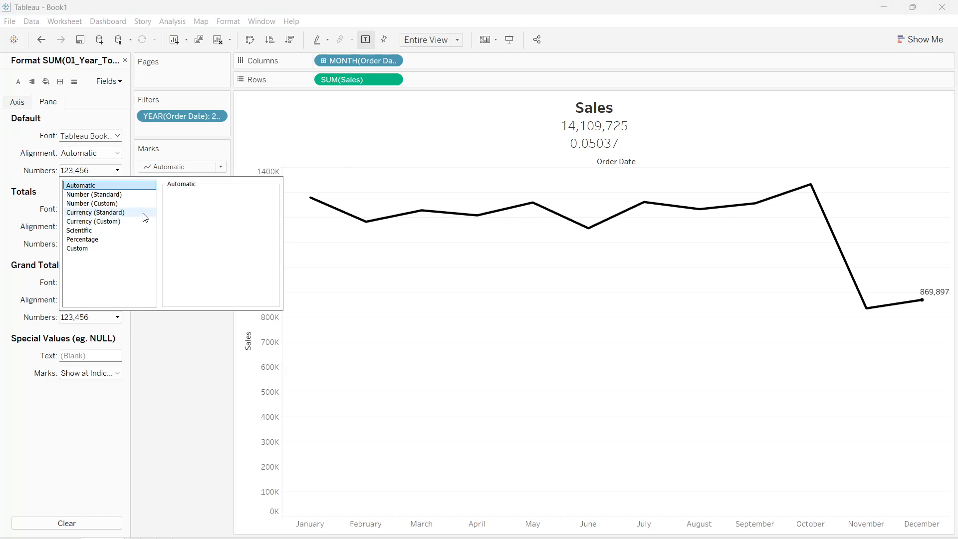
{"action": "left_click", "coordinate": [114, 214]}
{"action": "left_click", "coordinate": [119, 225]}
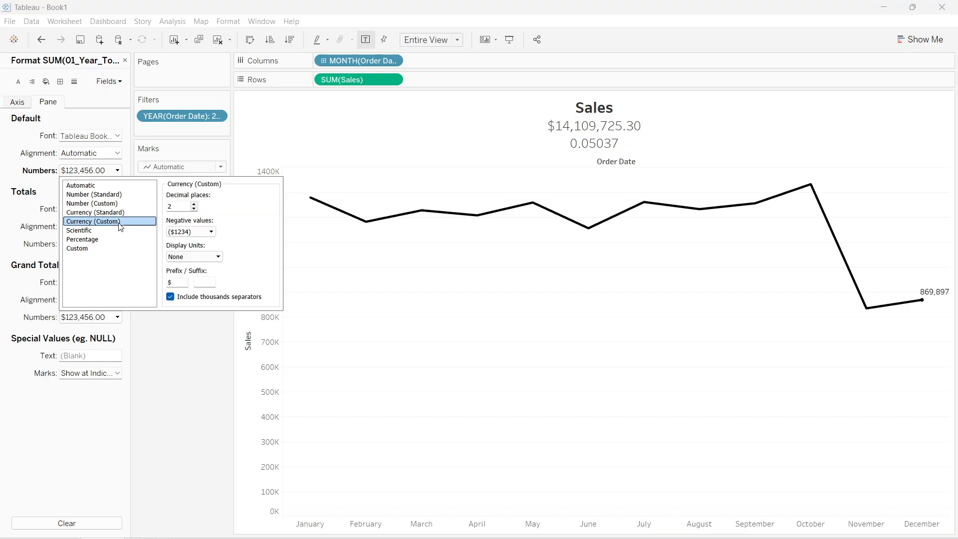
{"action": "left_click", "coordinate": [188, 258]}
{"action": "left_click", "coordinate": [204, 279]}
{"action": "left_click", "coordinate": [198, 280]}
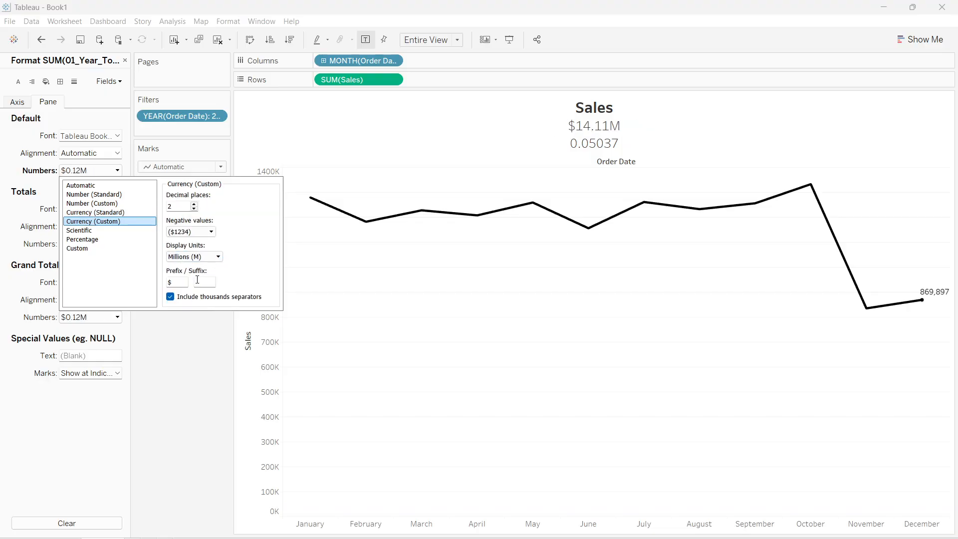
{"action": "left_click", "coordinate": [188, 340]}
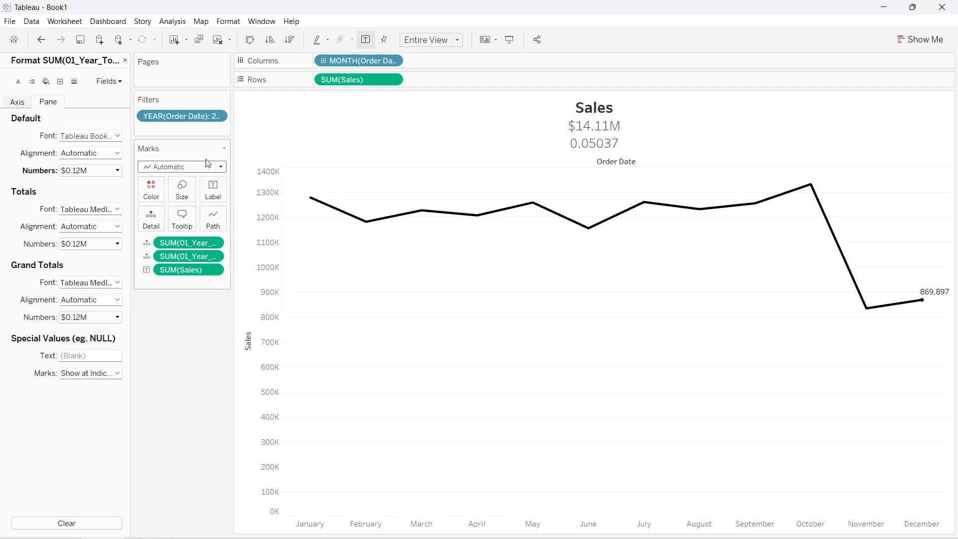
Format the pane numbers of the SUM(01_Year_Year_Salses) detail as a percentage with two decimal places, and close the formatting options
{"action": "left_click", "coordinate": [188, 256]}
{"action": "left_click", "coordinate": [89, 172]}
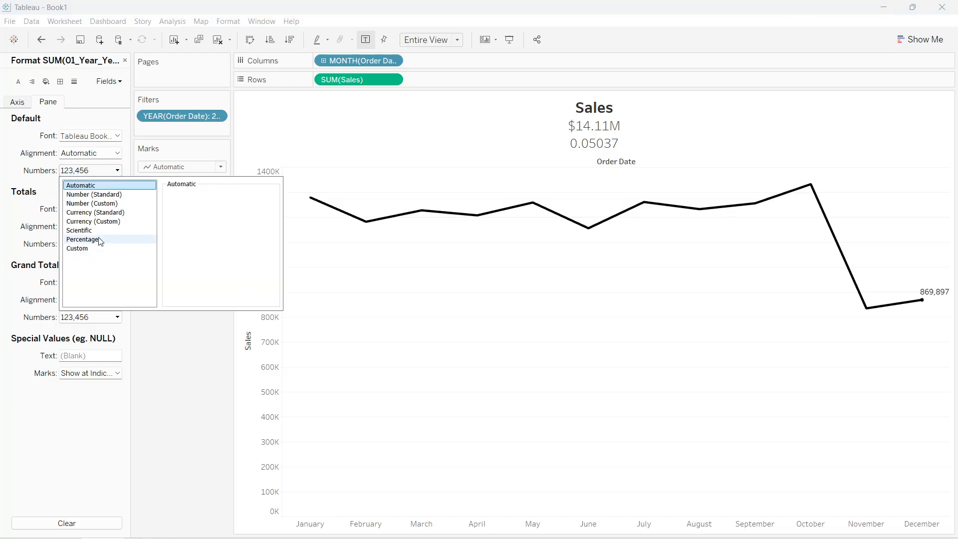
{"action": "left_click", "coordinate": [98, 239]}
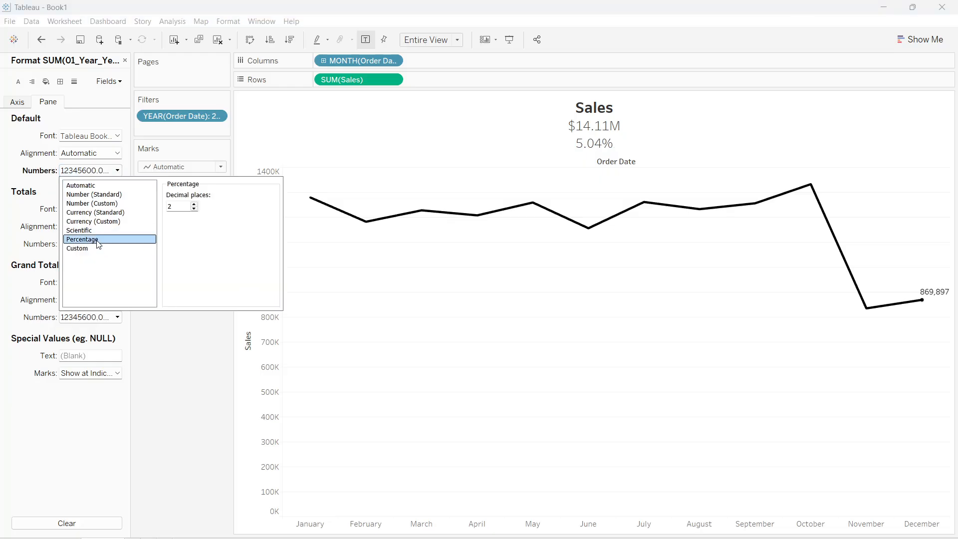
{"action": "left_click", "coordinate": [178, 346]}
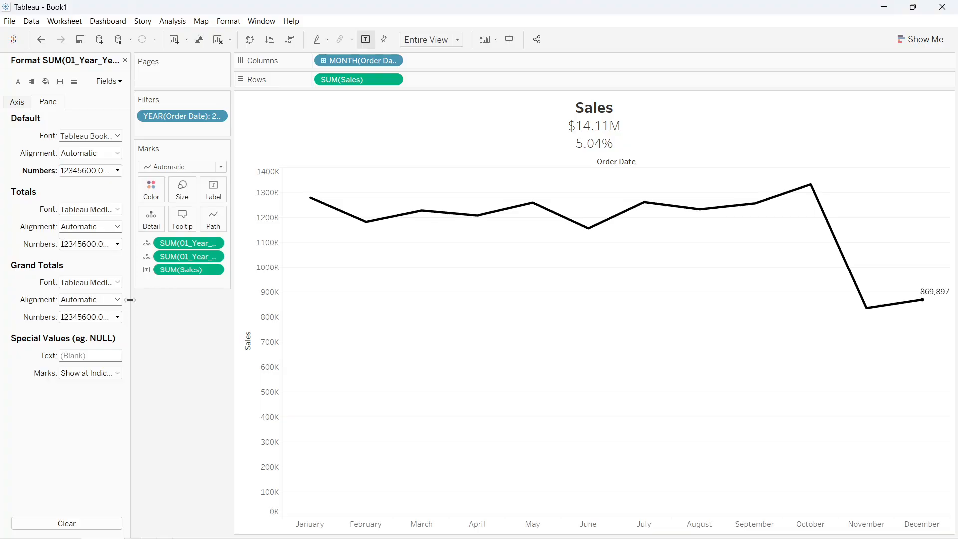
{"action": "left_click", "coordinate": [124, 60]}
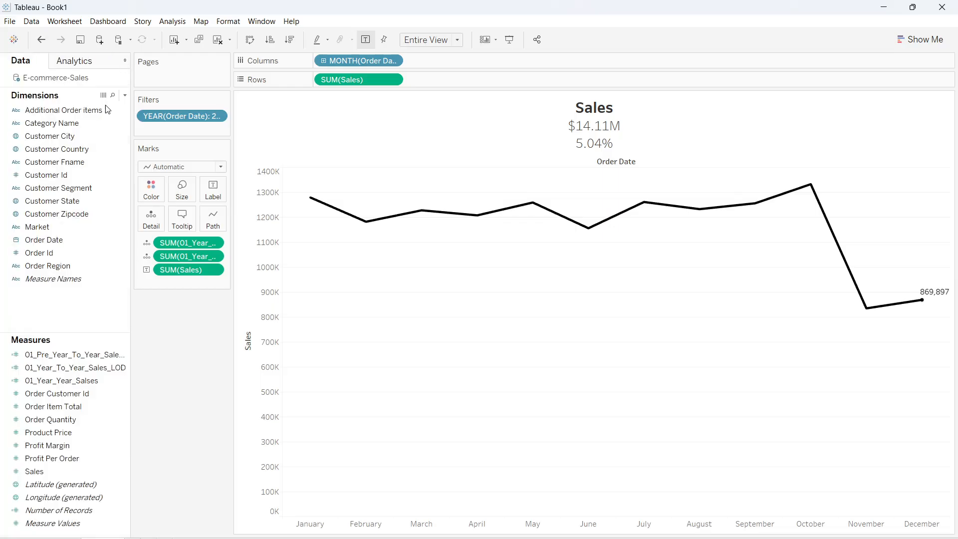
Format the two SUM field lines of the sheet title in Tableau Medium, size 16, and apply the change
{"action": "double_click", "coordinate": [594, 142]}
{"action": "left_click_drag", "start_coordinate": [564, 279], "coordinate": [379, 259]}
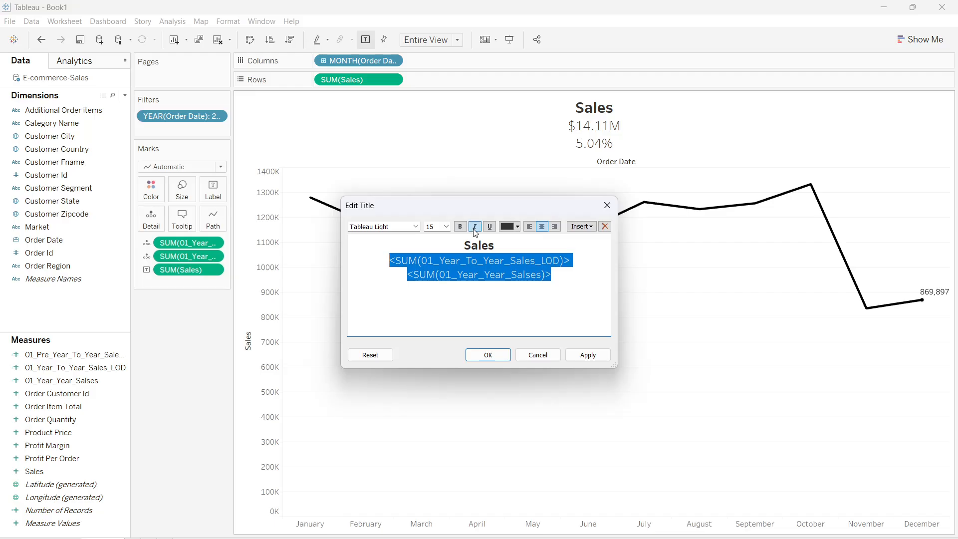
{"action": "left_click", "coordinate": [446, 227]}
{"action": "left_click", "coordinate": [433, 292]}
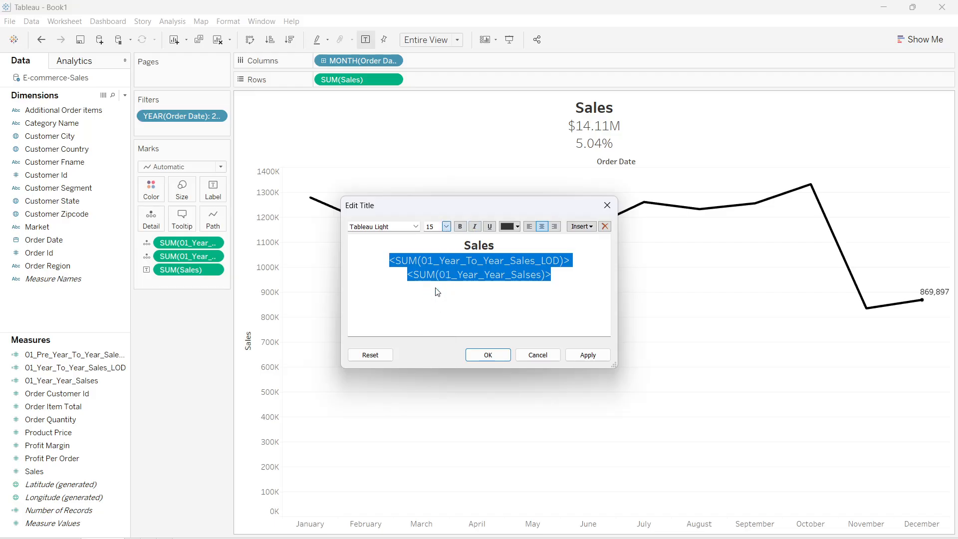
{"action": "left_click", "coordinate": [399, 226]}
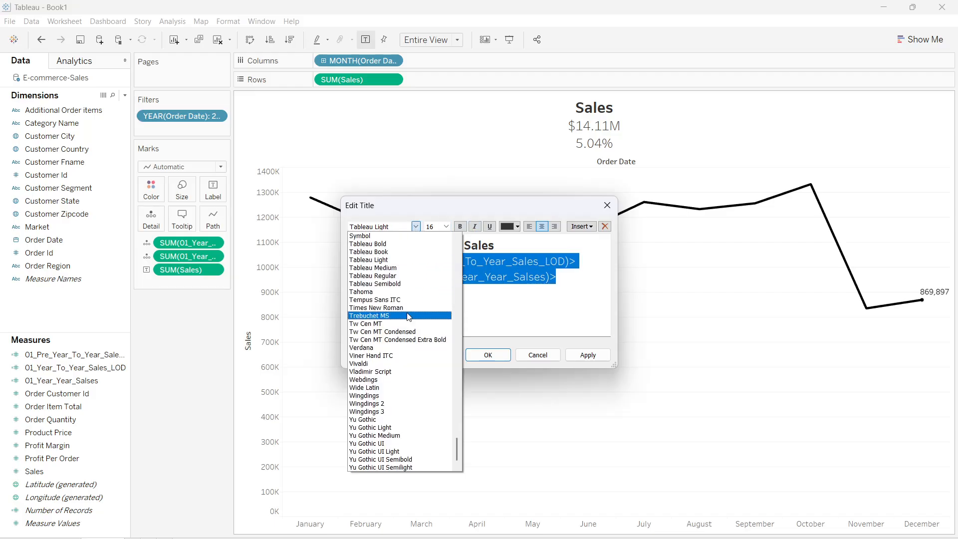
{"action": "left_click", "coordinate": [396, 268]}
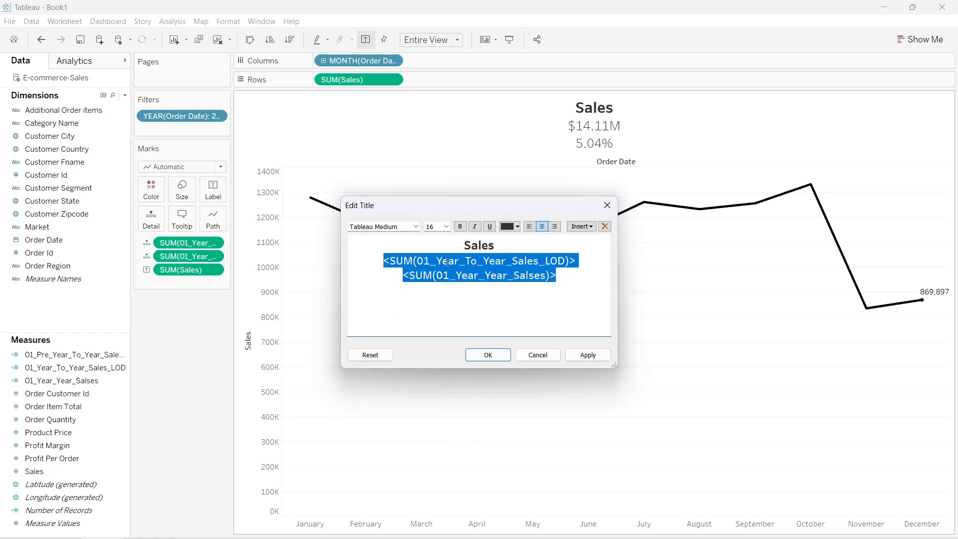
{"action": "left_click", "coordinate": [518, 226]}
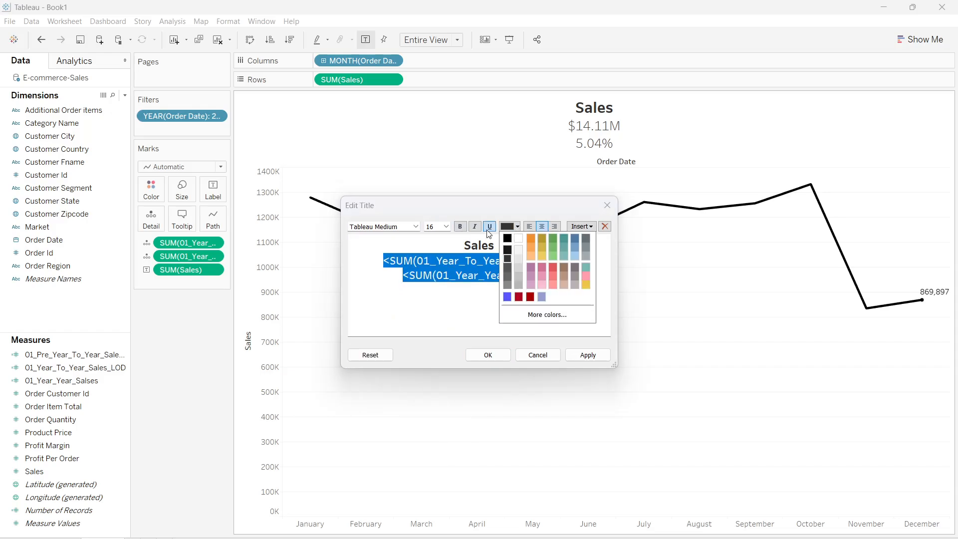
{"action": "left_click", "coordinate": [452, 244]}
{"action": "left_click", "coordinate": [590, 356]}
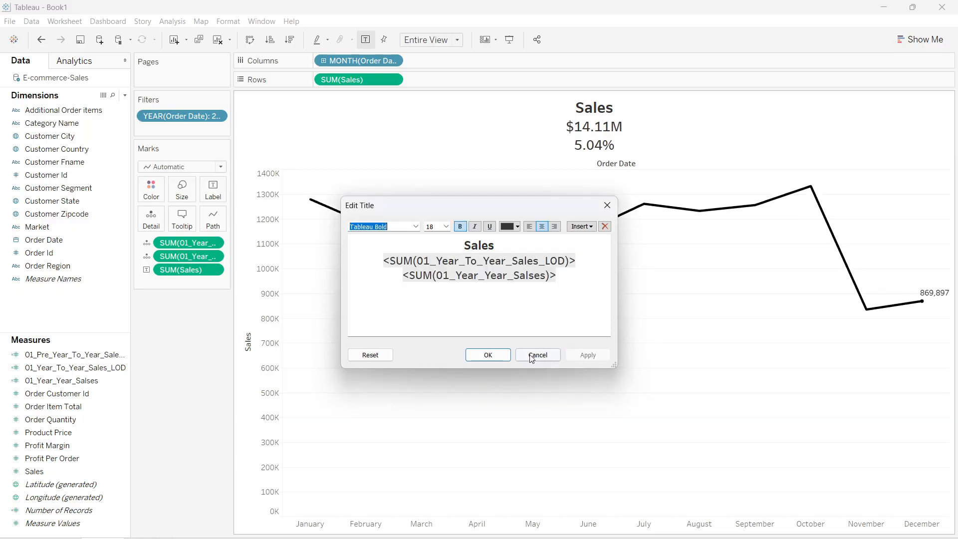
{"action": "left_click", "coordinate": [488, 355]}
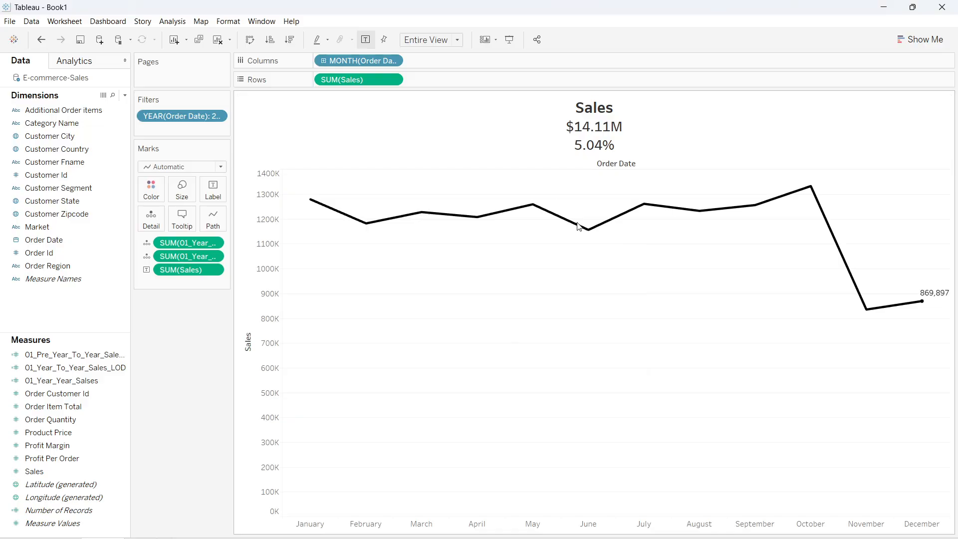
Create a new calculated field and name it 01_Sales_Arrow
{"action": "mouse_move", "coordinate": [583, 234]}
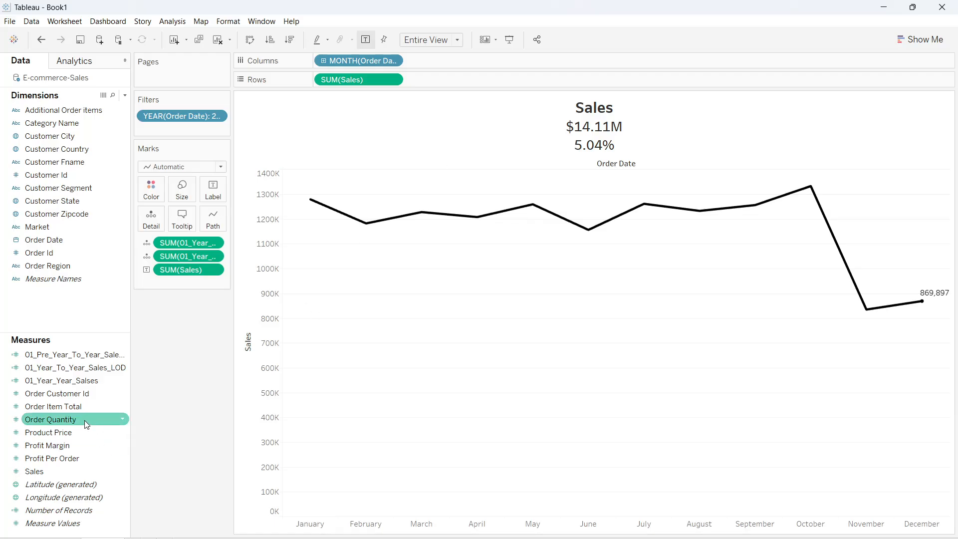
{"action": "left_click", "coordinate": [80, 383]}
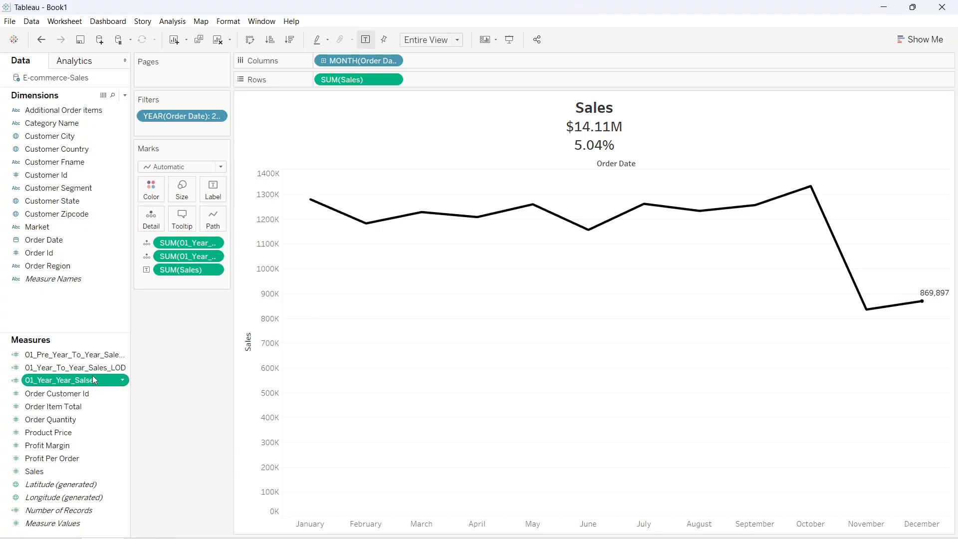
{"action": "left_click", "coordinate": [125, 95]}
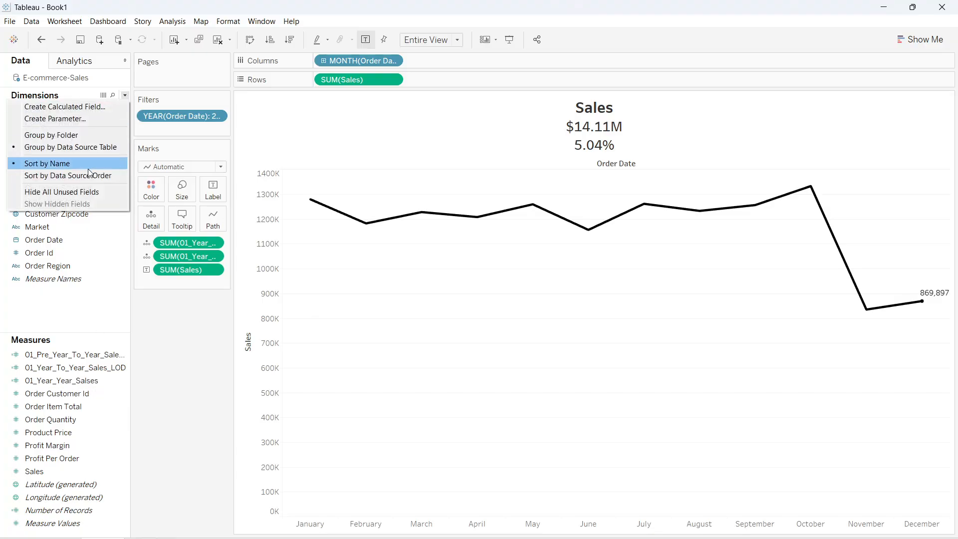
{"action": "left_click", "coordinate": [83, 106]}
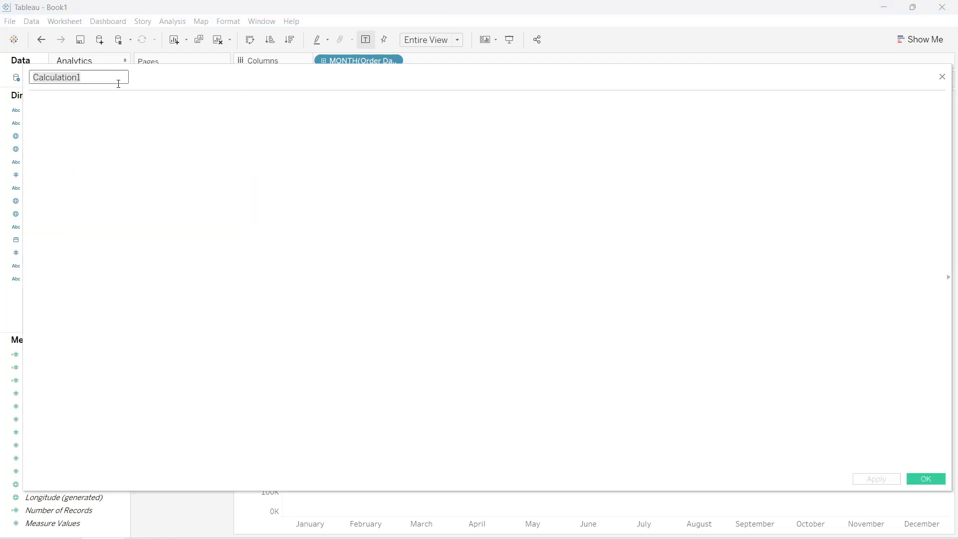
{"action": "left_click", "coordinate": [117, 77]}
{"action": "key", "text": "ctrl+a"}
{"action": "key", "text": "BackSpace"}
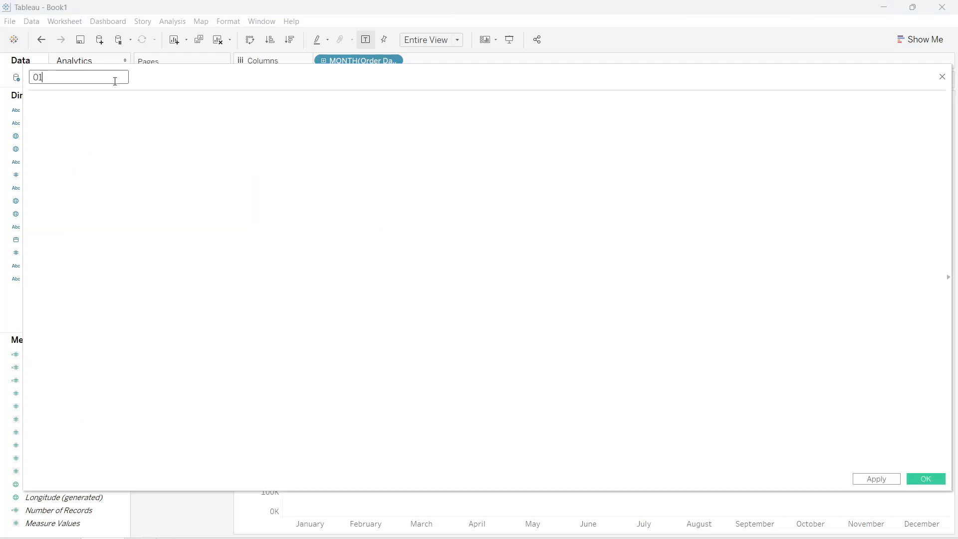
{"action": "type", "text": "01_Sales_Arriw"}
Start the formula with IF [01_Year_Year_Salses]<0 THEN followed by an empty pair of double quotes, enlarging the editor text
{"action": "left_click", "coordinate": [123, 118]}
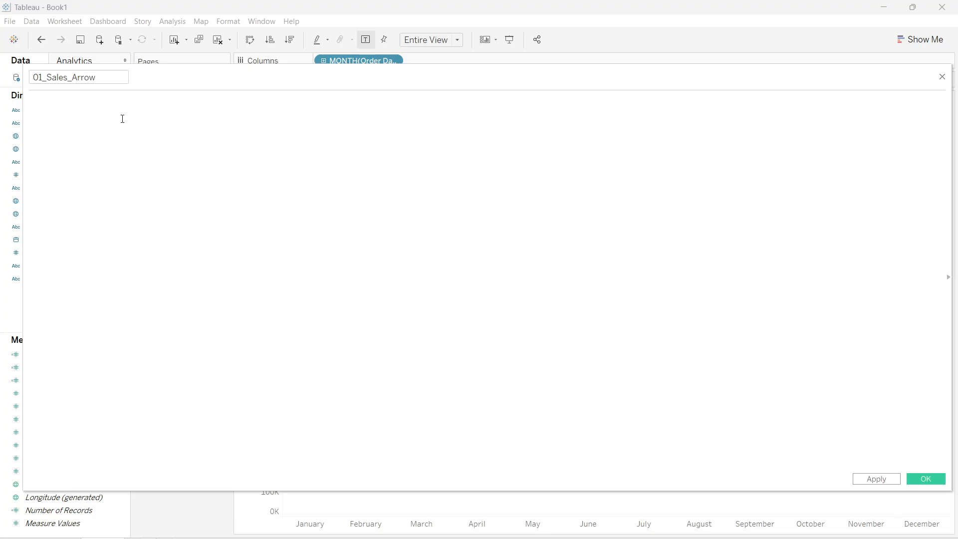
{"action": "type", "text": "if"}
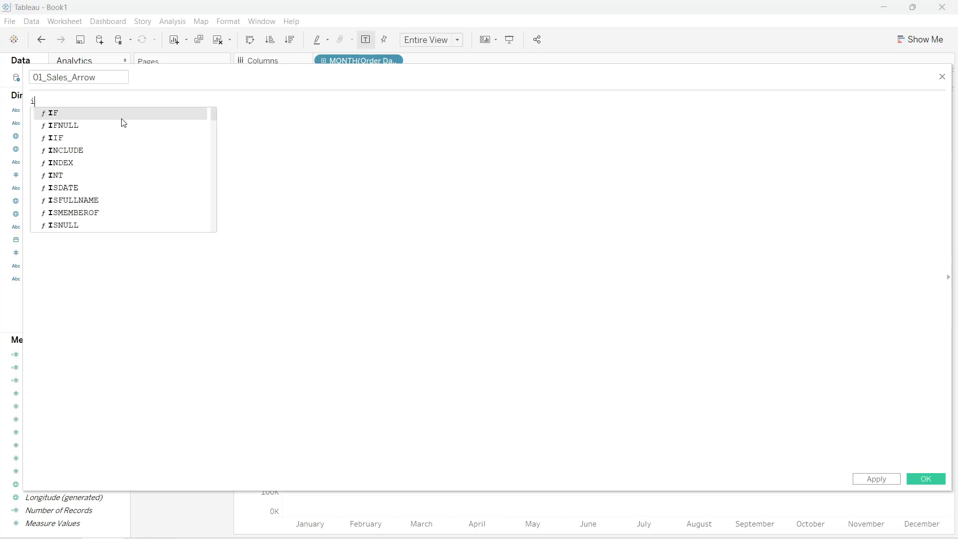
{"action": "key", "text": "BackSpace"}
{"action": "key", "text": "BackSpace"}
{"action": "key", "text": "BackSpace"}
{"action": "type", "text": "IF 01_"}
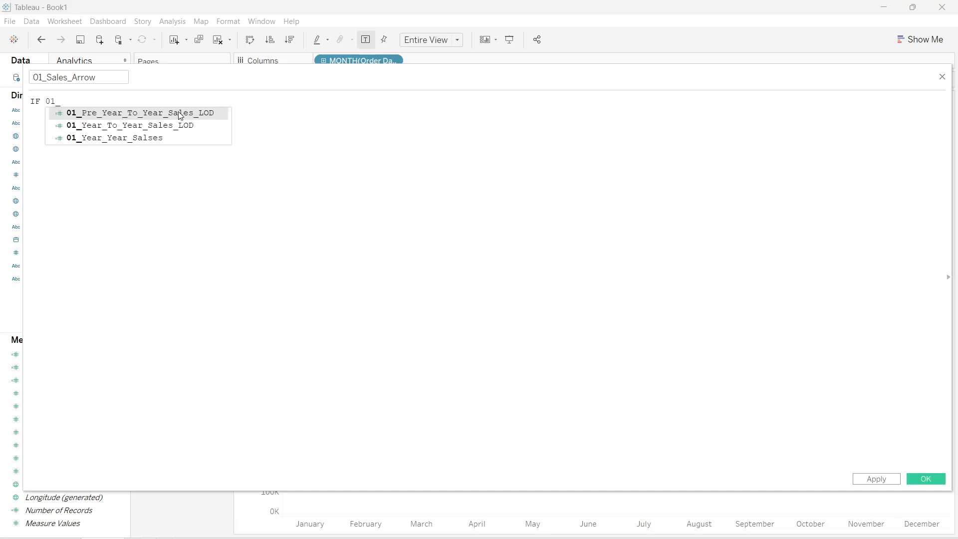
{"action": "left_click", "coordinate": [169, 140]}
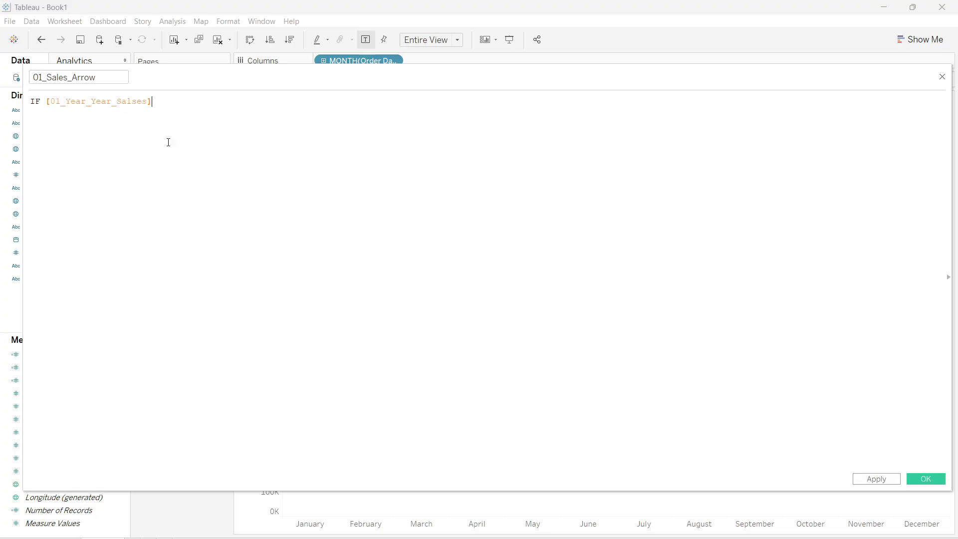
{"action": "type", "text": "<0"}
{"action": "scroll", "coordinate": [169, 143], "scroll_direction": "up", "scroll_amount": 4, "text": "ctrl"}
{"action": "type", "text": ":"}
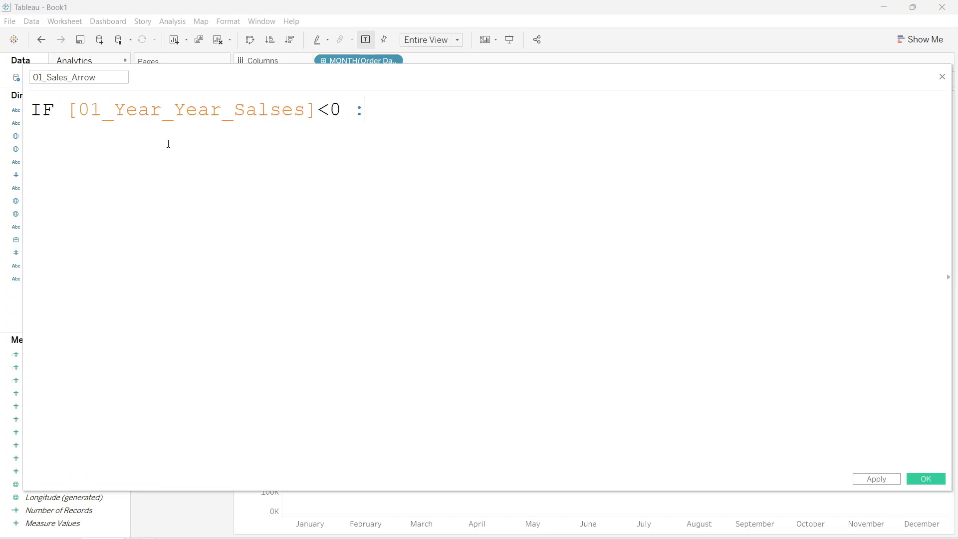
{"action": "type", "text": " THEN"}
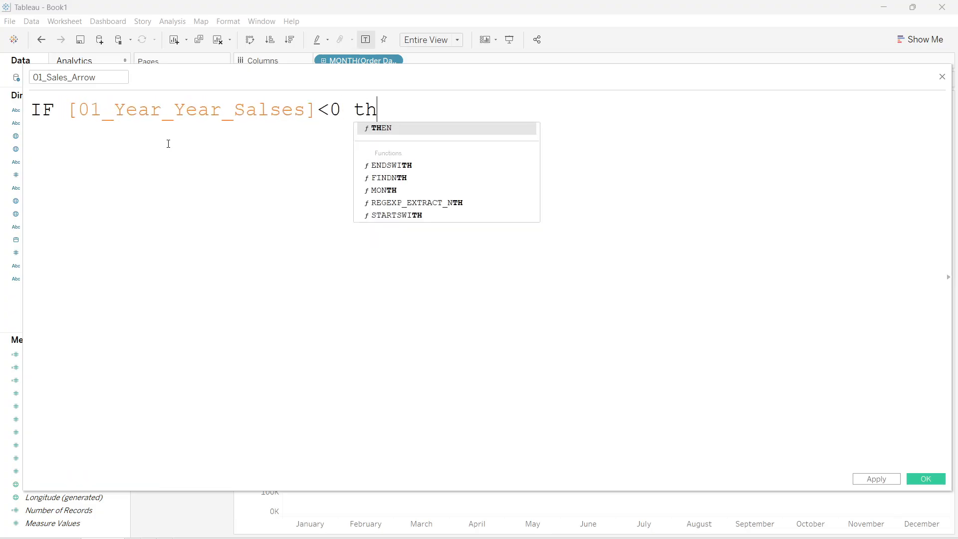
{"action": "type", "text": " \"\""}
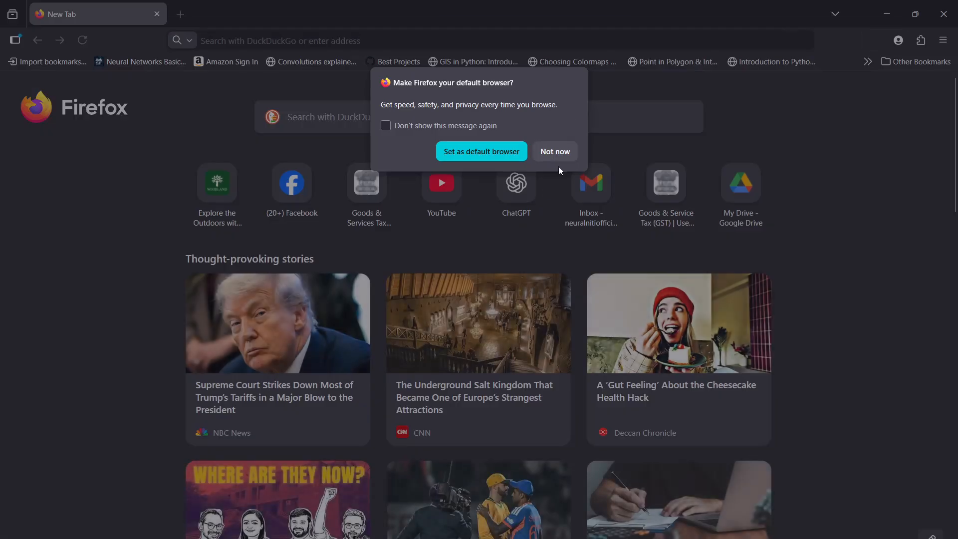
In Firefox, dismiss the default-browser prompt, search for "arrow symbol" and open the i2Symbol arrow symbols page
{"action": "left_click", "coordinate": [555, 152]}
{"action": "left_click", "coordinate": [222, 41]}
{"action": "type", "text": "arro"}
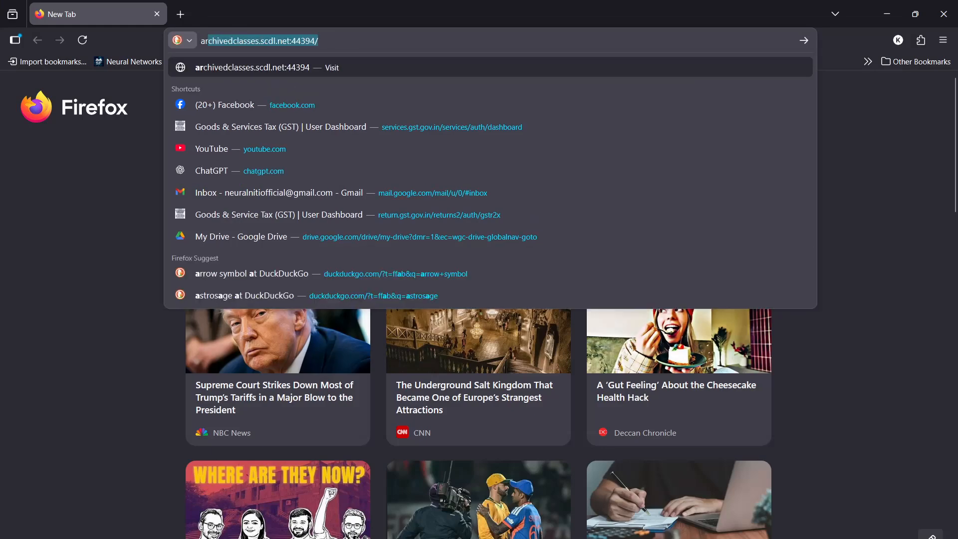
{"action": "key", "text": "Down"}
{"action": "key", "text": "Down"}
{"action": "key", "text": "Return"}
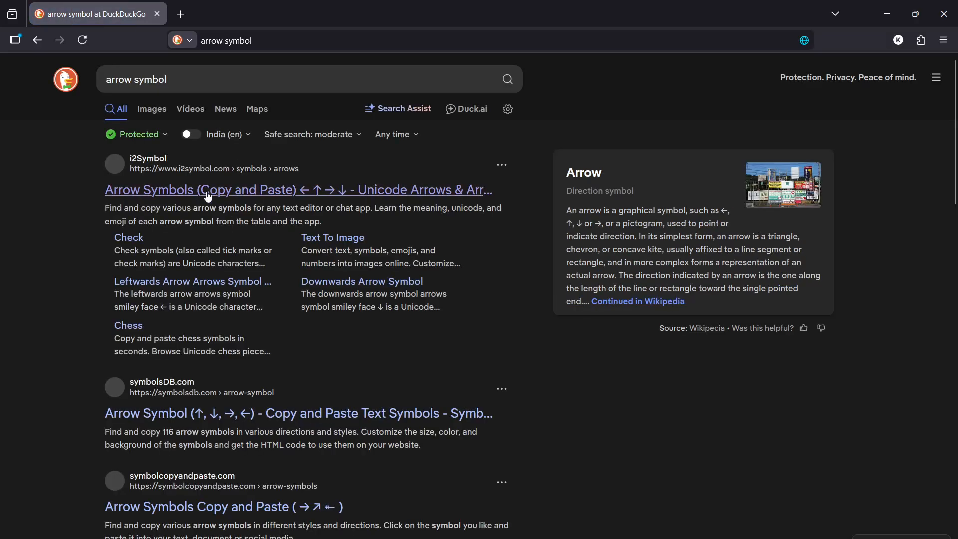
{"action": "left_click", "coordinate": [205, 193]}
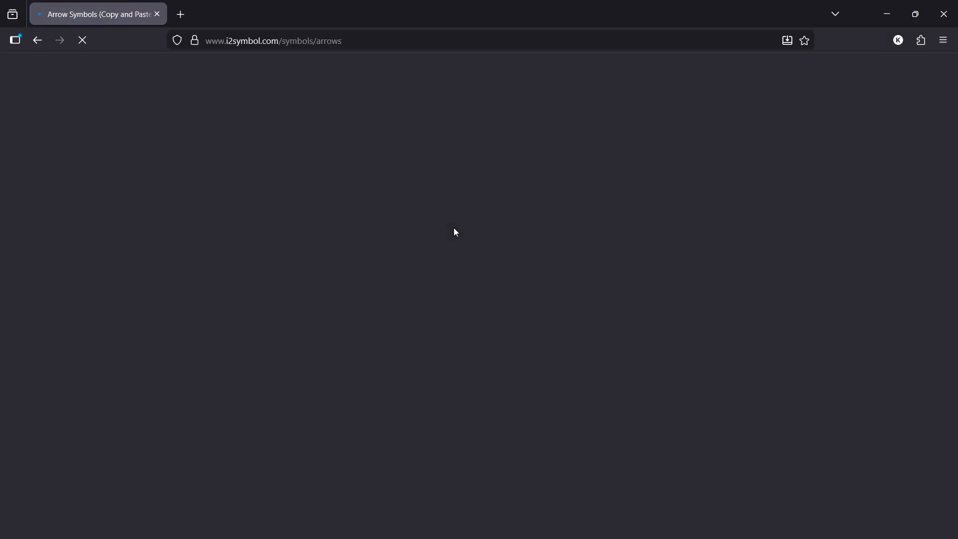
Copy the down arrow symbol from i2Symbol and paste it between the empty quotes of the Tableau formula
{"action": "scroll", "coordinate": [455, 233], "scroll_direction": "down", "scroll_amount": 15}
{"action": "scroll", "coordinate": [466, 259], "scroll_direction": "down", "scroll_amount": 10}
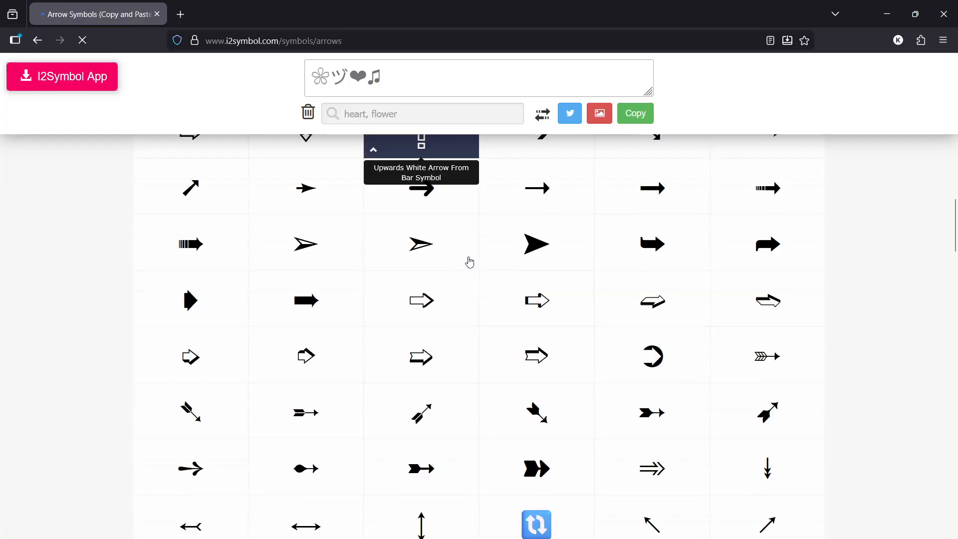
{"action": "scroll", "coordinate": [532, 336], "scroll_direction": "up", "scroll_amount": 2}
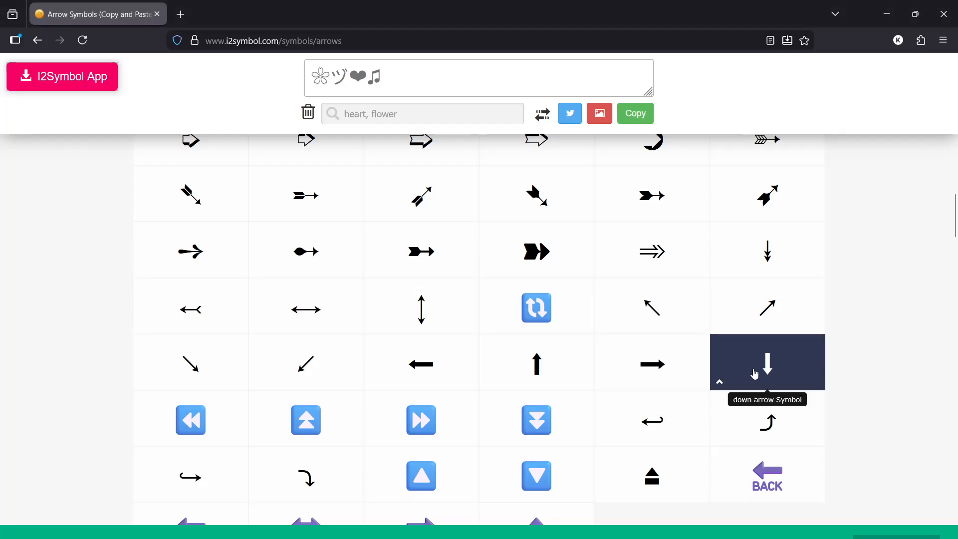
{"action": "left_click", "coordinate": [768, 364]}
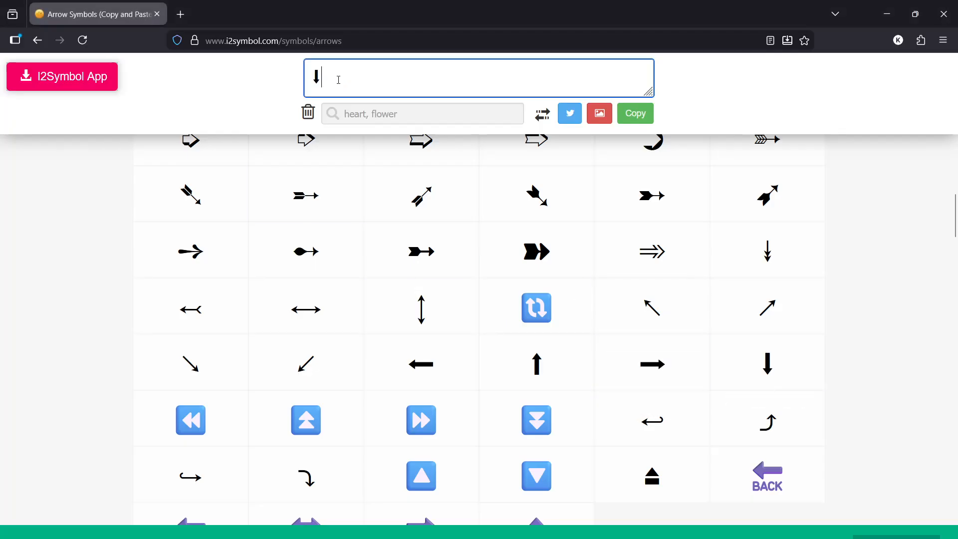
{"action": "left_click_drag", "start_coordinate": [338, 80], "coordinate": [256, 103]}
{"action": "key", "text": "ctrl+c"}
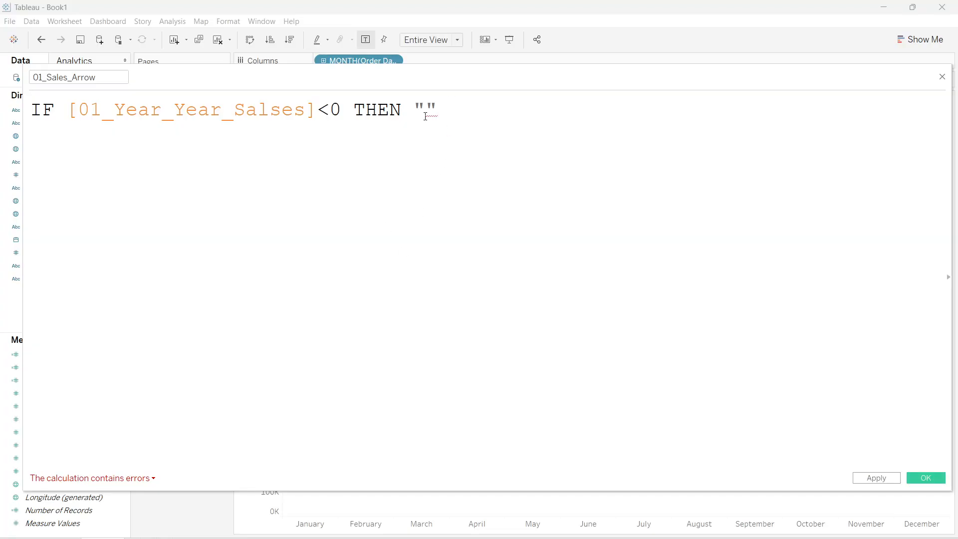
{"action": "left_click", "coordinate": [426, 116]}
{"action": "key", "text": "ctrl+v"}
Extend the formula with ELSEIF [01_Year_Year_Salses]>0 THEN followed by an empty pair of double quotes
{"action": "type", "text": "el"}
{"action": "key", "text": "Down"}
{"action": "key", "text": "Return"}
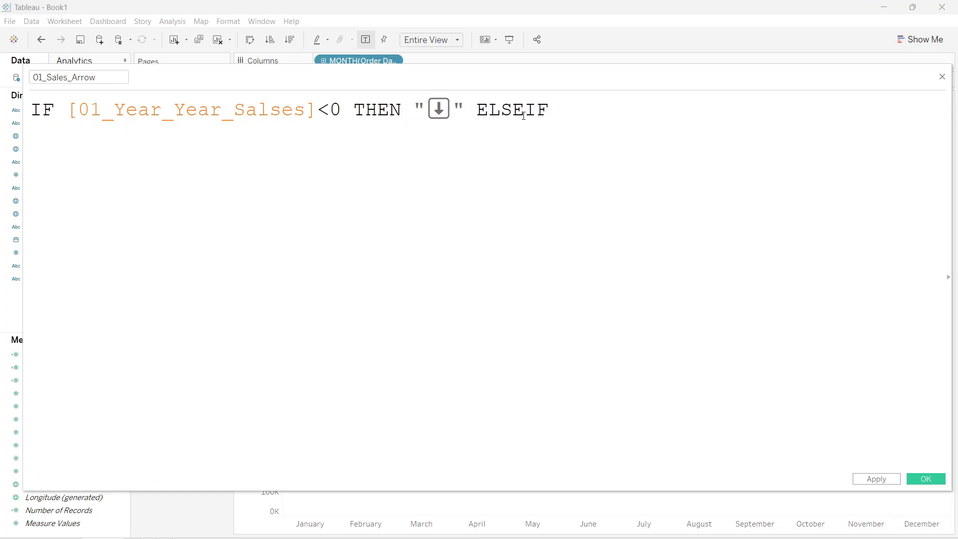
{"action": "type", "text": "01_"}
{"action": "key", "text": "Down"}
{"action": "key", "text": "Down"}
{"action": "key", "text": "Return"}
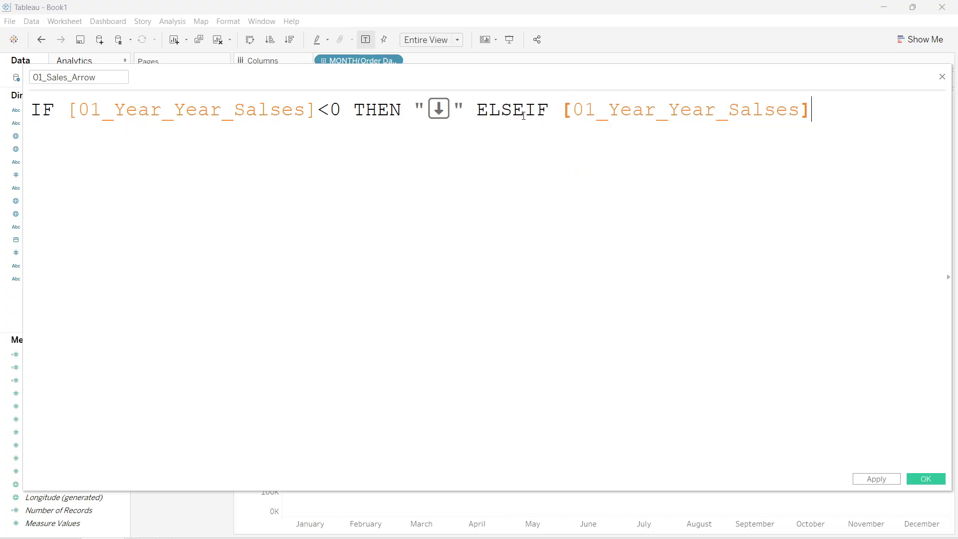
{"action": "type", "text": ">0 th"}
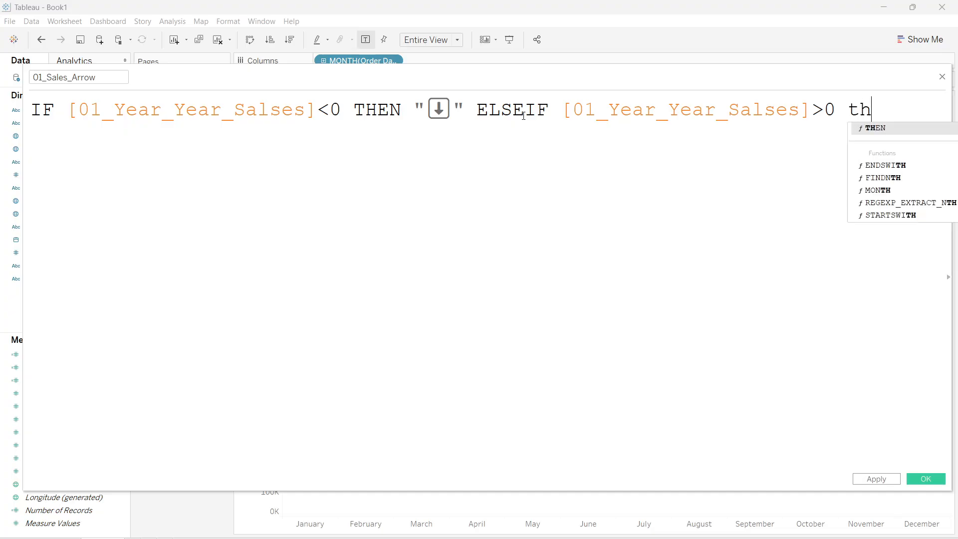
{"action": "key", "text": "Return"}
{"action": "type", "text": "\"\""}
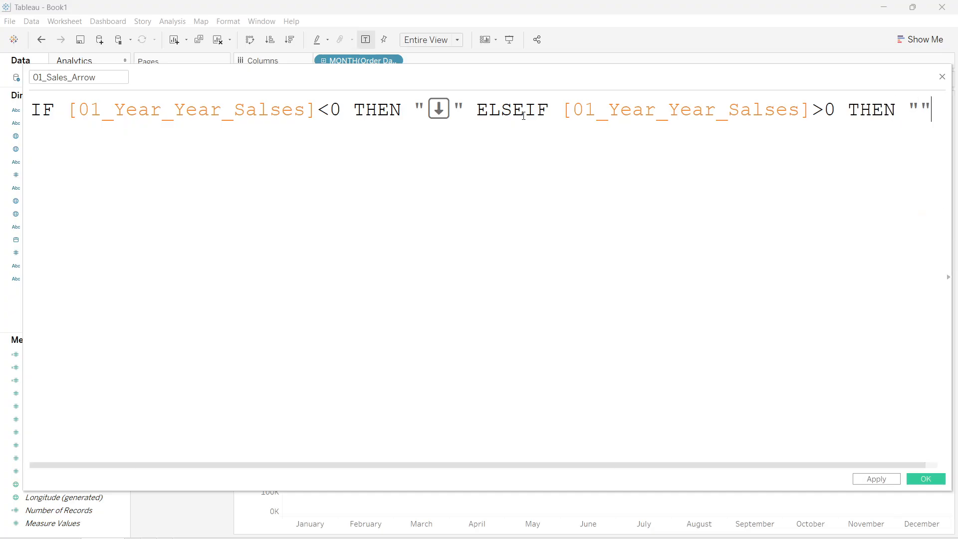
Copy the up arrow symbol from the i2Symbol page into the formula's second pair of quotes and close the formula with END
{"action": "key", "text": "alt+Tab"}
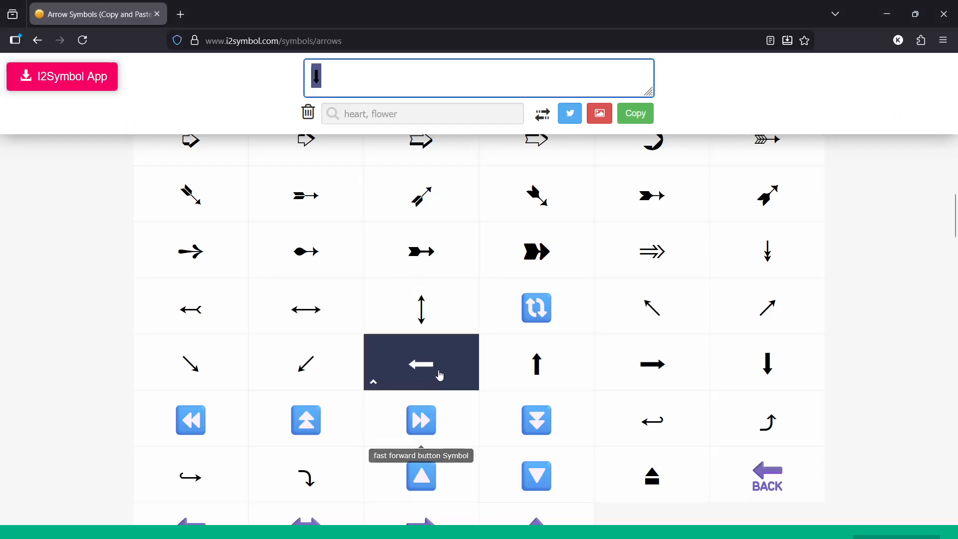
{"action": "left_click", "coordinate": [537, 369]}
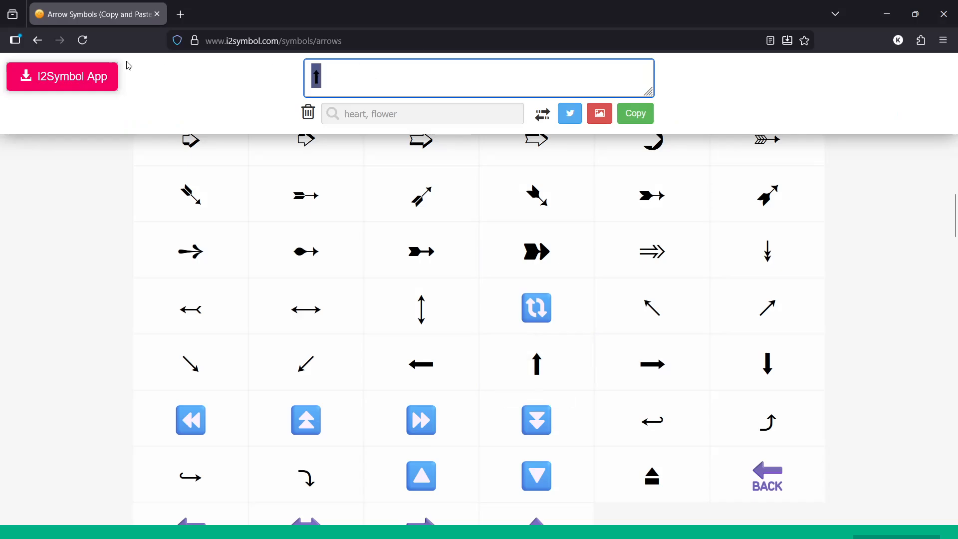
{"action": "key", "text": "alt+Tab"}
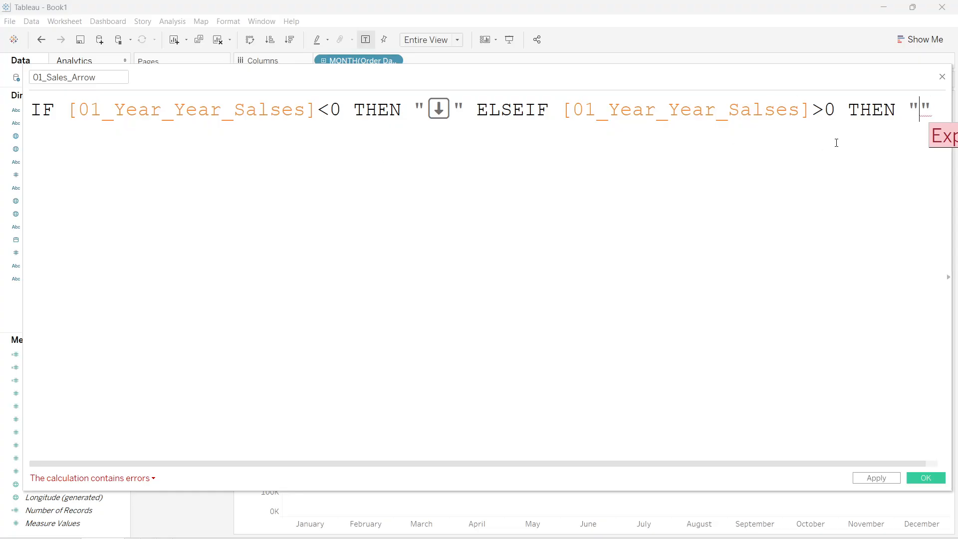
{"action": "type", "text": "⬆"}
{"action": "type", "text": "en"}
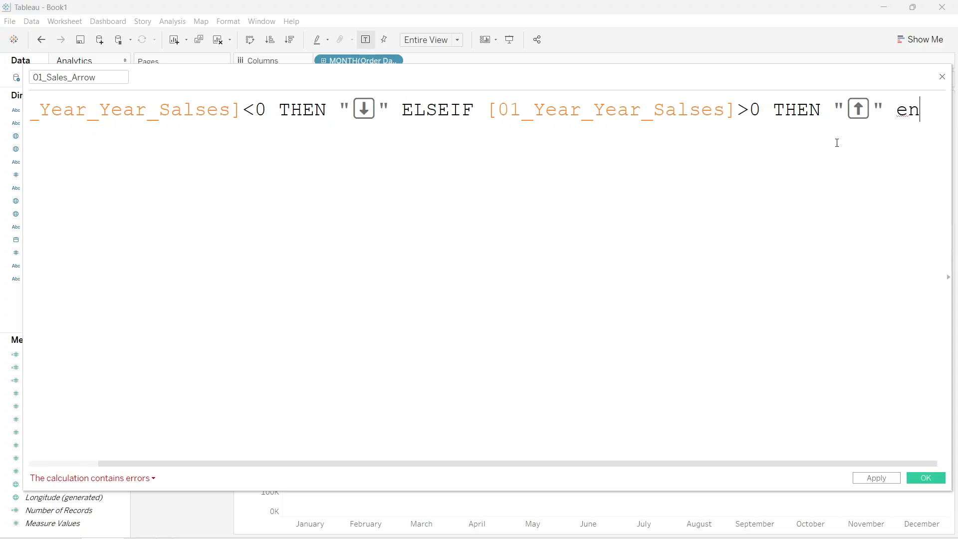
{"action": "type", "text": "d"}
{"action": "key", "text": "Return"}
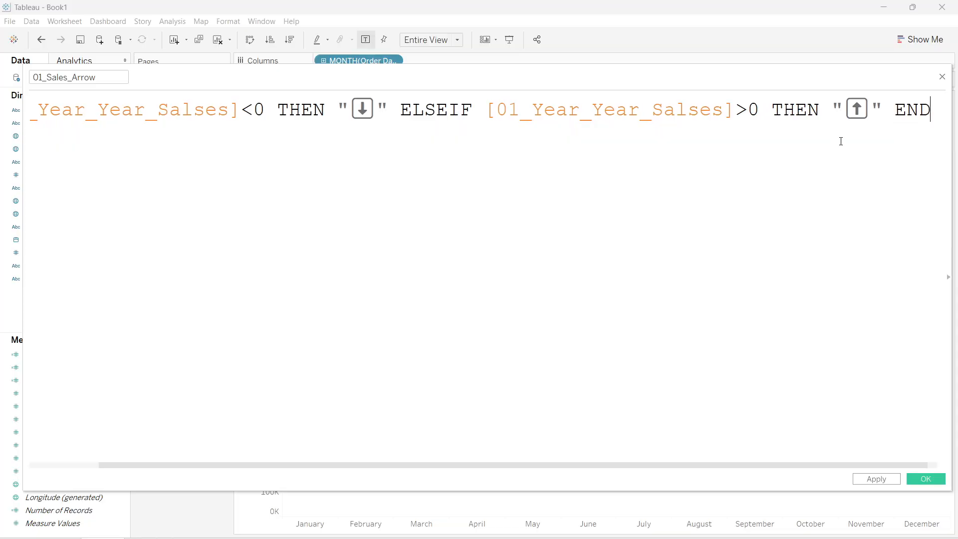
Save the 01_Sales_Arrow calculation and add the field to the line marks as a detail
{"action": "left_click", "coordinate": [876, 479]}
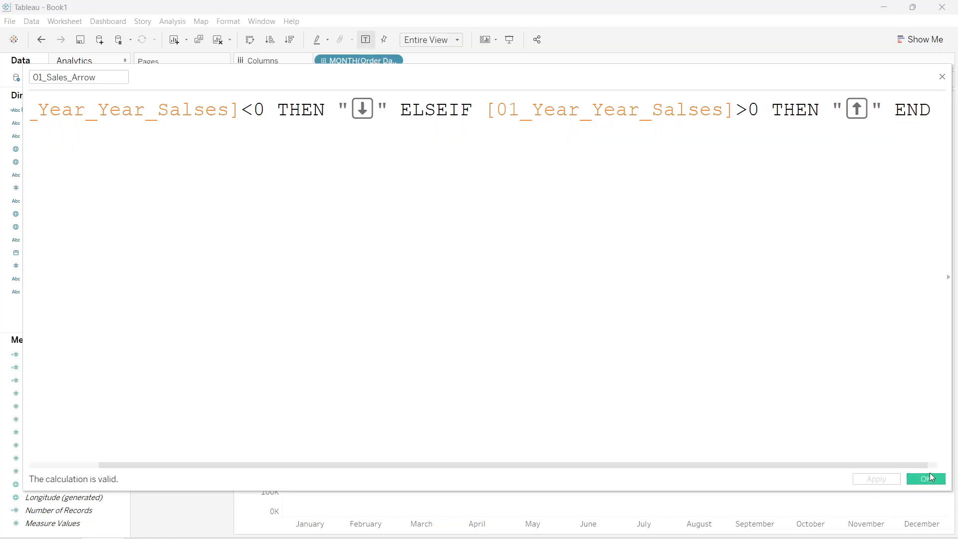
{"action": "left_click", "coordinate": [924, 479]}
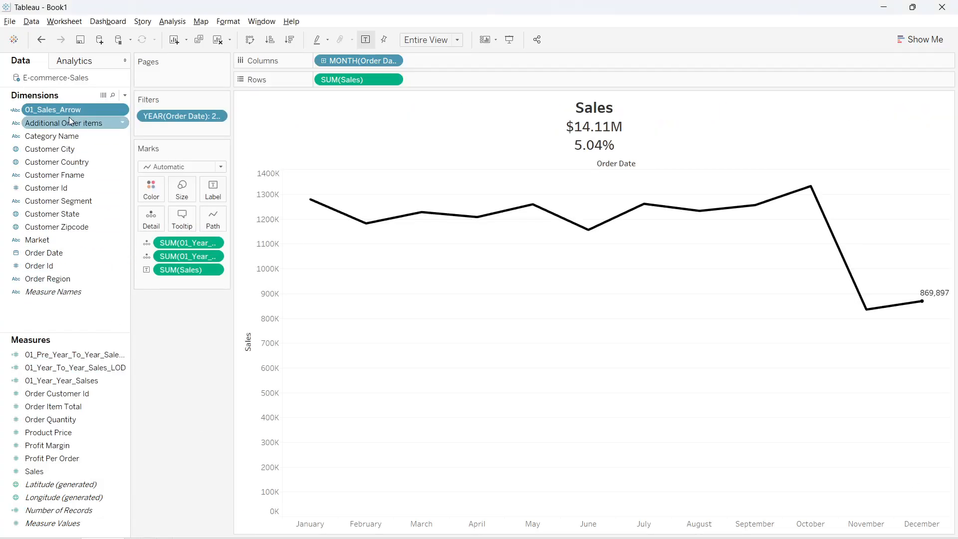
{"action": "left_click_drag", "start_coordinate": [43, 108], "coordinate": [158, 216]}
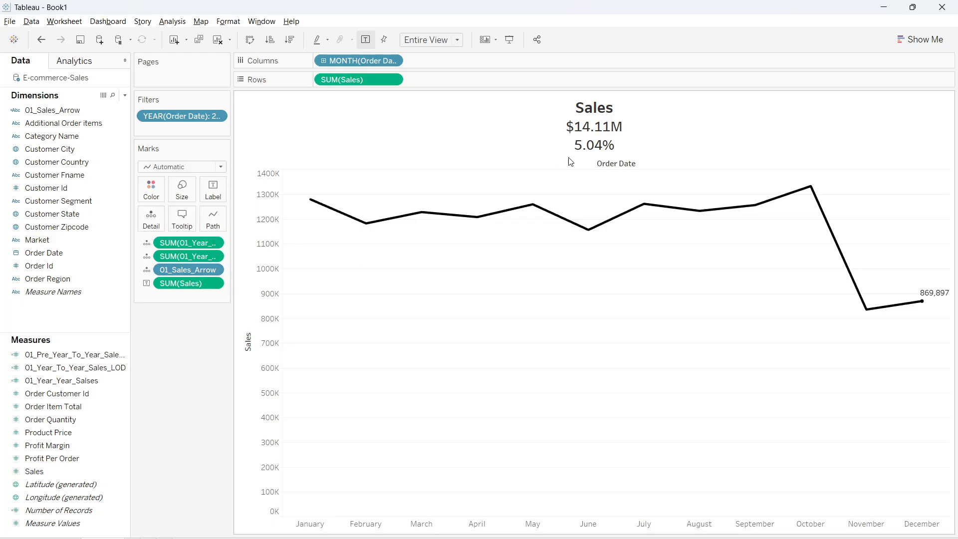
In the chart title, insert the 01_Sales_Arrow field before the year-over-year percentage and add PY after it
{"action": "double_click", "coordinate": [593, 144]}
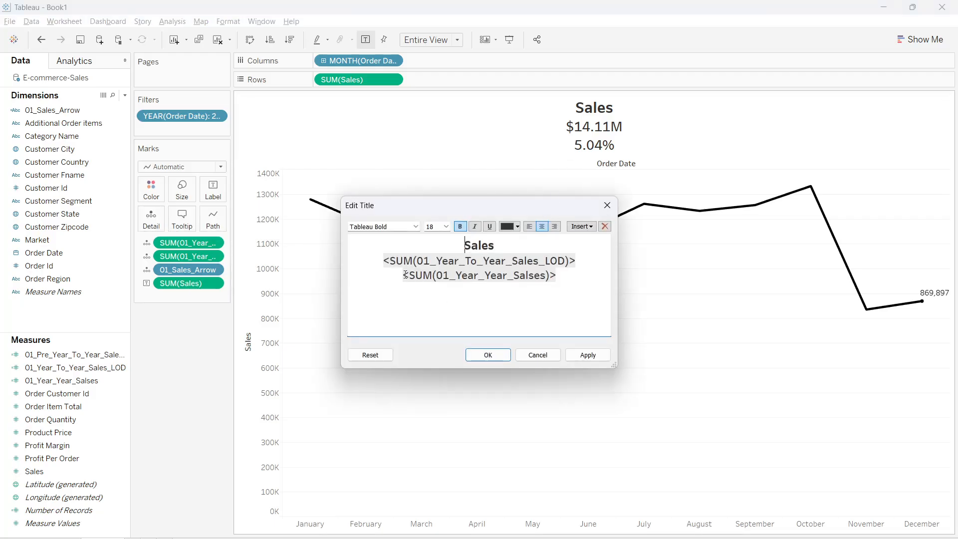
{"action": "left_click", "coordinate": [406, 275]}
{"action": "left_click", "coordinate": [582, 227]}
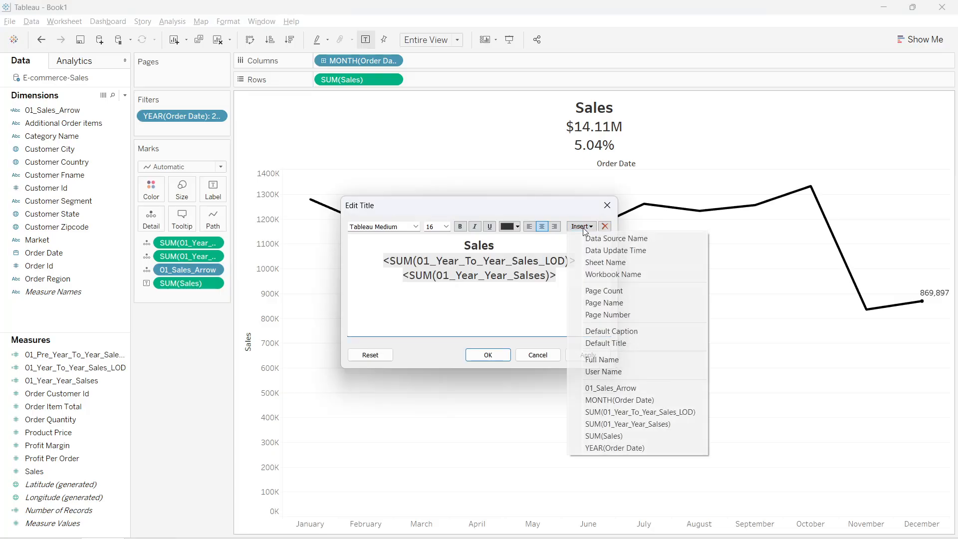
{"action": "left_click", "coordinate": [622, 389]}
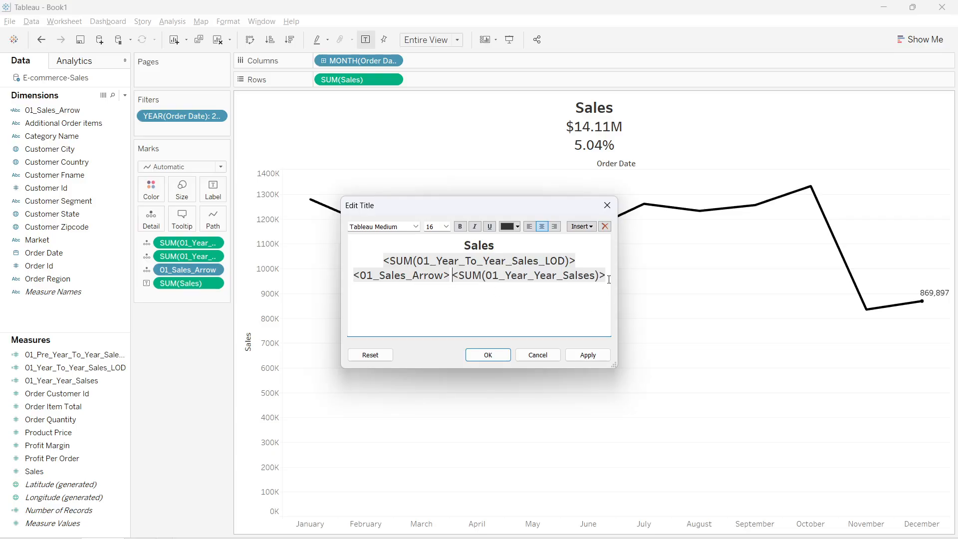
{"action": "key", "text": "Return"}
{"action": "type", "text": "PY"}
{"action": "left_click", "coordinate": [588, 355]}
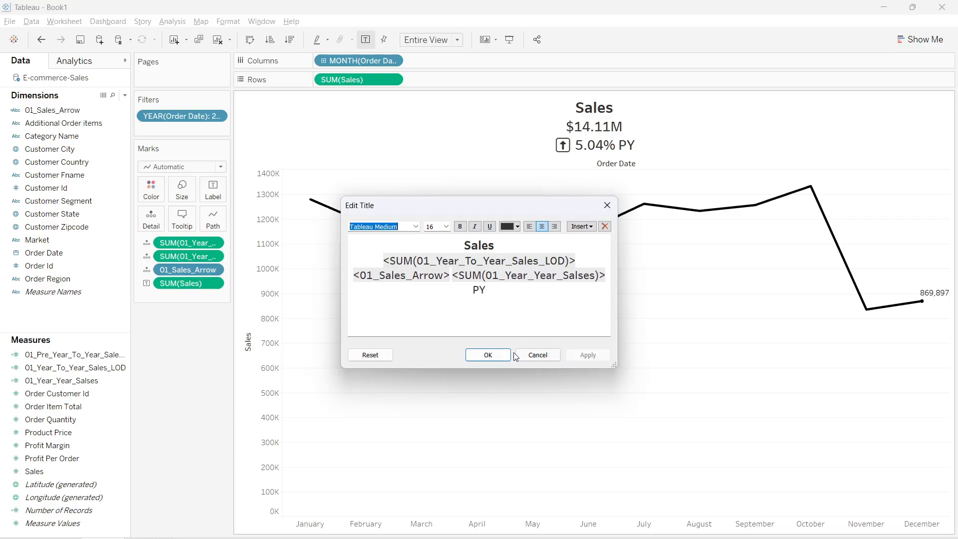
{"action": "left_click", "coordinate": [486, 355]}
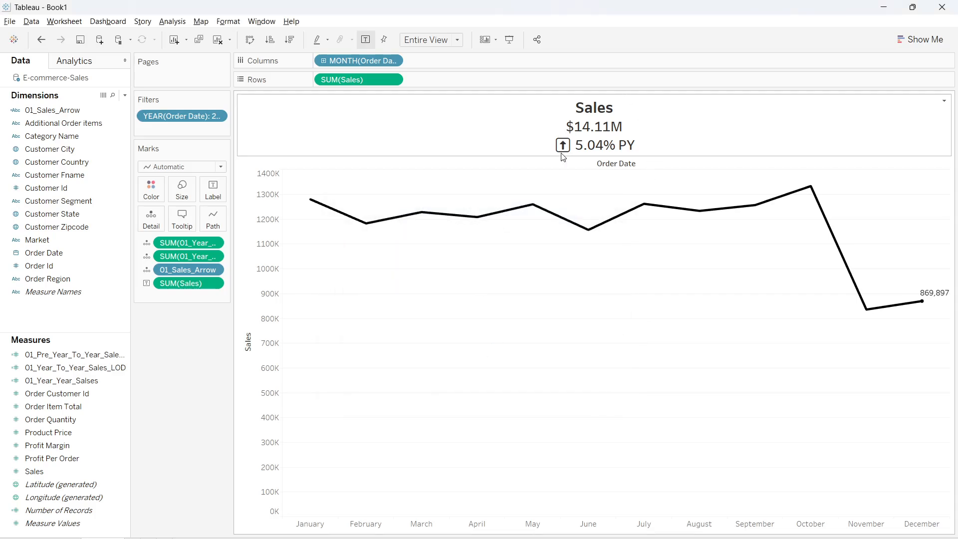
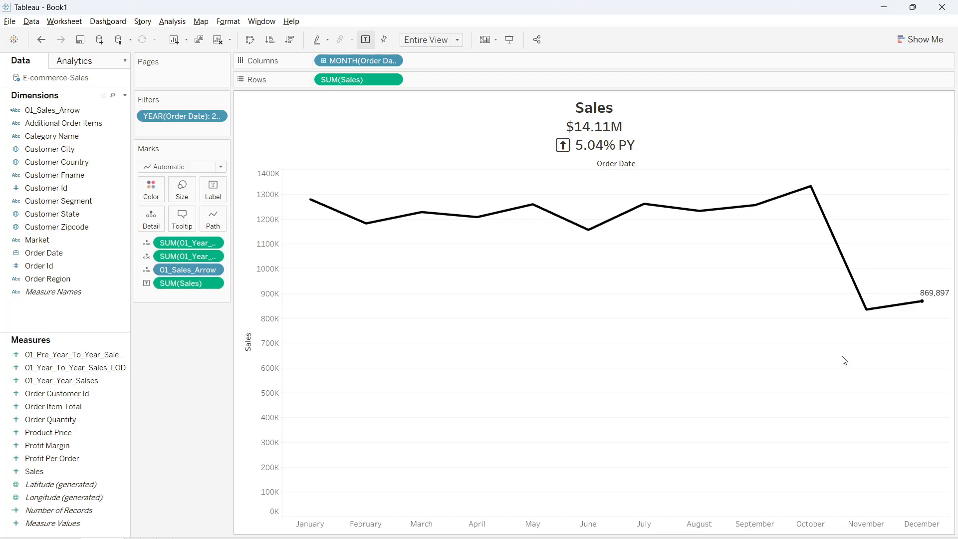
Format the SUM(Sales) label as custom currency with two decimals and Millions (M) display units
{"action": "mouse_move", "coordinate": [659, 206]}
{"action": "mouse_move", "coordinate": [943, 298]}
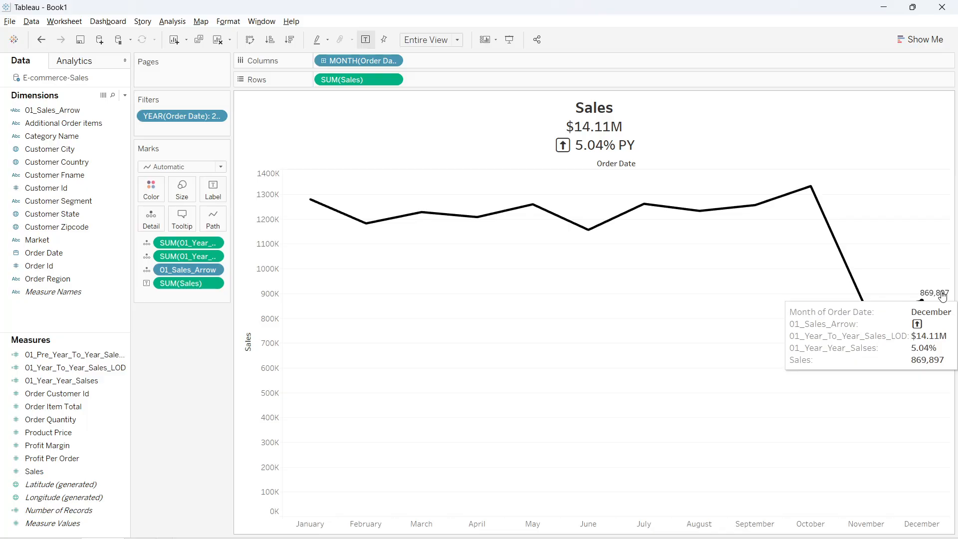
{"action": "right_click", "coordinate": [193, 283]}
{"action": "left_click", "coordinate": [234, 326]}
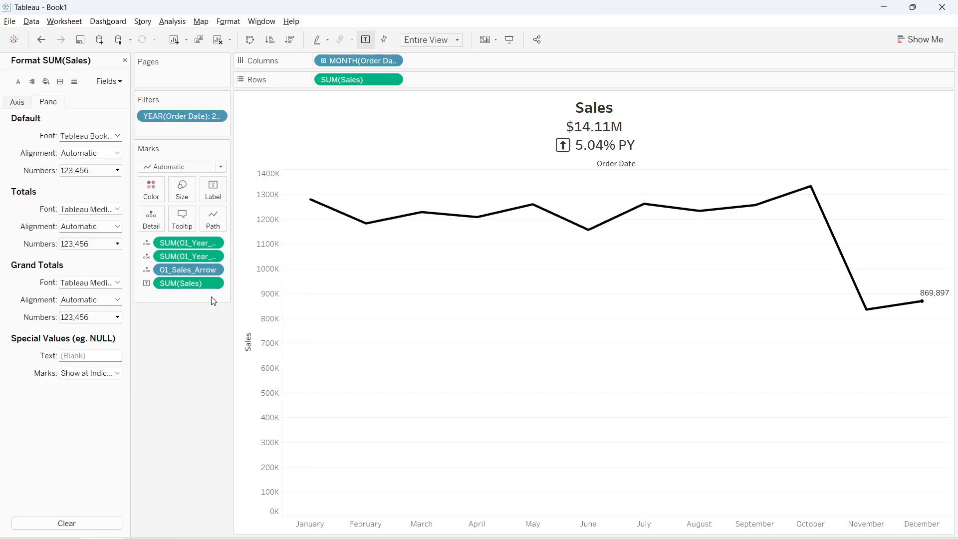
{"action": "left_click", "coordinate": [85, 171]}
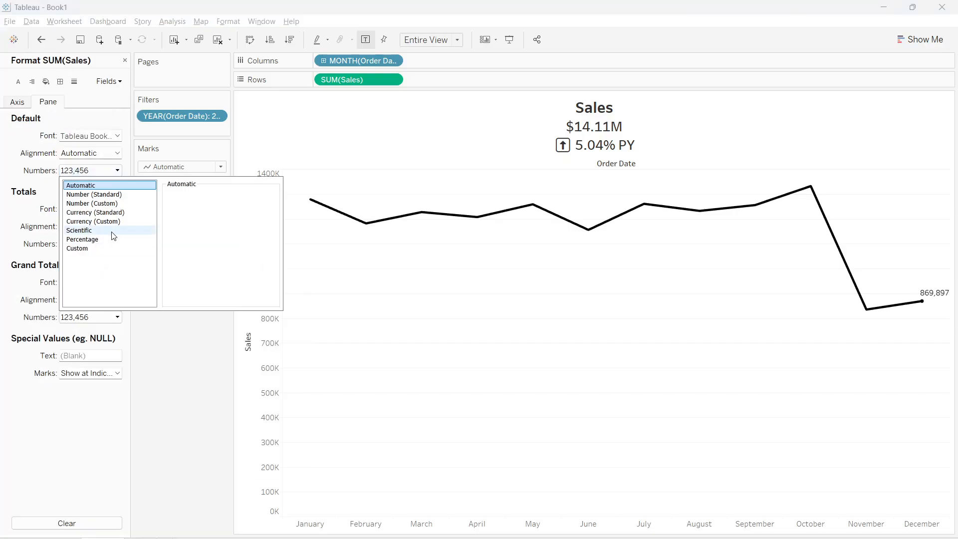
{"action": "left_click", "coordinate": [110, 212]}
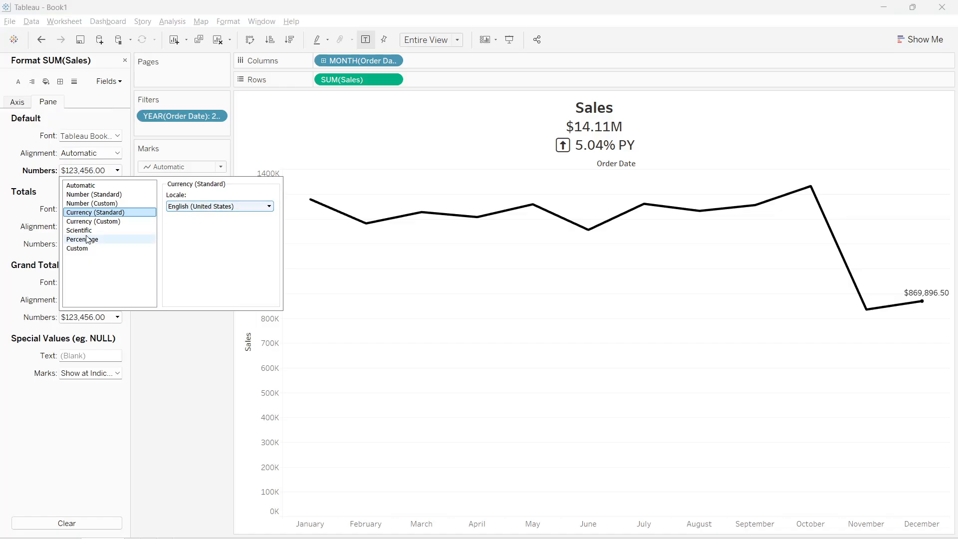
{"action": "left_click", "coordinate": [95, 221]}
{"action": "left_click", "coordinate": [198, 233]}
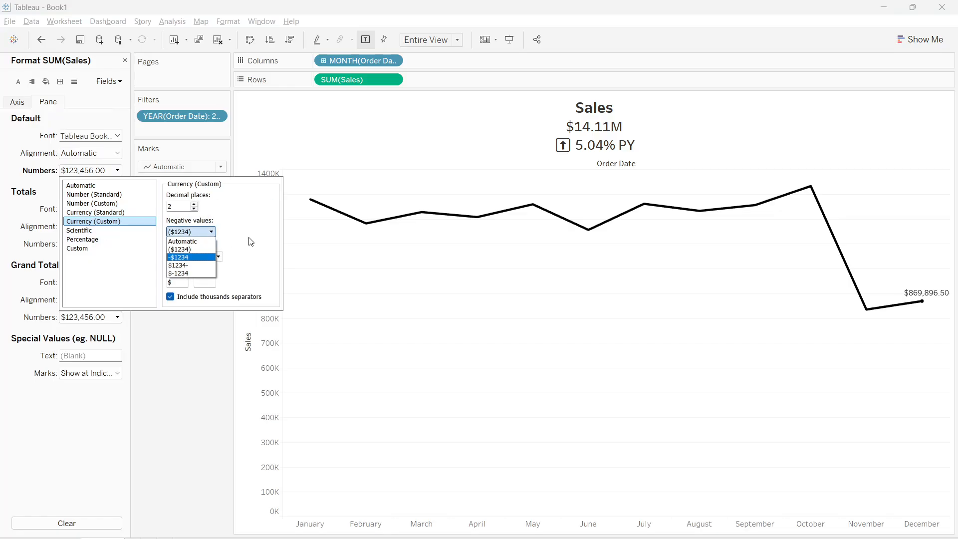
{"action": "left_click", "coordinate": [251, 241]}
{"action": "left_click", "coordinate": [195, 256]}
{"action": "left_click", "coordinate": [195, 279]}
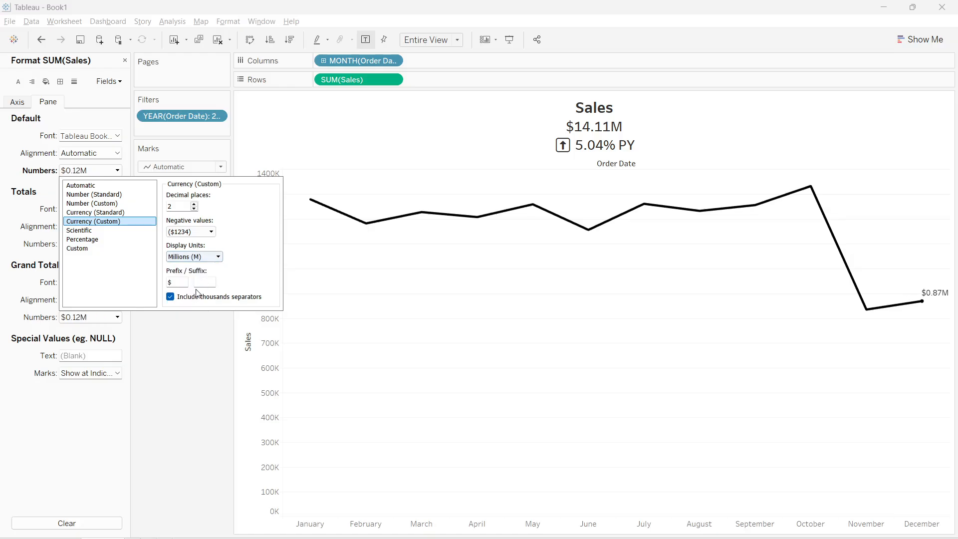
{"action": "left_click", "coordinate": [191, 370]}
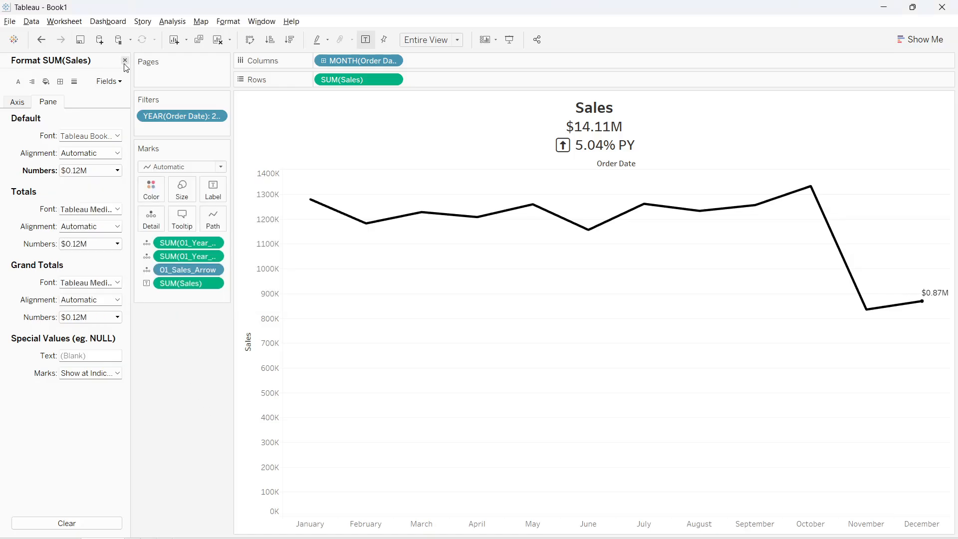
{"action": "left_click", "coordinate": [125, 60]}
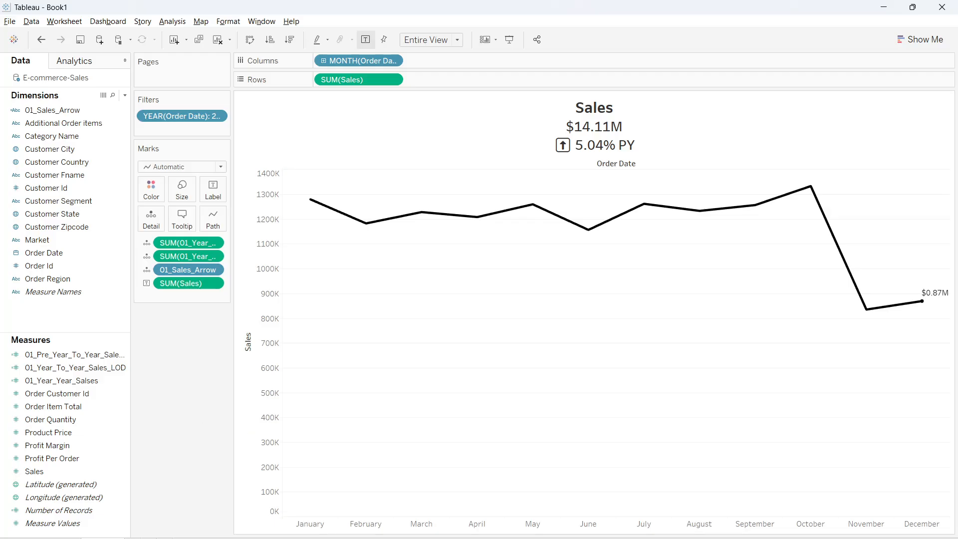
{"action": "key", "text": "ctrl+m"}
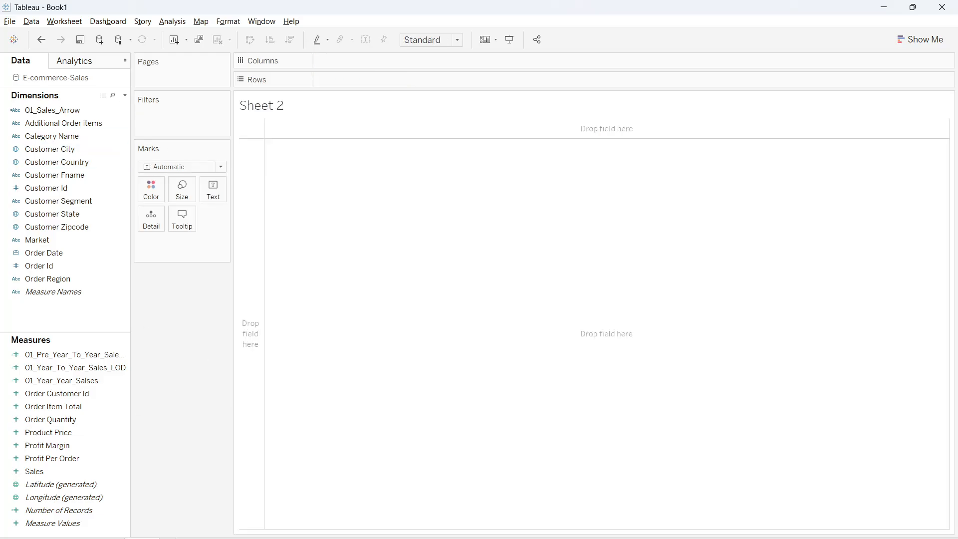
{"action": "right_click", "coordinate": [146, 536]}
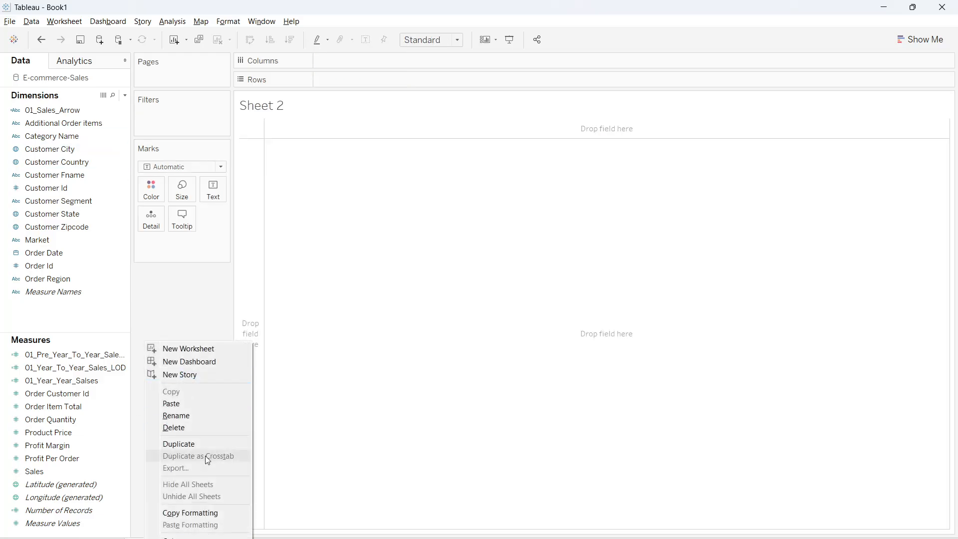
{"action": "left_click", "coordinate": [208, 430]}
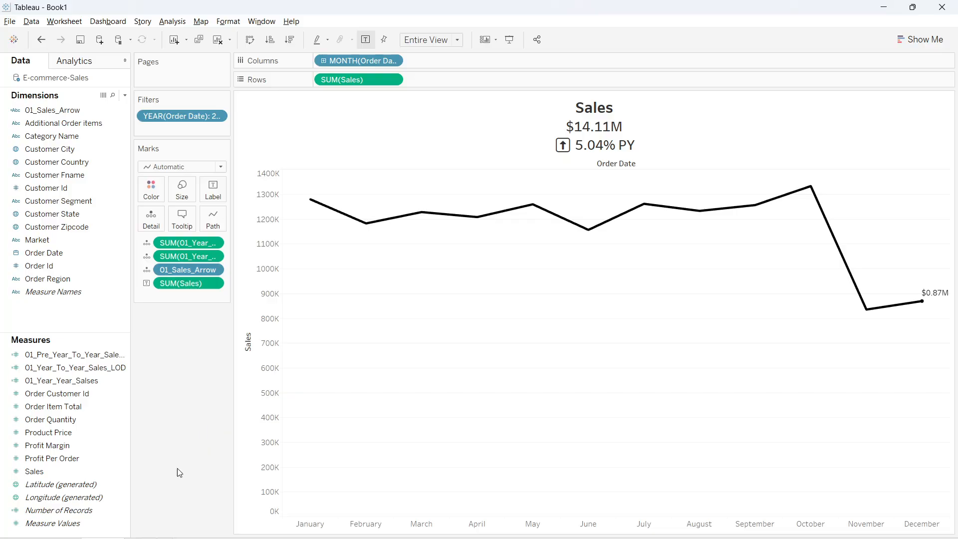
Duplicate the sales worksheet and remove all sales fields from the copy's marks
{"action": "right_click", "coordinate": [146, 535]}
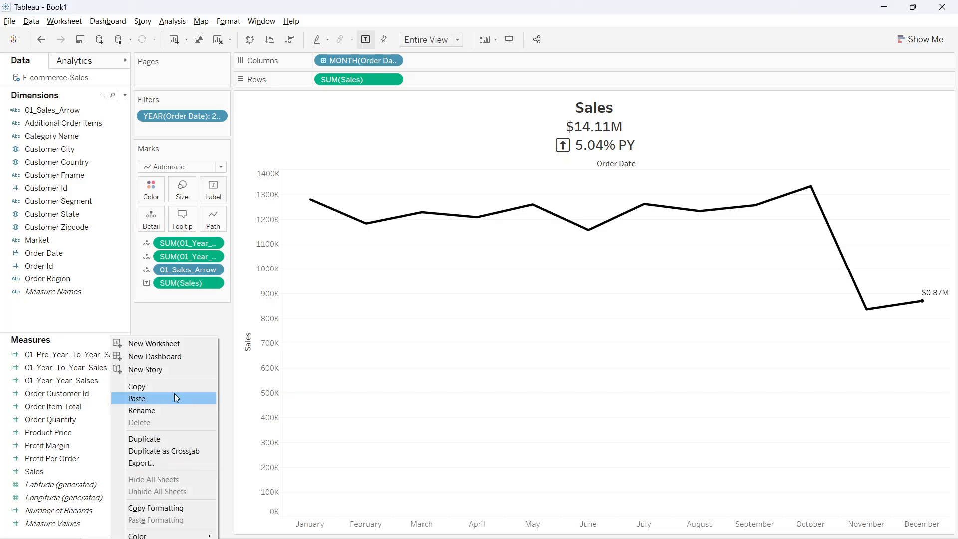
{"action": "left_click", "coordinate": [169, 438]}
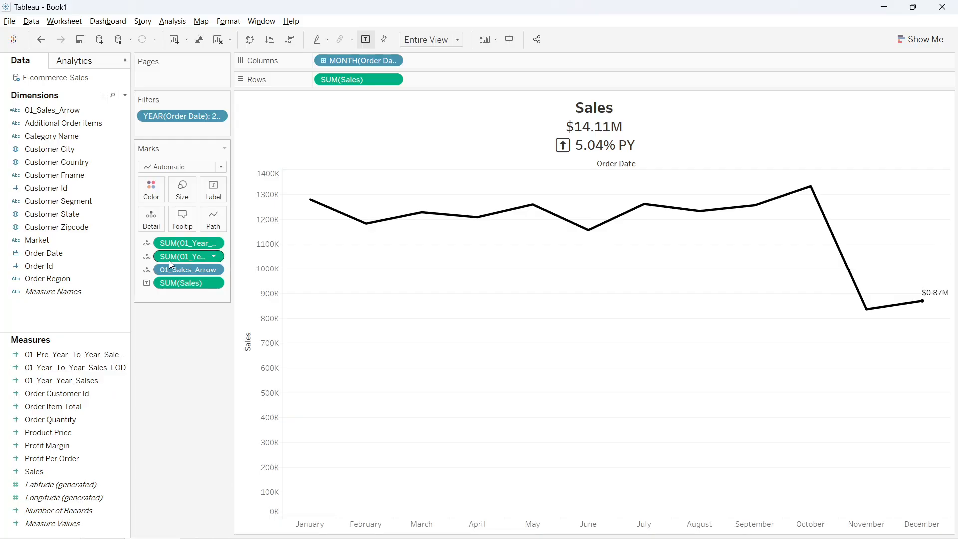
{"action": "left_click_drag", "start_coordinate": [179, 286], "coordinate": [200, 329]}
{"action": "left_click_drag", "start_coordinate": [190, 270], "coordinate": [200, 310]}
{"action": "left_click_drag", "start_coordinate": [195, 242], "coordinate": [195, 343]}
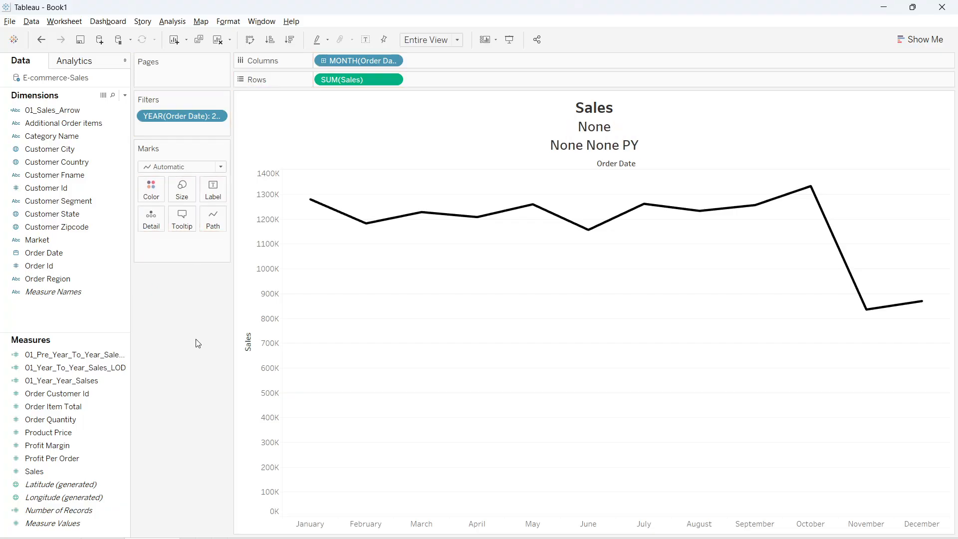
Replace the entire title of the duplicated sheet with Profit
{"action": "double_click", "coordinate": [587, 146]}
{"action": "key", "text": "ctrl+a"}
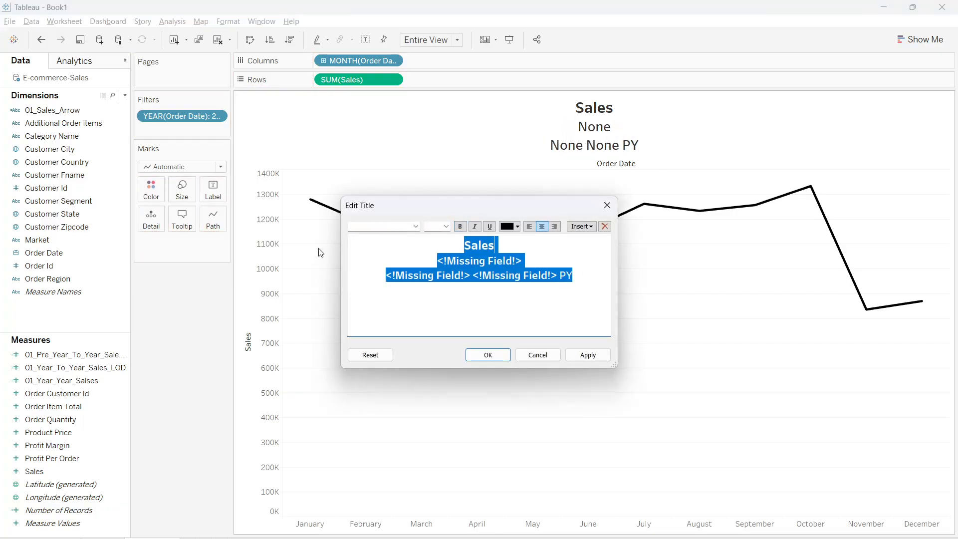
{"action": "key", "text": "Delete"}
{"action": "type", "text": "Profit"}
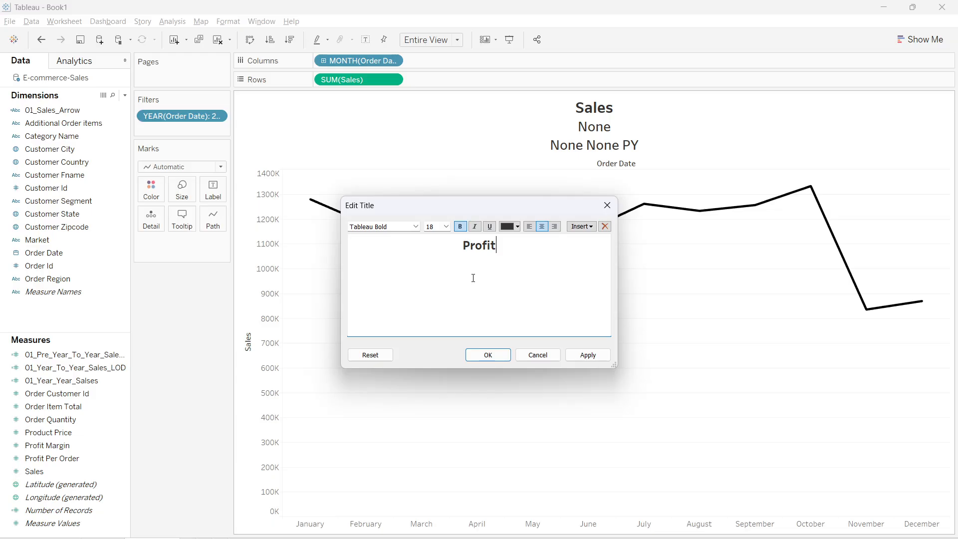
{"action": "left_click", "coordinate": [588, 355]}
{"action": "left_click", "coordinate": [488, 355]}
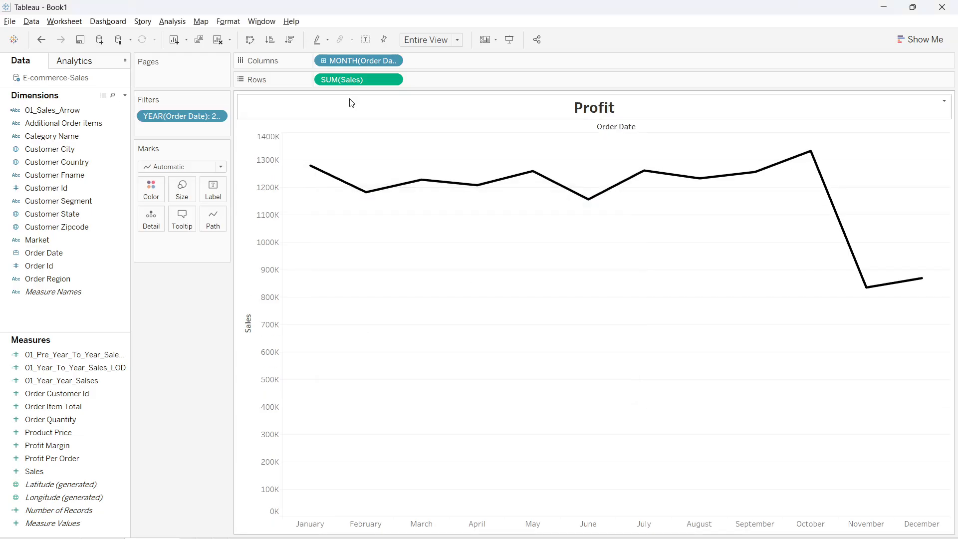
Replace SUM(Sales) on the rows with Profit Per Order, found by searching the fields for "pro", and clear the search
{"action": "left_click_drag", "start_coordinate": [352, 79], "coordinate": [183, 350]}
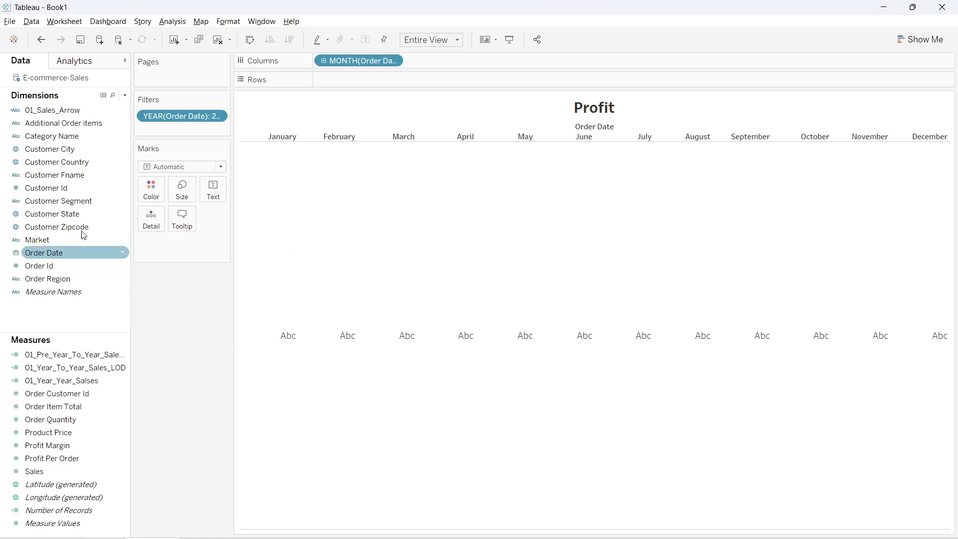
{"action": "left_click", "coordinate": [113, 95]}
{"action": "type", "text": "pro"}
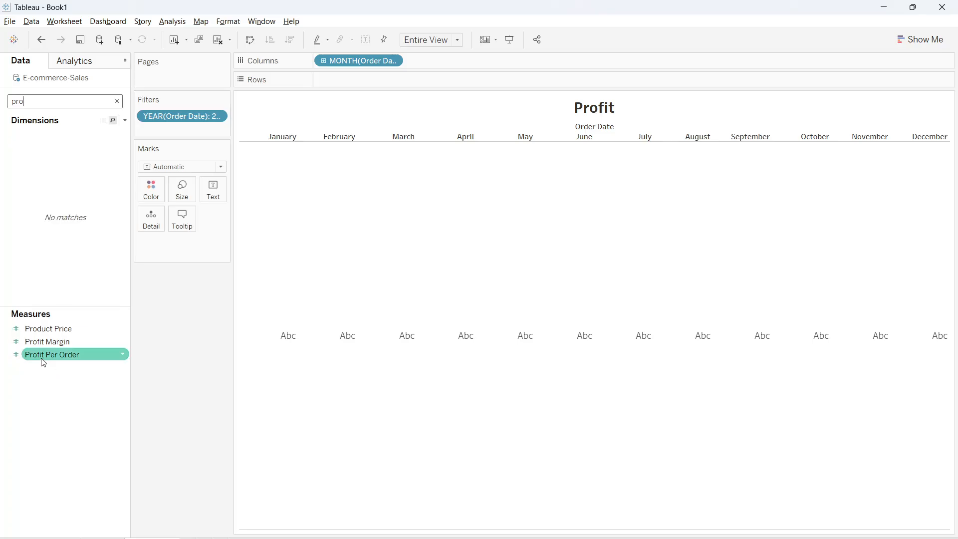
{"action": "left_click_drag", "start_coordinate": [44, 363], "coordinate": [337, 88]}
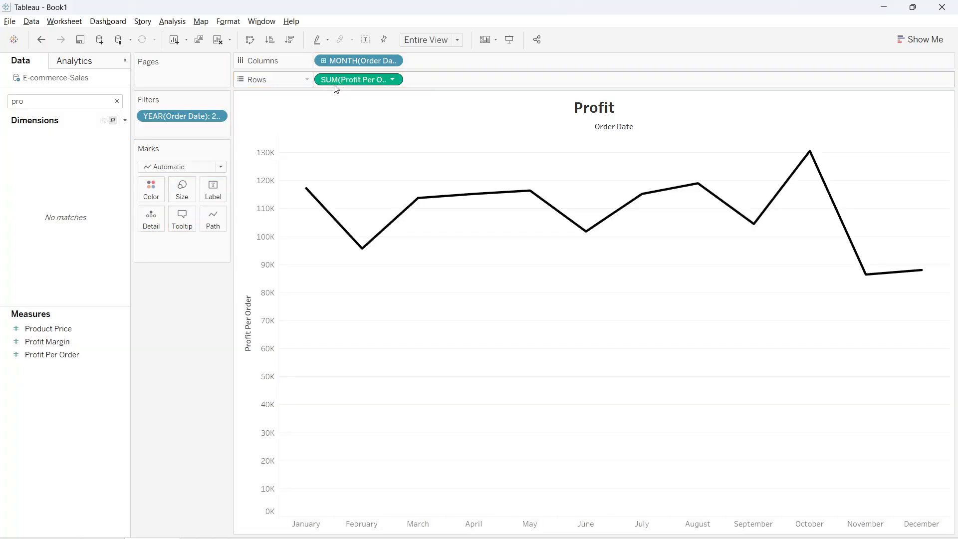
{"action": "left_click", "coordinate": [117, 101]}
Label the line with SUM(Profit Per Order), formatted as custom currency with two decimals and Millions (M) display units
{"action": "left_click_drag", "start_coordinate": [364, 81], "coordinate": [208, 190]}
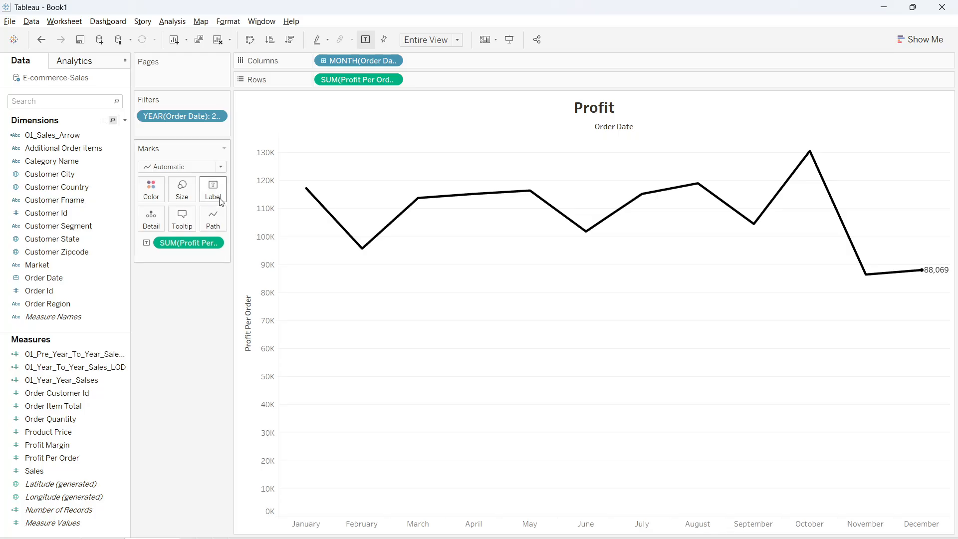
{"action": "right_click", "coordinate": [194, 243]}
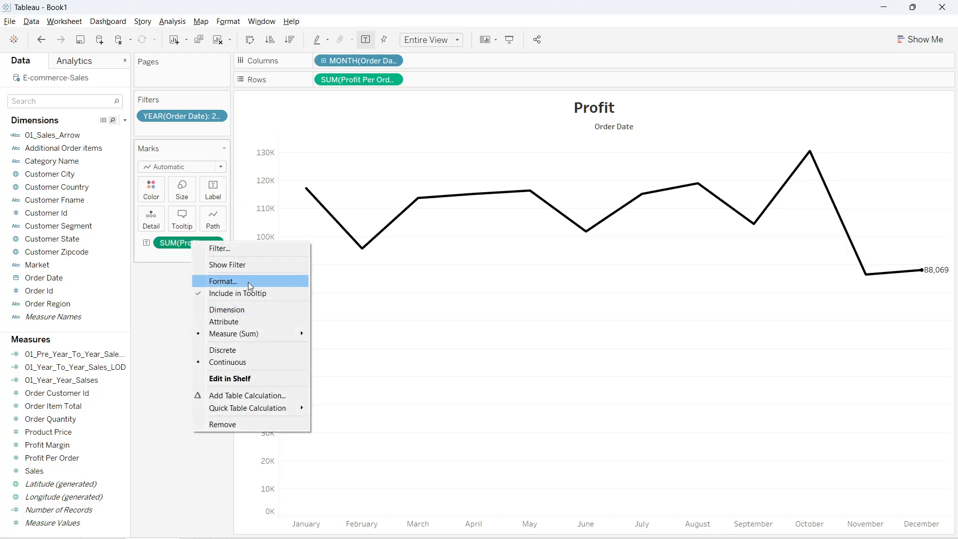
{"action": "left_click", "coordinate": [247, 283]}
{"action": "left_click", "coordinate": [100, 171]}
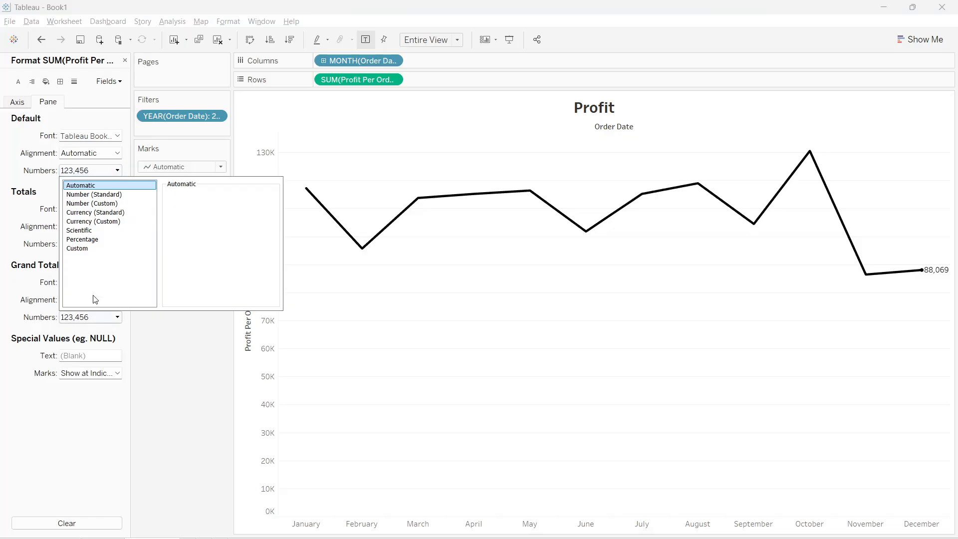
{"action": "left_click", "coordinate": [103, 213]}
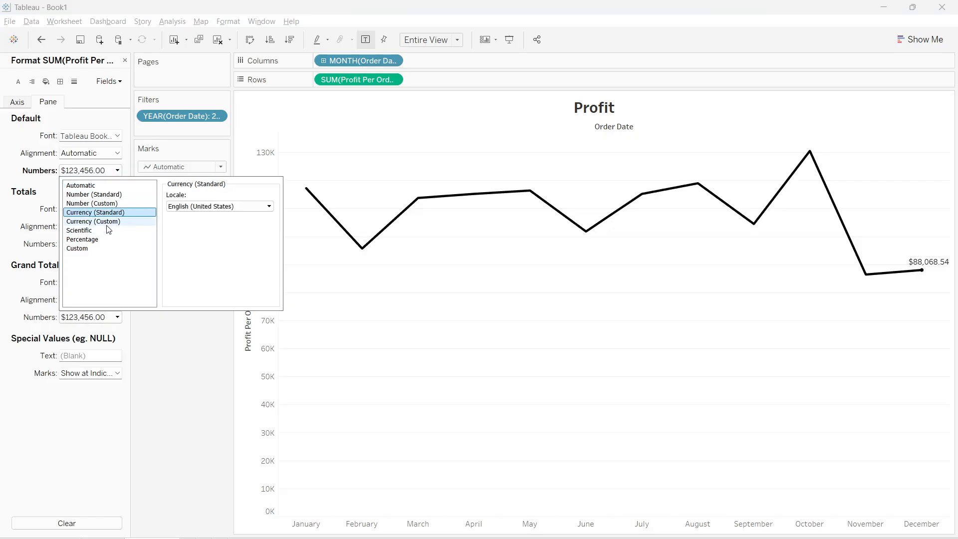
{"action": "left_click", "coordinate": [106, 222]}
{"action": "left_click", "coordinate": [196, 256]}
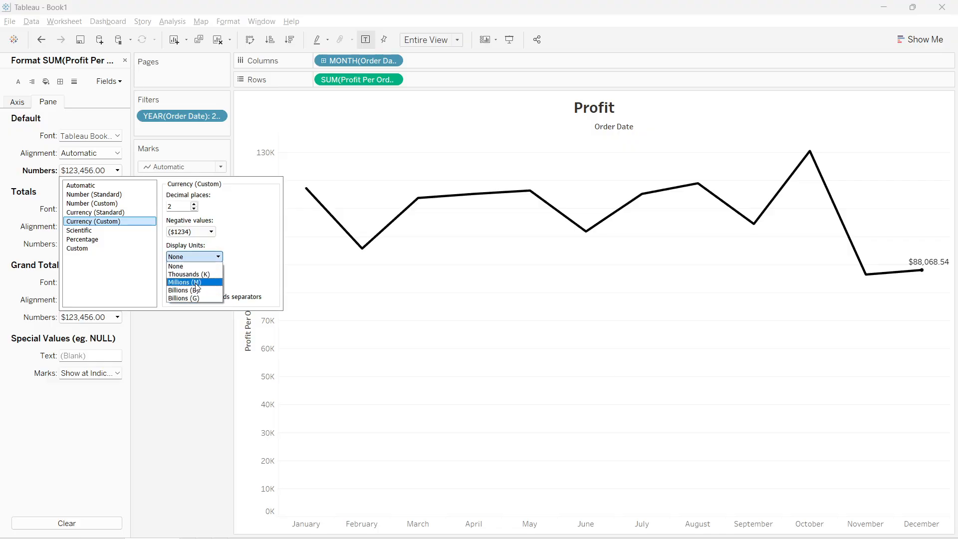
{"action": "left_click", "coordinate": [196, 283]}
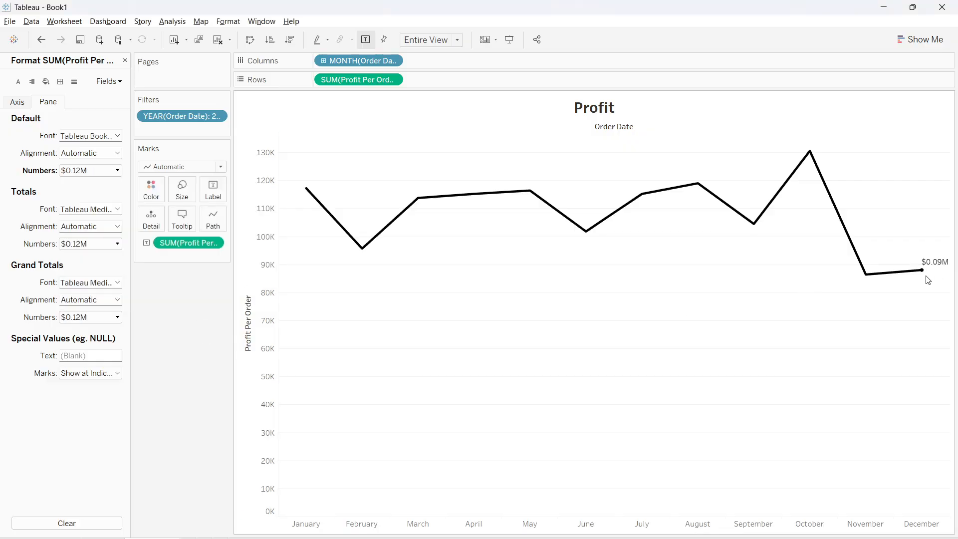
Close the number formatting and duplicate the 01_Year_To_Year_Sales_LOD measure
{"action": "left_click", "coordinate": [125, 60]}
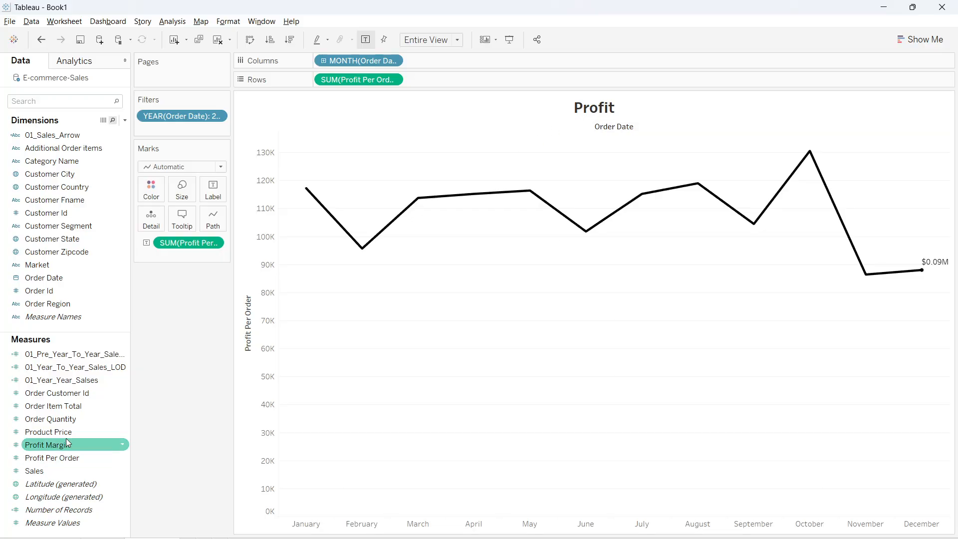
{"action": "right_click", "coordinate": [87, 371]}
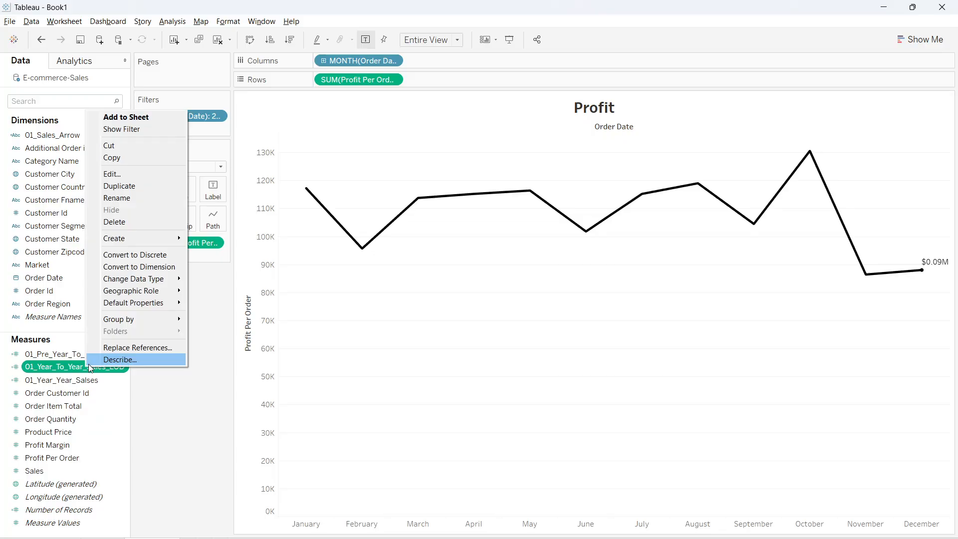
{"action": "left_click", "coordinate": [114, 193]}
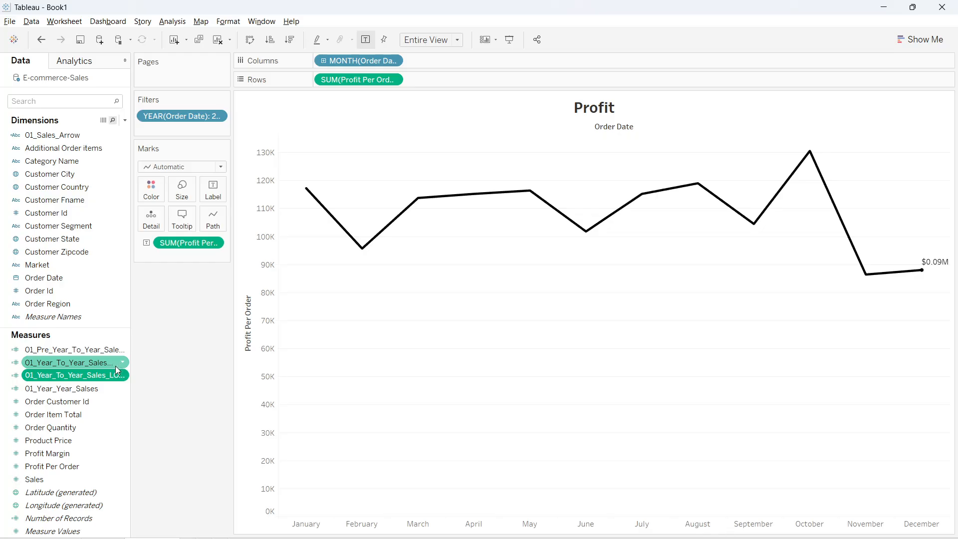
Open the copied year-to-year sales calculation for editing and rename it 02_Year_To_Year_Profit_LOD
{"action": "right_click", "coordinate": [101, 375]}
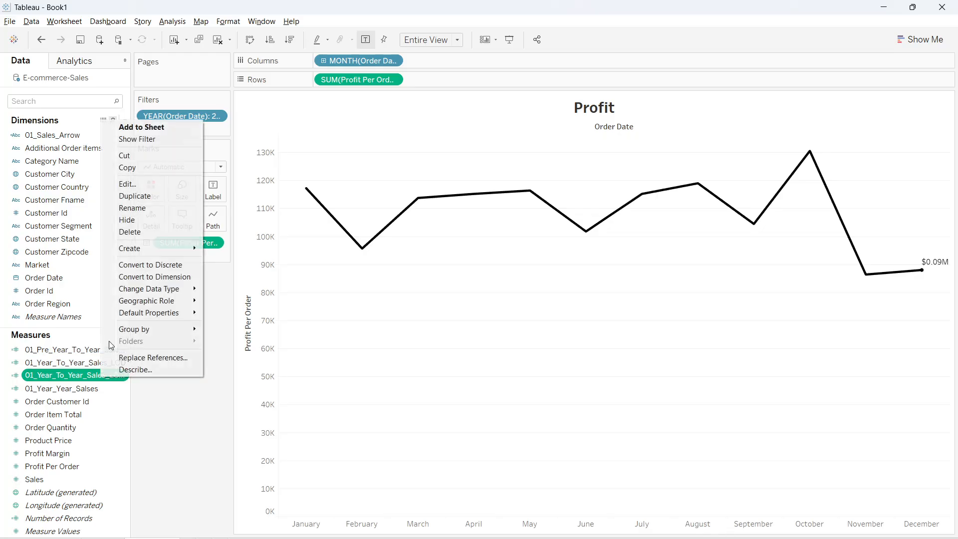
{"action": "left_click", "coordinate": [138, 195]}
{"action": "left_click_drag", "start_coordinate": [101, 78], "coordinate": [134, 84]}
{"action": "key", "text": "BackSpace"}
{"action": "key", "text": "BackSpace"}
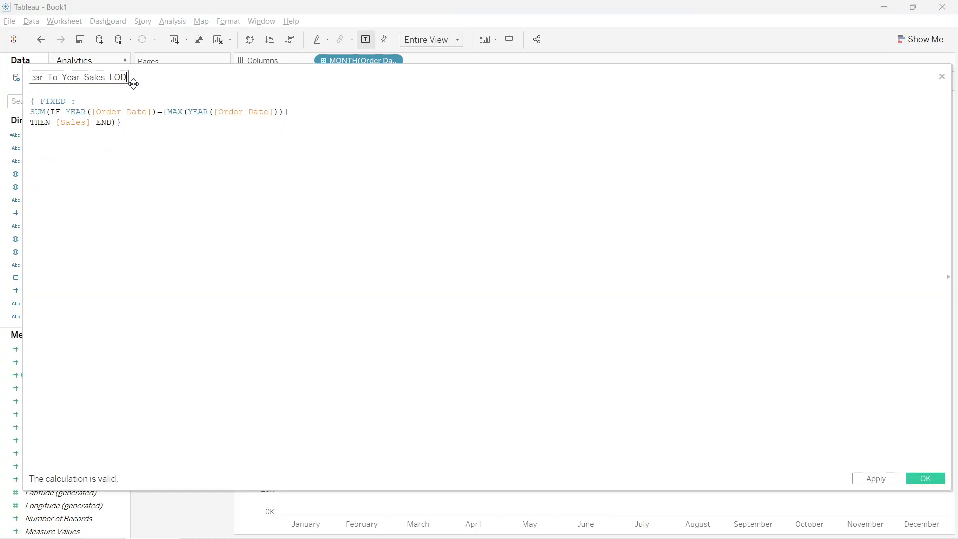
{"action": "key", "text": "Left"}
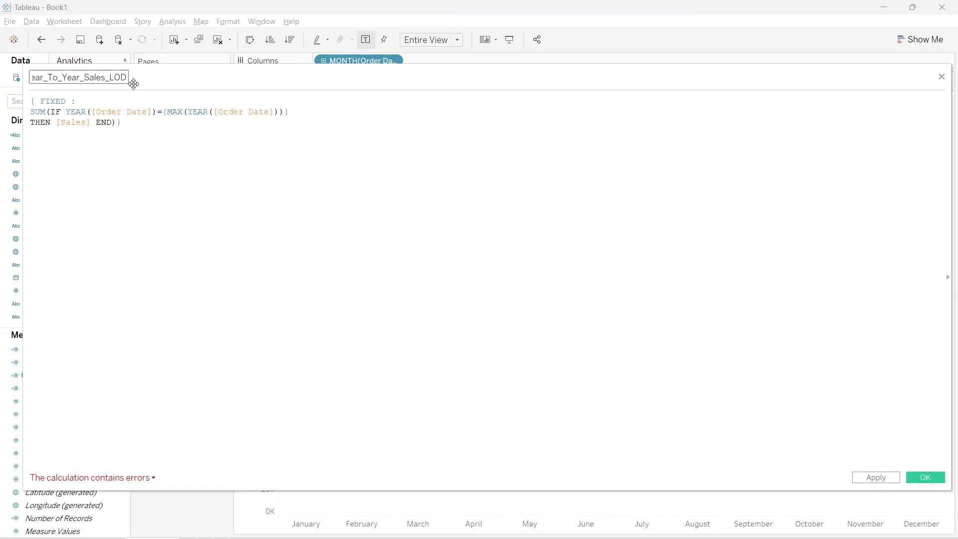
{"action": "key", "text": "Left"}
{"action": "key", "text": "Left"}
{"action": "key", "text": "Left"}
{"action": "key", "text": "BackSpace"}
{"action": "key", "text": "BackSpace"}
{"action": "key", "text": "BackSpace"}
{"action": "key", "text": "BackSpace"}
{"action": "key", "text": "BackSpace"}
{"action": "type", "text": "Pro"}
{"action": "key", "text": "Left"}
{"action": "key", "text": "Left"}
{"action": "key", "text": "Left"}
{"action": "key", "text": "Left"}
{"action": "key", "text": "Left"}
{"action": "key", "text": "Left"}
{"action": "key", "text": "Left"}
{"action": "key", "text": "Left"}
{"action": "key", "text": "Left"}
{"action": "key", "text": "Left"}
{"action": "key", "text": "Left"}
{"action": "key", "text": "Left"}
{"action": "key", "text": "Left"}
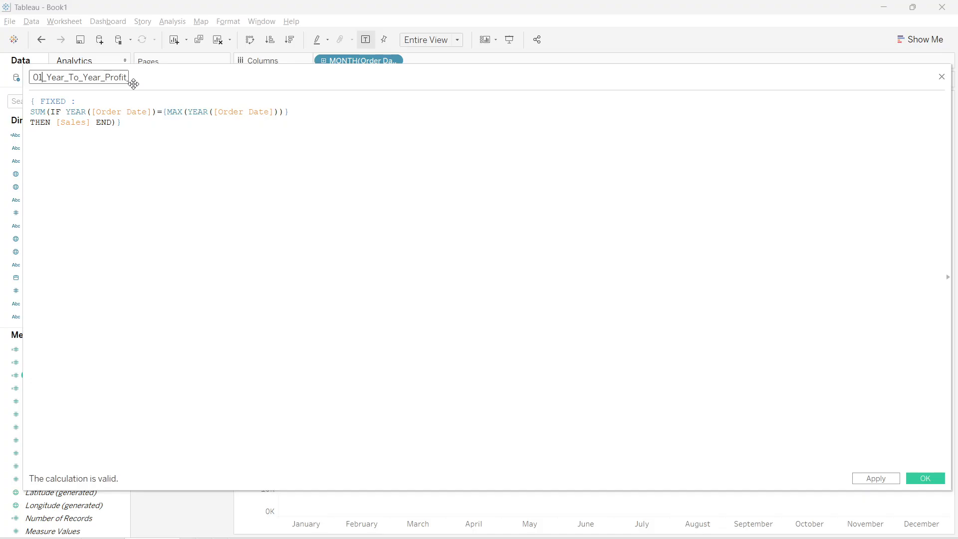
{"action": "key", "text": "BackSpace"}
{"action": "type", "text": "2"}
Replace [Sales] with [Profit Per Order] in the 02_Year_To_Year_Profit_LOD formula and save the calculation
{"action": "left_click", "coordinate": [199, 139]}
{"action": "scroll", "coordinate": [115, 169], "scroll_direction": "up", "scroll_amount": 6, "text": "ctrl"}
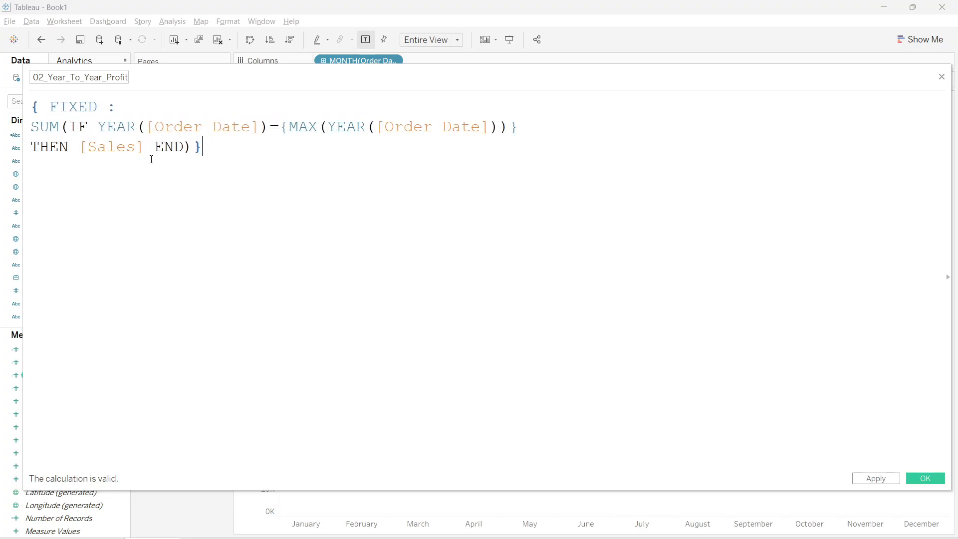
{"action": "left_click", "coordinate": [205, 176]}
{"action": "key", "text": "BackSpace"}
{"action": "key", "text": "BackSpace"}
{"action": "key", "text": "BackSpace"}
{"action": "key", "text": "BackSpace"}
{"action": "key", "text": "BackSpace"}
{"action": "key", "text": "BackSpace"}
{"action": "key", "text": "BackSpace"}
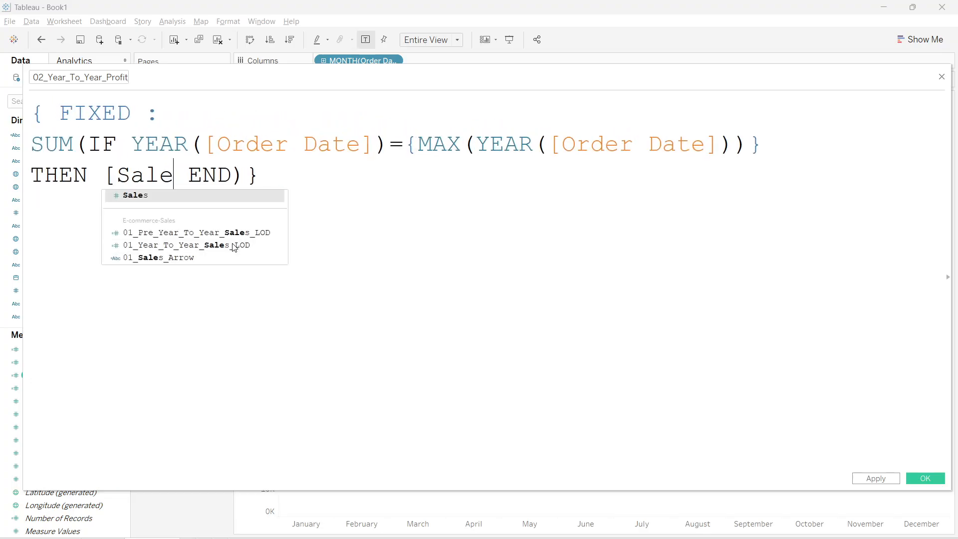
{"action": "type", "text": "pr"}
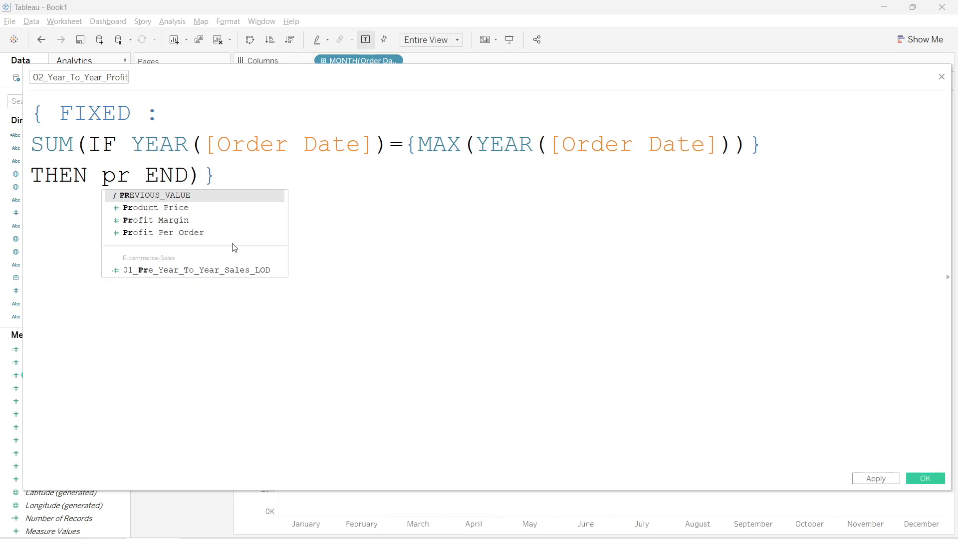
{"action": "key", "text": "Right"}
{"action": "key", "text": "Right"}
{"action": "key", "text": "Right"}
{"action": "key", "text": "Right"}
{"action": "key", "text": "Right"}
{"action": "key", "text": "Right"}
{"action": "key", "text": "Left"}
{"action": "key", "text": "Left"}
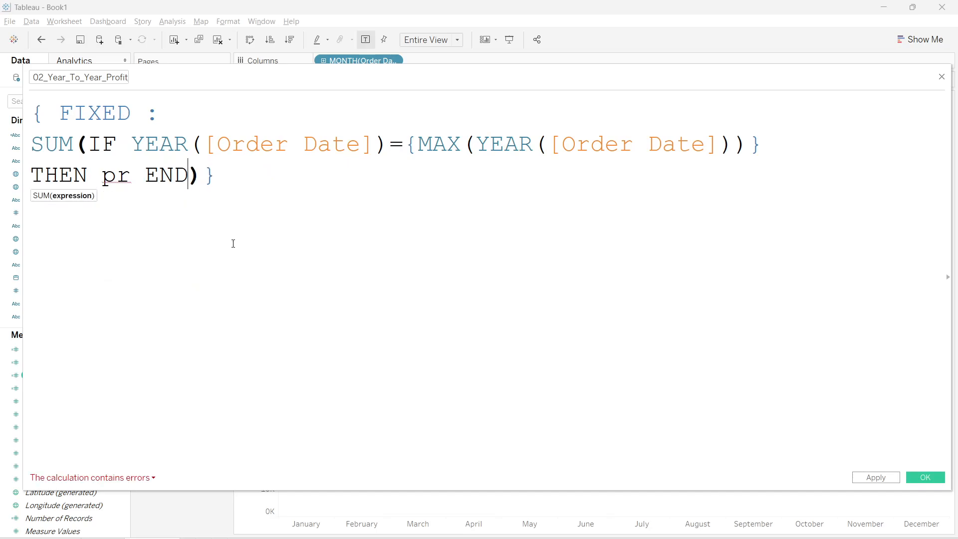
{"action": "key", "text": "Left"}
{"action": "key", "text": "Left"}
{"action": "key", "text": "Left"}
{"action": "key", "text": "Left"}
{"action": "type", "text": "o"}
{"action": "key", "text": "Down"}
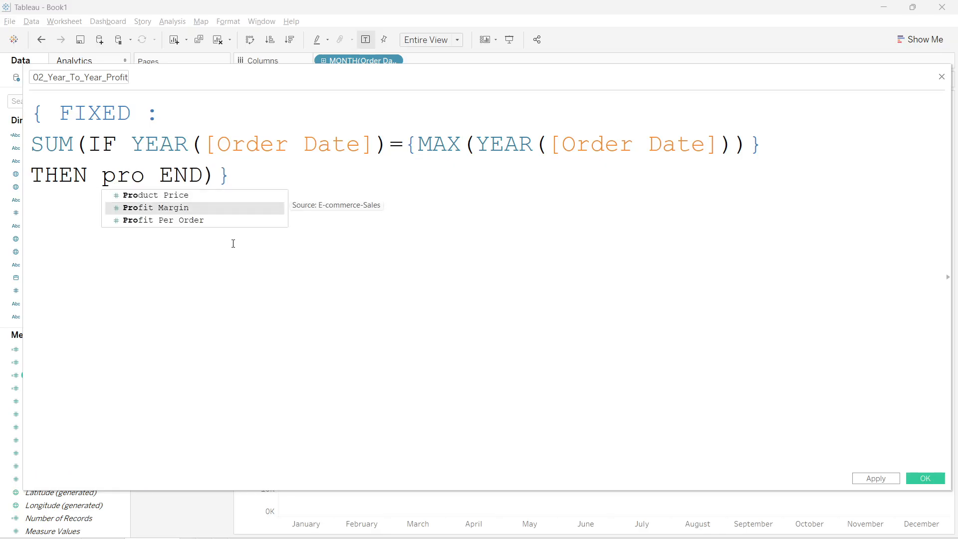
{"action": "key", "text": "Down"}
{"action": "key", "text": "Return"}
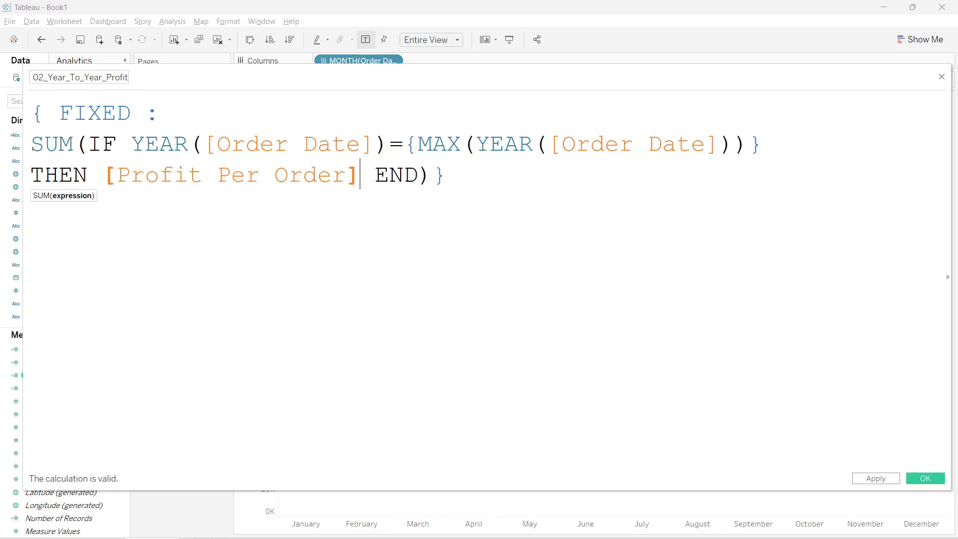
{"action": "left_click", "coordinate": [882, 478]}
{"action": "left_click", "coordinate": [919, 481]}
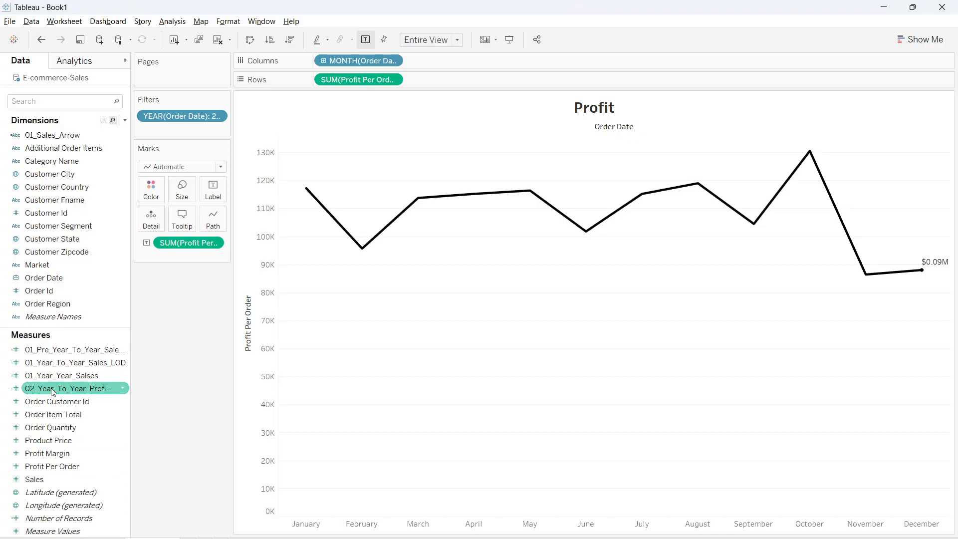
Add 02_Year_To_Year_Profit_LOD to the marks as detail and insert its SUM on a new line below Profit in the sheet title
{"action": "left_click_drag", "start_coordinate": [49, 388], "coordinate": [154, 218]}
{"action": "double_click", "coordinate": [594, 109]}
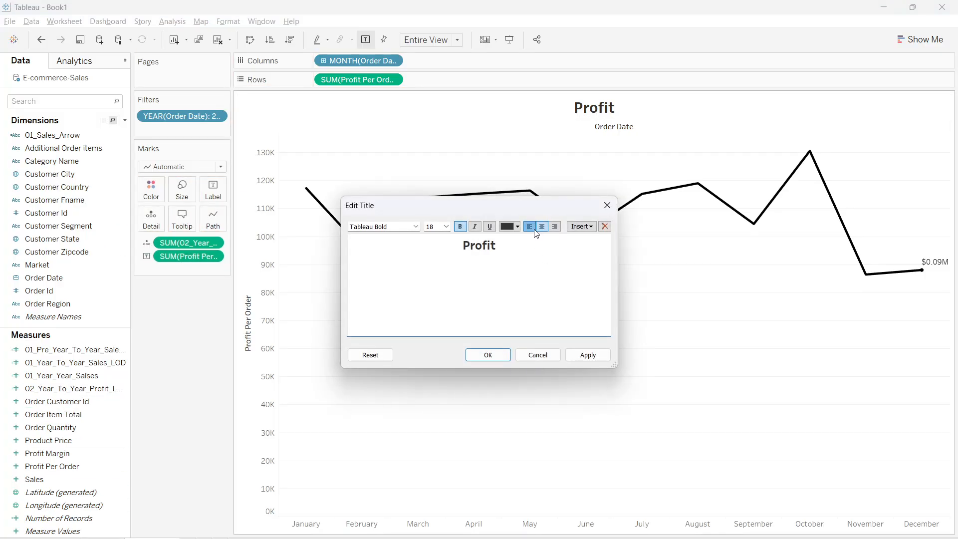
{"action": "key", "text": "ctrl+e"}
{"action": "left_click", "coordinate": [582, 226]}
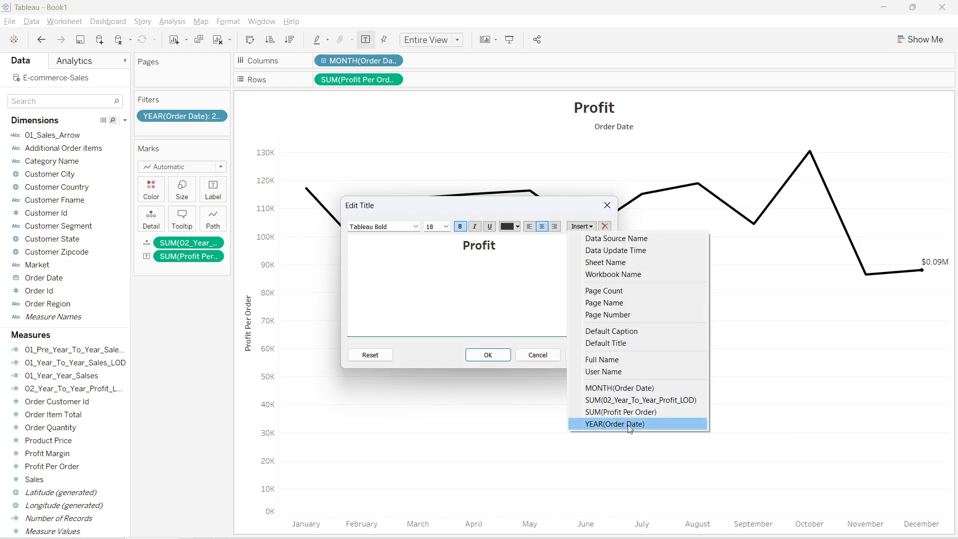
{"action": "left_click", "coordinate": [655, 401]}
{"action": "left_click", "coordinate": [587, 354]}
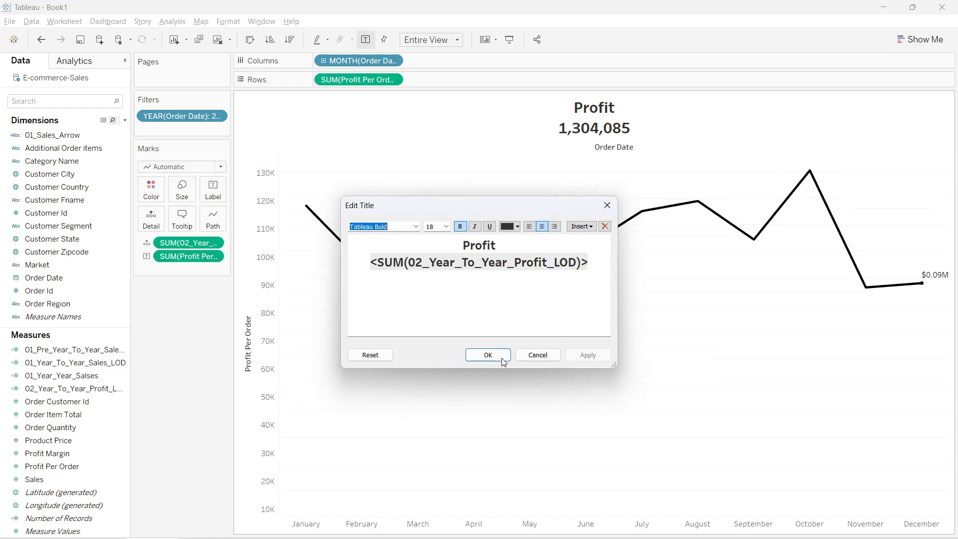
{"action": "left_click", "coordinate": [496, 356]}
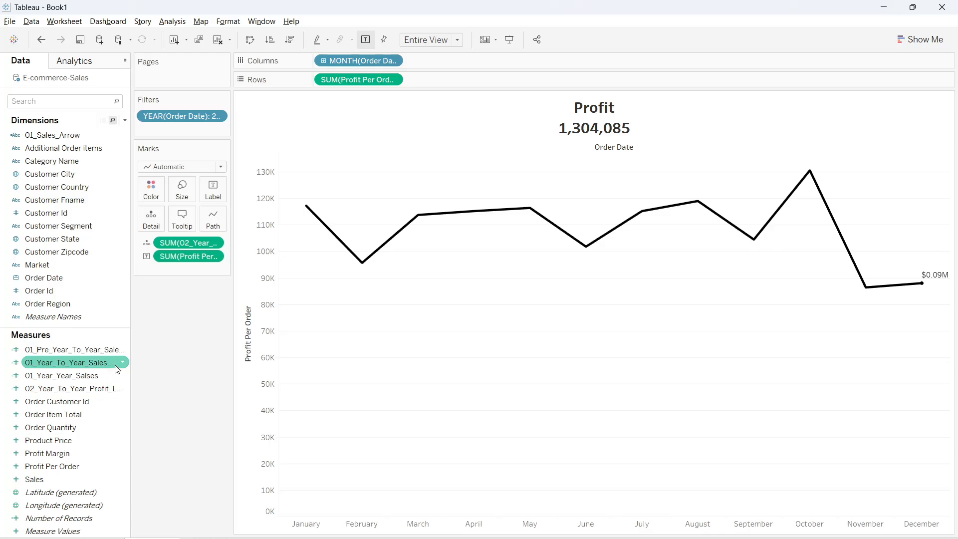
Widen the field list to show full names and duplicate the 01_Pre_Year_To_Year_Sales_LOD measure
{"action": "left_click_drag", "start_coordinate": [131, 348], "coordinate": [179, 348]}
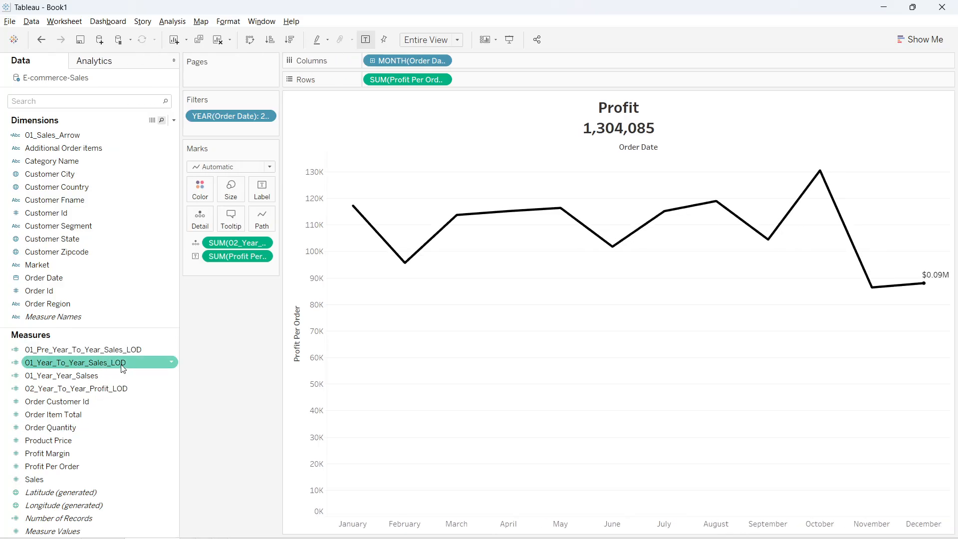
{"action": "right_click", "coordinate": [45, 353]}
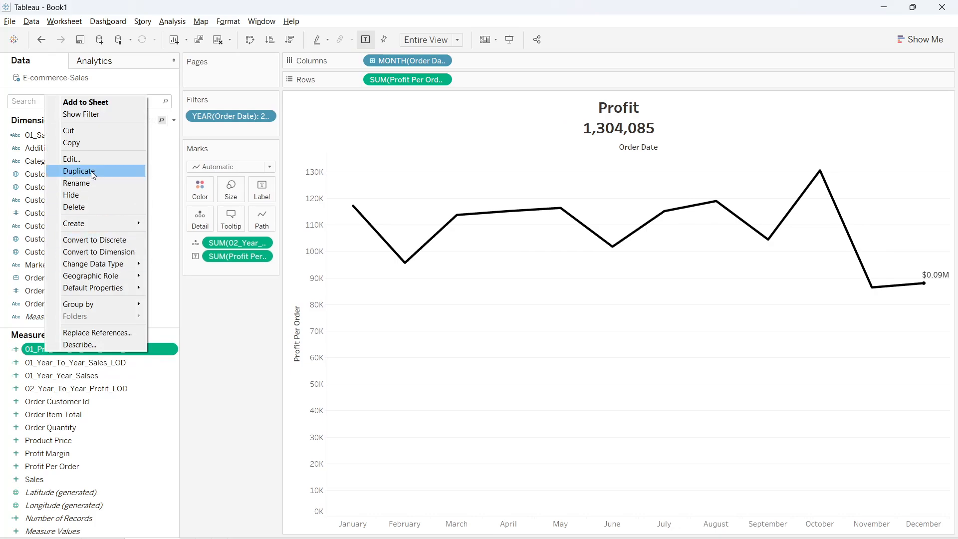
{"action": "left_click", "coordinate": [90, 173]}
Open the copied previous-year sales calculation for editing and rename it 02_Pre_Year_To_Year_Profit_LOD
{"action": "right_click", "coordinate": [131, 359]}
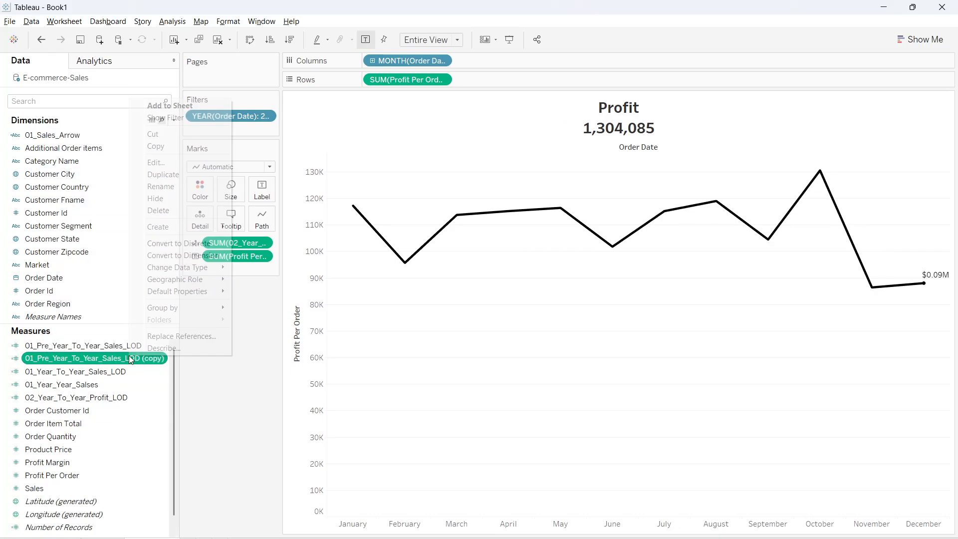
{"action": "left_click", "coordinate": [150, 165]}
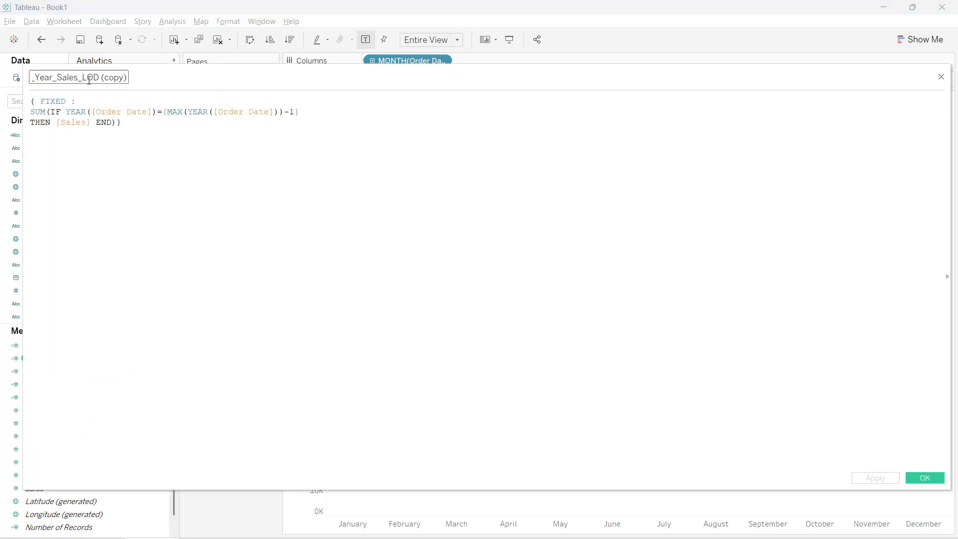
{"action": "left_click_drag", "start_coordinate": [100, 79], "coordinate": [166, 100]}
{"action": "key", "text": "BackSpace"}
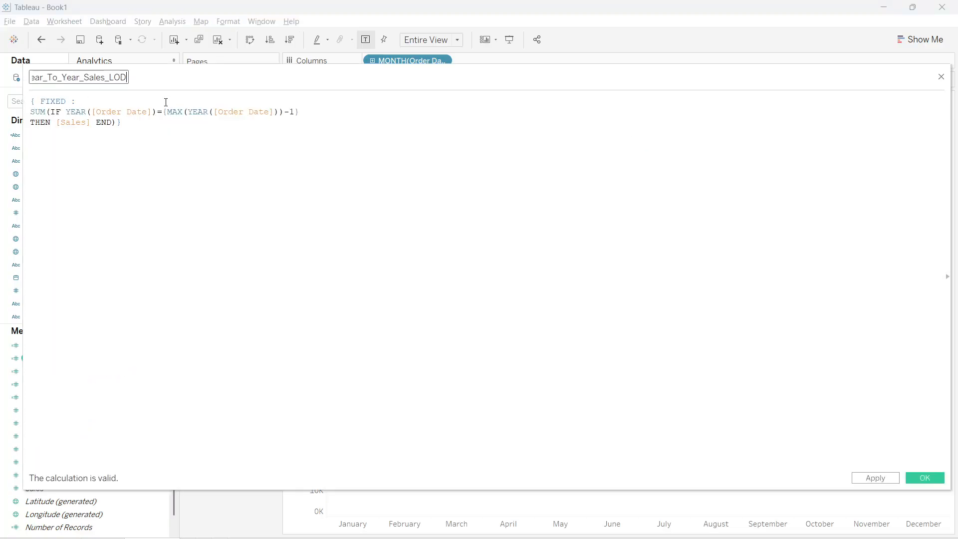
{"action": "key", "text": "Left"}
{"action": "key", "text": "Left"}
{"action": "key", "text": "BackSpace"}
{"action": "key", "text": "BackSpace"}
{"action": "key", "text": "BackSpace"}
{"action": "key", "text": "BackSpace"}
{"action": "key", "text": "BackSpace"}
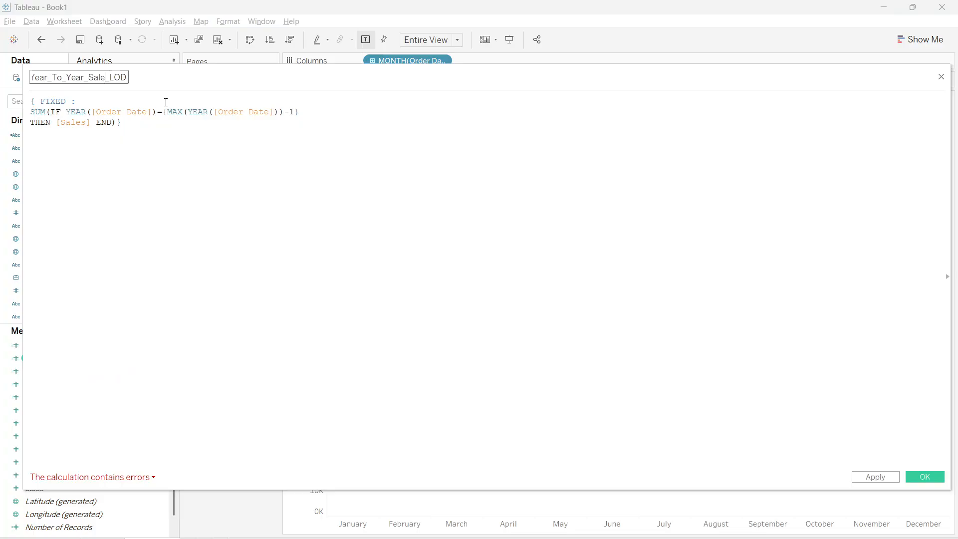
{"action": "type", "text": "Profi"}
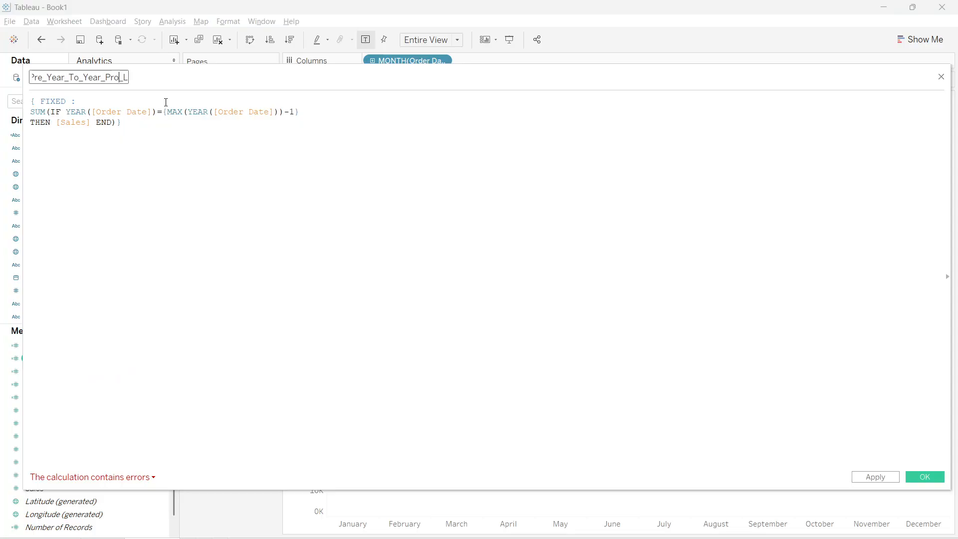
{"action": "type", "text": "t"}
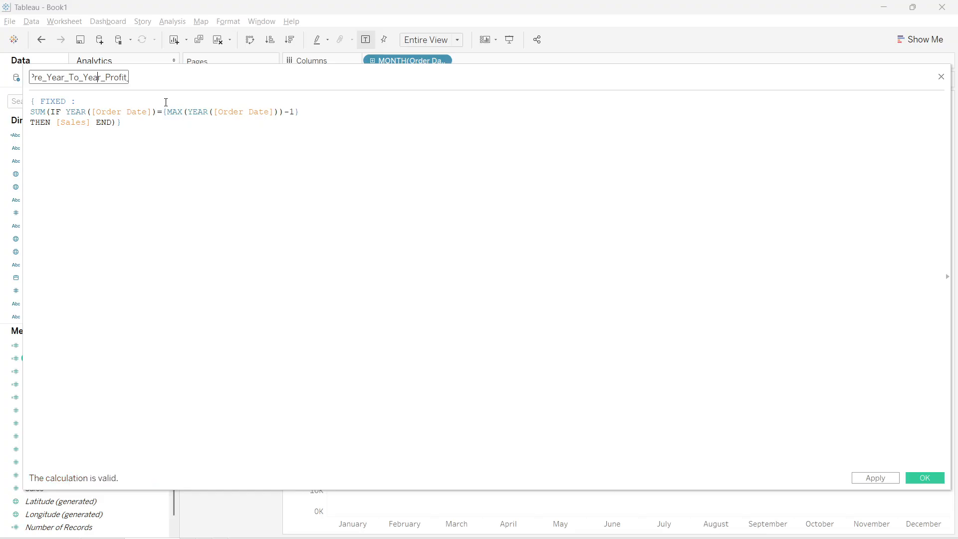
{"action": "key", "text": "Home"}
{"action": "key", "text": "BackSpace"}
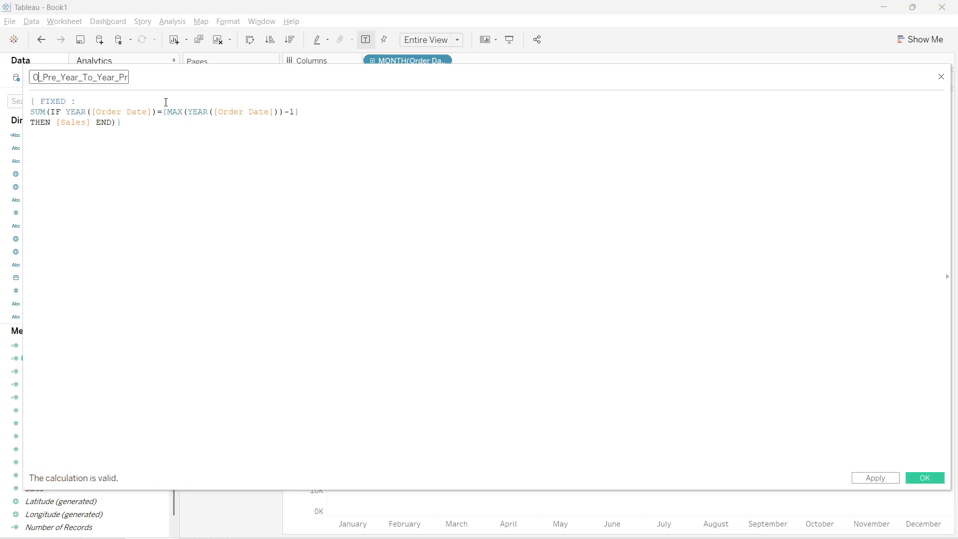
{"action": "type", "text": "2"}
Replace [Sales] with [Profit Per Order] in the 02_Pre_Year_To_Year_Profit_LOD formula and save the calculation
{"action": "scroll", "coordinate": [114, 155], "scroll_direction": "up", "scroll_amount": 5}
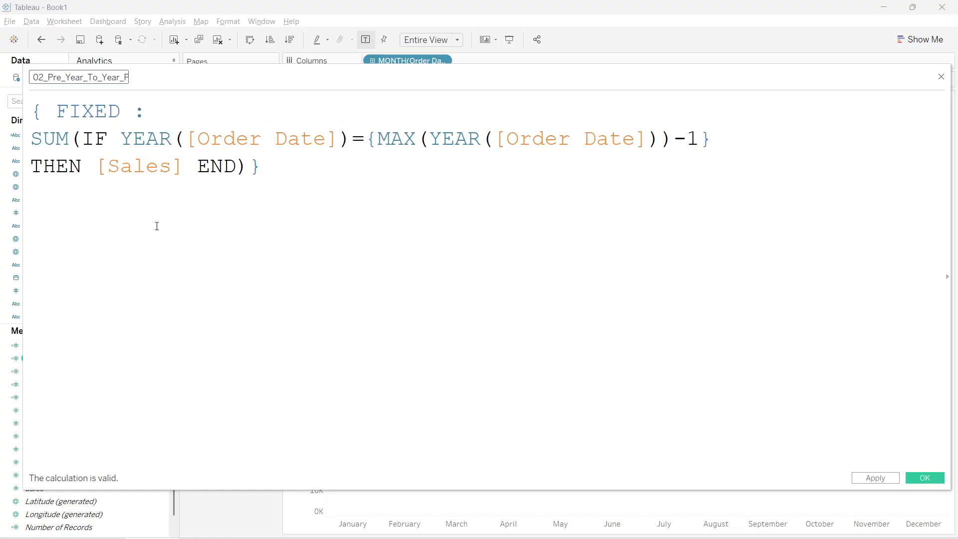
{"action": "left_click", "coordinate": [179, 167]}
{"action": "key", "text": "BackSpace"}
{"action": "key", "text": "BackSpace"}
{"action": "key", "text": "BackSpace"}
{"action": "key", "text": "BackSpace"}
{"action": "key", "text": "BackSpace"}
{"action": "key", "text": "BackSpace"}
{"action": "key", "text": "BackSpace"}
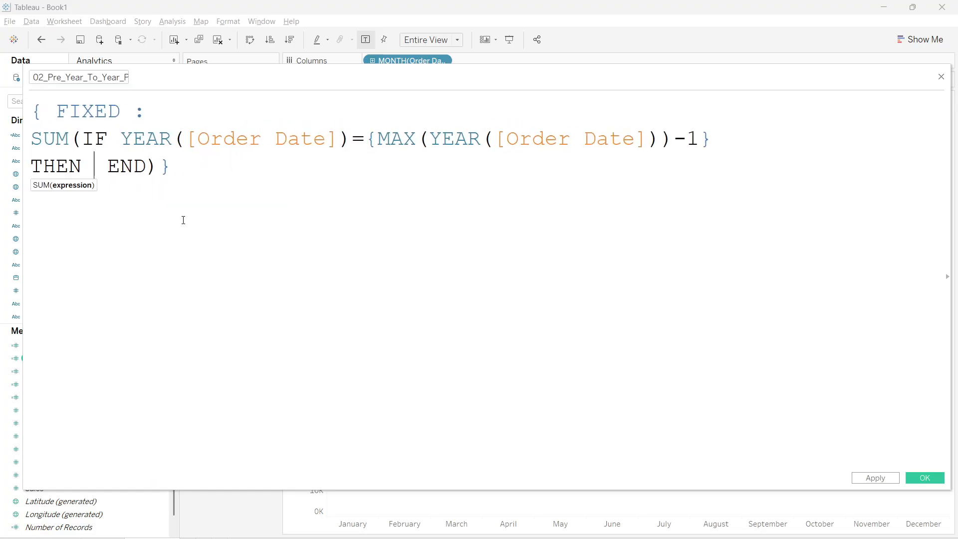
{"action": "type", "text": "pro"}
{"action": "key", "text": "Down"}
{"action": "key", "text": "Down"}
{"action": "key", "text": "Return"}
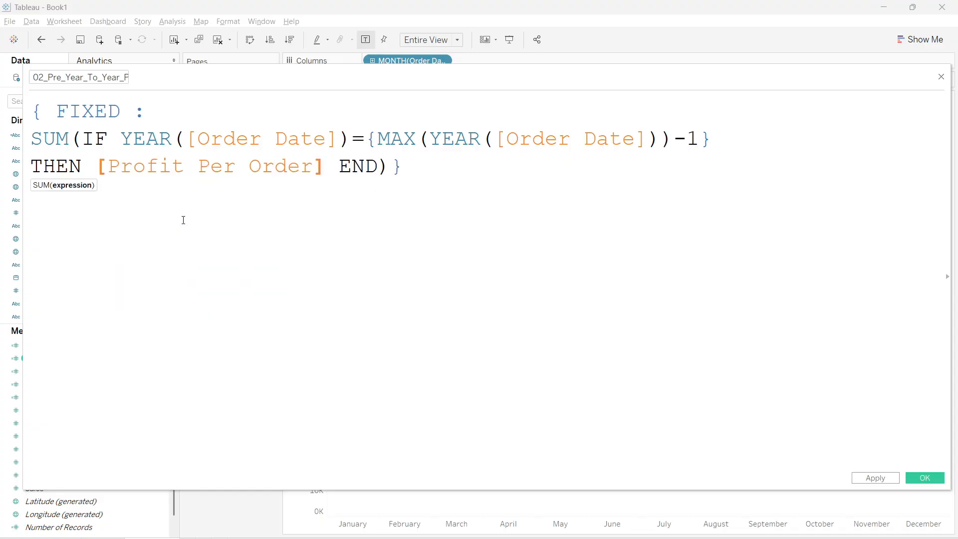
{"action": "left_click", "coordinate": [872, 478]}
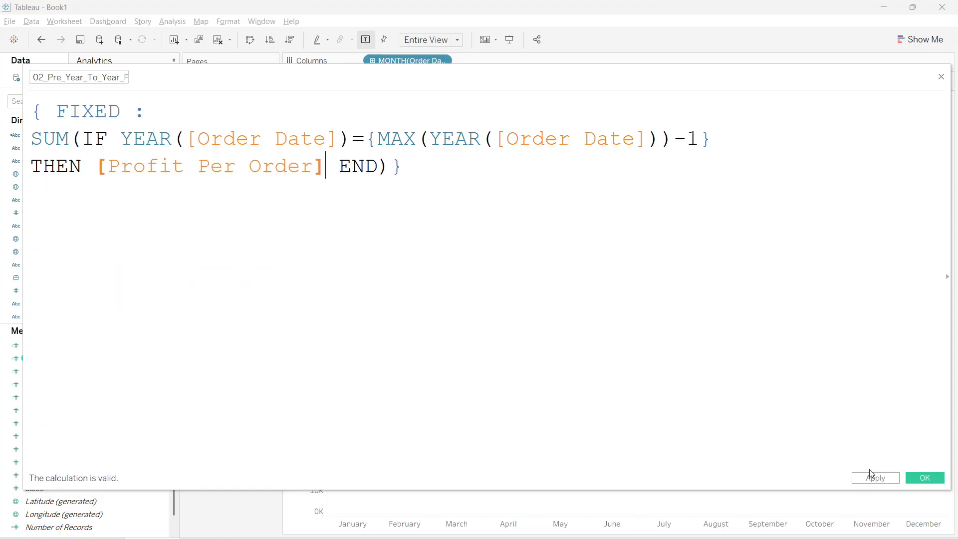
{"action": "left_click", "coordinate": [925, 479]}
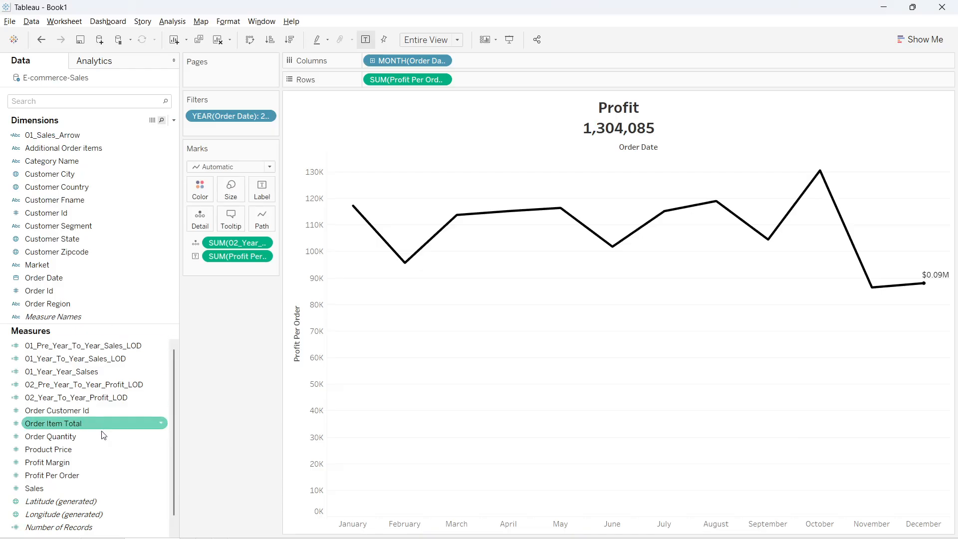
Duplicate the 01_Year_Year_Salses measure and open the copy's formula for editing
{"action": "right_click", "coordinate": [84, 376]}
{"action": "left_click", "coordinate": [117, 191]}
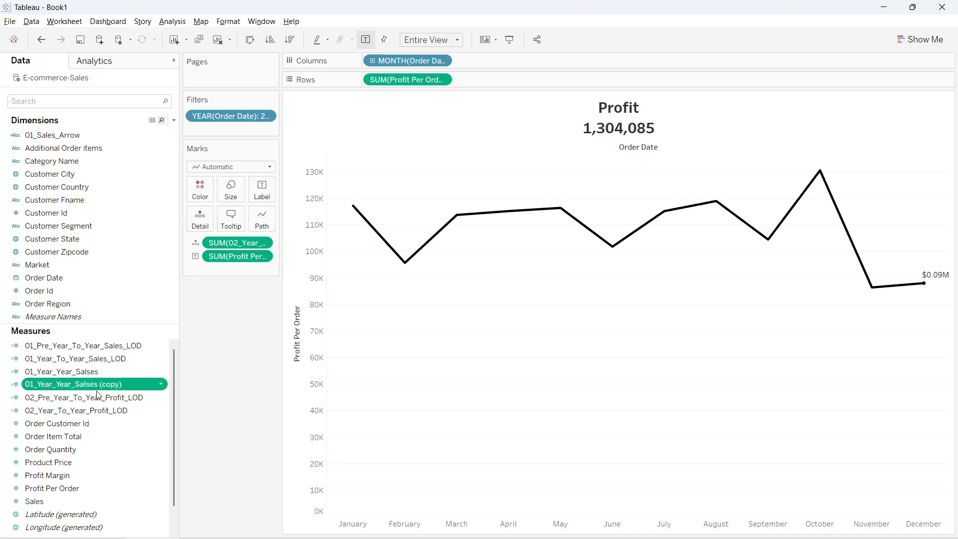
{"action": "right_click", "coordinate": [96, 386]}
{"action": "left_click", "coordinate": [141, 193]}
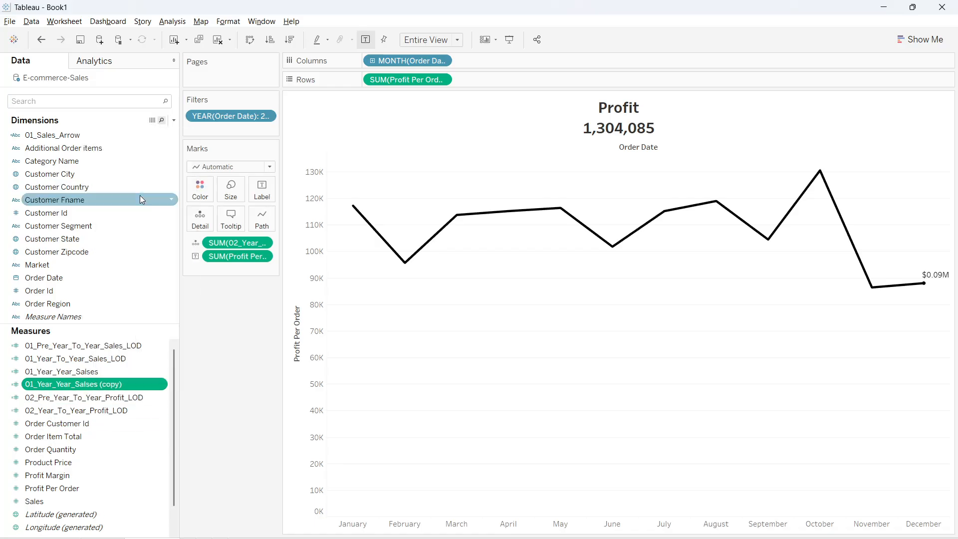
{"action": "scroll", "coordinate": [494, 164], "scroll_direction": "up", "scroll_amount": 5}
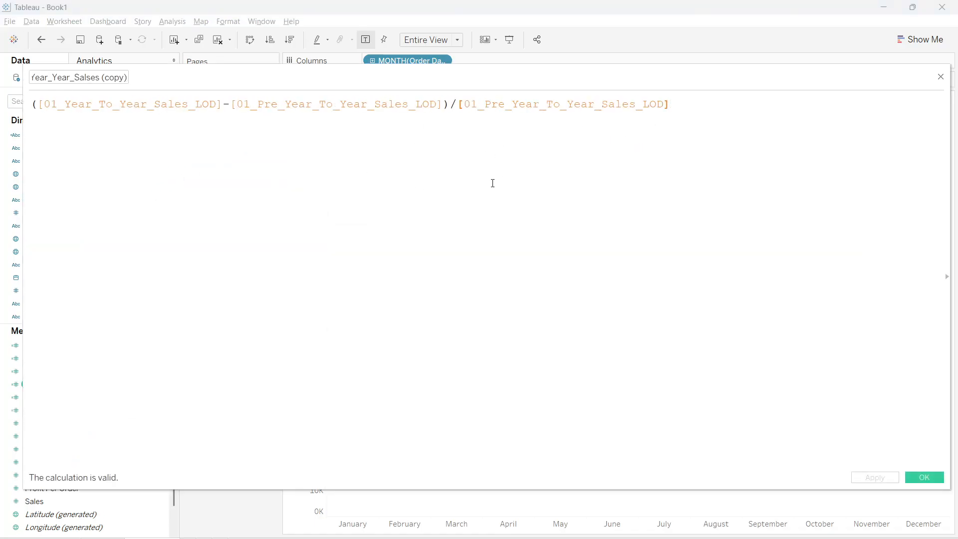
Clear the copied year-over-year formula and rename the calculation 02_Year_Year_Profit
{"action": "key", "text": "ctrl+a"}
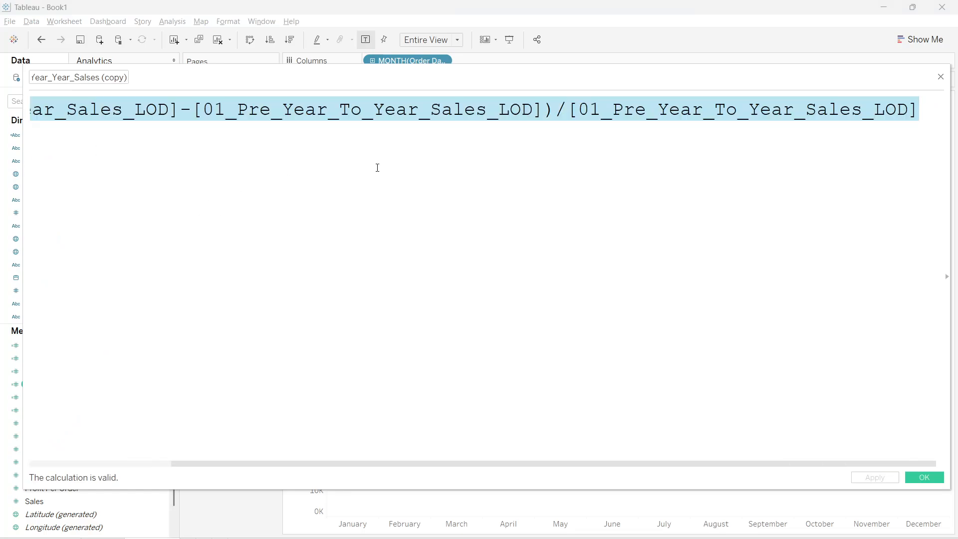
{"action": "key", "text": "Delete"}
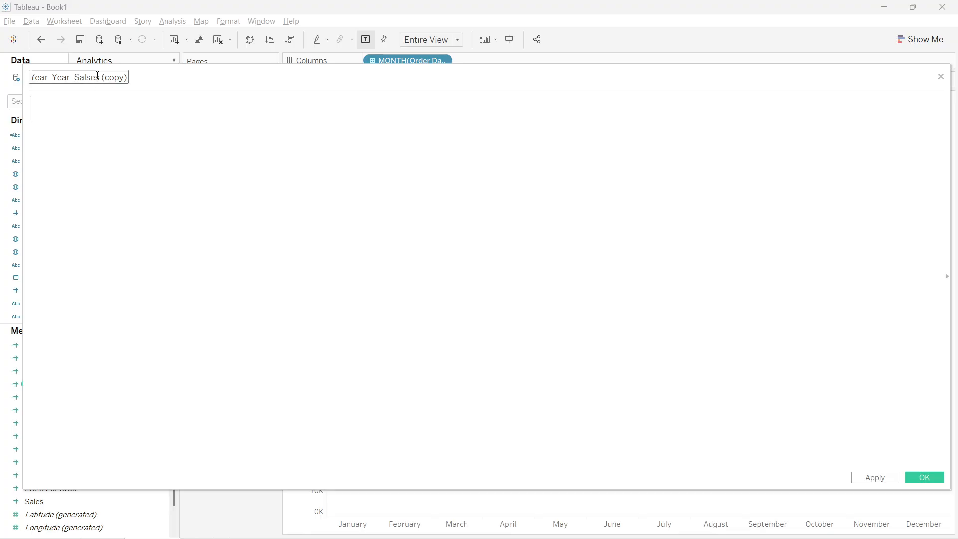
{"action": "left_click_drag", "start_coordinate": [100, 77], "coordinate": [265, 100]}
{"action": "key", "text": "BackSpace"}
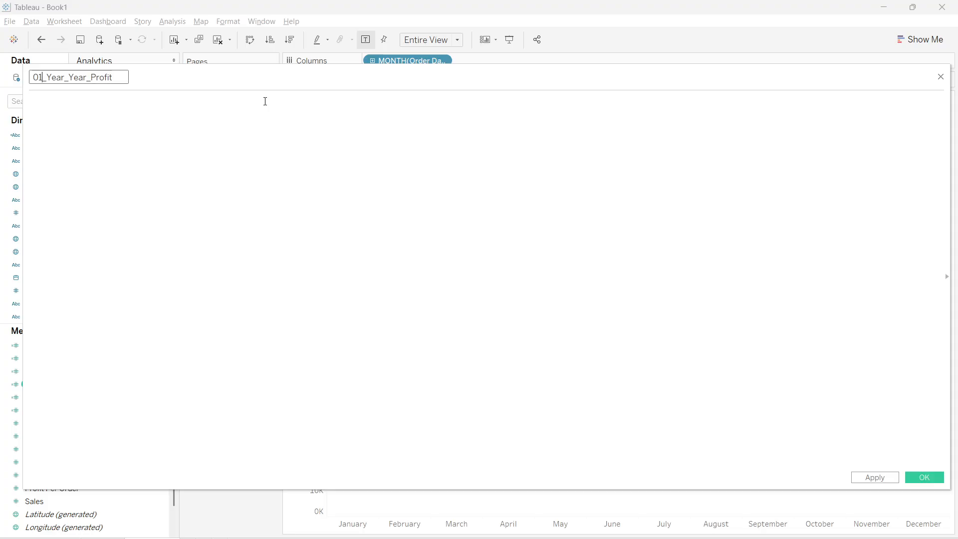
{"action": "key", "text": "BackSpace"}
{"action": "type", "text": "2"}
{"action": "left_click", "coordinate": [246, 182]}
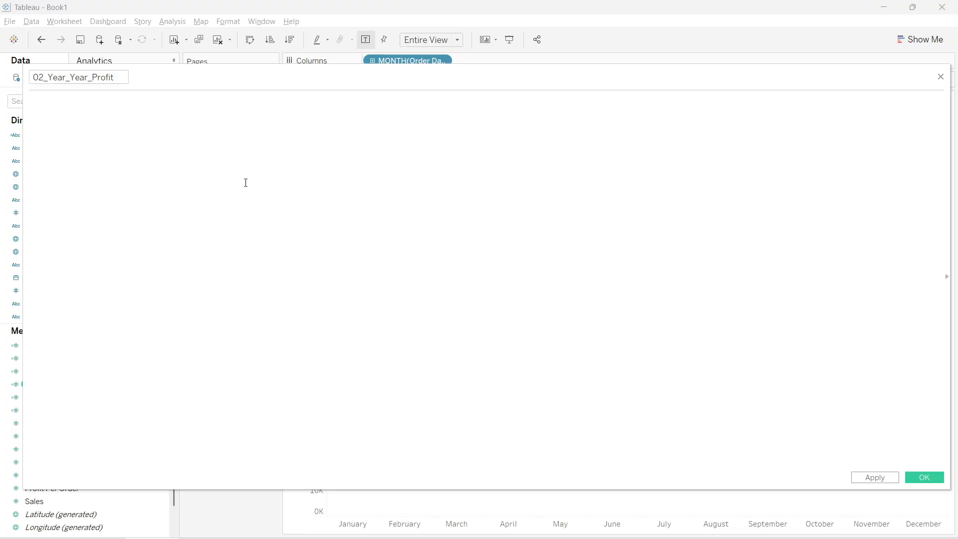
Enter the parenthesised difference ([02_Year_To_Year_Profit_LOD]-[02_Pre_Year_To_Year_Profit_LOD]) as the formula
{"action": "type", "text": "()"}
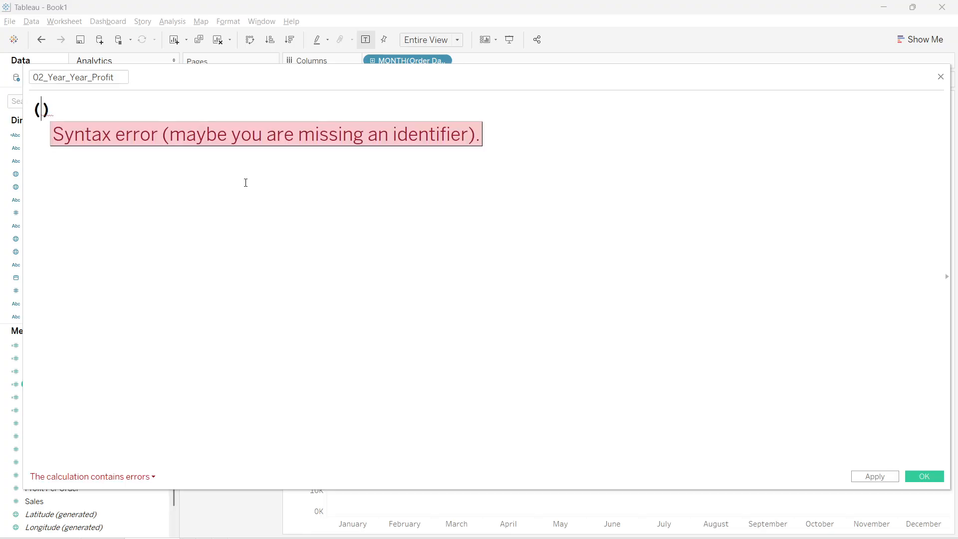
{"action": "key", "text": "Left"}
{"action": "type", "text": "02"}
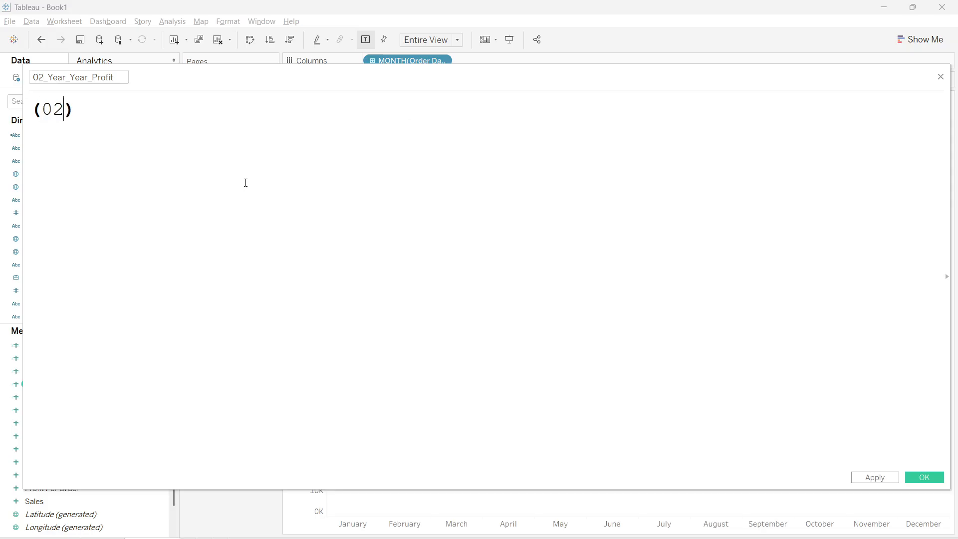
{"action": "type", "text": "_"}
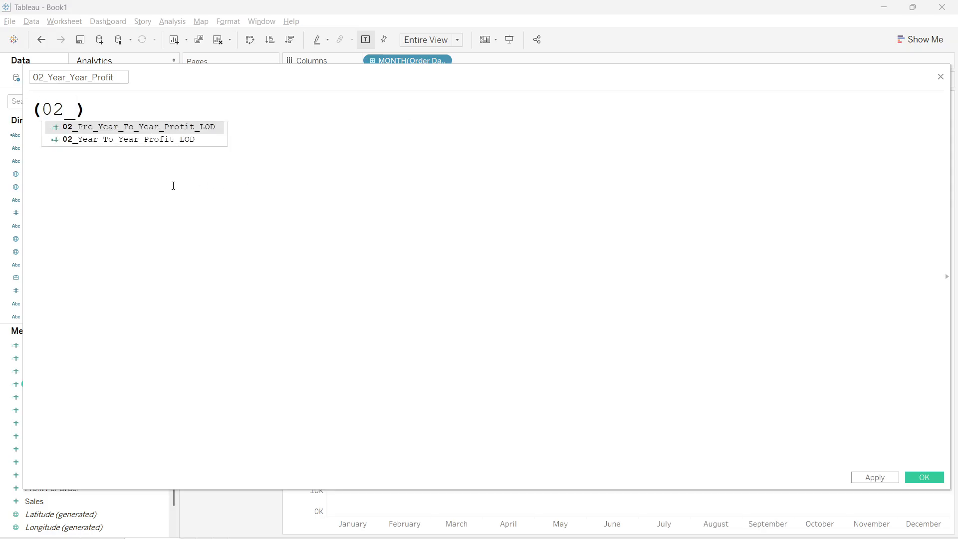
{"action": "left_click", "coordinate": [99, 140]}
{"action": "type", "text": "-"}
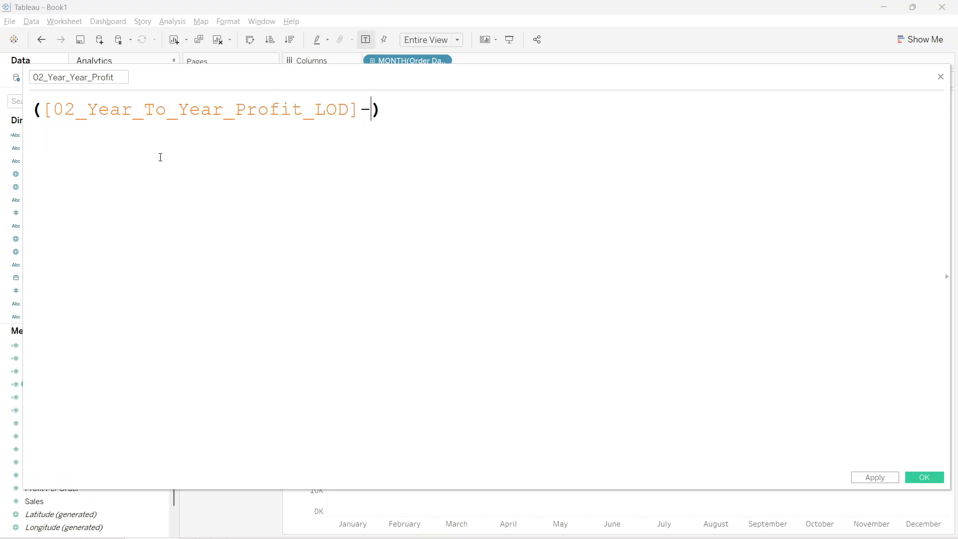
{"action": "type", "text": "02_"}
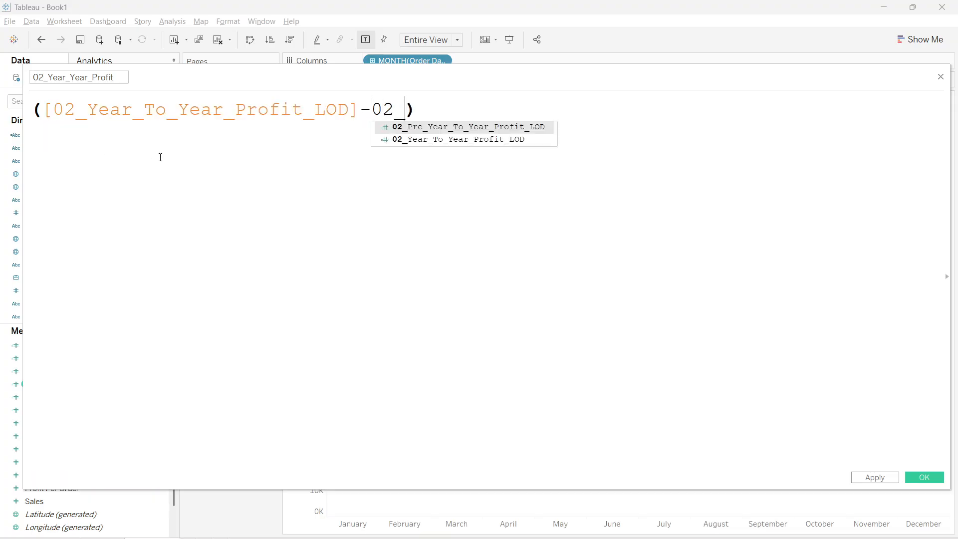
{"action": "key", "text": "Return"}
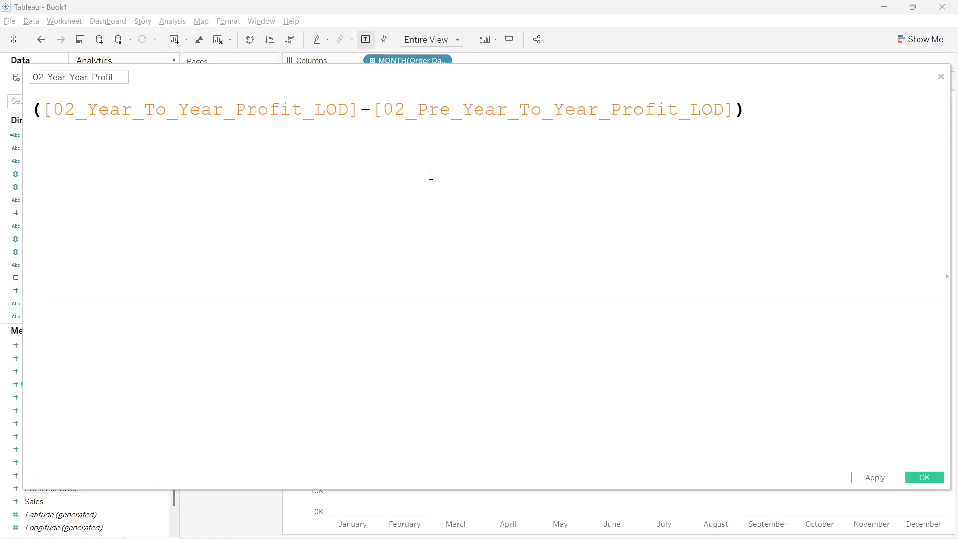
Divide the difference by [02_Pre_Year_To_Year_Profit_LOD] and save the 02_Year_Year_Profit calculation
{"action": "key", "text": "Right"}
{"action": "type", "text": "/02_"}
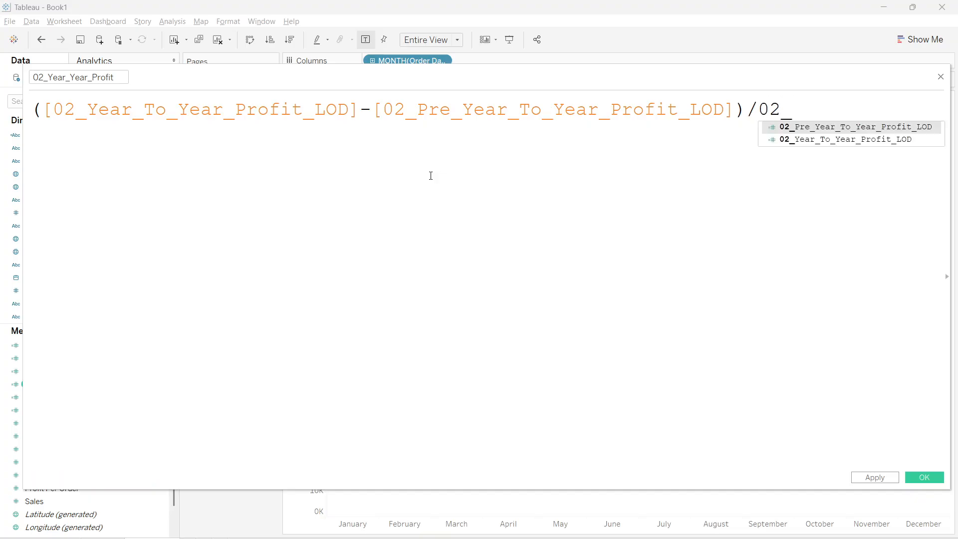
{"action": "left_click", "coordinate": [831, 130]}
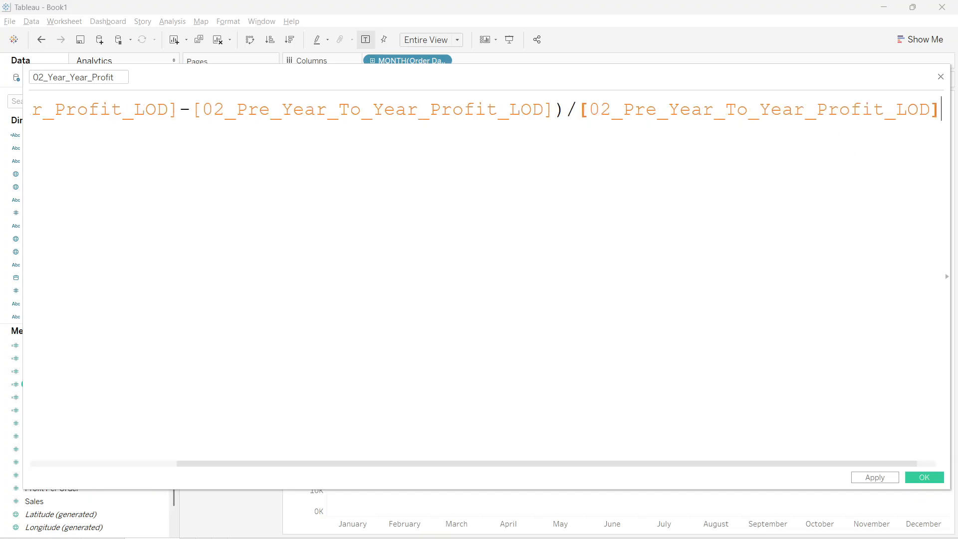
{"action": "left_click", "coordinate": [875, 478]}
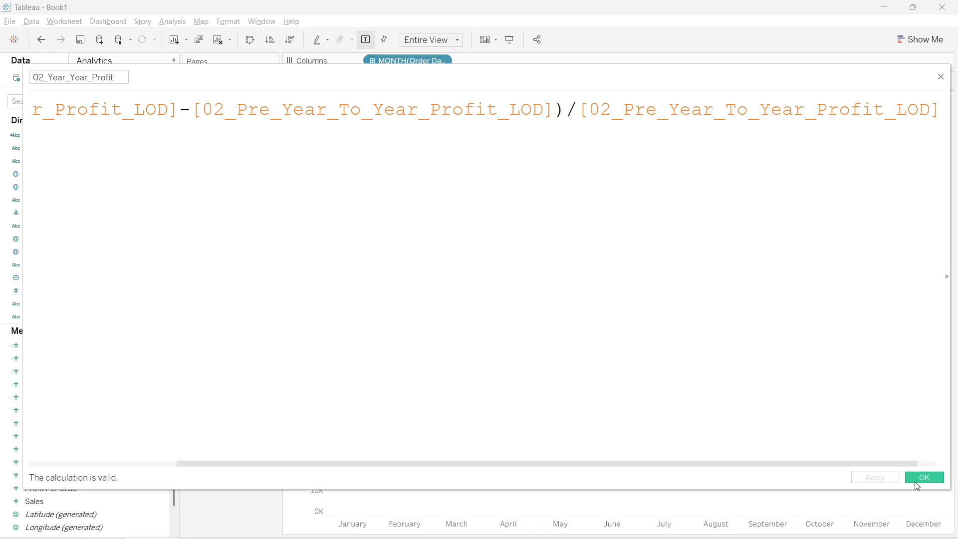
{"action": "left_click", "coordinate": [916, 480]}
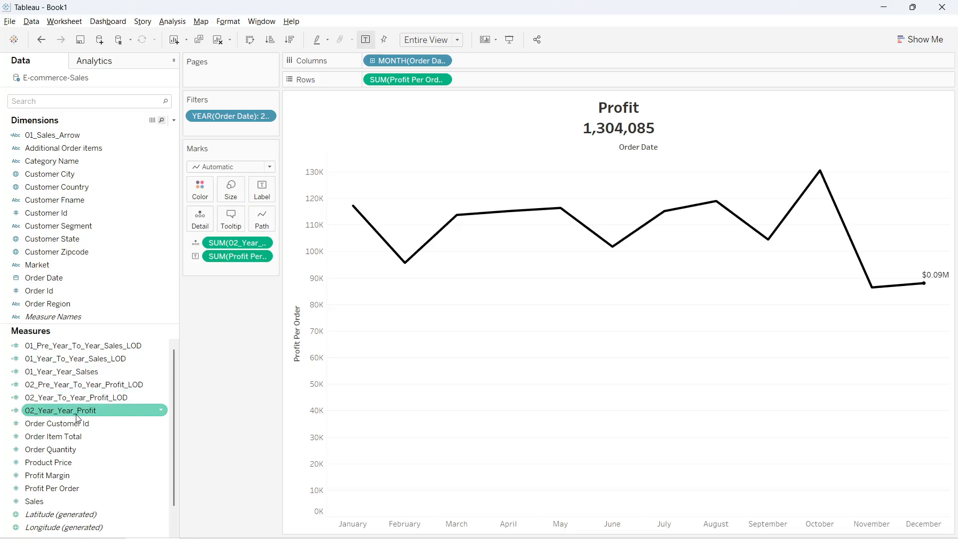
Add 02_Year_Year_Profit to the marks as detail and insert it, followed by "PY", on the chart title's third line
{"action": "left_click_drag", "start_coordinate": [73, 412], "coordinate": [191, 225]}
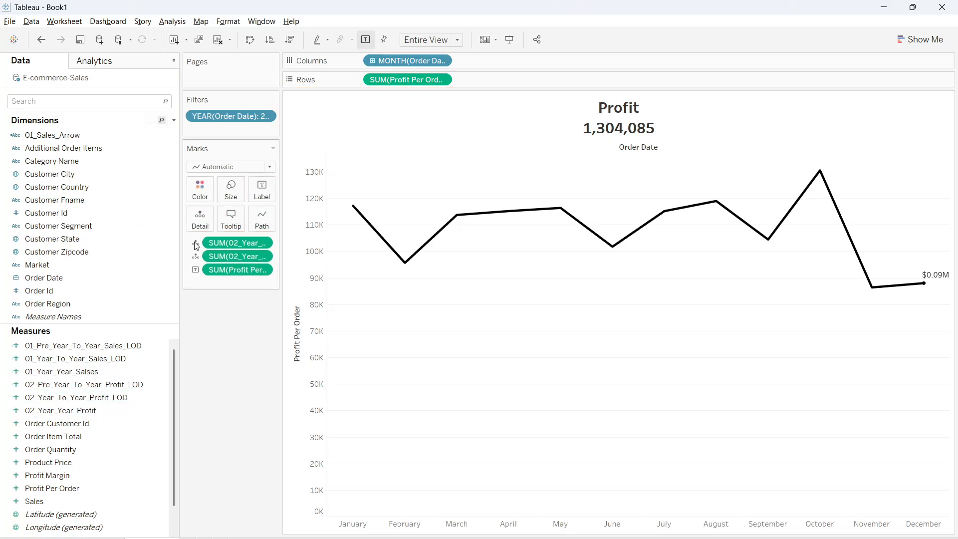
{"action": "double_click", "coordinate": [642, 126]}
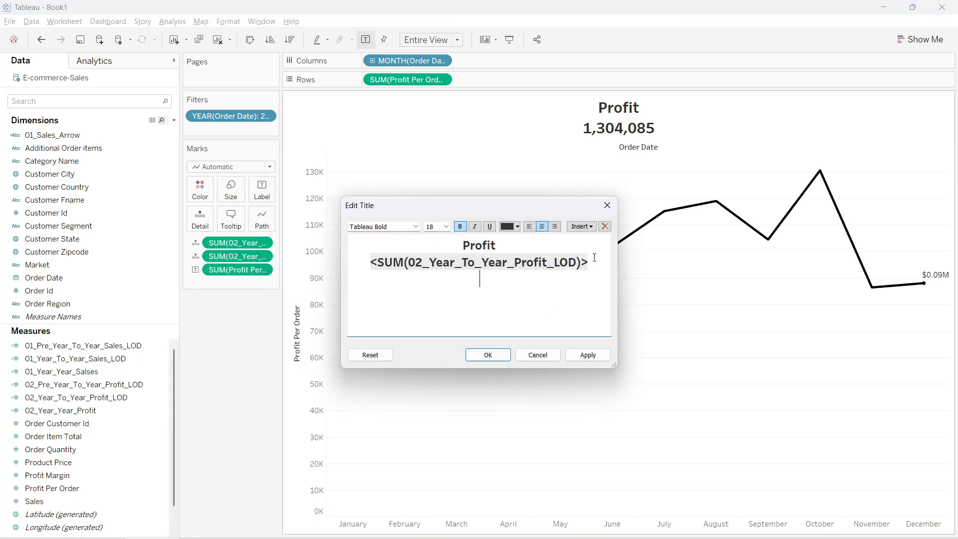
{"action": "left_click", "coordinate": [581, 226]}
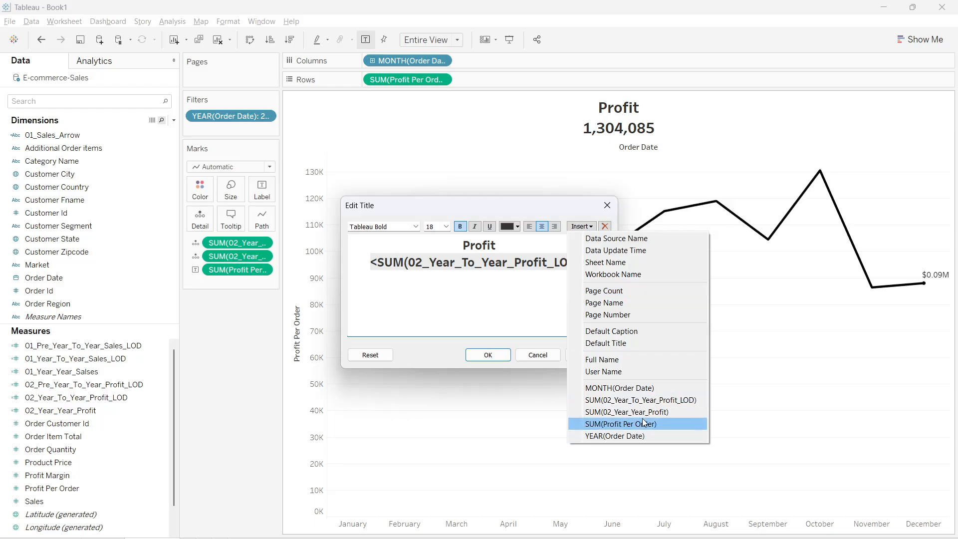
{"action": "left_click", "coordinate": [604, 412]}
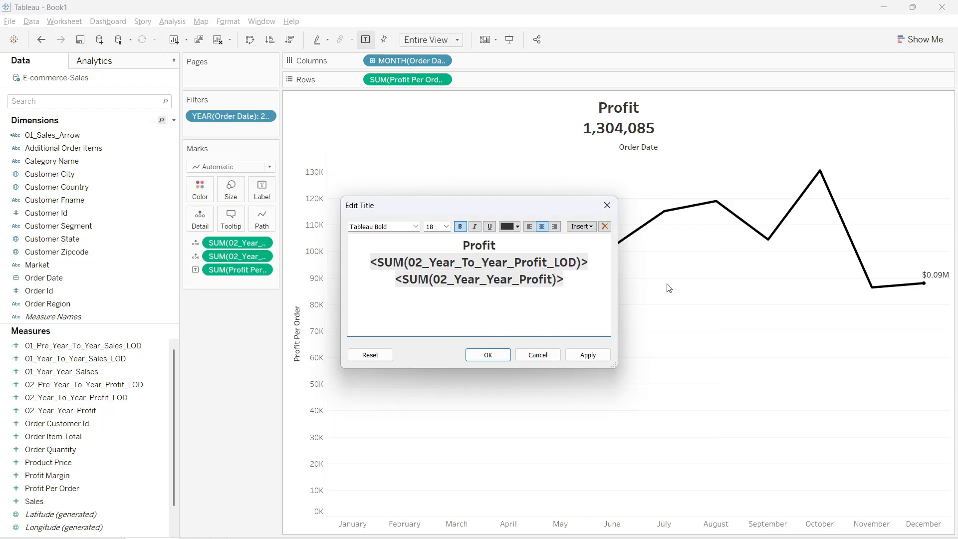
{"action": "type", "text": "PY"}
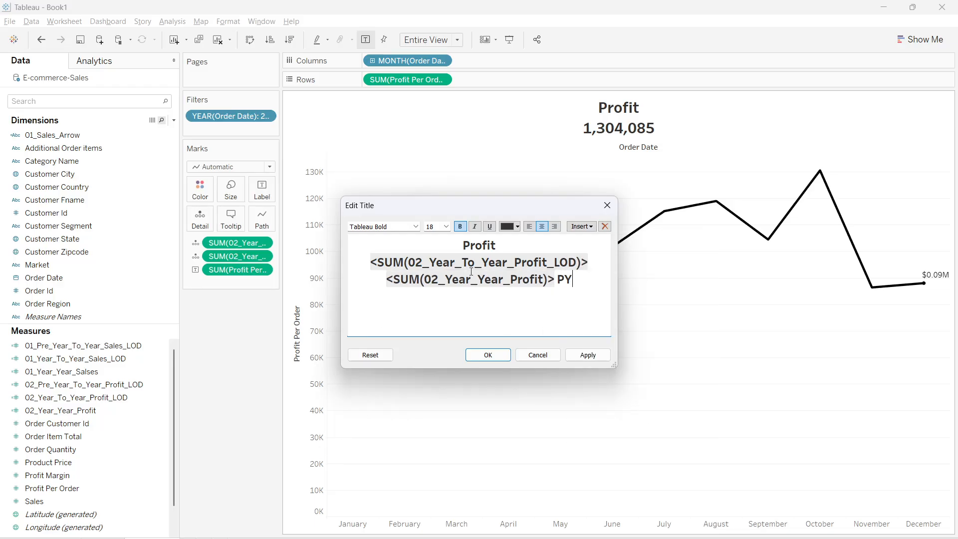
{"action": "left_click", "coordinate": [398, 288]}
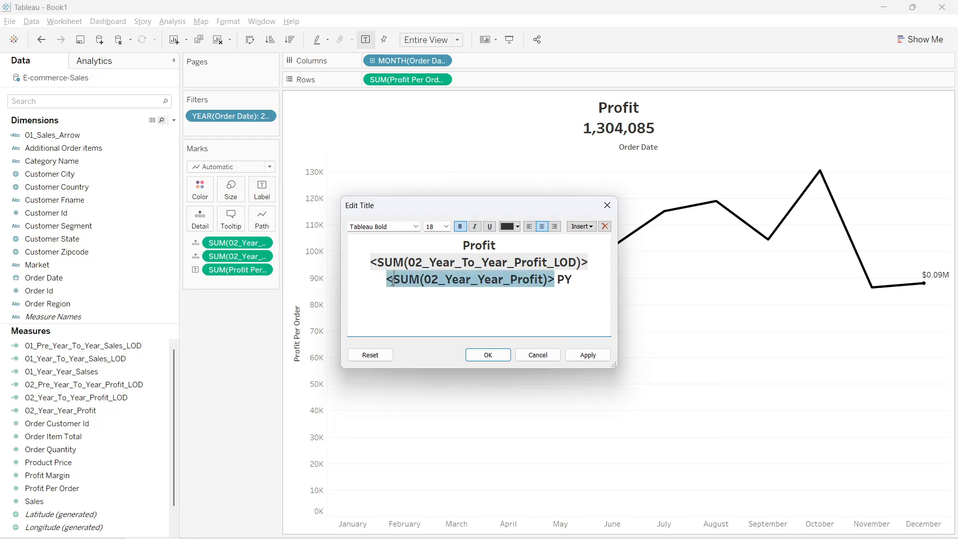
{"action": "left_click", "coordinate": [569, 355]}
{"action": "left_click", "coordinate": [507, 358]}
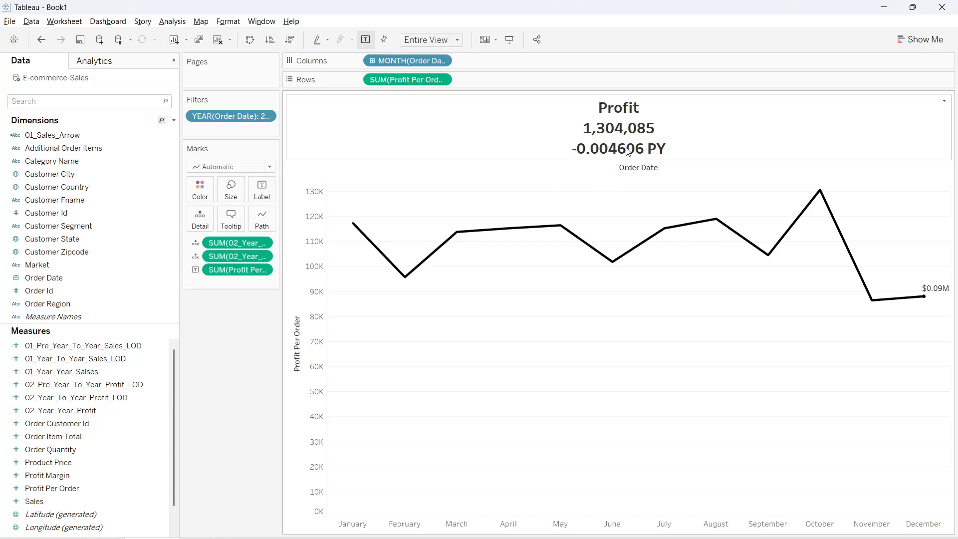
Format the SUM(02_Year_Year_Profit) numbers as a percentage
{"action": "right_click", "coordinate": [221, 259]}
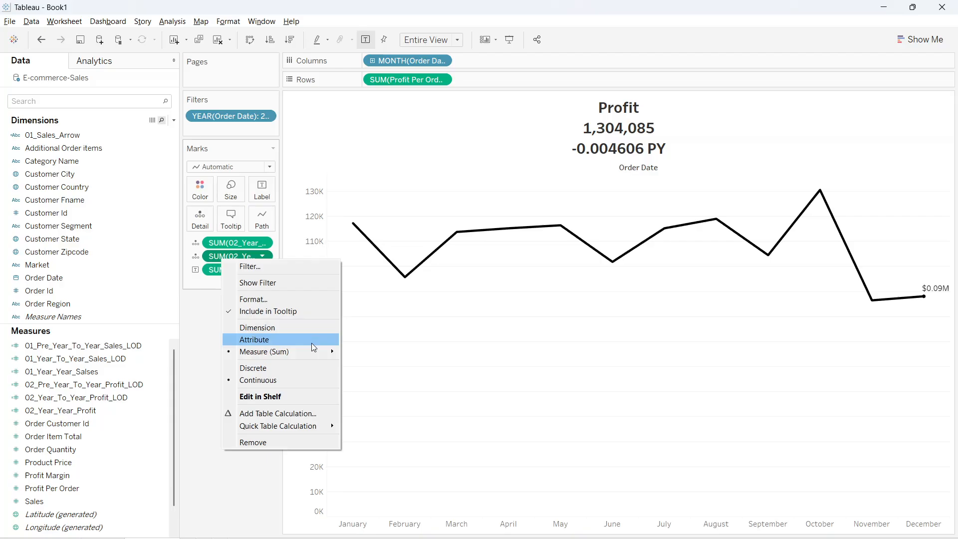
{"action": "left_click", "coordinate": [270, 299]}
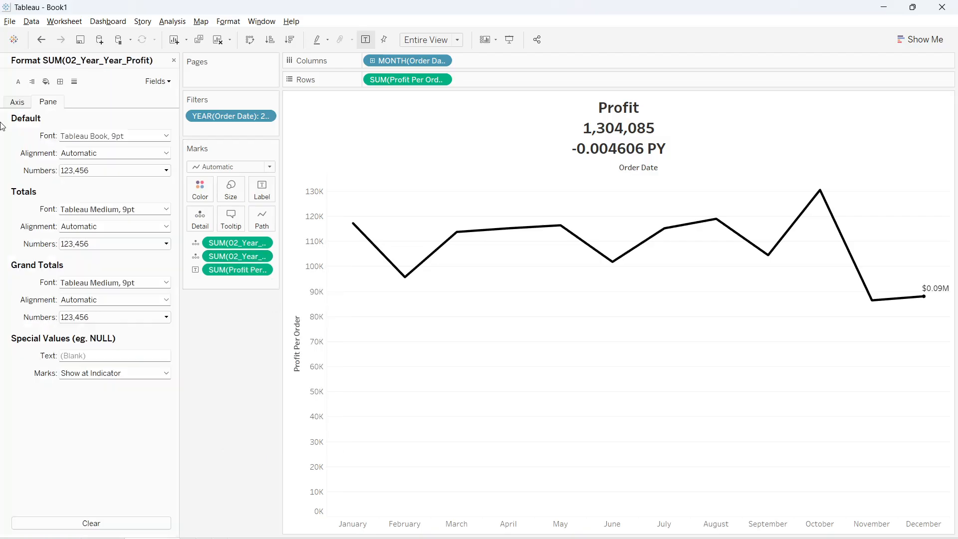
{"action": "left_click", "coordinate": [96, 171]}
{"action": "left_click", "coordinate": [116, 240]}
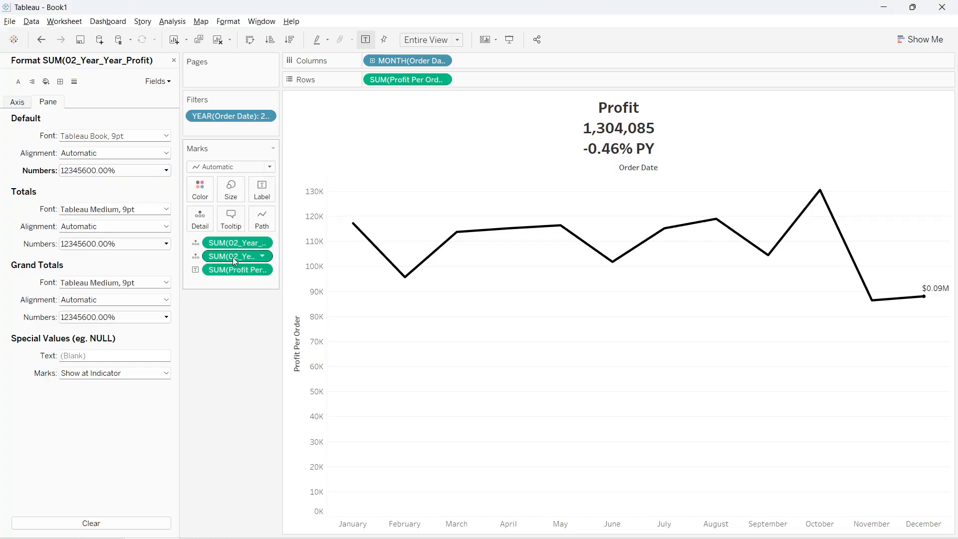
Format the SUM(02_Year_To_Year_Profit_LOD) numbers as custom currency in Millions (M), and close the formatting options
{"action": "left_click", "coordinate": [235, 243]}
{"action": "left_click", "coordinate": [82, 170]}
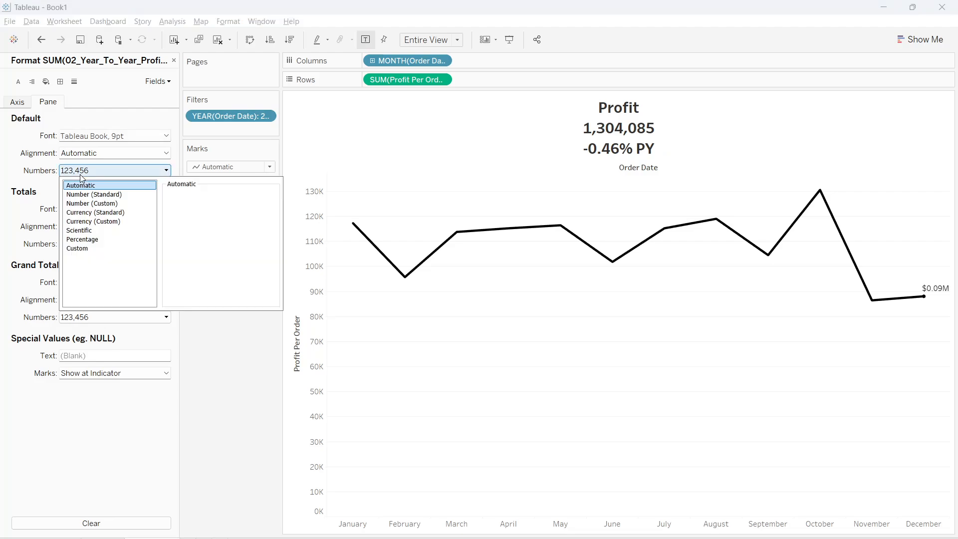
{"action": "left_click", "coordinate": [93, 221]}
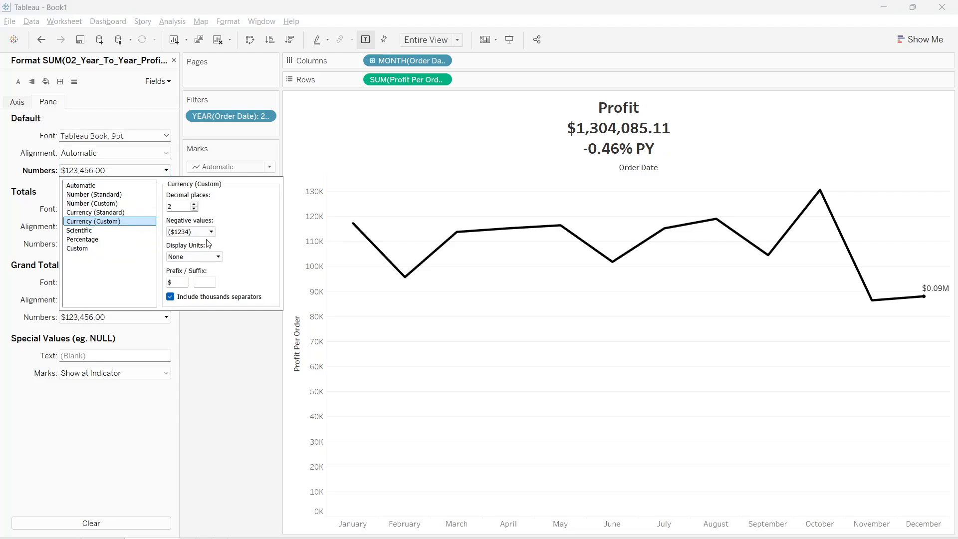
{"action": "left_click", "coordinate": [200, 256]}
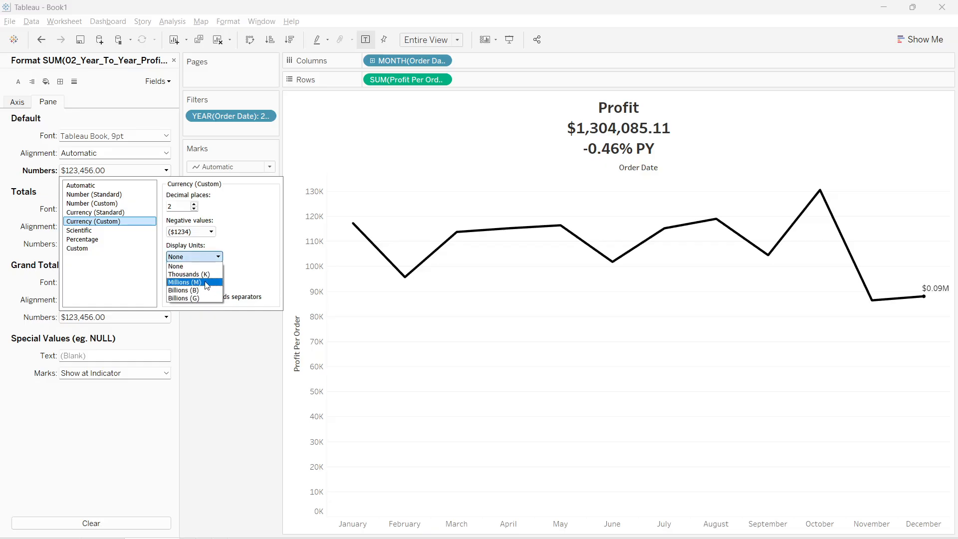
{"action": "left_click", "coordinate": [189, 280]}
{"action": "left_click", "coordinate": [212, 348]}
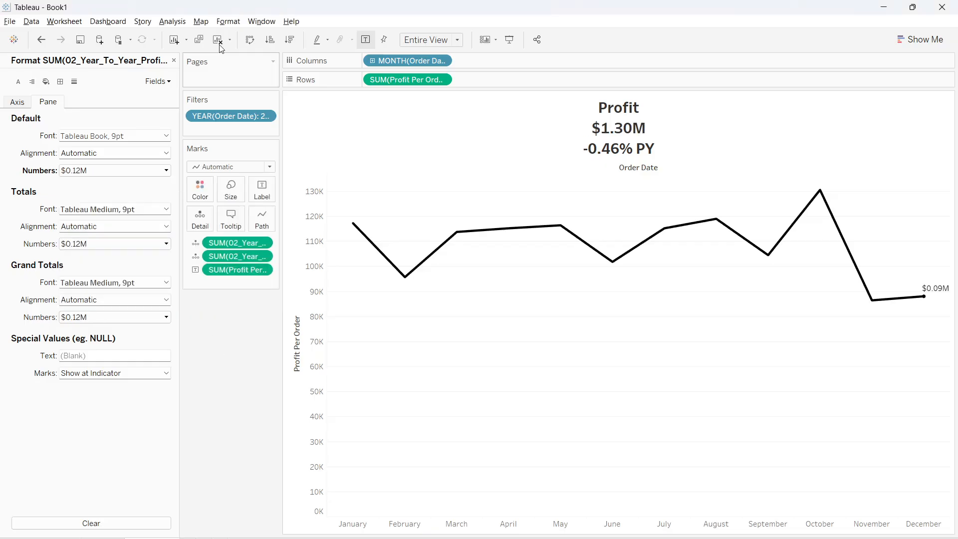
{"action": "left_click", "coordinate": [174, 61]}
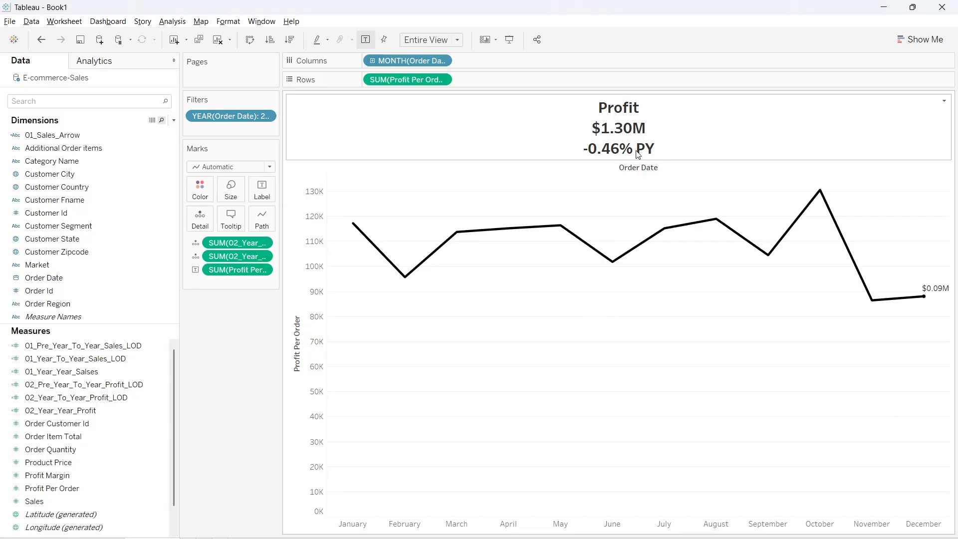
Duplicate the 01_Sales_Arrow dimension and open the copy's formula for editing
{"action": "right_click", "coordinate": [59, 137]}
{"action": "left_click", "coordinate": [120, 217]}
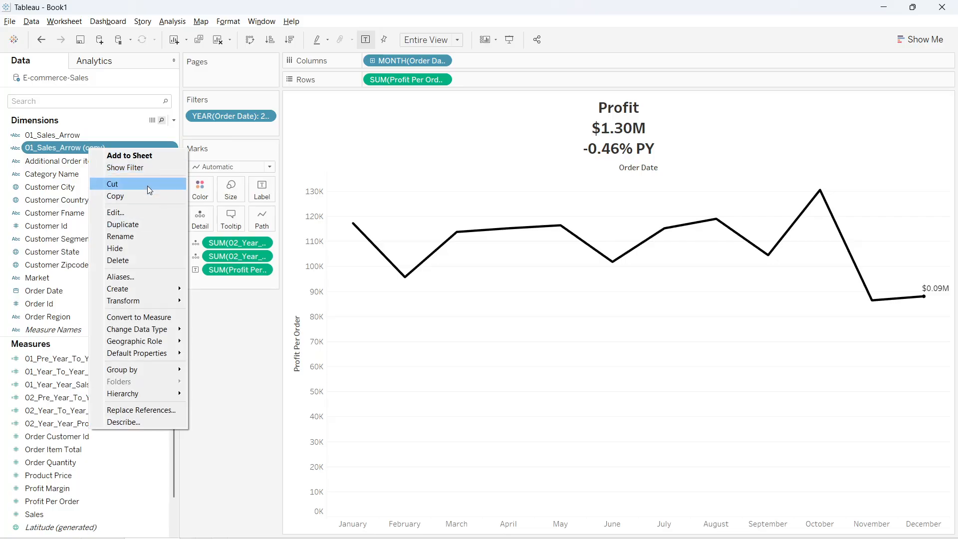
{"action": "left_click", "coordinate": [141, 212]}
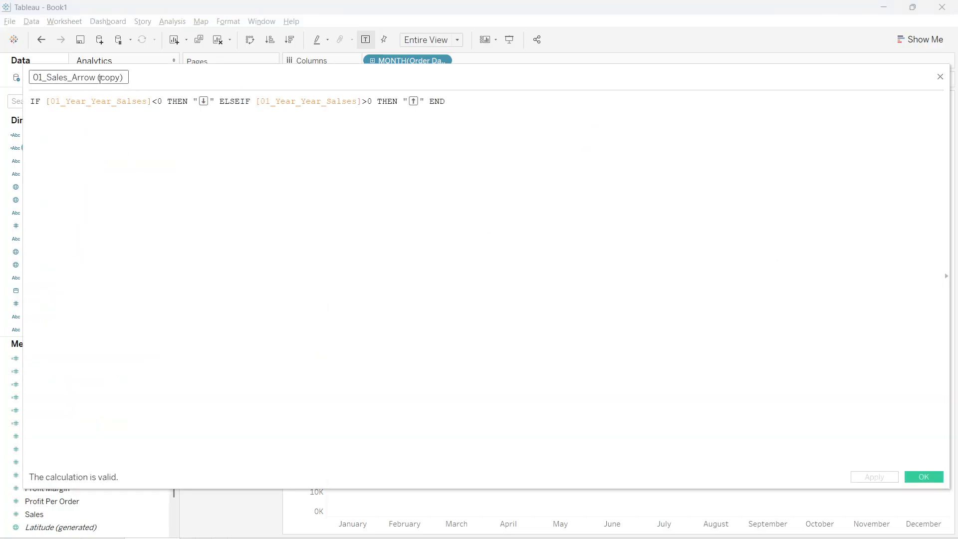
Rename the copied arrow calculation 02_Profit_Arrow
{"action": "left_click_drag", "start_coordinate": [96, 78], "coordinate": [254, 78]}
{"action": "key", "text": "BackSpace"}
{"action": "key", "text": "Left"}
{"action": "key", "text": "Left"}
{"action": "key", "text": "Left"}
{"action": "key", "text": "Left"}
{"action": "key", "text": "Left"}
{"action": "key", "text": "Left"}
{"action": "key", "text": "BackSpace"}
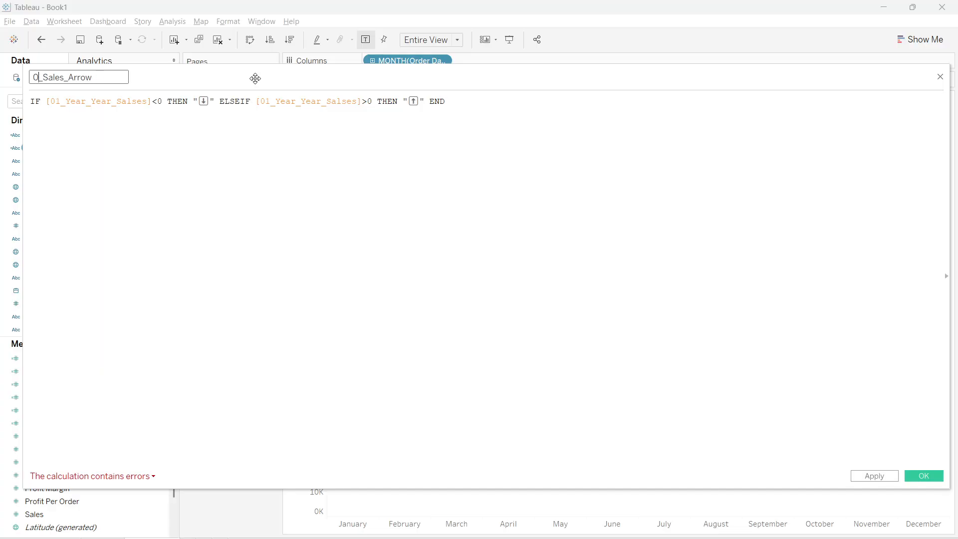
{"action": "type", "text": "2"}
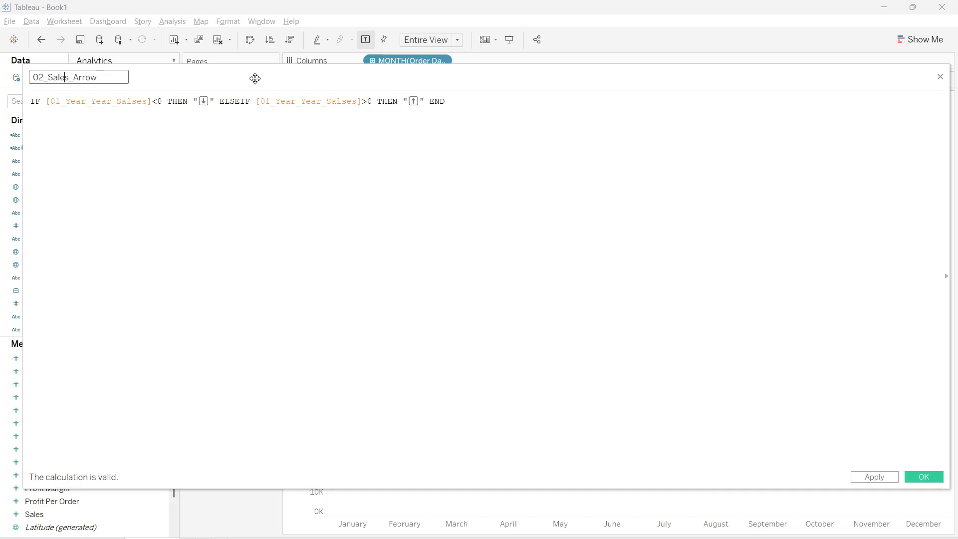
{"action": "key", "text": "BackSpace"}
{"action": "key", "text": "BackSpace"}
{"action": "key", "text": "BackSpace"}
{"action": "key", "text": "BackSpace"}
{"action": "key", "text": "BackSpace"}
{"action": "type", "text": "Profit"}
Replace the field in the formula's less-than-zero condition with [02_Year_Year_Profit]
{"action": "left_click", "coordinate": [316, 178]}
{"action": "scroll", "coordinate": [313, 171], "scroll_direction": "up", "scroll_amount": 5}
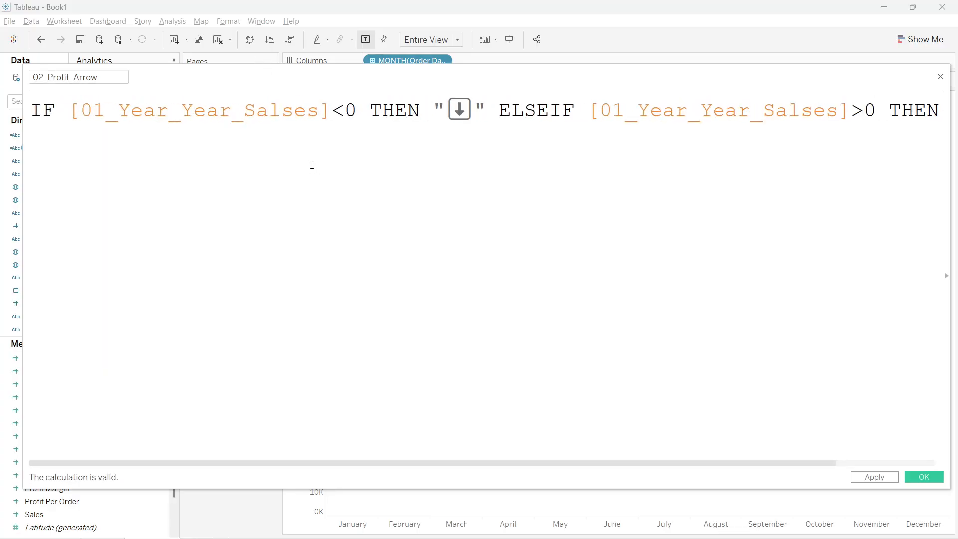
{"action": "left_click", "coordinate": [333, 114]}
{"action": "key", "text": "BackSpace"}
{"action": "key", "text": "BackSpace"}
{"action": "key", "text": "BackSpace"}
{"action": "key", "text": "BackSpace"}
{"action": "key", "text": "BackSpace"}
{"action": "key", "text": "BackSpace"}
{"action": "key", "text": "BackSpace"}
{"action": "key", "text": "BackSpace"}
{"action": "key", "text": "BackSpace"}
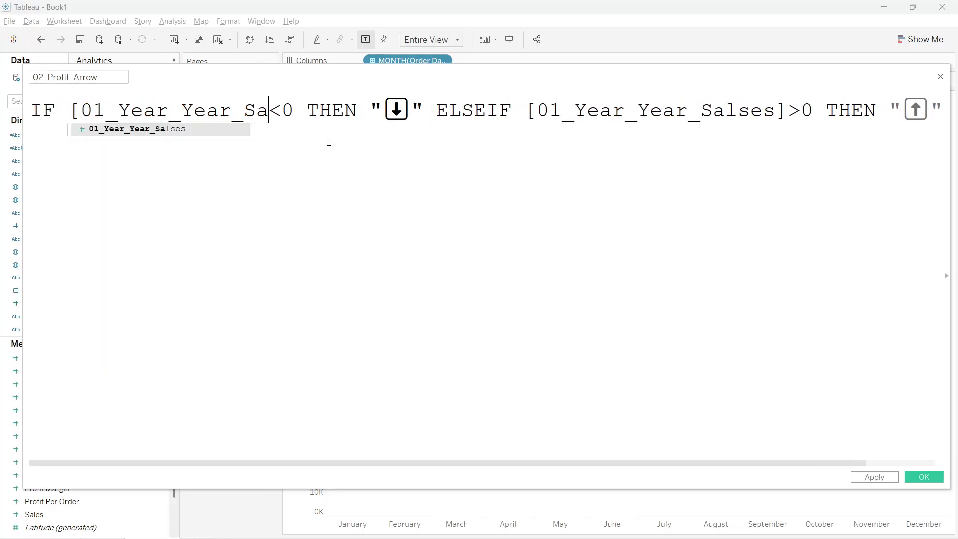
{"action": "key", "text": "BackSpace"}
{"action": "key", "text": "BackSpace"}
{"action": "key", "text": "BackSpace"}
{"action": "key", "text": "BackSpace"}
{"action": "key", "text": "BackSpace"}
{"action": "key", "text": "BackSpace"}
{"action": "key", "text": "BackSpace"}
{"action": "key", "text": "BackSpace"}
{"action": "key", "text": "BackSpace"}
{"action": "key", "text": "BackSpace"}
{"action": "key", "text": "BackSpace"}
{"action": "key", "text": "BackSpace"}
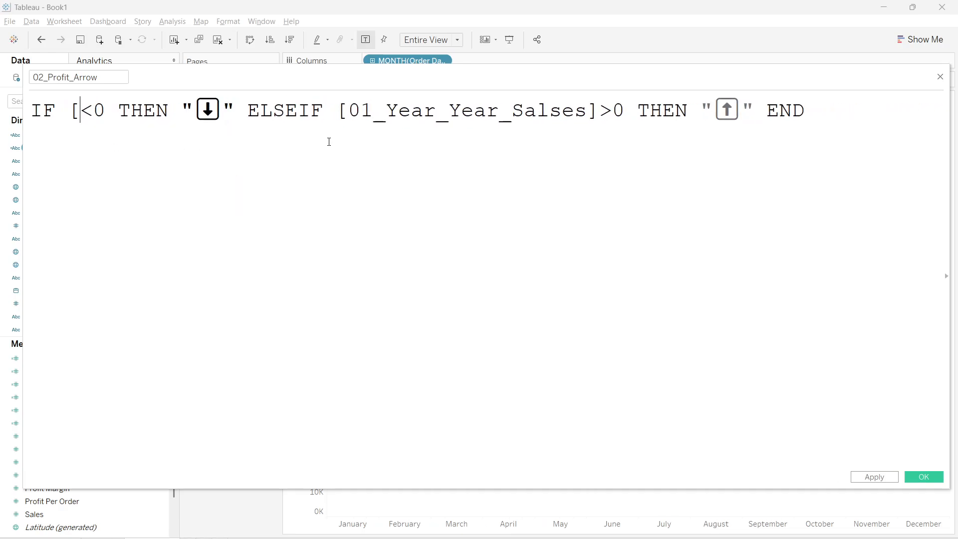
{"action": "type", "text": "02_"}
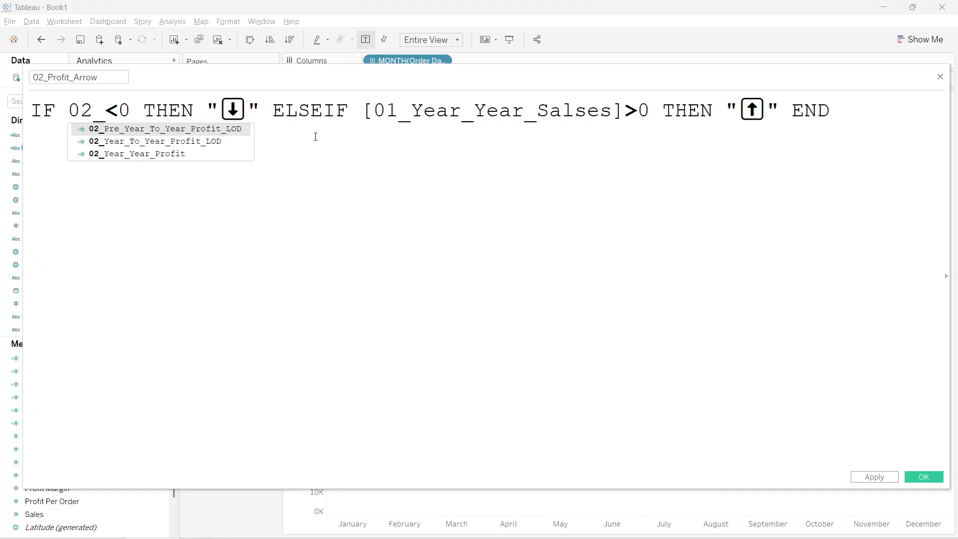
{"action": "left_click", "coordinate": [150, 154]}
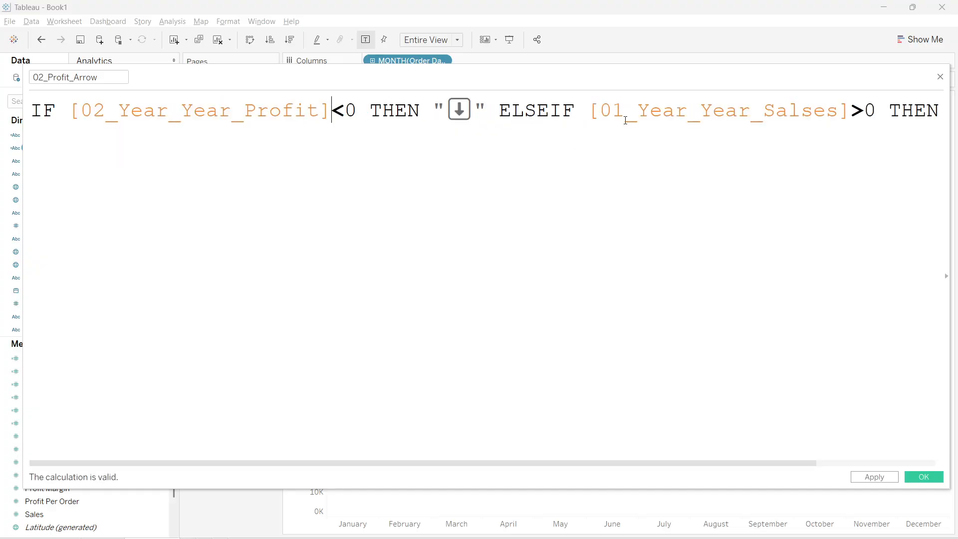
Replace the field in the ELSEIF greater-than-zero condition with [02_Year_Year_Profit] and save the calculation
{"action": "left_click_drag", "start_coordinate": [594, 113], "coordinate": [835, 135]}
{"action": "left_click", "coordinate": [818, 130]}
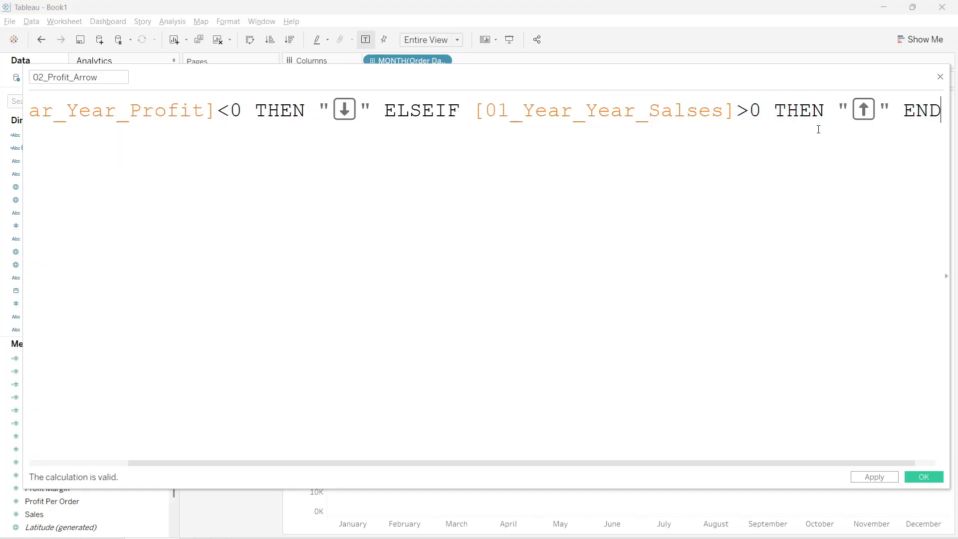
{"action": "left_click", "coordinate": [734, 115]}
{"action": "key", "text": "BackSpace"}
{"action": "key", "text": "BackSpace"}
{"action": "key", "text": "BackSpace"}
{"action": "key", "text": "BackSpace"}
{"action": "key", "text": "BackSpace"}
{"action": "key", "text": "BackSpace"}
{"action": "key", "text": "BackSpace"}
{"action": "key", "text": "BackSpace"}
{"action": "key", "text": "BackSpace"}
{"action": "key", "text": "BackSpace"}
{"action": "key", "text": "BackSpace"}
{"action": "key", "text": "BackSpace"}
{"action": "key", "text": "BackSpace"}
{"action": "key", "text": "BackSpace"}
{"action": "key", "text": "BackSpace"}
{"action": "key", "text": "BackSpace"}
{"action": "key", "text": "BackSpace"}
{"action": "key", "text": "BackSpace"}
{"action": "key", "text": "BackSpace"}
{"action": "key", "text": "BackSpace"}
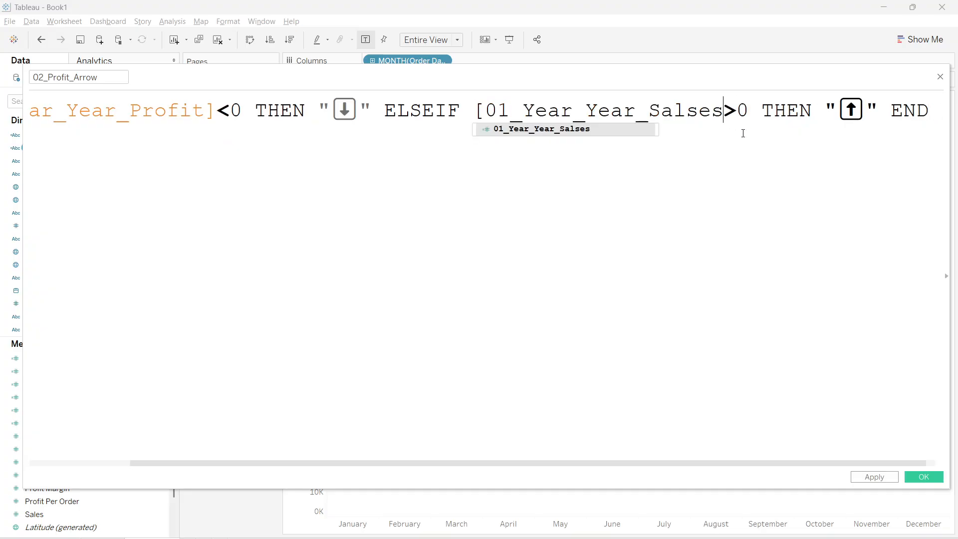
{"action": "type", "text": "02_Ye"}
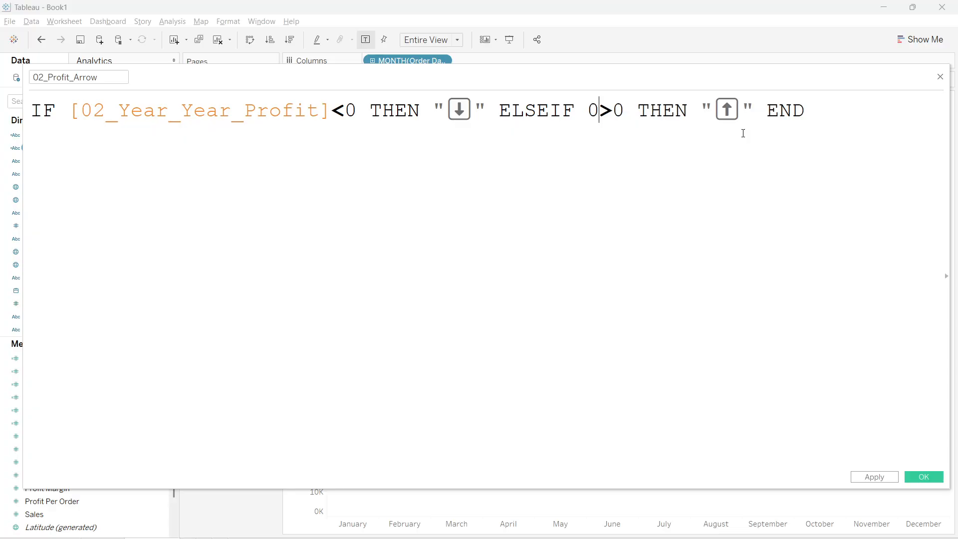
{"action": "left_click", "coordinate": [698, 157]}
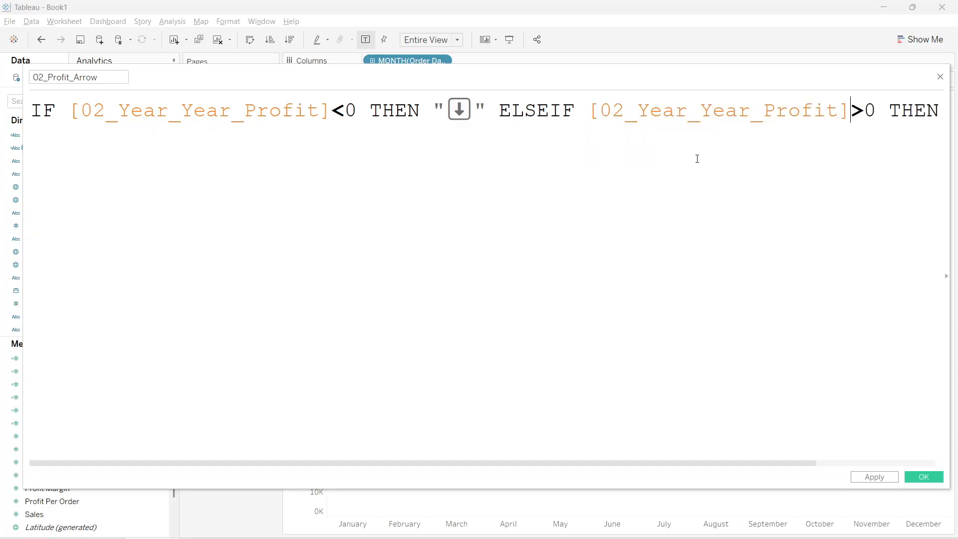
{"action": "left_click", "coordinate": [874, 478]}
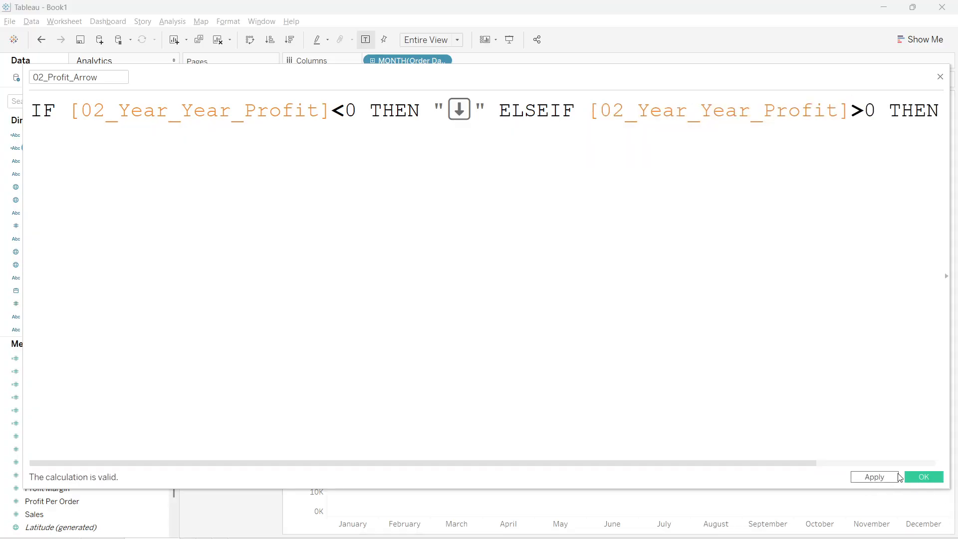
{"action": "left_click", "coordinate": [913, 477]}
Add 02_Profit_Arrow to the marks detail and insert it before the year-over-year percentage in the Profit title
{"action": "left_click_drag", "start_coordinate": [53, 148], "coordinate": [200, 218]}
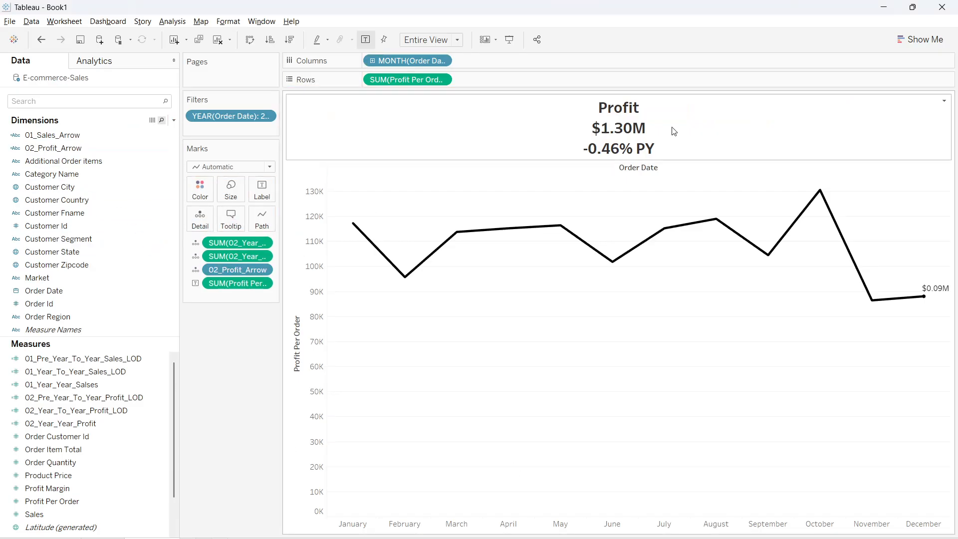
{"action": "double_click", "coordinate": [625, 163]}
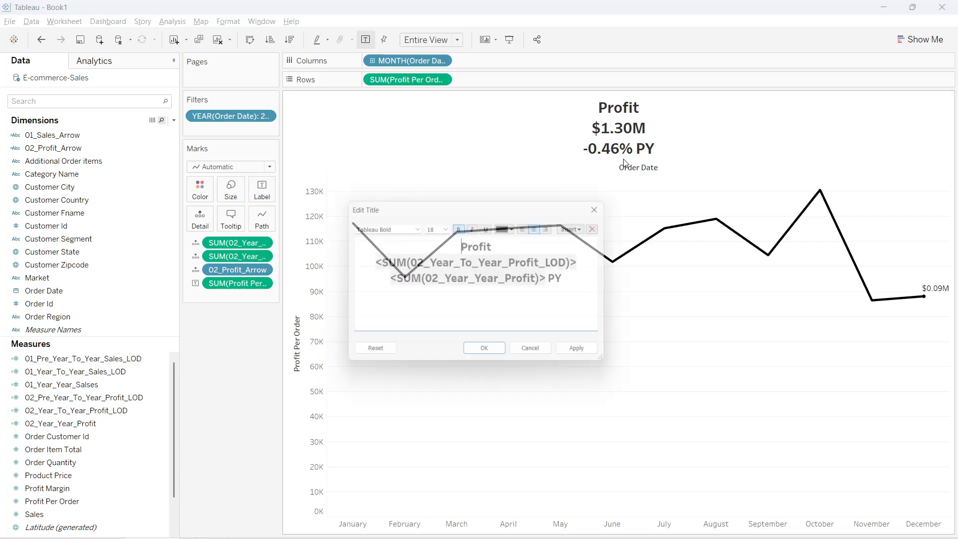
{"action": "left_click", "coordinate": [582, 226]}
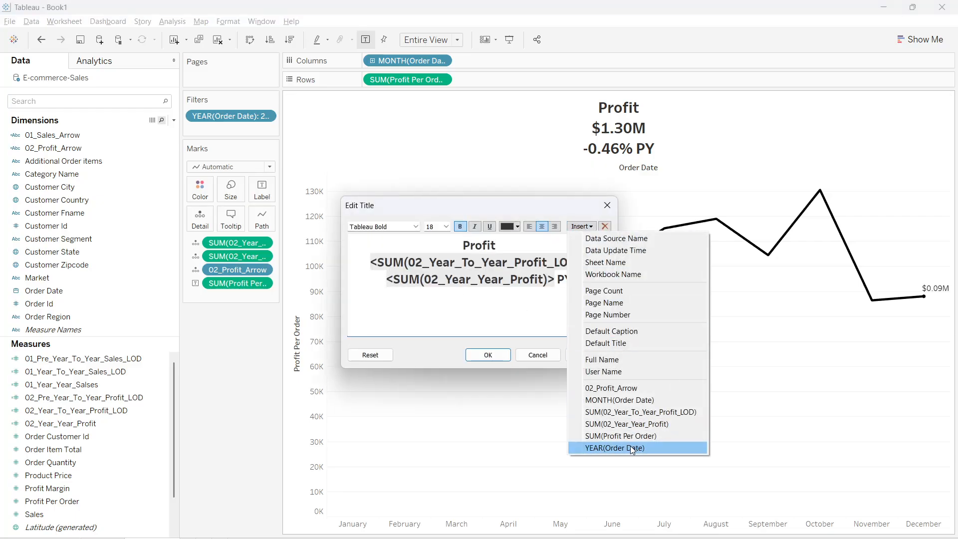
{"action": "left_click", "coordinate": [630, 387]}
{"action": "key", "text": "Return"}
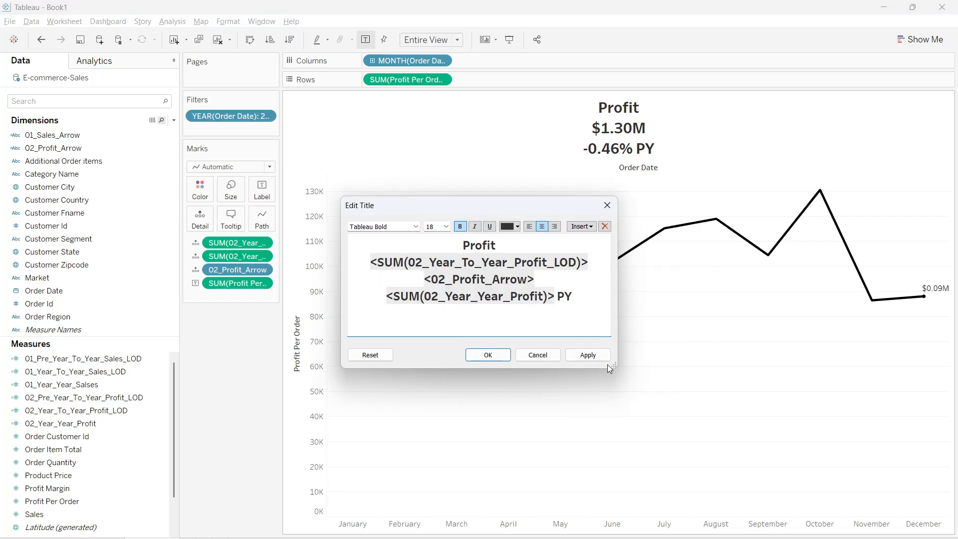
{"action": "left_click", "coordinate": [588, 354]}
{"action": "left_click", "coordinate": [488, 355]}
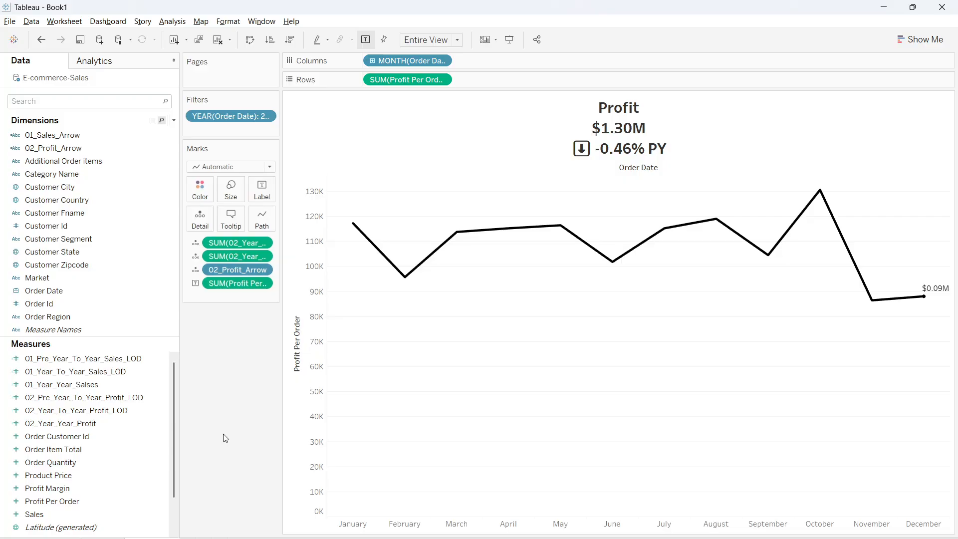
Try to color the 01_Sales_Arrow field green in the Sales worksheet's title
{"action": "left_click", "coordinate": [103, 538]}
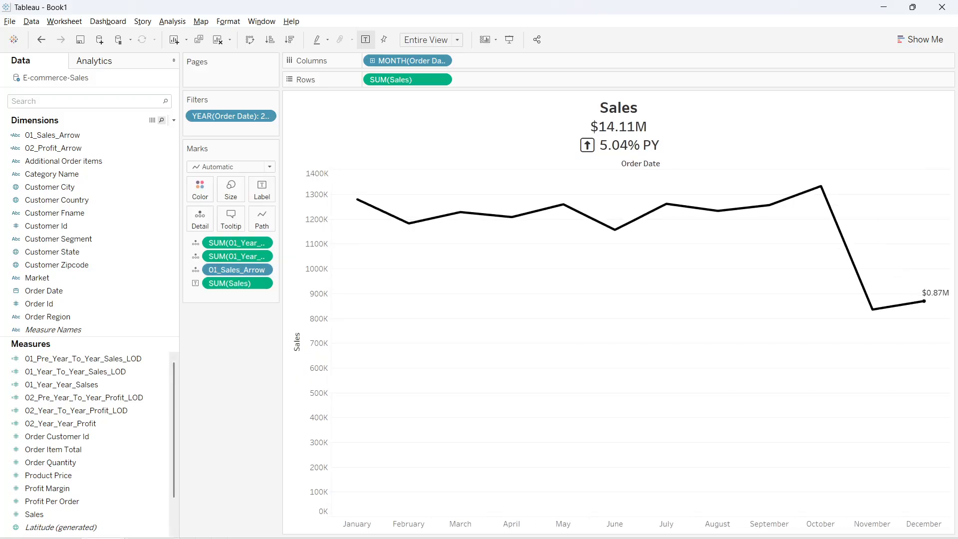
{"action": "left_click", "coordinate": [149, 538]}
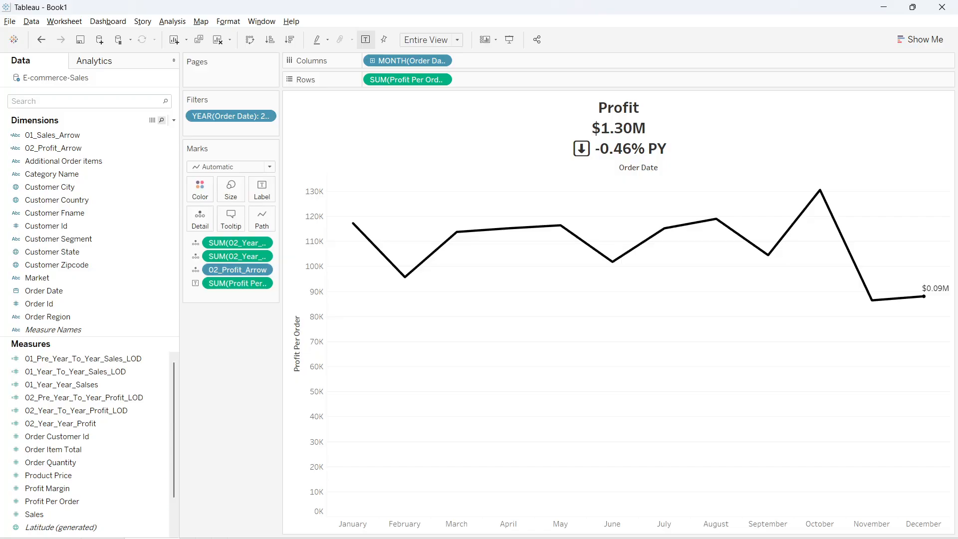
{"action": "mouse_move", "coordinate": [103, 538]}
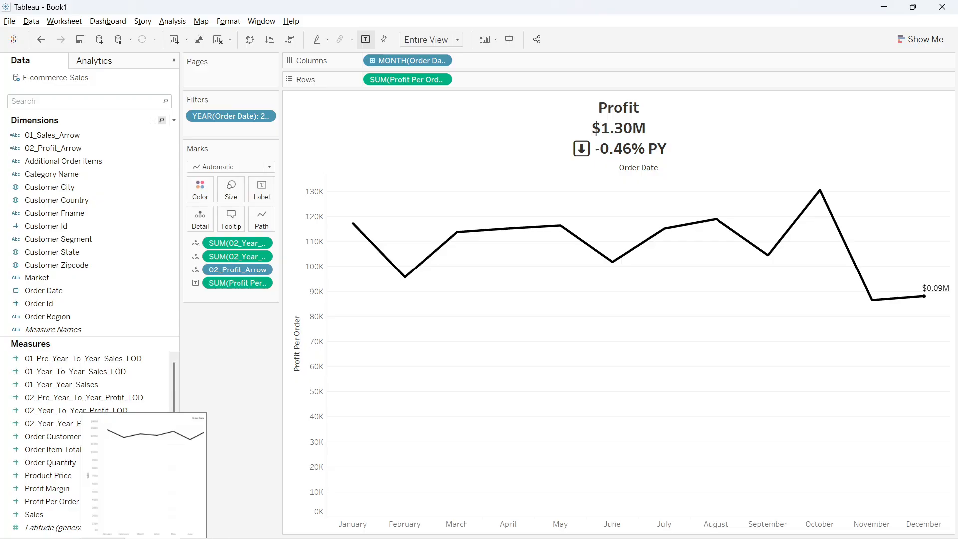
{"action": "left_click", "coordinate": [104, 538]}
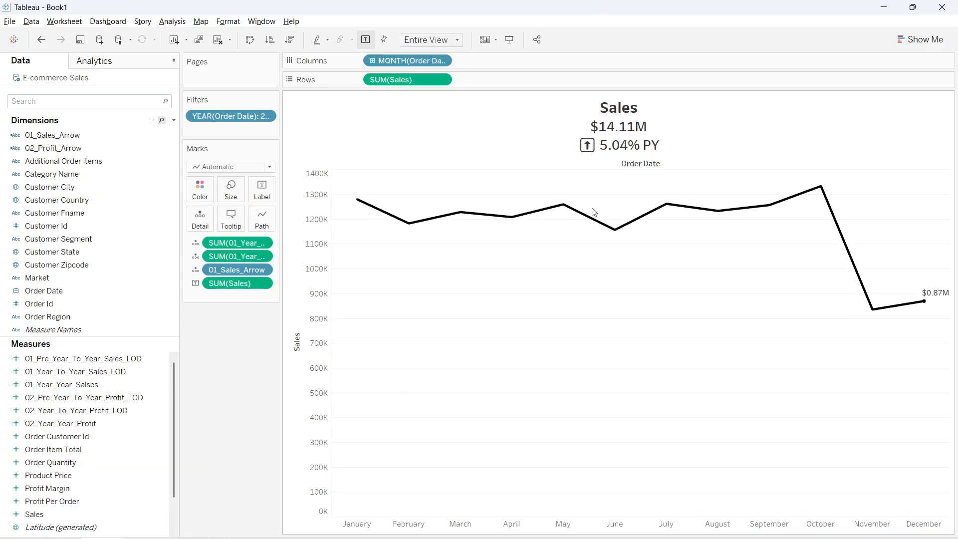
{"action": "double_click", "coordinate": [599, 138]}
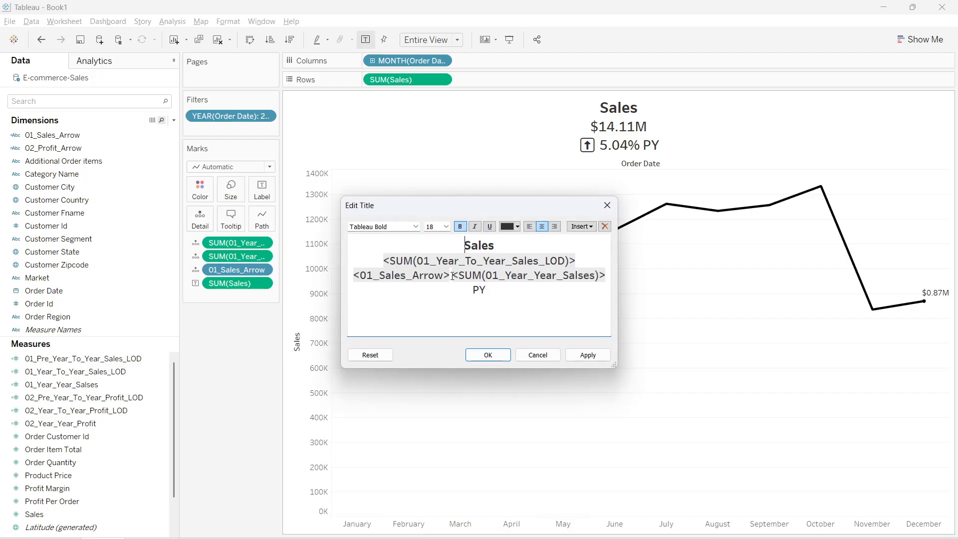
{"action": "left_click_drag", "start_coordinate": [452, 276], "coordinate": [353, 276]}
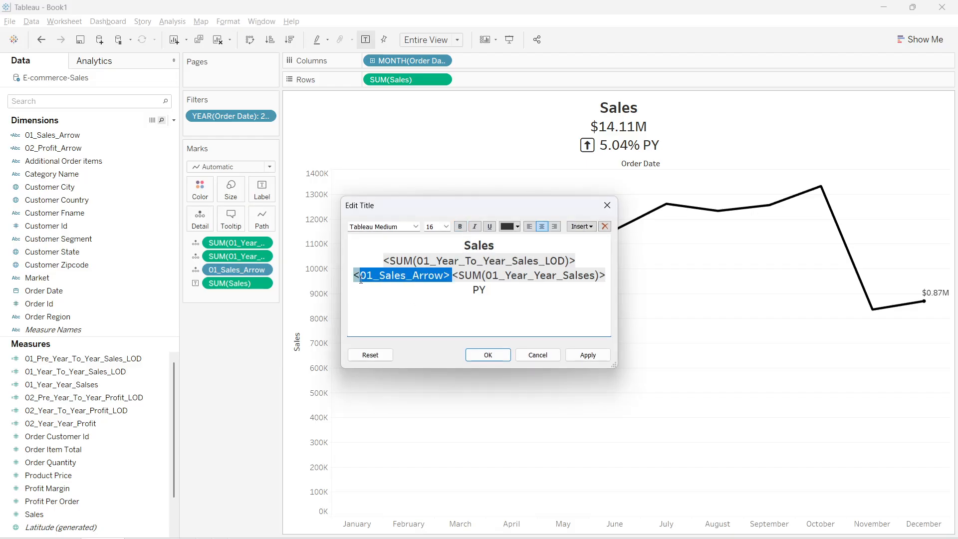
{"action": "left_click", "coordinate": [518, 228]}
{"action": "left_click", "coordinate": [552, 247]}
{"action": "left_click", "coordinate": [579, 355]}
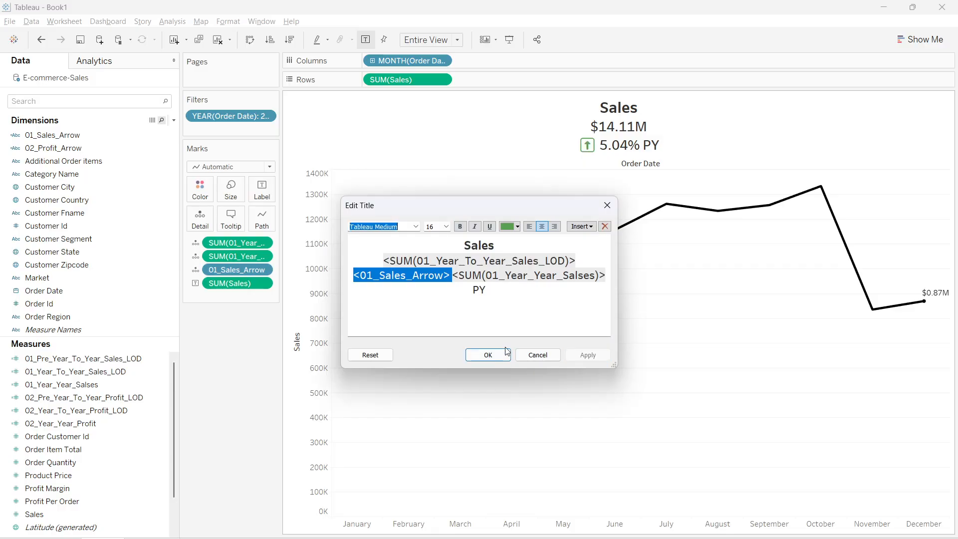
{"action": "left_click", "coordinate": [538, 355]}
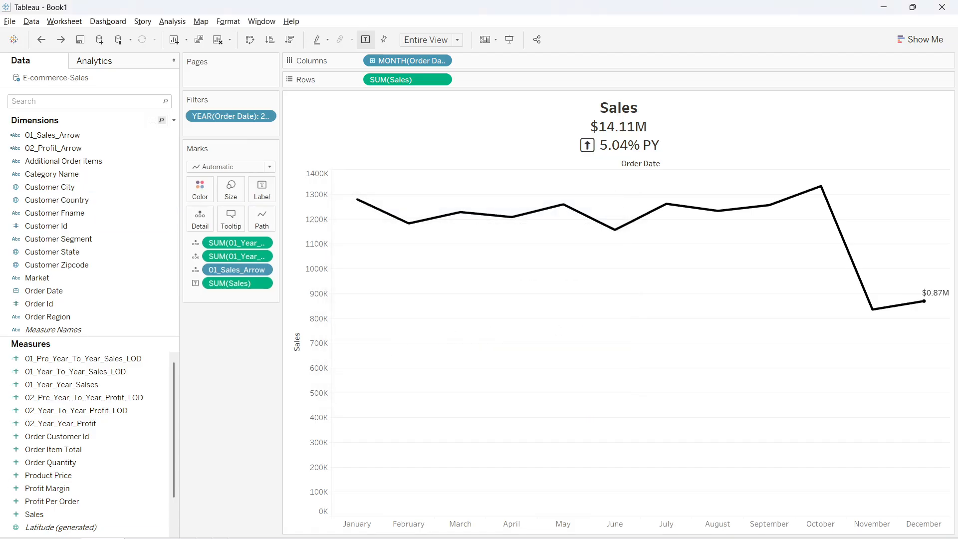
Return to the Profit worksheet and rename it
{"action": "left_click", "coordinate": [147, 538]}
{"action": "right_click", "coordinate": [167, 537]}
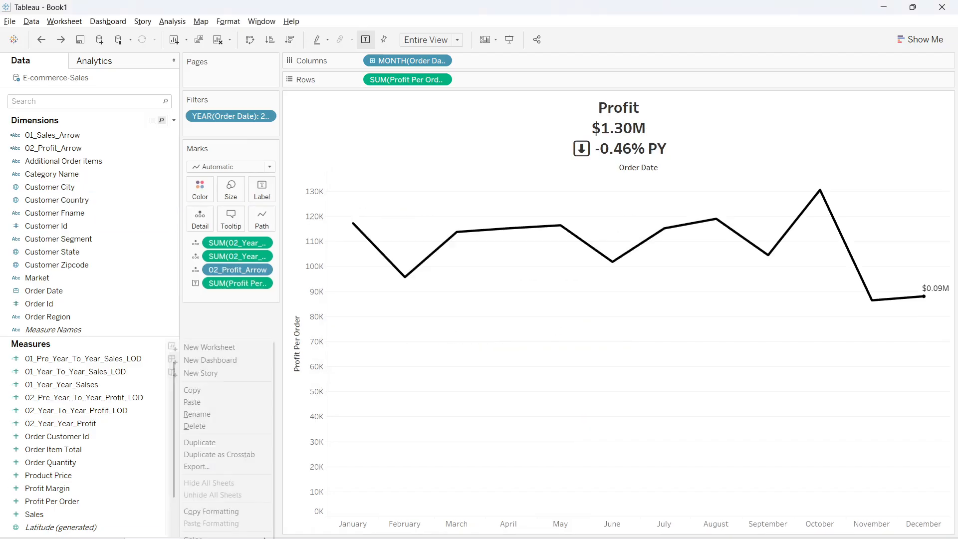
{"action": "left_click", "coordinate": [203, 413]}
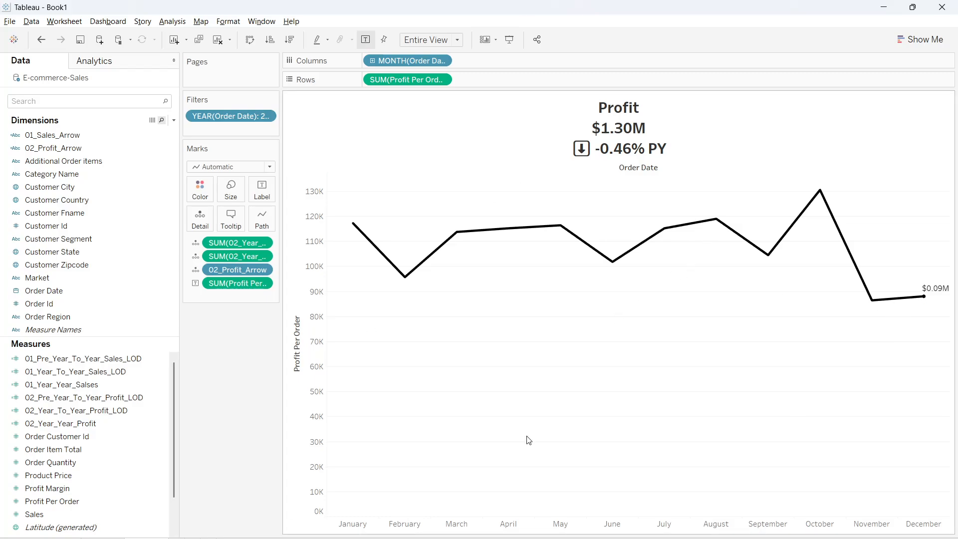
Duplicate the Profit worksheet and rename the copy
{"action": "right_click", "coordinate": [149, 538]}
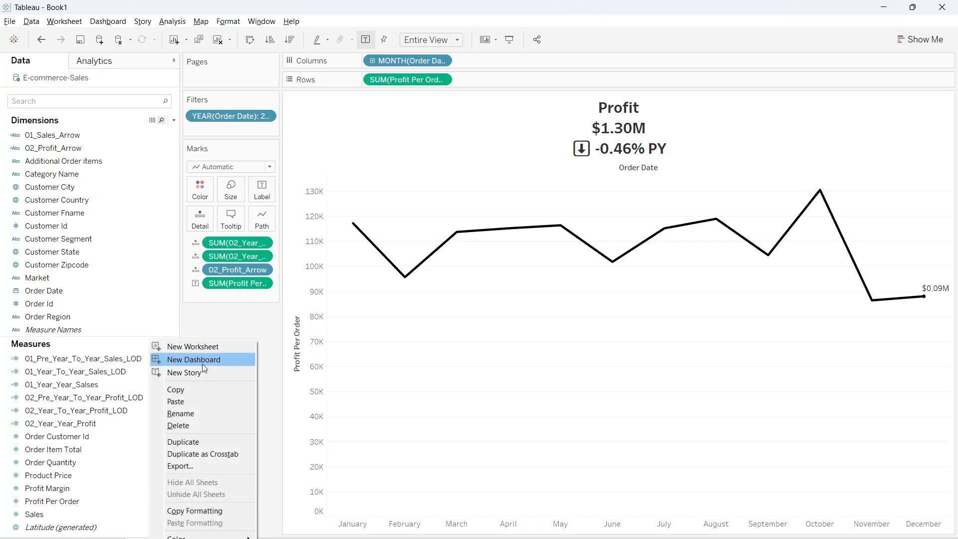
{"action": "left_click", "coordinate": [208, 455]}
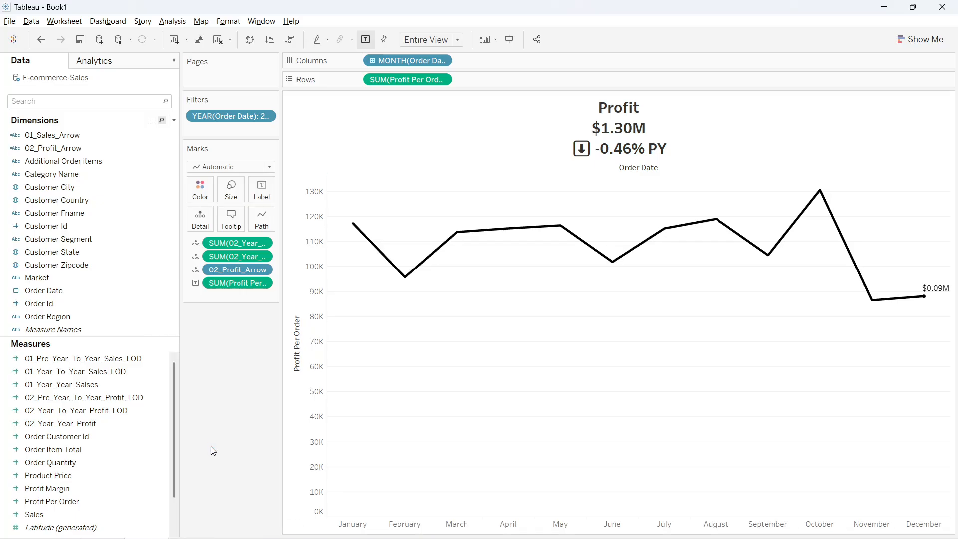
{"action": "right_click", "coordinate": [195, 538]}
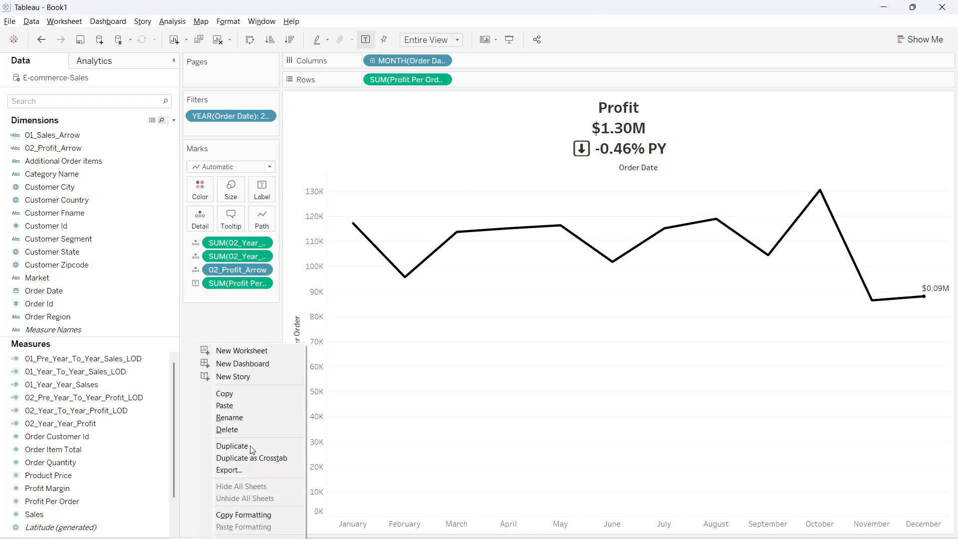
{"action": "left_click", "coordinate": [251, 417]}
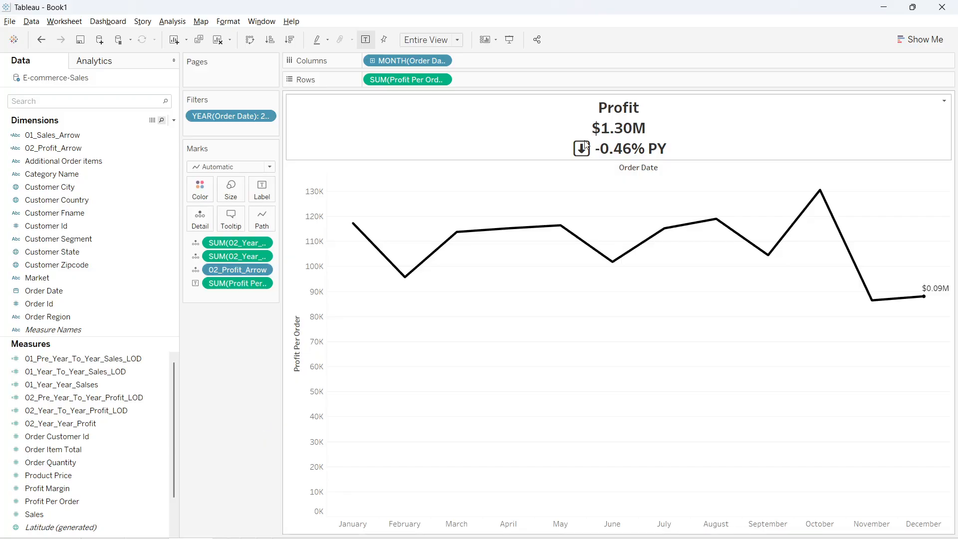
Replace the whole title of the duplicated worksheet with "Order"
{"action": "double_click", "coordinate": [599, 131]}
{"action": "key", "text": "ctrl+a"}
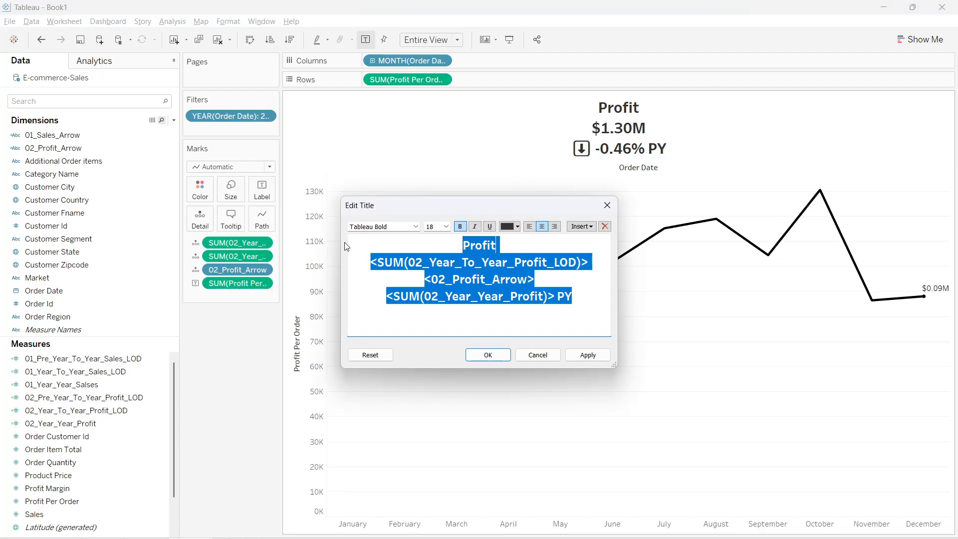
{"action": "key", "text": "BackSpace"}
{"action": "type", "text": "Order"}
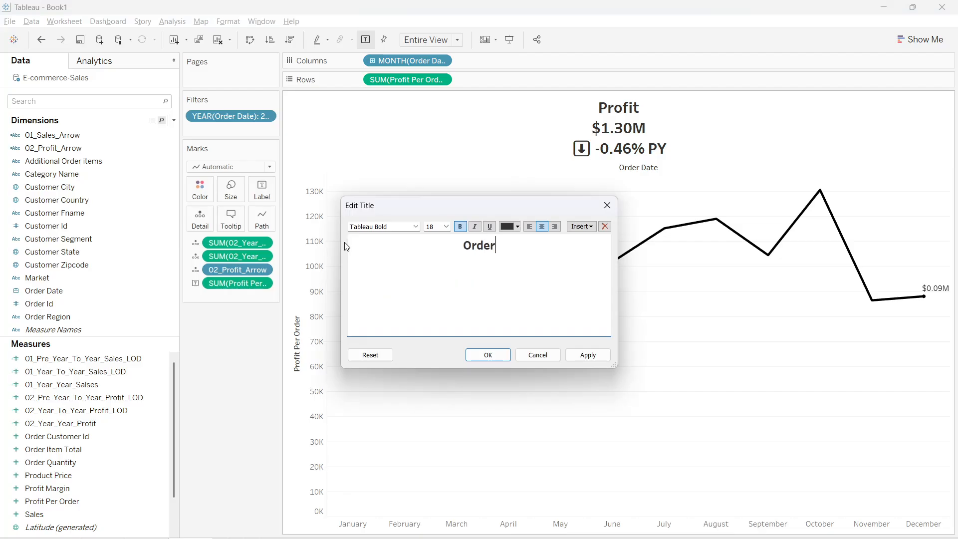
{"action": "left_click", "coordinate": [493, 357]}
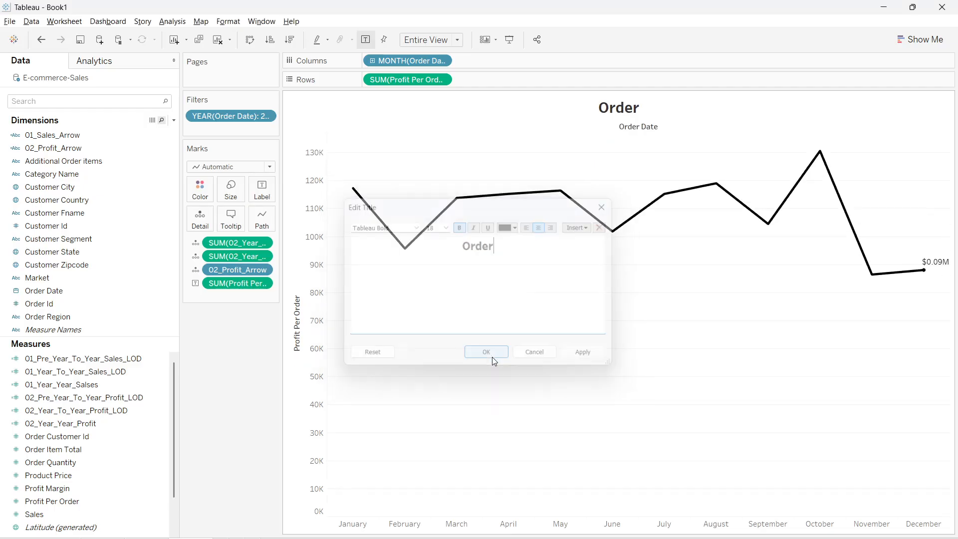
Remove SUM(Profit Per Order) from the rows and clear all profit fields and the arrow from the marks
{"action": "left_click_drag", "start_coordinate": [406, 84], "coordinate": [234, 396]}
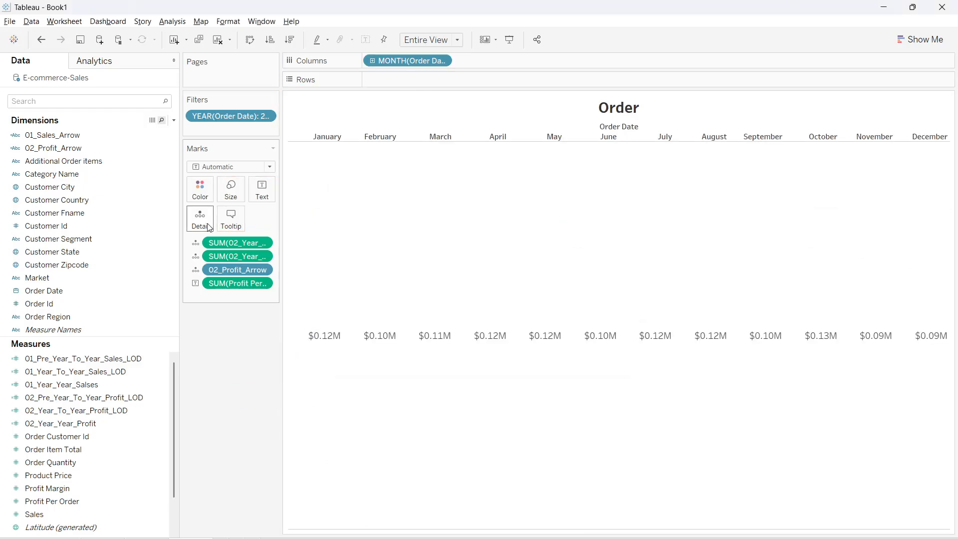
{"action": "left_click_drag", "start_coordinate": [237, 284], "coordinate": [220, 362]}
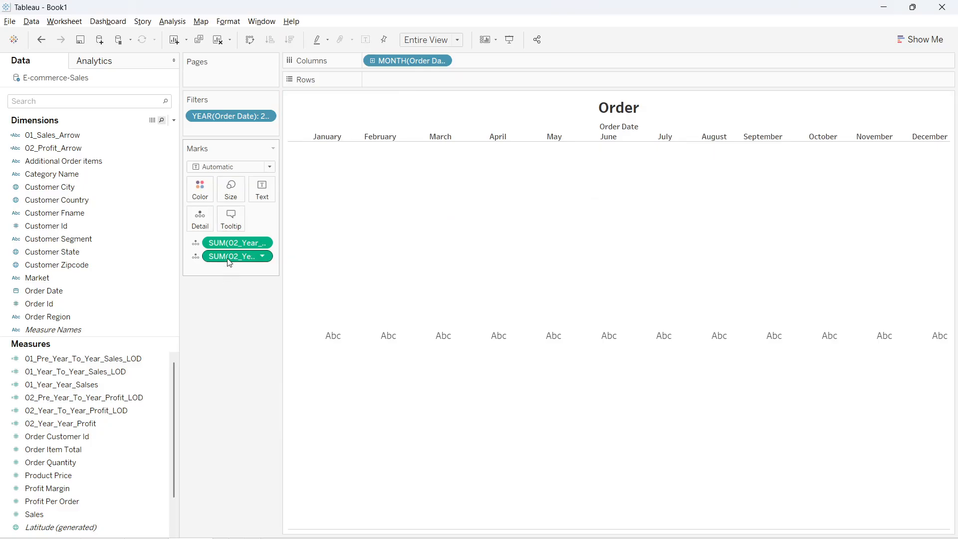
{"action": "left_click_drag", "start_coordinate": [230, 256], "coordinate": [224, 291]}
{"action": "left_click_drag", "start_coordinate": [234, 246], "coordinate": [229, 361]}
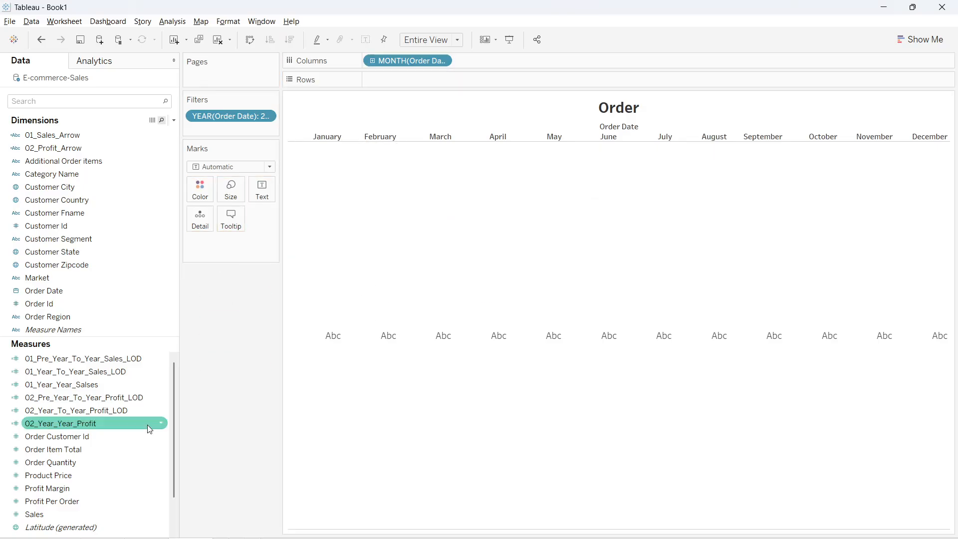
Find the Order Quantity measure by searching for "order", add it to the rows, and clear the search
{"action": "left_click", "coordinate": [66, 101]}
{"action": "type", "text": "order"}
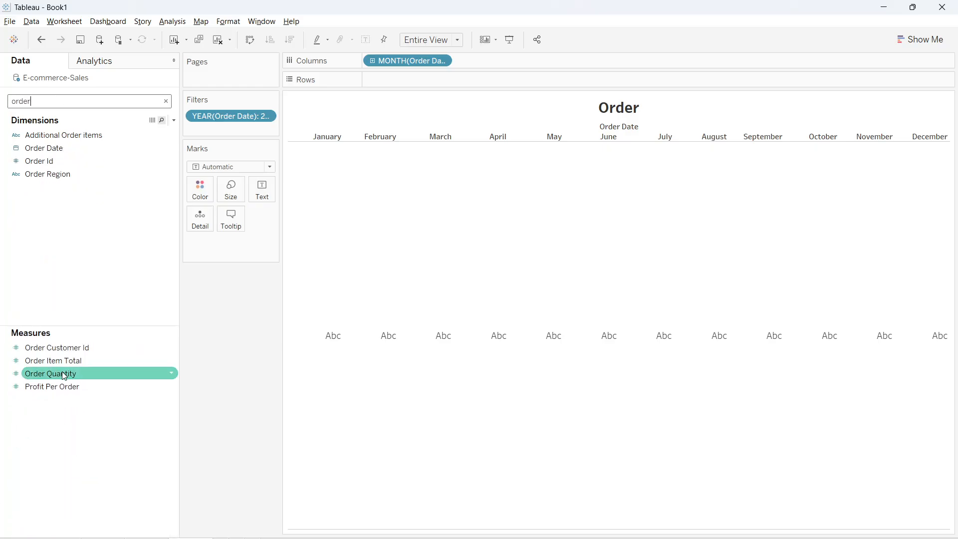
{"action": "left_click_drag", "start_coordinate": [49, 377], "coordinate": [407, 88]}
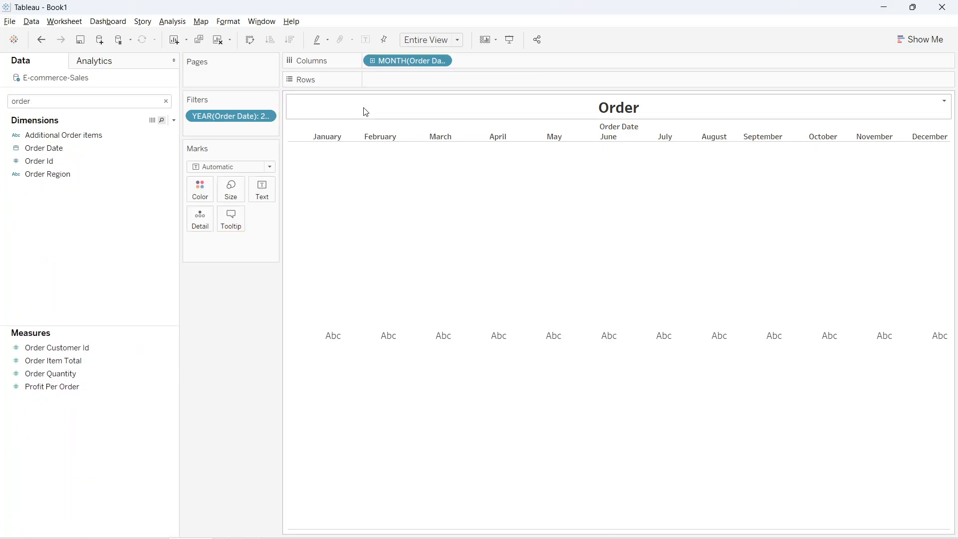
{"action": "left_click_drag", "start_coordinate": [63, 372], "coordinate": [417, 81]}
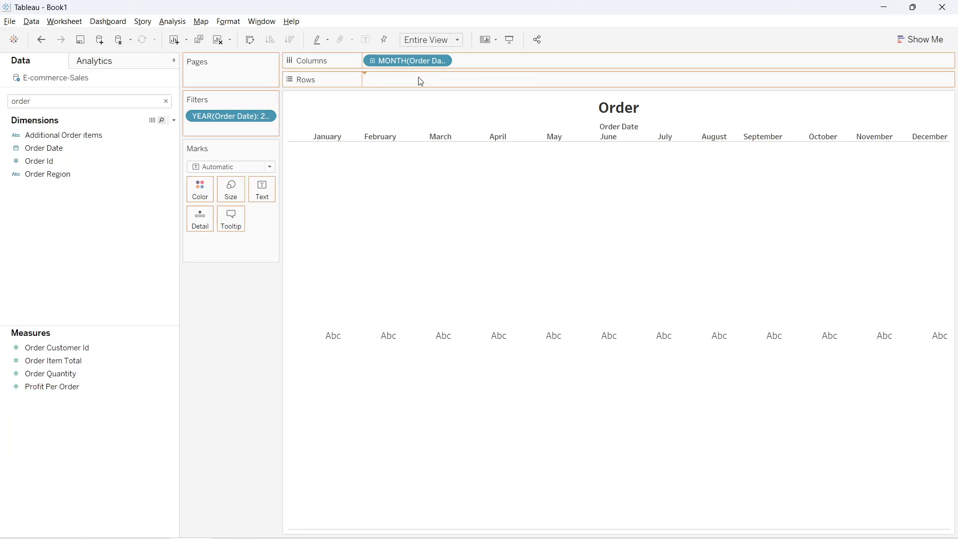
{"action": "left_click", "coordinate": [166, 100]}
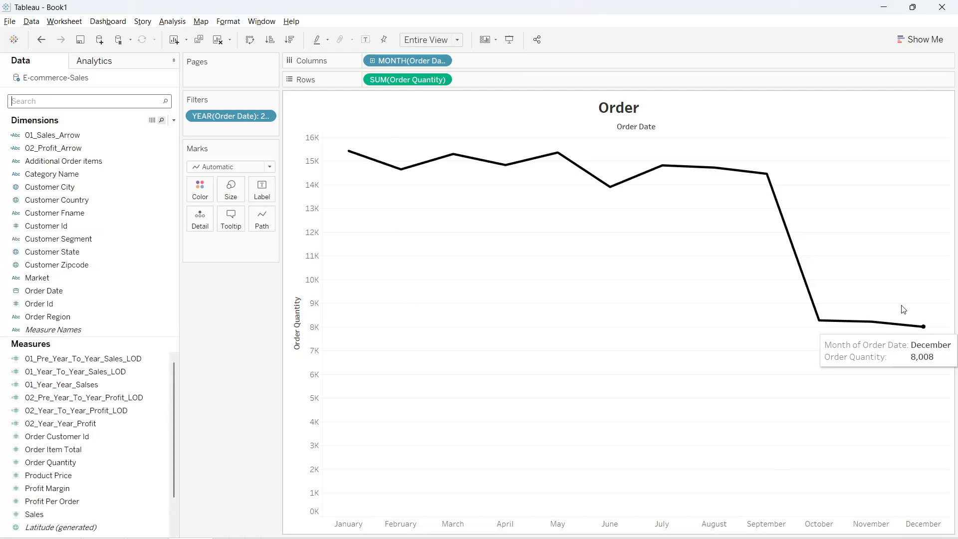
Label the line with SUM(Order Quantity) and check the label settings
{"action": "left_click_drag", "start_coordinate": [409, 80], "coordinate": [262, 199]}
{"action": "left_click", "coordinate": [262, 197]}
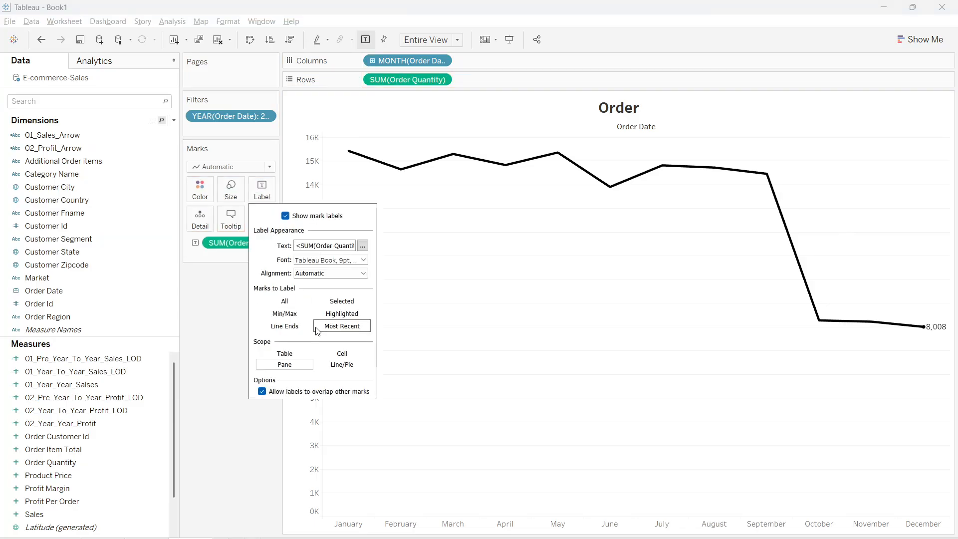
{"action": "left_click", "coordinate": [204, 482]}
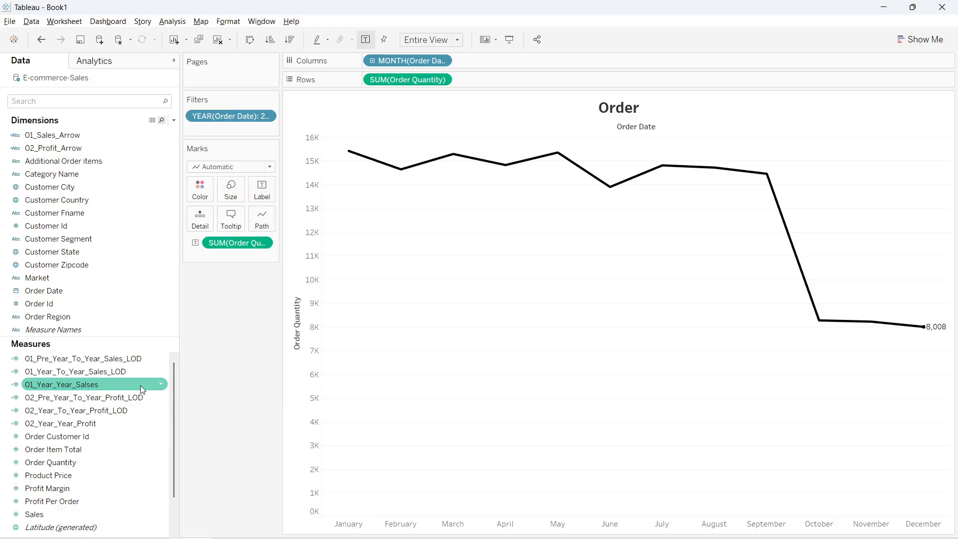
Duplicate the 02_Year_To_Year_Profit_LOD measure and replace [Profit Per Order] with [Order Quantity] in the copy's formula
{"action": "right_click", "coordinate": [104, 410]}
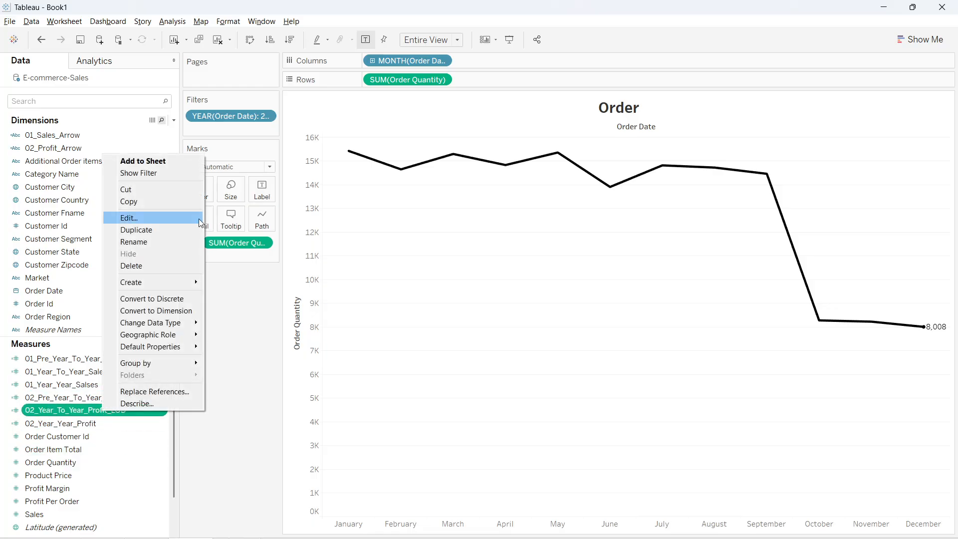
{"action": "left_click", "coordinate": [151, 231]}
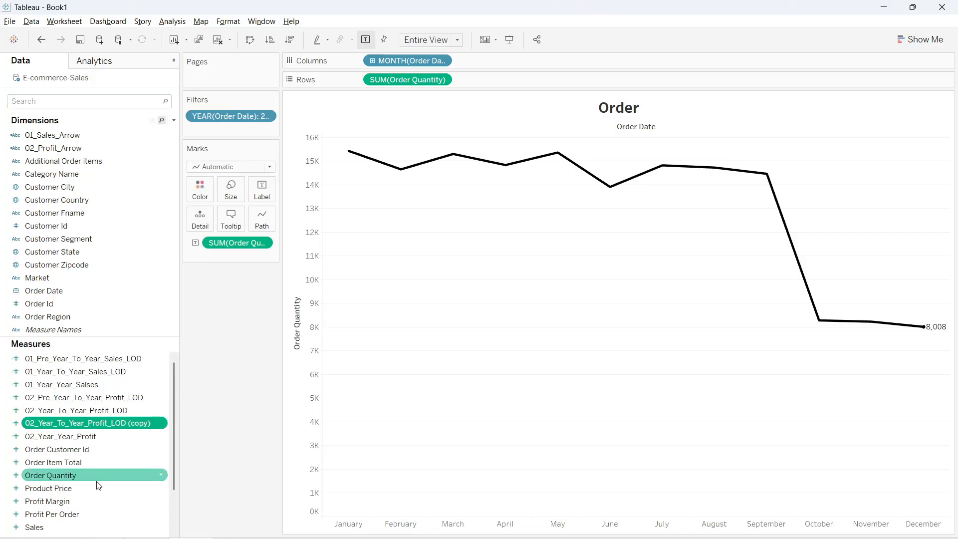
{"action": "right_click", "coordinate": [101, 423]}
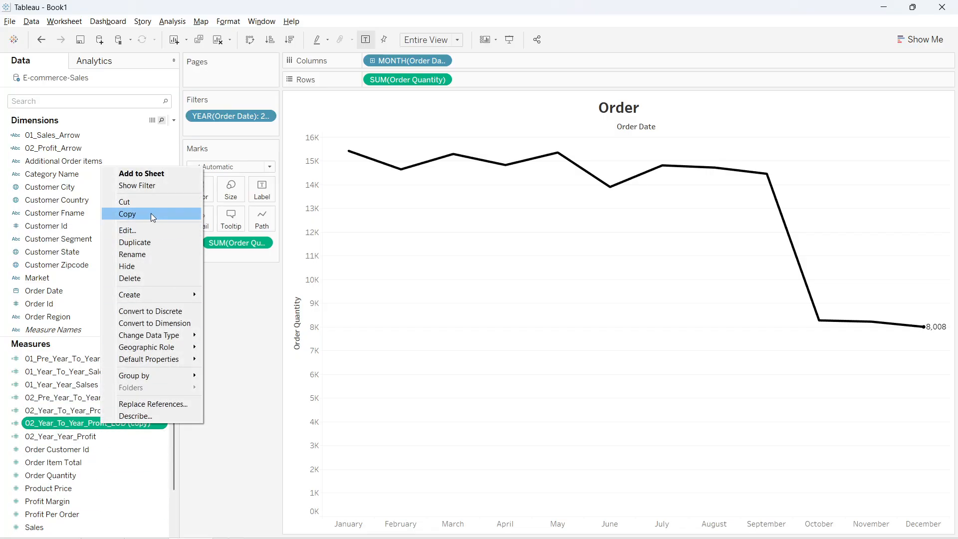
{"action": "left_click", "coordinate": [144, 231]}
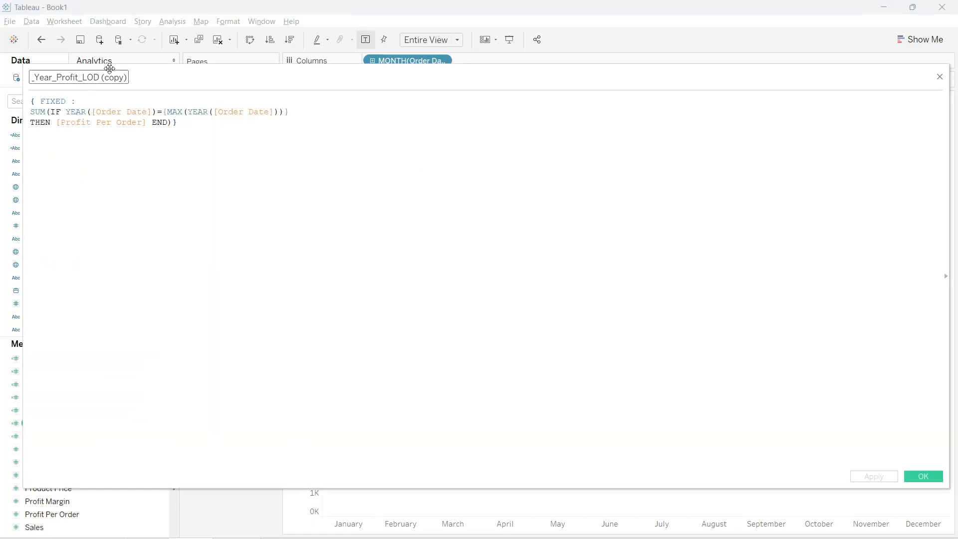
{"action": "scroll", "coordinate": [223, 231], "scroll_direction": "up", "scroll_amount": 5, "text": "ctrl"}
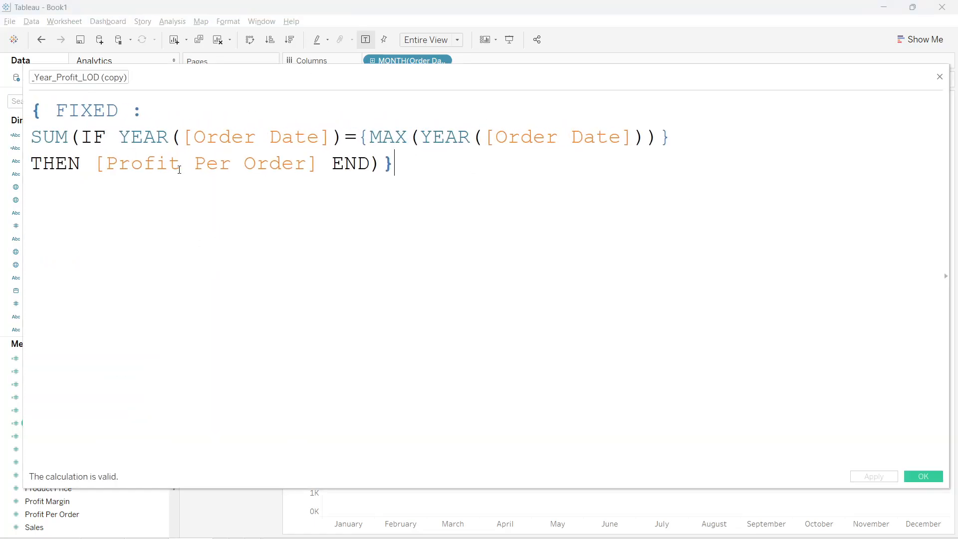
{"action": "left_click_drag", "start_coordinate": [99, 165], "coordinate": [317, 161]}
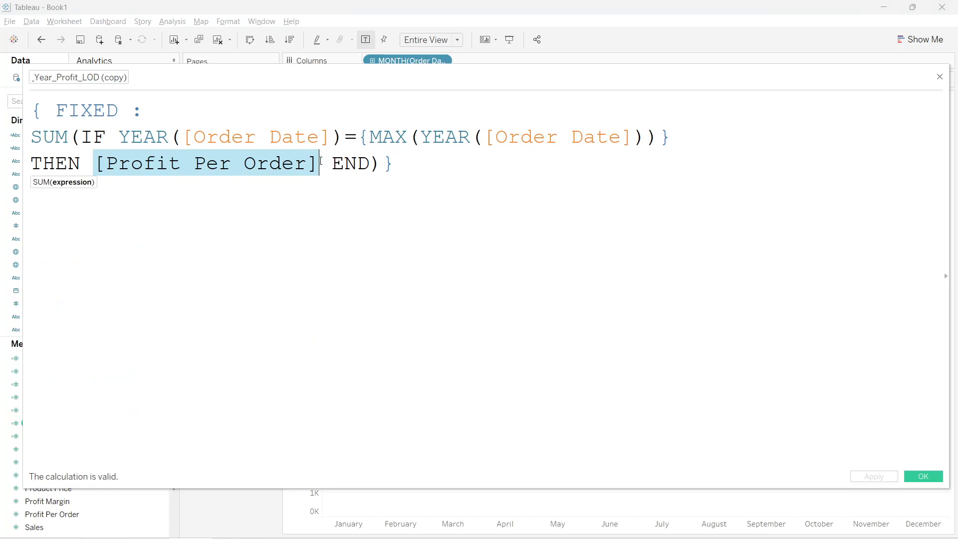
{"action": "key", "text": "BackSpace"}
{"action": "type", "text": "ored"}
{"action": "key", "text": "BackSpace"}
{"action": "key", "text": "BackSpace"}
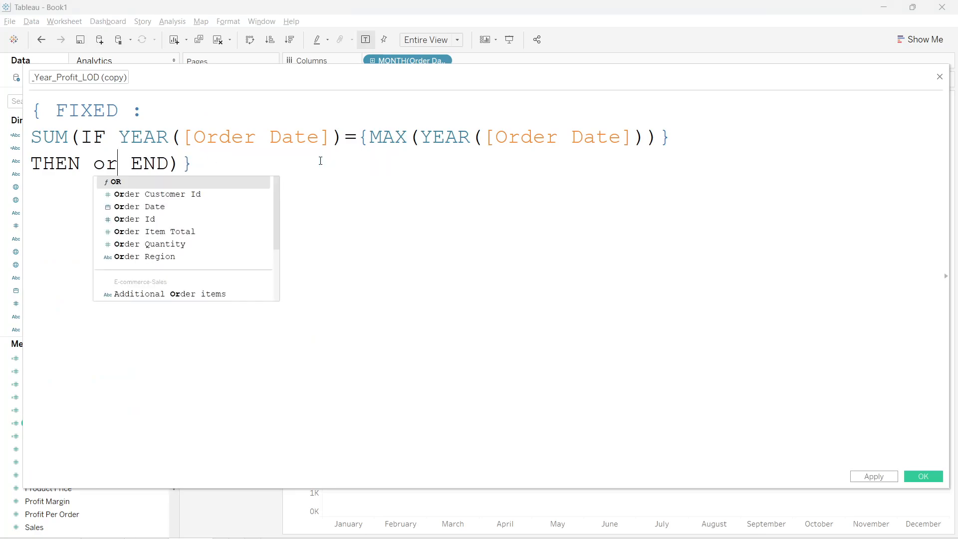
{"action": "key", "text": "Down"}
{"action": "key", "text": "Down"}
{"action": "key", "text": "Down"}
{"action": "key", "text": "Down"}
{"action": "key", "text": "Down"}
{"action": "key", "text": "Return"}
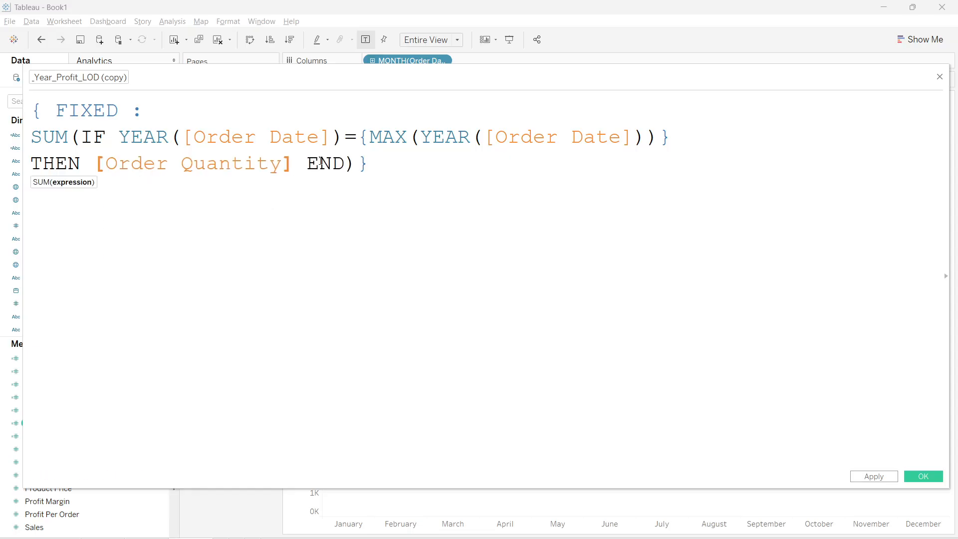
Rename the copied calculation as 03_Year_To_Year_Order_LOD and save it
{"action": "left_click_drag", "start_coordinate": [82, 77], "coordinate": [160, 100]}
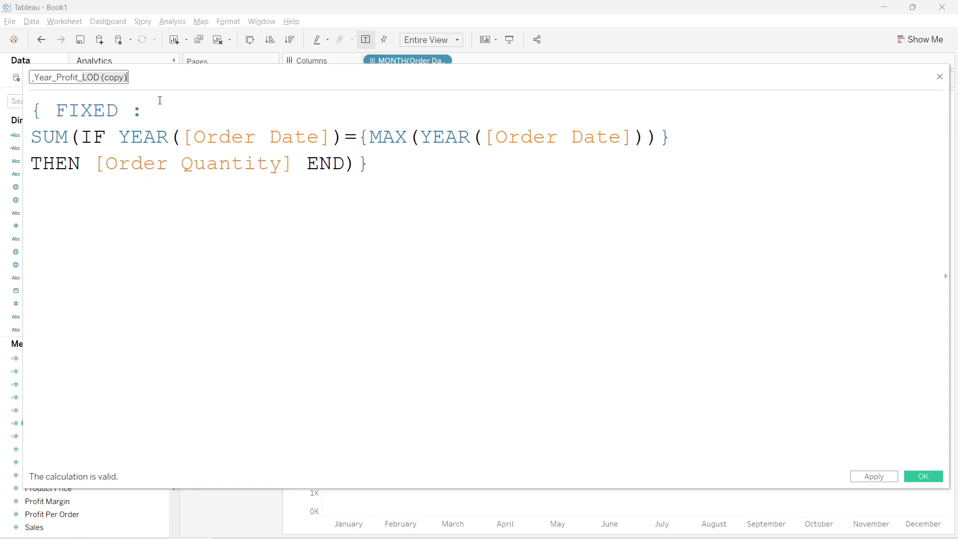
{"action": "key", "text": "End"}
{"action": "key", "text": "BackSpace"}
{"action": "key", "text": "BackSpace"}
{"action": "key", "text": "BackSpace"}
{"action": "key", "text": "BackSpace"}
{"action": "key", "text": "BackSpace"}
{"action": "key", "text": "BackSpace"}
{"action": "key", "text": "BackSpace"}
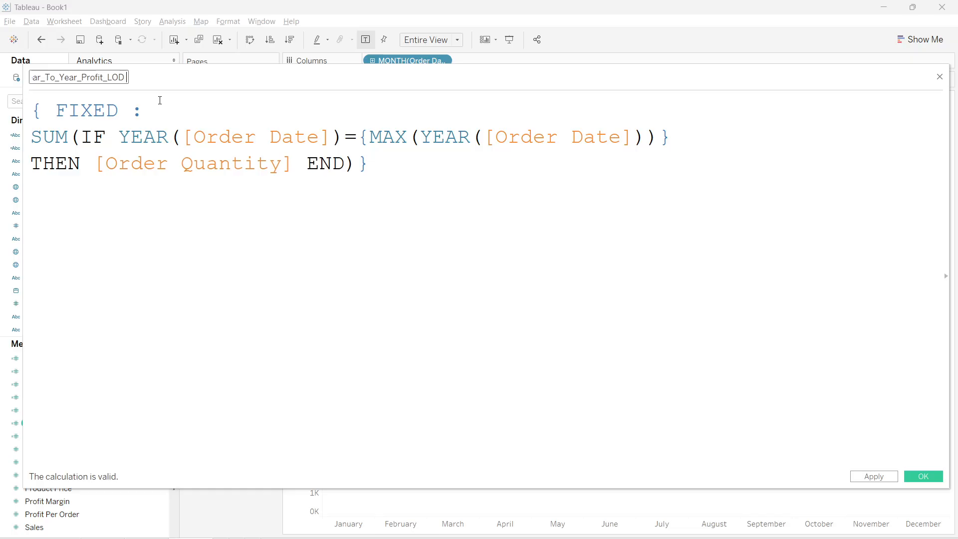
{"action": "key", "text": "Left"}
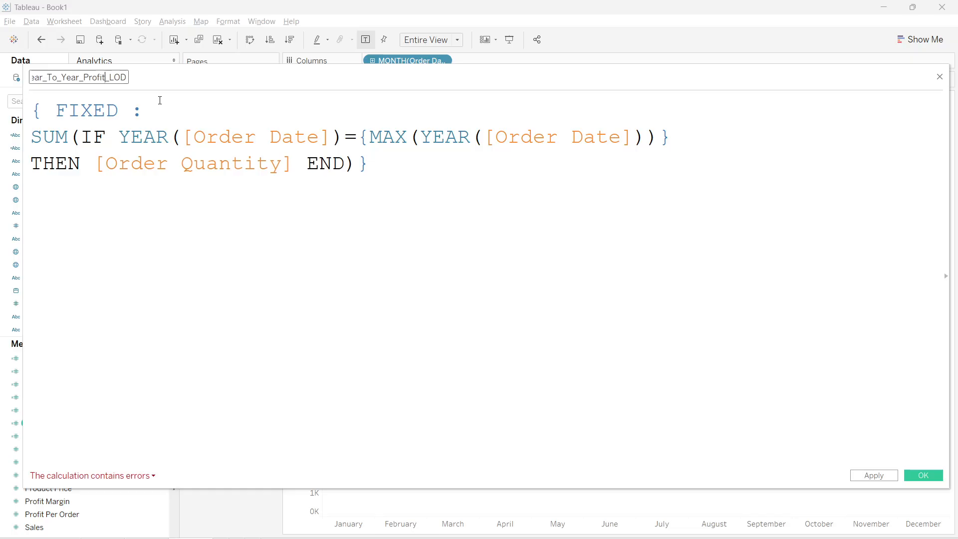
{"action": "key", "text": "BackSpace"}
{"action": "key", "text": "BackSpace"}
{"action": "key", "text": "BackSpace"}
{"action": "key", "text": "BackSpace"}
{"action": "key", "text": "BackSpace"}
{"action": "key", "text": "BackSpace"}
{"action": "type", "text": "Order"}
{"action": "key", "text": "Home"}
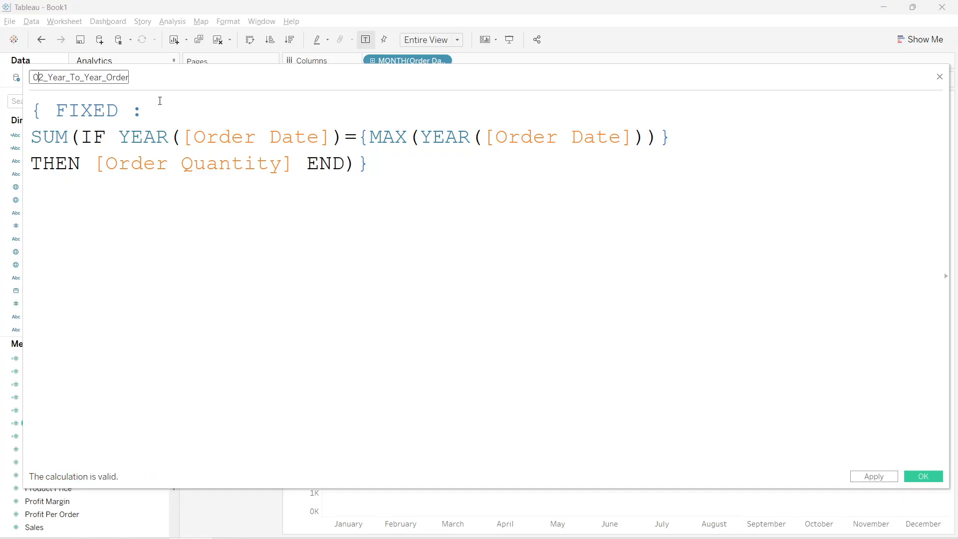
{"action": "key", "text": "Delete"}
{"action": "type", "text": "3"}
{"action": "left_click", "coordinate": [543, 300]}
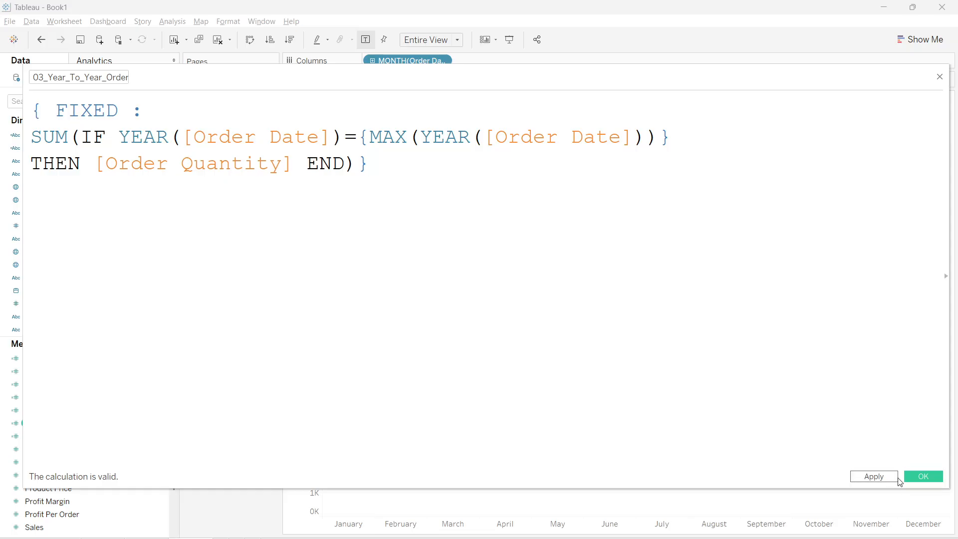
{"action": "left_click", "coordinate": [921, 476]}
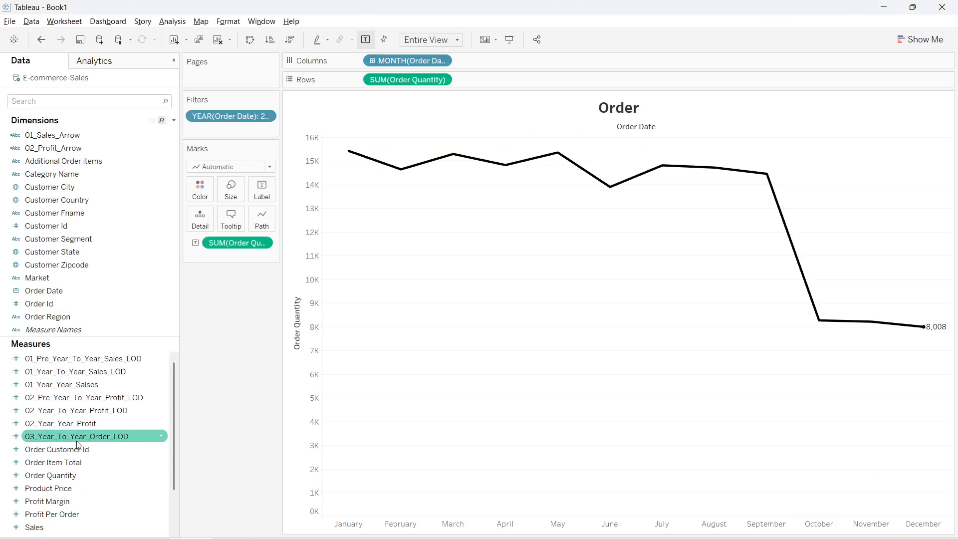
Add 03_Year_To_Year_Order_LOD to the marks as detail and insert its sum beneath "Order" in the worksheet title
{"action": "left_click_drag", "start_coordinate": [81, 437], "coordinate": [199, 212]}
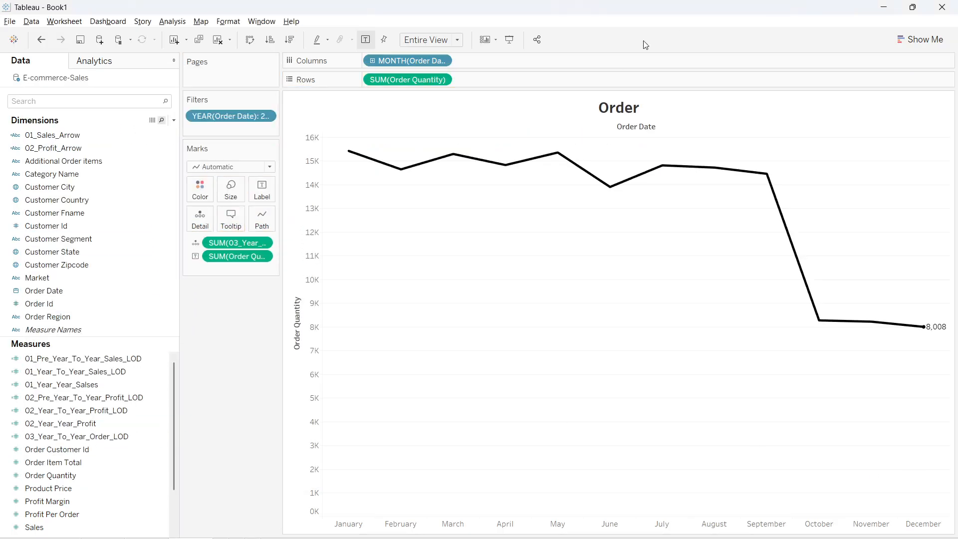
{"action": "double_click", "coordinate": [603, 113]}
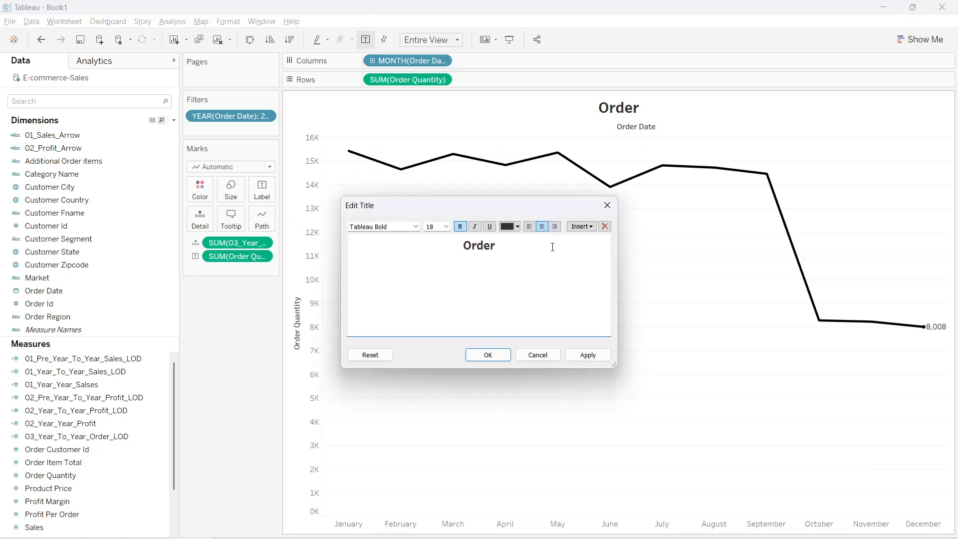
{"action": "left_click", "coordinate": [594, 226]}
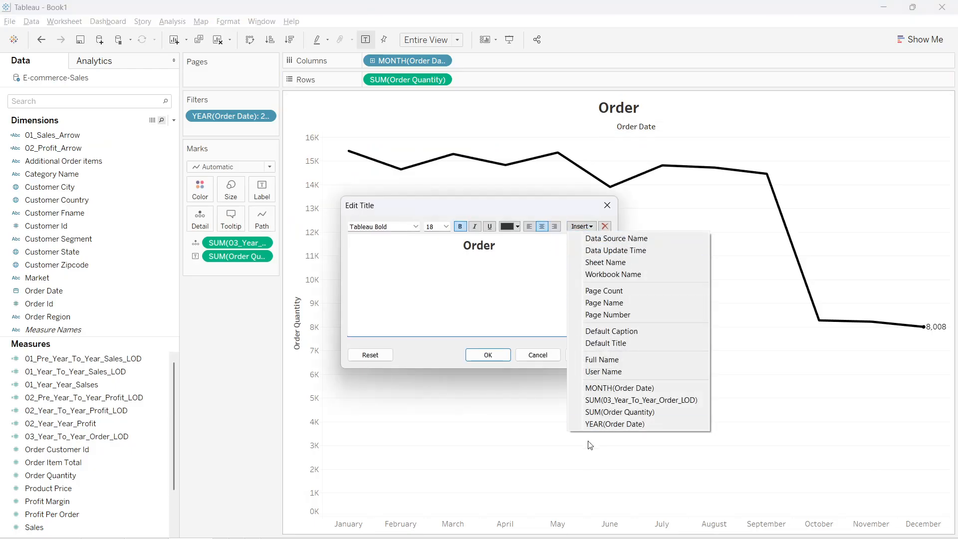
{"action": "left_click", "coordinate": [659, 406]}
{"action": "left_click", "coordinate": [583, 356]}
{"action": "left_click", "coordinate": [490, 355]}
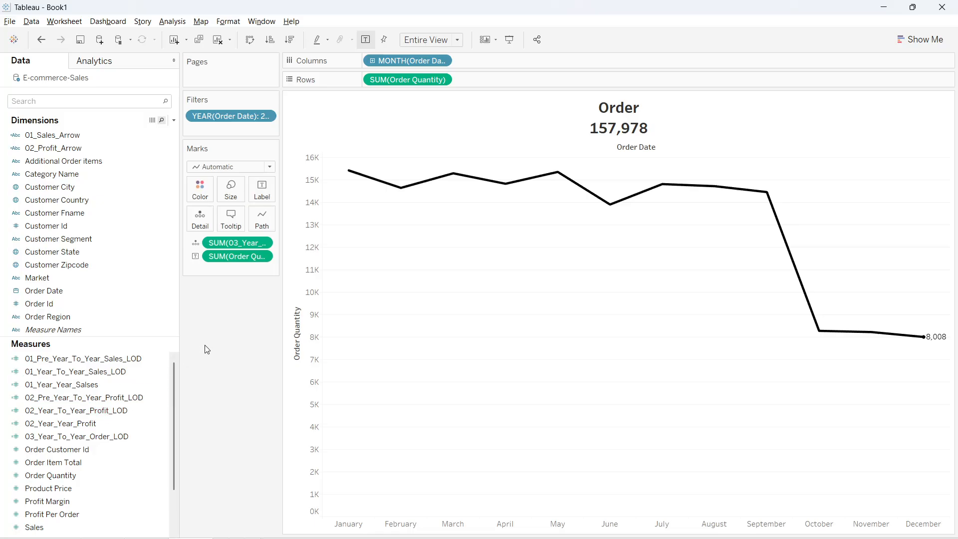
Duplicate the 01_Pre_Year_To_Year_Sales_LOD measure and replace [Sales] with [Order Quantity] in the copy's formula
{"action": "right_click", "coordinate": [127, 358]}
{"action": "key", "text": "Escape"}
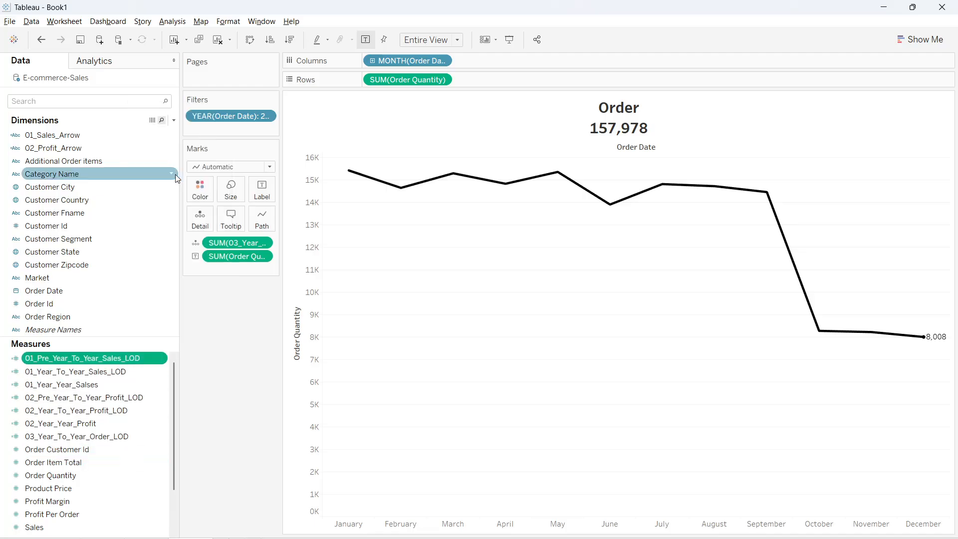
{"action": "right_click", "coordinate": [59, 371]}
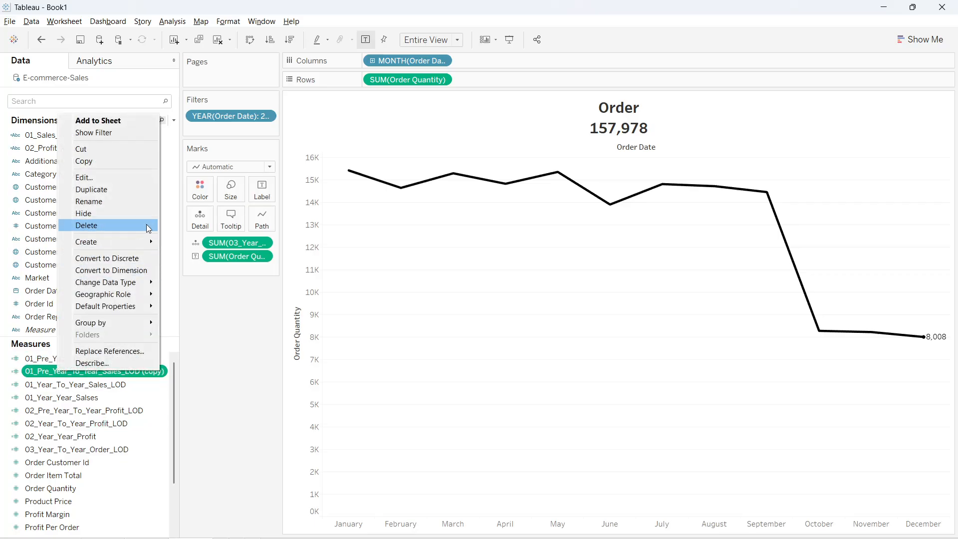
{"action": "left_click", "coordinate": [92, 177]}
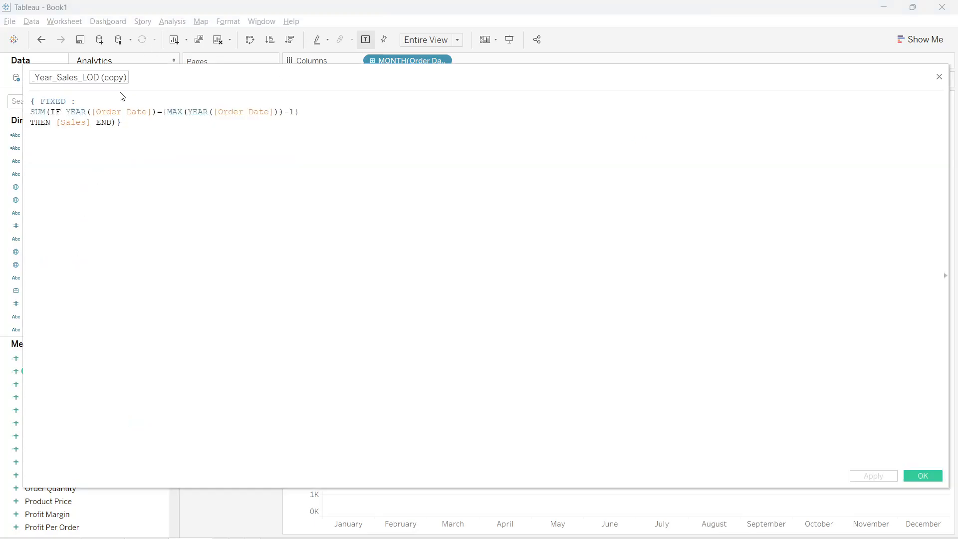
{"action": "scroll", "coordinate": [173, 170], "scroll_direction": "up", "scroll_amount": 3}
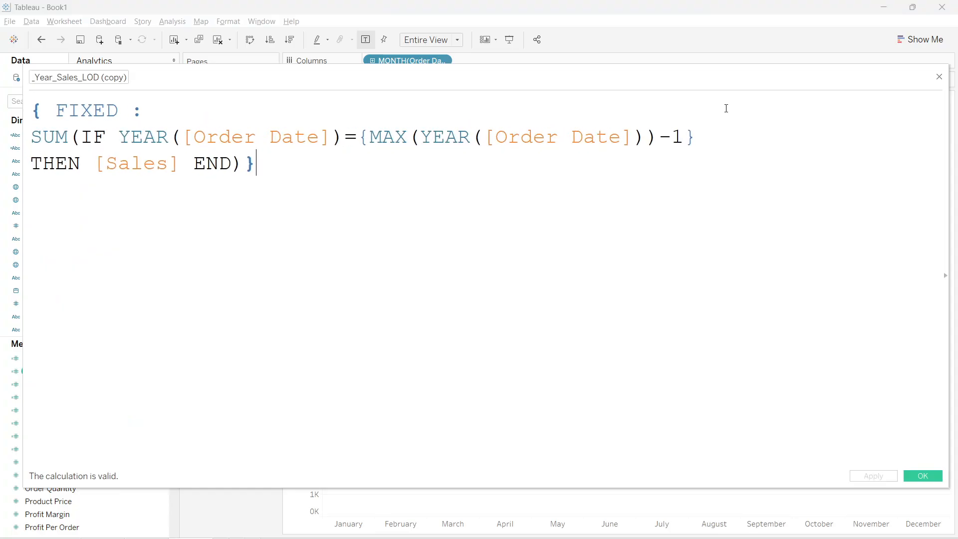
{"action": "left_click", "coordinate": [198, 164]}
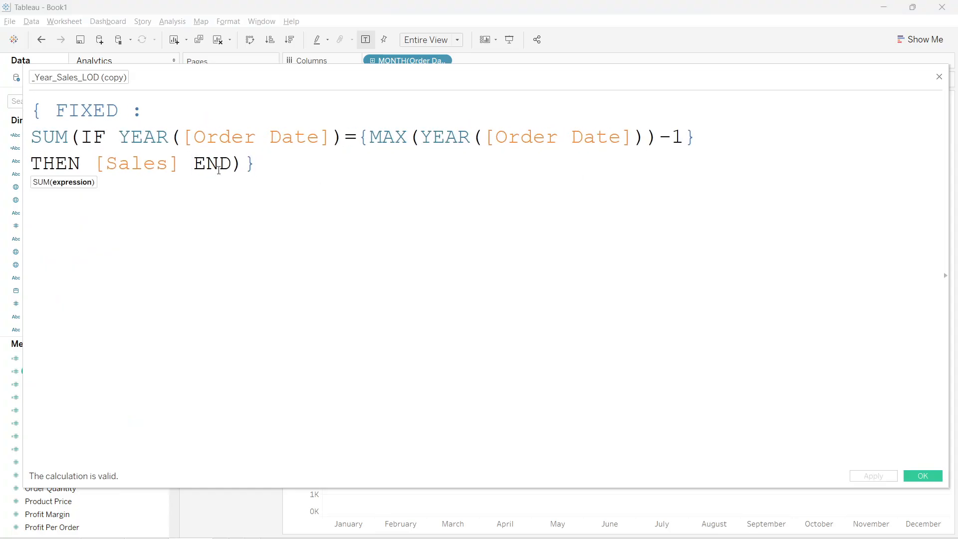
{"action": "key", "text": "BackSpace"}
{"action": "key", "text": "BackSpace"}
{"action": "key", "text": "BackSpace"}
{"action": "key", "text": "BackSpace"}
{"action": "key", "text": "BackSpace"}
{"action": "key", "text": "BackSpace"}
{"action": "key", "text": "BackSpace"}
{"action": "key", "text": "BackSpace"}
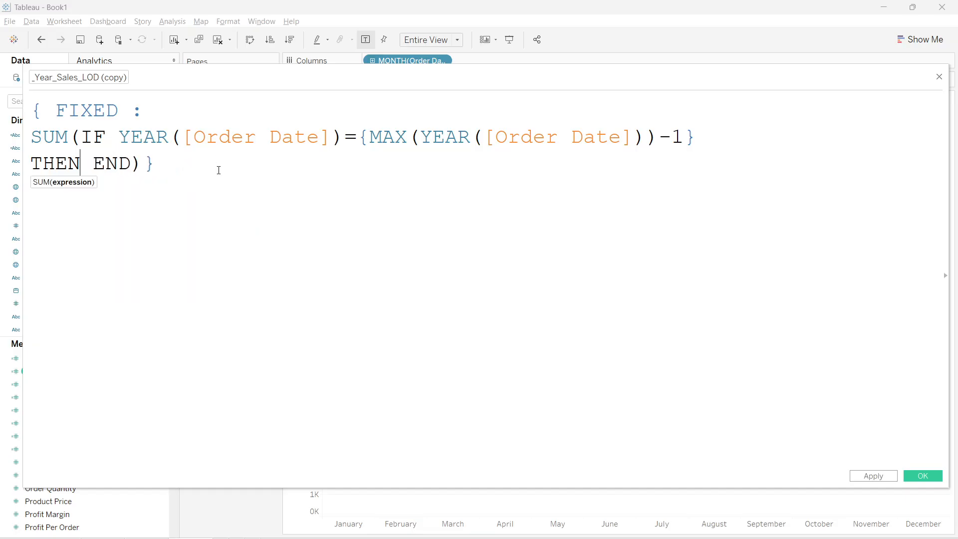
{"action": "type", "text": "Orde"}
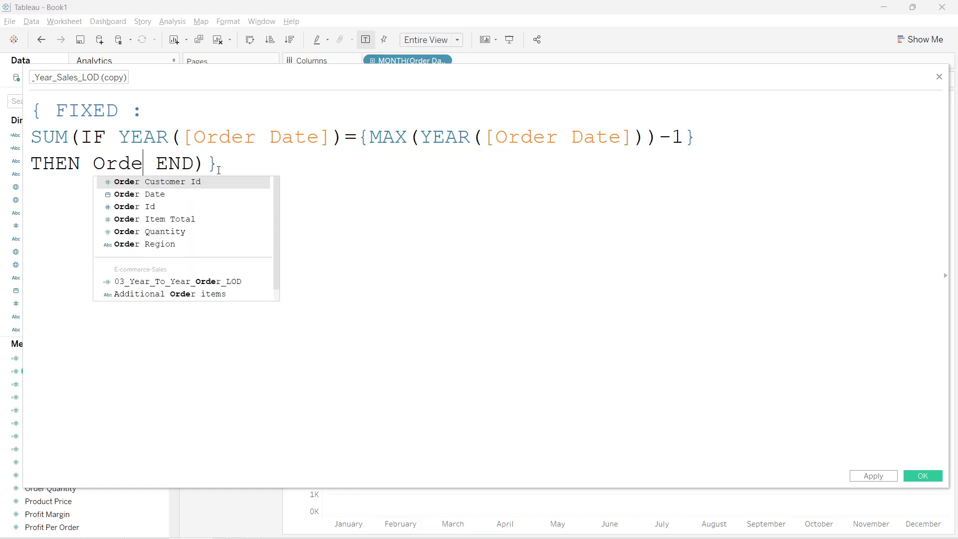
{"action": "key", "text": "Down"}
{"action": "key", "text": "Down"}
{"action": "key", "text": "Down"}
{"action": "key", "text": "Down"}
{"action": "key", "text": "Return"}
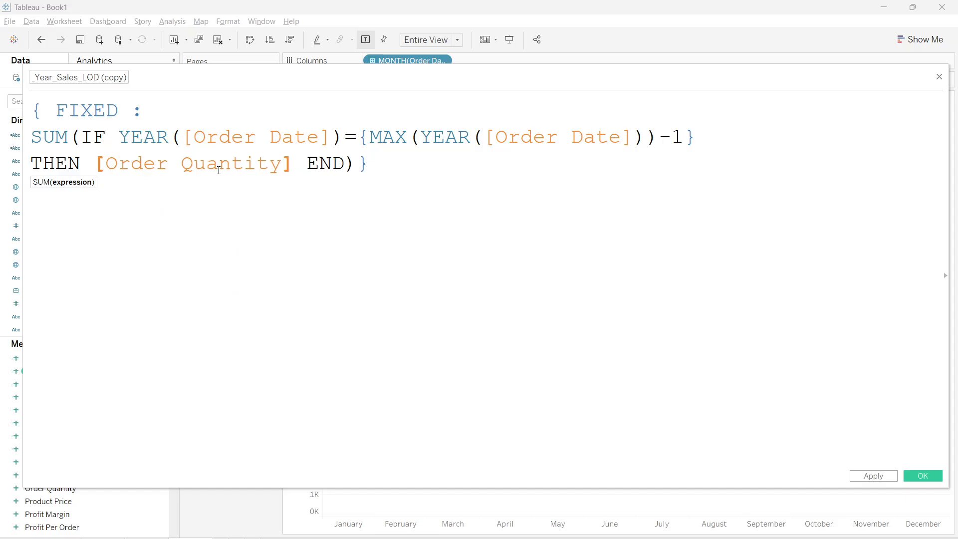
Rename the copied previous-year calculation as 03_Pre_Year_To_Year_Order_LOD and save it
{"action": "left_click_drag", "start_coordinate": [101, 79], "coordinate": [305, 138]}
{"action": "key", "text": "BackSpace"}
{"action": "key", "text": "BackSpace"}
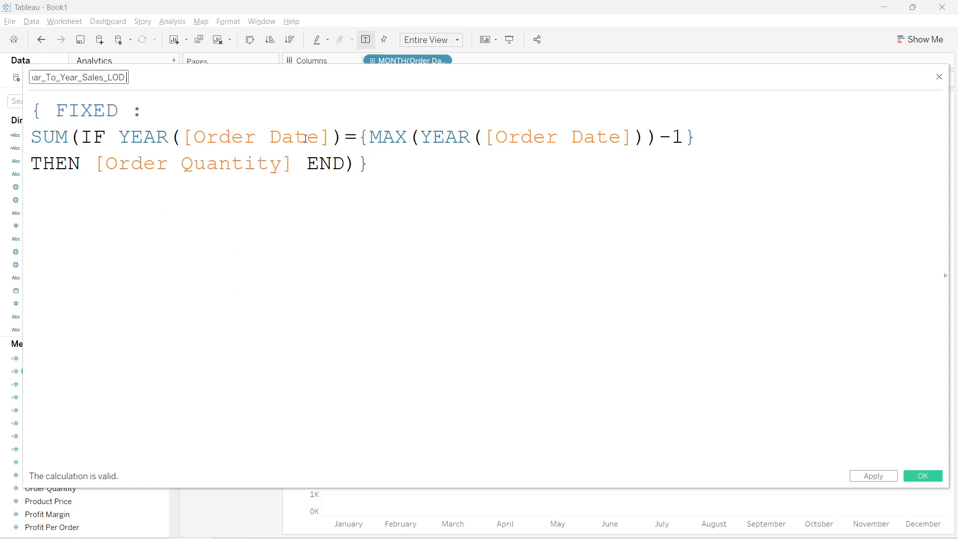
{"action": "key", "text": "Left"}
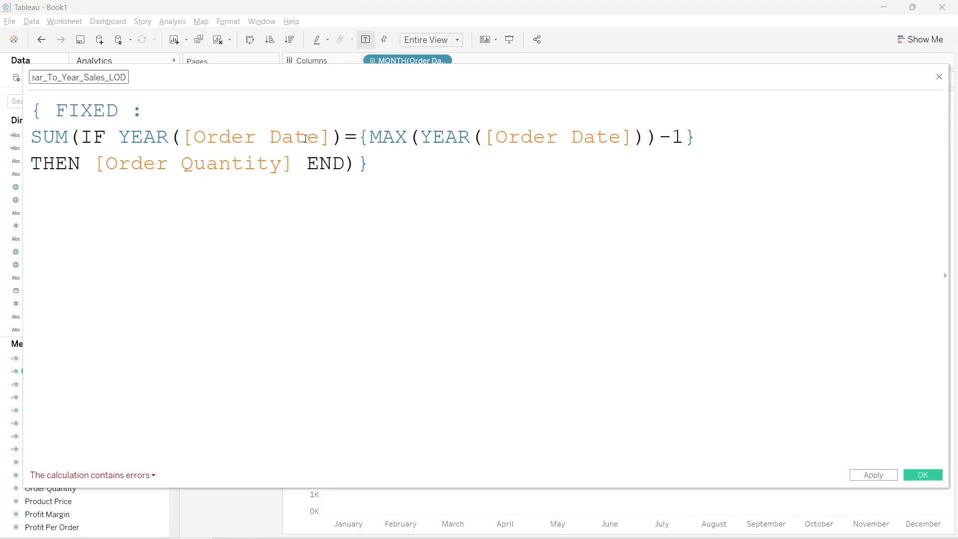
{"action": "key", "text": "Home"}
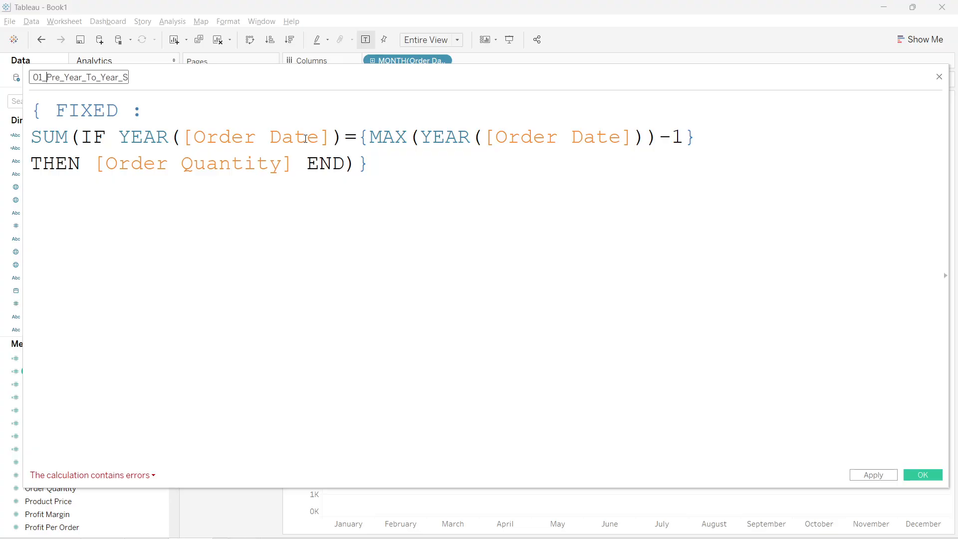
{"action": "key", "text": "BackSpace"}
{"action": "type", "text": "3"}
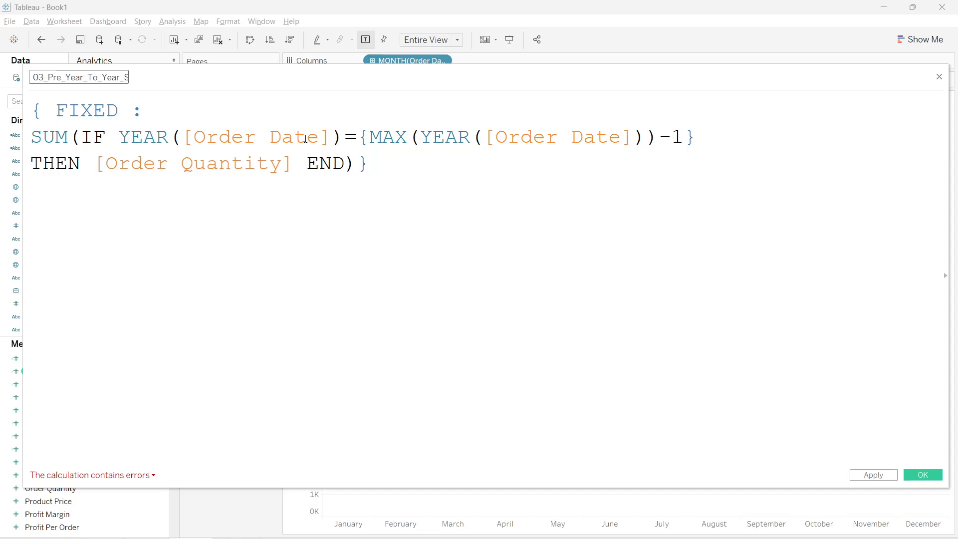
{"action": "key", "text": "Right"}
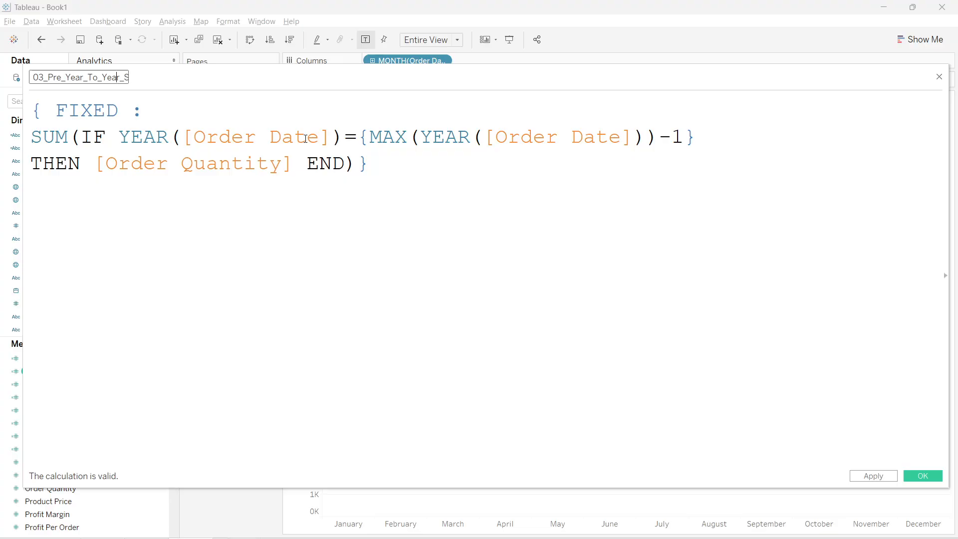
{"action": "key", "text": "Right"}
{"action": "key", "text": "Right"}
{"action": "key", "text": "Right"}
{"action": "key", "text": "Right"}
{"action": "key", "text": "Right"}
{"action": "key", "text": "Right"}
{"action": "key", "text": "Right"}
{"action": "key", "text": "Right"}
{"action": "key", "text": "BackSpace"}
{"action": "key", "text": "BackSpace"}
{"action": "key", "text": "BackSpace"}
{"action": "key", "text": "BackSpace"}
{"action": "key", "text": "BackSpace"}
{"action": "type", "text": "Order"}
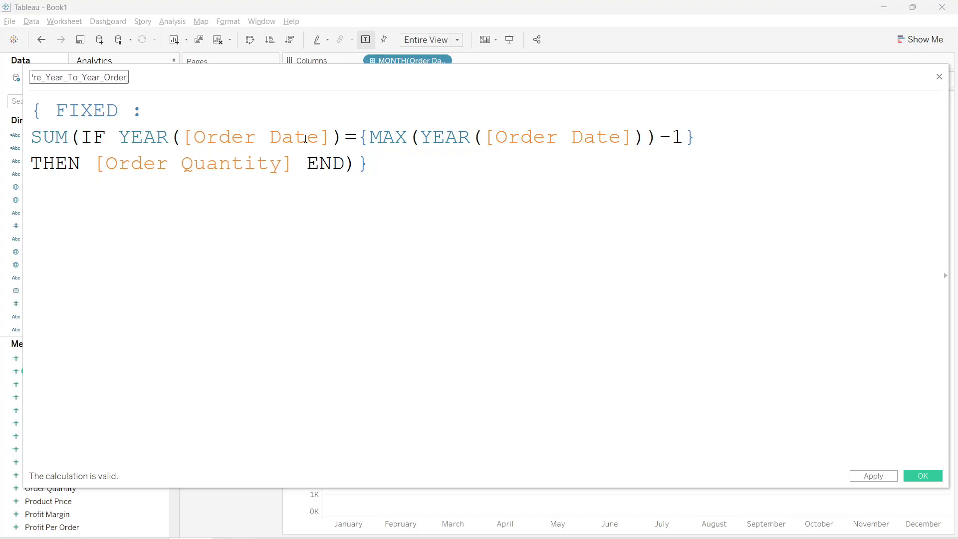
{"action": "left_click", "coordinate": [498, 240]}
{"action": "left_click", "coordinate": [879, 475]}
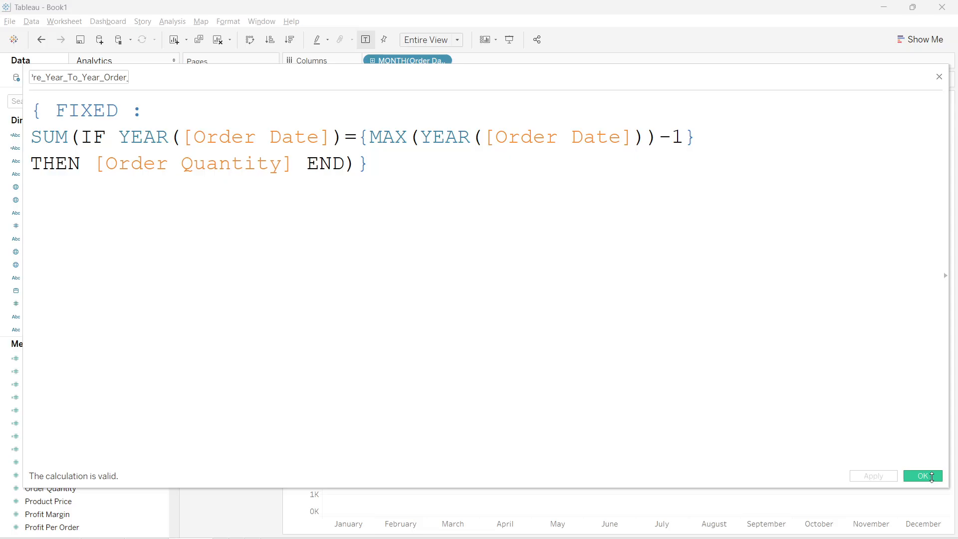
{"action": "left_click", "coordinate": [923, 475]}
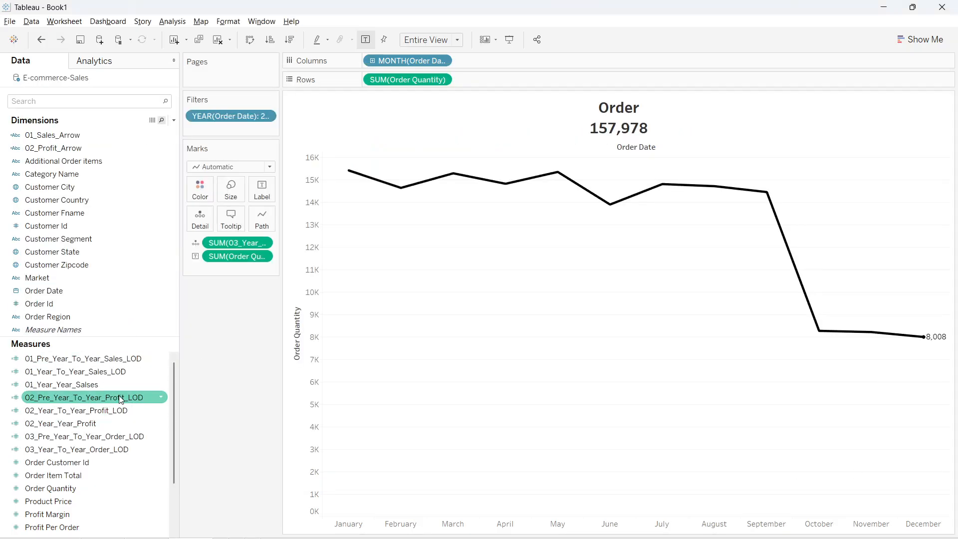
Duplicate the 01_Year_Year_Salses measure and clear the entire formula in the copy
{"action": "right_click", "coordinate": [75, 391]}
{"action": "left_click", "coordinate": [121, 204]}
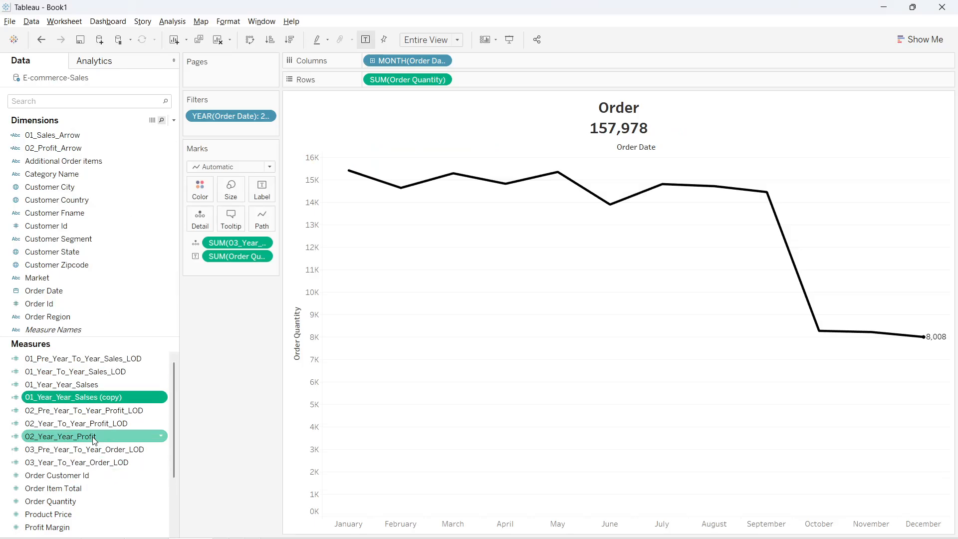
{"action": "right_click", "coordinate": [125, 397]}
{"action": "left_click", "coordinate": [169, 203]}
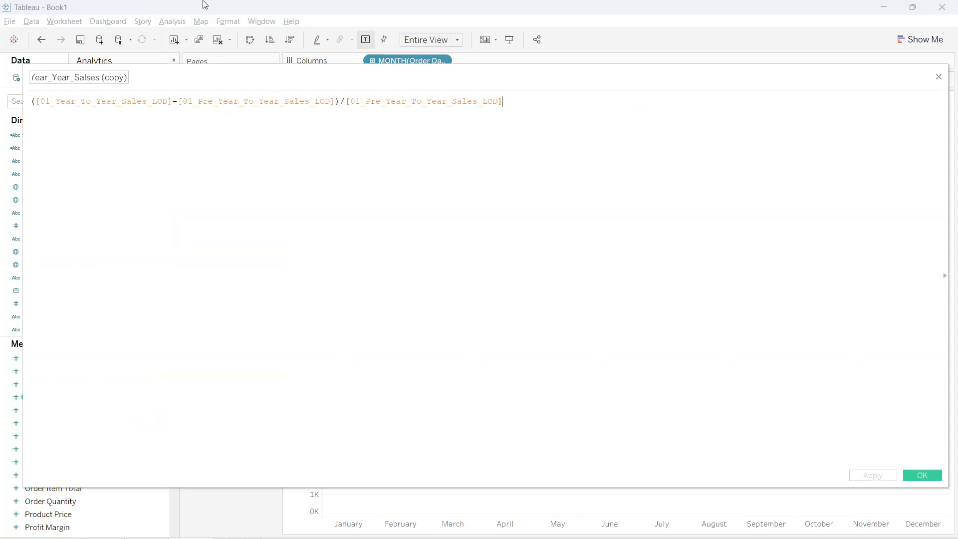
{"action": "scroll", "coordinate": [334, 207], "scroll_direction": "up", "scroll_amount": 5, "text": "ctrl"}
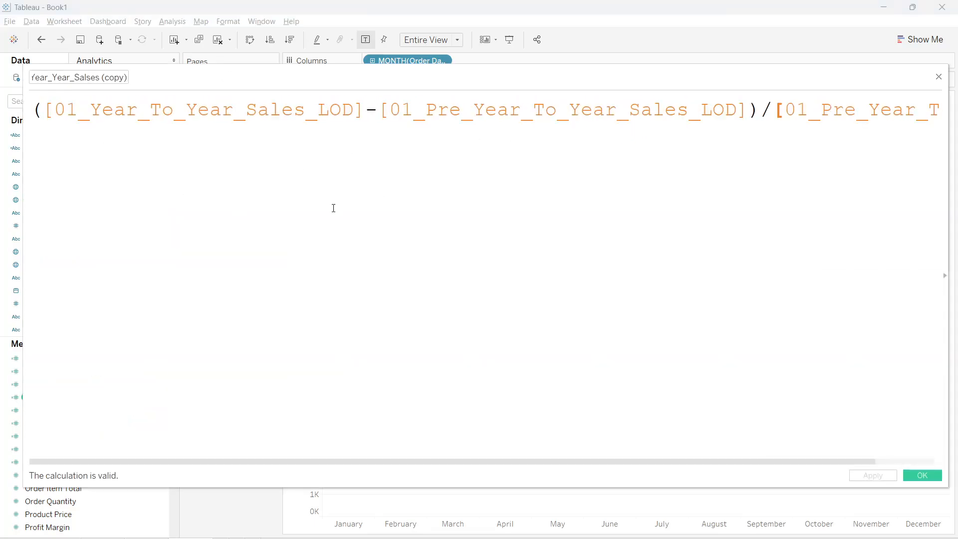
{"action": "left_click_drag", "start_coordinate": [182, 125], "coordinate": [182, 118]}
{"action": "key", "text": "ctrl+a"}
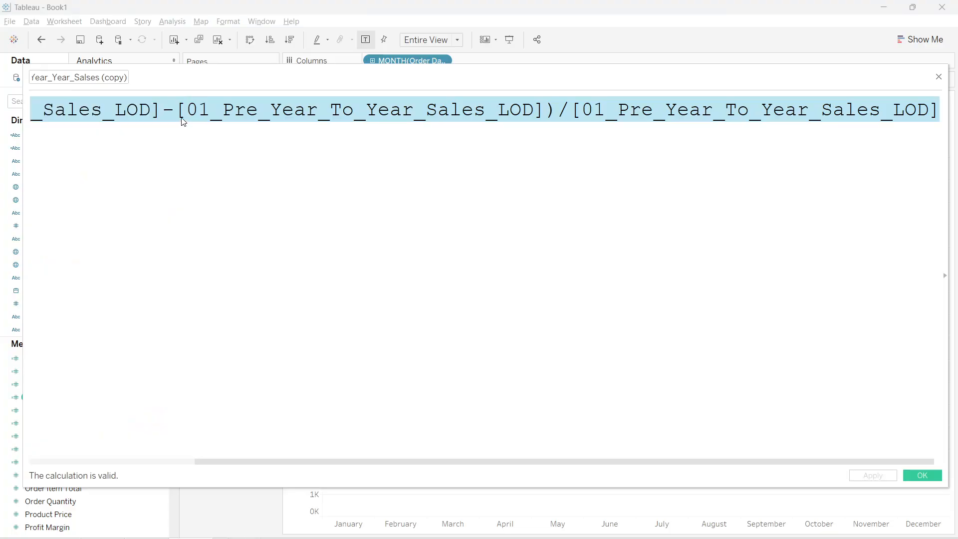
{"action": "key", "text": "BackSpace"}
Open the name of the copied 01_Year_Year_Salses calculation for editing
{"action": "left_click", "coordinate": [91, 82]}
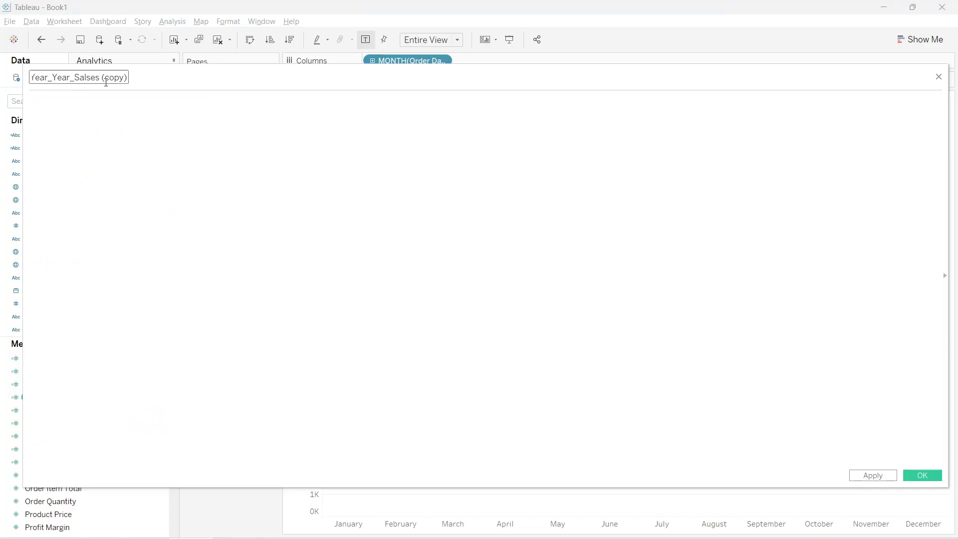
Rename the duplicated calculated field as 03_Year_Year_Order
{"action": "key", "text": "Delete"}
{"action": "key", "text": "Delete"}
{"action": "key", "text": "Delete"}
{"action": "key", "text": "Delete"}
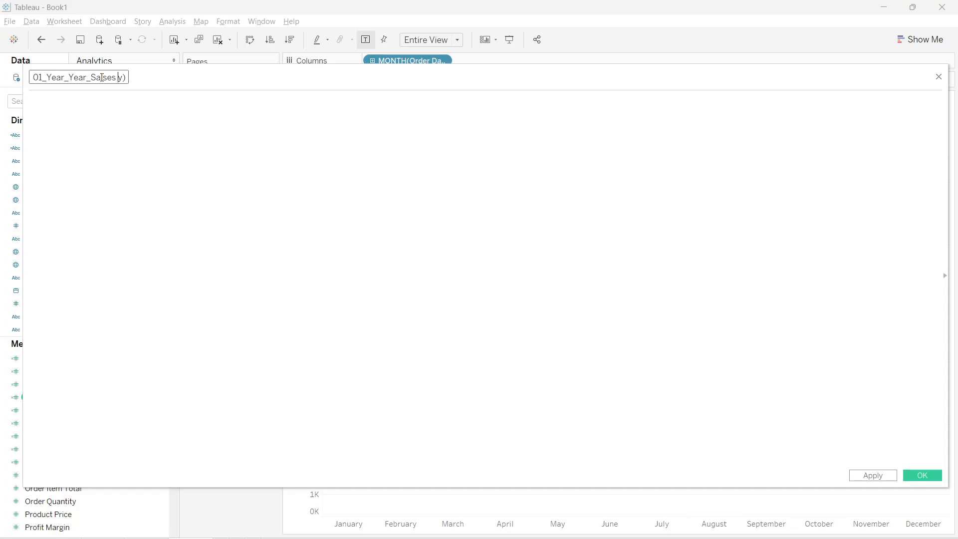
{"action": "key", "text": "BackSpace"}
{"action": "key", "text": "BackSpace"}
{"action": "key", "text": "BackSpace"}
{"action": "type", "text": "Order"}
{"action": "key", "text": "BackSpace"}
{"action": "type", "text": "3"}
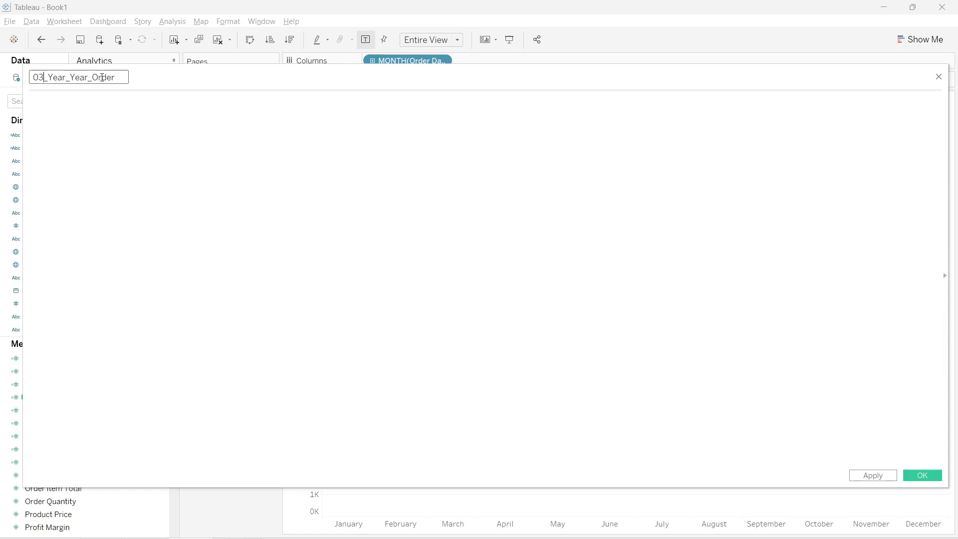
Enter the formula's numerator as ([03_Year_To_Year_Order_LOD]-[03_Pre_Year_To_Year_Order_LOD]) followed by a division sign
{"action": "left_click", "coordinate": [178, 182]}
{"action": "type", "text": "()"}
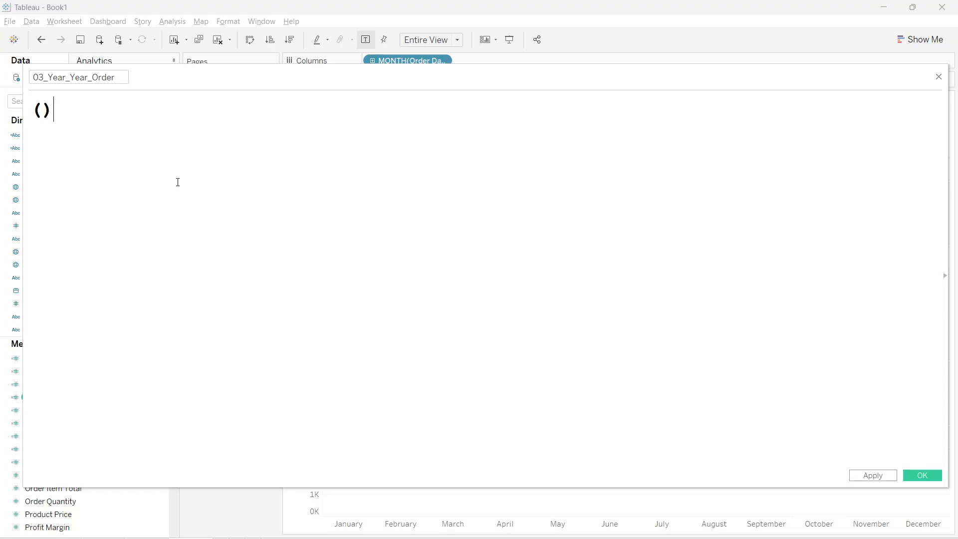
{"action": "type", "text": " /"}
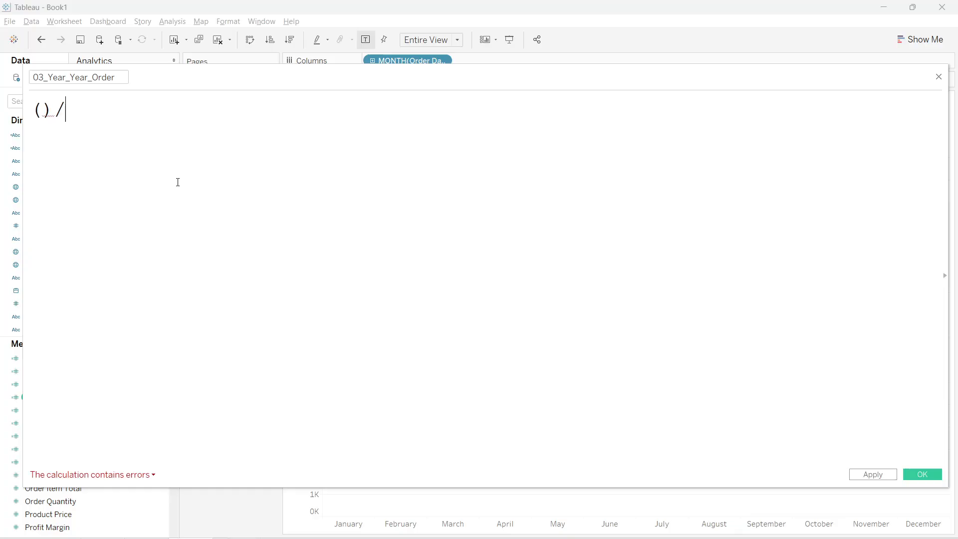
{"action": "key", "text": "Left"}
{"action": "key", "text": "Left"}
{"action": "key", "text": "Left"}
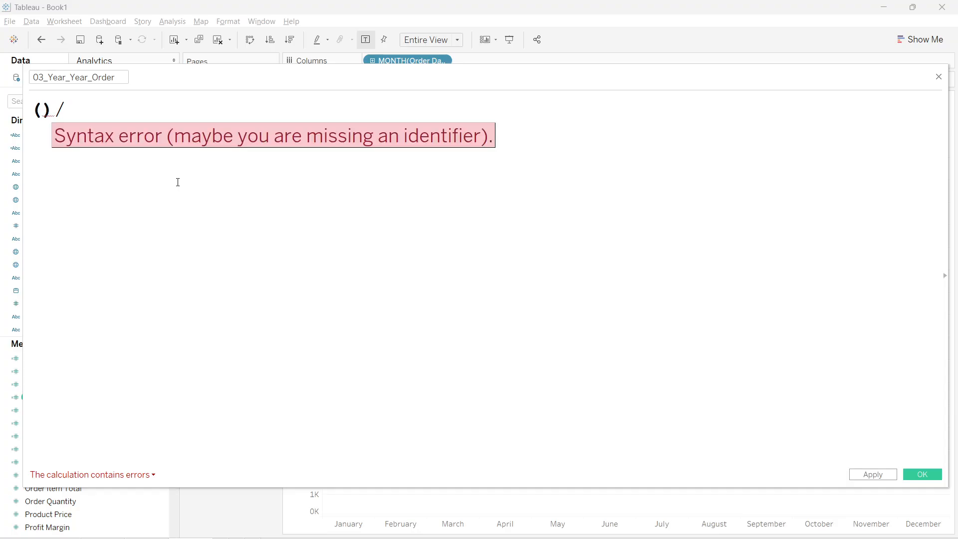
{"action": "type", "text": "03_"}
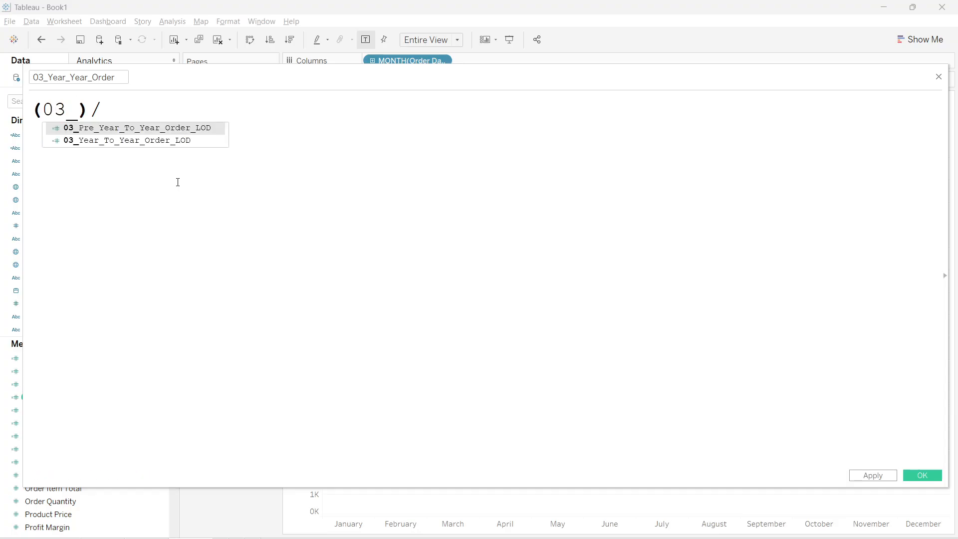
{"action": "key", "text": "Down"}
{"action": "key", "text": "Return"}
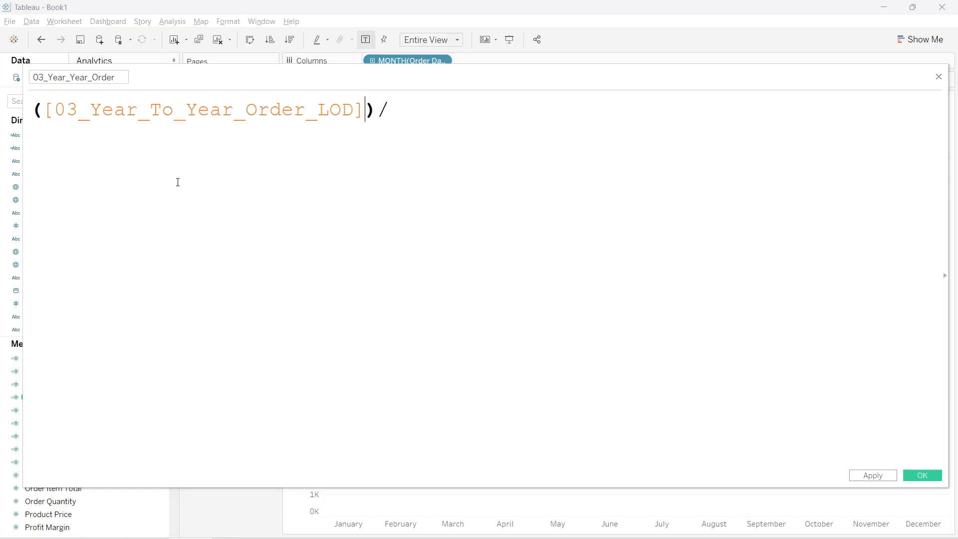
{"action": "type", "text": "-"}
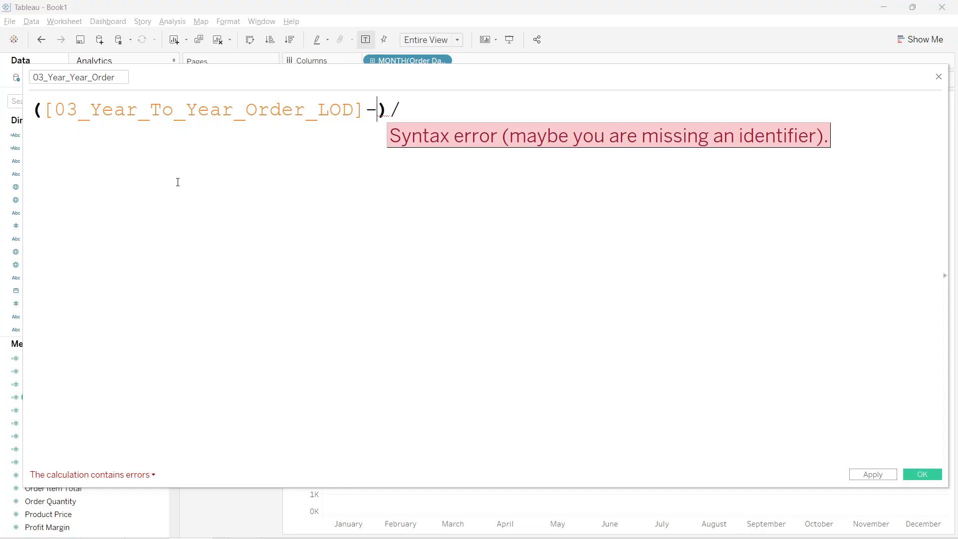
{"action": "type", "text": "03_"}
{"action": "key", "text": "Return"}
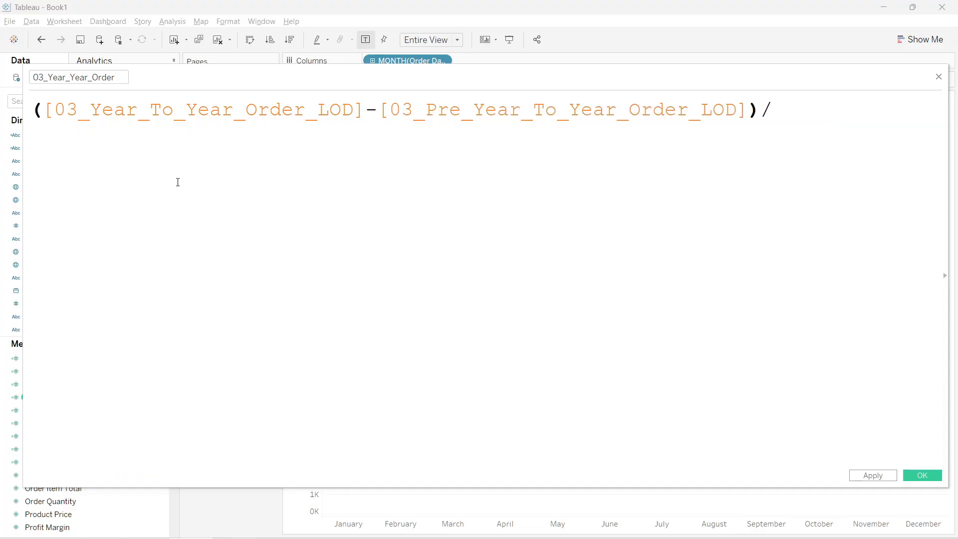
Complete the formula with [03_Pre_Year_To_Year_Order_LOD] as the divisor and save the calculated field
{"action": "key", "text": "End"}
{"action": "type", "text": "03"}
{"action": "key", "text": "Return"}
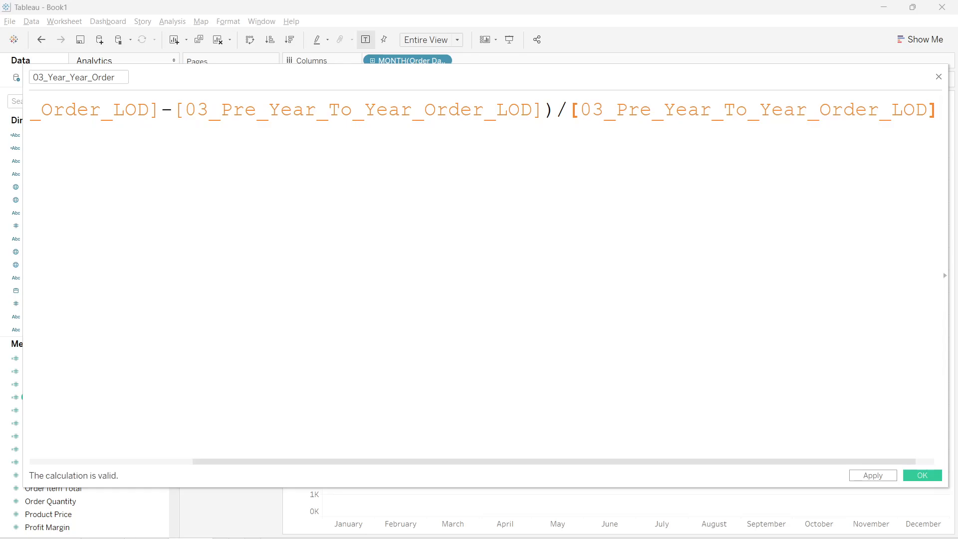
{"action": "left_click", "coordinate": [874, 475]}
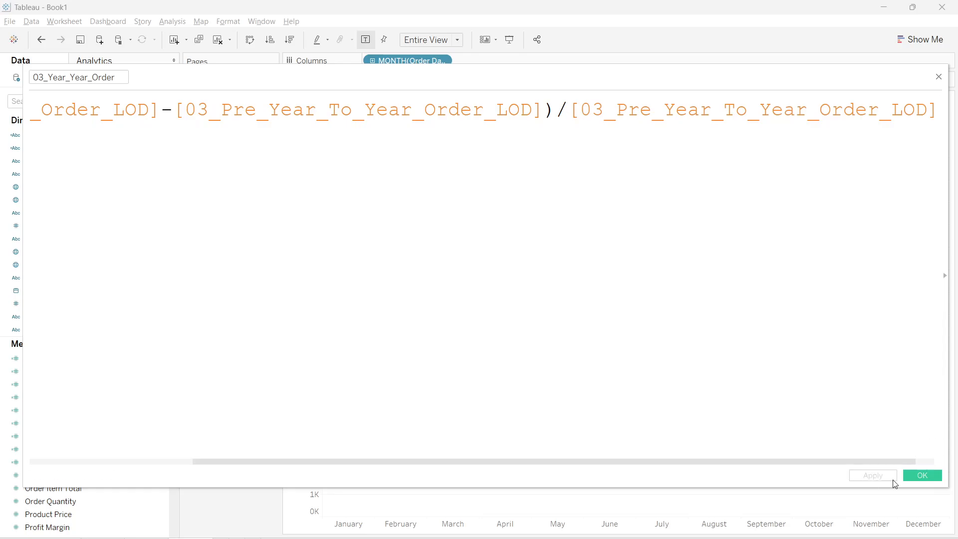
{"action": "left_click", "coordinate": [923, 475]}
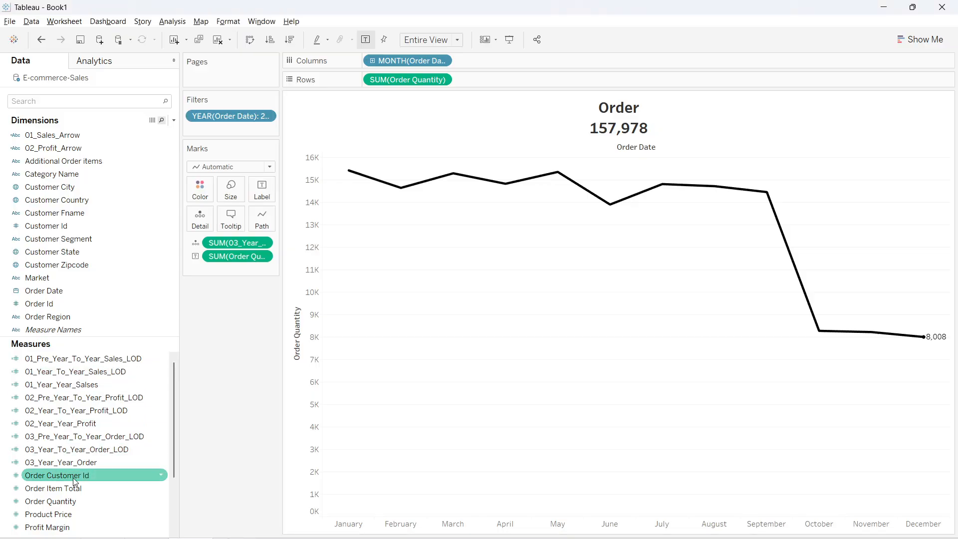
Add the 03_Year_Year_Order measure to the line chart's Detail mark
{"action": "left_click", "coordinate": [86, 451]}
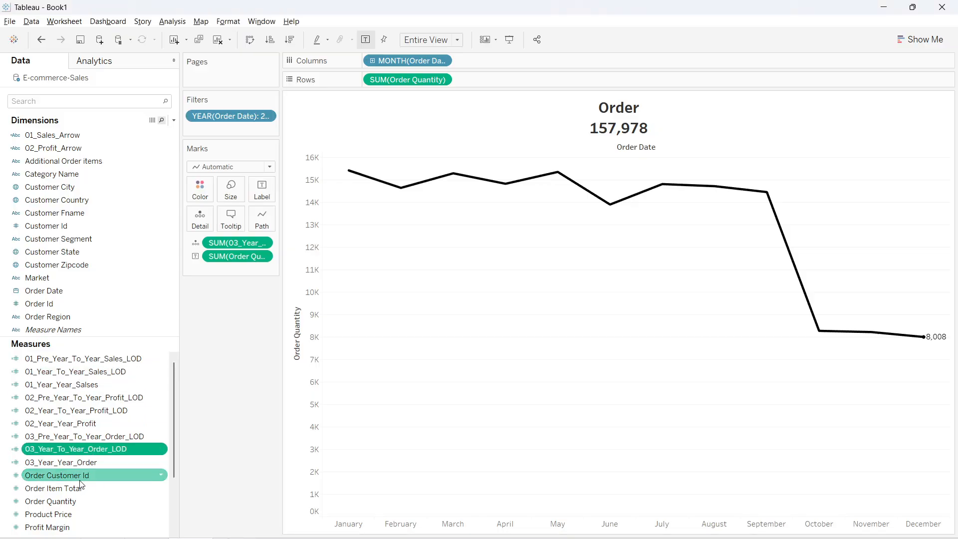
{"action": "left_click", "coordinate": [79, 463]}
{"action": "left_click_drag", "start_coordinate": [53, 465], "coordinate": [206, 225]}
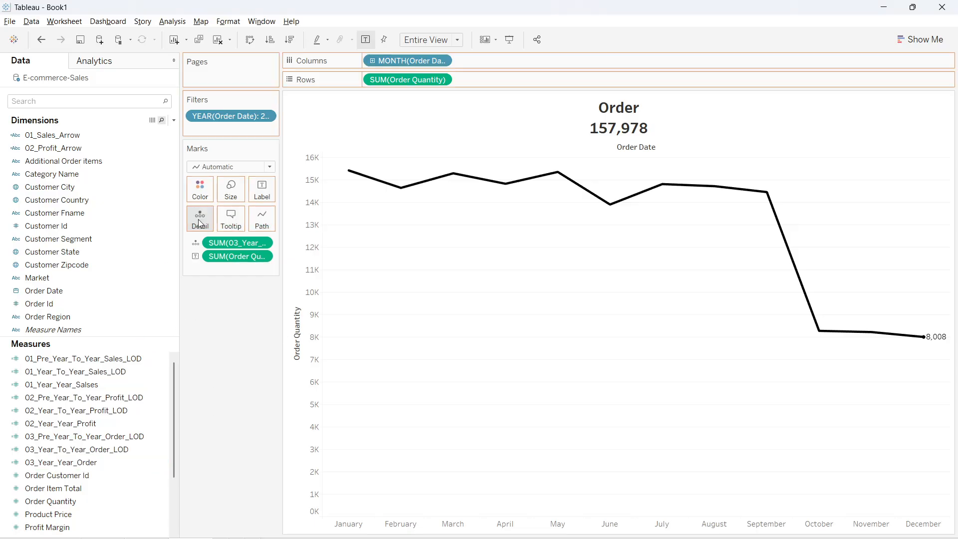
Add a third line to the sheet title with the SUM(03_Year_Year_Order) field followed by "PY"
{"action": "double_click", "coordinate": [635, 122]}
{"action": "left_click", "coordinate": [592, 257]}
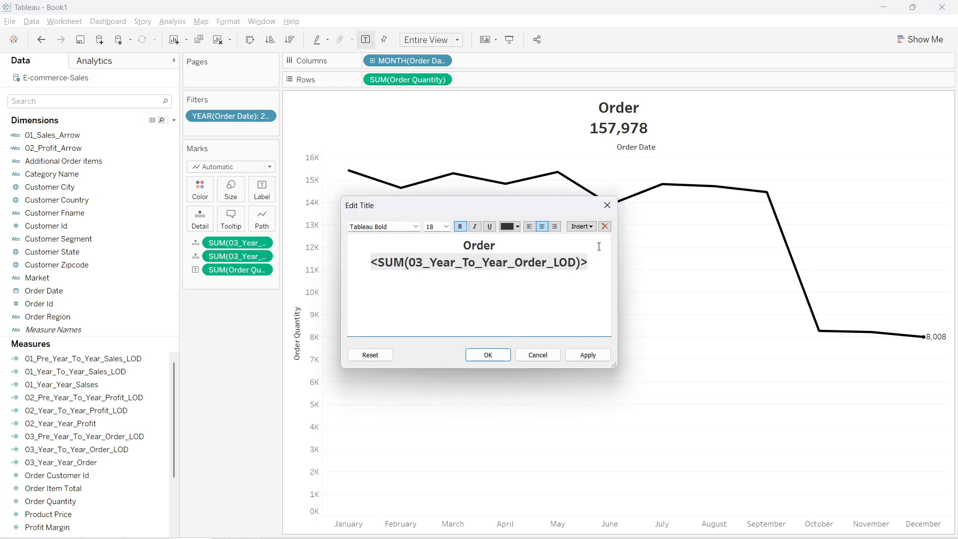
{"action": "left_click", "coordinate": [582, 226]}
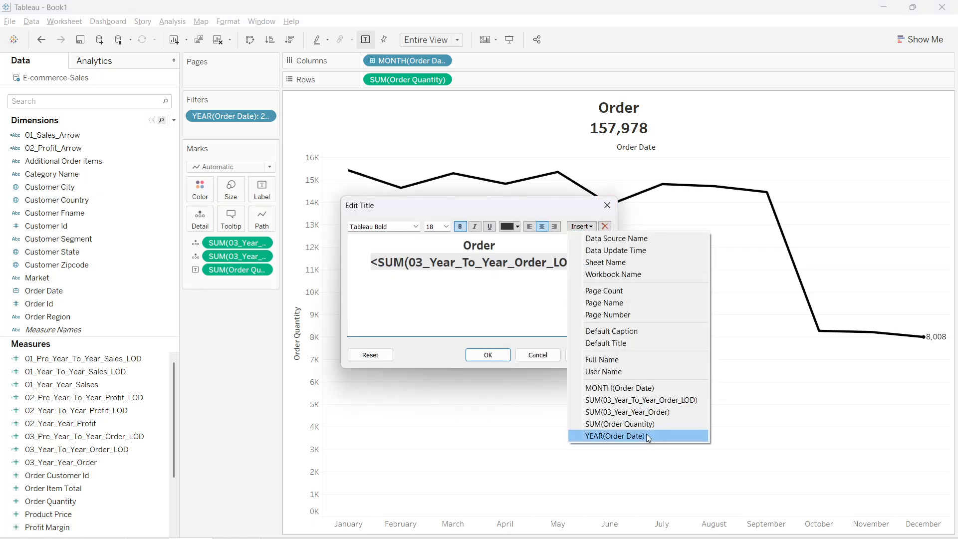
{"action": "left_click", "coordinate": [649, 413]}
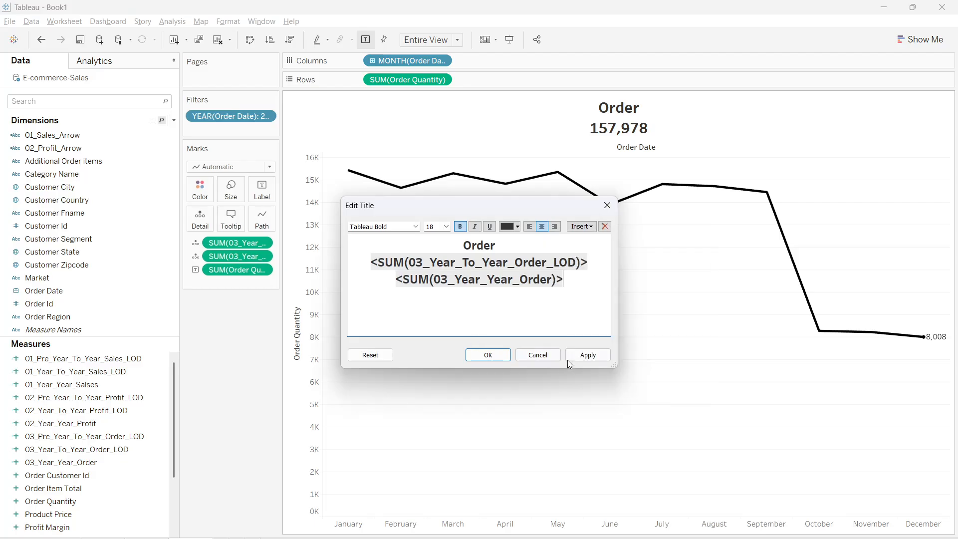
{"action": "type", "text": "PY"}
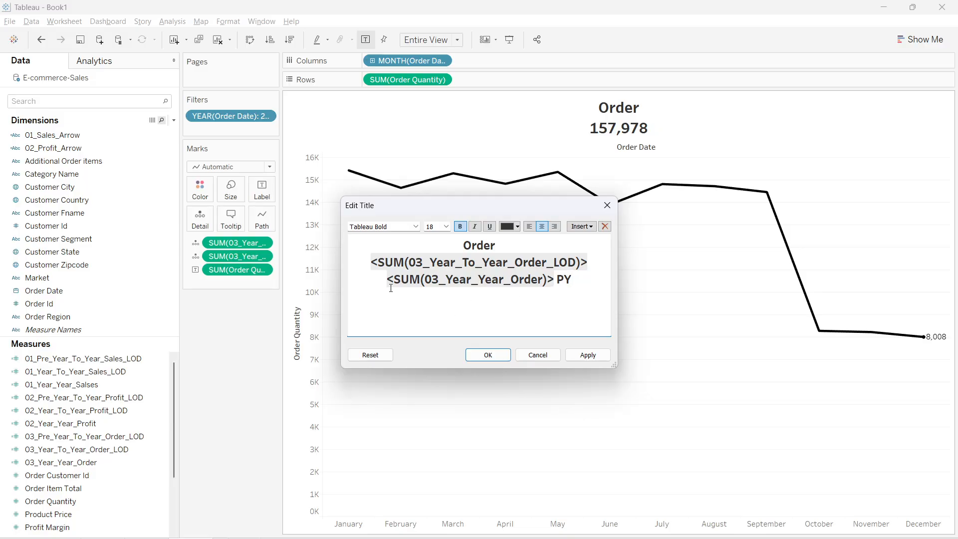
{"action": "left_click", "coordinate": [488, 354]}
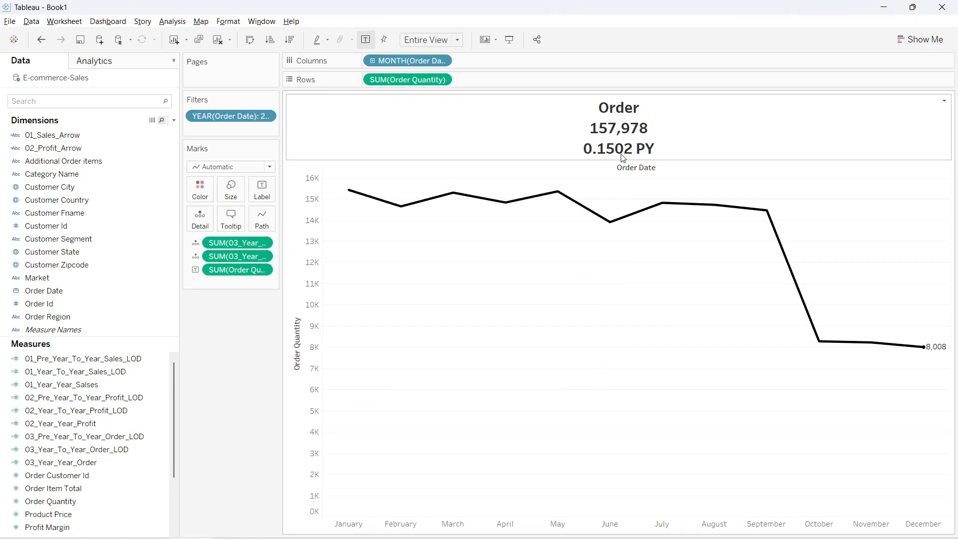
{"action": "double_click", "coordinate": [621, 154]}
{"action": "left_click", "coordinate": [535, 358]}
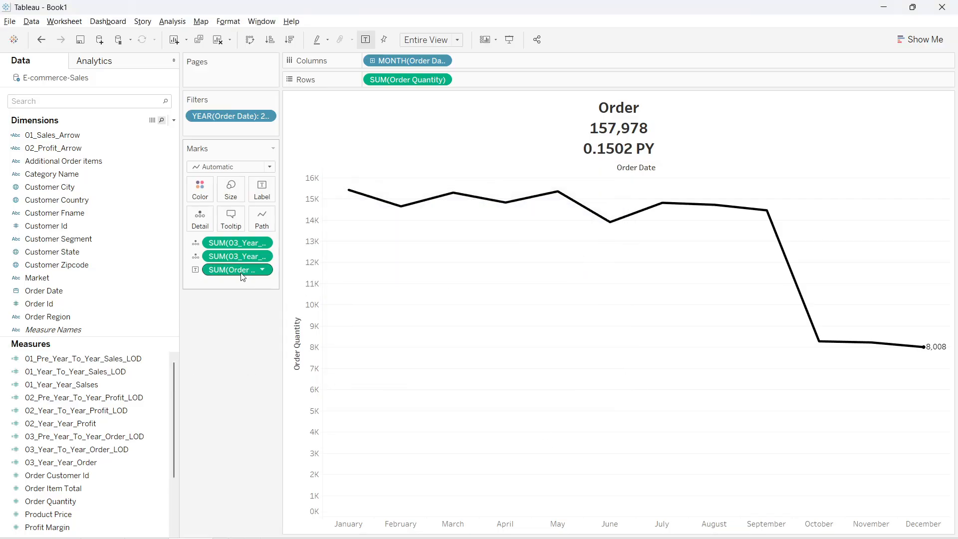
Format the numbers of SUM(03_Year_Year_Order) as a percentage with two decimal places
{"action": "right_click", "coordinate": [234, 242]}
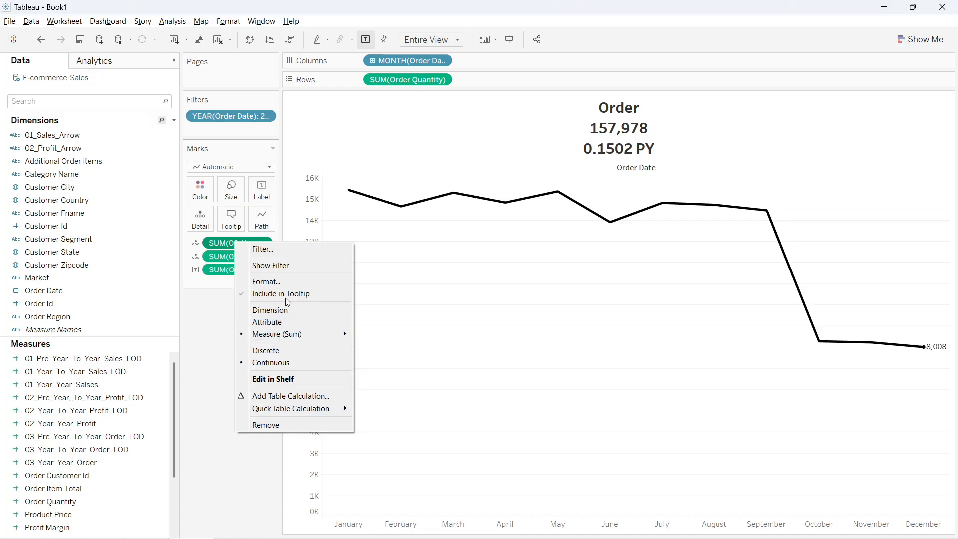
{"action": "left_click", "coordinate": [267, 282]}
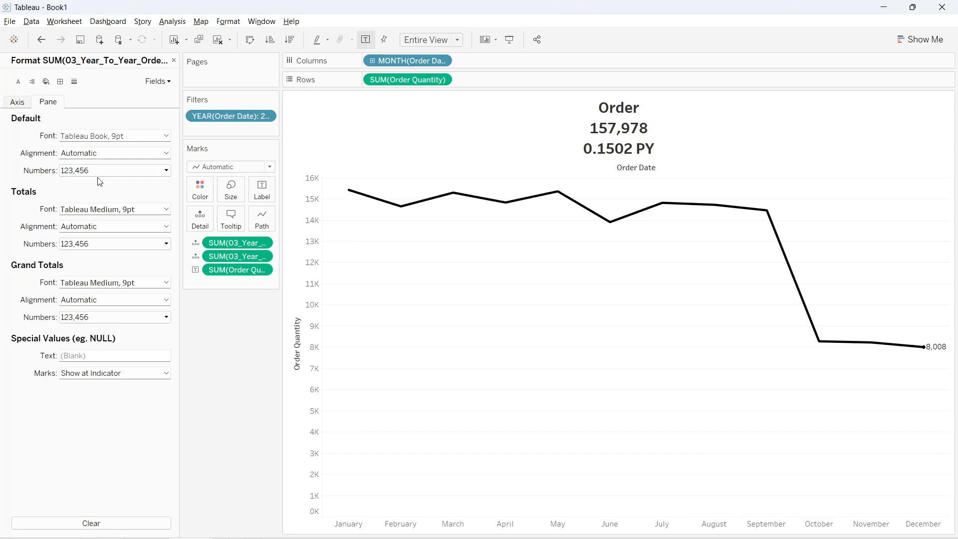
{"action": "left_click", "coordinate": [238, 257]}
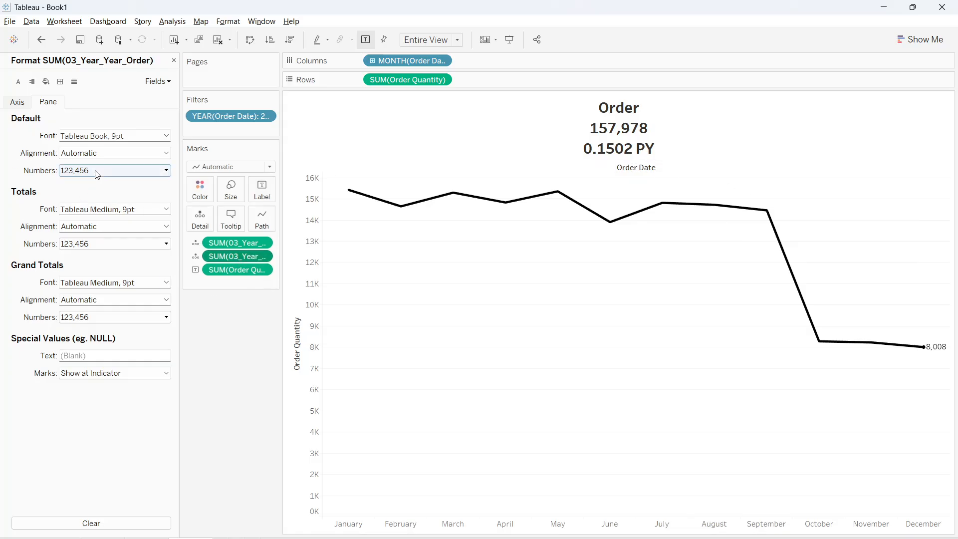
{"action": "left_click", "coordinate": [115, 170]}
{"action": "left_click", "coordinate": [99, 239]}
{"action": "left_click", "coordinate": [229, 357]}
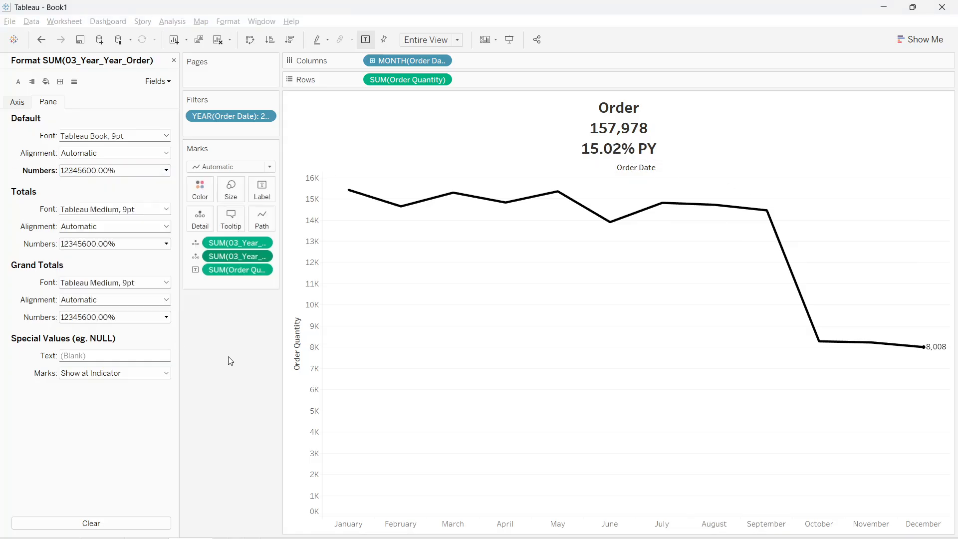
{"action": "left_click", "coordinate": [173, 60]}
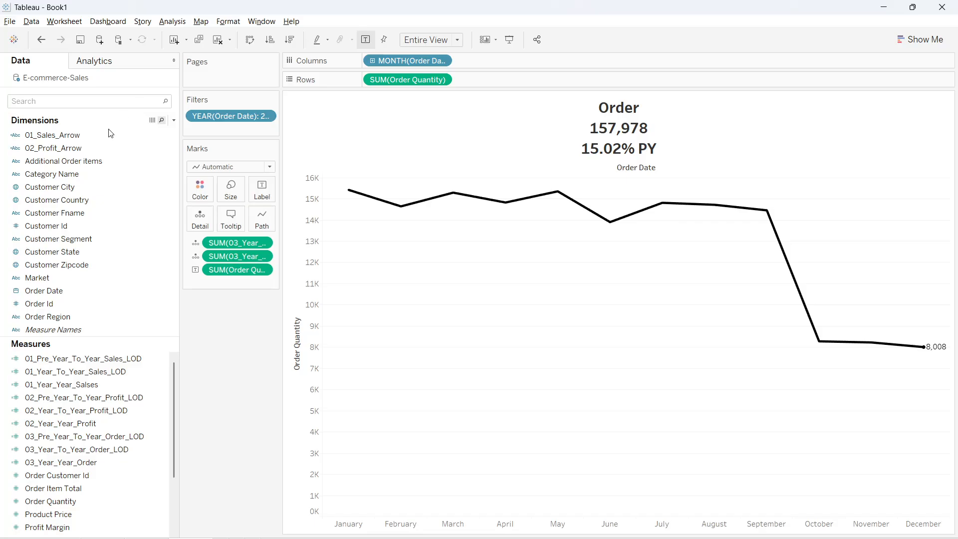
Duplicate the 02_Profit_Arrow calculated field and open the copy for editing
{"action": "right_click", "coordinate": [75, 148]}
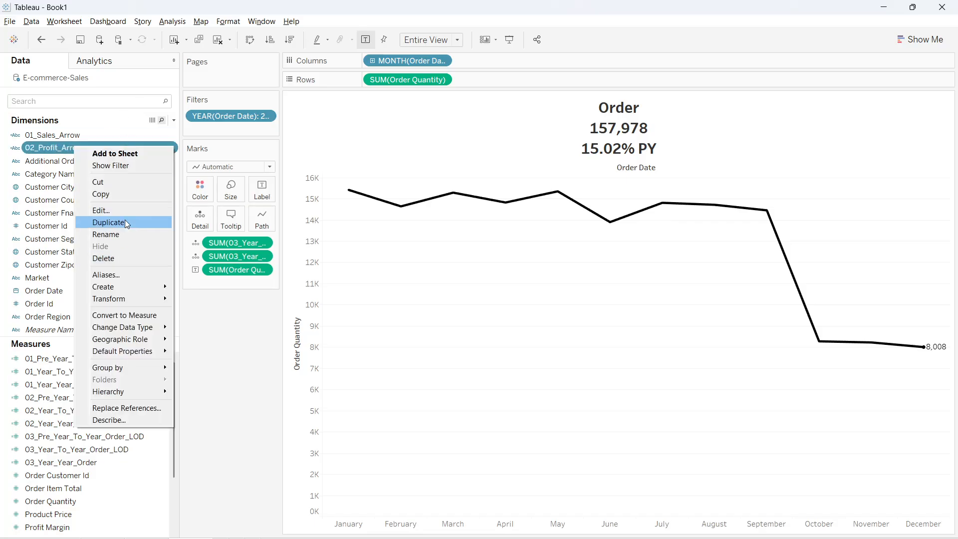
{"action": "left_click", "coordinate": [125, 221]}
{"action": "right_click", "coordinate": [73, 159]}
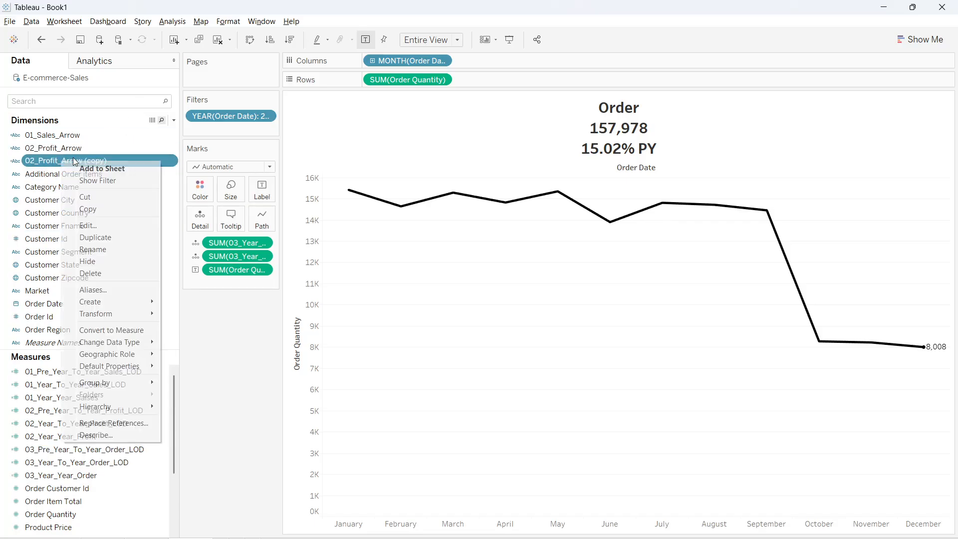
{"action": "left_click", "coordinate": [109, 226]}
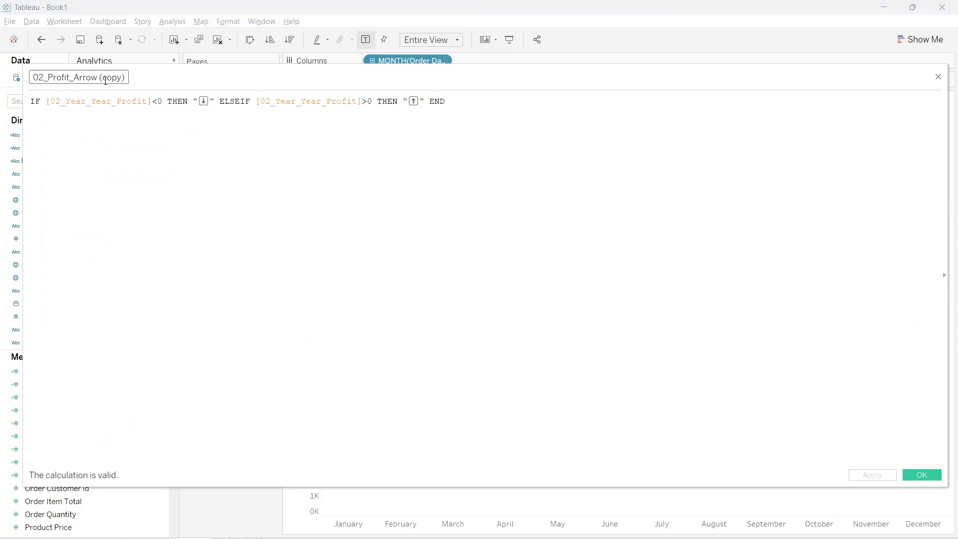
Rename the copied arrow field as 03_Order_Arrow
{"action": "scroll", "coordinate": [159, 126], "scroll_direction": "up", "scroll_amount": 3}
{"action": "left_click", "coordinate": [123, 78]}
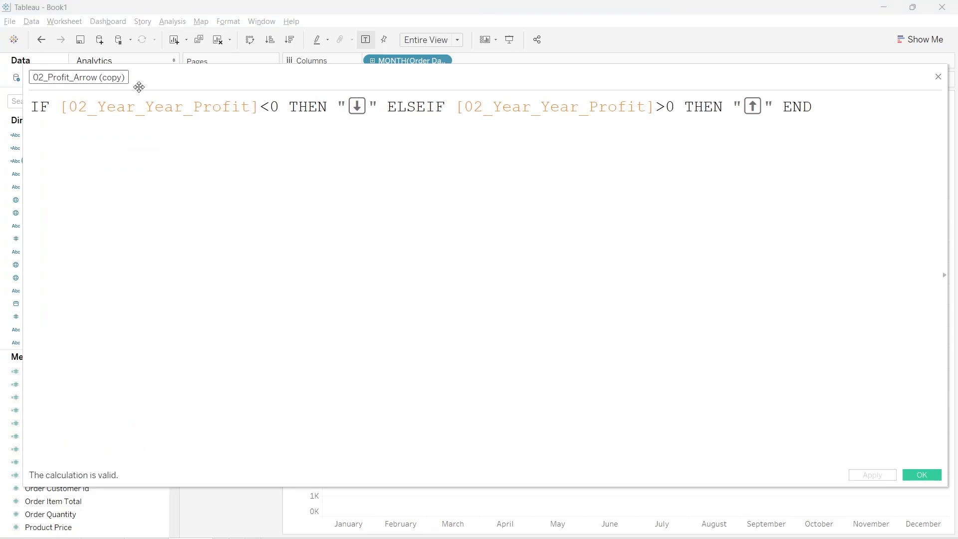
{"action": "key", "text": "BackSpace"}
{"action": "key", "text": "BackSpace"}
{"action": "key", "text": "BackSpace"}
{"action": "key", "text": "BackSpace"}
{"action": "key", "text": "BackSpace"}
{"action": "key", "text": "BackSpace"}
{"action": "key", "text": "BackSpace"}
{"action": "key", "text": "BackSpace"}
{"action": "key", "text": "BackSpace"}
{"action": "key", "text": "BackSpace"}
{"action": "key", "text": "BackSpace"}
{"action": "key", "text": "BackSpace"}
{"action": "key", "text": "BackSpace"}
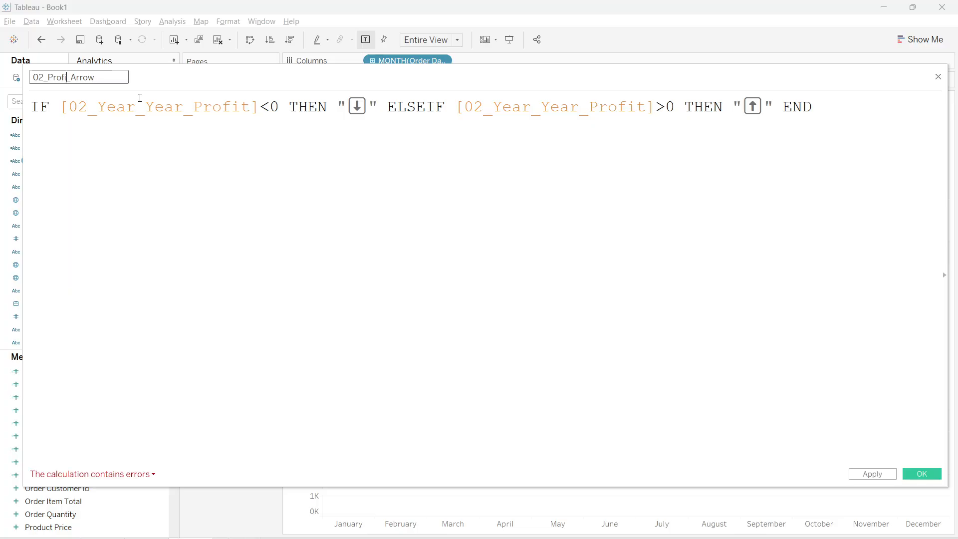
{"action": "type", "text": "Order"}
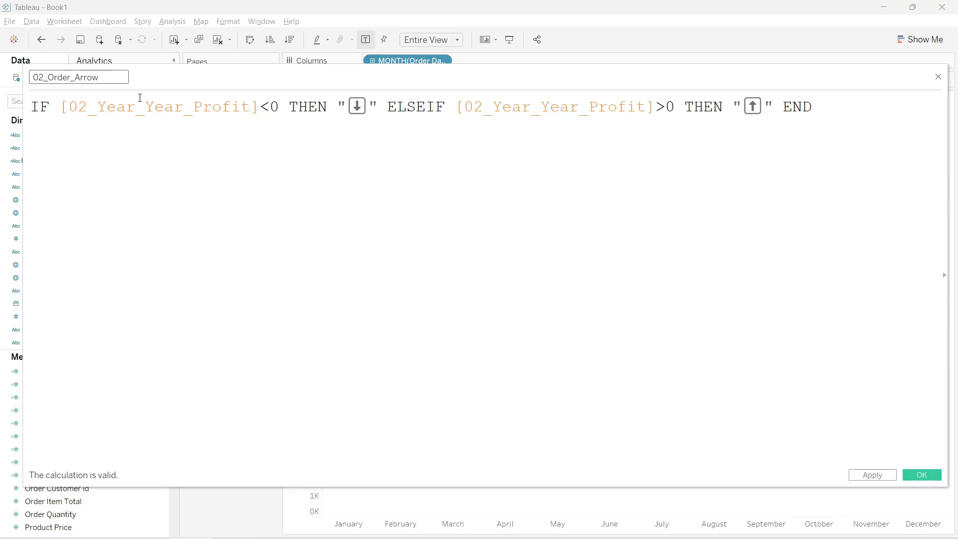
{"action": "key", "text": "Home"}
{"action": "key", "text": "Delete"}
{"action": "key", "text": "Delete"}
{"action": "type", "text": "0."}
{"action": "key", "text": "BackSpace"}
{"action": "type", "text": "3"}
In the 03_Order_Arrow formula, replace [02_Year_Year_Profit] in the less-than-zero condition with [03_Year_Year_Order]
{"action": "left_click", "coordinate": [92, 130]}
{"action": "left_click_drag", "start_coordinate": [59, 108], "coordinate": [260, 108]}
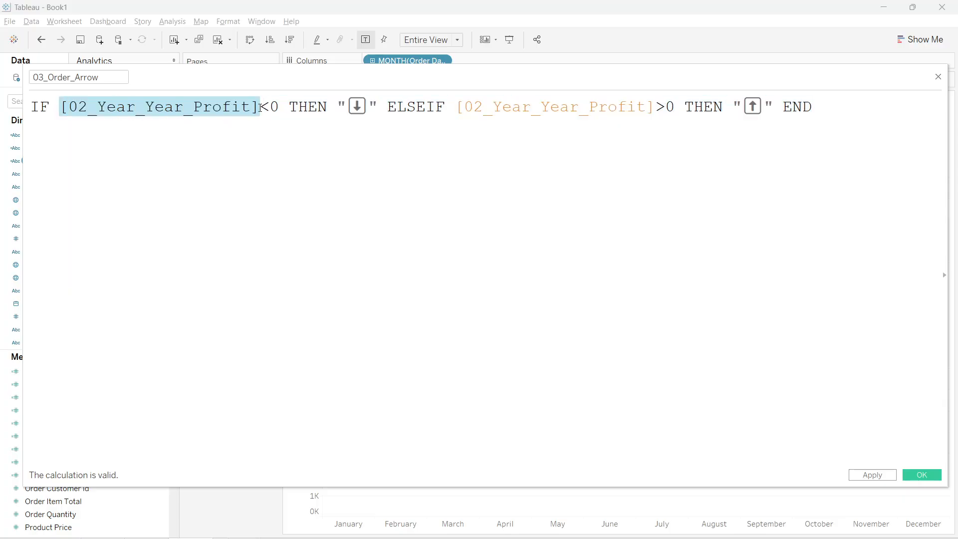
{"action": "key", "text": "BackSpace"}
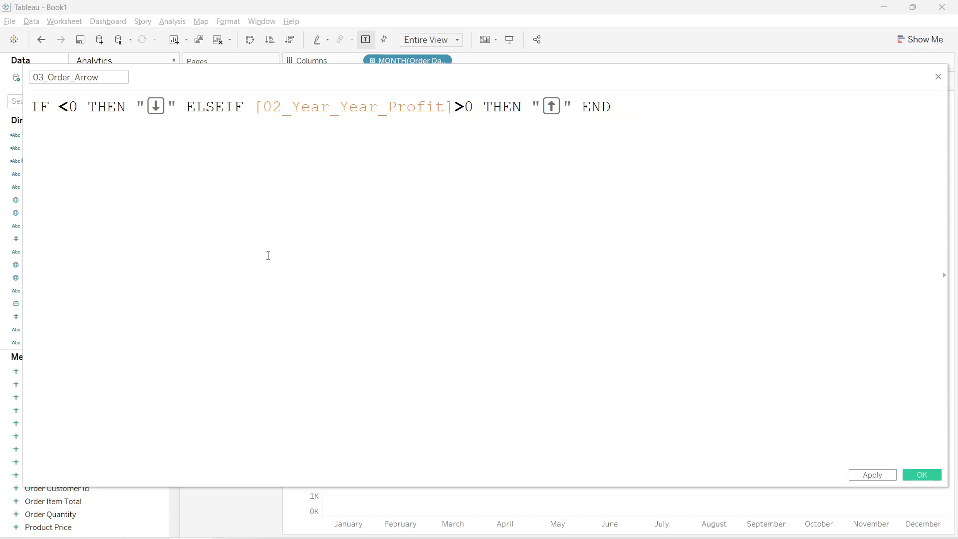
{"action": "type", "text": "o"}
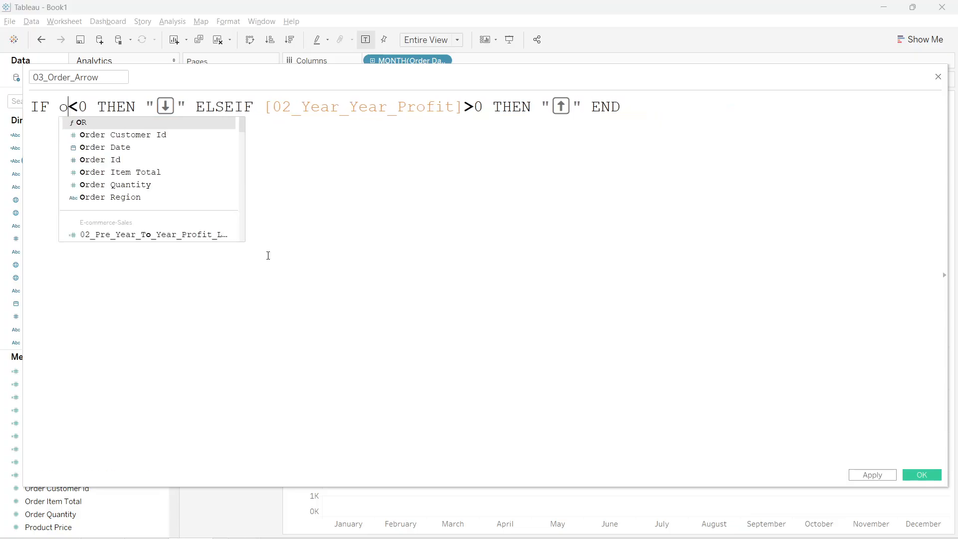
{"action": "type", "text": "3"}
{"action": "key", "text": "BackSpace"}
{"action": "key", "text": "BackSpace"}
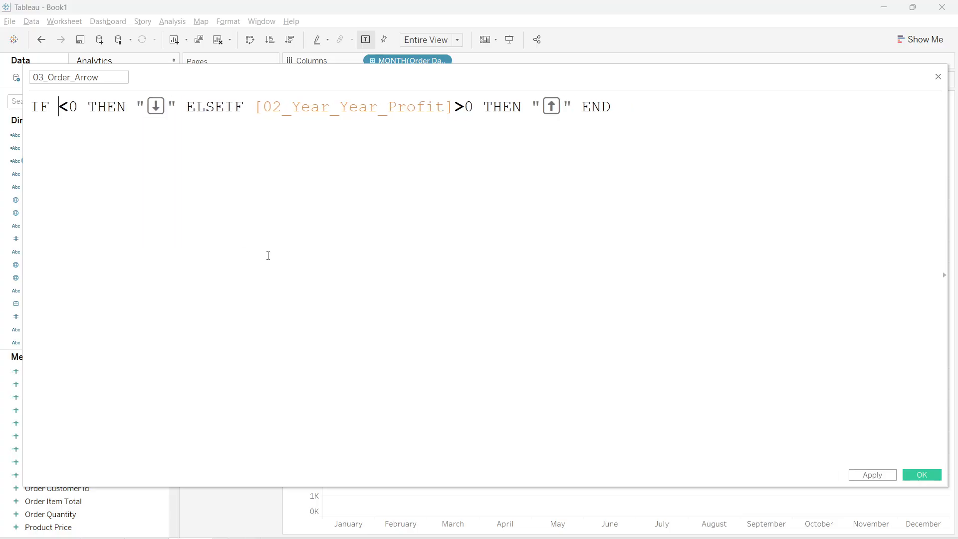
{"action": "type", "text": "03_"}
{"action": "key", "text": "Down"}
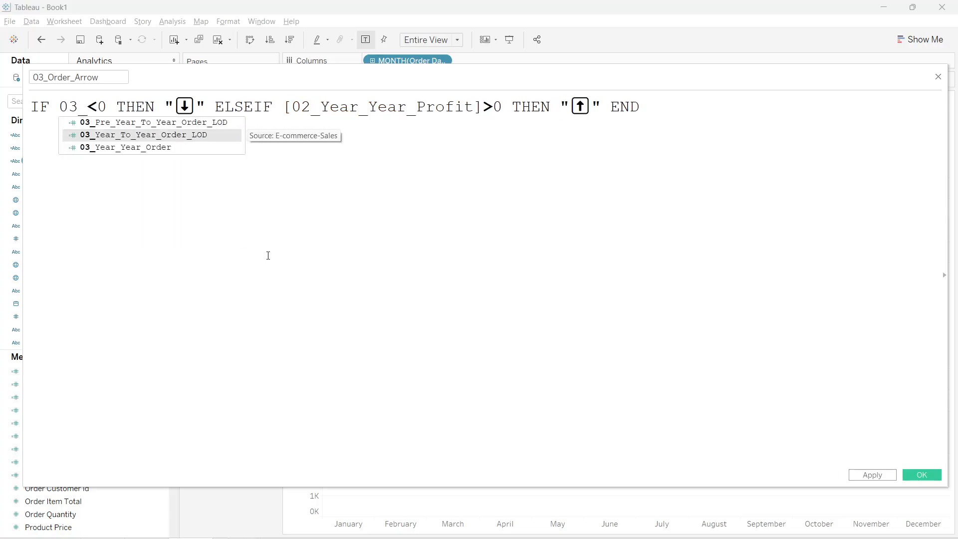
{"action": "key", "text": "Down"}
{"action": "key", "text": "Return"}
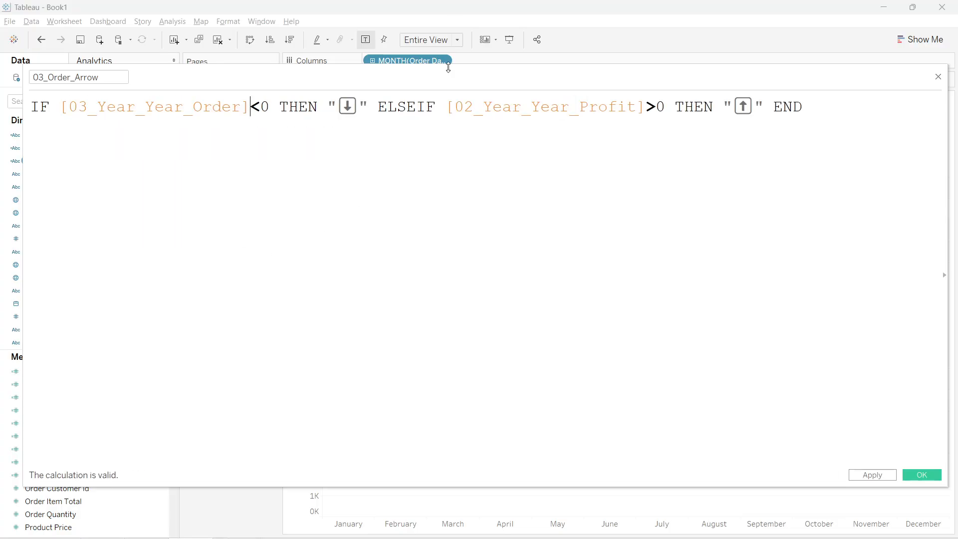
Replace [02_Year_Year_Profit] in the ELSEIF condition with [03_Year_Year_Order] and save the calculated field
{"action": "left_click_drag", "start_coordinate": [446, 106], "coordinate": [648, 113]}
{"action": "key", "text": "BackSpace"}
{"action": "type", "text": "03"}
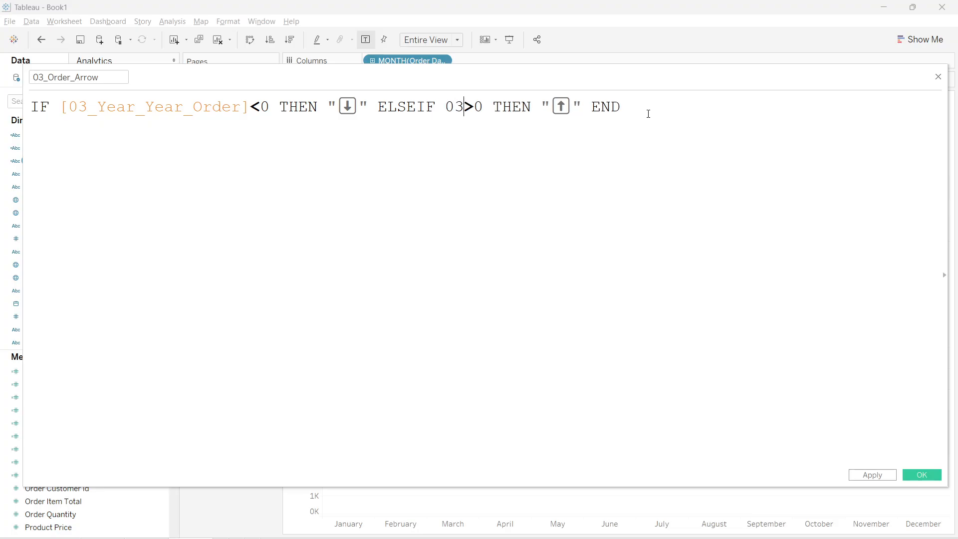
{"action": "key", "text": "Down"}
{"action": "key", "text": "Down"}
{"action": "key", "text": "Return"}
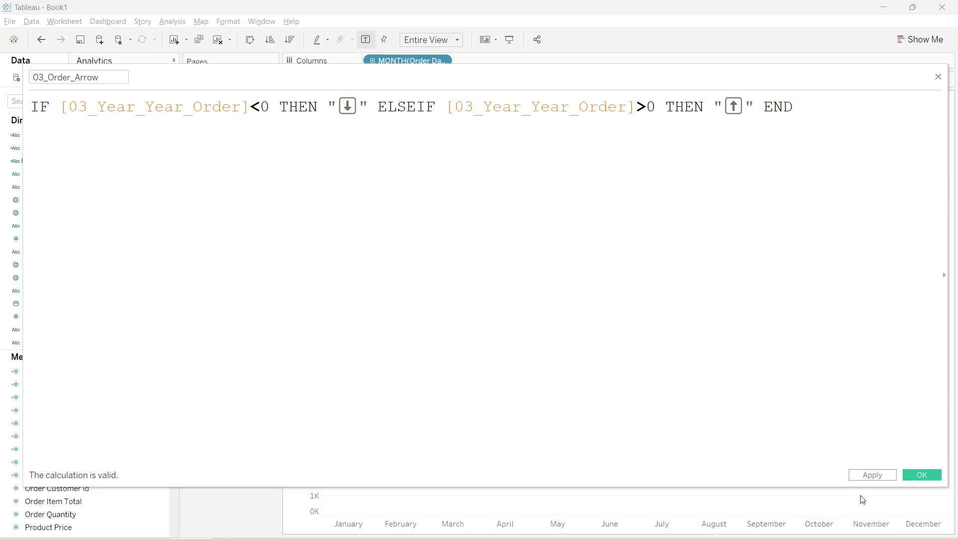
{"action": "left_click", "coordinate": [878, 479]}
{"action": "left_click", "coordinate": [922, 475]}
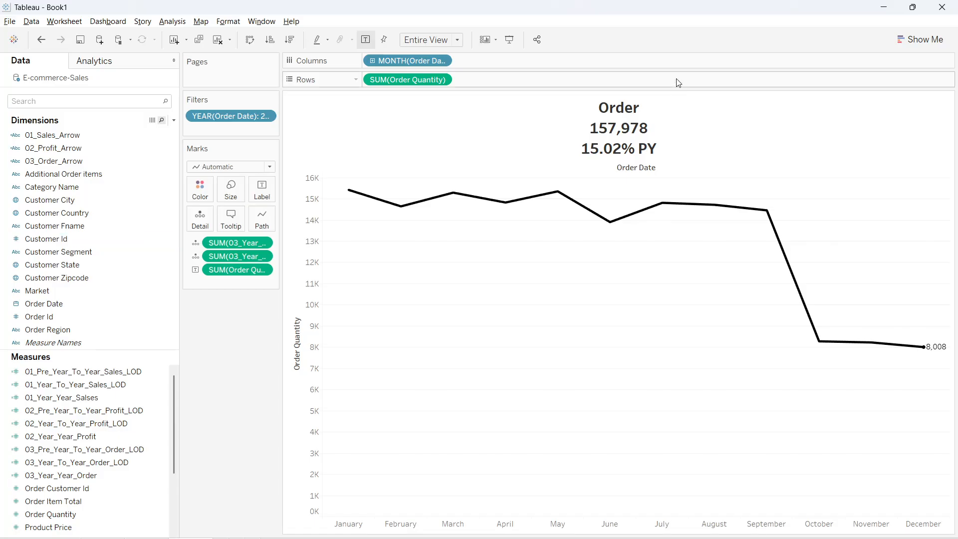
Add the 03_Order_Arrow field to the marks as a detail
{"action": "double_click", "coordinate": [619, 157]}
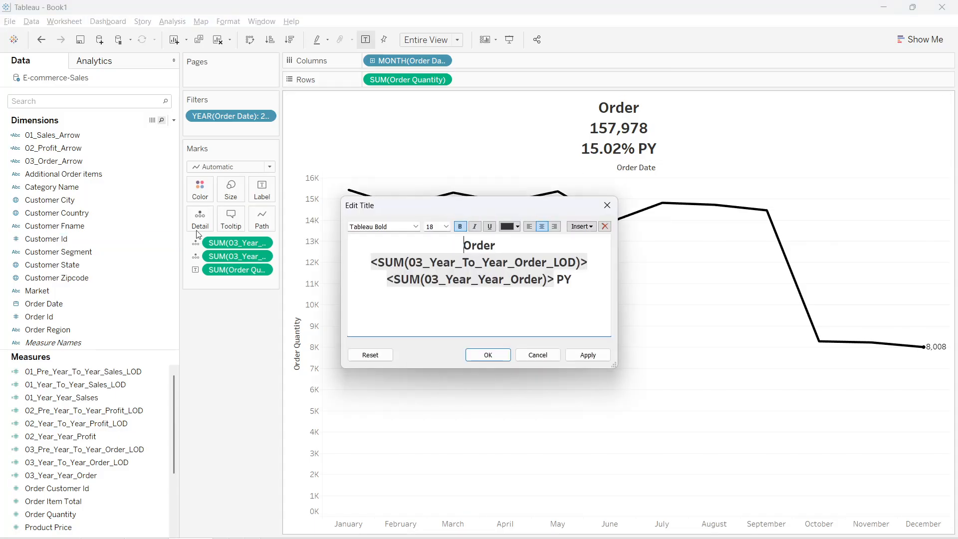
{"action": "left_click", "coordinate": [607, 205]}
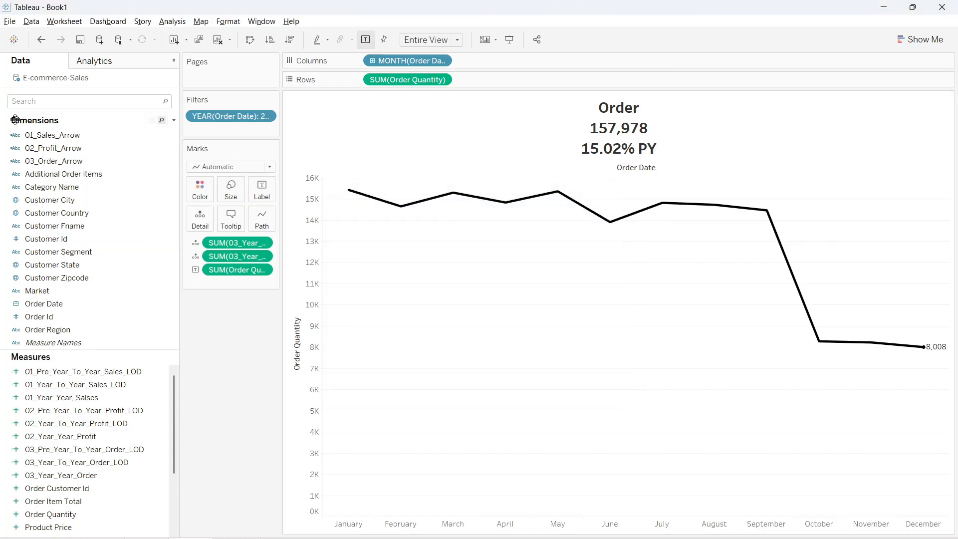
{"action": "left_click_drag", "start_coordinate": [54, 161], "coordinate": [200, 220]}
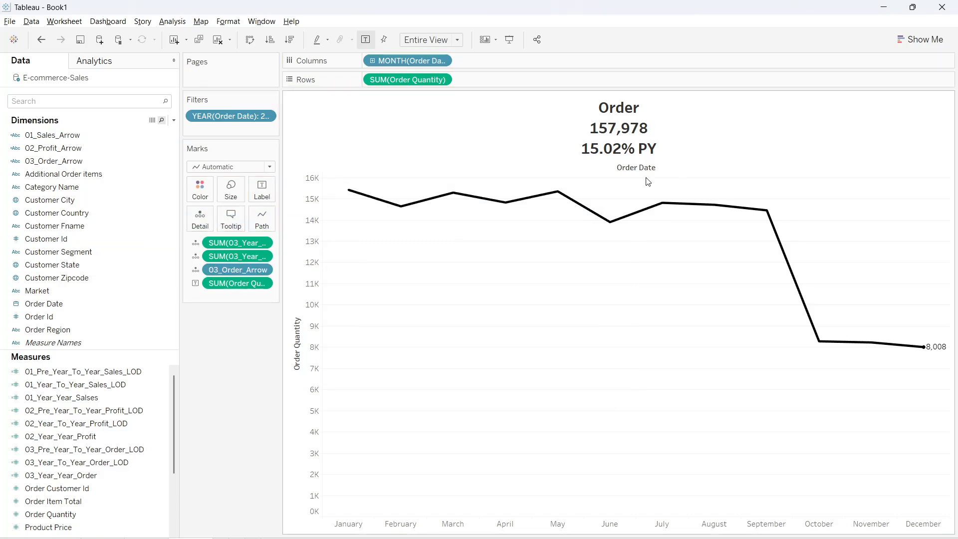
Insert the 03_Order_Arrow field in the sheet title just before the SUM(03_Year_Year_Order) percentage
{"action": "double_click", "coordinate": [628, 134]}
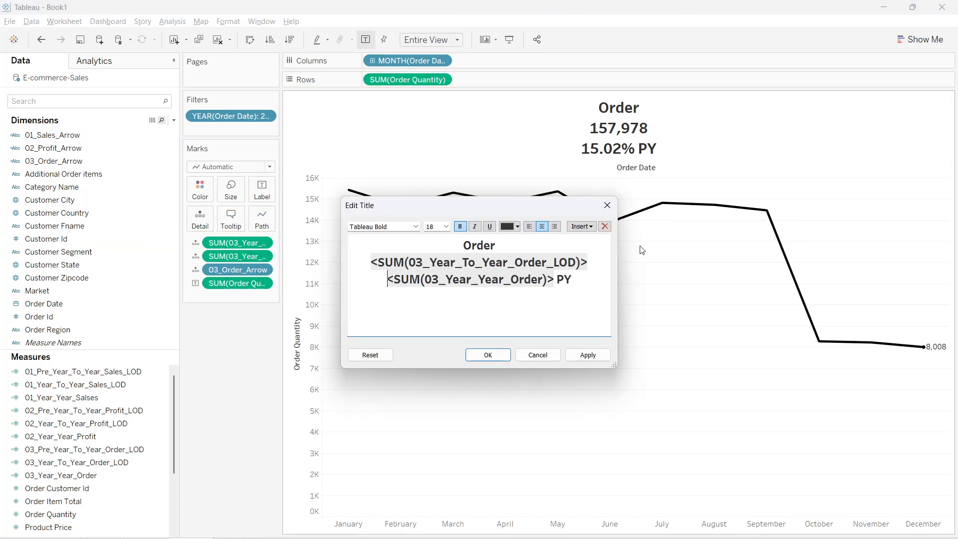
{"action": "left_click", "coordinate": [582, 226]}
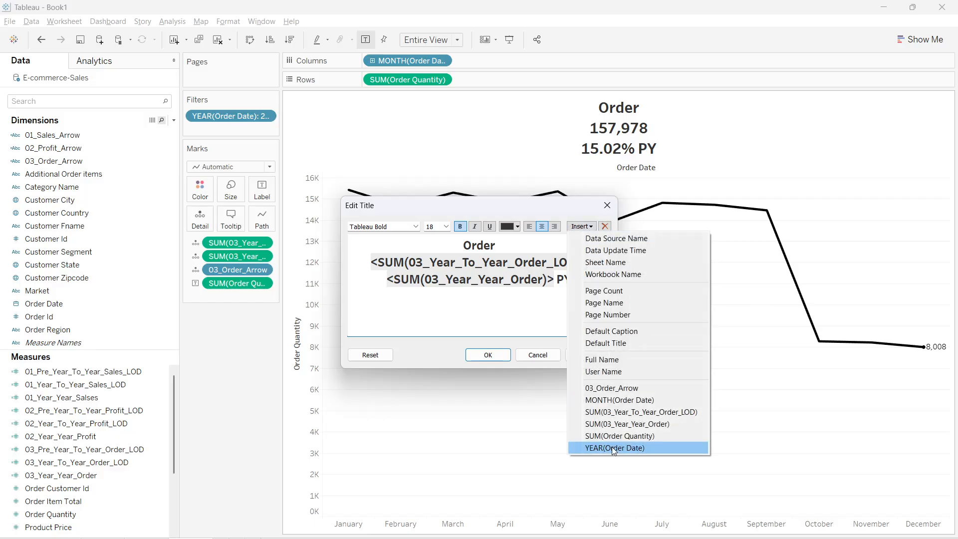
{"action": "left_click", "coordinate": [611, 389]}
{"action": "left_click", "coordinate": [592, 357]}
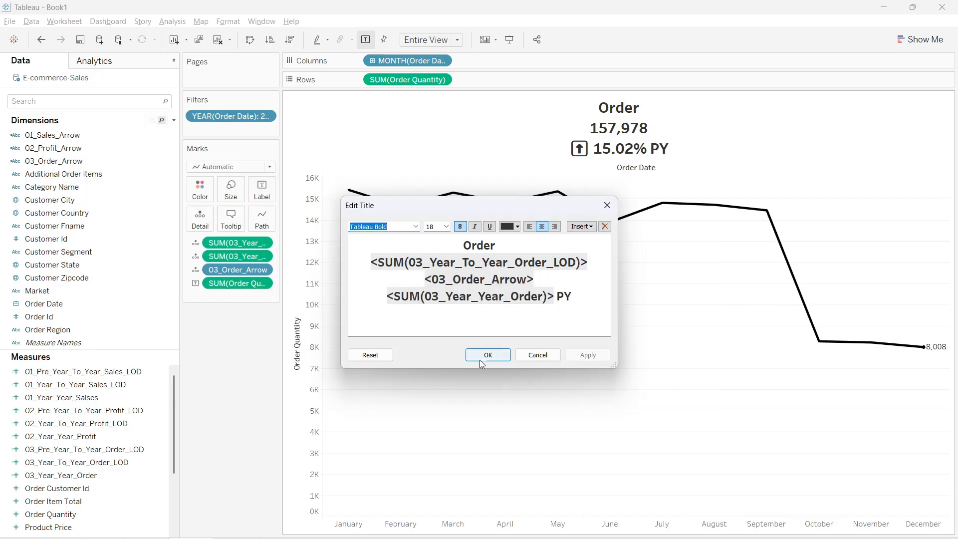
{"action": "left_click", "coordinate": [479, 354]}
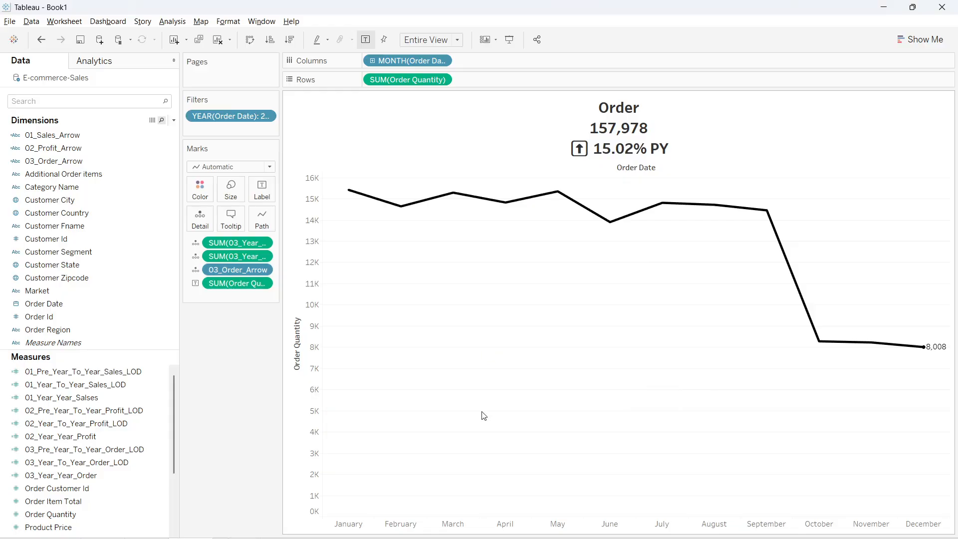
Hide the Order Date field labels for columns on the Order, Profit and Sales sheets
{"action": "left_click", "coordinate": [102, 538]}
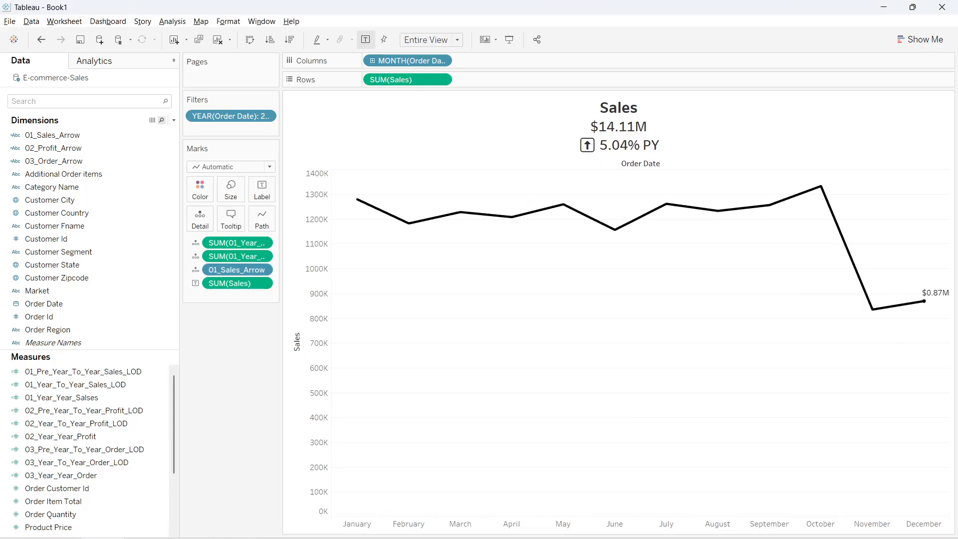
{"action": "left_click", "coordinate": [147, 538]}
{"action": "left_click", "coordinate": [190, 538]}
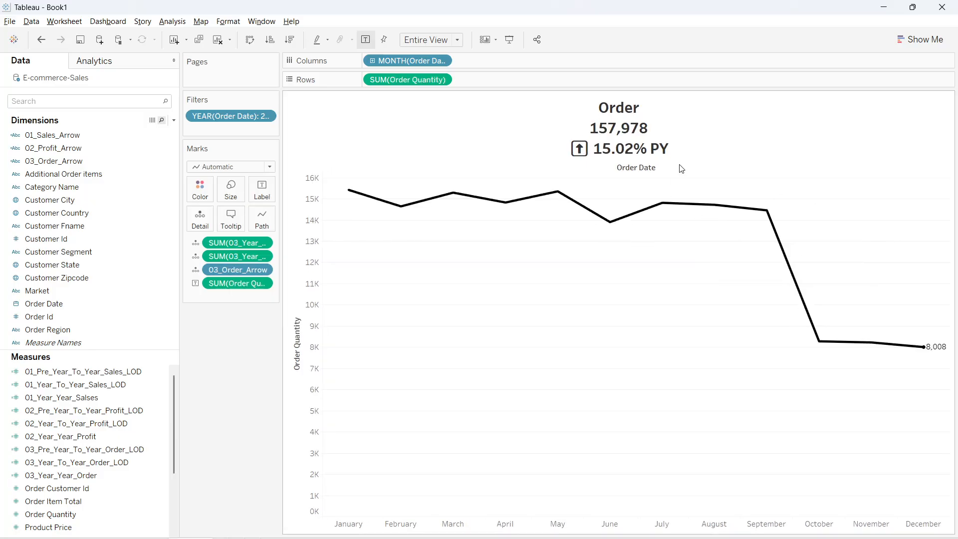
{"action": "right_click", "coordinate": [651, 170]}
{"action": "left_click", "coordinate": [705, 216]}
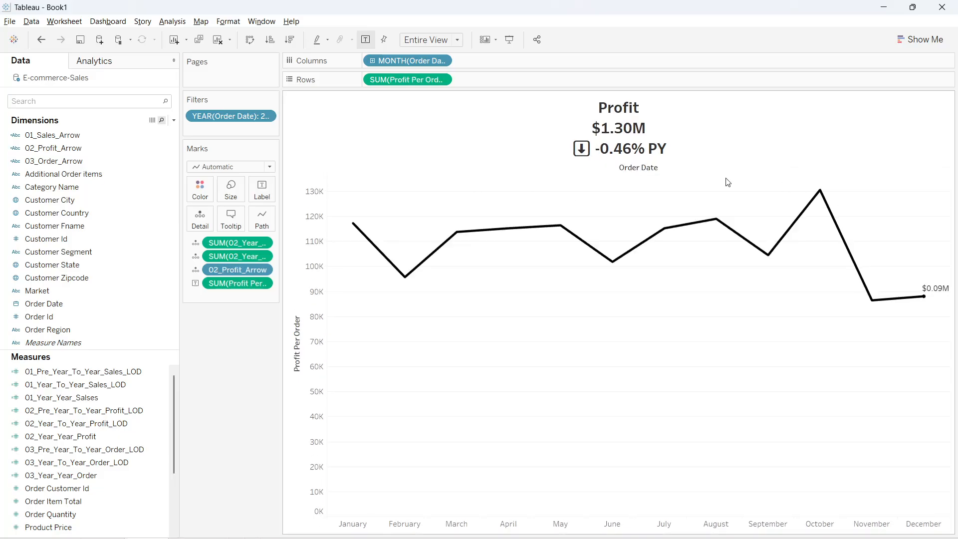
{"action": "right_click", "coordinate": [642, 170]}
{"action": "left_click", "coordinate": [674, 218]}
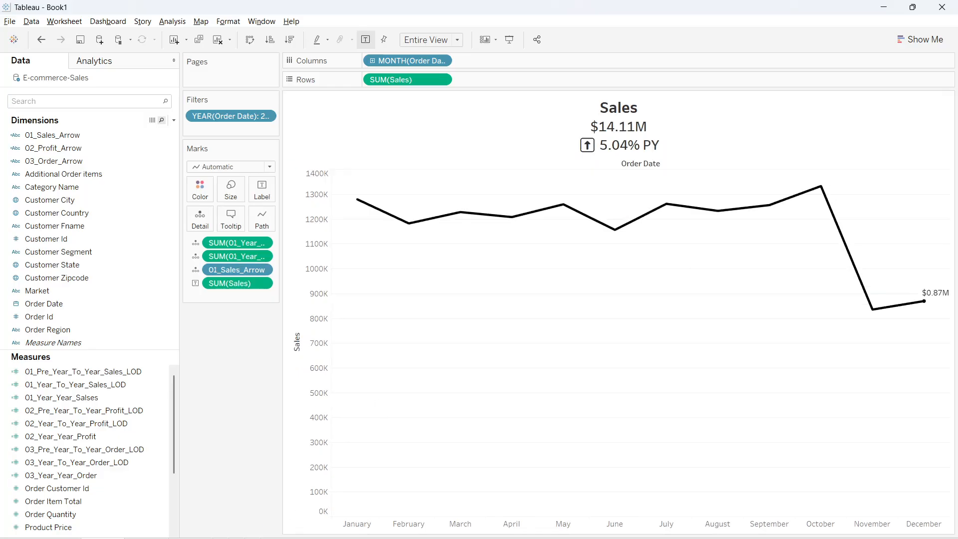
{"action": "right_click", "coordinate": [626, 165]}
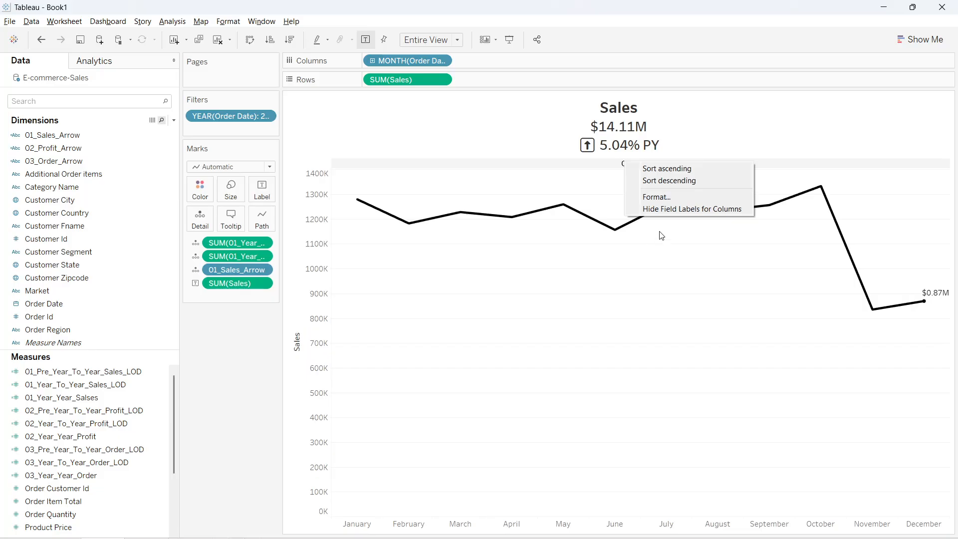
{"action": "left_click", "coordinate": [669, 218]}
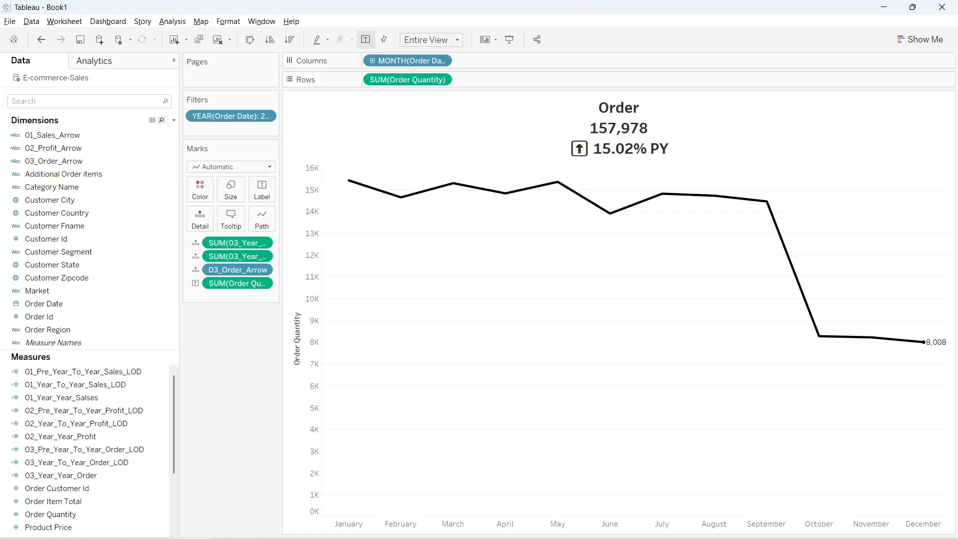
Start on a blank worksheet after the Order sheet and rename it as Market_share_by_sales
{"action": "left_click", "coordinate": [223, 538]}
{"action": "right_click", "coordinate": [230, 538]}
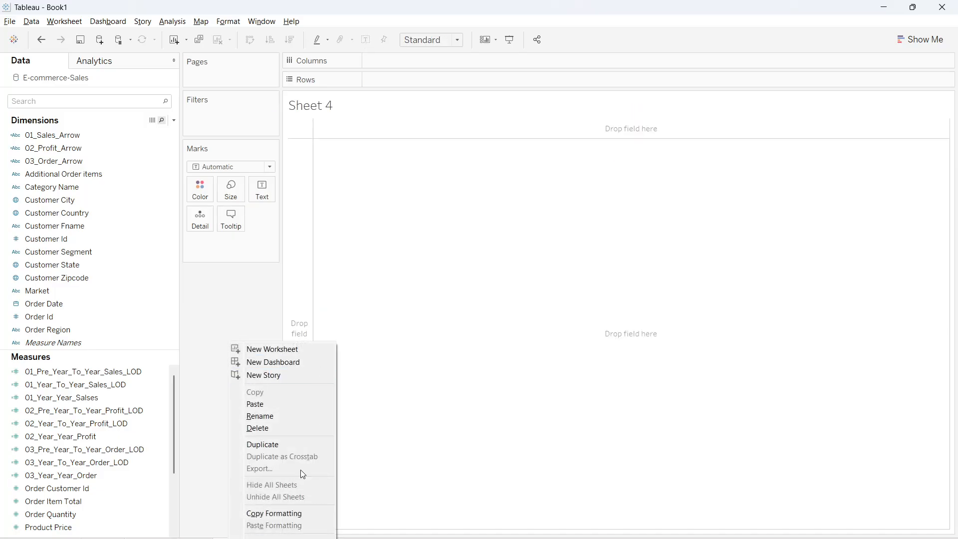
{"action": "left_click", "coordinate": [283, 417]}
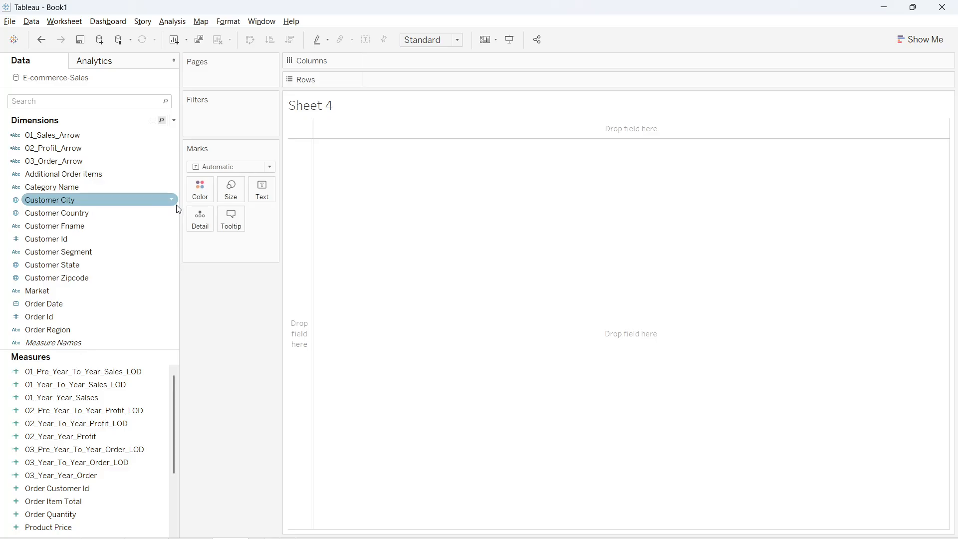
{"action": "left_click", "coordinate": [122, 290]}
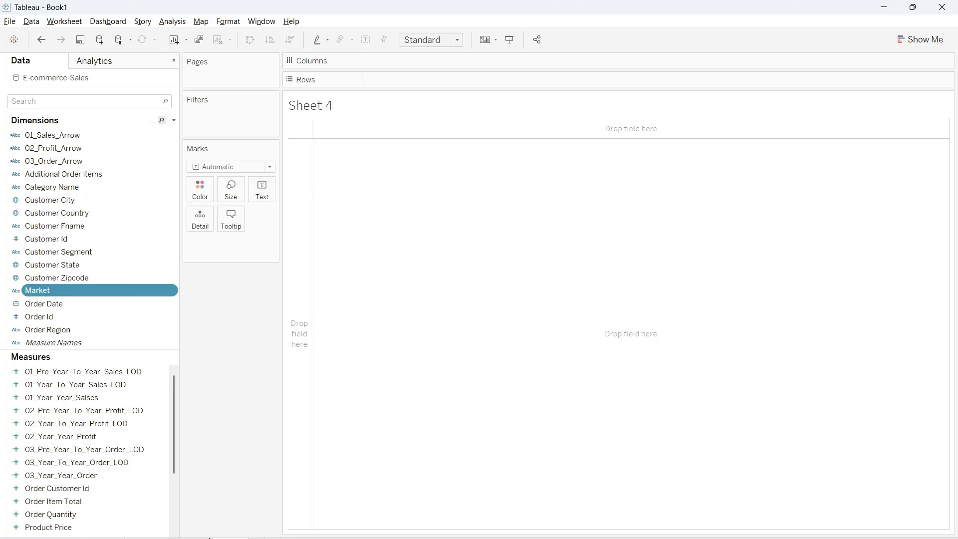
{"action": "right_click", "coordinate": [241, 538]}
{"action": "left_click", "coordinate": [302, 417]}
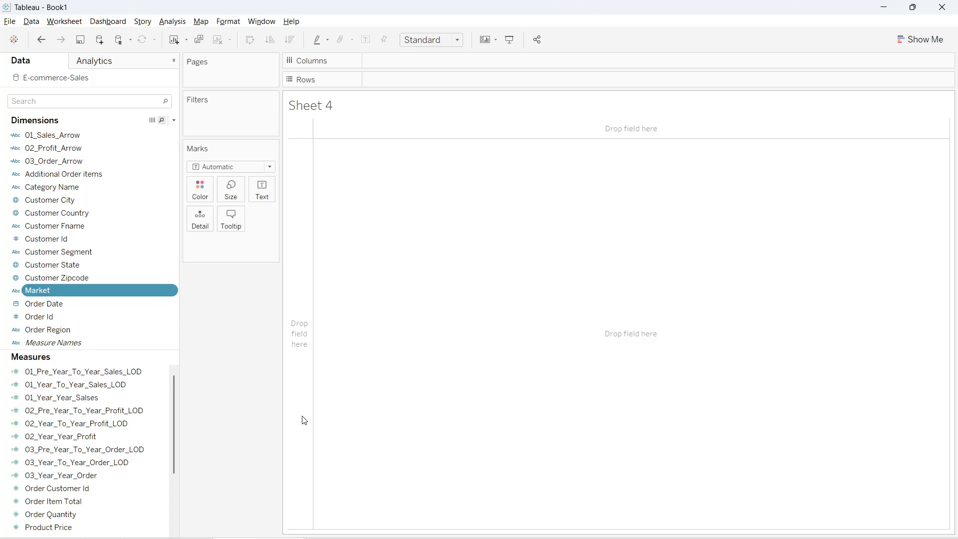
{"action": "key", "text": "Return"}
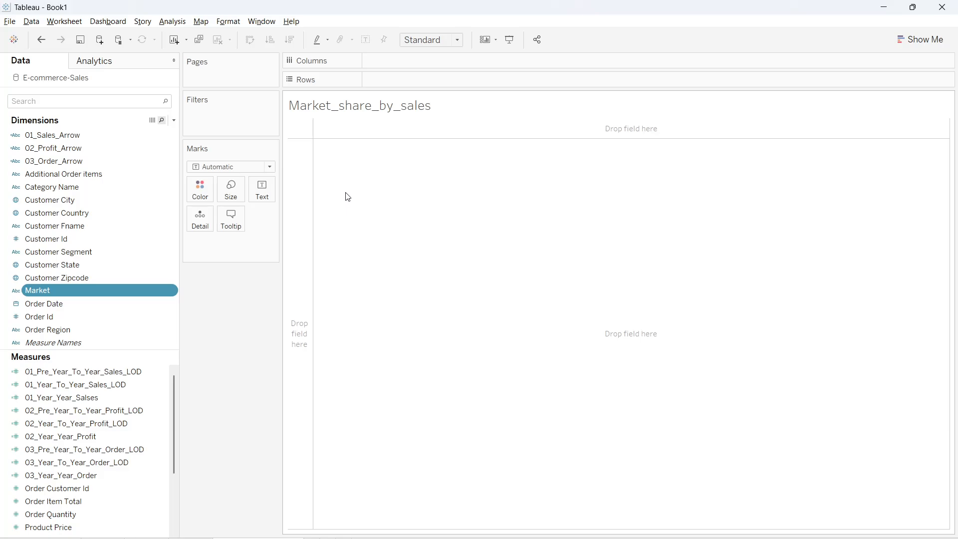
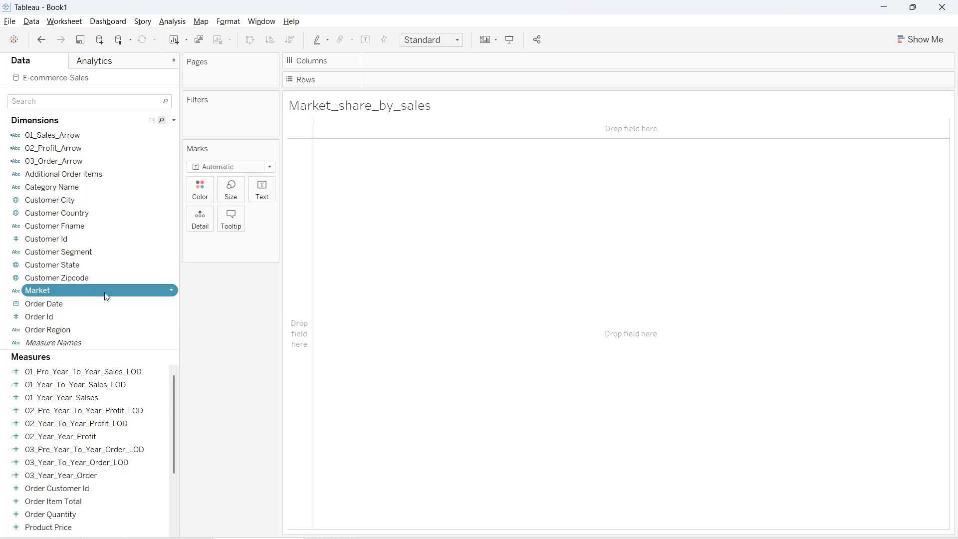
Create an AVG(0) calculation on Columns and place a duplicate of it beside the original
{"action": "double_click", "coordinate": [448, 66]}
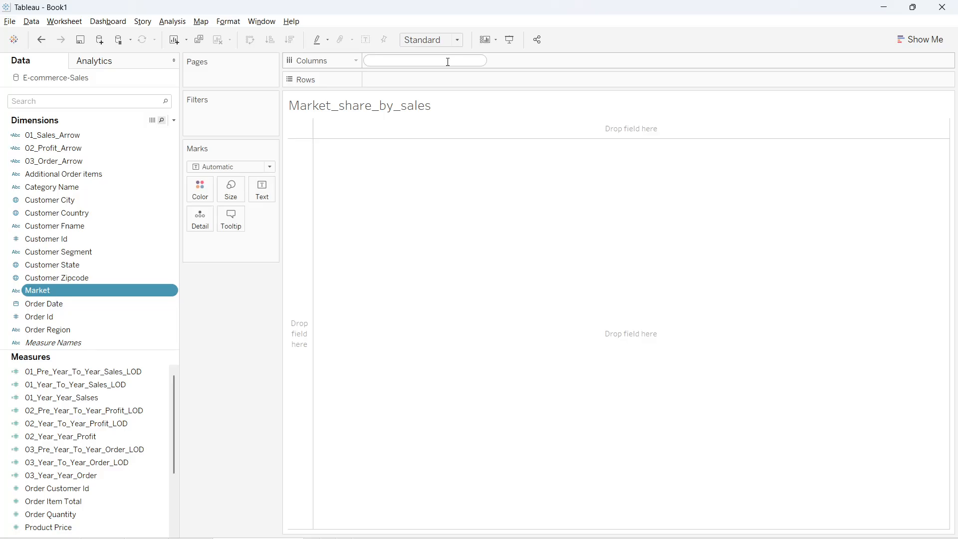
{"action": "type", "text": "avg"}
{"action": "key", "text": "Return"}
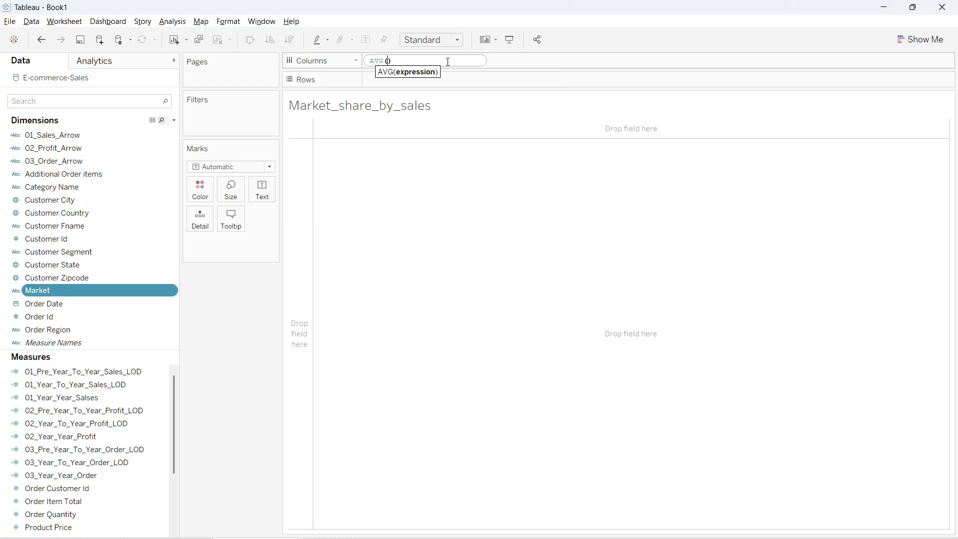
{"action": "type", "text": "0"}
{"action": "key", "text": "Return"}
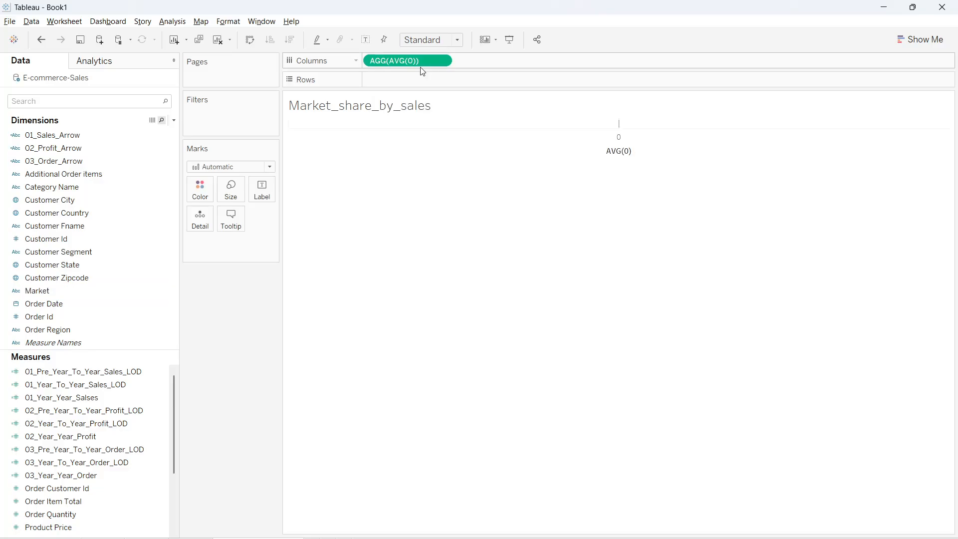
{"action": "left_click_drag", "start_coordinate": [422, 71], "coordinate": [498, 69]}
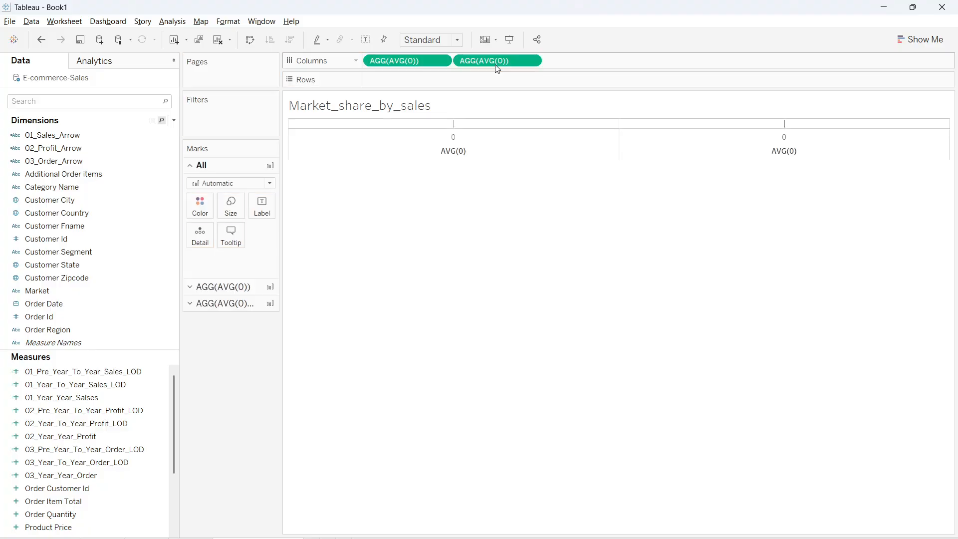
Fit the chart to Entire View and combine the two AVG(0) measures into a dual axis
{"action": "left_click", "coordinate": [457, 40]}
{"action": "left_click", "coordinate": [446, 86]}
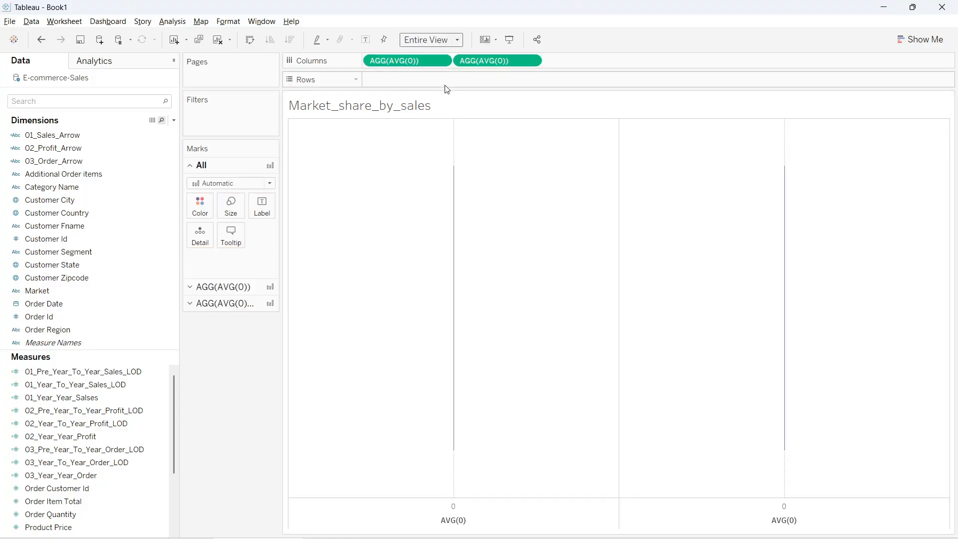
{"action": "left_click", "coordinate": [532, 60]}
{"action": "left_click", "coordinate": [497, 241]}
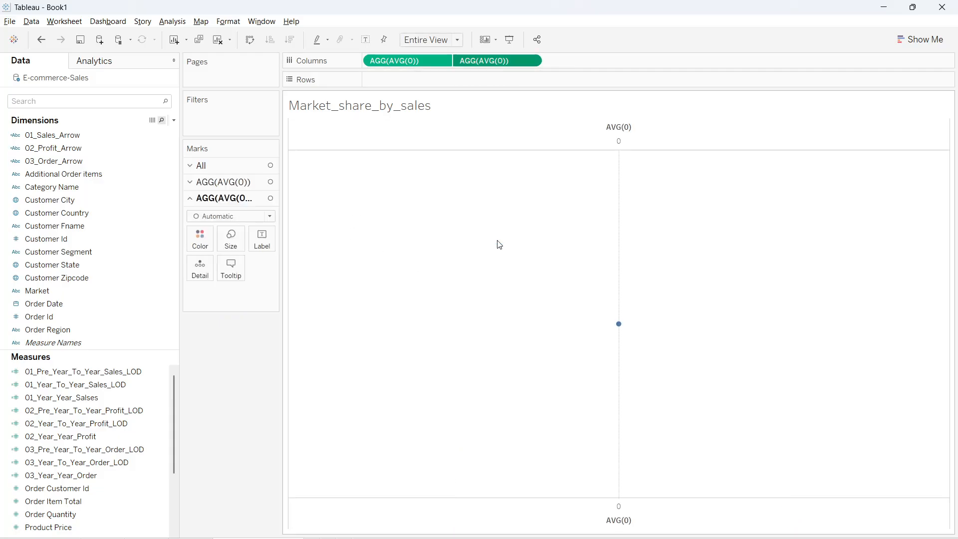
{"action": "left_click", "coordinate": [38, 279]}
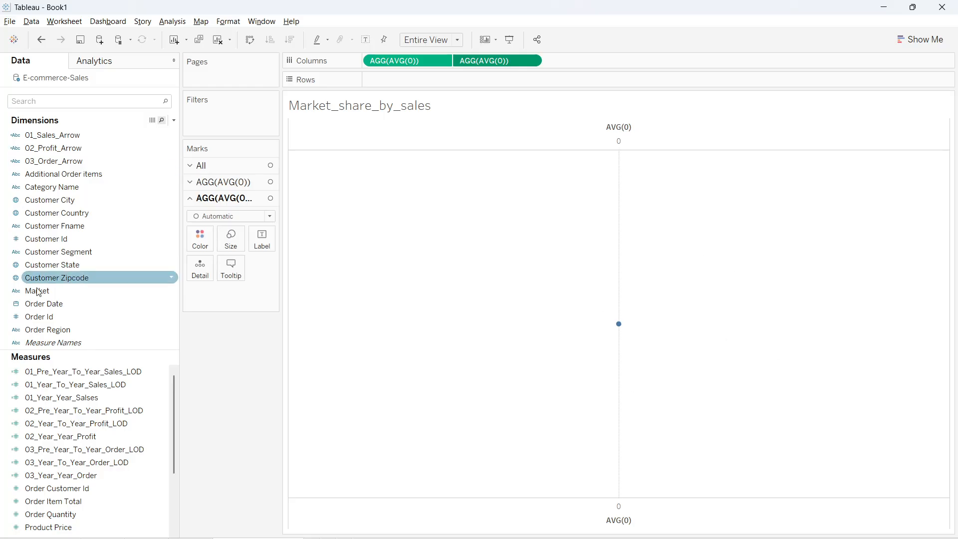
Color the second AVG(0) mark white
{"action": "left_click", "coordinate": [222, 182]}
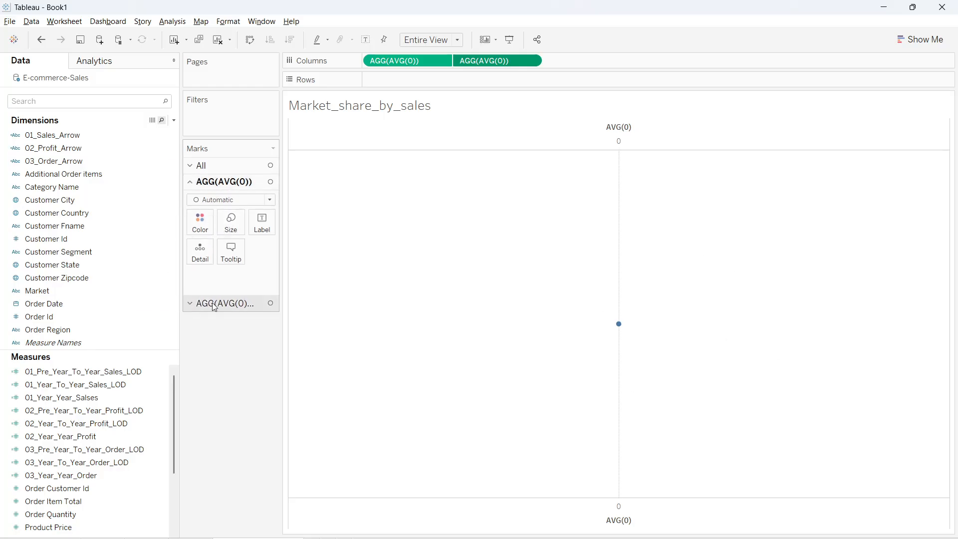
{"action": "left_click", "coordinate": [214, 305]}
{"action": "left_click", "coordinate": [200, 239]}
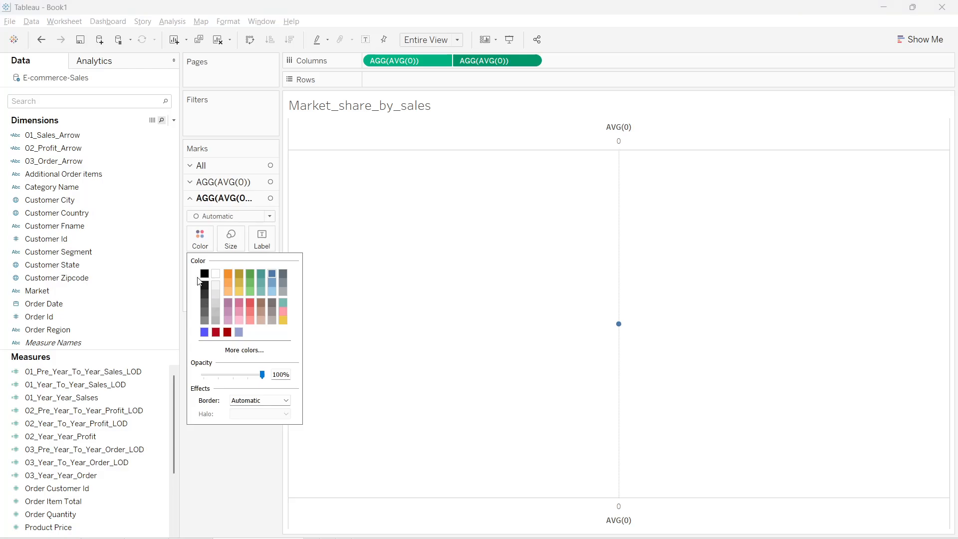
{"action": "left_click", "coordinate": [215, 274]}
{"action": "left_click", "coordinate": [546, 358]}
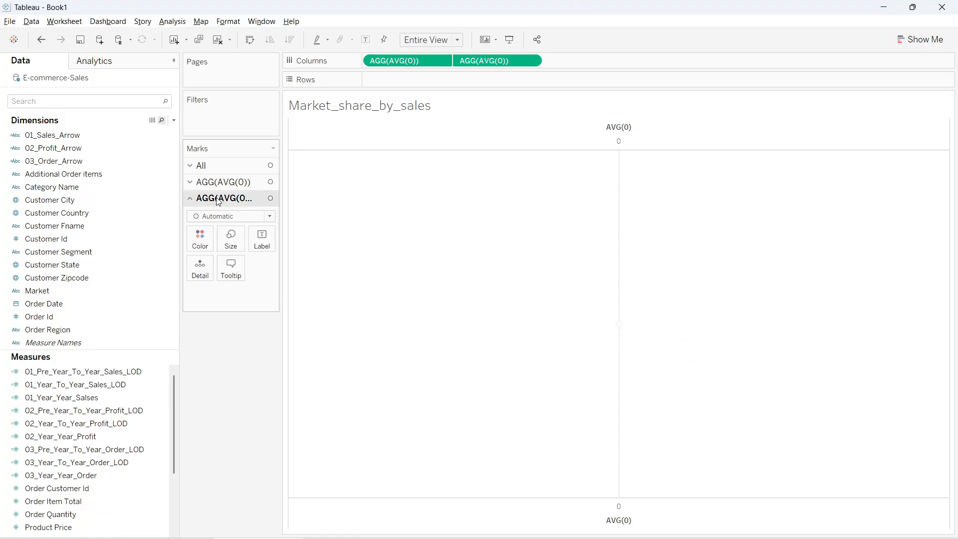
Enlarge the first AVG(0) circle strongly and the second, white one moderately so they form a ring
{"action": "left_click", "coordinate": [223, 182]}
{"action": "left_click", "coordinate": [230, 223]}
{"action": "left_click_drag", "start_coordinate": [250, 251], "coordinate": [300, 255]}
{"action": "left_click", "coordinate": [225, 303]}
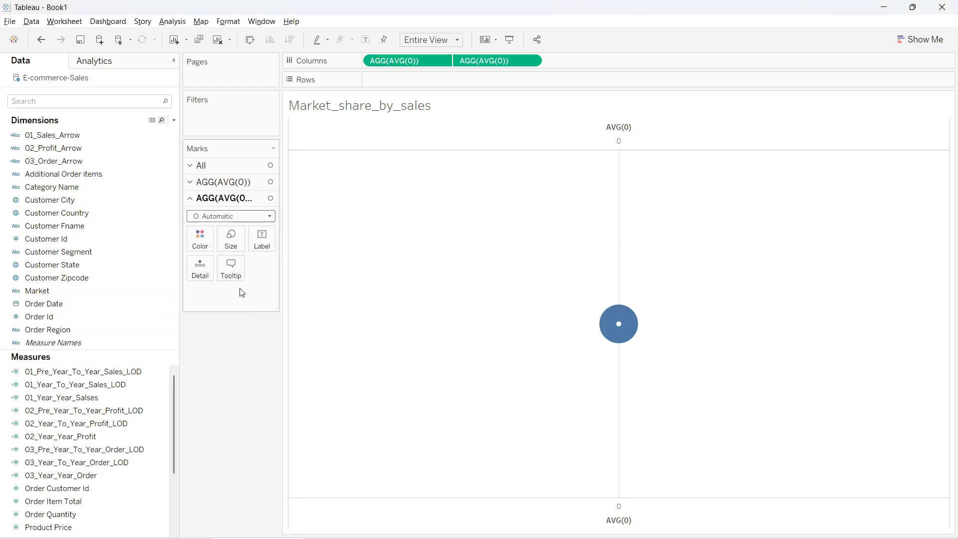
{"action": "left_click", "coordinate": [231, 239]}
{"action": "left_click", "coordinate": [255, 271]}
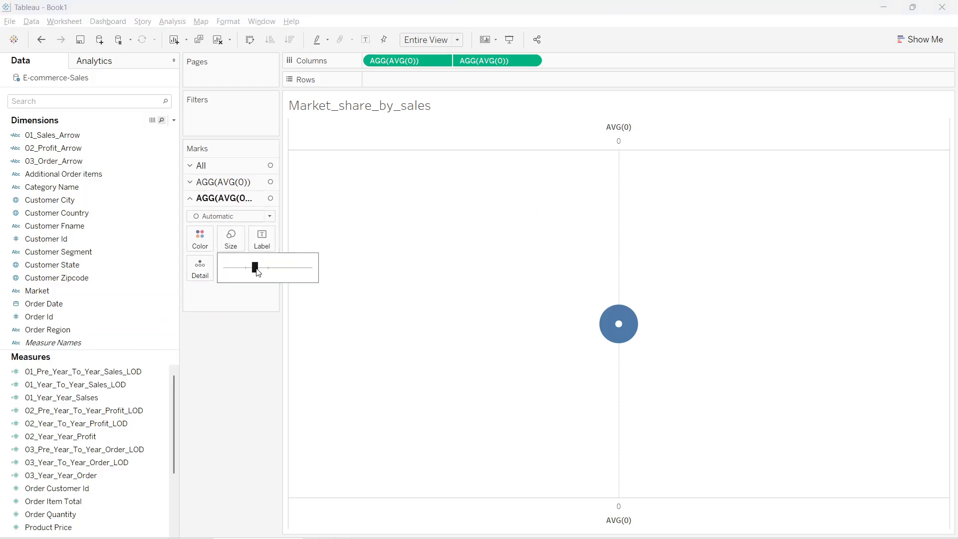
{"action": "left_click_drag", "start_coordinate": [257, 271], "coordinate": [282, 270]}
{"action": "left_click", "coordinate": [227, 347]}
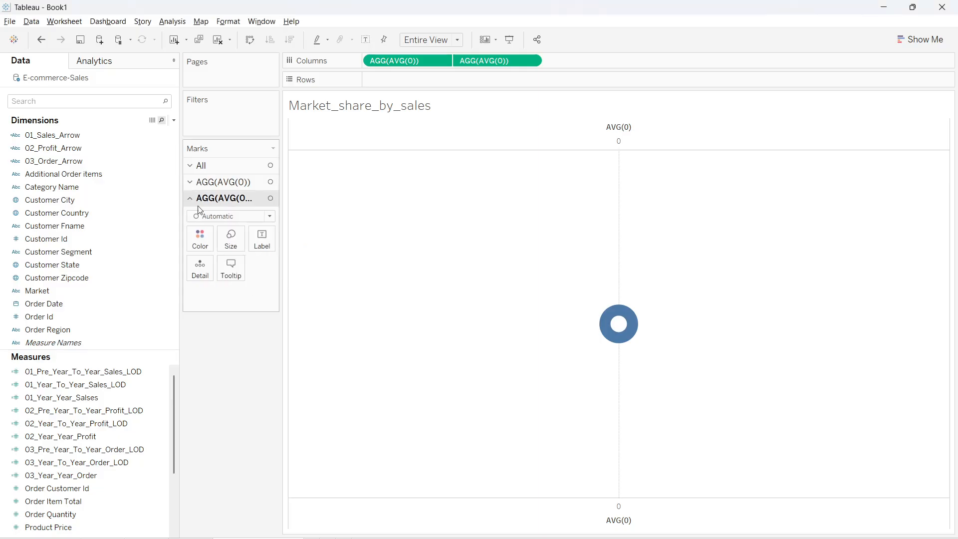
Change the mark type of the first AVG(0) measure to Pie
{"action": "left_click", "coordinate": [223, 184]}
{"action": "left_click", "coordinate": [234, 201]}
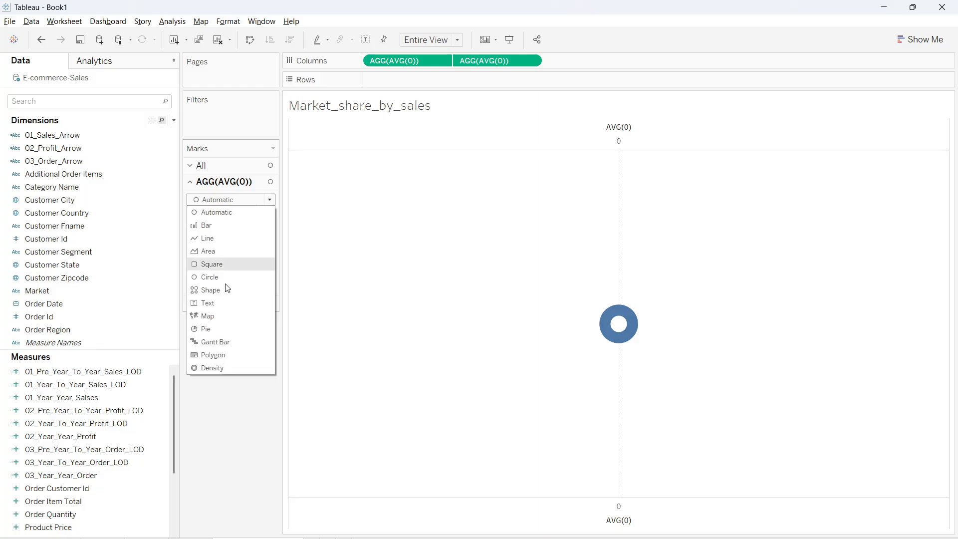
{"action": "left_click", "coordinate": [228, 330]}
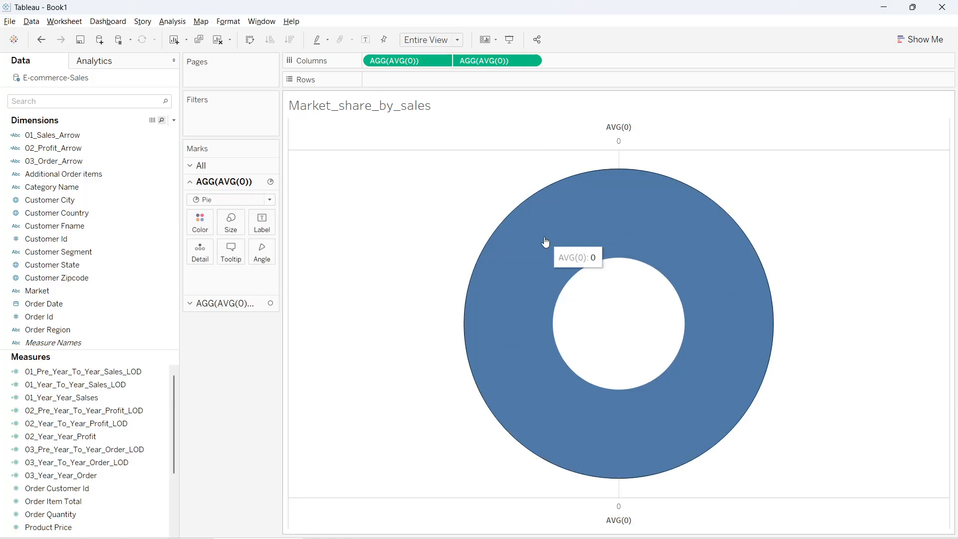
Find the Market dimension by searching for "mar", color the pie slices by it, and clear the search
{"action": "left_click", "coordinate": [28, 101]}
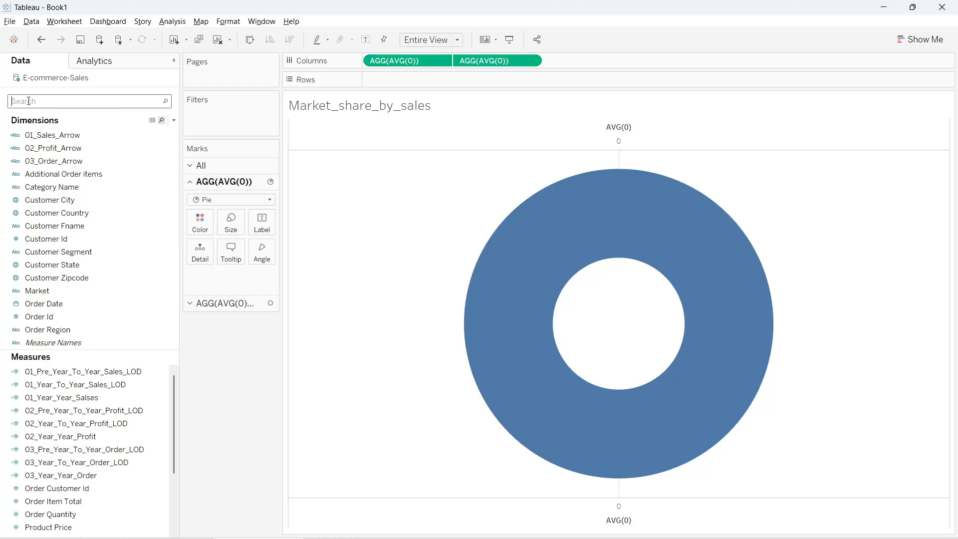
{"action": "type", "text": "mar"}
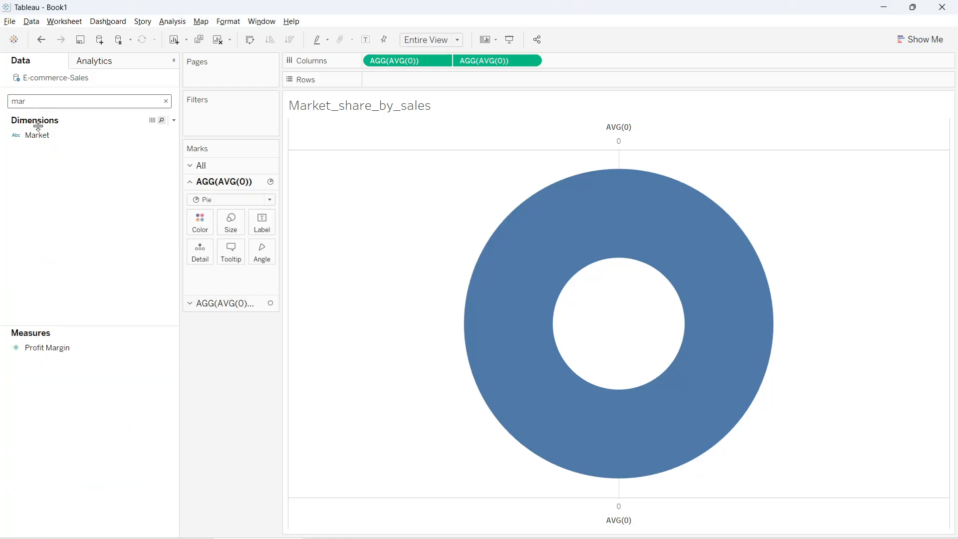
{"action": "left_click_drag", "start_coordinate": [38, 134], "coordinate": [201, 215]}
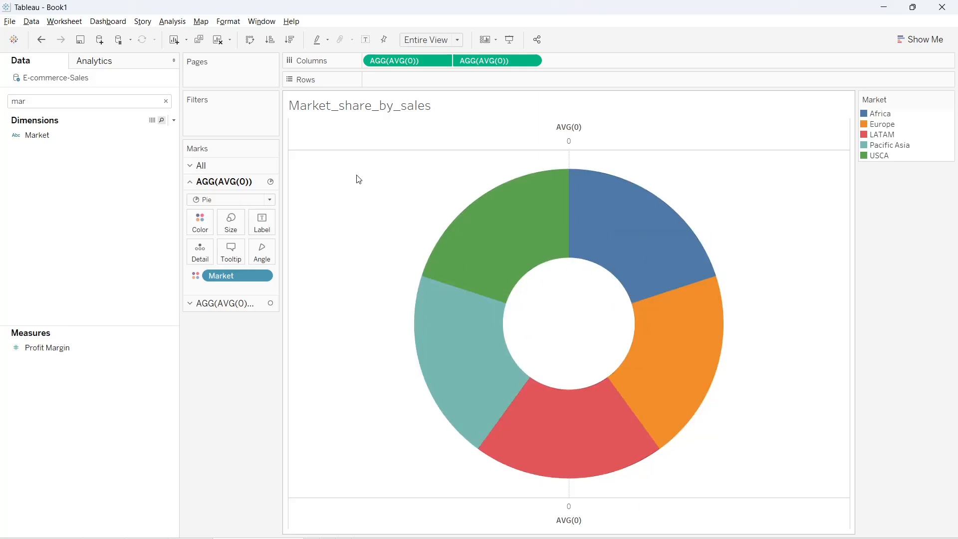
{"action": "left_click", "coordinate": [167, 101]}
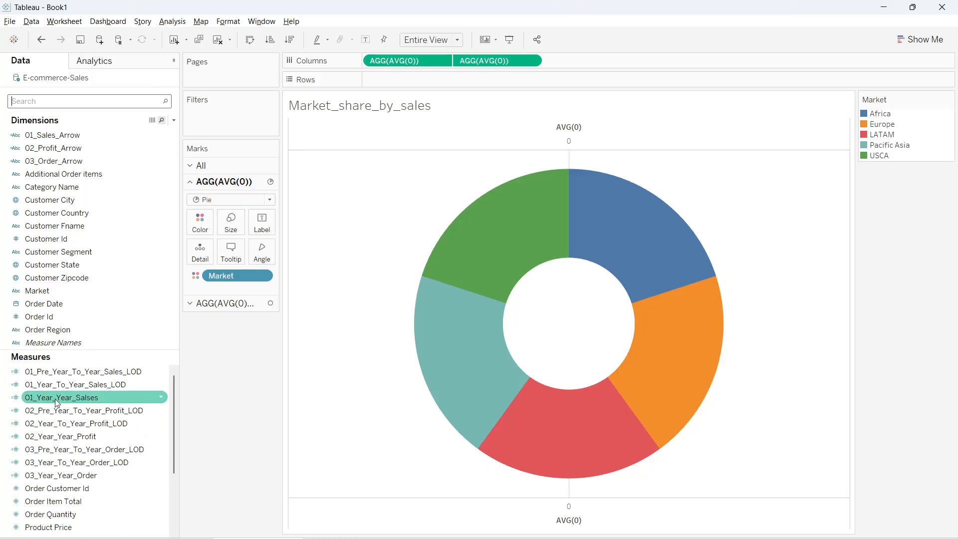
Try 01_Year_Year_Salses and 01_Pre_Year_To_Year_Sales_LOD in turn as the pie's angle, removing each one
{"action": "left_click_drag", "start_coordinate": [55, 399], "coordinate": [262, 250]}
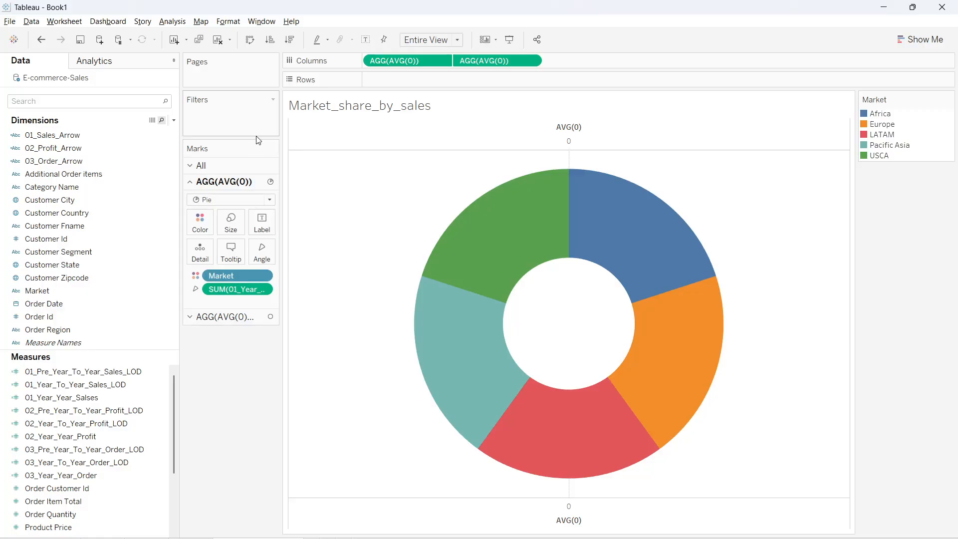
{"action": "mouse_move", "coordinate": [510, 238]}
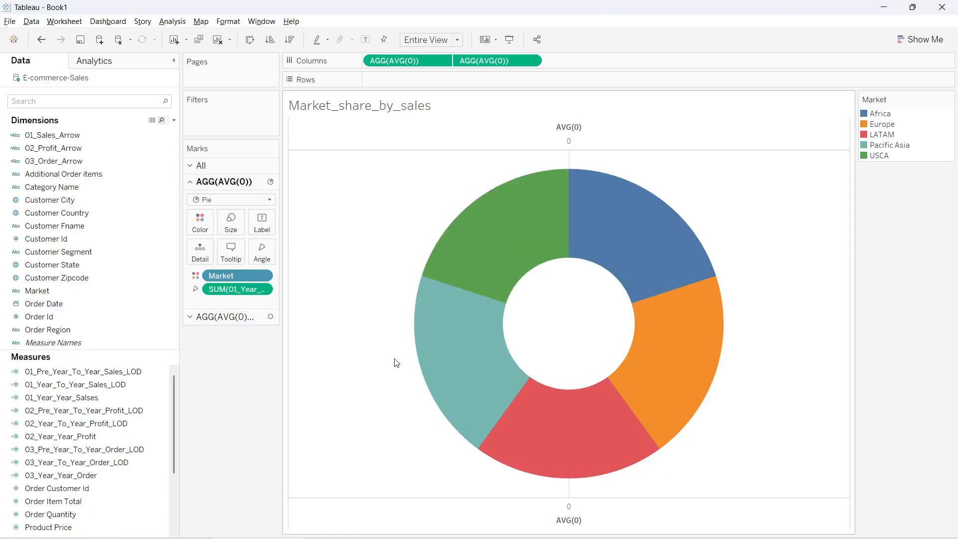
{"action": "key", "text": "ctrl+z"}
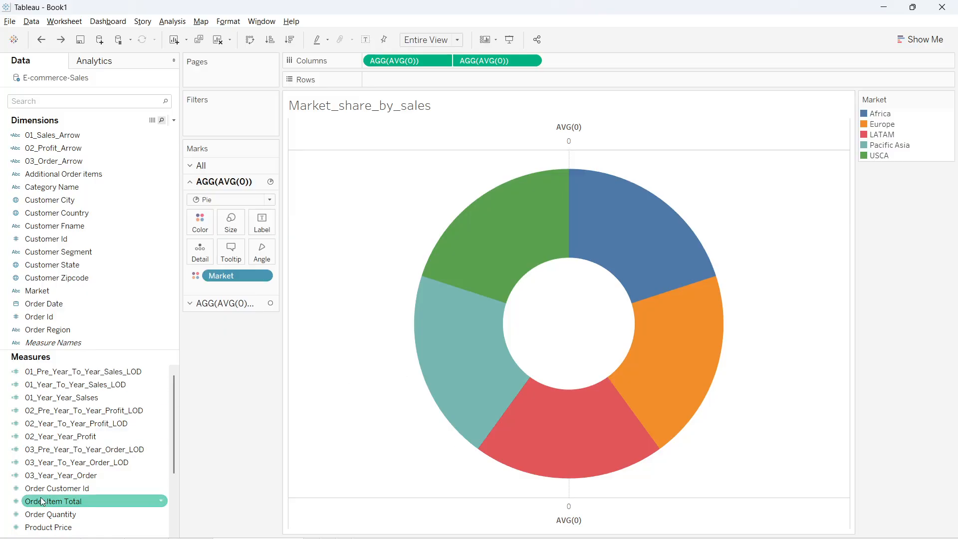
{"action": "left_click_drag", "start_coordinate": [99, 374], "coordinate": [261, 245]}
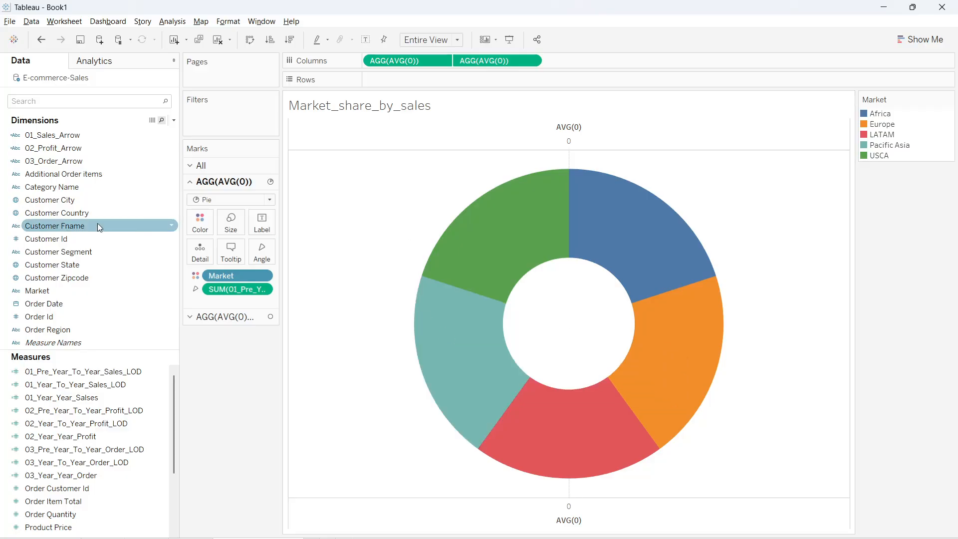
{"action": "left_click_drag", "start_coordinate": [230, 290], "coordinate": [227, 365]}
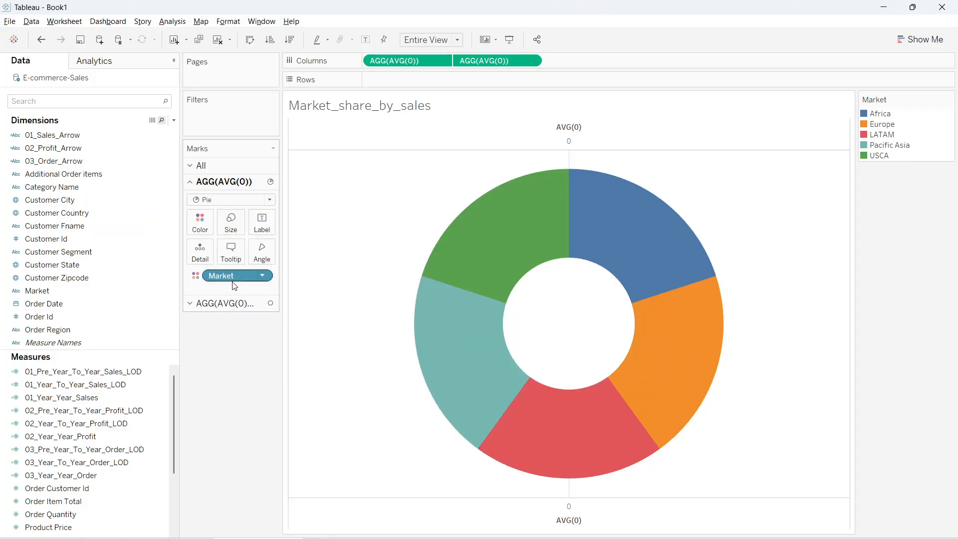
Create a calculated field and name it 01_Year_To_Year_Sales_NoLOD
{"action": "left_click", "coordinate": [174, 120]}
{"action": "left_click", "coordinate": [157, 134]}
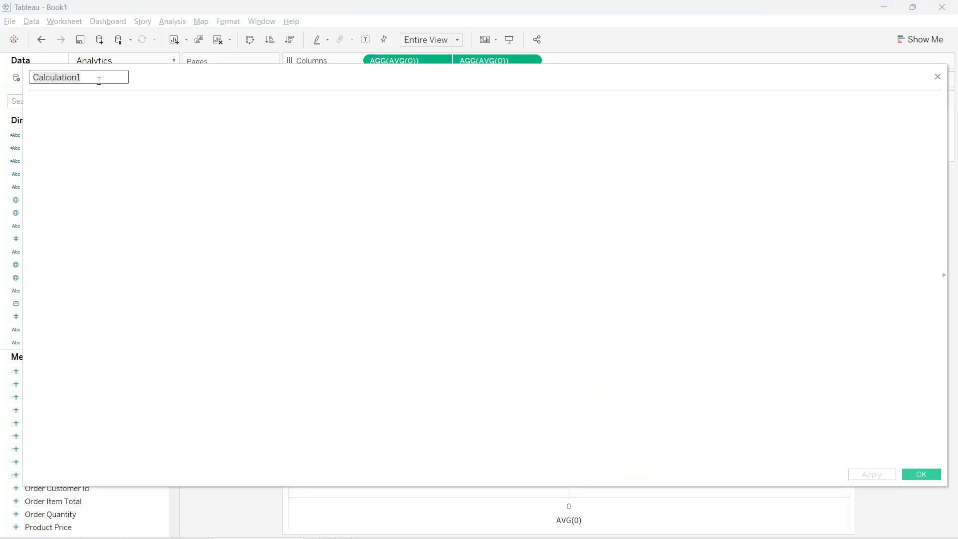
{"action": "left_click_drag", "start_coordinate": [98, 79], "coordinate": [20, 75]}
{"action": "key", "text": "BackSpace"}
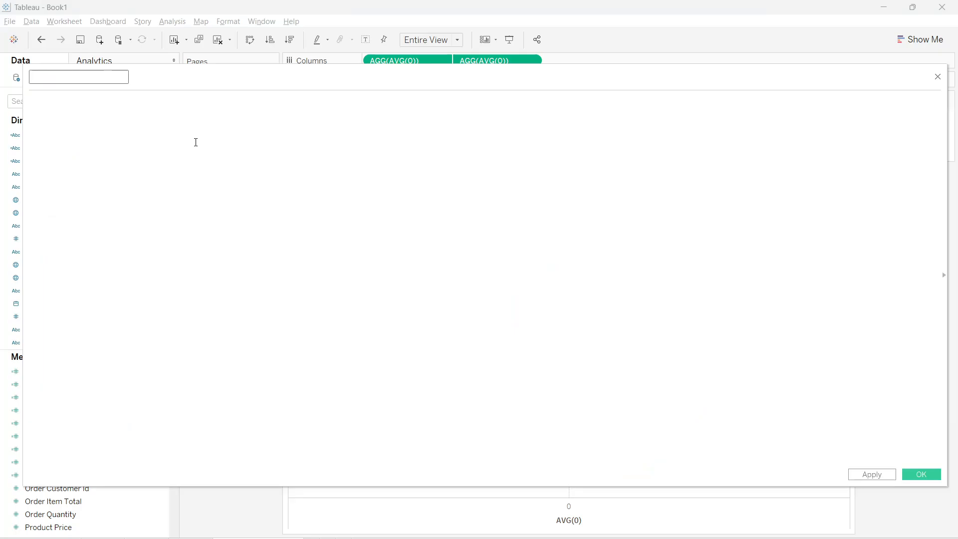
{"action": "type", "text": "01_"}
{"action": "type", "text": "Yea"}
{"action": "type", "text": "r_To"}
{"action": "type", "text": "_Year_SAles"}
{"action": "key", "text": "BackSpace"}
{"action": "key", "text": "BackSpace"}
{"action": "key", "text": "BackSpace"}
{"action": "key", "text": "BackSpace"}
{"action": "type", "text": "ales_NoLOD"}
Begin the field's formula with IF YEAR([Order Date])=
{"action": "left_click", "coordinate": [216, 178]}
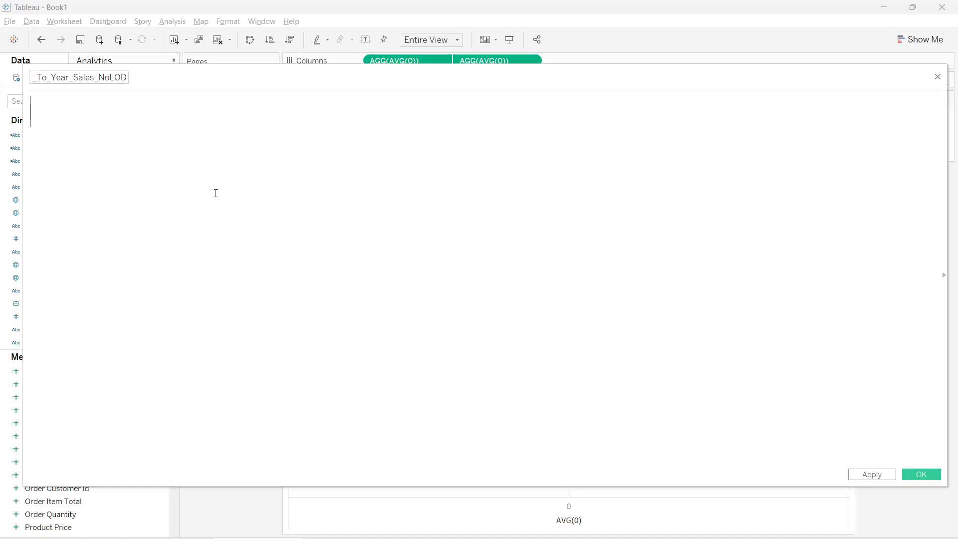
{"action": "type", "text": "if"}
{"action": "key", "text": "BackSpace"}
{"action": "key", "text": "BackSpace"}
{"action": "key", "text": "Return"}
{"action": "key", "text": "BackSpace"}
{"action": "type", "text": "ye"}
{"action": "key", "text": "Return"}
{"action": "type", "text": "ord"}
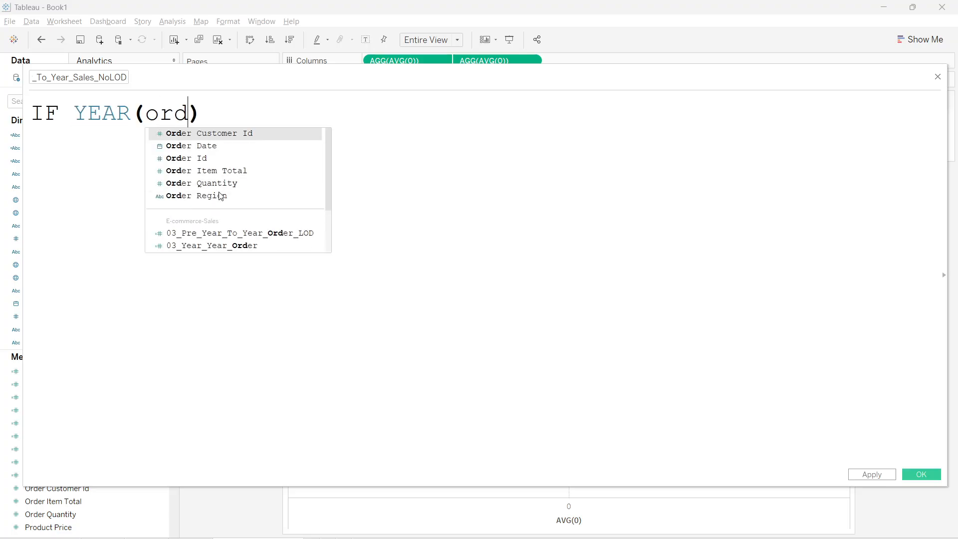
{"action": "key", "text": "Down"}
{"action": "key", "text": "Return"}
{"action": "type", "text": "="}
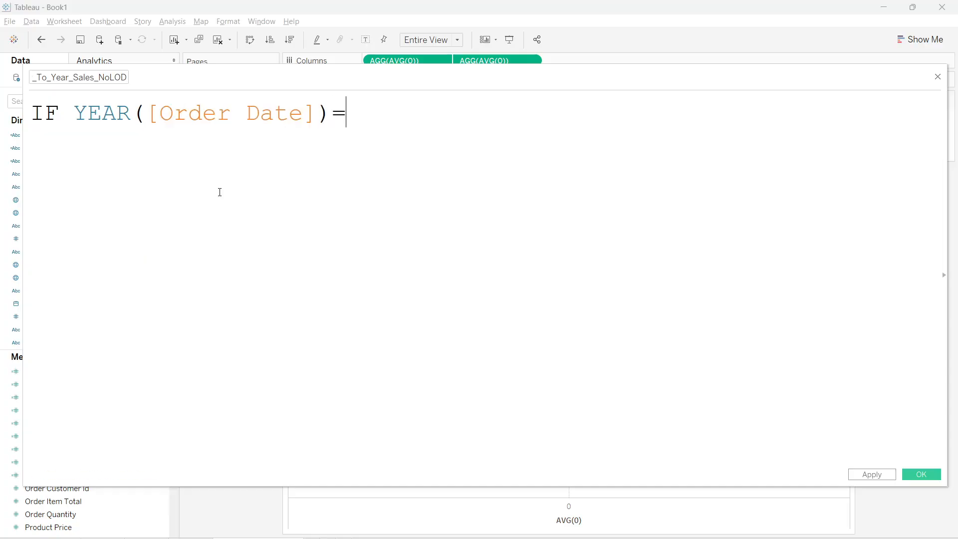
Compare the order year with the latest year using {MAX(YEAR([Order Date]))}
{"action": "type", "text": "{}"}
{"action": "key", "text": "Left"}
{"action": "type", "text": "m"}
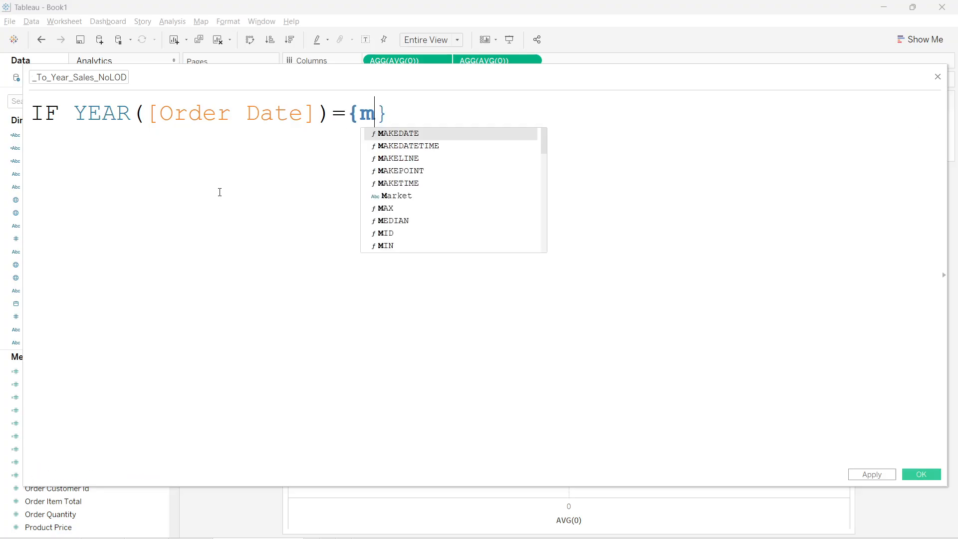
{"action": "type", "text": "a"}
{"action": "key", "text": "Down"}
{"action": "key", "text": "Down"}
{"action": "key", "text": "Down"}
{"action": "key", "text": "Down"}
{"action": "key", "text": "Down"}
{"action": "key", "text": "Down"}
{"action": "key", "text": "Return"}
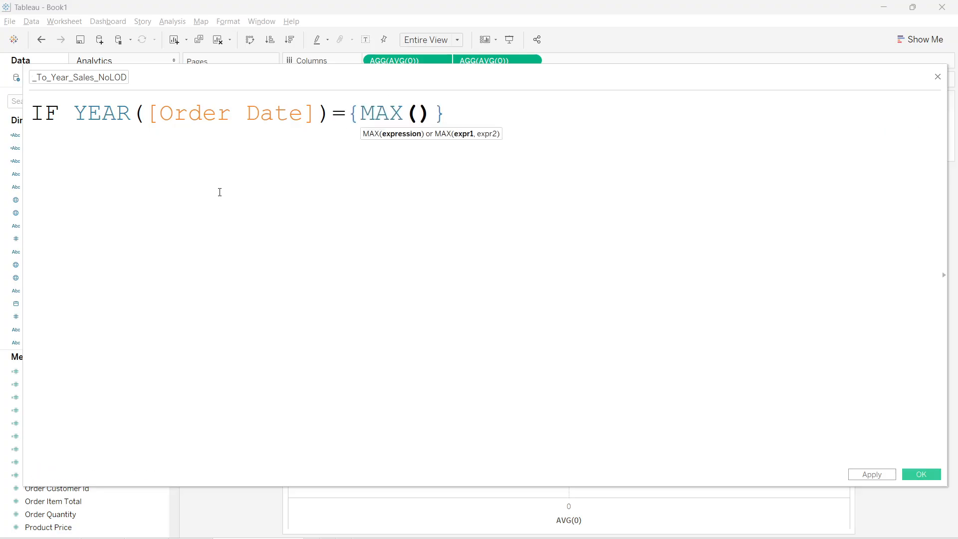
{"action": "type", "text": "yea"}
{"action": "key", "text": "Return"}
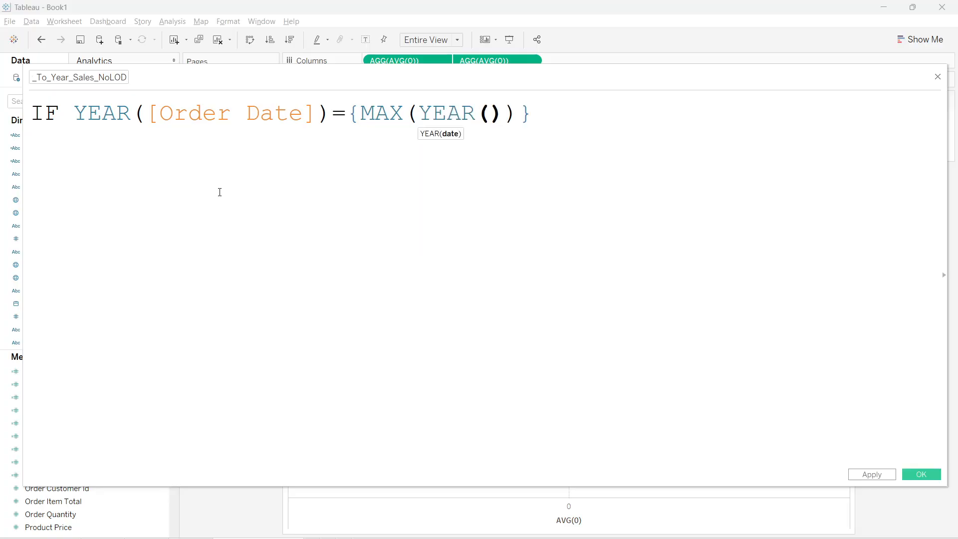
{"action": "type", "text": "orde"}
{"action": "key", "text": "Down"}
{"action": "key", "text": "Return"}
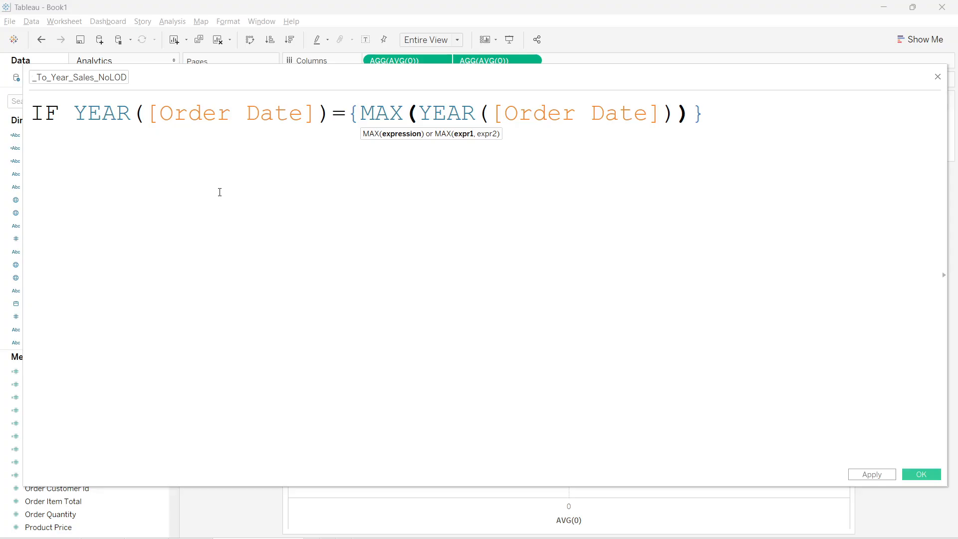
{"action": "key", "text": "End"}
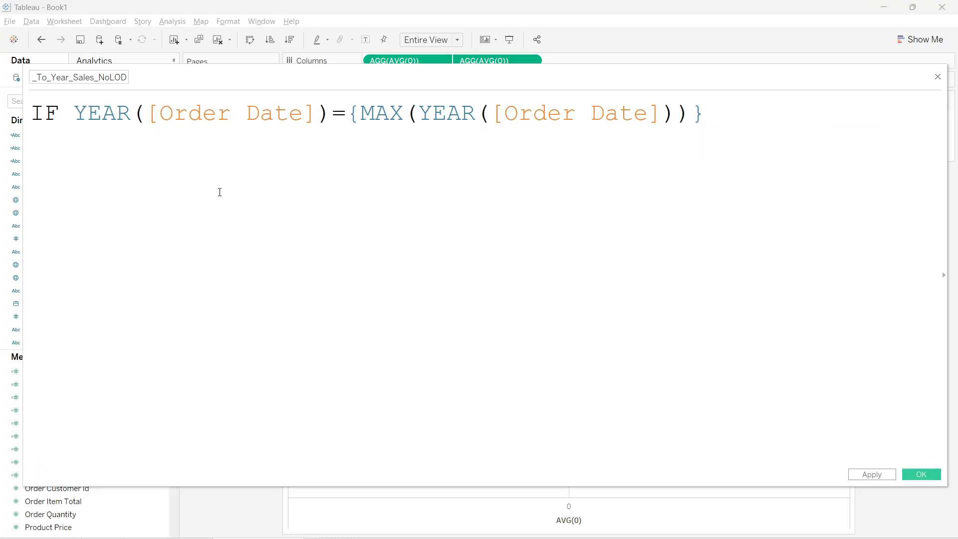
Complete the formula with THEN [Sales] END, then apply and save the calculated field
{"action": "type", "text": "tyh"}
{"action": "key", "text": "BackSpace"}
{"action": "key", "text": "BackSpace"}
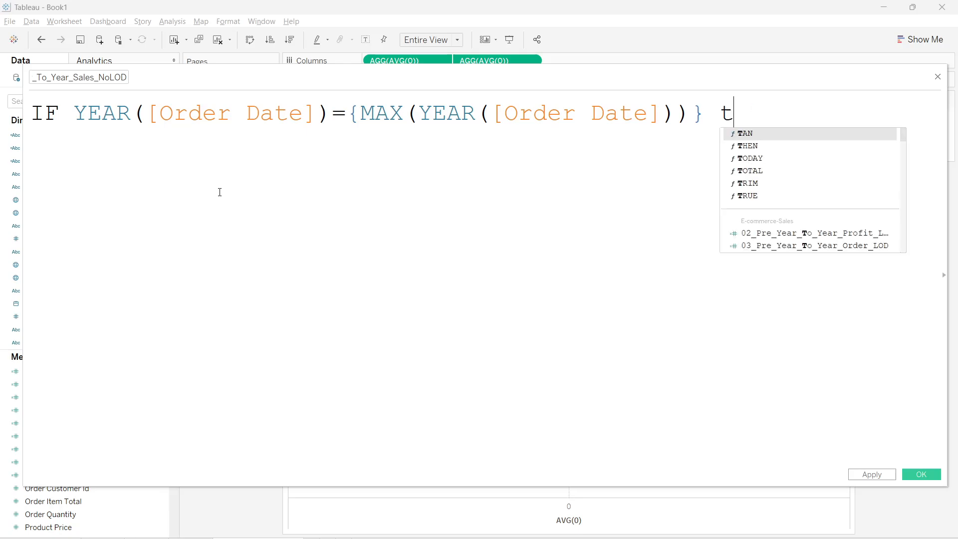
{"action": "key", "text": "Down"}
{"action": "key", "text": "Return"}
{"action": "type", "text": "sa"}
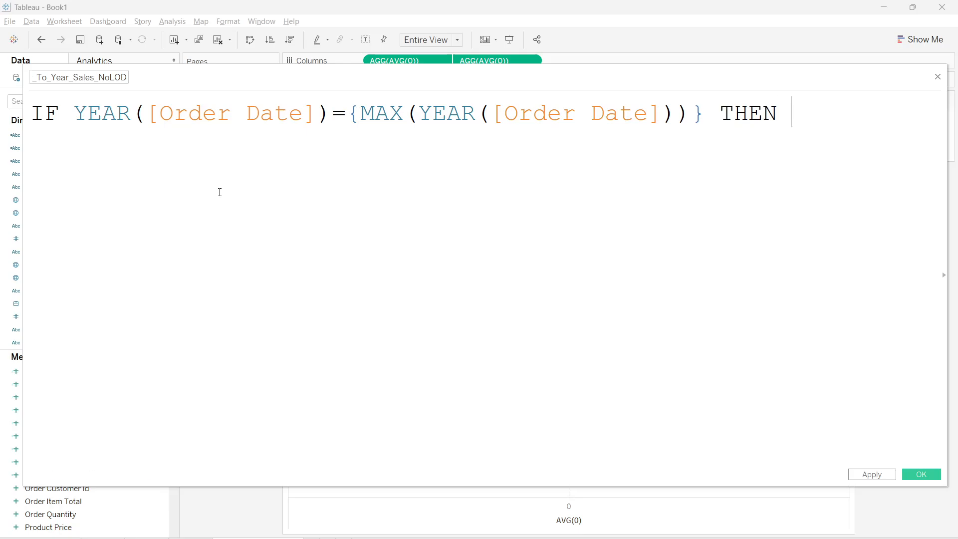
{"action": "type", "text": "4"}
{"action": "key", "text": "BackSpace"}
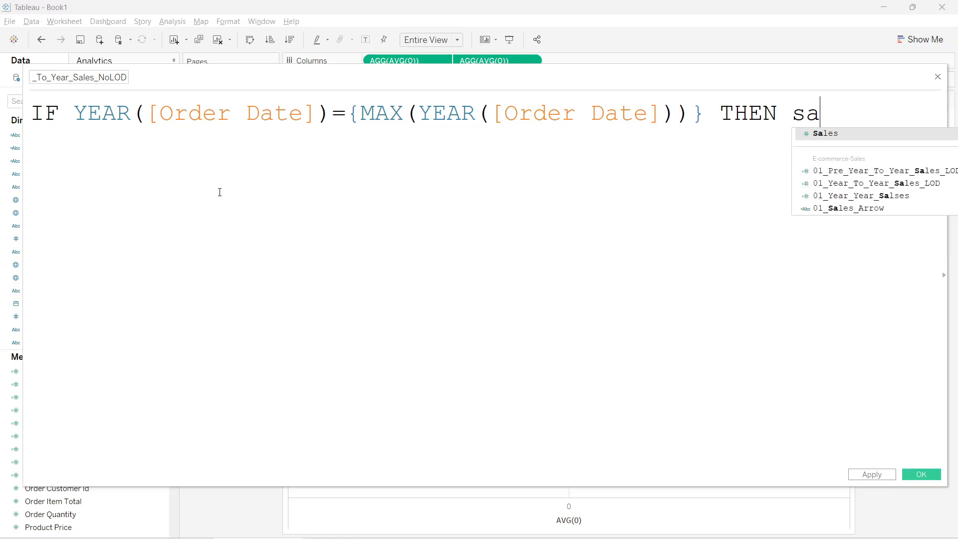
{"action": "key", "text": "Return"}
{"action": "type", "text": "en"}
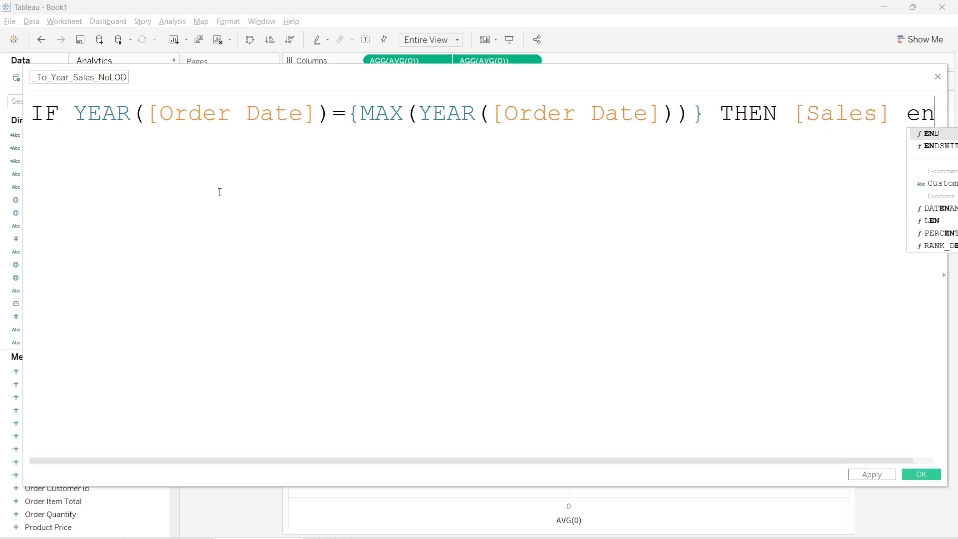
{"action": "key", "text": "Return"}
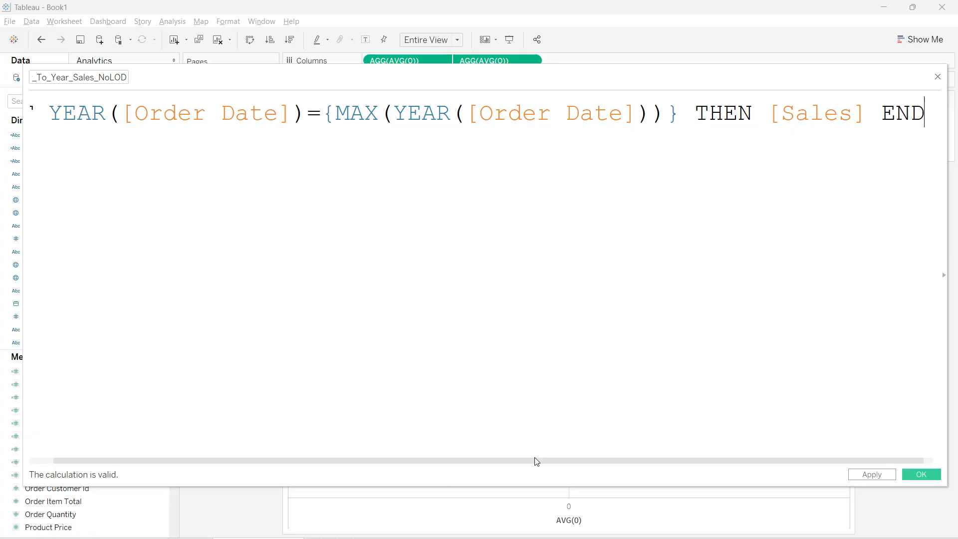
{"action": "left_click", "coordinate": [877, 475]}
{"action": "left_click", "coordinate": [915, 474]}
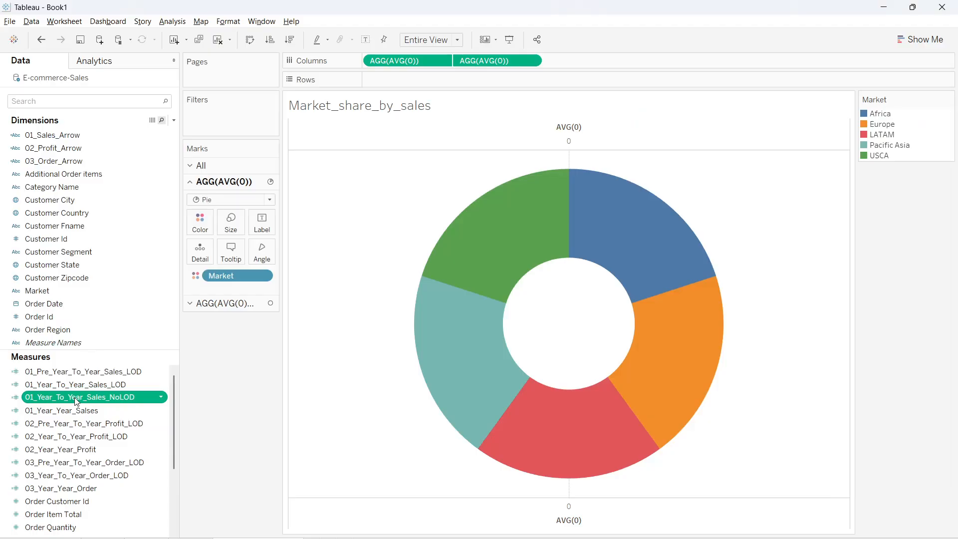
Set the pie slices' angle by 01_Year_To_Year_Sales_NoLOD
{"action": "left_click_drag", "start_coordinate": [74, 397], "coordinate": [272, 255]}
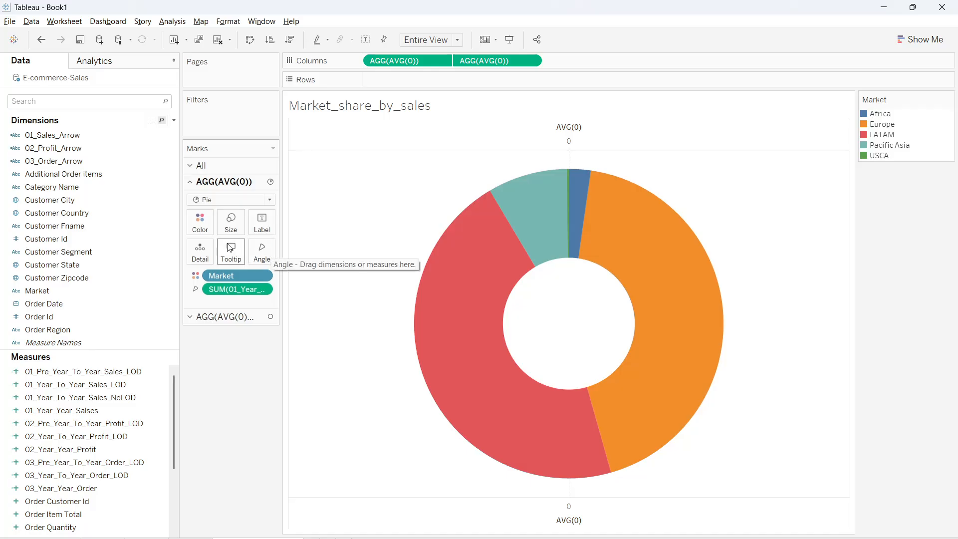
{"action": "mouse_move", "coordinate": [694, 261]}
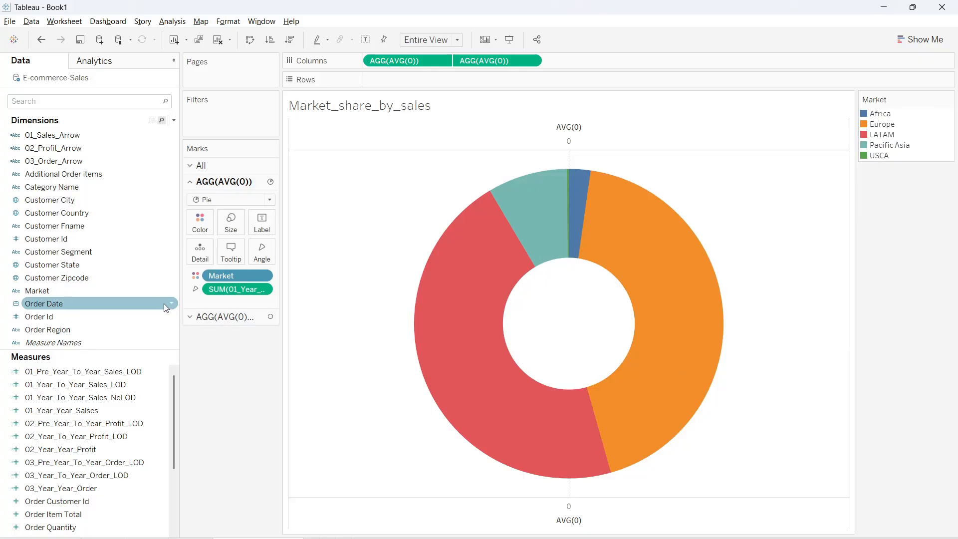
Label the donut's inner circle with 01_Year_To_Year_Sales_NoLOD and align the label to the horizontal center
{"action": "left_click", "coordinate": [205, 318]}
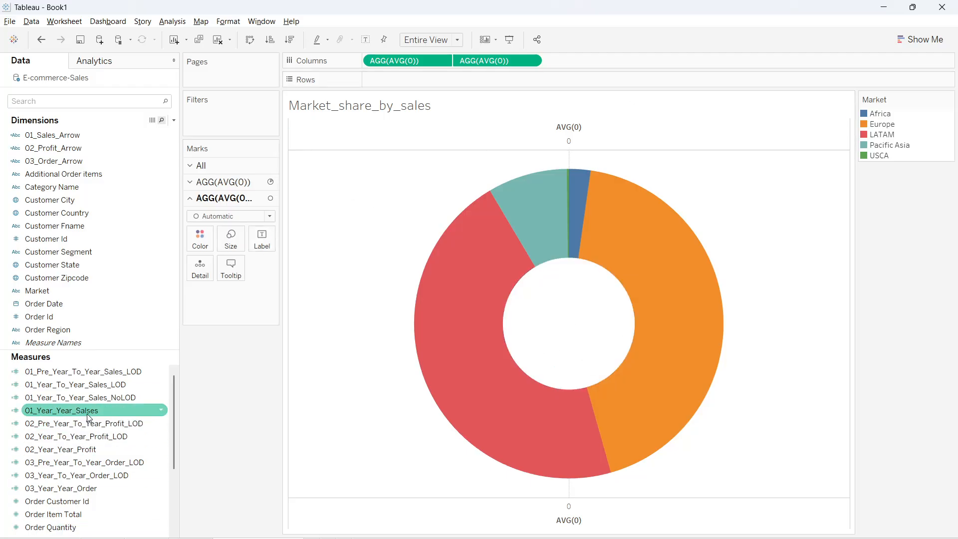
{"action": "left_click_drag", "start_coordinate": [100, 398], "coordinate": [261, 239]}
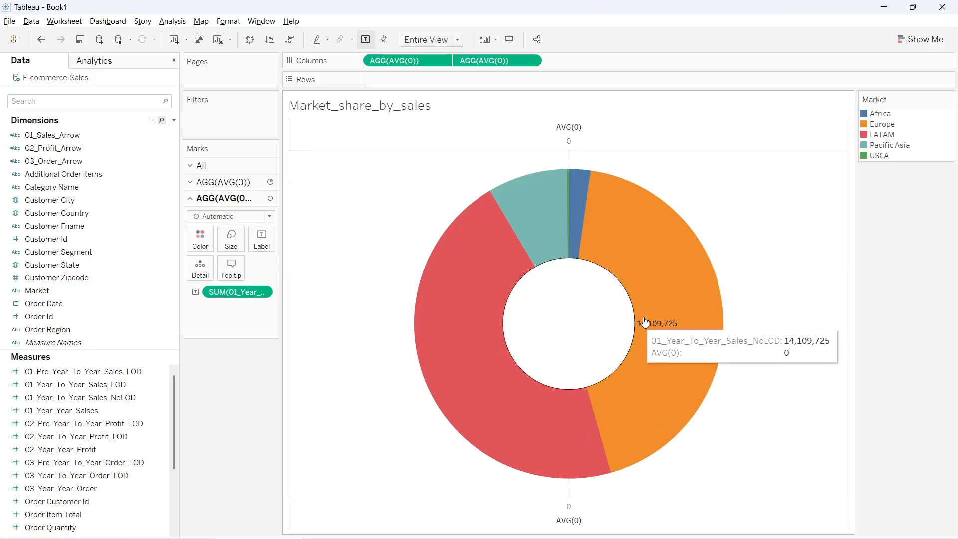
{"action": "left_click", "coordinate": [262, 238]}
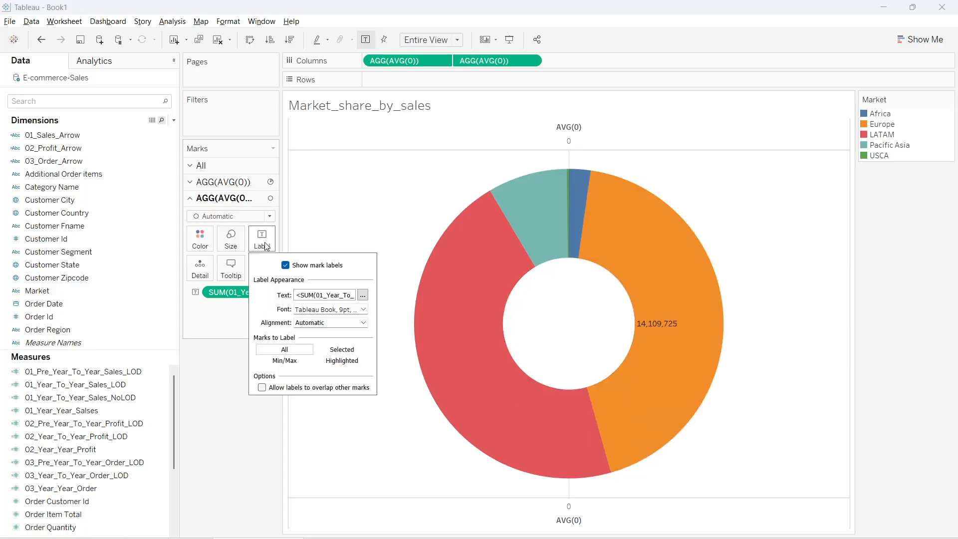
{"action": "left_click", "coordinate": [363, 322]}
{"action": "left_click", "coordinate": [324, 367]}
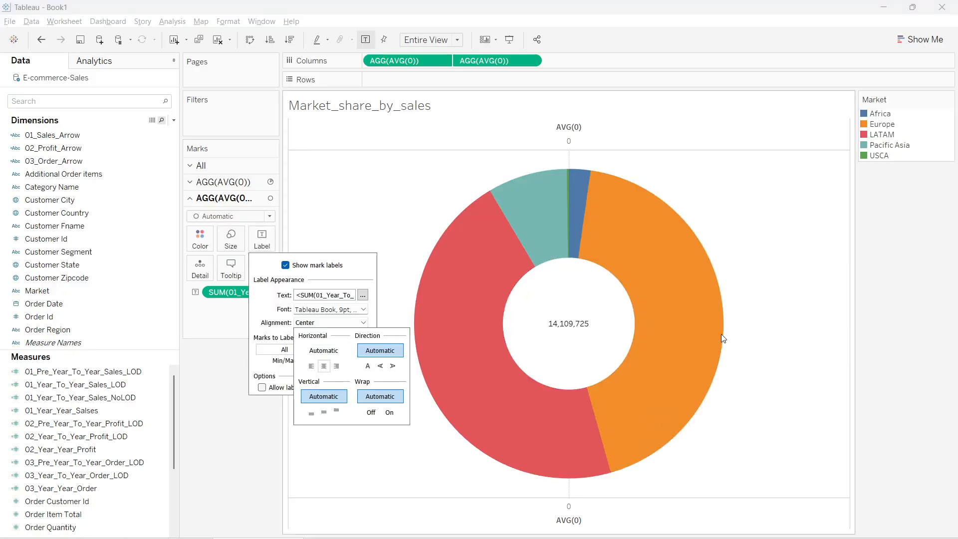
{"action": "left_click", "coordinate": [255, 429]}
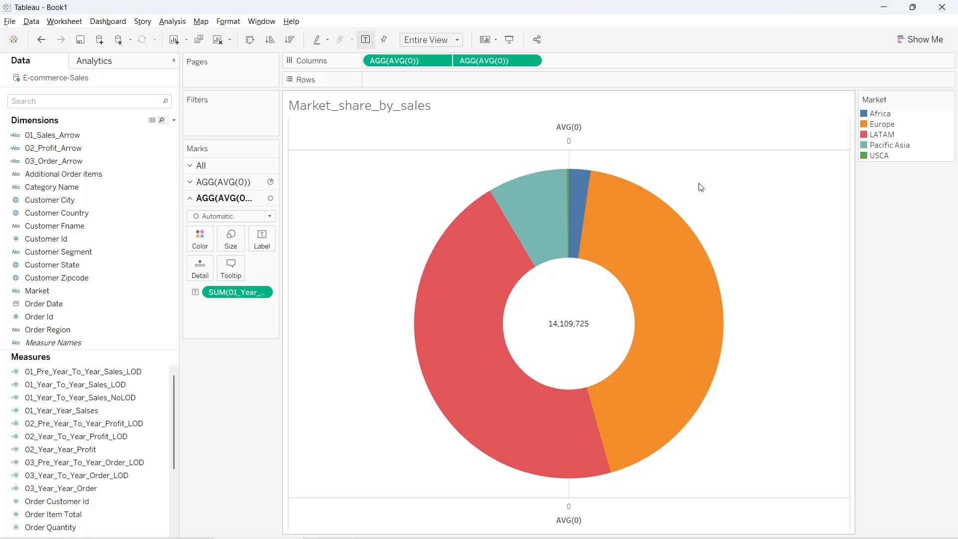
Label the pie slices with Market and the sum of 01_Year_To_Year_Sales_NoLOD
{"action": "left_click", "coordinate": [233, 183]}
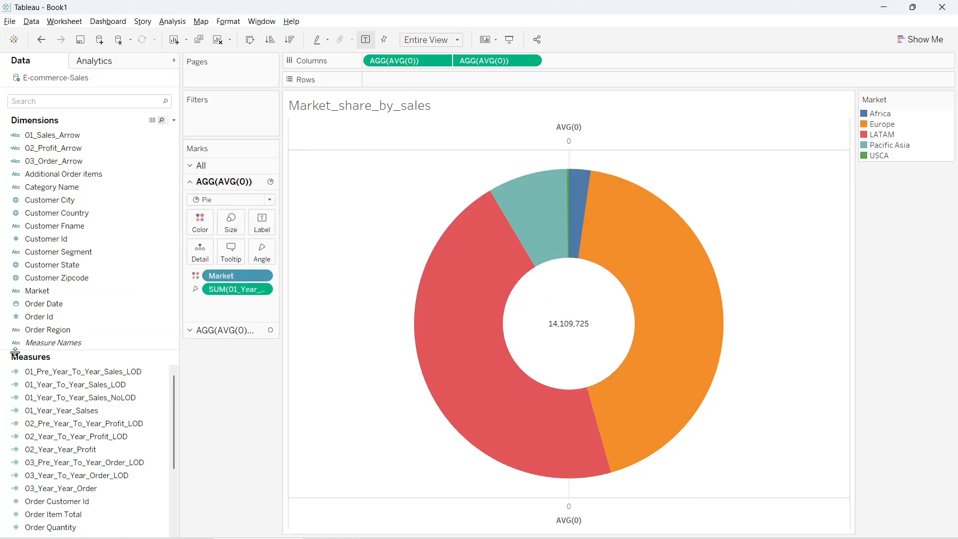
{"action": "left_click_drag", "start_coordinate": [37, 291], "coordinate": [256, 228]}
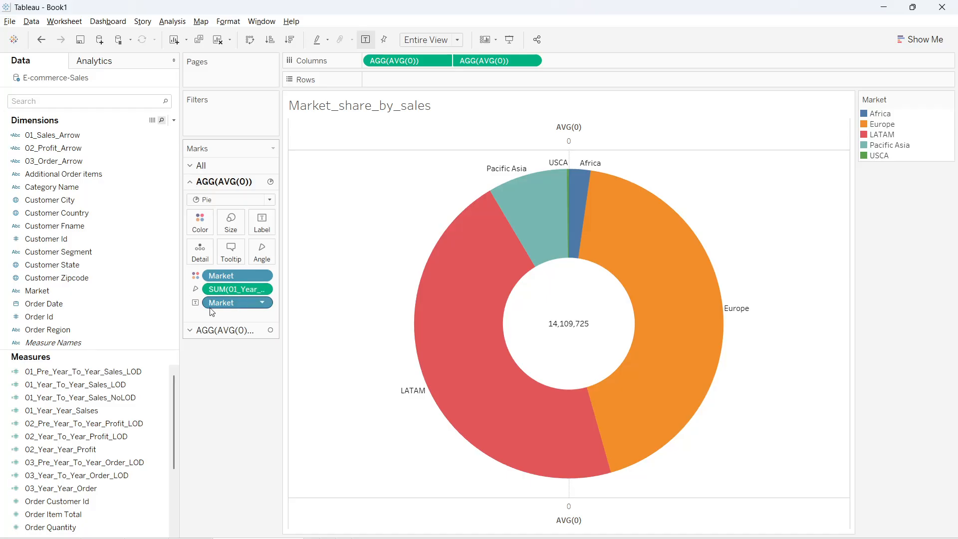
{"action": "left_click_drag", "start_coordinate": [237, 292], "coordinate": [255, 224]}
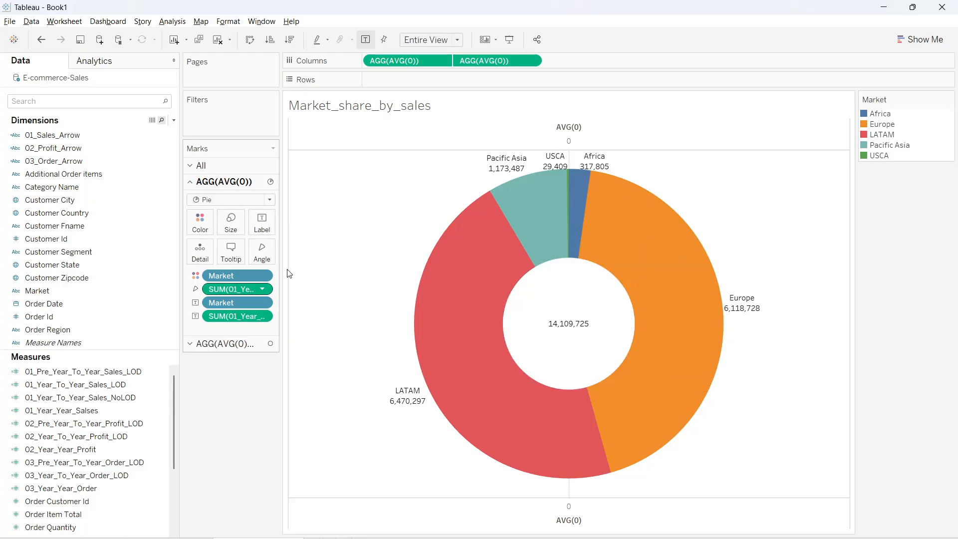
Hide both AVG(0) axis headers above and below the donut chart
{"action": "left_click", "coordinate": [576, 132]}
{"action": "right_click", "coordinate": [575, 132]}
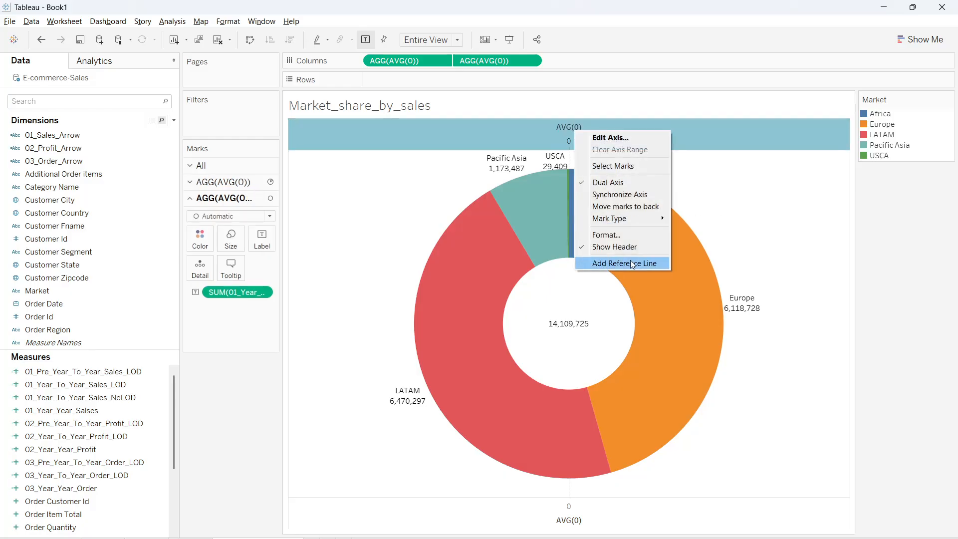
{"action": "left_click", "coordinate": [624, 246]}
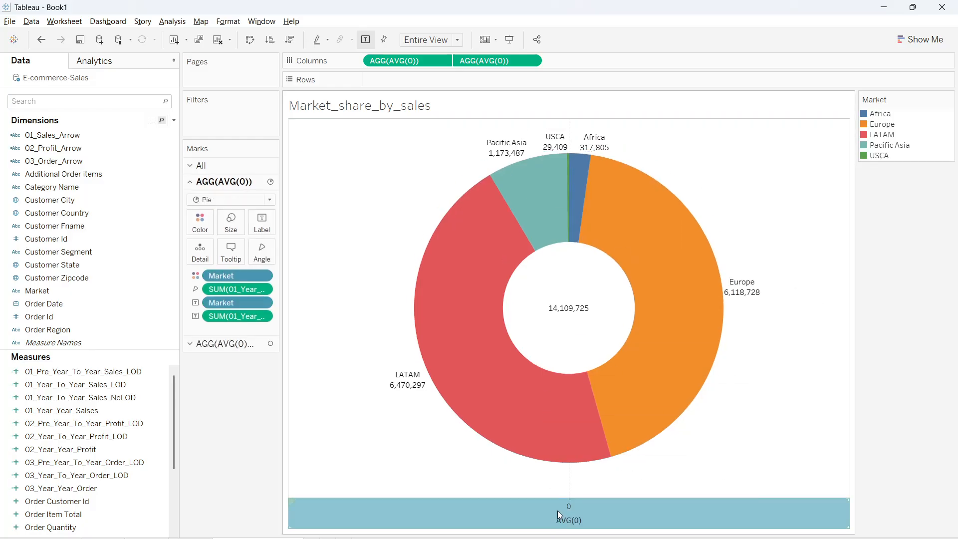
{"action": "right_click", "coordinate": [558, 510]}
{"action": "left_click", "coordinate": [601, 538]}
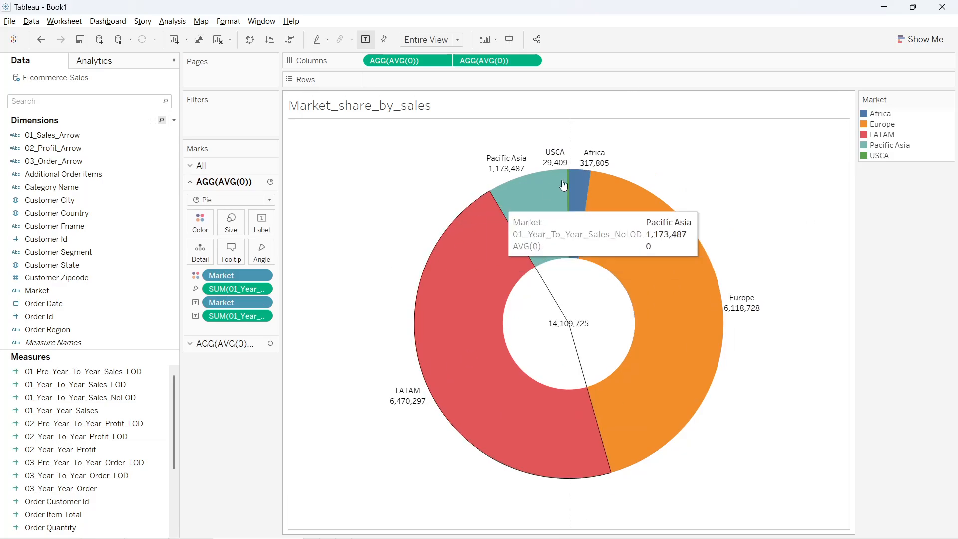
Reposition the Pacific Asia, USCA, Africa and Europe labels so they sit clear of each other and of the slices
{"action": "left_click", "coordinate": [497, 170]}
{"action": "left_click_drag", "start_coordinate": [505, 164], "coordinate": [481, 165]}
{"action": "left_click", "coordinate": [555, 153]}
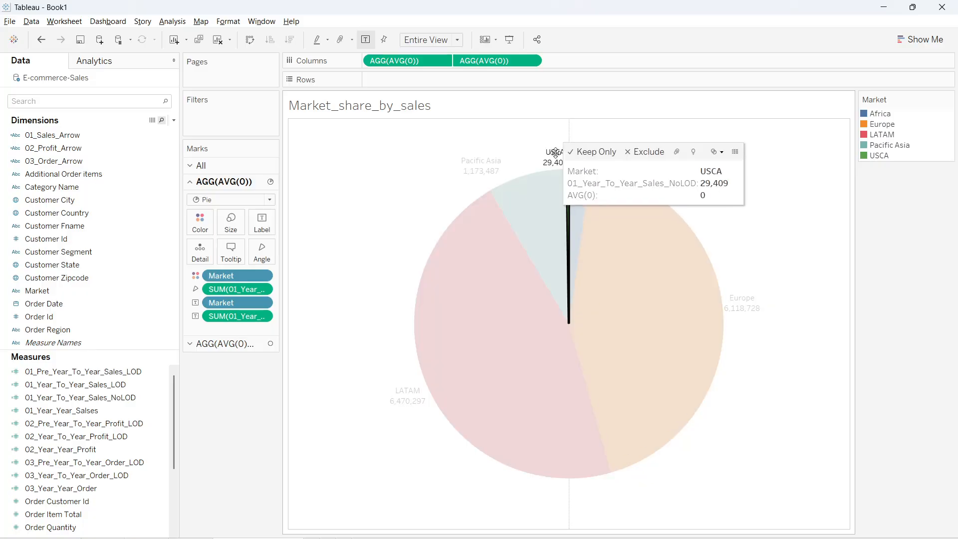
{"action": "left_click", "coordinate": [595, 156]}
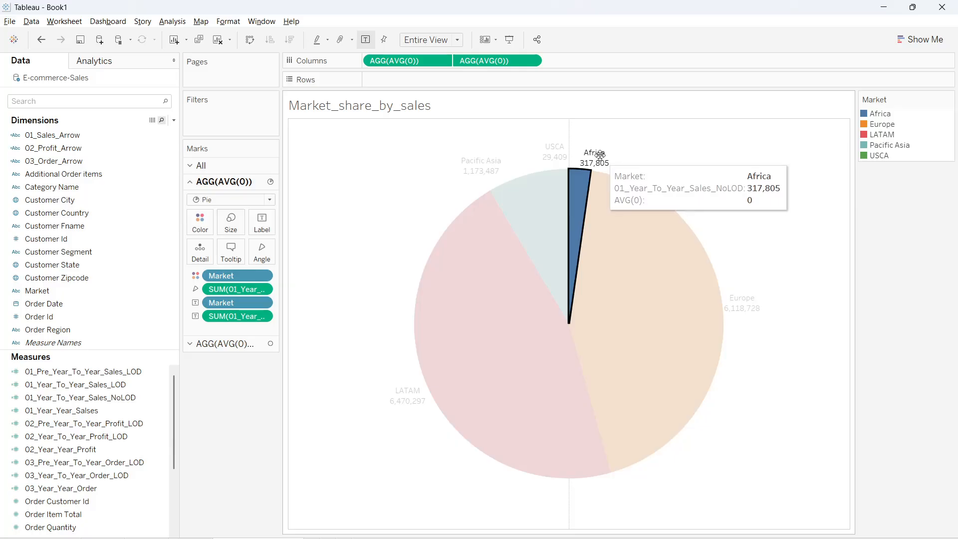
{"action": "left_click_drag", "start_coordinate": [604, 154], "coordinate": [612, 153]}
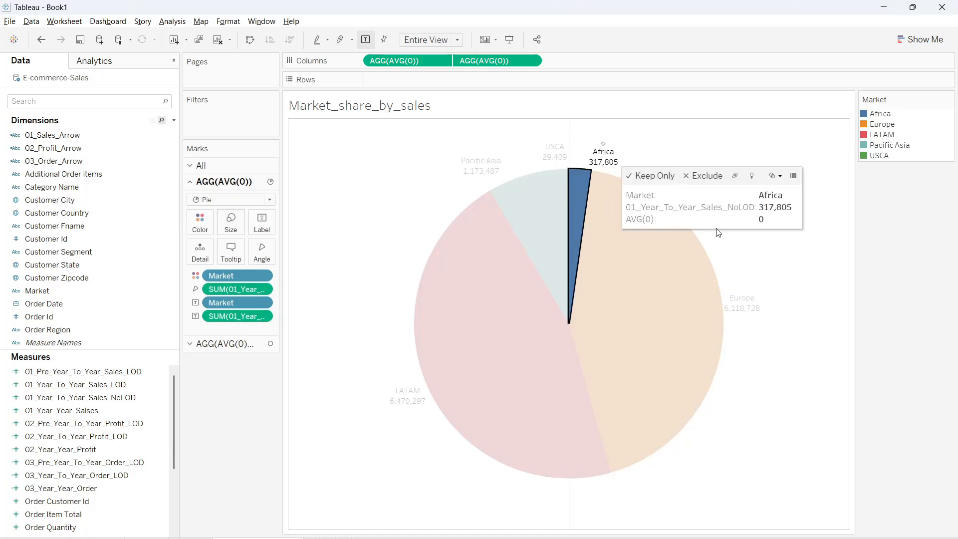
{"action": "left_click", "coordinate": [745, 309]}
{"action": "left_click_drag", "start_coordinate": [745, 306], "coordinate": [745, 283]}
{"action": "left_click", "coordinate": [777, 319]}
{"action": "left_click", "coordinate": [738, 282]}
{"action": "left_click", "coordinate": [732, 342]}
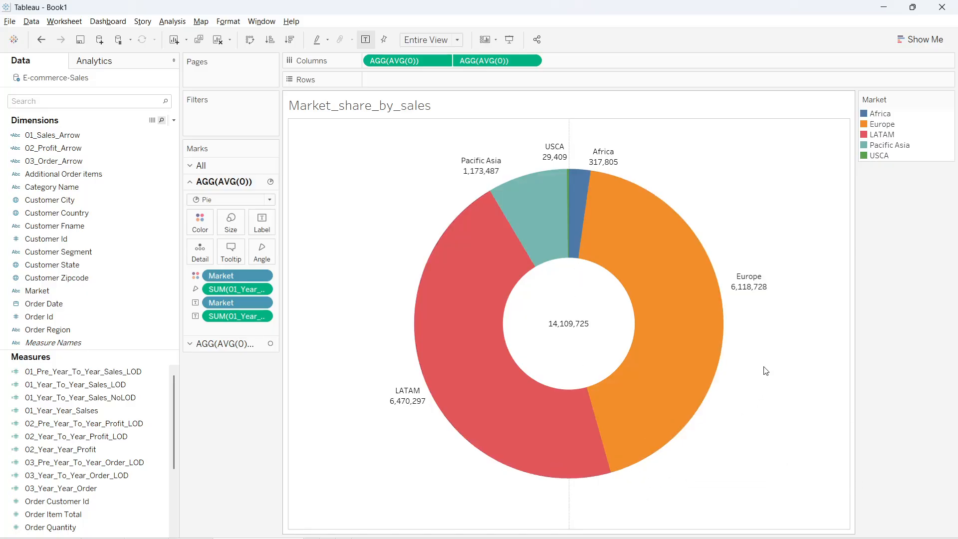
Open the color editor for the Market slices and choose the Traffic Light palette
{"action": "mouse_move", "coordinate": [498, 320]}
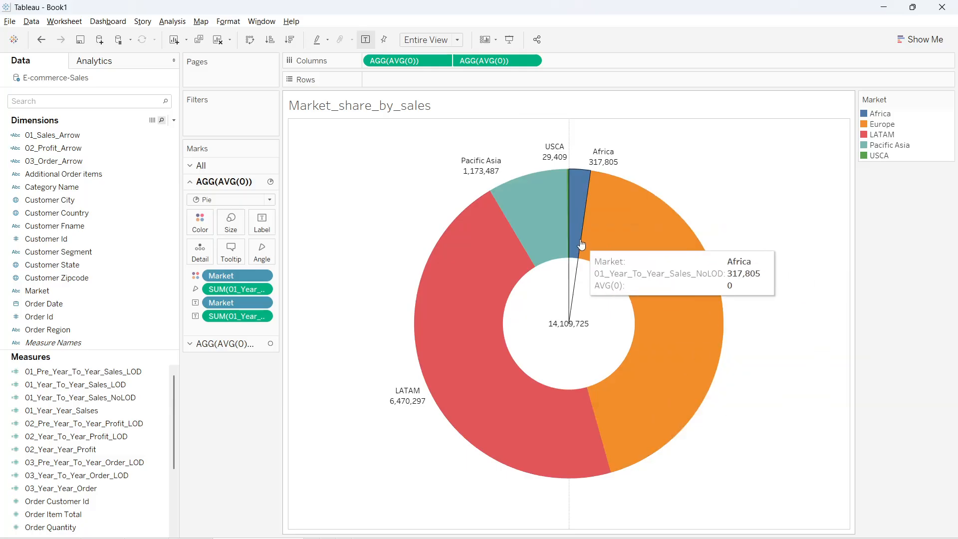
{"action": "left_click", "coordinate": [200, 222]}
{"action": "left_click", "coordinate": [245, 262]}
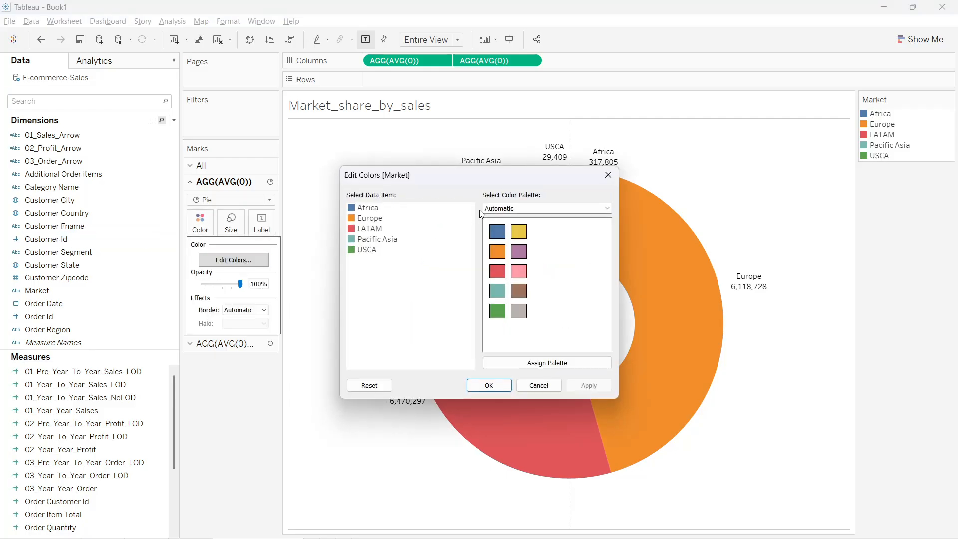
{"action": "left_click", "coordinate": [506, 210]}
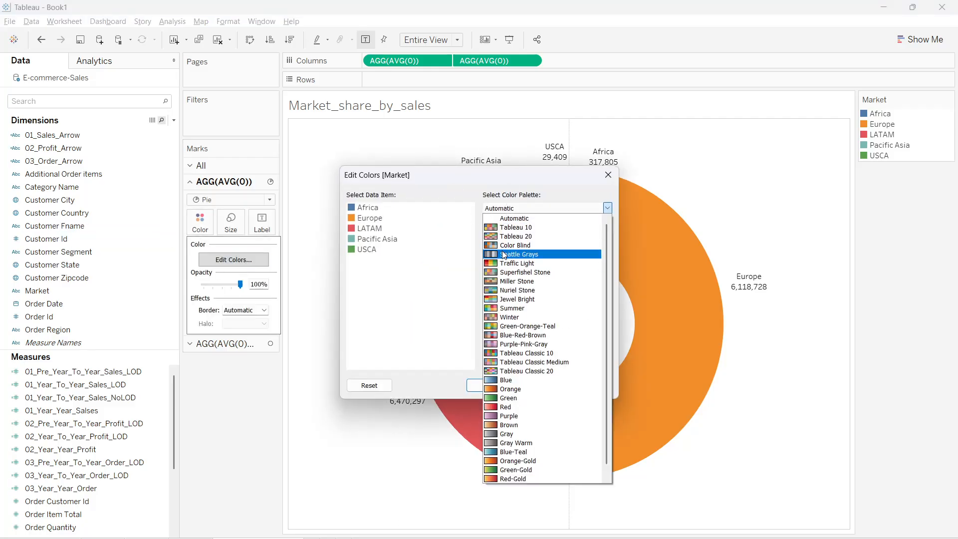
{"action": "left_click", "coordinate": [517, 263]}
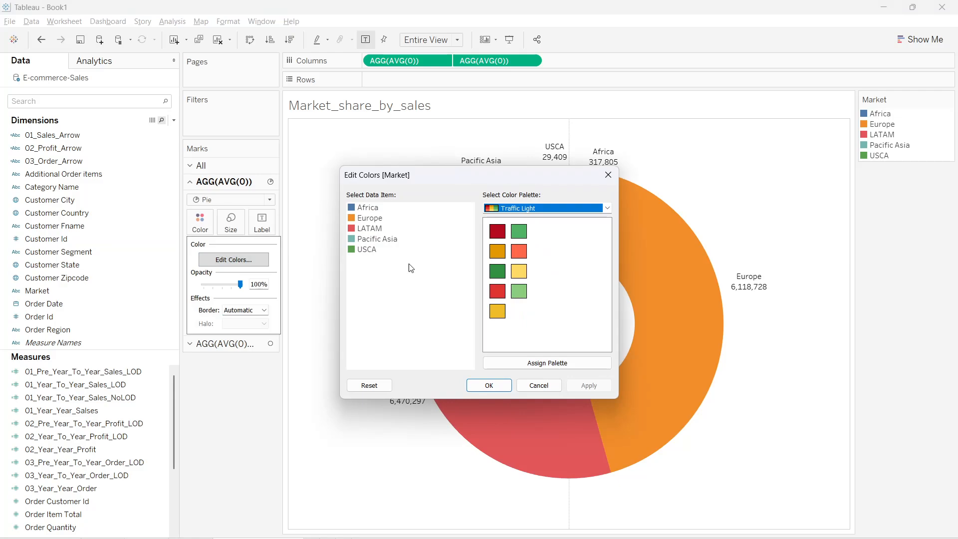
Try dark red for Africa, medium green for Europe and light green for LATAM, moving the color dialog clear of the chart
{"action": "double_click", "coordinate": [363, 206]}
{"action": "left_click", "coordinate": [608, 175]}
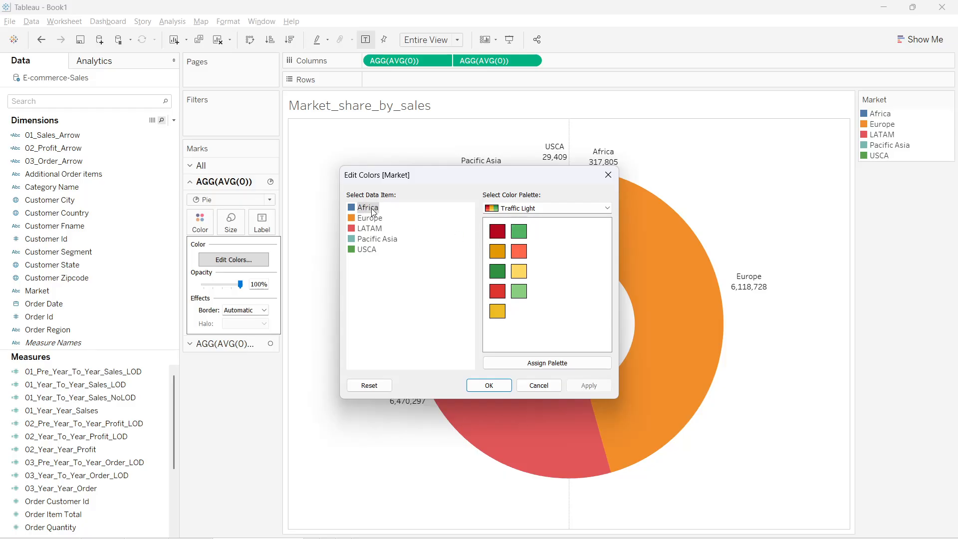
{"action": "left_click", "coordinate": [498, 231]}
{"action": "left_click", "coordinate": [370, 218]}
{"action": "left_click_drag", "start_coordinate": [454, 175], "coordinate": [234, 203]}
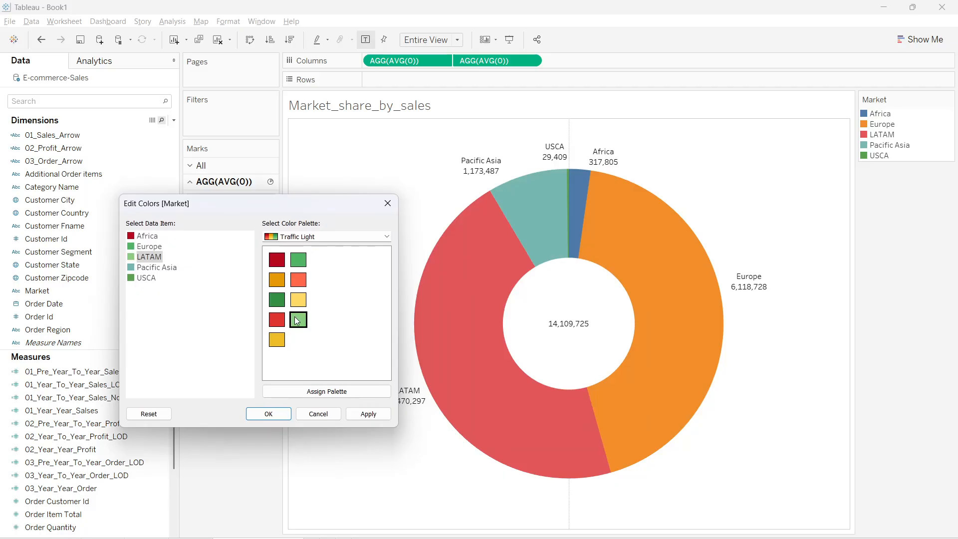
{"action": "left_click_drag", "start_coordinate": [307, 208], "coordinate": [249, 181]}
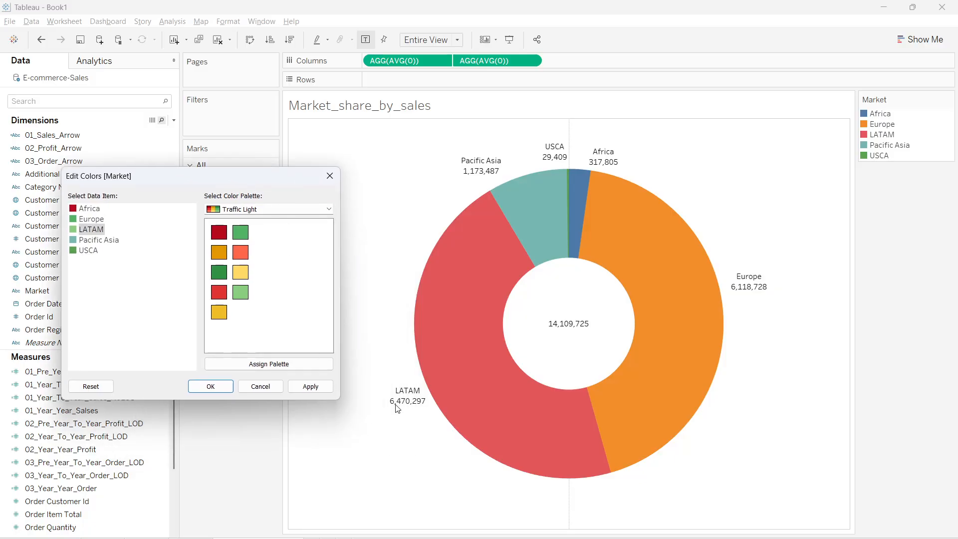
Assign dark green to LATAM, light green to Europe and light yellow to Pacific Asia
{"action": "left_click", "coordinate": [88, 229]}
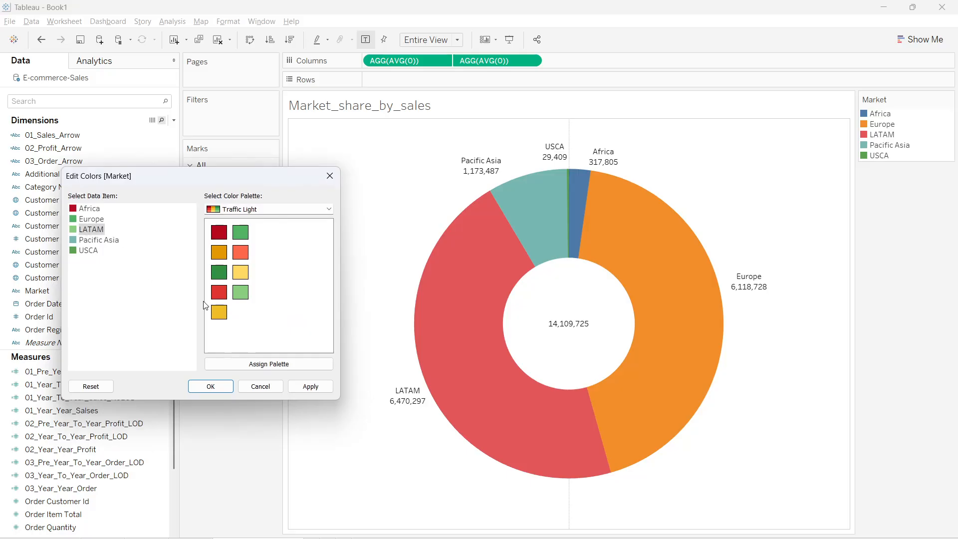
{"action": "left_click", "coordinate": [220, 273]}
{"action": "left_click", "coordinate": [87, 220]}
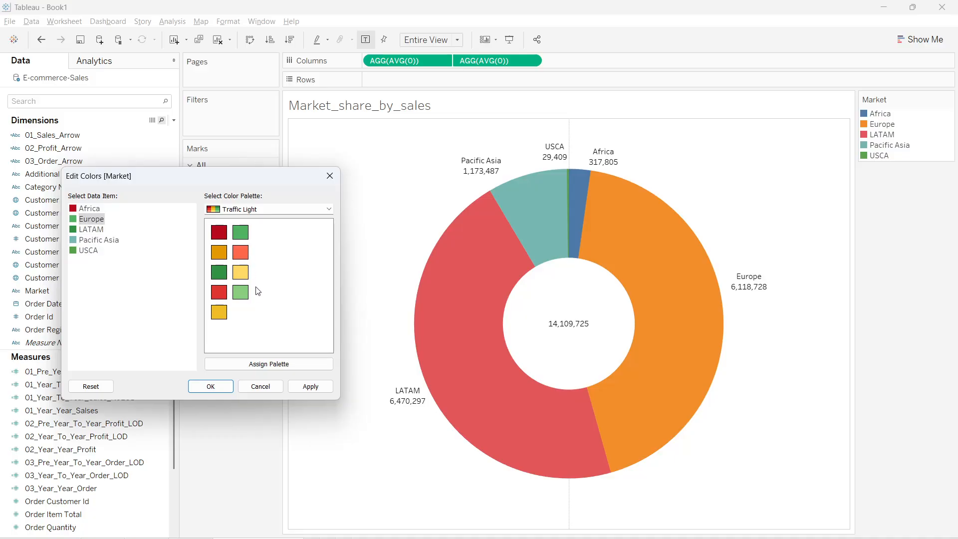
{"action": "left_click", "coordinate": [240, 293]}
{"action": "left_click", "coordinate": [102, 241]}
{"action": "left_click", "coordinate": [240, 273]}
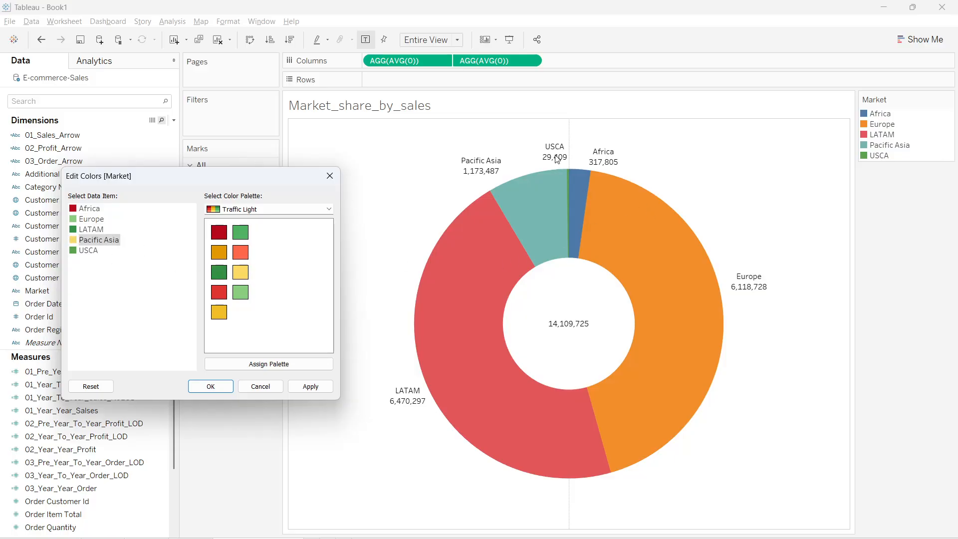
Assign dark red to USCA and light orange-red to Africa, and apply the Market colors
{"action": "left_click", "coordinate": [93, 251]}
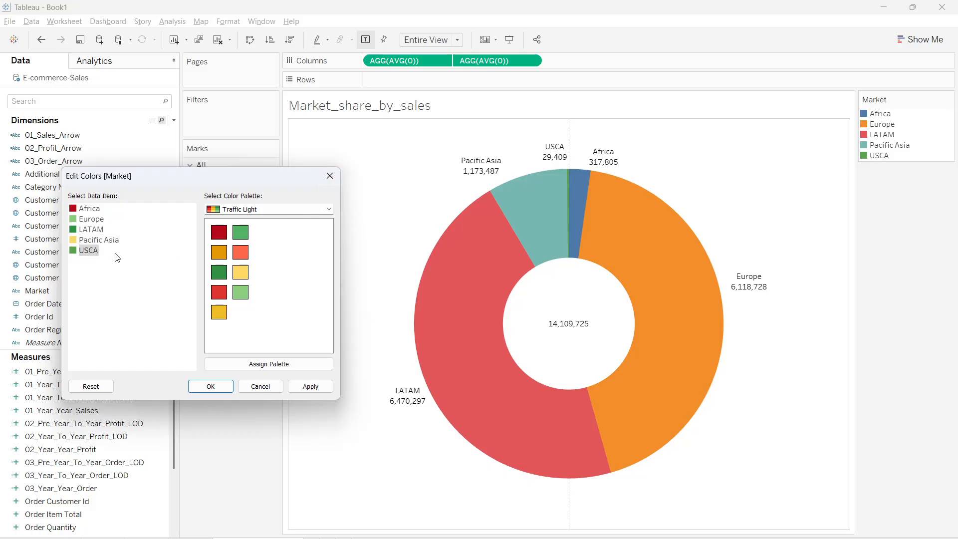
{"action": "left_click", "coordinate": [218, 233]}
{"action": "left_click", "coordinate": [93, 209]}
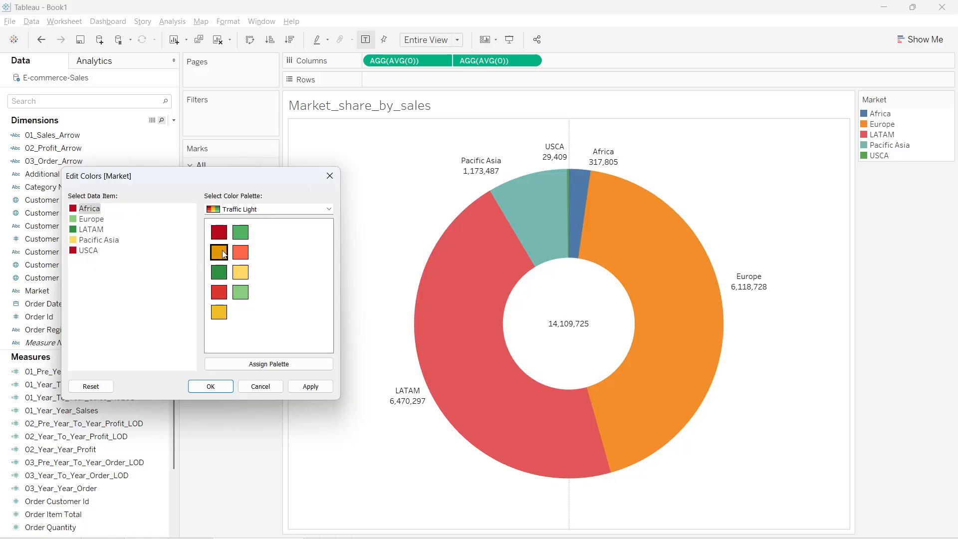
{"action": "left_click", "coordinate": [241, 254]}
{"action": "left_click", "coordinate": [310, 387]}
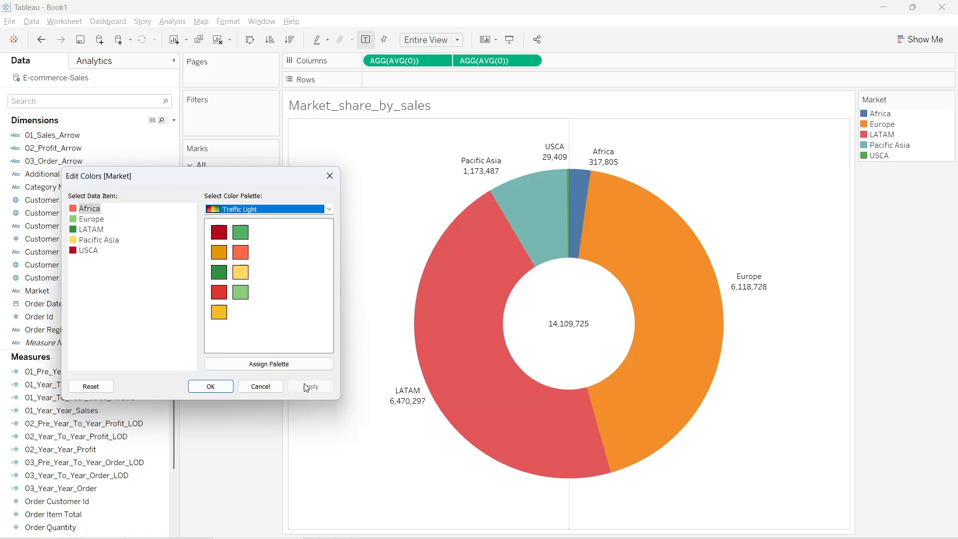
{"action": "left_click", "coordinate": [210, 387]}
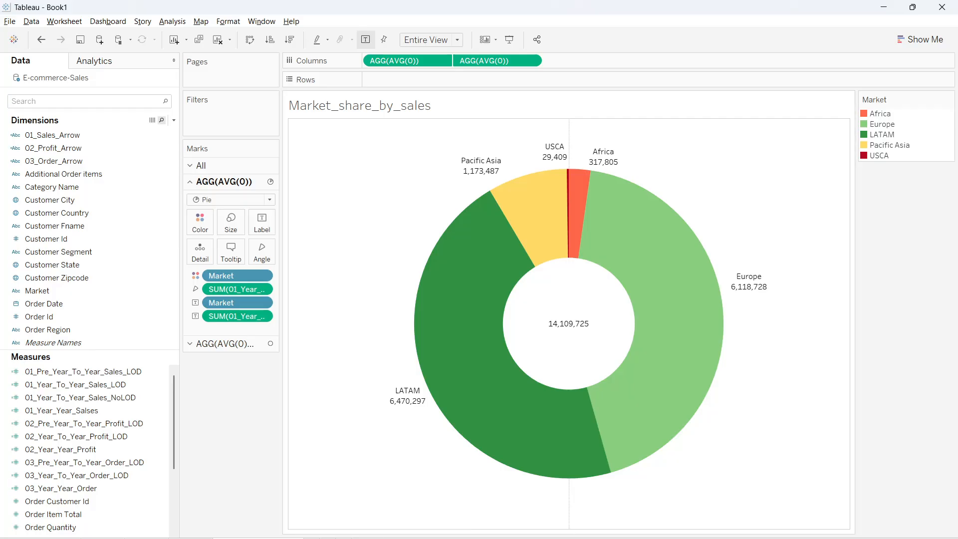
Add a new blank worksheet to the workbook
{"action": "left_click", "coordinate": [312, 538]}
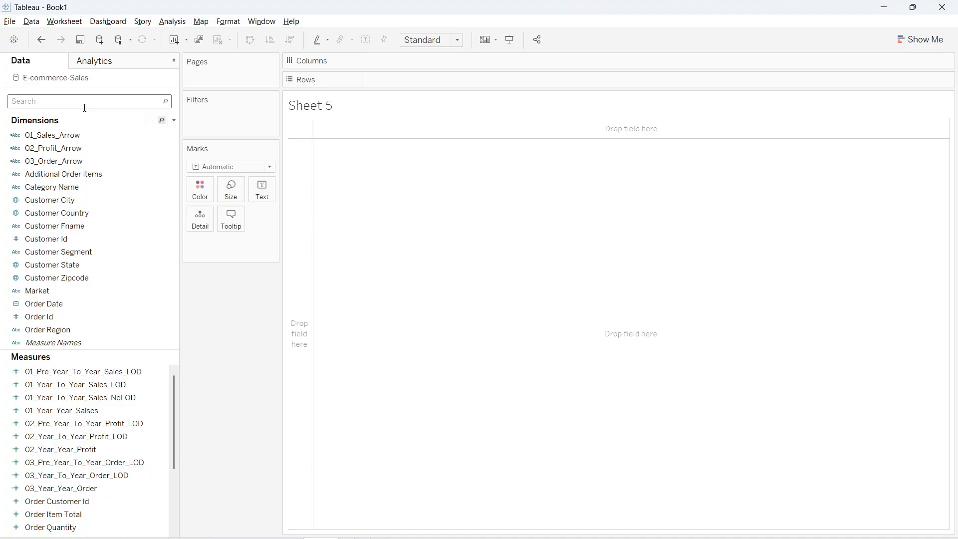
Try showing Customer Segment as text on the new sheet, and remove the field again
{"action": "left_click_drag", "start_coordinate": [39, 252], "coordinate": [260, 195]}
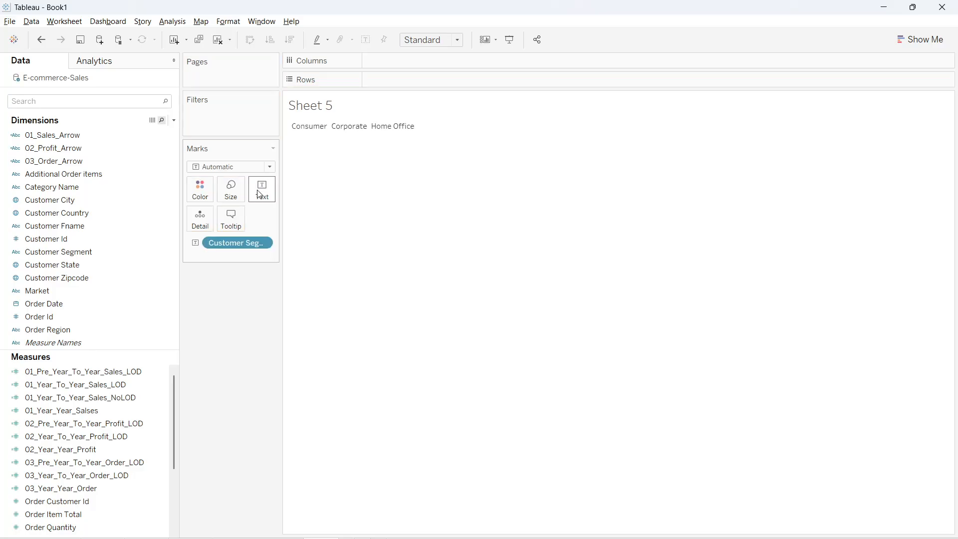
{"action": "mouse_move", "coordinate": [385, 133]}
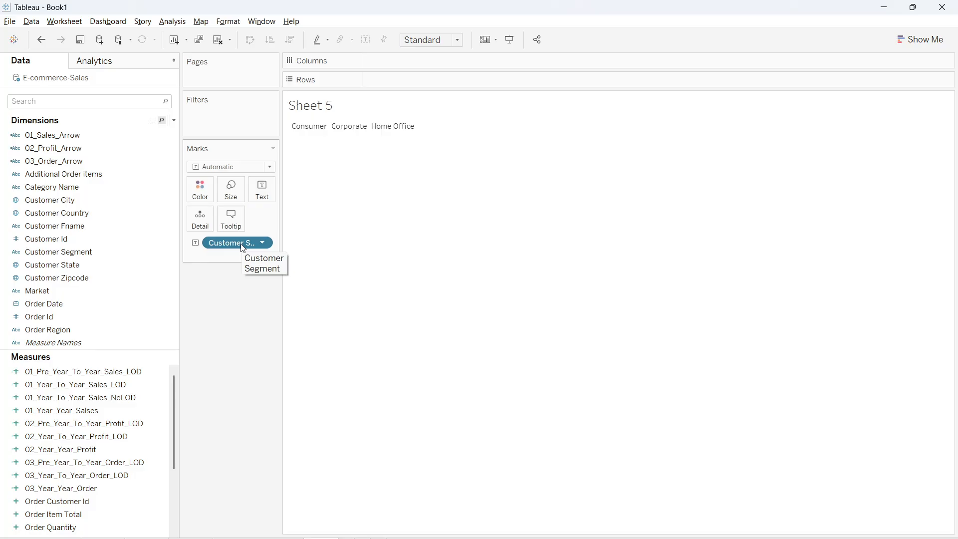
{"action": "left_click_drag", "start_coordinate": [234, 244], "coordinate": [239, 315]}
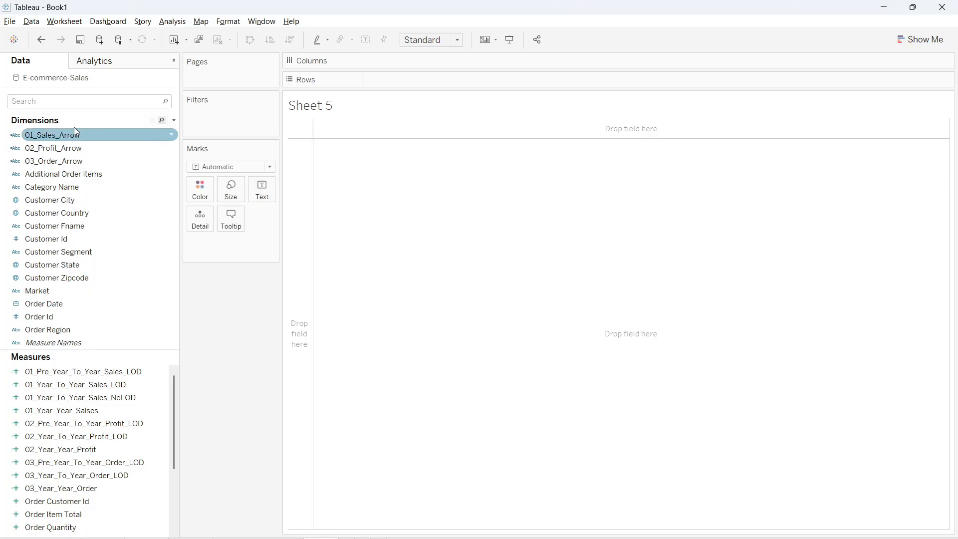
Search the fields for "cat" and place Category Name on the rows of the new sheet
{"action": "left_click", "coordinate": [80, 101]}
{"action": "type", "text": "cat"}
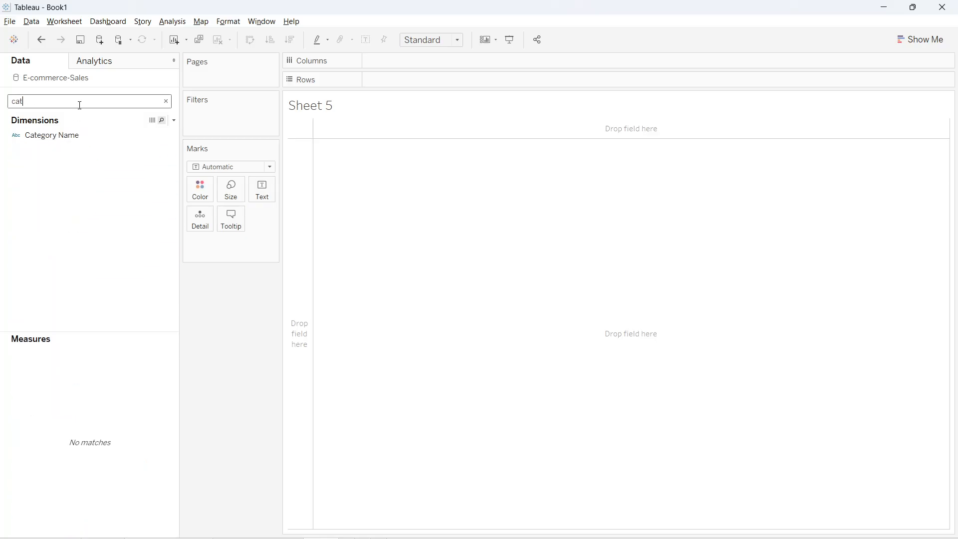
{"action": "left_click_drag", "start_coordinate": [52, 135], "coordinate": [391, 79]}
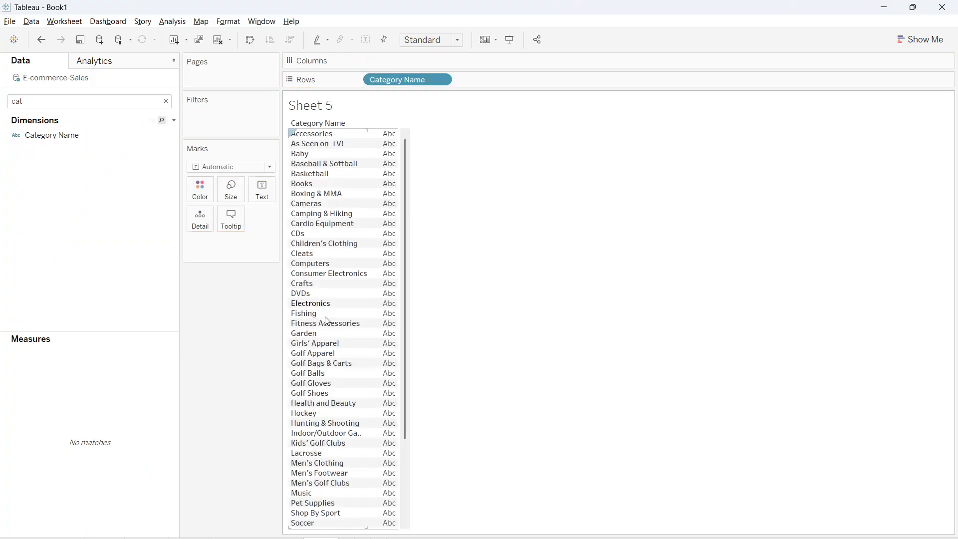
Look through the Category Name list, clear the field search, and take Category Name off the rows
{"action": "scroll", "coordinate": [343, 313], "scroll_direction": "down", "scroll_amount": 4}
{"action": "scroll", "coordinate": [342, 312], "scroll_direction": "up", "scroll_amount": 4}
{"action": "left_click", "coordinate": [166, 101]}
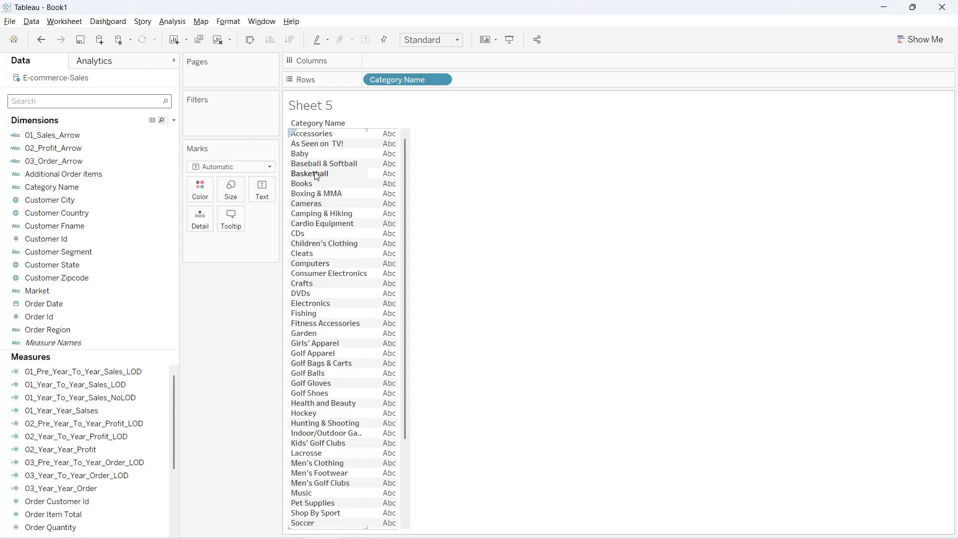
{"action": "scroll", "coordinate": [329, 213], "scroll_direction": "down", "scroll_amount": 3}
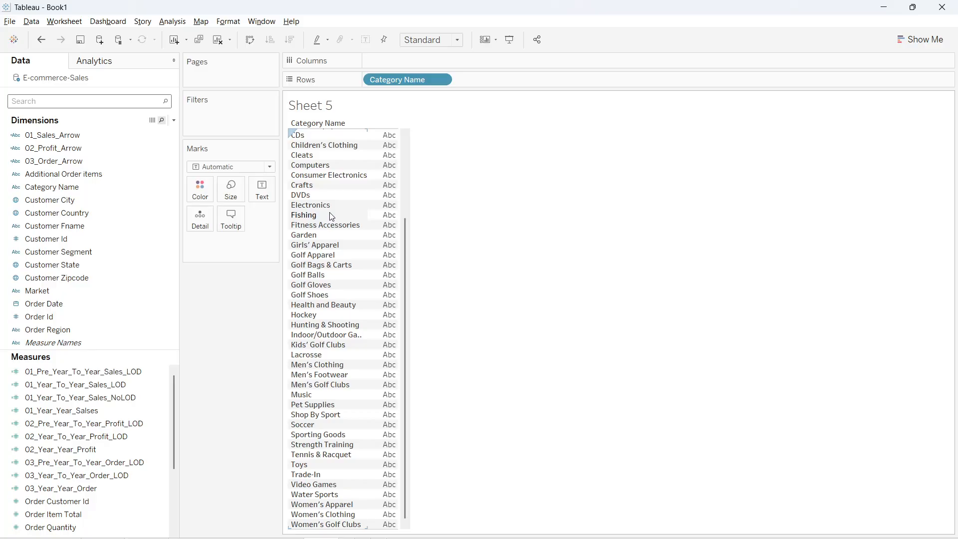
{"action": "left_click_drag", "start_coordinate": [434, 80], "coordinate": [100, 265]}
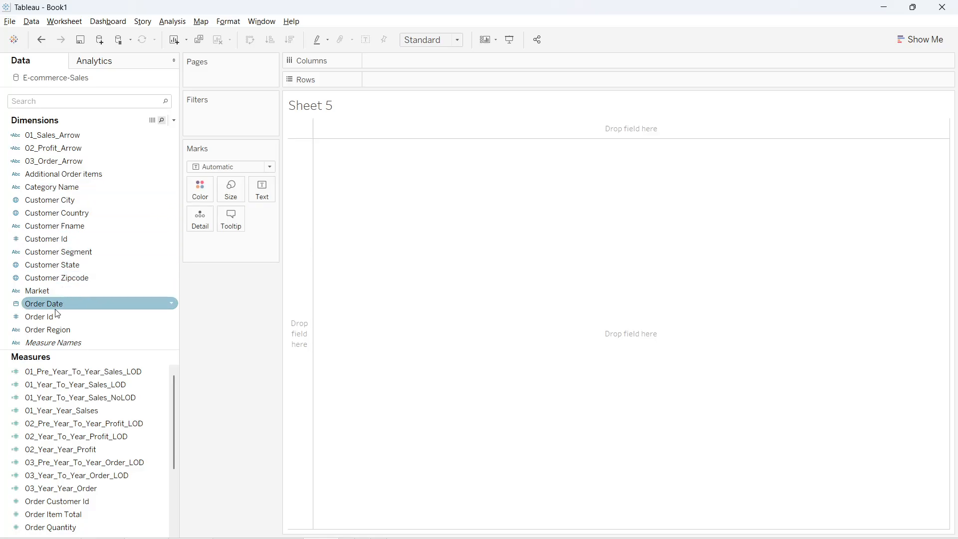
Try Customer City on the rows, look through its cities, and remove the field again
{"action": "left_click_drag", "start_coordinate": [69, 199], "coordinate": [404, 79]}
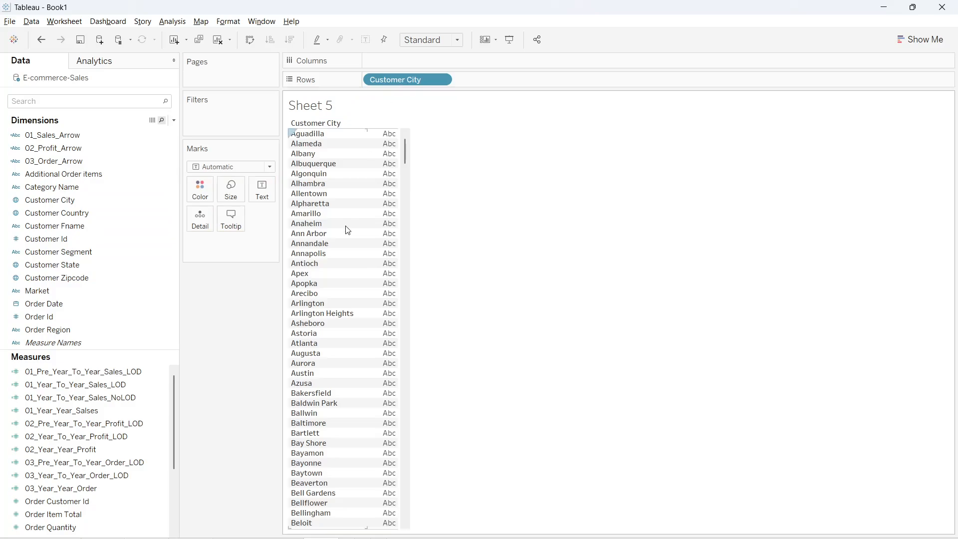
{"action": "scroll", "coordinate": [348, 229], "scroll_direction": "down", "scroll_amount": 20}
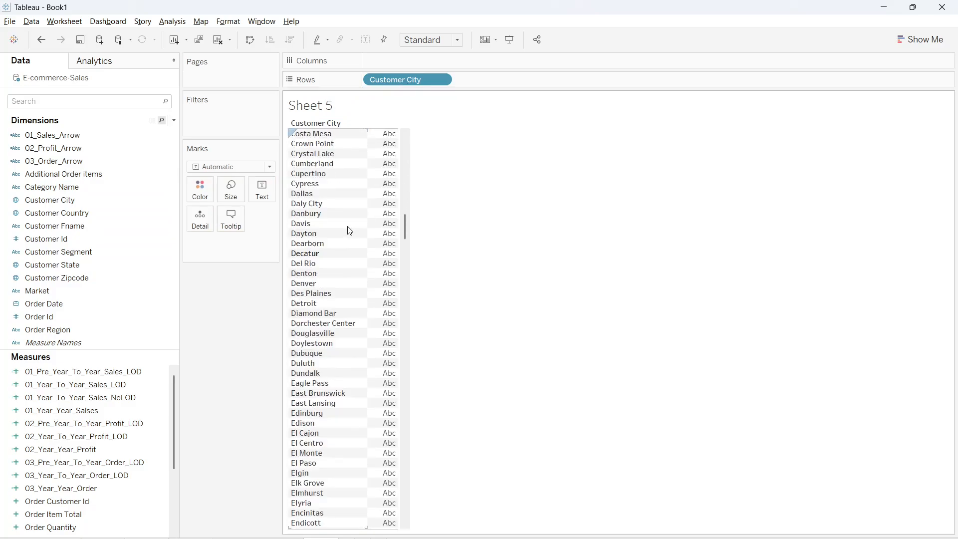
{"action": "scroll", "coordinate": [350, 230], "scroll_direction": "up", "scroll_amount": 20}
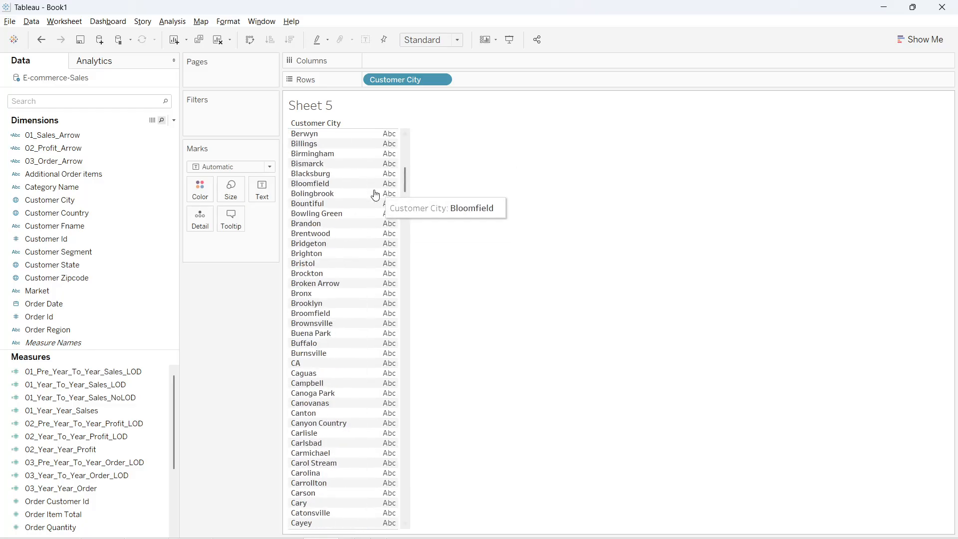
{"action": "scroll", "coordinate": [376, 195], "scroll_direction": "down", "scroll_amount": 20}
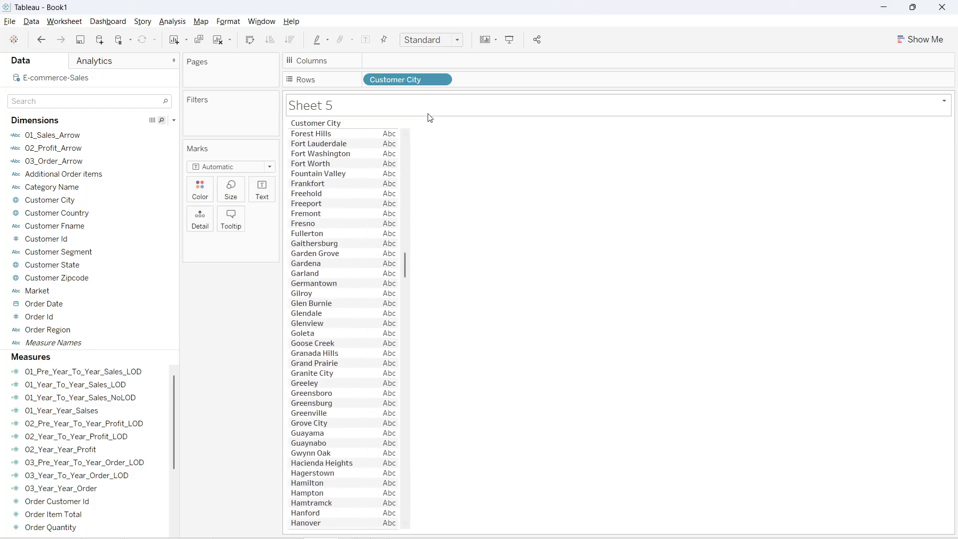
{"action": "left_click_drag", "start_coordinate": [394, 81], "coordinate": [250, 297]}
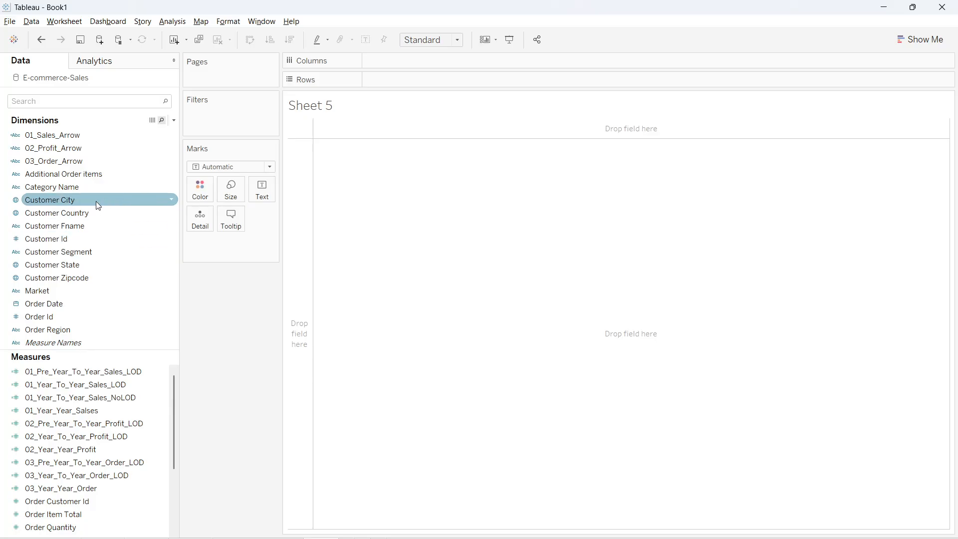
Try Additional Order items on the rows, look through its values, and remove the field again
{"action": "left_click_drag", "start_coordinate": [84, 174], "coordinate": [418, 78]}
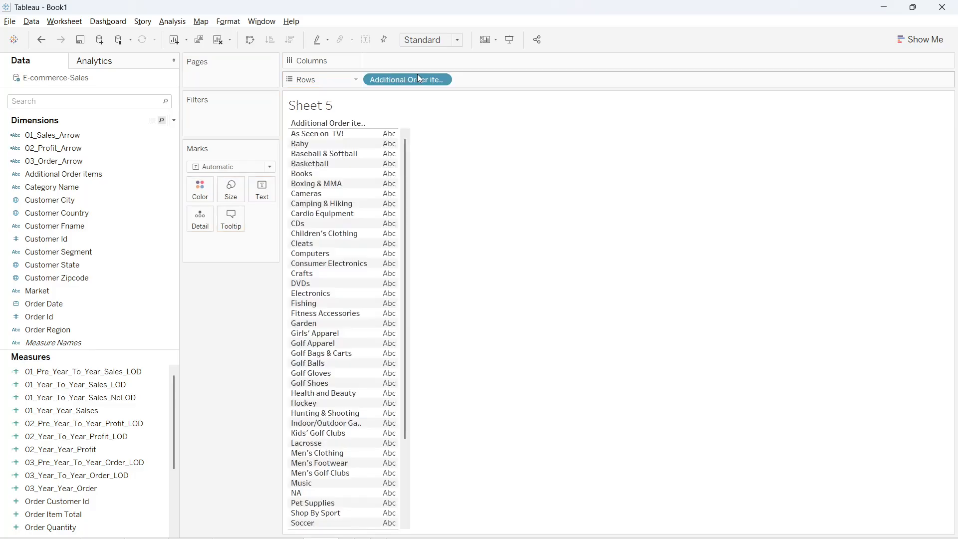
{"action": "scroll", "coordinate": [353, 206], "scroll_direction": "down", "scroll_amount": 3}
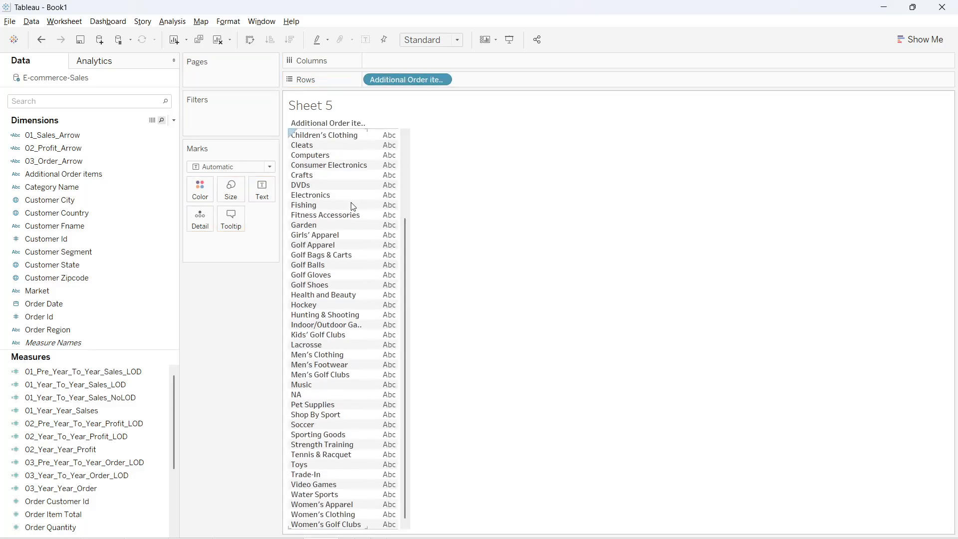
{"action": "scroll", "coordinate": [352, 206], "scroll_direction": "up", "scroll_amount": 3}
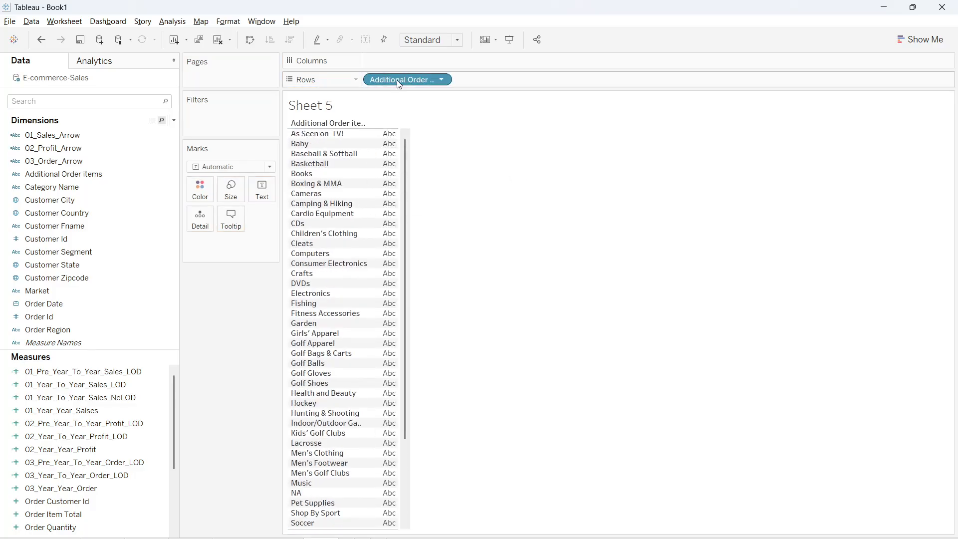
{"action": "left_click_drag", "start_coordinate": [399, 84], "coordinate": [251, 298]}
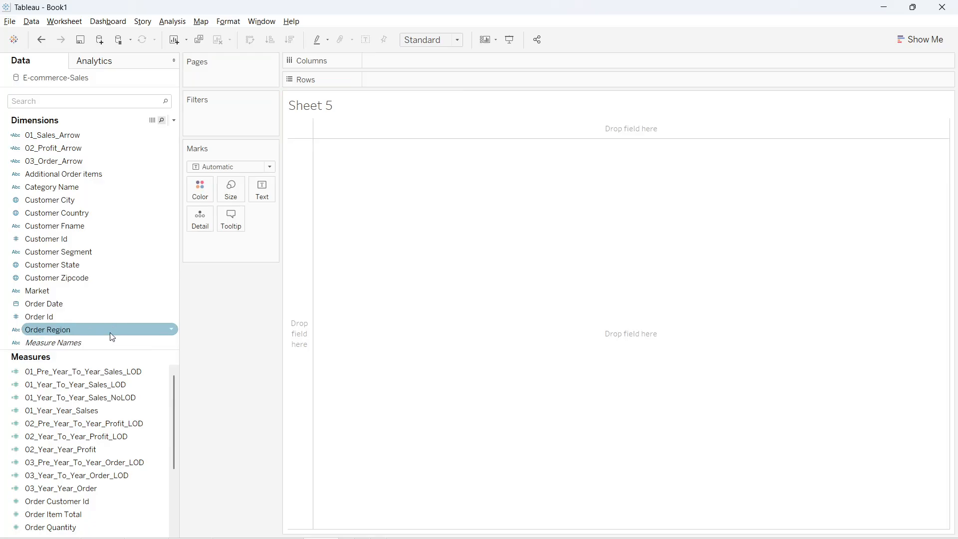
Try Customer Segment and Additional Order items on the rows against Category Name on the columns, examine the table, and clear the sheet
{"action": "left_click_drag", "start_coordinate": [94, 252], "coordinate": [438, 79]}
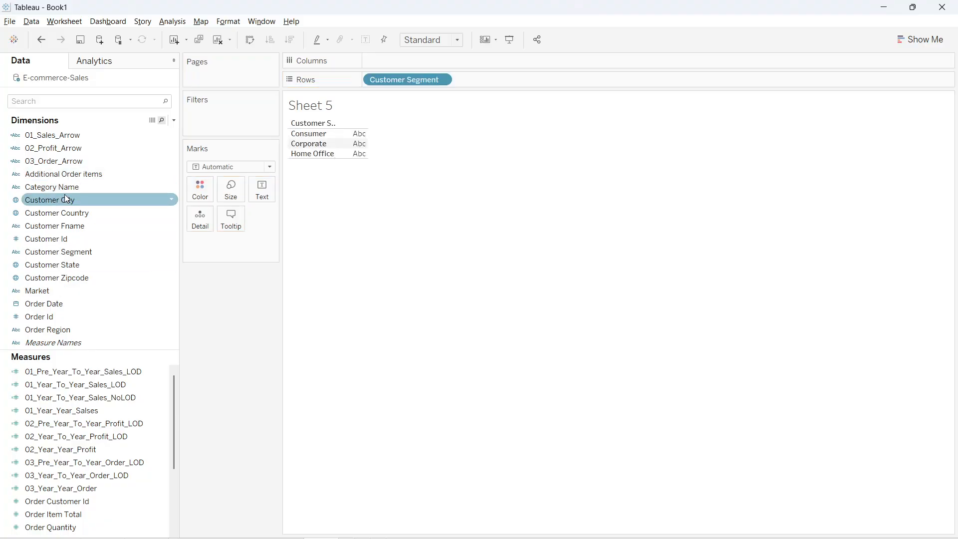
{"action": "left_click_drag", "start_coordinate": [58, 186], "coordinate": [433, 44]}
{"action": "left_click_drag", "start_coordinate": [396, 62], "coordinate": [397, 62]}
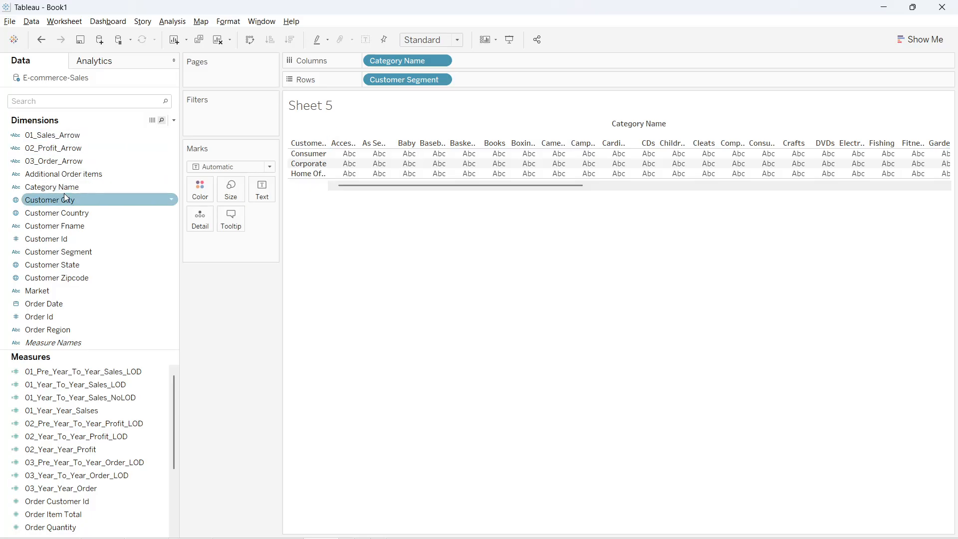
{"action": "left_click_drag", "start_coordinate": [60, 174], "coordinate": [505, 80]}
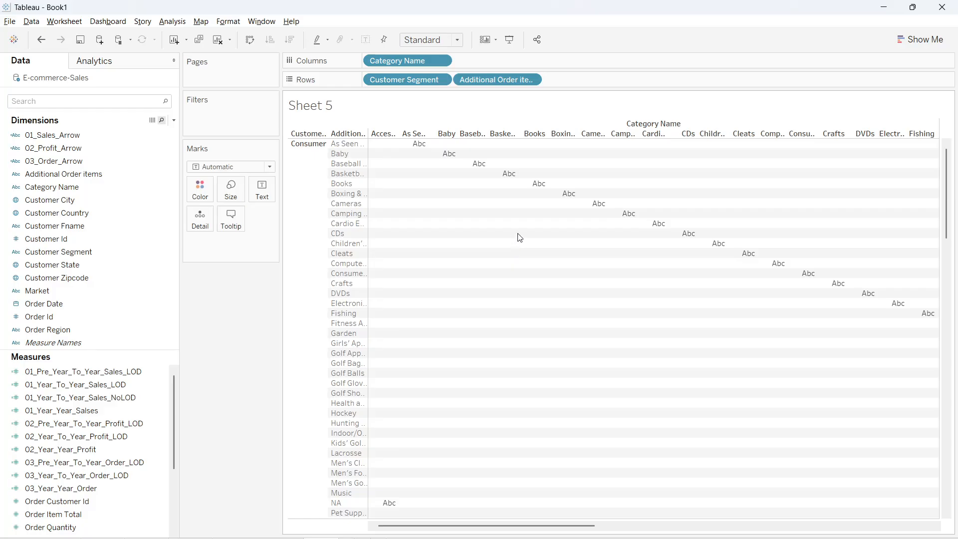
{"action": "scroll", "coordinate": [519, 242], "scroll_direction": "down", "scroll_amount": 10}
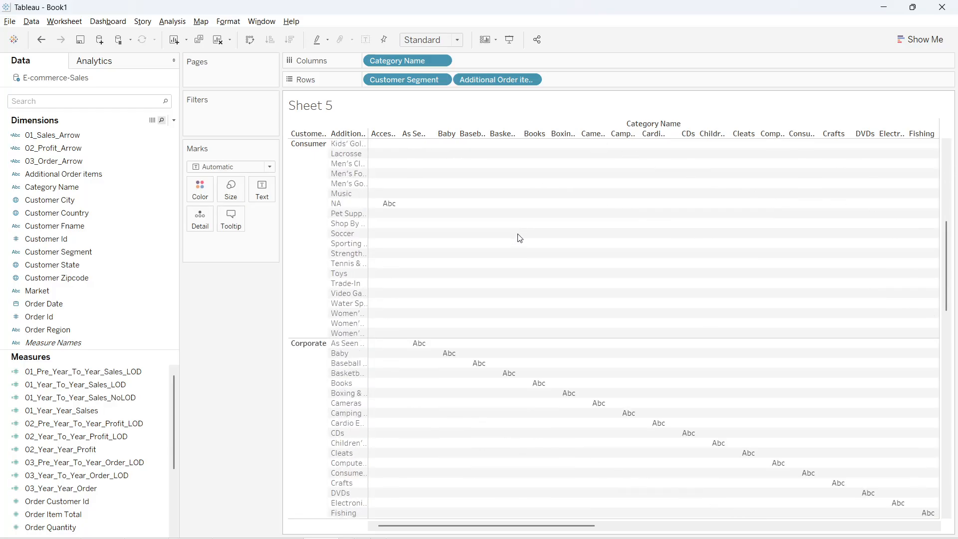
{"action": "scroll", "coordinate": [519, 238], "scroll_direction": "down", "scroll_amount": 14}
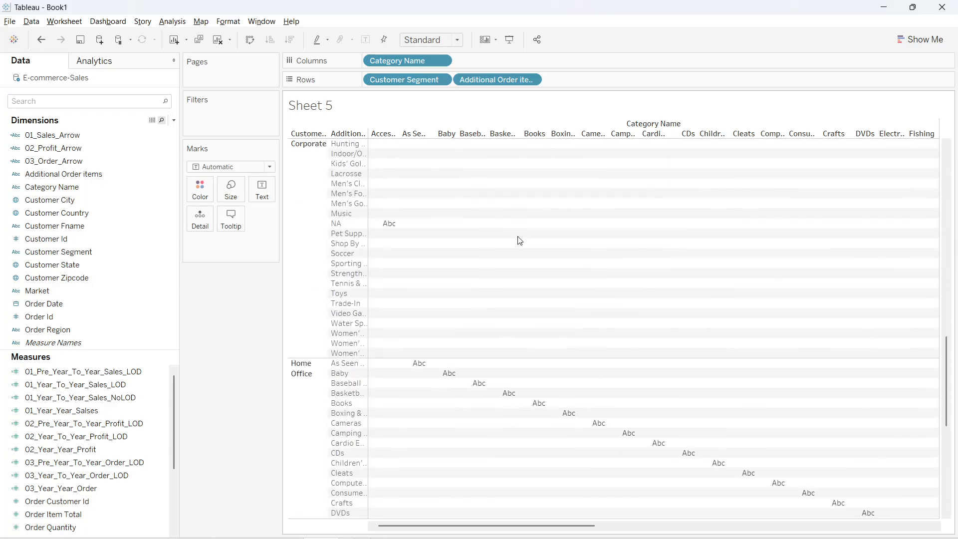
{"action": "scroll", "coordinate": [519, 242], "scroll_direction": "down", "scroll_amount": 12}
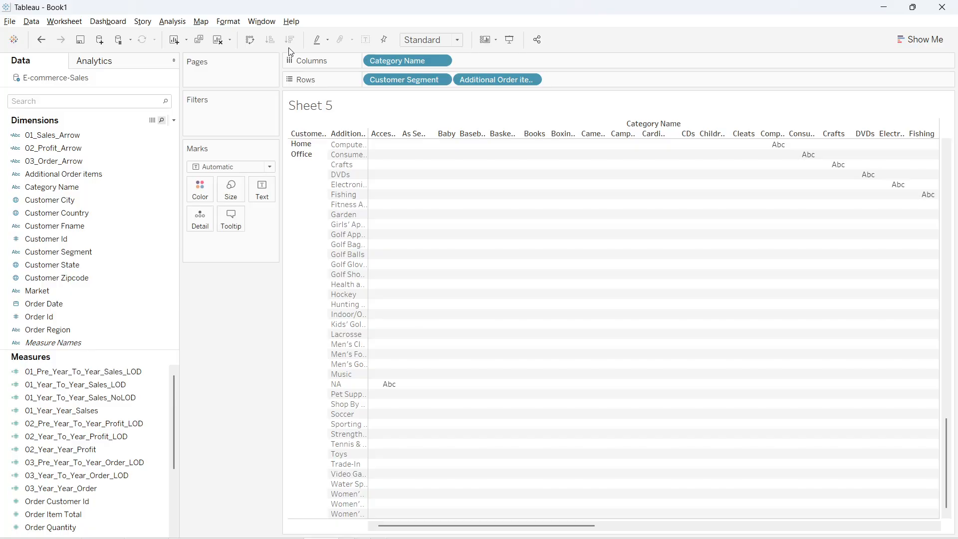
{"action": "left_click", "coordinate": [218, 41]}
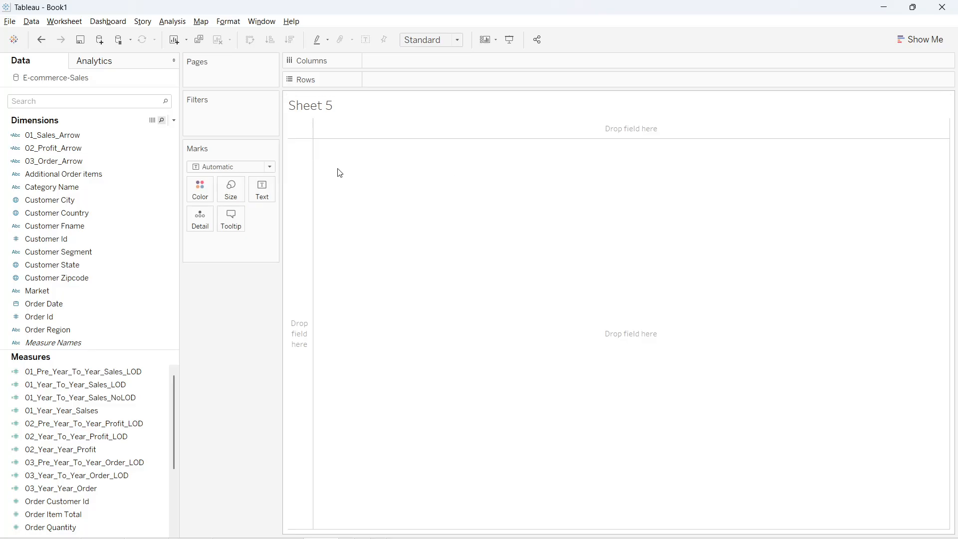
{"action": "left_click", "coordinate": [151, 378]}
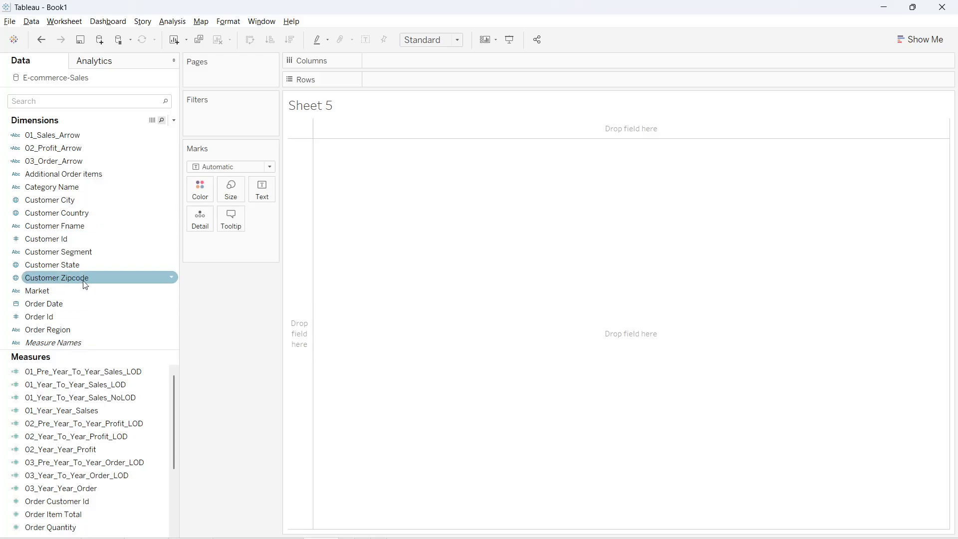
{"action": "left_click_drag", "start_coordinate": [63, 259], "coordinate": [250, 295]}
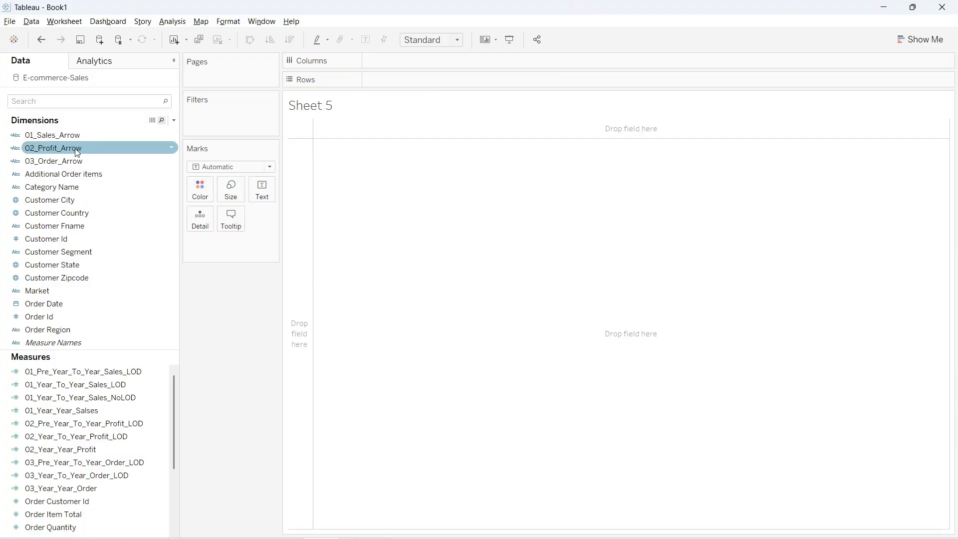
Search the fields for "cat" and place Category Name on the rows of the cleared sheet
{"action": "left_click", "coordinate": [70, 101]}
{"action": "type", "text": "cat"}
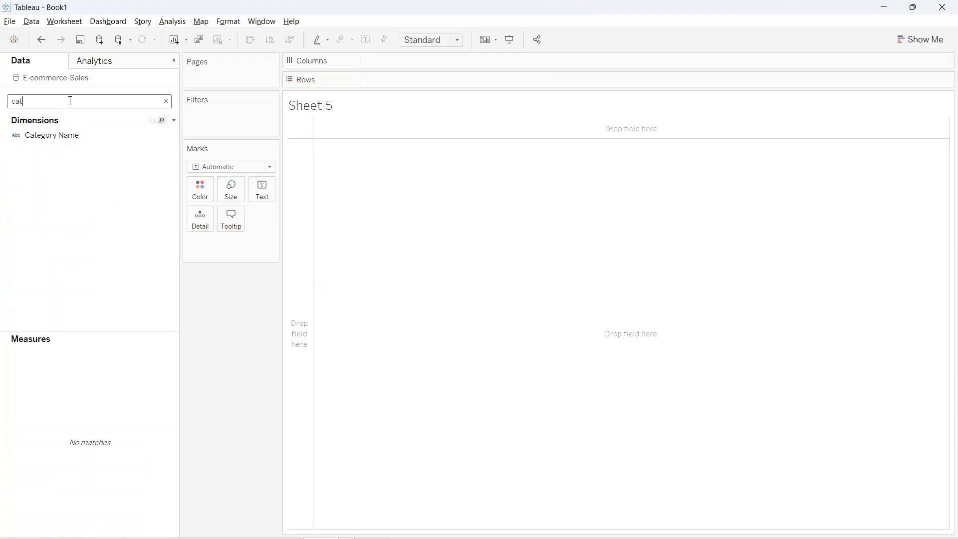
{"action": "left_click_drag", "start_coordinate": [52, 134], "coordinate": [394, 79]}
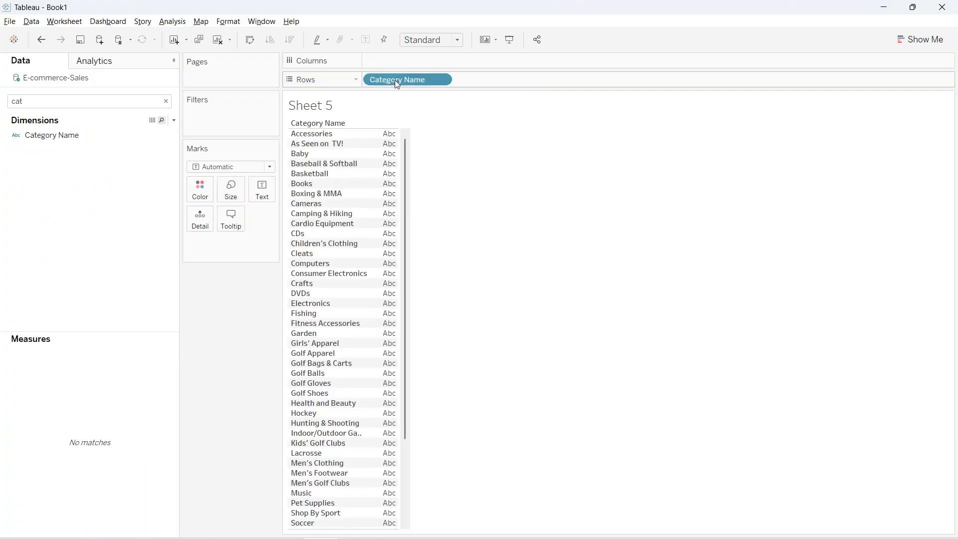
Search the fields for "sa", place Sales on the columns, and fit the bar chart to Entire View
{"action": "left_click", "coordinate": [166, 101]}
{"action": "left_click", "coordinate": [58, 101]}
{"action": "type", "text": "sa"}
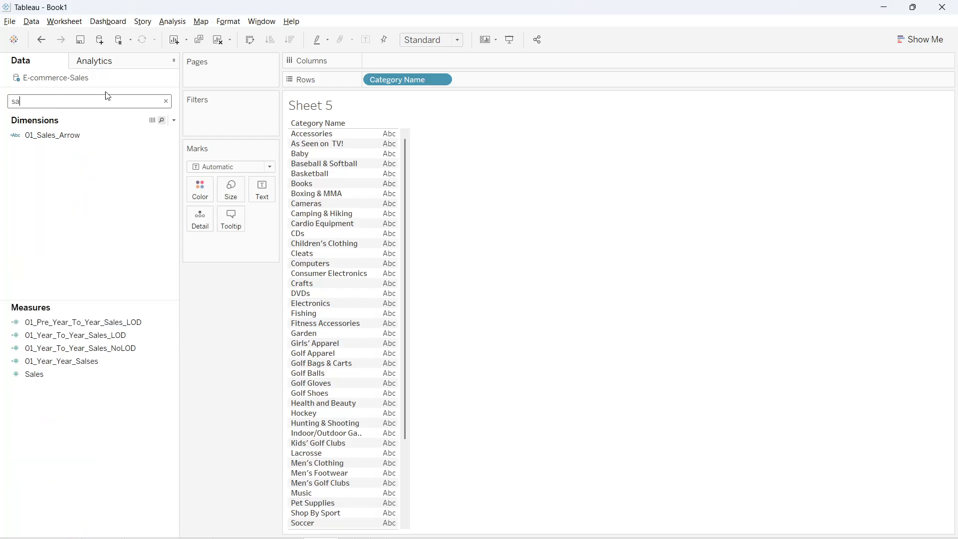
{"action": "left_click_drag", "start_coordinate": [44, 379], "coordinate": [422, 64]}
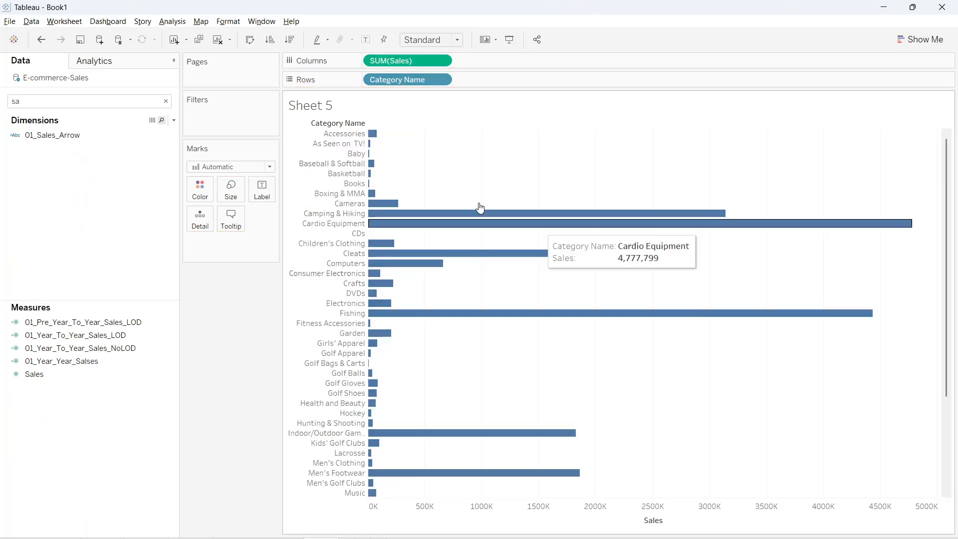
{"action": "left_click", "coordinate": [455, 41]}
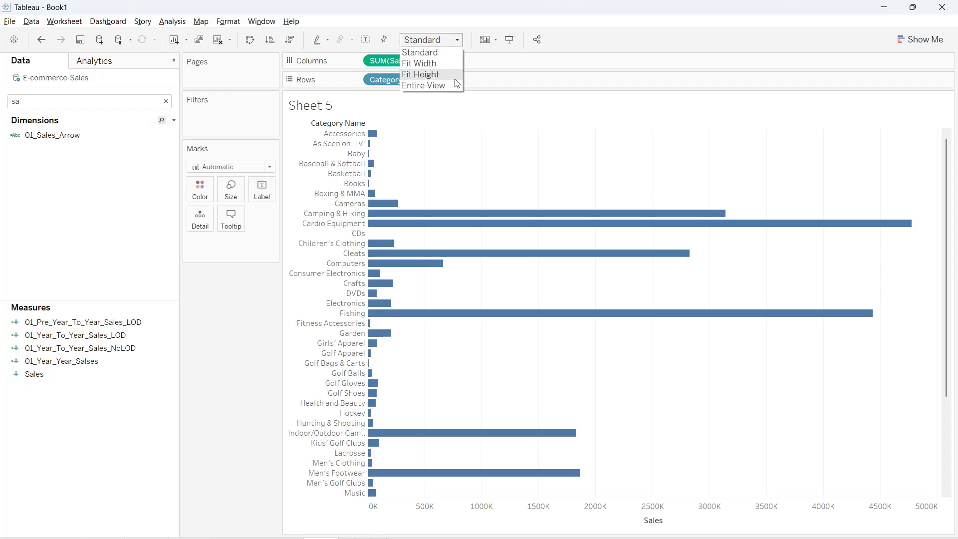
{"action": "left_click", "coordinate": [421, 86]}
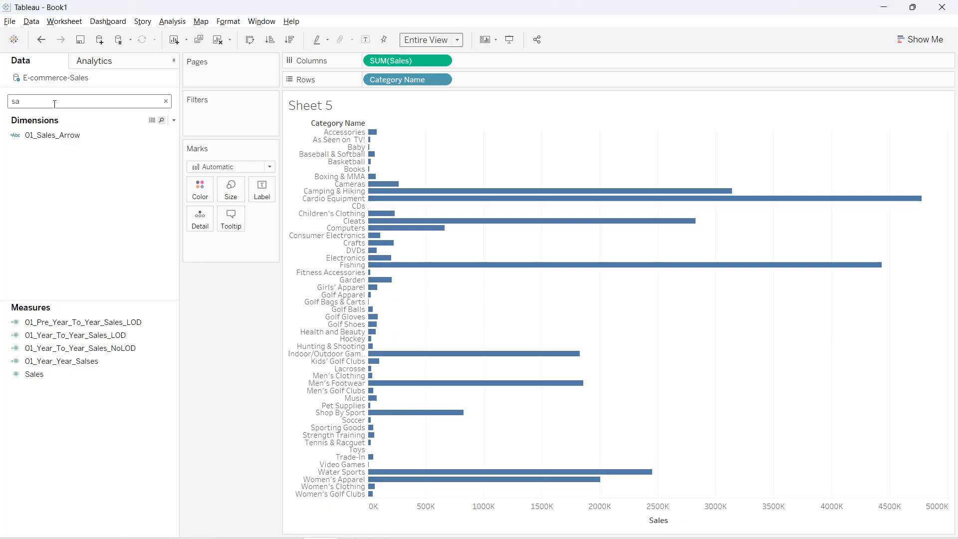
Search the fields for "ca", try adding Category Name as a filter, and close the filter settings without applying them
{"action": "key", "text": "BackSpace"}
{"action": "key", "text": "BackSpace"}
{"action": "type", "text": "ca"}
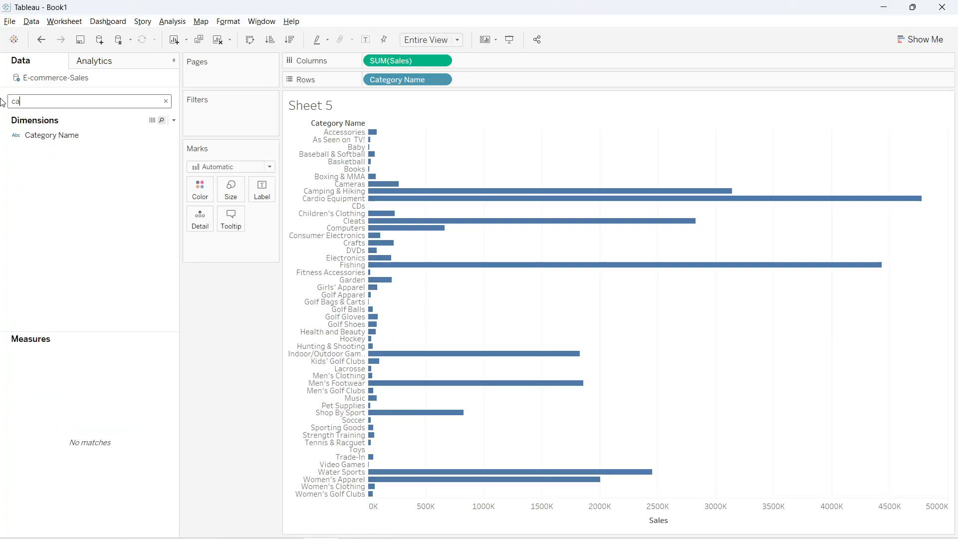
{"action": "left_click_drag", "start_coordinate": [77, 142], "coordinate": [217, 113]}
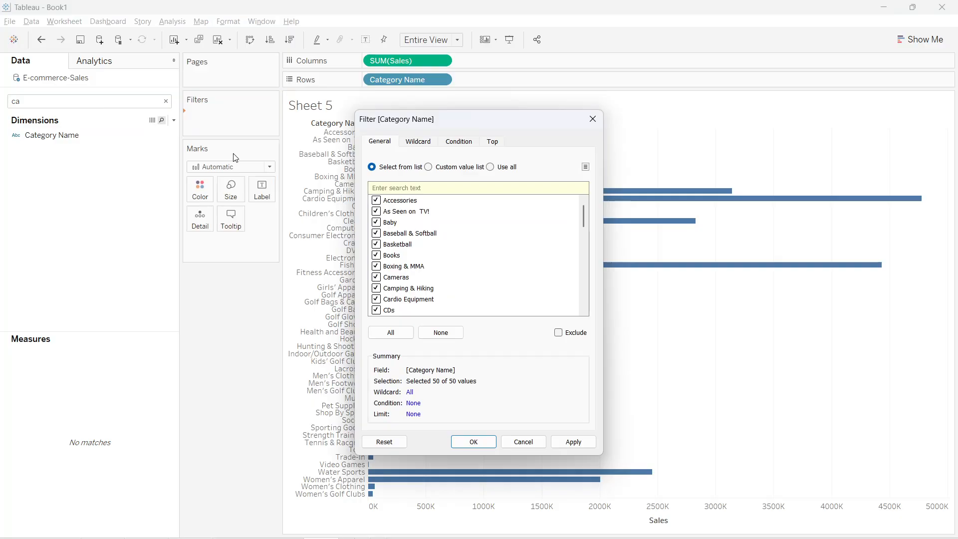
{"action": "left_click", "coordinate": [593, 119]}
Replace Sales on the columns with 01_Year_To_Year_Sales_NoLOD, found by searching the fields for "01", and clear the search
{"action": "left_click_drag", "start_coordinate": [402, 63], "coordinate": [124, 149]}
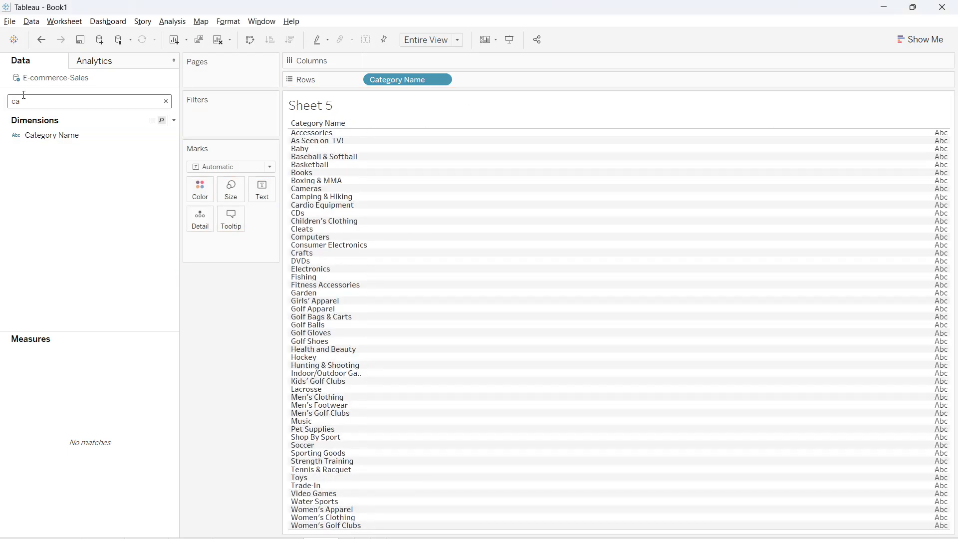
{"action": "key", "text": "ctrl+a"}
{"action": "key", "text": "BackSpace"}
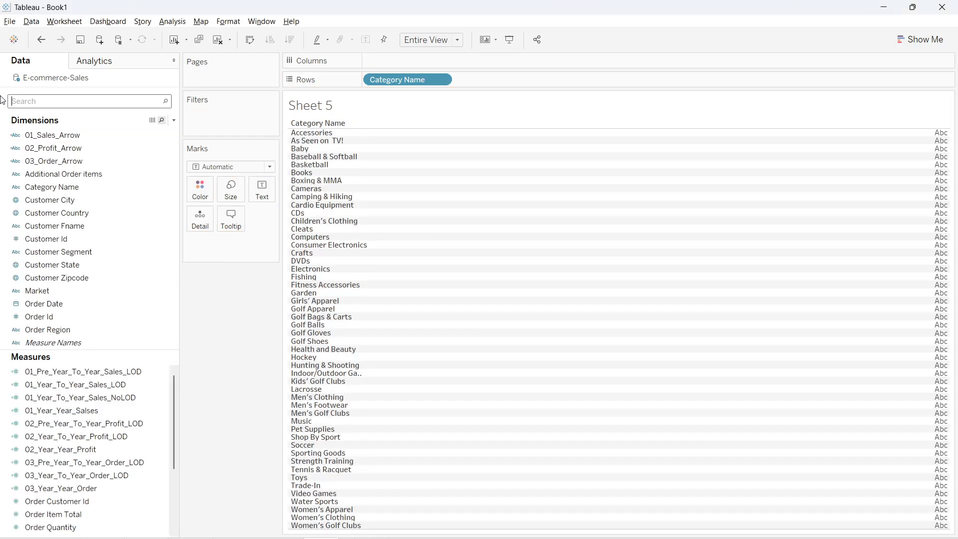
{"action": "type", "text": "01"}
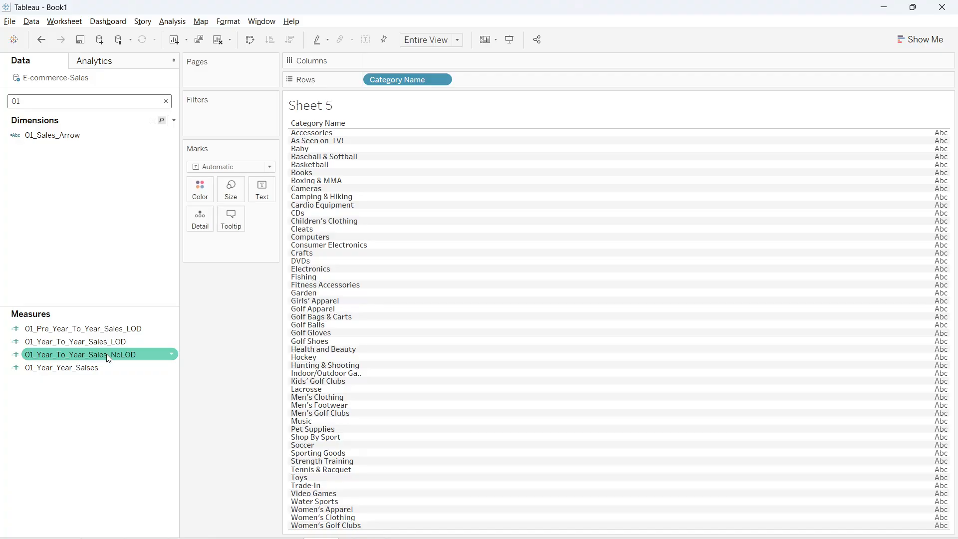
{"action": "left_click_drag", "start_coordinate": [106, 354], "coordinate": [453, 66]}
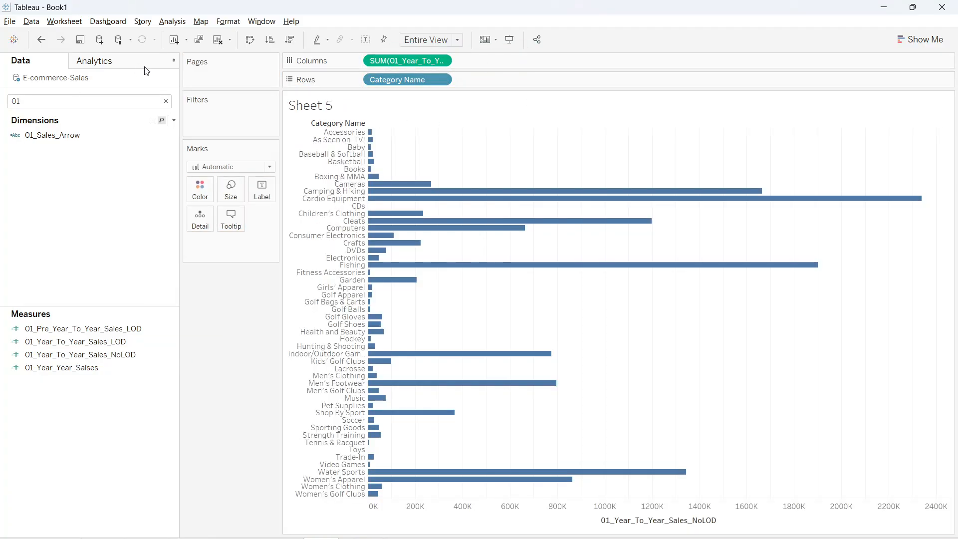
{"action": "left_click", "coordinate": [165, 101]}
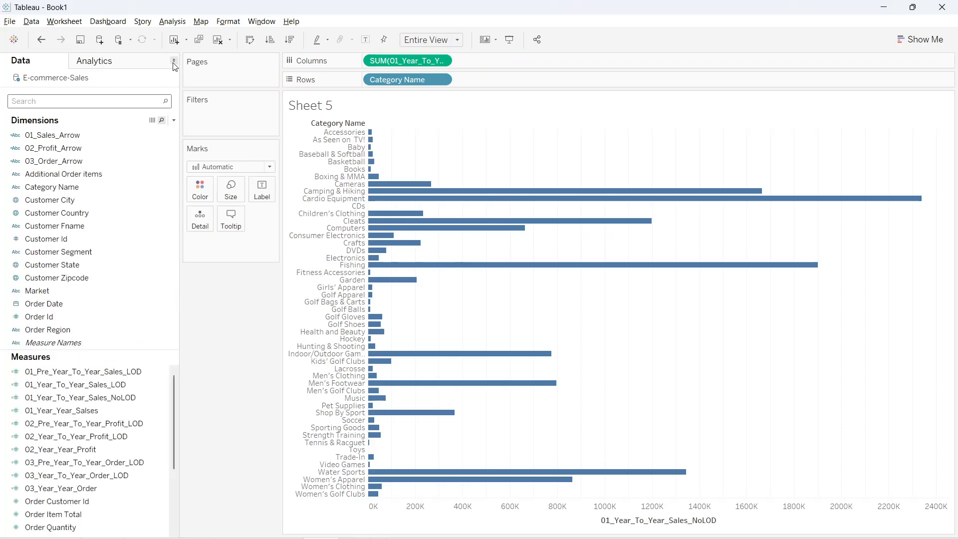
Search the fields for "cat" and add Category Name to the sheet's filters
{"action": "left_click", "coordinate": [451, 40]}
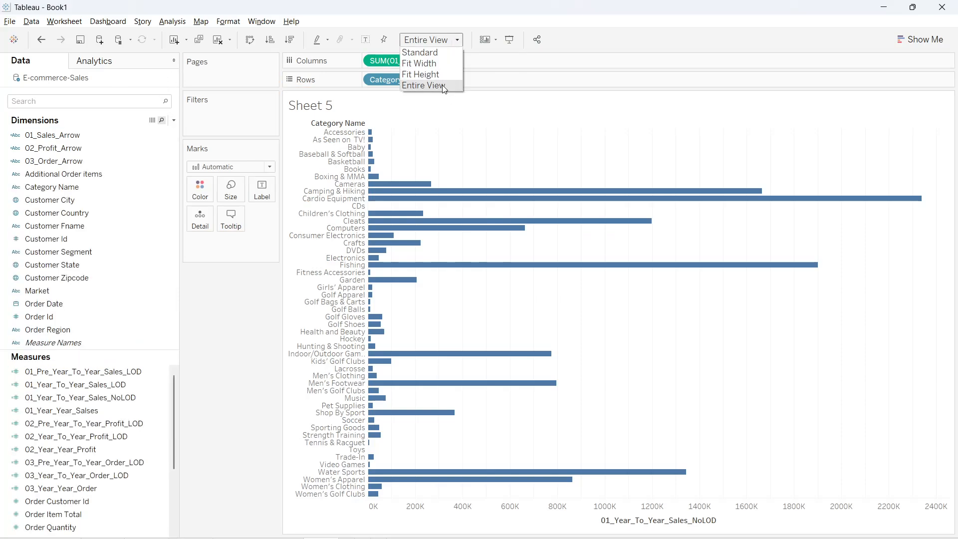
{"action": "left_click", "coordinate": [211, 117]}
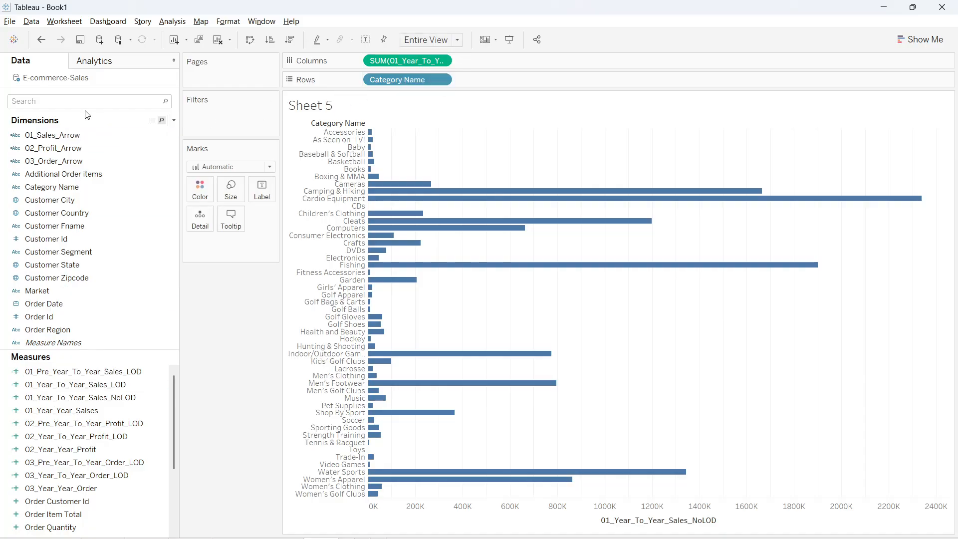
{"action": "left_click", "coordinate": [35, 101]}
{"action": "type", "text": "cat"}
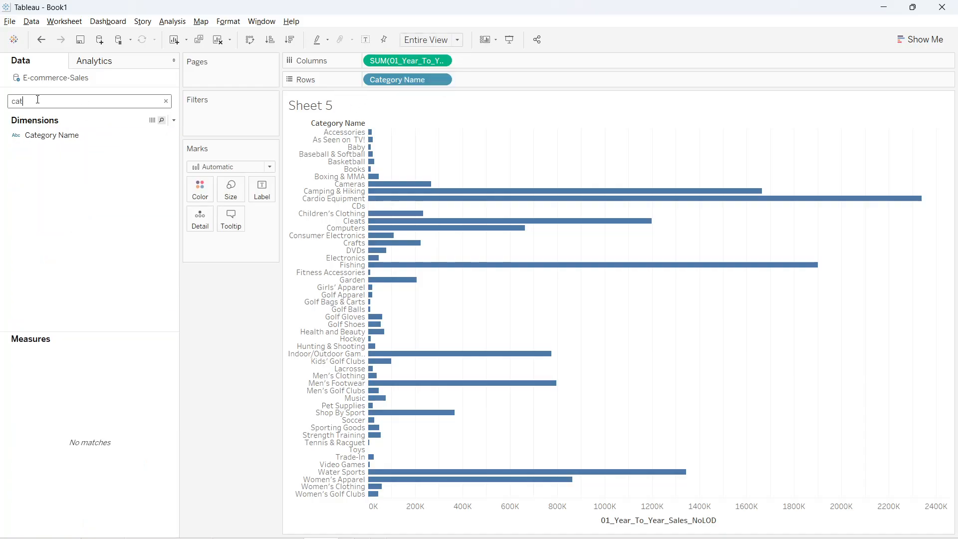
{"action": "left_click_drag", "start_coordinate": [48, 136], "coordinate": [204, 131]}
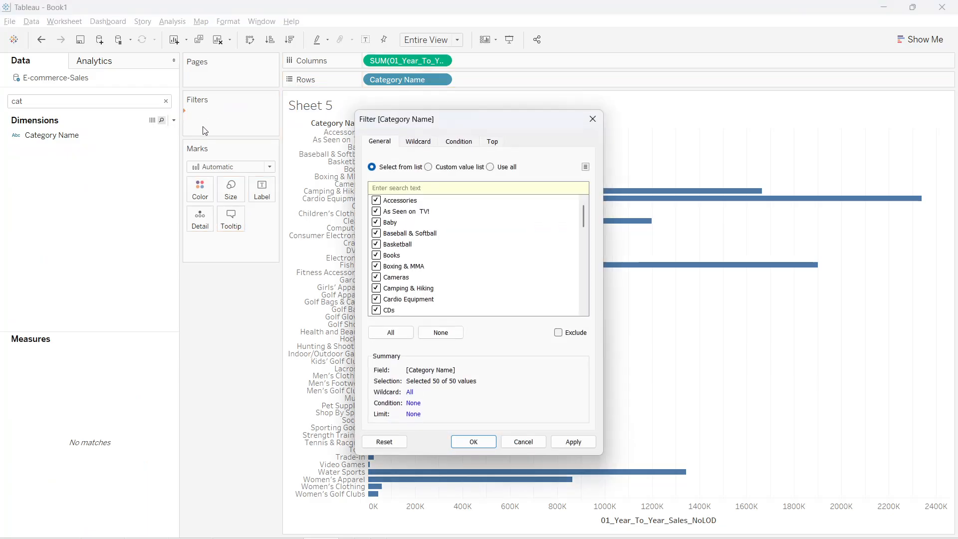
Limit the Category Name filter to the top 10 by the sum of 01_Year_To_Year_Sales_NoLOD, apply it, and clear the field search
{"action": "left_click", "coordinate": [490, 145]}
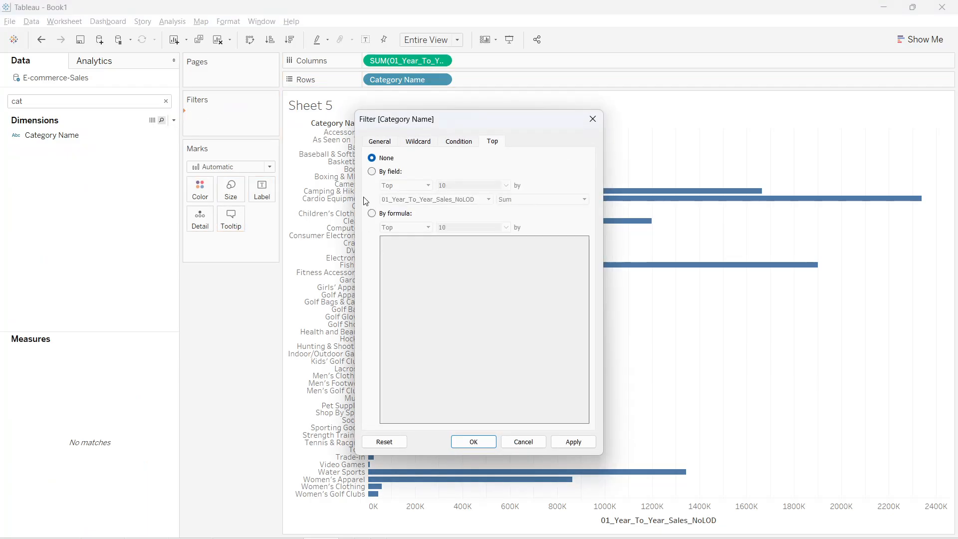
{"action": "left_click", "coordinate": [372, 171]}
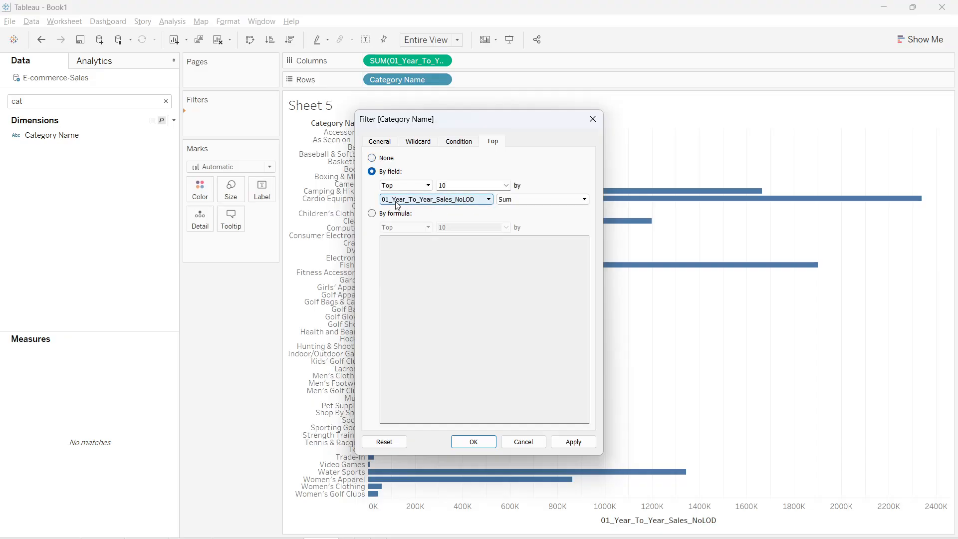
{"action": "left_click", "coordinate": [574, 442]}
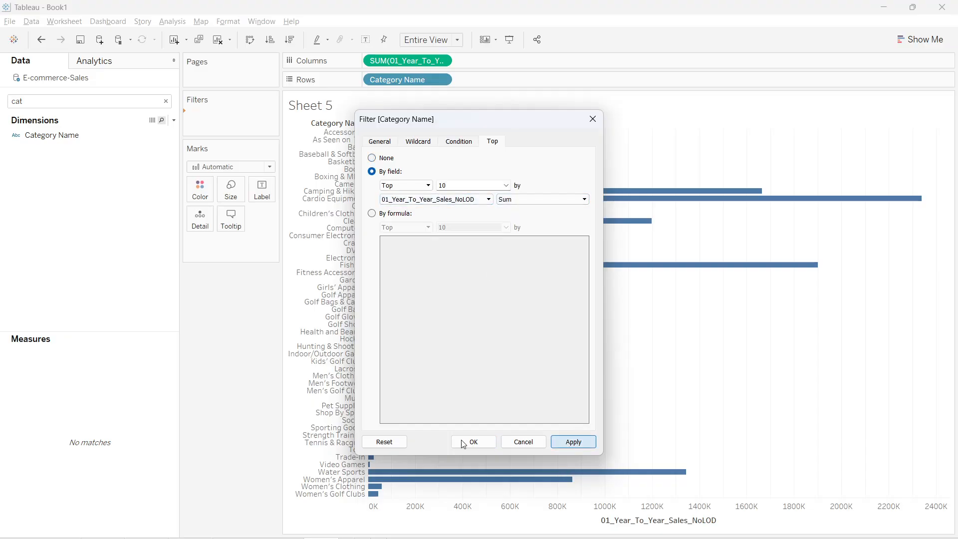
{"action": "left_click", "coordinate": [463, 443]}
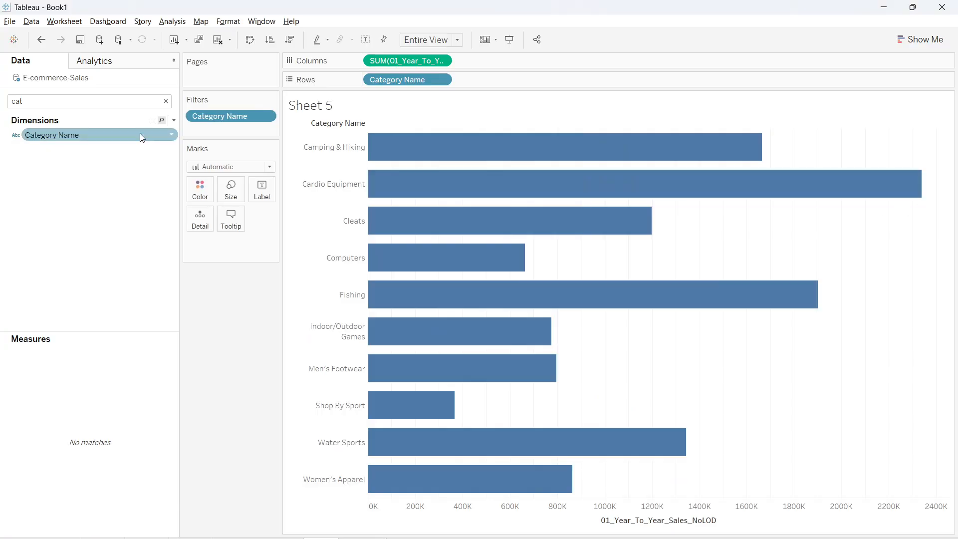
{"action": "left_click", "coordinate": [165, 100]}
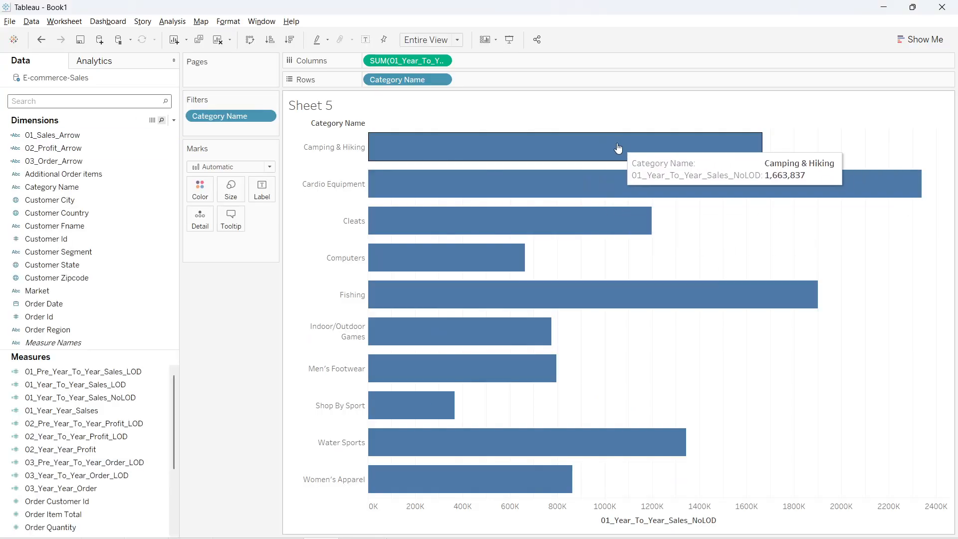
Sort the Category Name bars in descending order of 01_Year_To_Year_Sales_NoLOD
{"action": "left_click", "coordinate": [659, 124]}
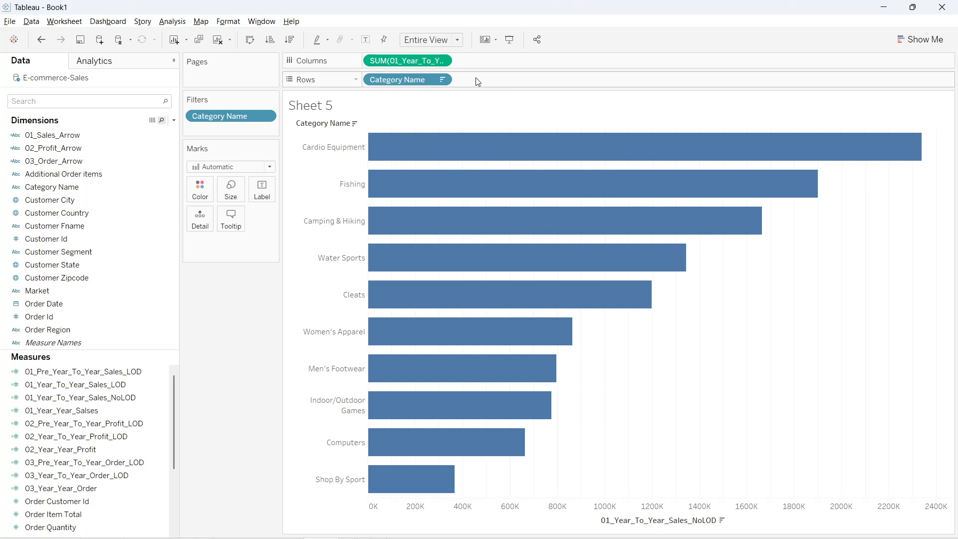
{"action": "left_click", "coordinate": [440, 61]}
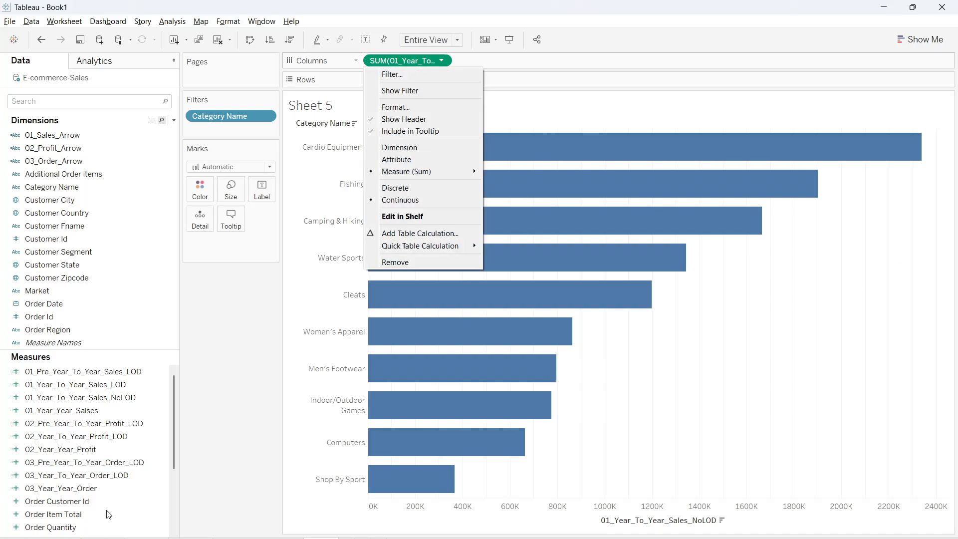
{"action": "left_click", "coordinate": [220, 385]}
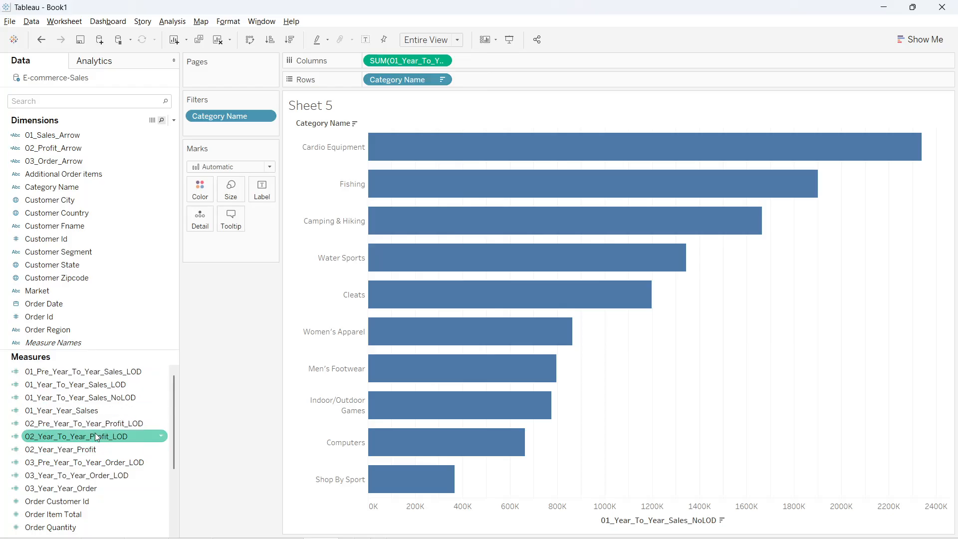
Duplicate the measure 01_Year_To_Year_Sales_NoLOD and open the copy for editing
{"action": "right_click", "coordinate": [116, 399]}
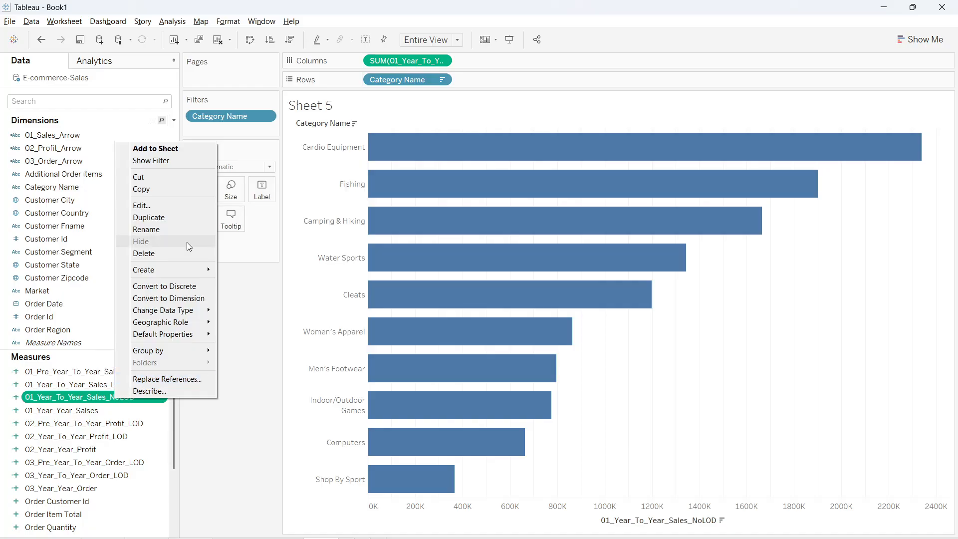
{"action": "left_click", "coordinate": [181, 217]}
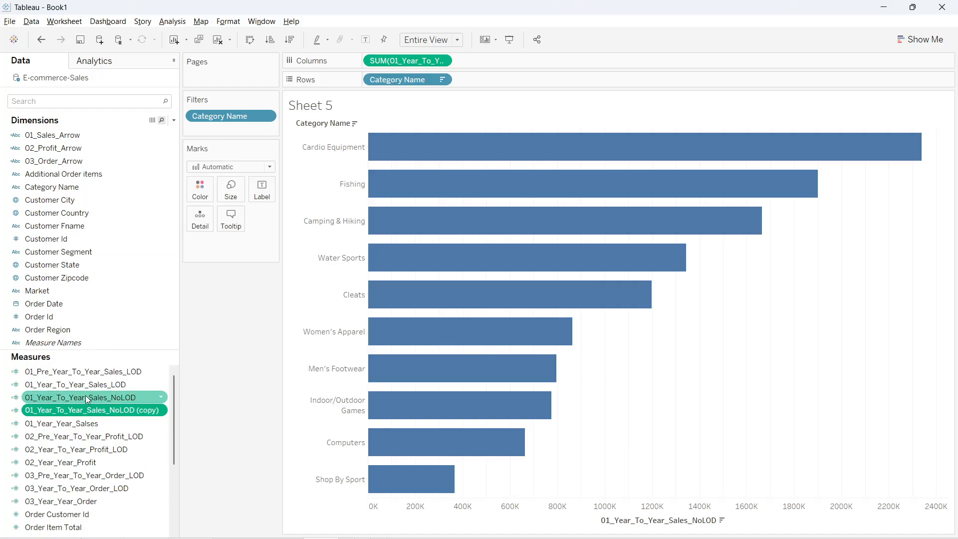
{"action": "right_click", "coordinate": [111, 415]}
{"action": "left_click", "coordinate": [158, 219]}
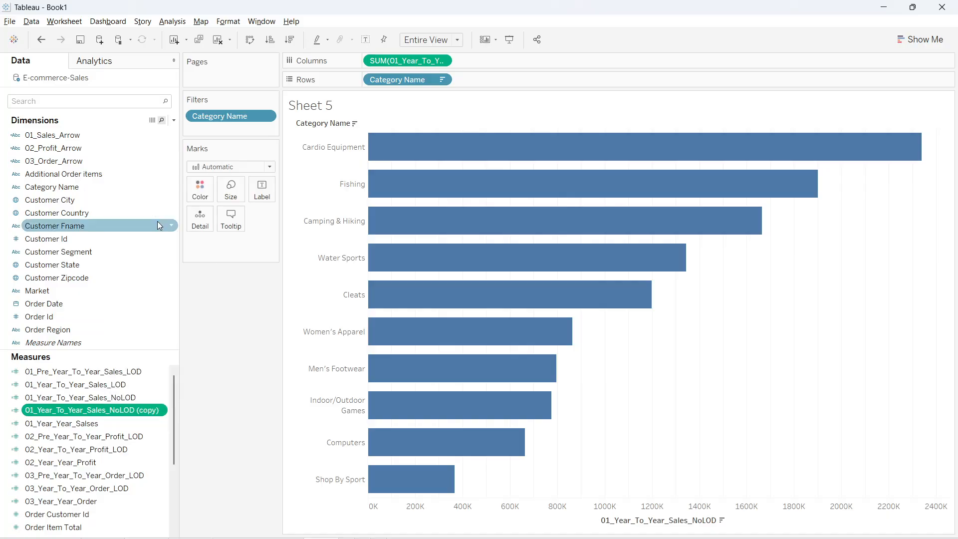
Rename the duplicated calculation as 01_Pre_Year_To_Year_Sales_NoLOD
{"action": "left_click", "coordinate": [64, 77]}
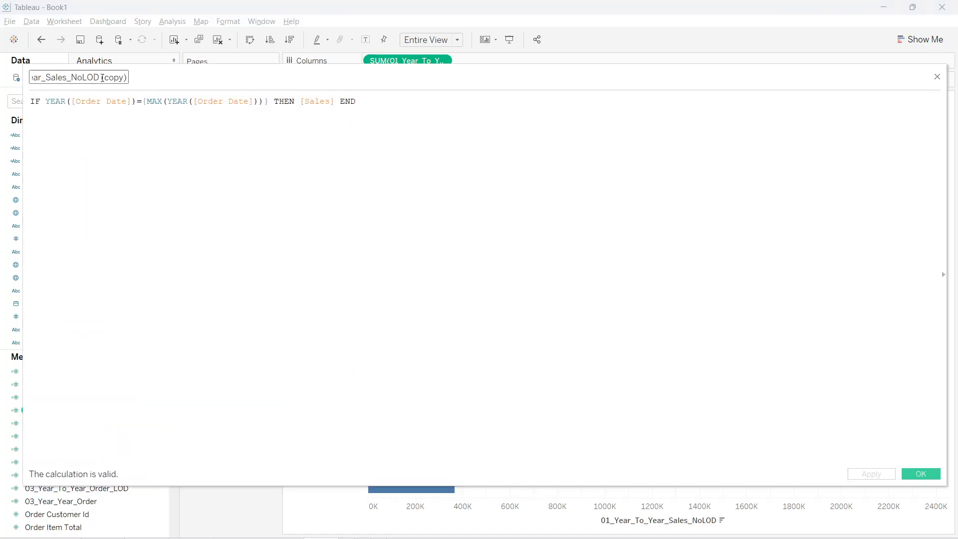
{"action": "left_click_drag", "start_coordinate": [100, 77], "coordinate": [140, 80]}
{"action": "key", "text": "BackSpace"}
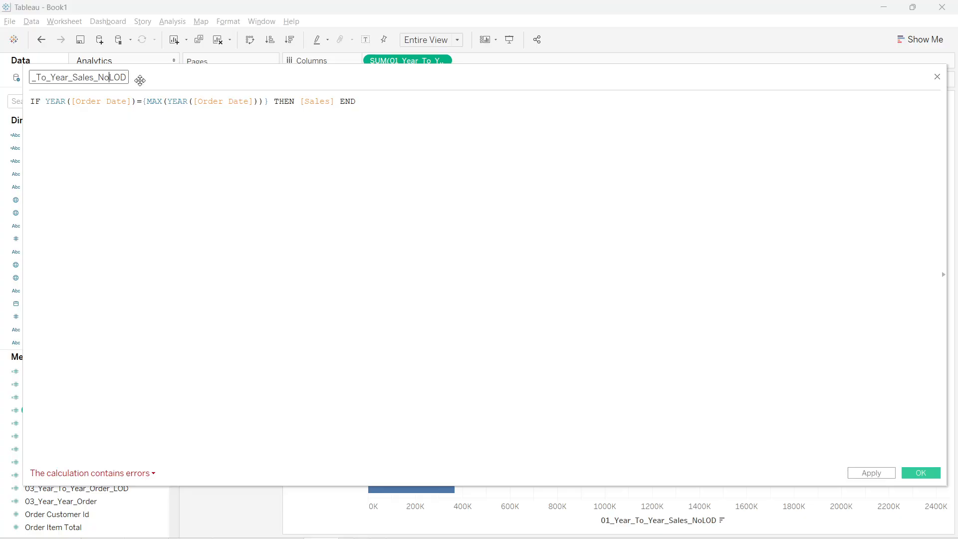
{"action": "key", "text": "Left"}
{"action": "key", "text": "Left"}
{"action": "key", "text": "Left"}
{"action": "key", "text": "Left"}
{"action": "key", "text": "Left"}
{"action": "key", "text": "Left"}
{"action": "key", "text": "Left"}
{"action": "key", "text": "Left"}
{"action": "key", "text": "Left"}
{"action": "key", "text": "Left"}
{"action": "key", "text": "Left"}
{"action": "key", "text": "Left"}
{"action": "key", "text": "Left"}
{"action": "key", "text": "Left"}
{"action": "key", "text": "Left"}
{"action": "key", "text": "Left"}
{"action": "key", "text": "Left"}
{"action": "key", "text": "Left"}
{"action": "key", "text": "Left"}
{"action": "key", "text": "Left"}
{"action": "key", "text": "Right"}
{"action": "key", "text": "Right"}
{"action": "key", "text": "Right"}
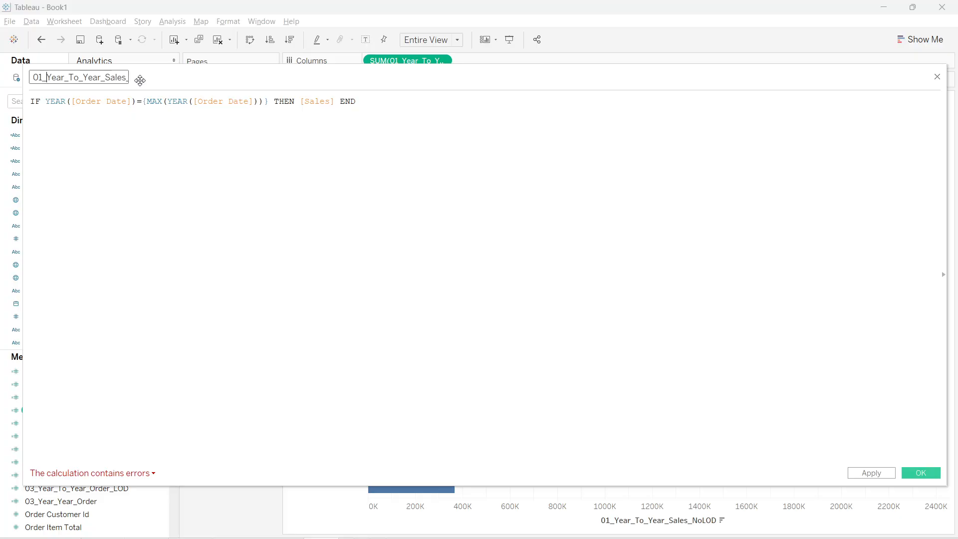
{"action": "type", "text": "_pr"}
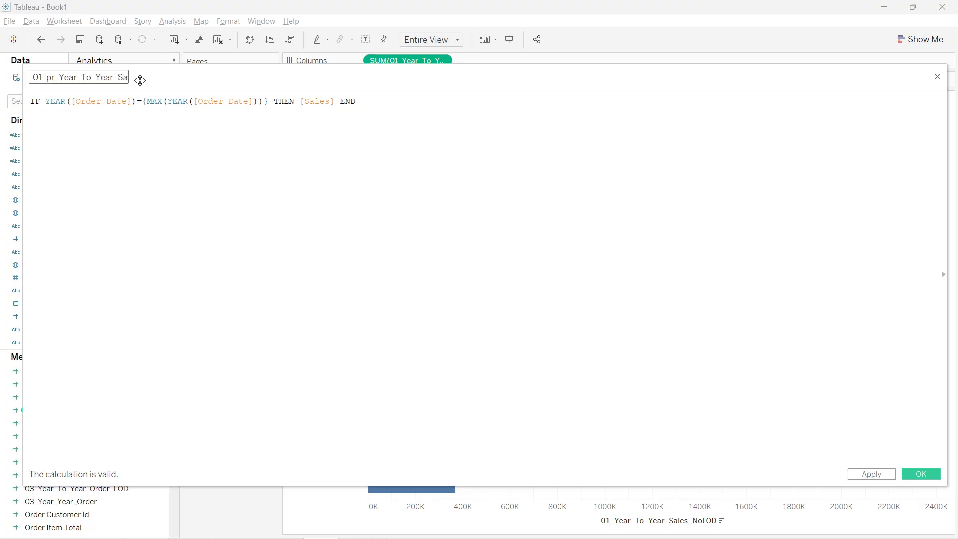
{"action": "key", "text": "BackSpace"}
{"action": "key", "text": "BackSpace"}
{"action": "type", "text": "Pre"}
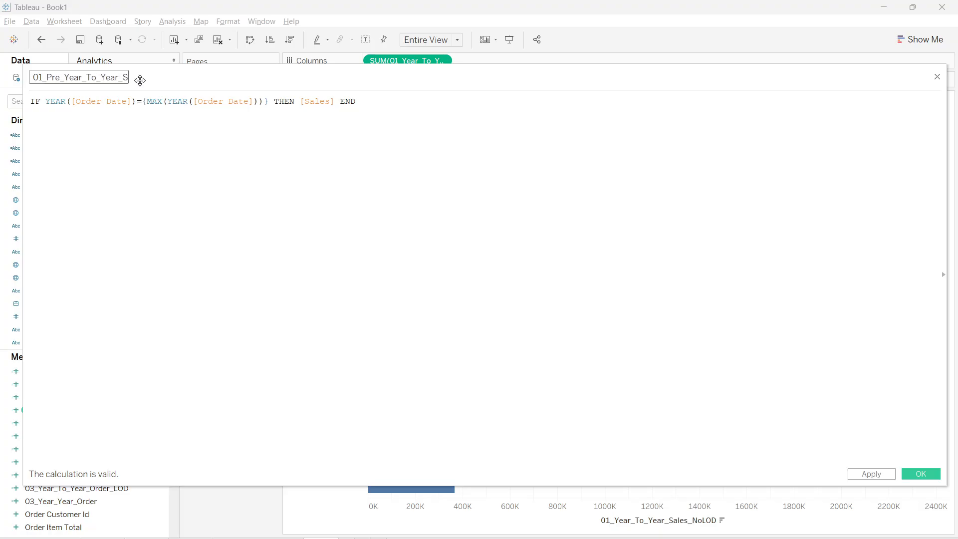
Change the formula to IF YEAR([Order Date])={MAX(YEAR([Order Date]))-1} THEN [Sales] END and save the calculation
{"action": "left_click", "coordinate": [351, 196]}
{"action": "scroll", "coordinate": [330, 160], "scroll_direction": "up", "scroll_amount": 5}
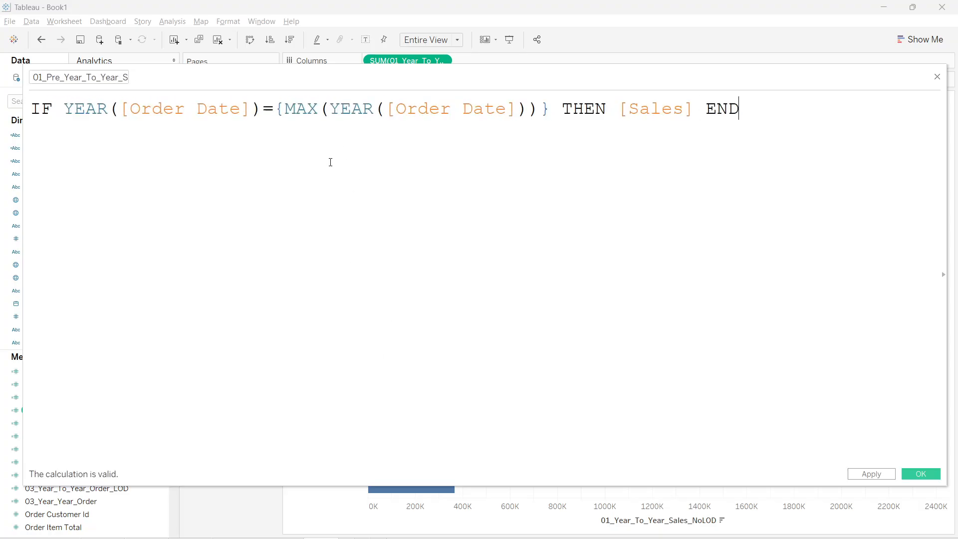
{"action": "left_click", "coordinate": [604, 106]}
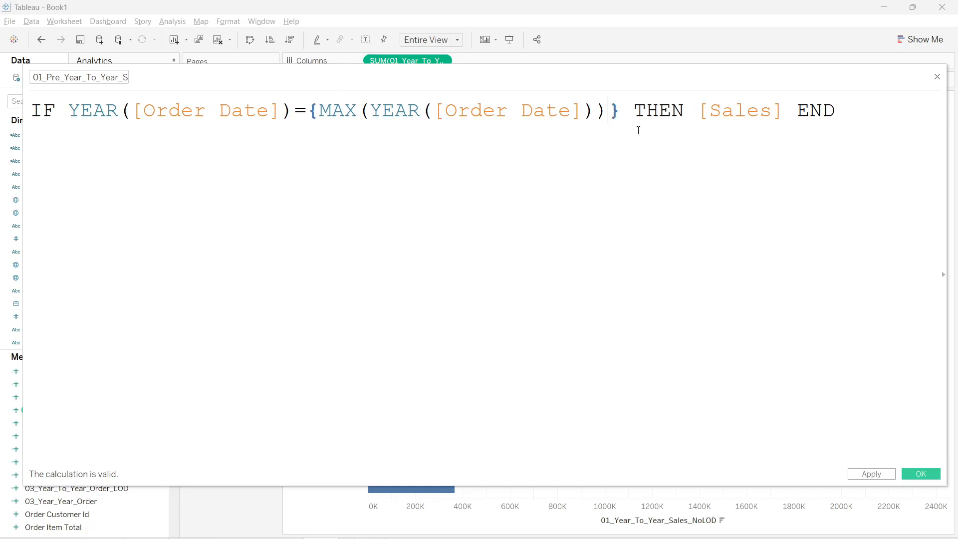
{"action": "type", "text": "-1"}
{"action": "left_click", "coordinate": [886, 475]}
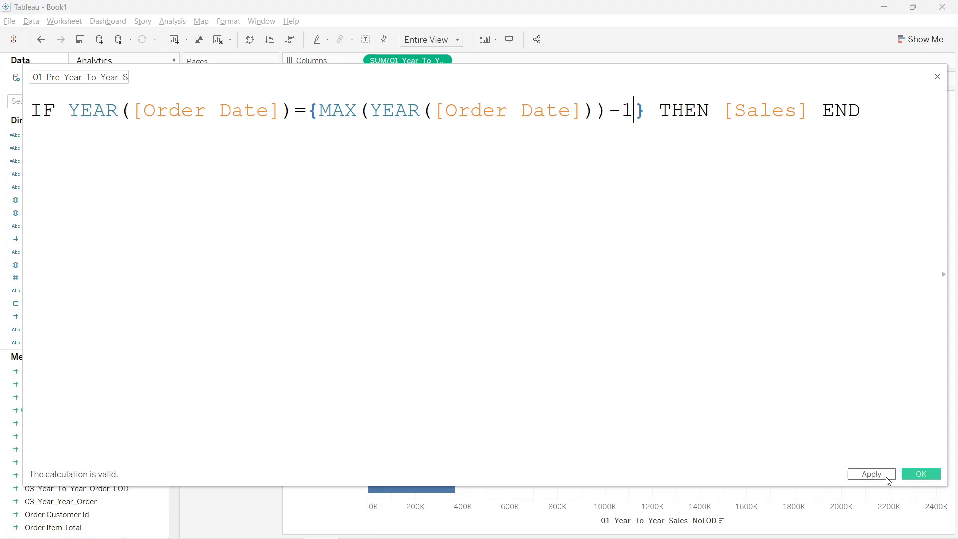
{"action": "left_click", "coordinate": [912, 473]}
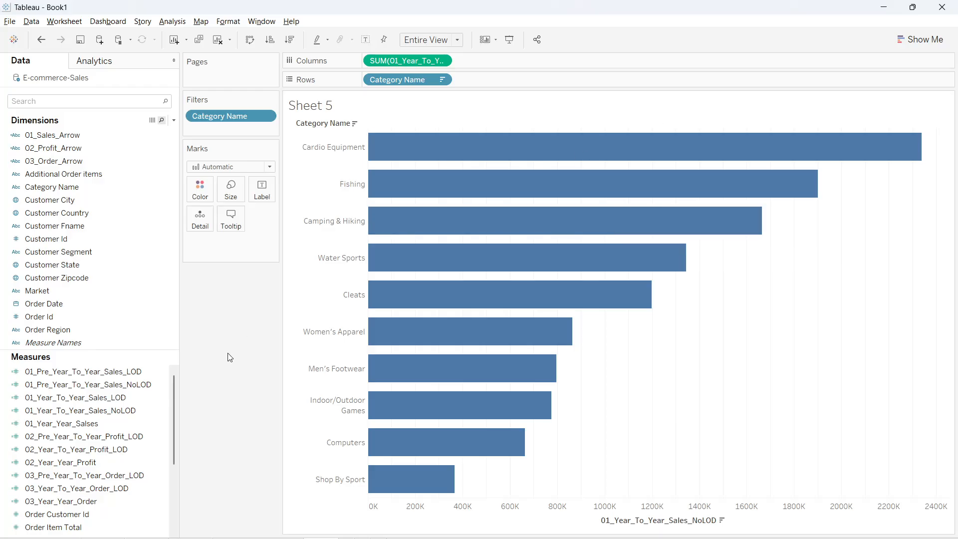
Create a new calculated field named 01_Percentage_Difference
{"action": "left_click", "coordinate": [174, 120]}
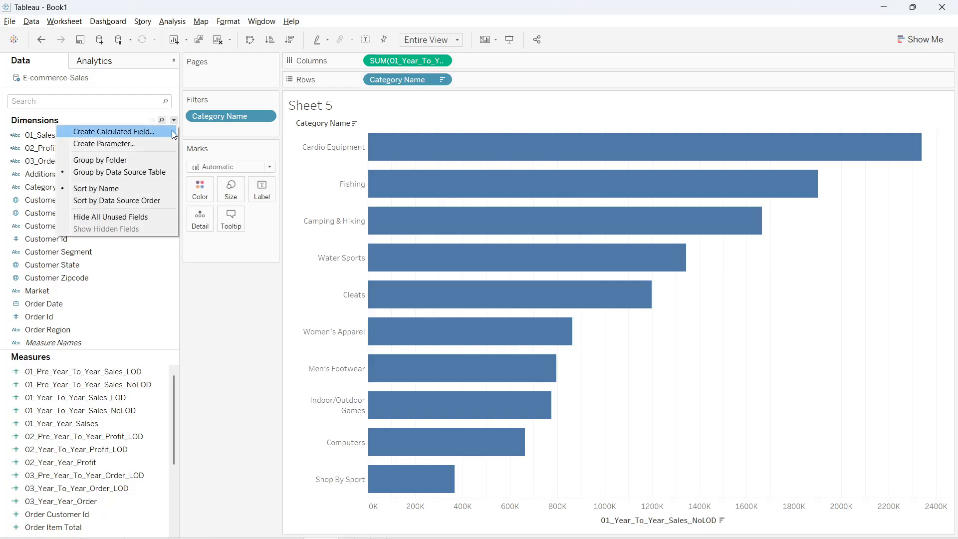
{"action": "left_click", "coordinate": [145, 131]}
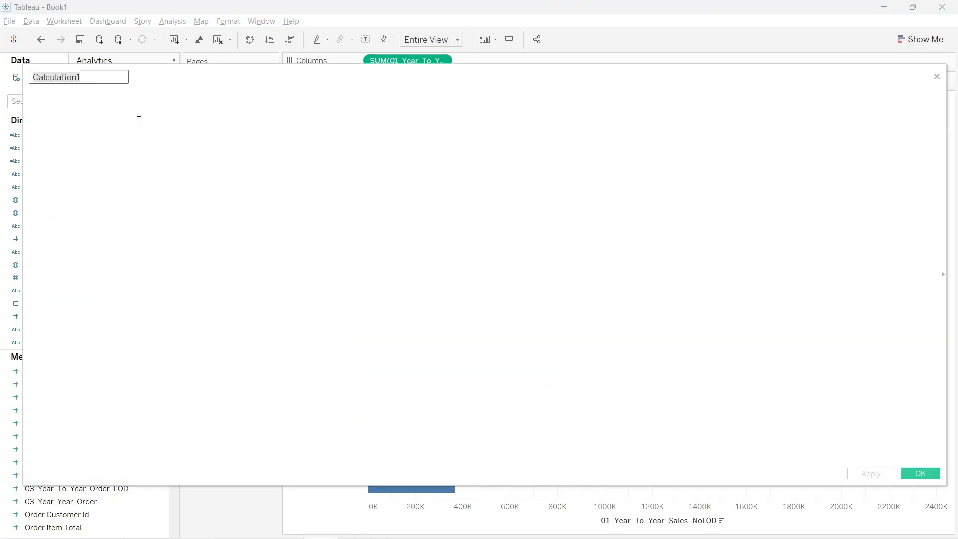
{"action": "left_click", "coordinate": [105, 77]}
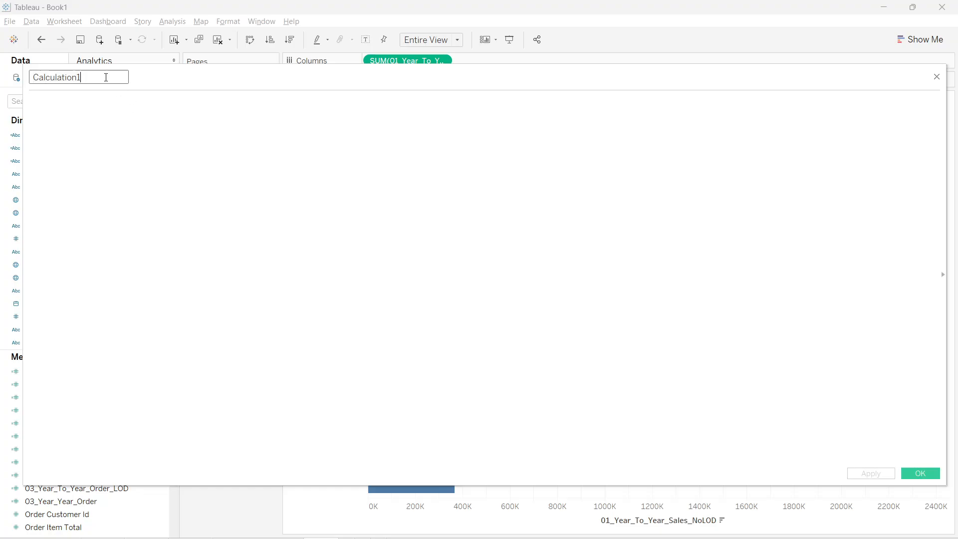
{"action": "double_click", "coordinate": [78, 76]}
{"action": "key", "text": "BackSpace"}
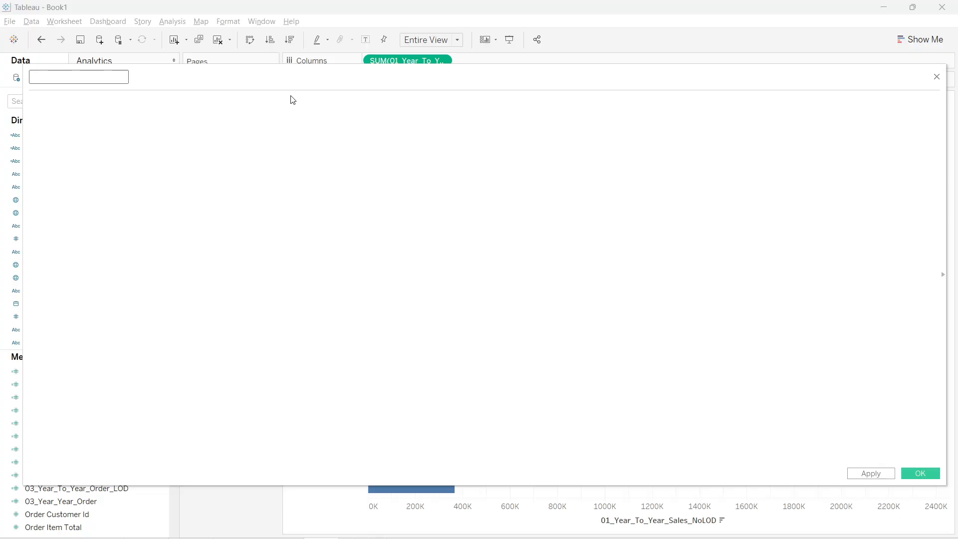
{"action": "type", "text": "01"}
{"action": "type", "text": "_Percen"}
{"action": "type", "text": "tage_D"}
{"action": "type", "text": "ifference"}
{"action": "left_click", "coordinate": [379, 161]}
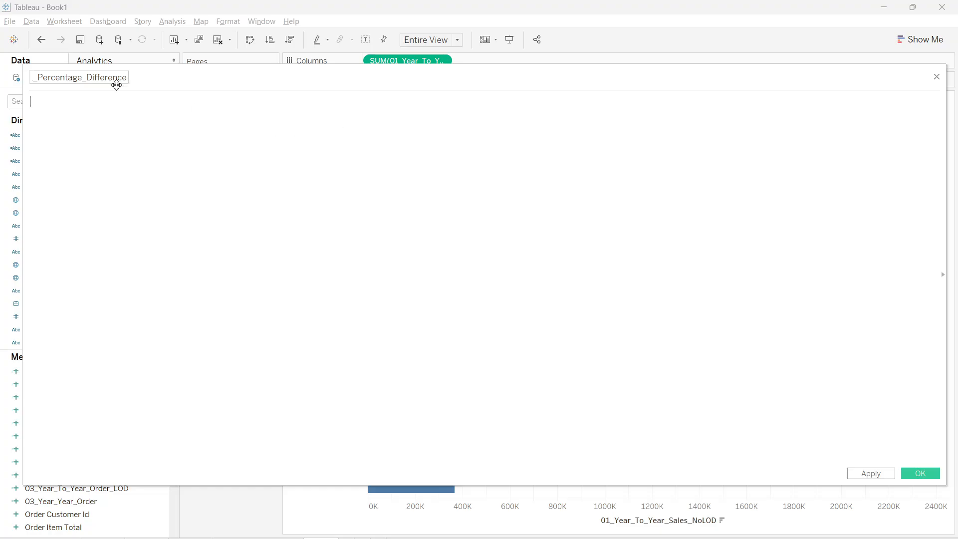
{"action": "left_click_drag", "start_coordinate": [118, 78], "coordinate": [28, 70]}
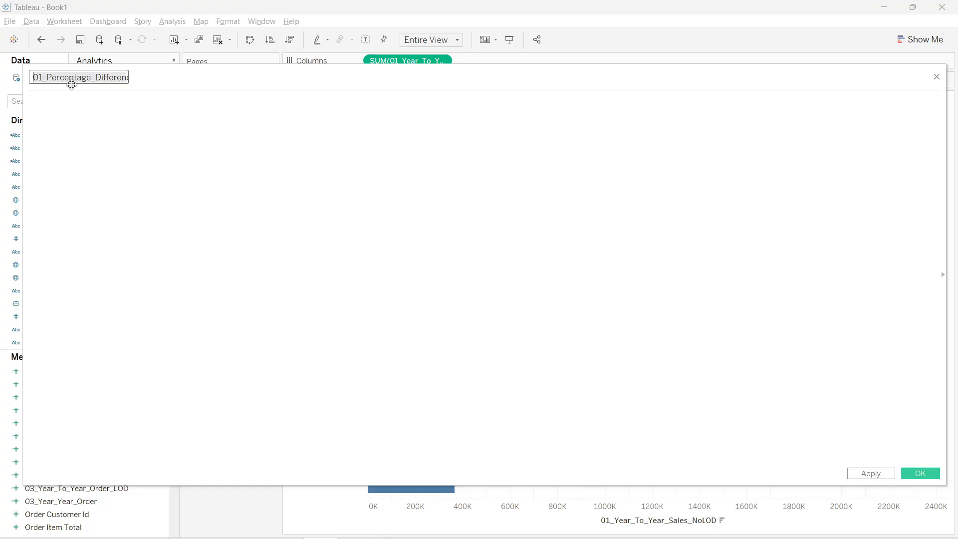
{"action": "left_click", "coordinate": [143, 179]}
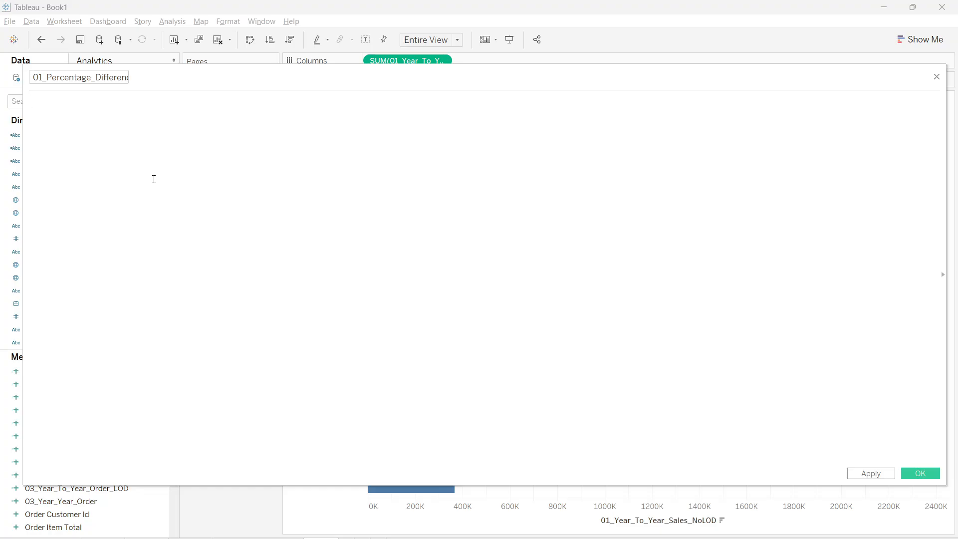
Begin the percentage difference formula with an open parenthesis and SUM([01_Year_To_Year_Sales_NoLOD])
{"action": "type", "text": "()SUM"}
{"action": "key", "text": "Return"}
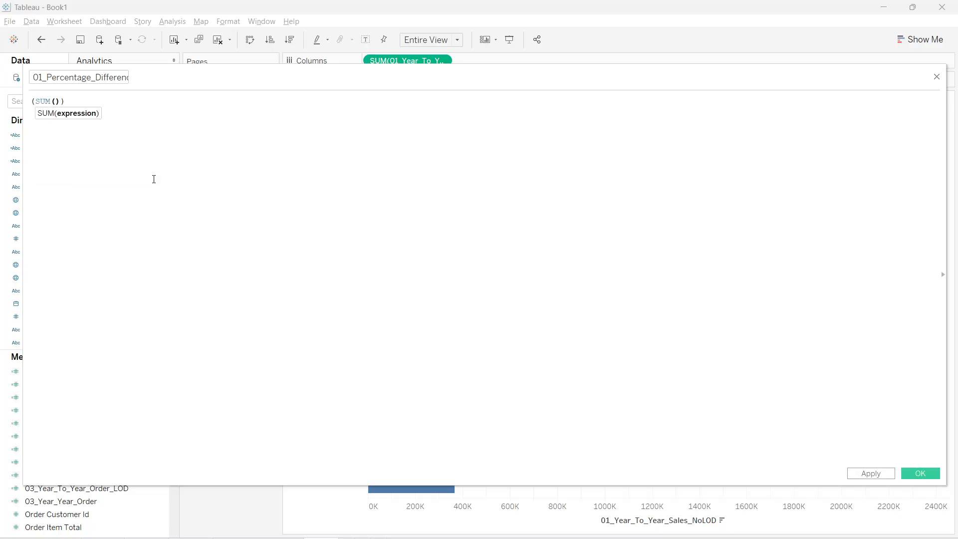
{"action": "scroll", "coordinate": [154, 179], "scroll_direction": "up", "scroll_amount": 5, "text": "ctrl"}
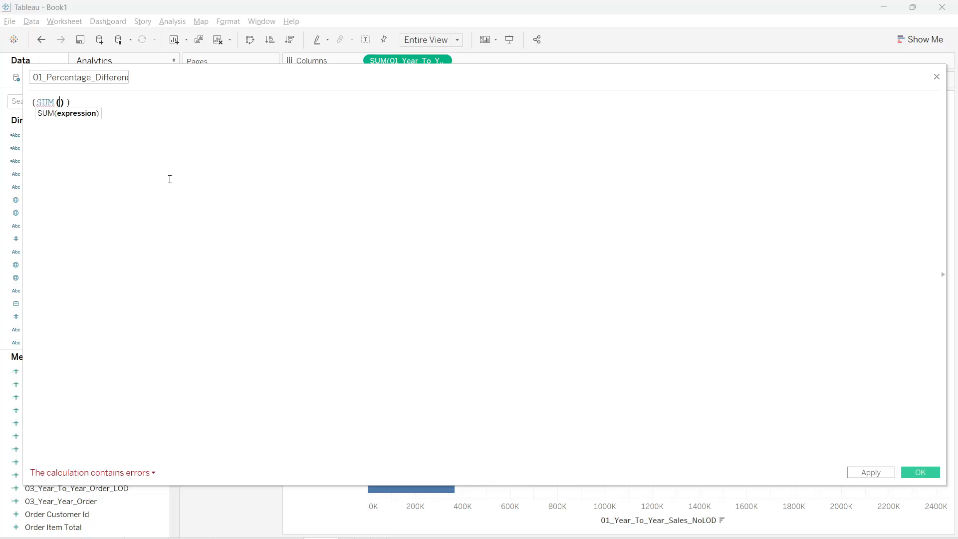
{"action": "type", "text": "01_"}
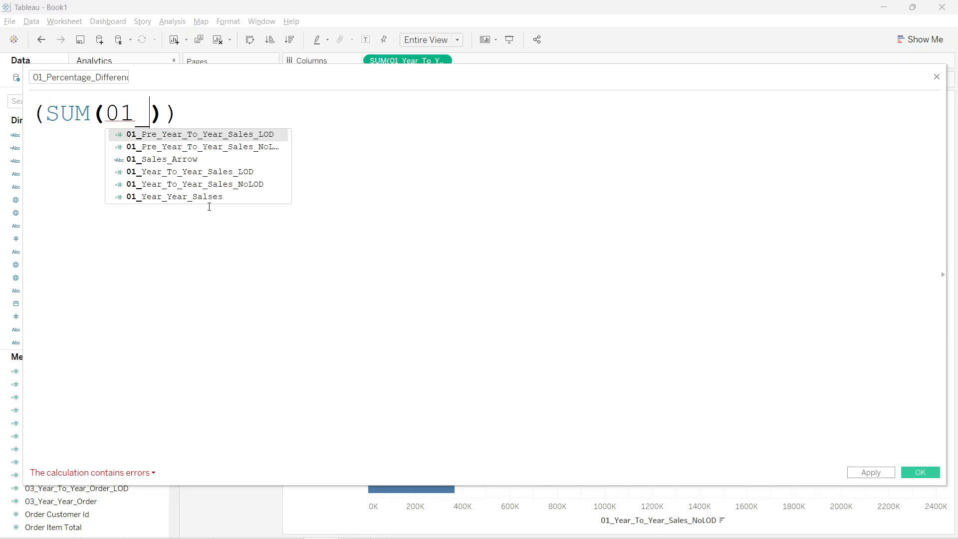
{"action": "key", "text": "Down"}
{"action": "key", "text": "Down"}
{"action": "key", "text": "Down"}
{"action": "key", "text": "Down"}
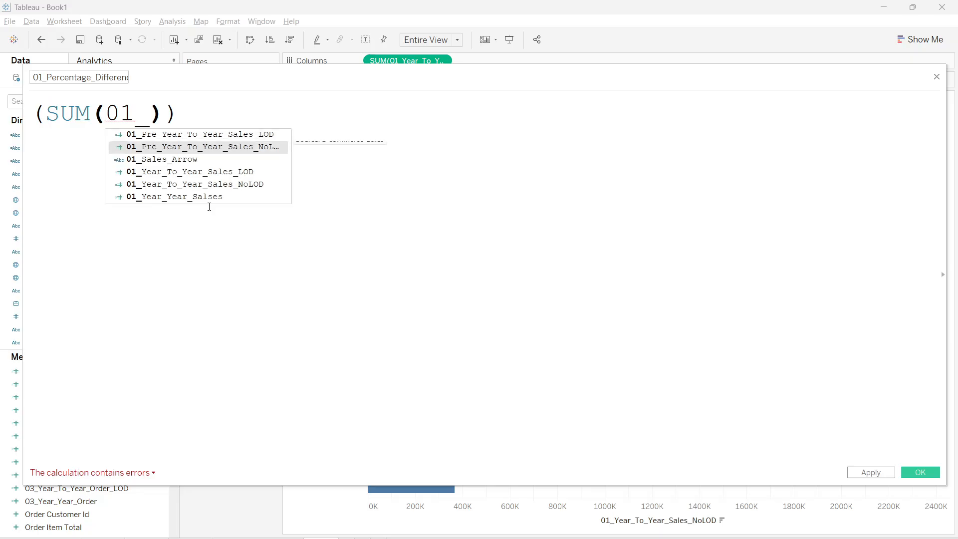
{"action": "key", "text": "Return"}
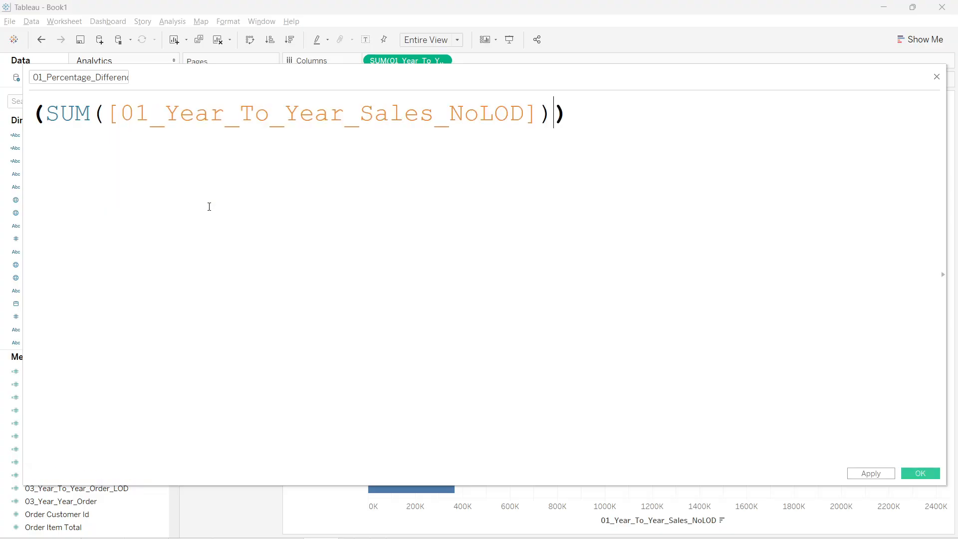
Subtract SUM([01_Pre_Year_To_Year_Sales_NoLOD]) in the formula and close the outer parenthesis
{"action": "type", "text": "-sum"}
{"action": "key", "text": "Return"}
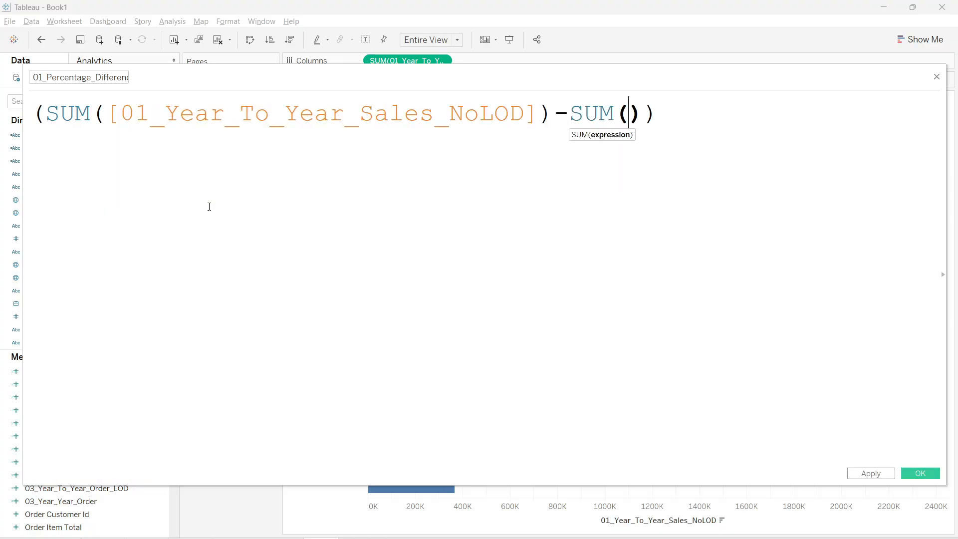
{"action": "type", "text": "01_"}
{"action": "key", "text": "Down"}
{"action": "key", "text": "Down"}
{"action": "key", "text": "Down"}
{"action": "key", "text": "Down"}
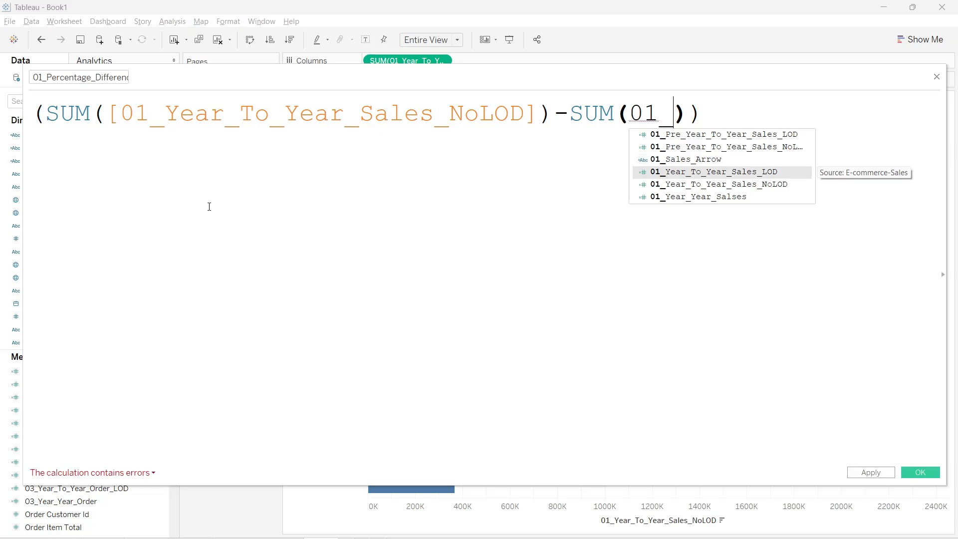
{"action": "key", "text": "Up"}
{"action": "key", "text": "Up"}
{"action": "key", "text": "Up"}
{"action": "key", "text": "Up"}
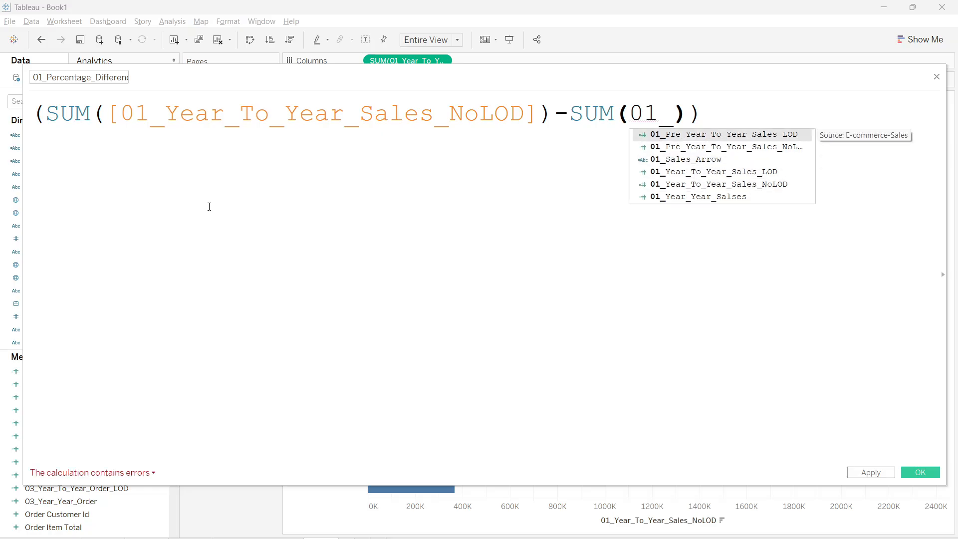
{"action": "key", "text": "Down"}
{"action": "key", "text": "Return"}
{"action": "type", "text": "))"}
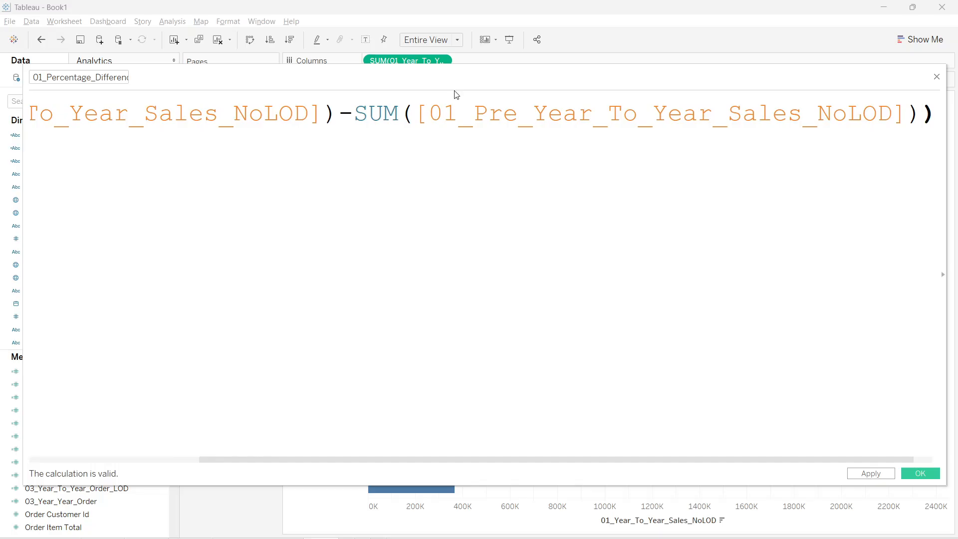
Divide the difference by SUM([01_Pre_Year_To_Year_Sales_NoLOD]) and save the calculation
{"action": "left_click_drag", "start_coordinate": [361, 112], "coordinate": [917, 127]}
{"action": "key", "text": "ctrl+c"}
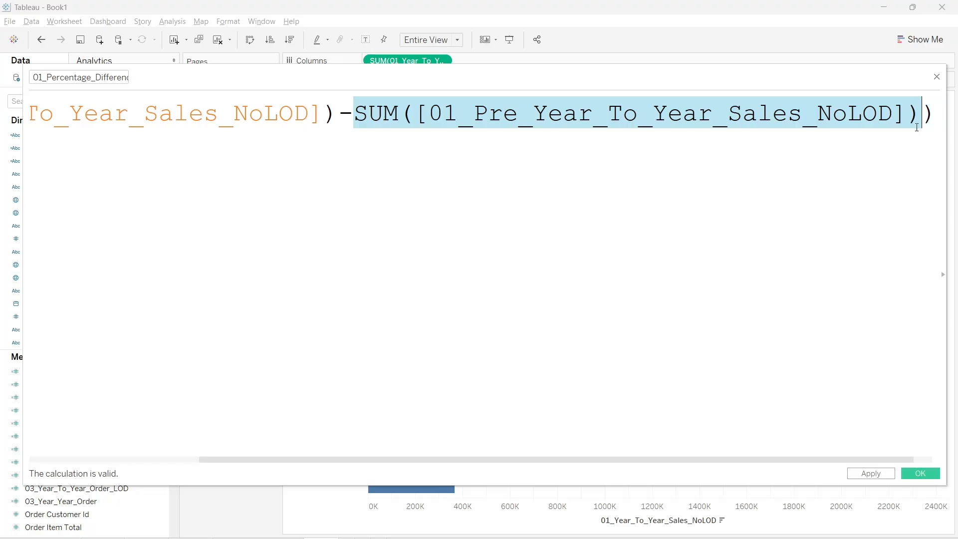
{"action": "left_click", "coordinate": [938, 122]}
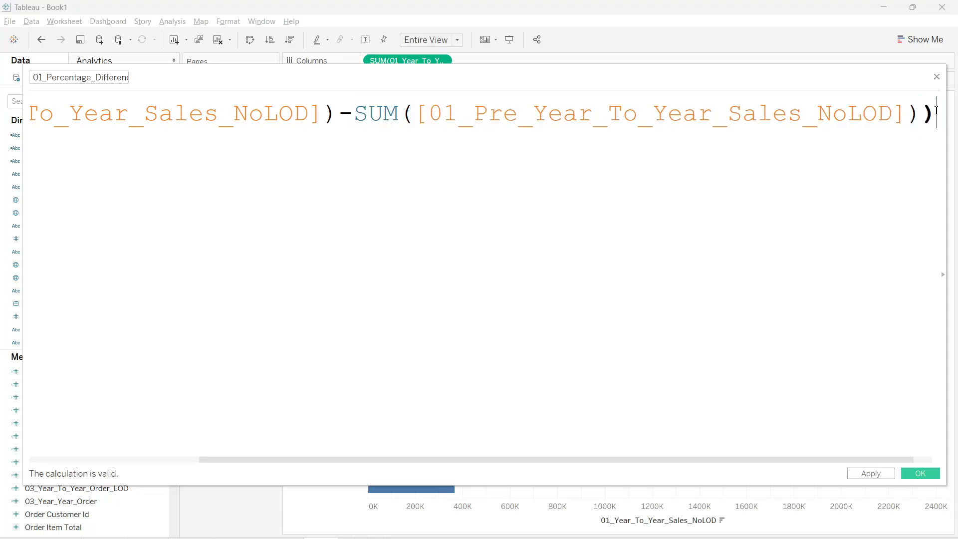
{"action": "type", "text": "/"}
{"action": "key", "text": "ctrl+v"}
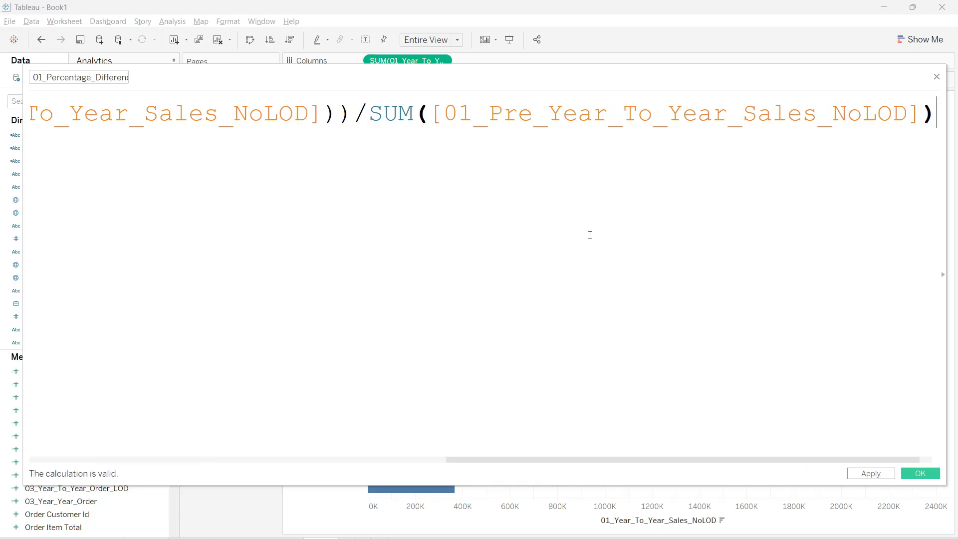
{"action": "left_click", "coordinate": [871, 473]}
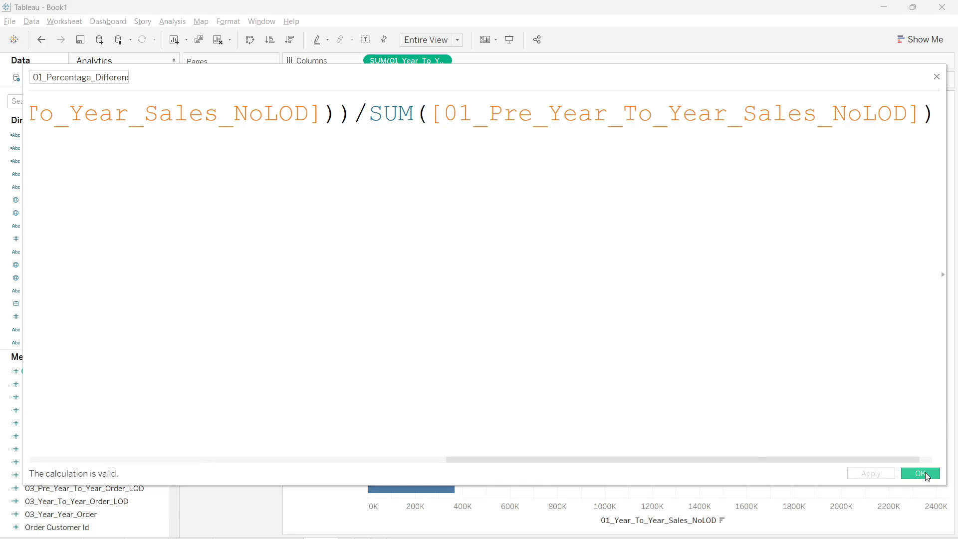
{"action": "left_click", "coordinate": [920, 474]}
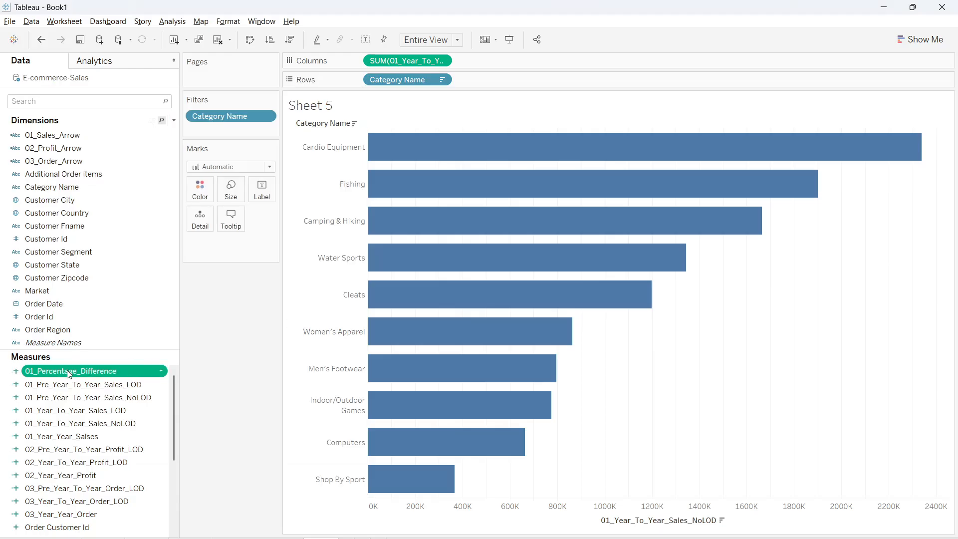
Label the bars with 01_Percentage_Difference and format its numbers as percentages with 2 decimal places
{"action": "left_click_drag", "start_coordinate": [69, 374], "coordinate": [266, 188]}
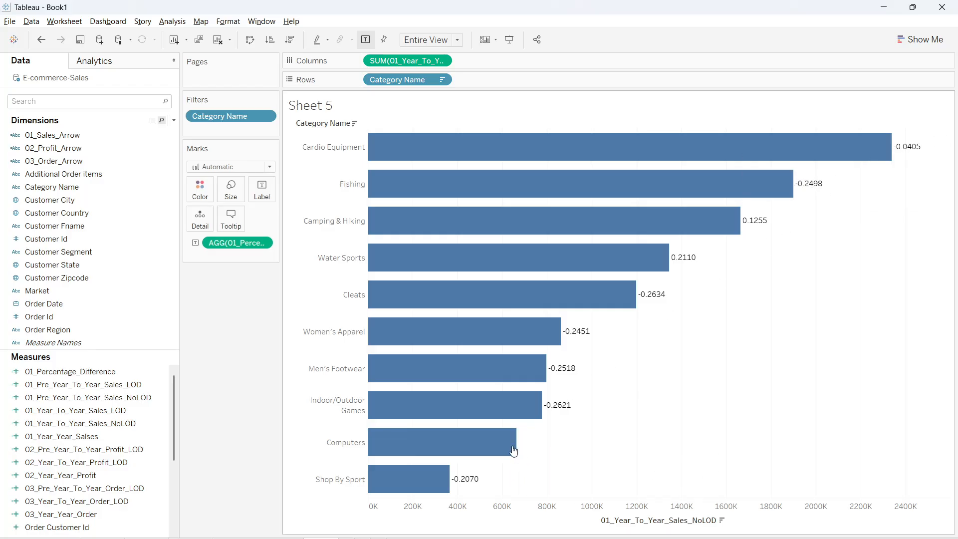
{"action": "mouse_move", "coordinate": [512, 449]}
{"action": "right_click", "coordinate": [232, 246]}
{"action": "left_click", "coordinate": [284, 282]}
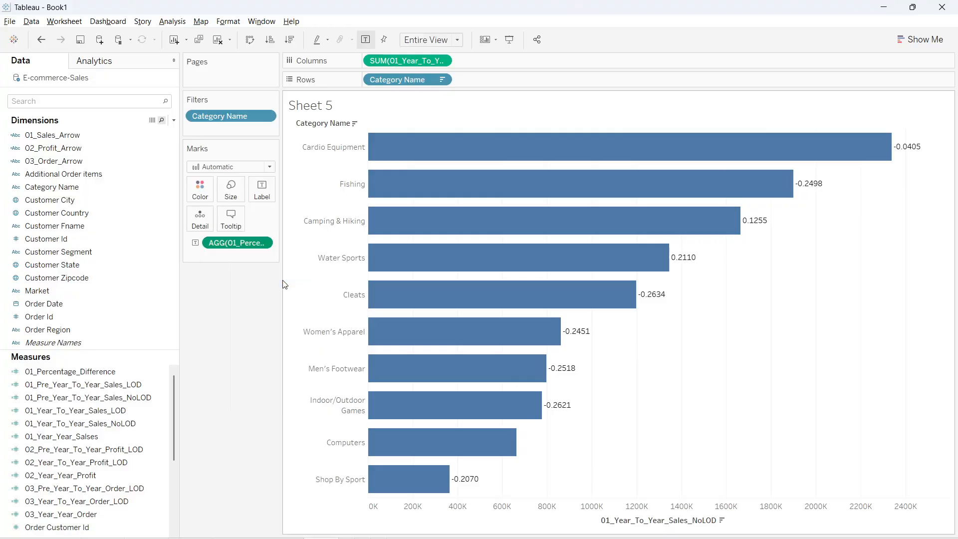
{"action": "left_click", "coordinate": [84, 171]}
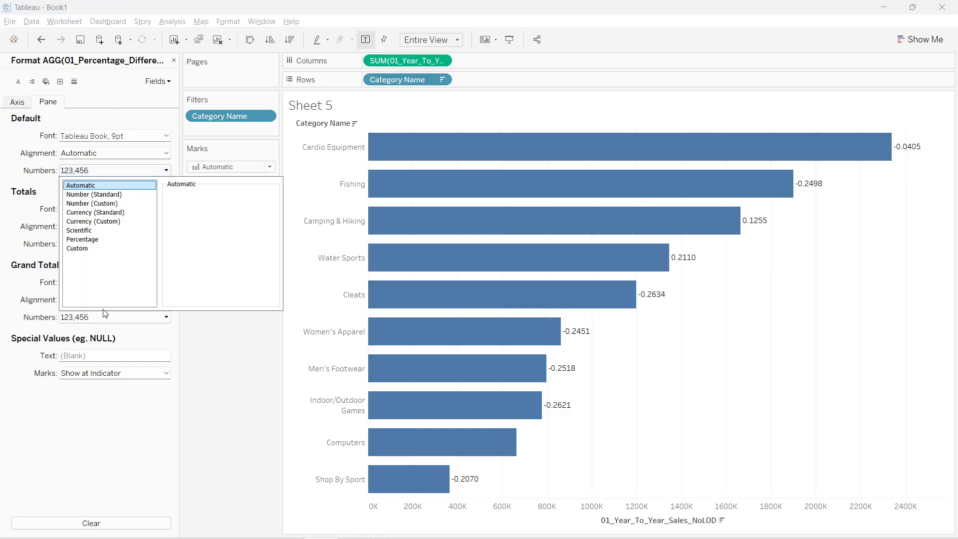
{"action": "left_click", "coordinate": [99, 240]}
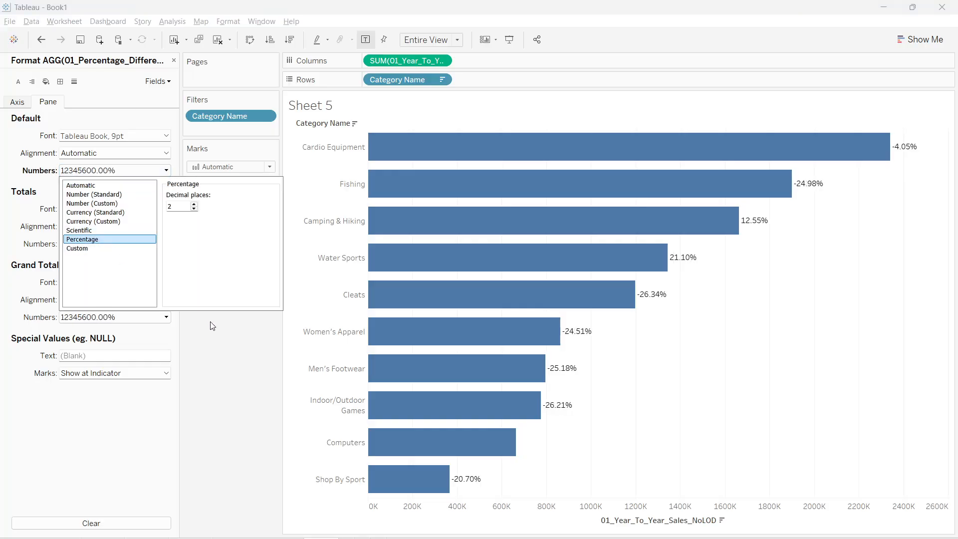
{"action": "left_click", "coordinate": [230, 352]}
{"action": "left_click", "coordinate": [174, 61]}
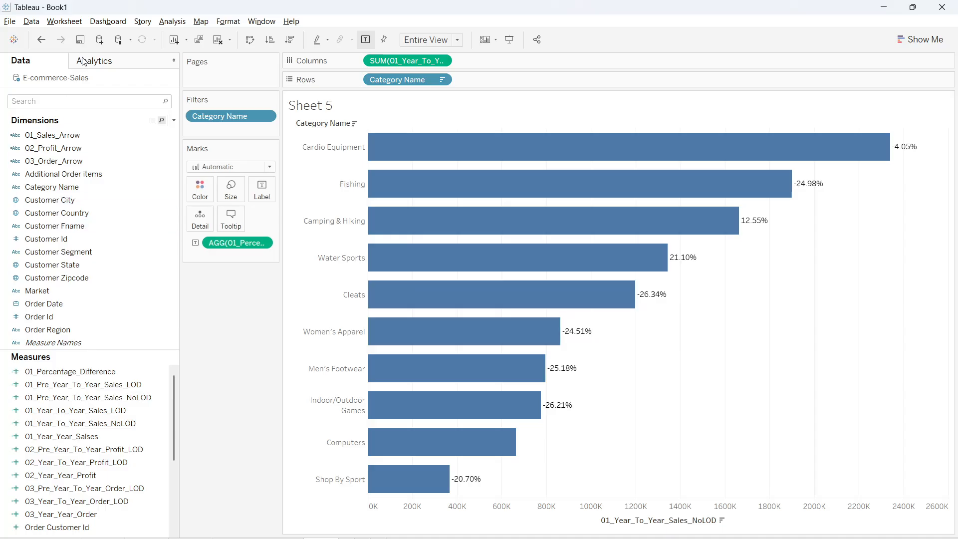
Create a new calculated field named 01_Positive_Difference
{"action": "left_click", "coordinate": [173, 120]}
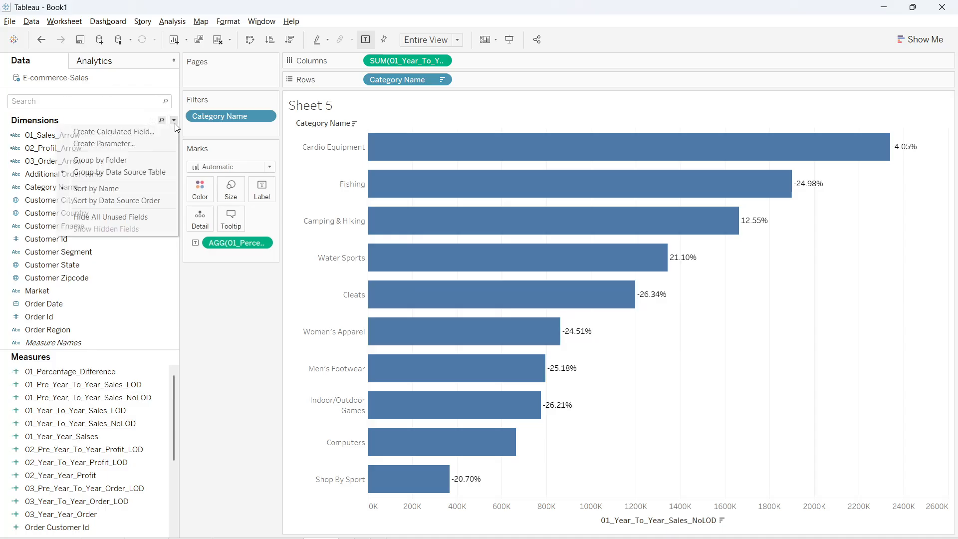
{"action": "left_click", "coordinate": [163, 131]}
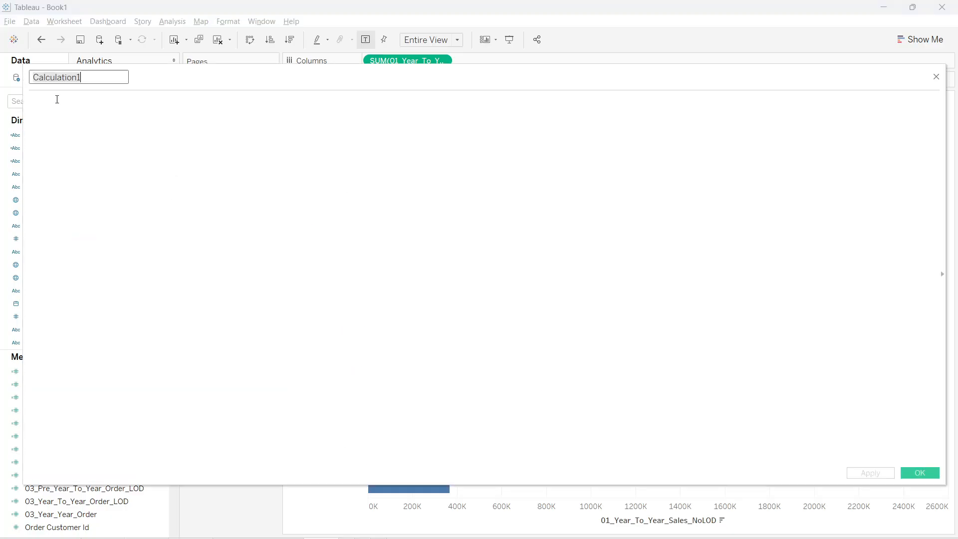
{"action": "left_click_drag", "start_coordinate": [203, 82], "coordinate": [252, 70]}
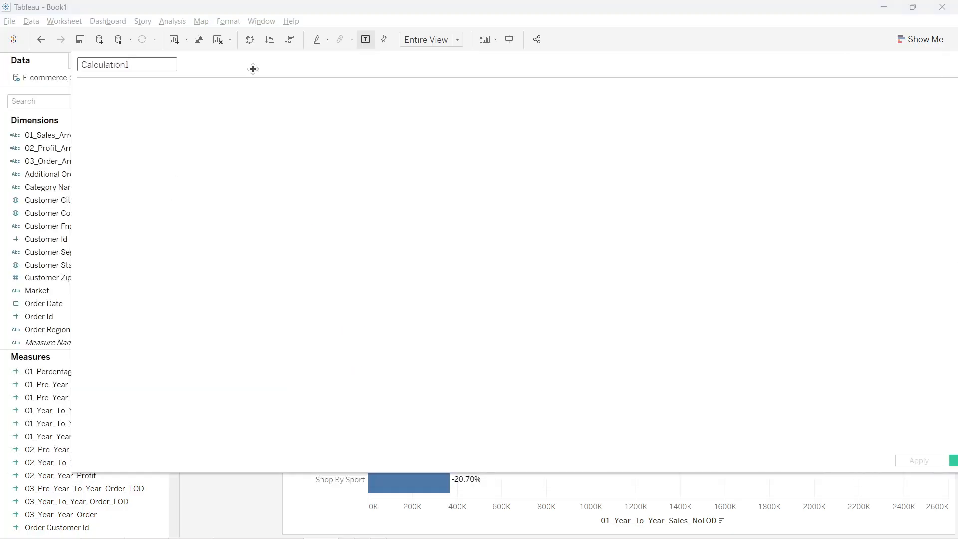
{"action": "left_click_drag", "start_coordinate": [147, 64], "coordinate": [58, 69]}
{"action": "key", "text": "BackSpace"}
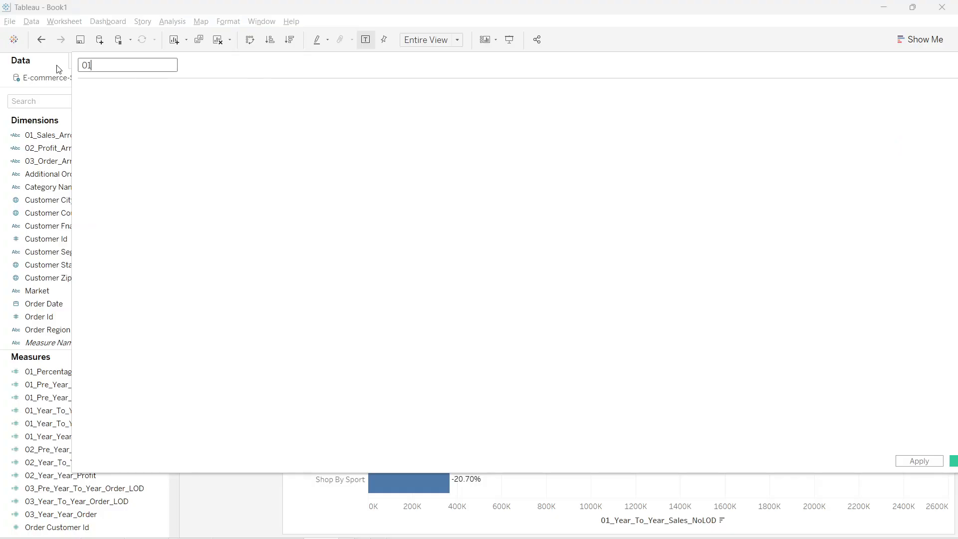
{"action": "type", "text": "01_Positive_Difference"}
{"action": "left_click", "coordinate": [150, 113]}
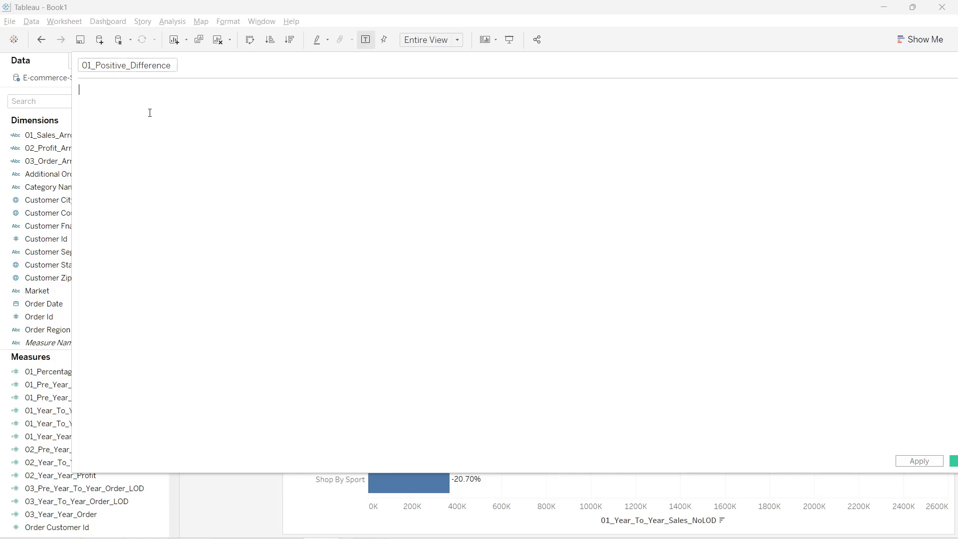
{"action": "left_click_drag", "start_coordinate": [195, 68], "coordinate": [261, 106]}
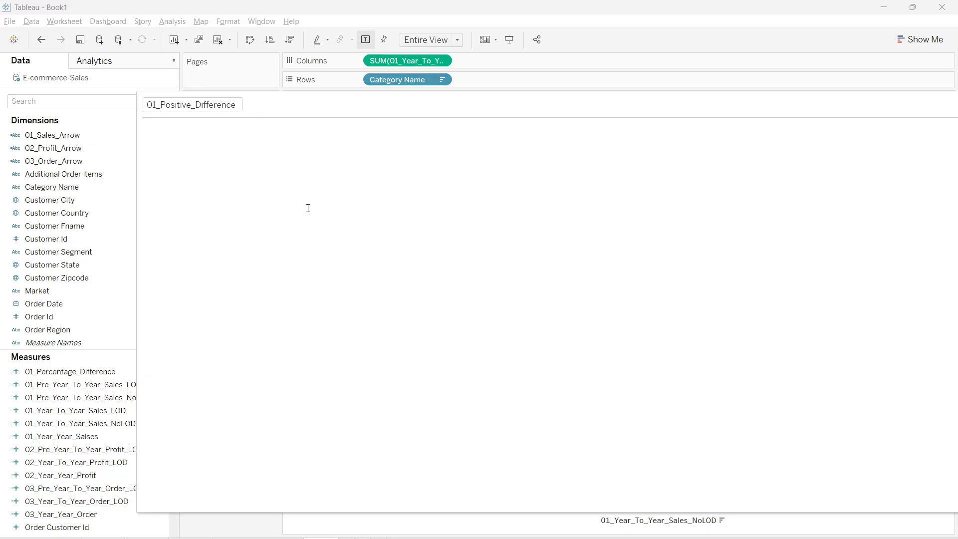
Enter the condition IF [01_Percentage_Difference]>0 THEN followed by an empty pair of quotation marks
{"action": "type", "text": "IF"}
{"action": "scroll", "coordinate": [308, 209], "scroll_direction": "up", "scroll_amount": 5}
{"action": "type", "text": "01_"}
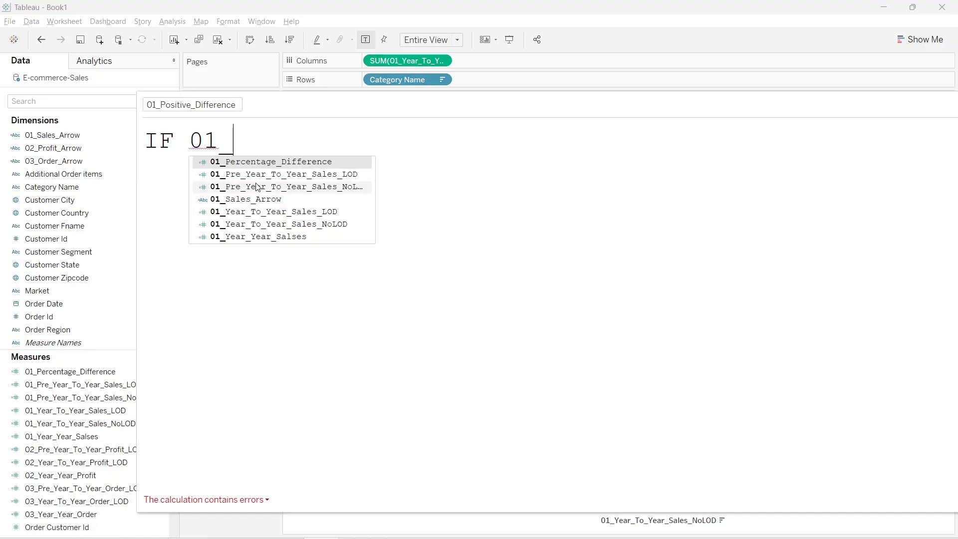
{"action": "left_click", "coordinate": [276, 162]}
{"action": "type", "text": ">"}
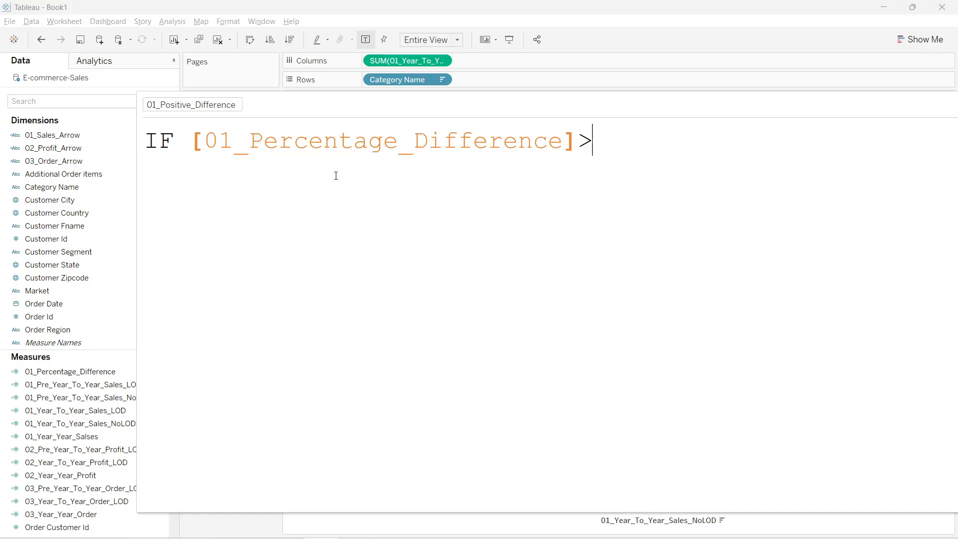
{"action": "type", "text": "0 the"}
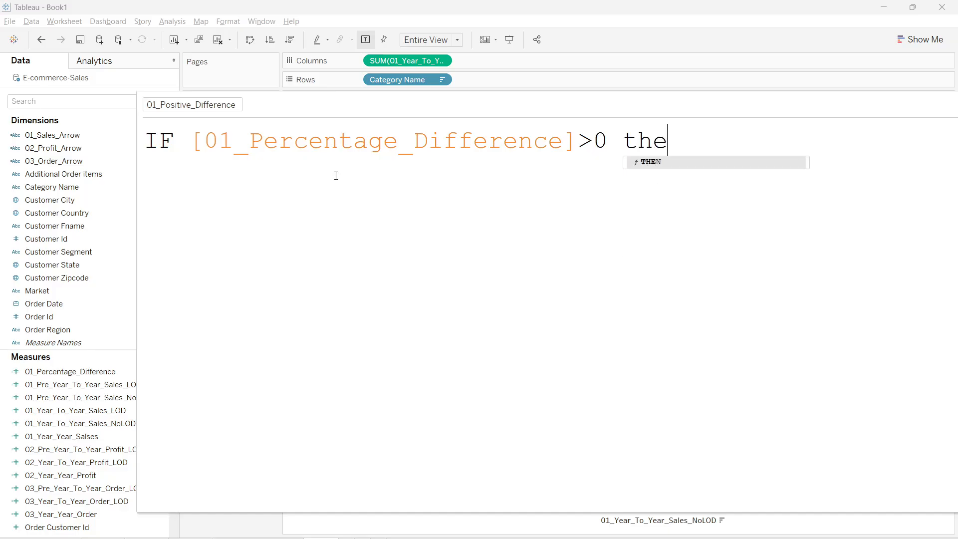
{"action": "key", "text": "Return"}
{"action": "type", "text": "\"\""}
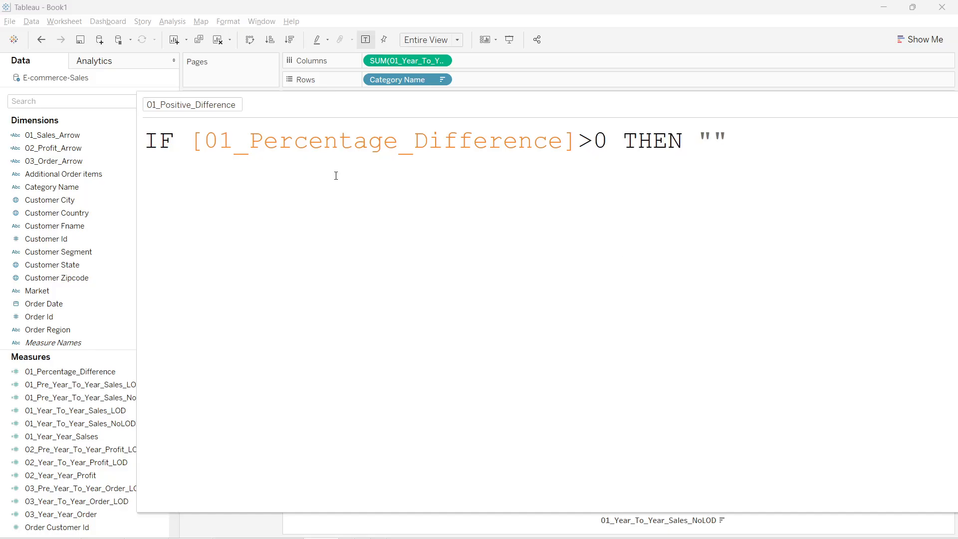
Copy the ⬆ symbol from the i2symbol arrows page in the browser, insert it between the formula's quotation marks and close with END
{"action": "key", "text": "alt+Tab"}
{"action": "left_click", "coordinate": [584, 385]}
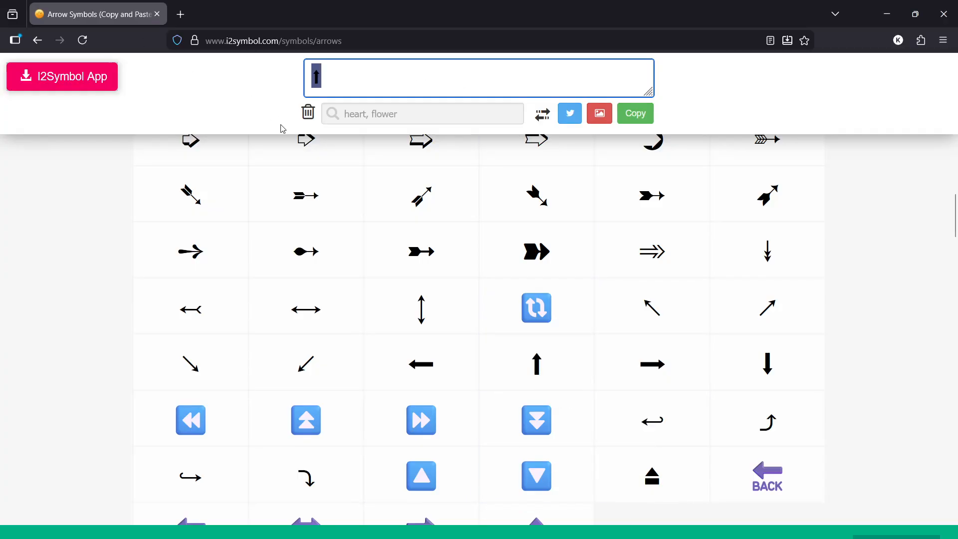
{"action": "key", "text": "alt+Tab"}
{"action": "type", "text": "⬆"}
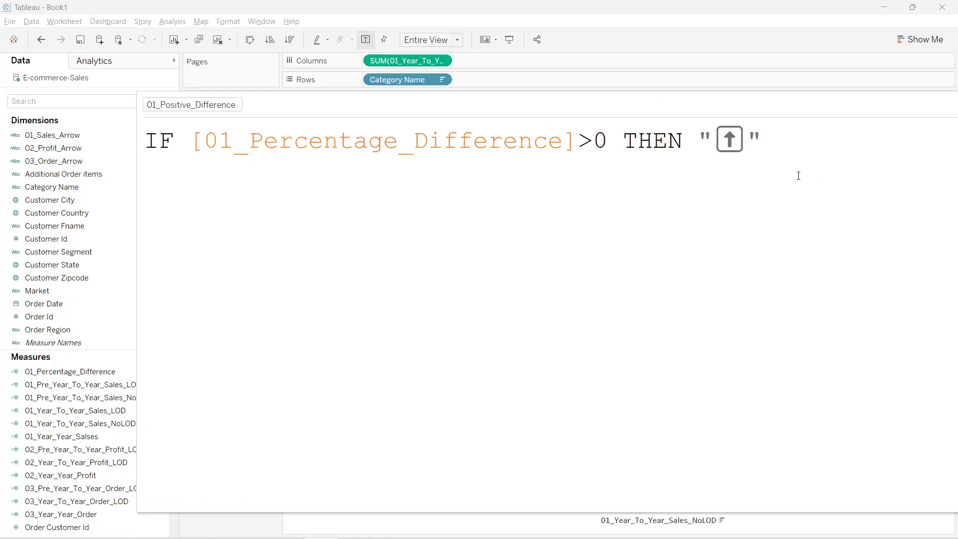
{"action": "type", "text": "en"}
{"action": "key", "text": "Return"}
{"action": "left_click_drag", "start_coordinate": [670, 111], "coordinate": [546, 76]}
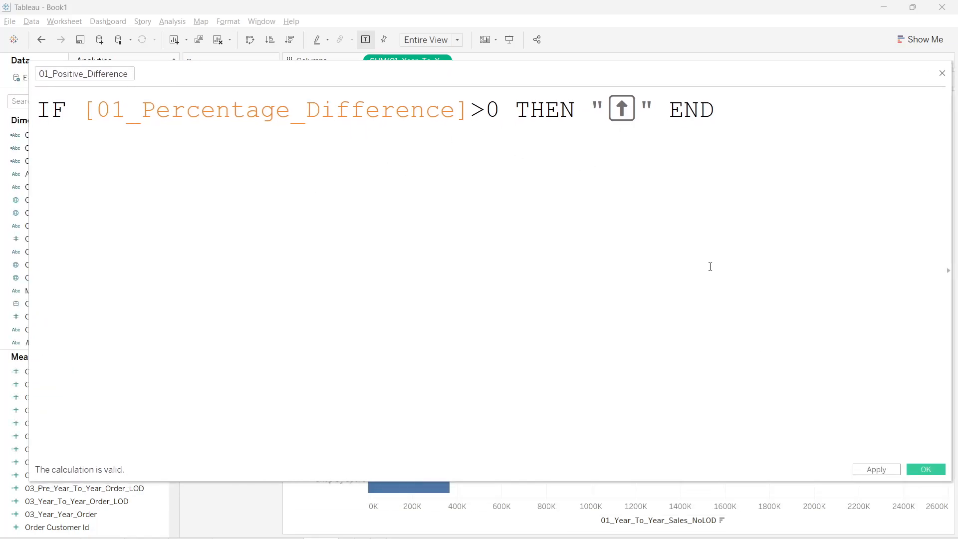
Save the calculation and add 01_Positive_Difference to the bar labels
{"action": "left_click", "coordinate": [924, 470]}
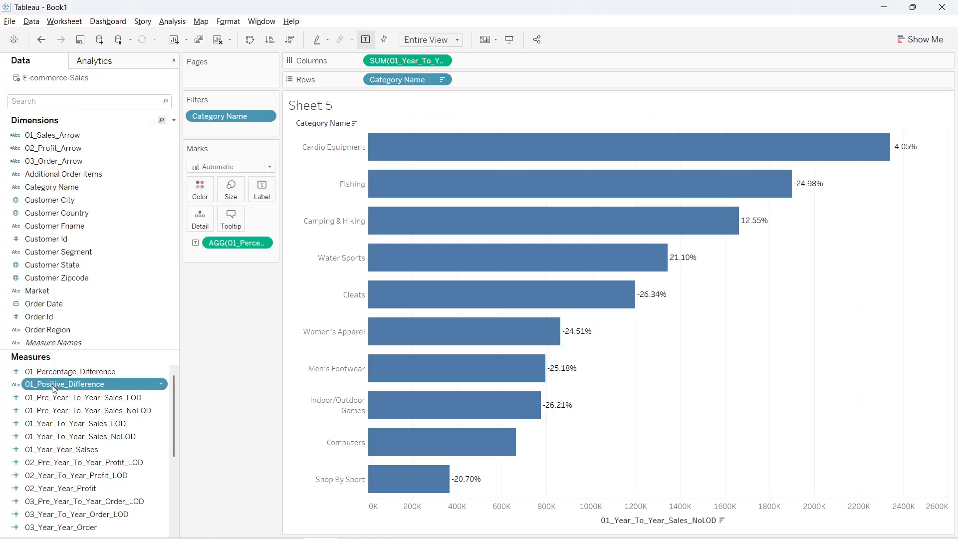
{"action": "left_click_drag", "start_coordinate": [53, 388], "coordinate": [262, 190]}
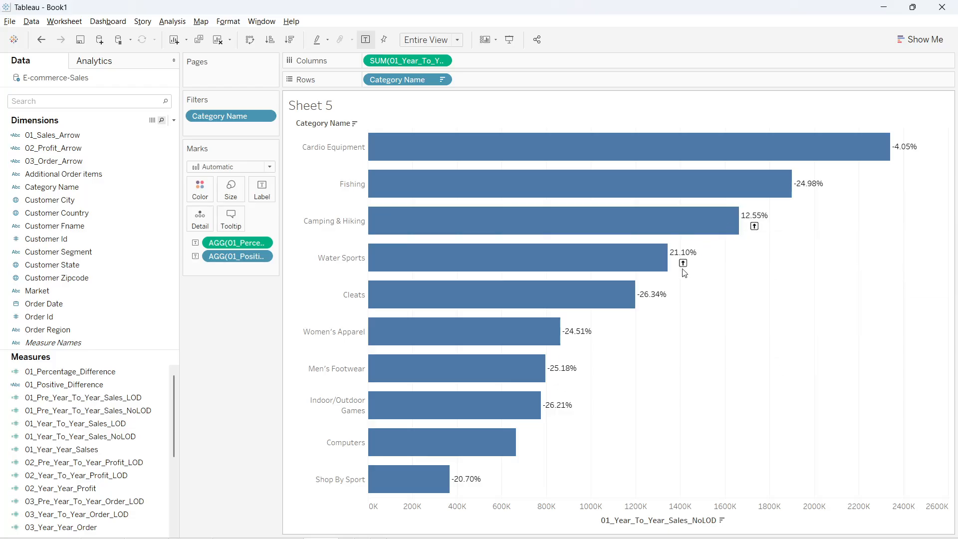
Duplicate the 01_Positive_Difference calculation and rename the copy 01_Negative_Difference
{"action": "right_click", "coordinate": [76, 389]}
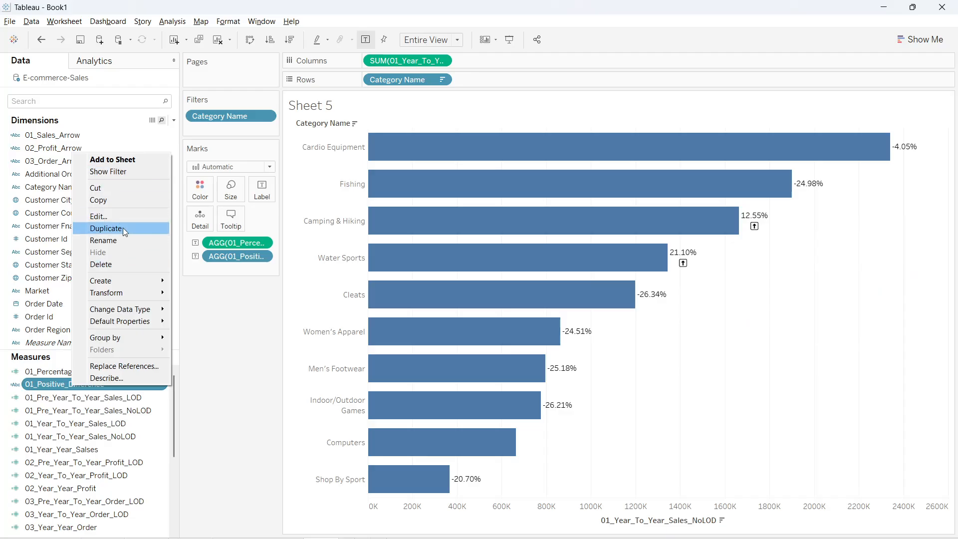
{"action": "left_click", "coordinate": [123, 228]}
{"action": "right_click", "coordinate": [58, 397]}
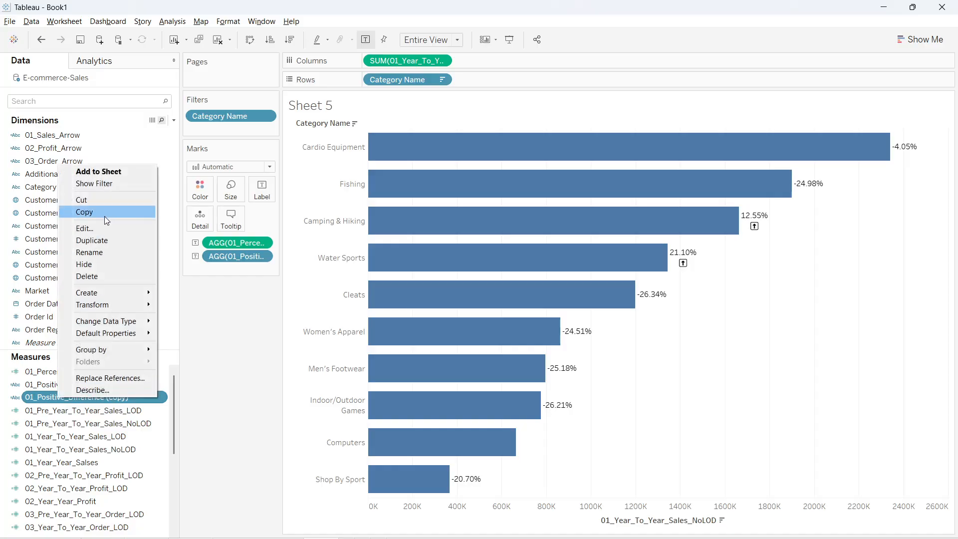
{"action": "left_click", "coordinate": [98, 229]}
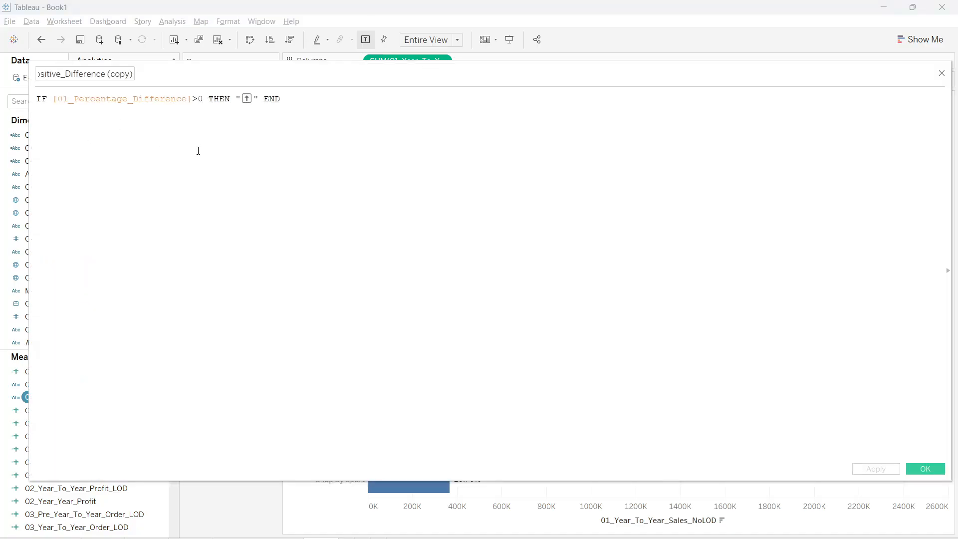
{"action": "scroll", "coordinate": [198, 151], "scroll_direction": "up", "scroll_amount": 5}
{"action": "left_click_drag", "start_coordinate": [107, 76], "coordinate": [196, 69]}
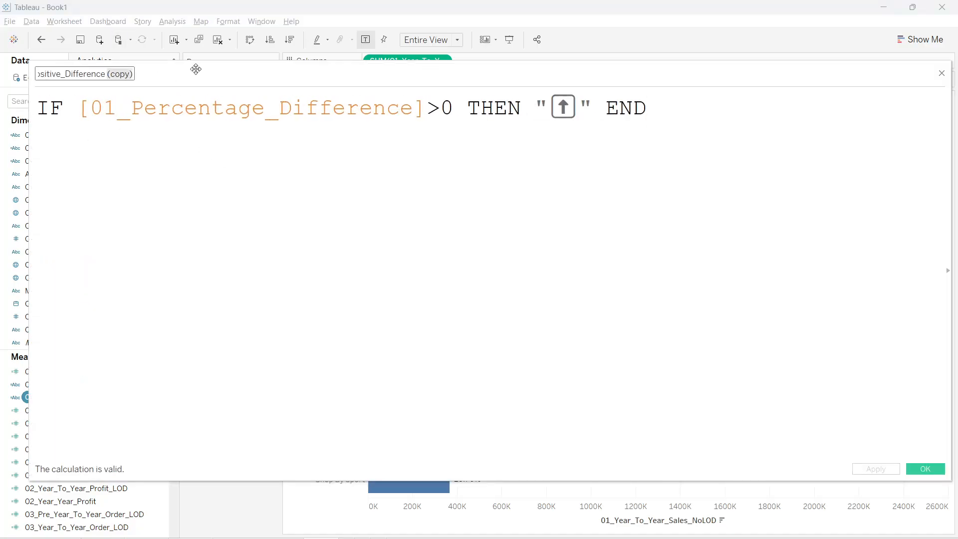
{"action": "key", "text": "BackSpace"}
{"action": "key", "text": "Left"}
{"action": "key", "text": "Left"}
{"action": "key", "text": "Left"}
{"action": "key", "text": "Left"}
{"action": "key", "text": "Left"}
{"action": "key", "text": "Left"}
{"action": "key", "text": "Left"}
{"action": "key", "text": "Left"}
{"action": "key", "text": "Left"}
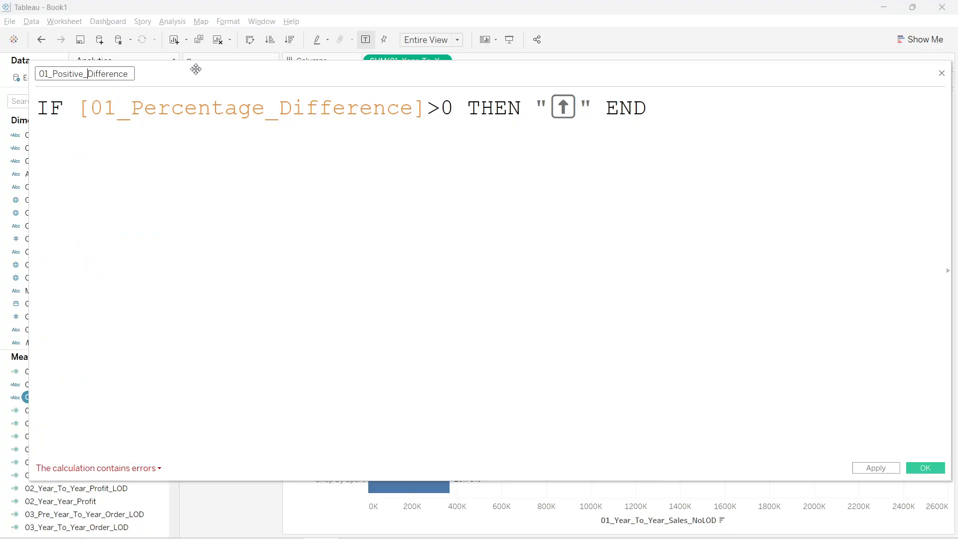
{"action": "key", "text": "BackSpace"}
{"action": "key", "text": "BackSpace"}
{"action": "key", "text": "BackSpace"}
{"action": "key", "text": "BackSpace"}
{"action": "key", "text": "BackSpace"}
{"action": "key", "text": "BackSpace"}
{"action": "key", "text": "BackSpace"}
{"action": "key", "text": "BackSpace"}
{"action": "type", "text": "Negative"}
Replace the up arrow in the formula with the ⬇ symbol copied from the i2symbol arrows page in the browser, and save the calculation
{"action": "left_click", "coordinate": [583, 106]}
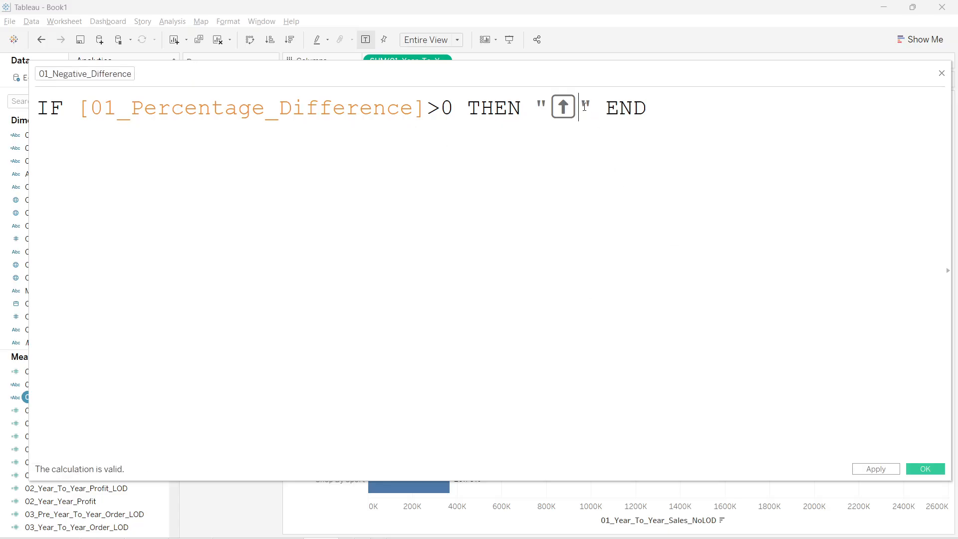
{"action": "key", "text": "BackSpace"}
{"action": "key", "text": "alt+Tab"}
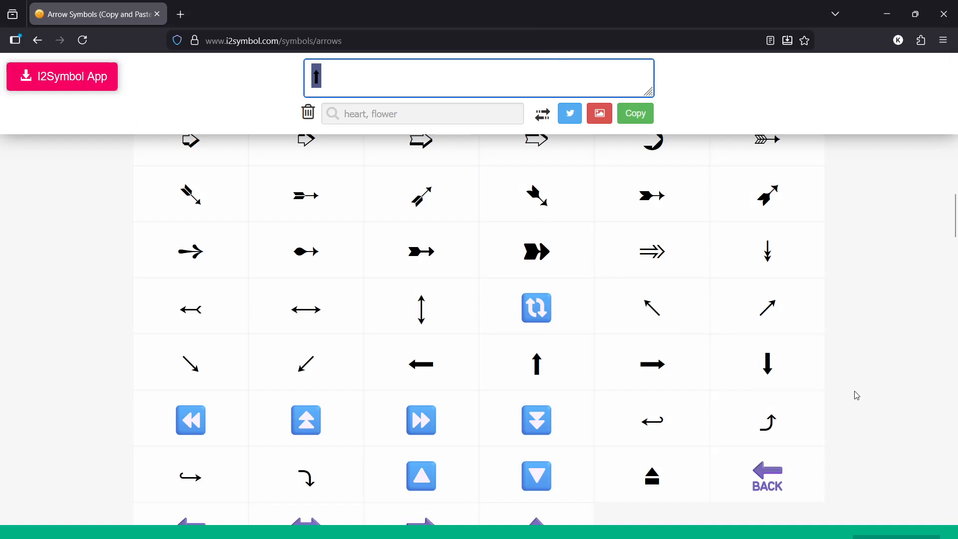
{"action": "left_click", "coordinate": [784, 366]}
{"action": "key", "text": "alt+Tab"}
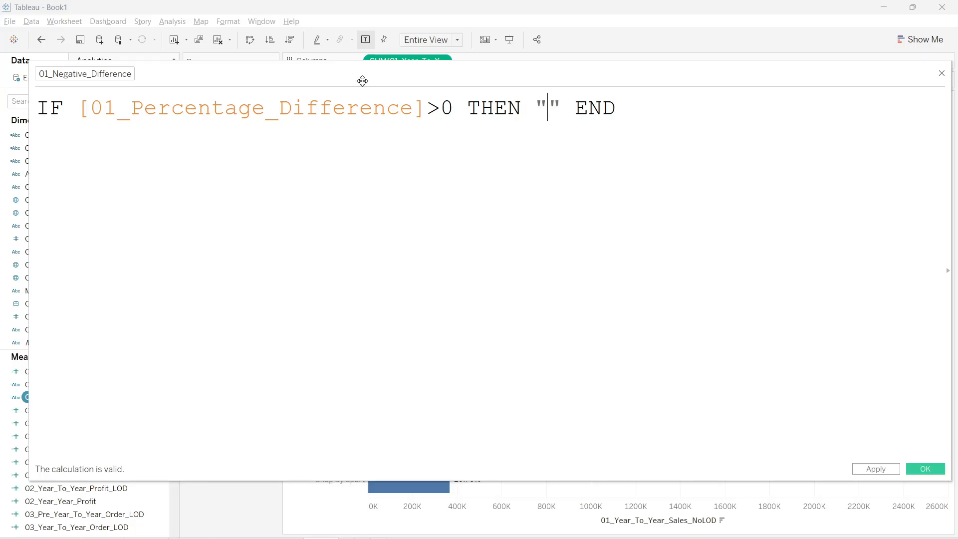
{"action": "type", "text": "⬇"}
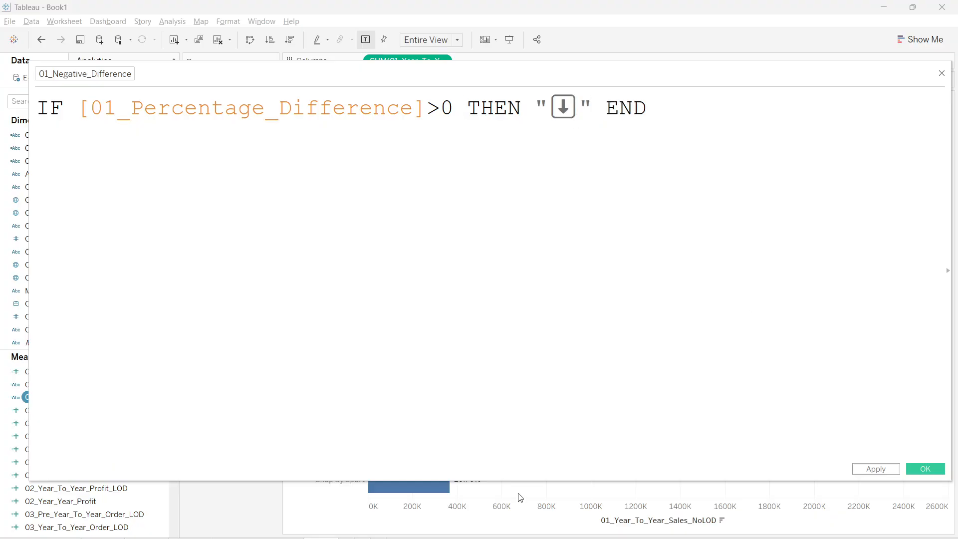
{"action": "left_click", "coordinate": [883, 470]}
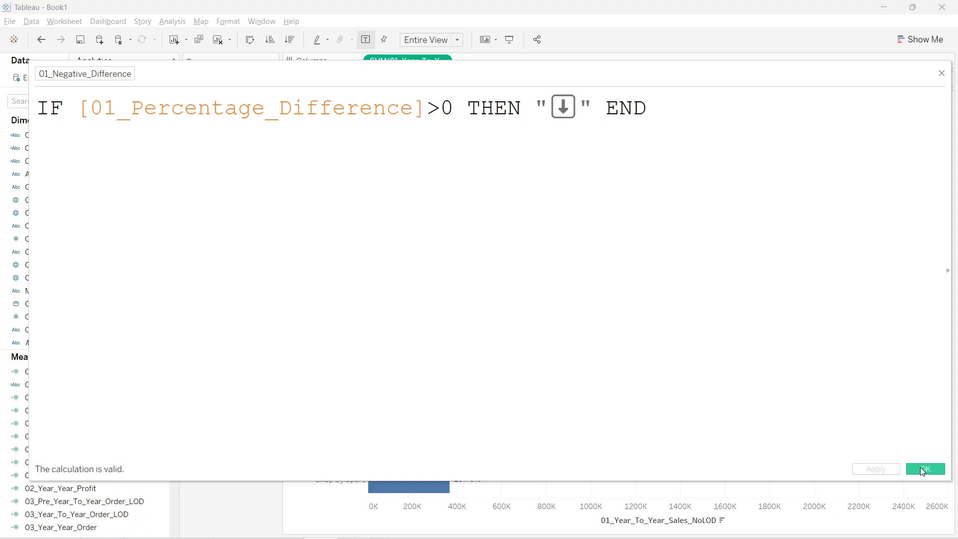
{"action": "left_click", "coordinate": [925, 469]}
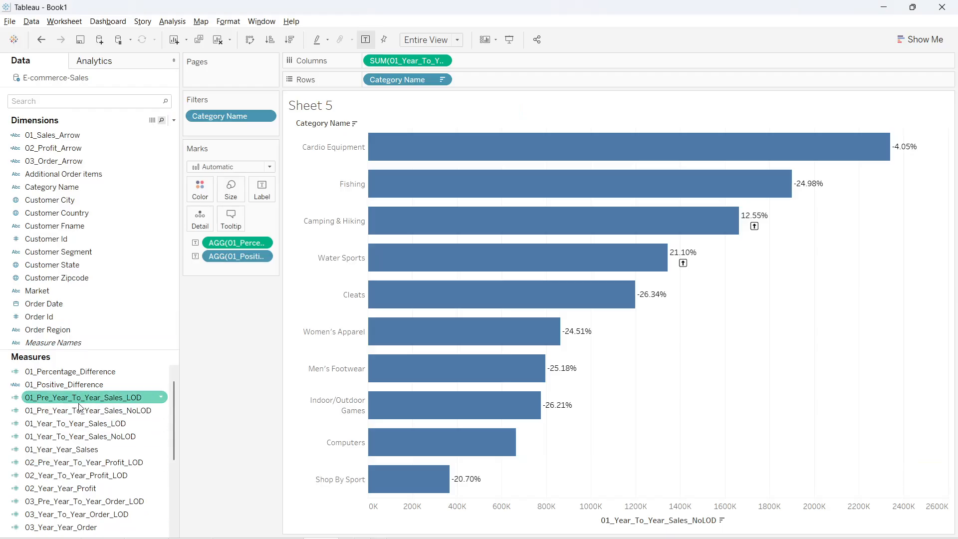
Try adding 01_Negative_Difference to the bar labels and undo the addition
{"action": "scroll", "coordinate": [109, 447], "scroll_direction": "down", "scroll_amount": 4}
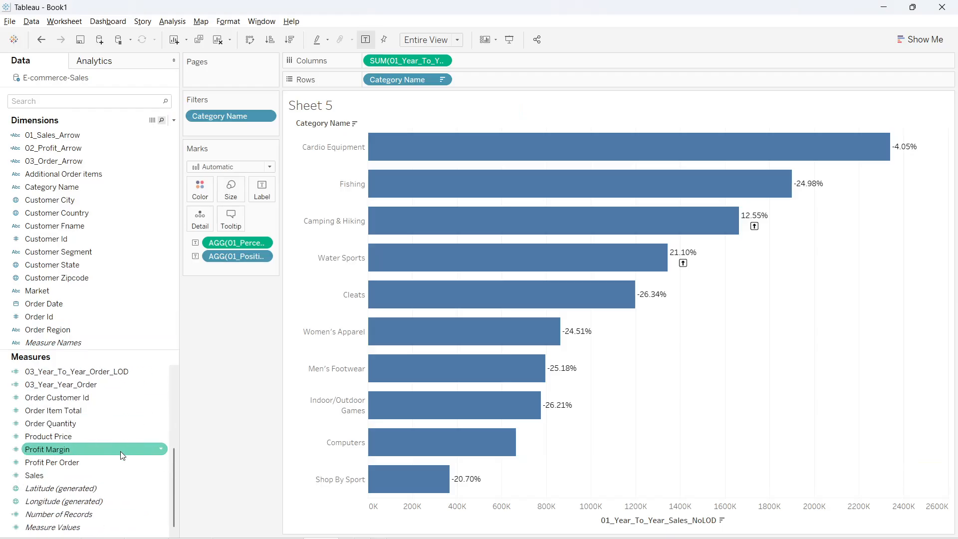
{"action": "scroll", "coordinate": [130, 482], "scroll_direction": "up", "scroll_amount": 4}
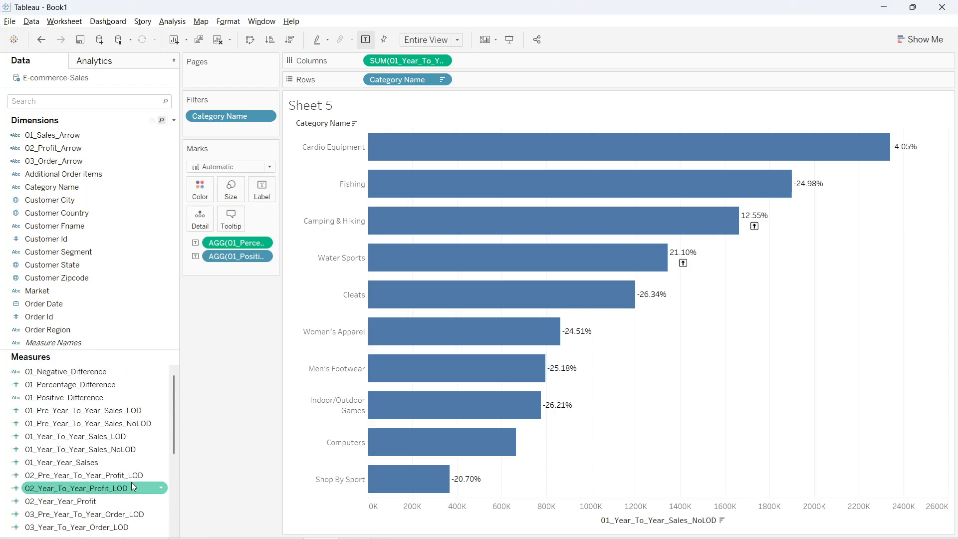
{"action": "left_click", "coordinate": [76, 370]}
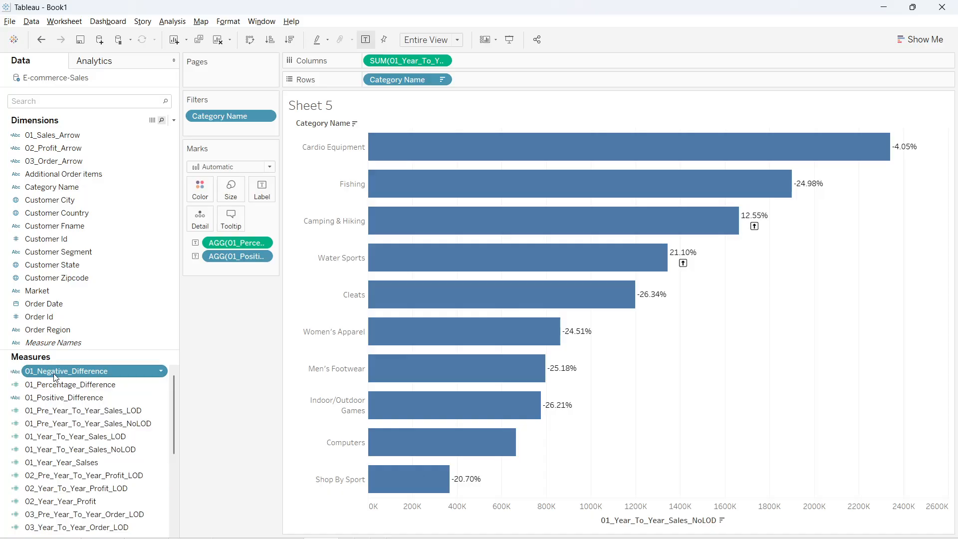
{"action": "left_click_drag", "start_coordinate": [55, 376], "coordinate": [264, 194]}
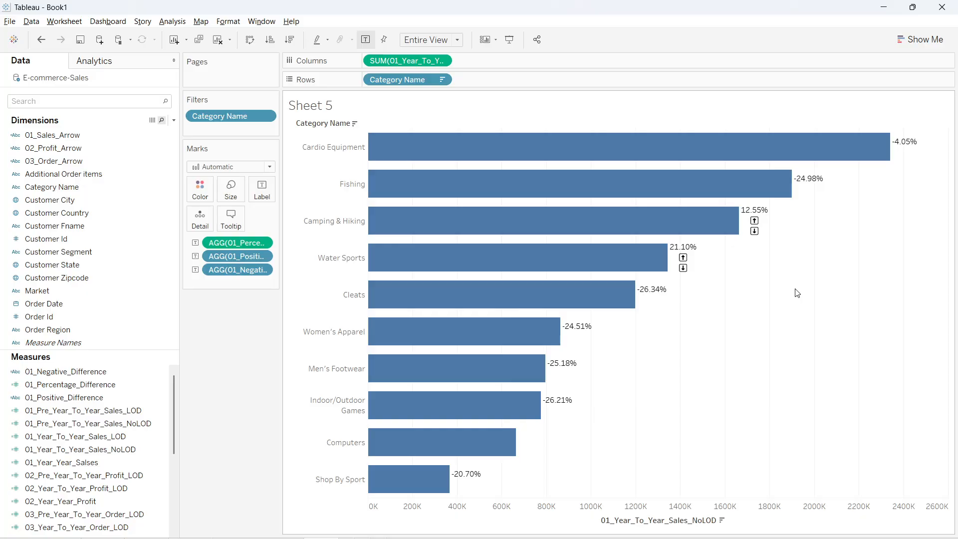
{"action": "key", "text": "ctrl+z"}
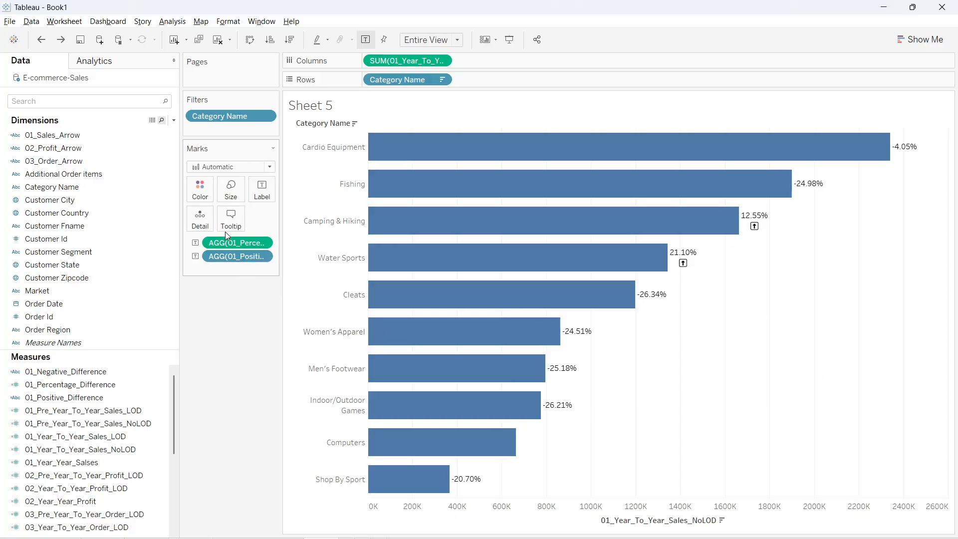
Change the condition in 01_Negative_Difference to [01_Percentage_Difference]<0, save it and add the field to the bar labels
{"action": "right_click", "coordinate": [73, 372]}
{"action": "left_click", "coordinate": [126, 203]}
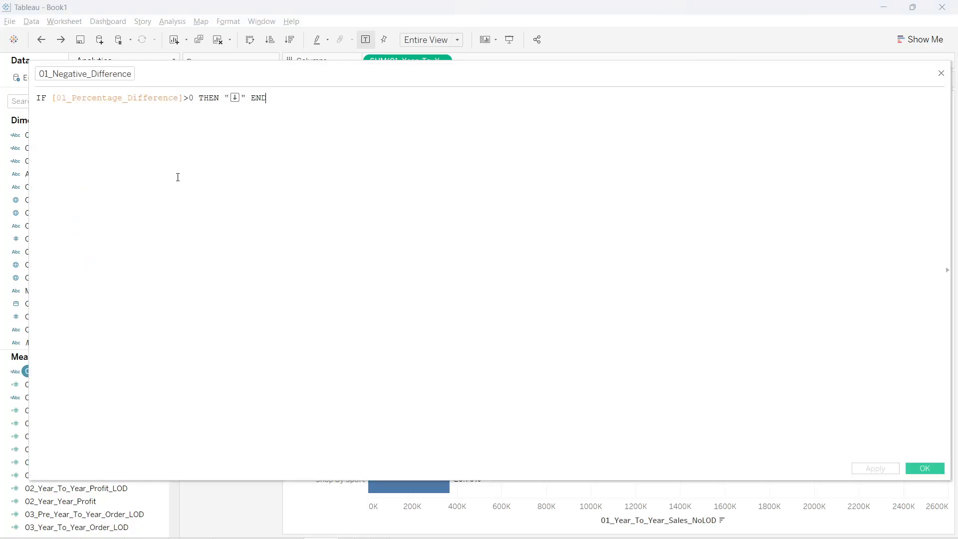
{"action": "scroll", "coordinate": [205, 150], "scroll_direction": "up", "scroll_amount": 5}
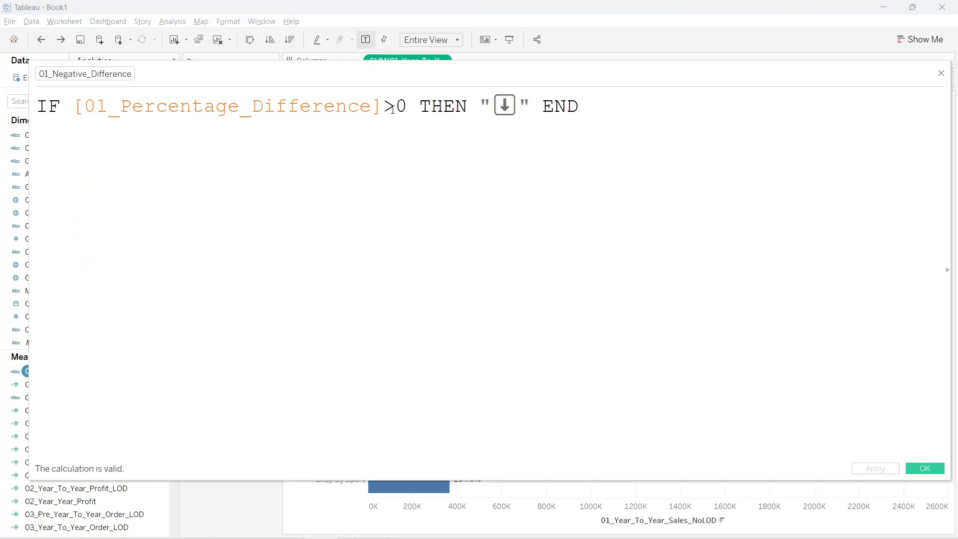
{"action": "left_click", "coordinate": [395, 106]}
{"action": "key", "text": "BackSpace"}
{"action": "type", "text": "<"}
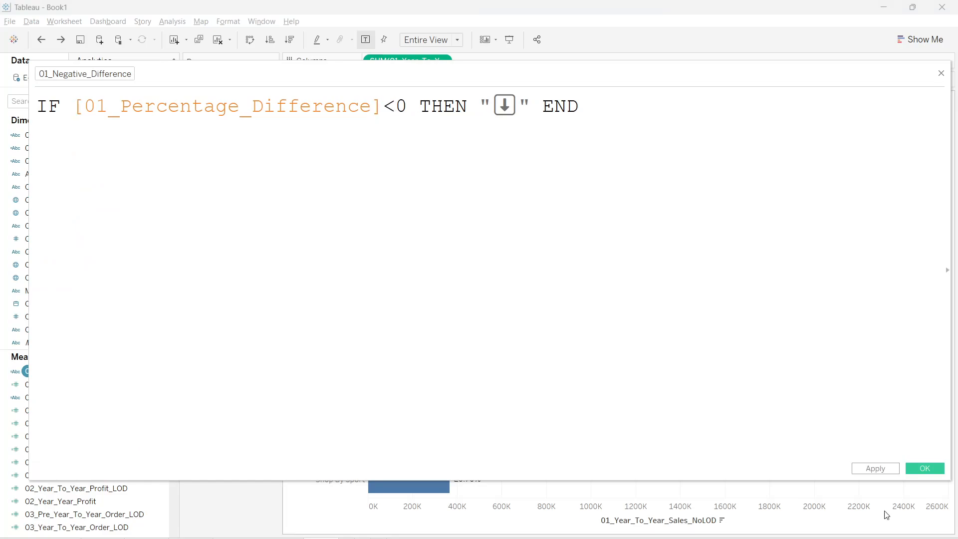
{"action": "left_click", "coordinate": [925, 468]}
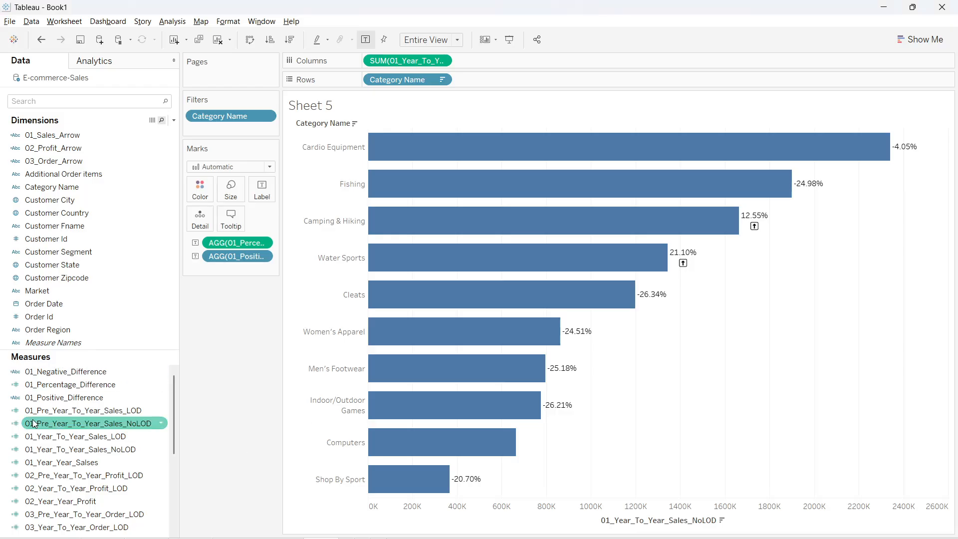
{"action": "left_click_drag", "start_coordinate": [40, 372], "coordinate": [262, 189]}
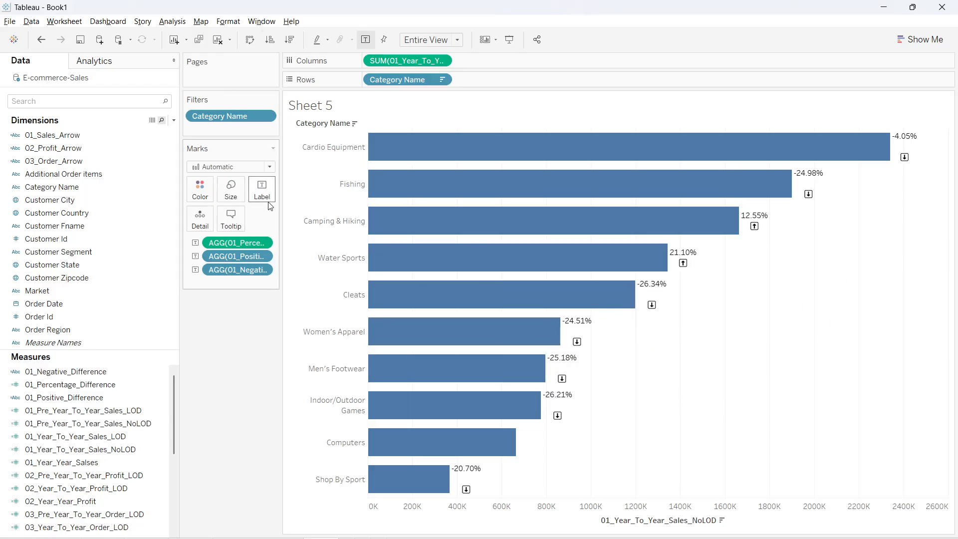
Edit the label text so that 01_Negative_Difference stands directly in front of 01_Percentage_Difference
{"action": "left_click", "coordinate": [263, 190]}
{"action": "left_click", "coordinate": [363, 246]}
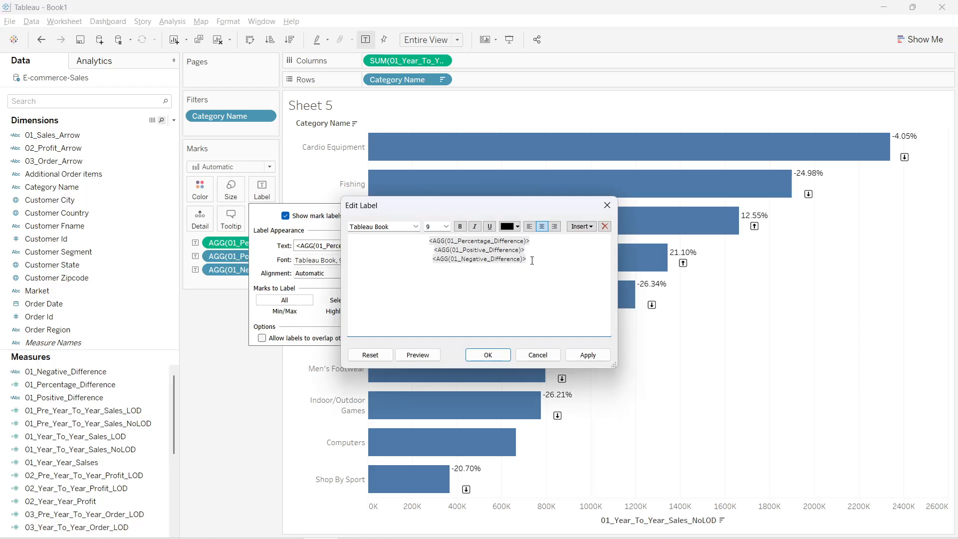
{"action": "left_click_drag", "start_coordinate": [526, 259], "coordinate": [432, 255]}
{"action": "key", "text": "ctrl+c"}
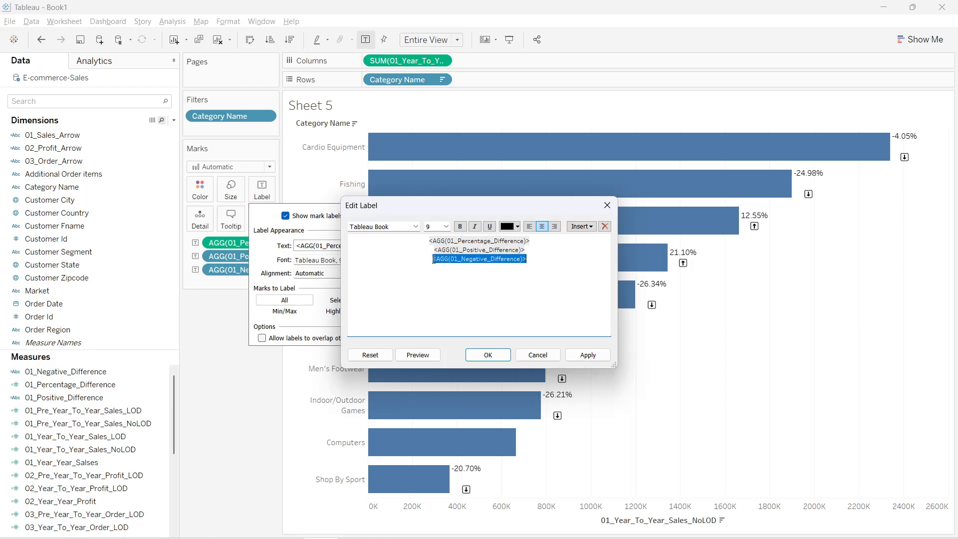
{"action": "key", "text": "BackSpace"}
{"action": "left_click", "coordinate": [433, 242]}
{"action": "key", "text": "ctrl+v"}
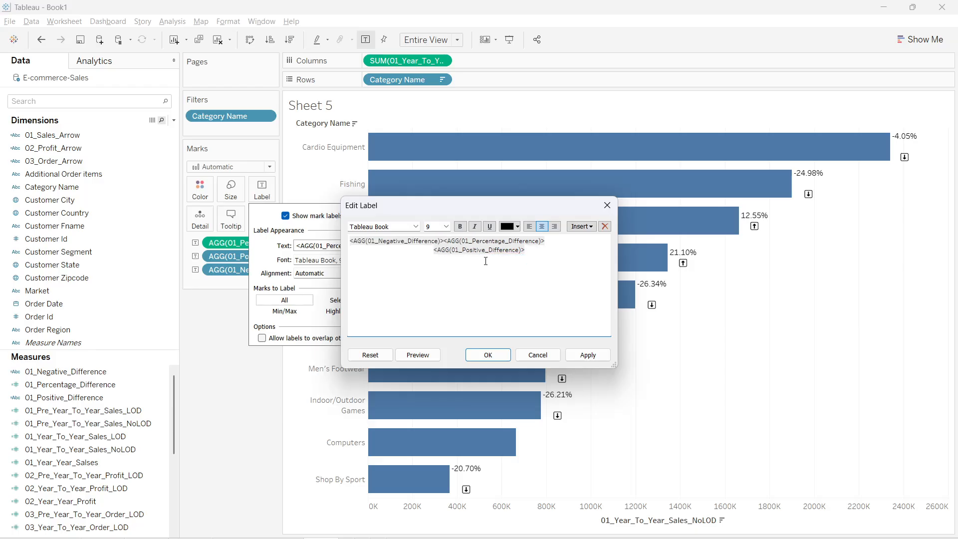
Place 01_Positive_Difference between 01_Negative_Difference and 01_Percentage_Difference in the label text, with a space before the percentage, and apply the label
{"action": "left_click_drag", "start_coordinate": [537, 253], "coordinate": [423, 247]}
{"action": "key", "text": "ctrl+x"}
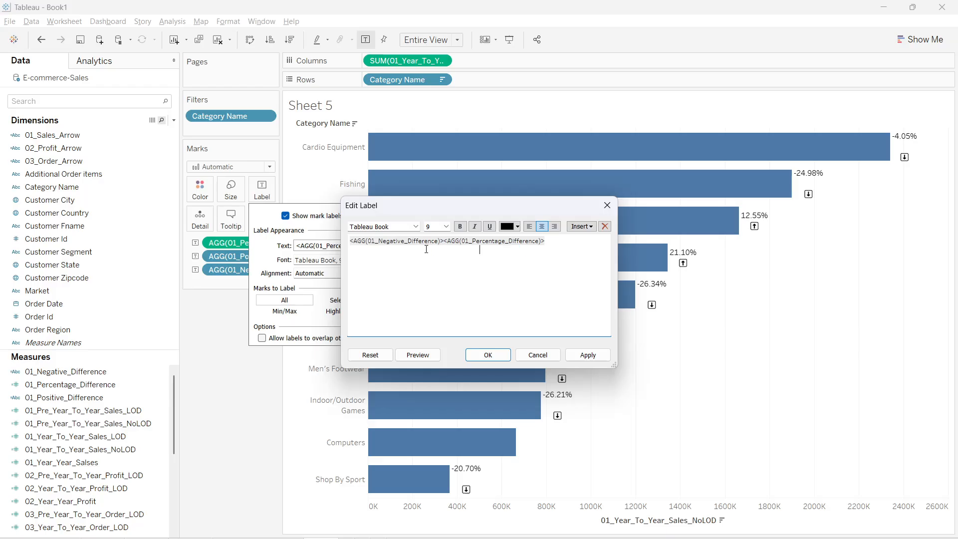
{"action": "left_click", "coordinate": [443, 243]}
{"action": "key", "text": "Return"}
{"action": "key", "text": "ctrl+v"}
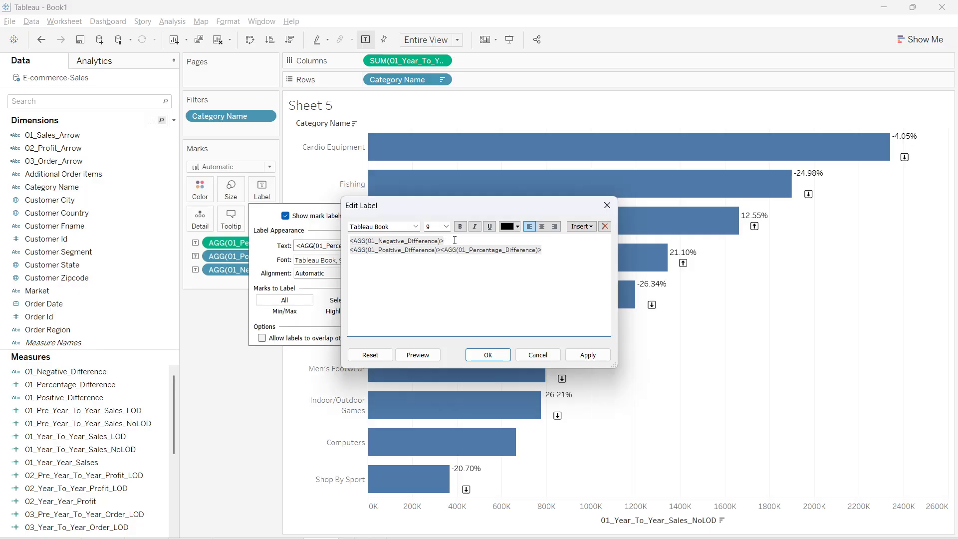
{"action": "left_click", "coordinate": [460, 240]}
{"action": "key", "text": "Delete"}
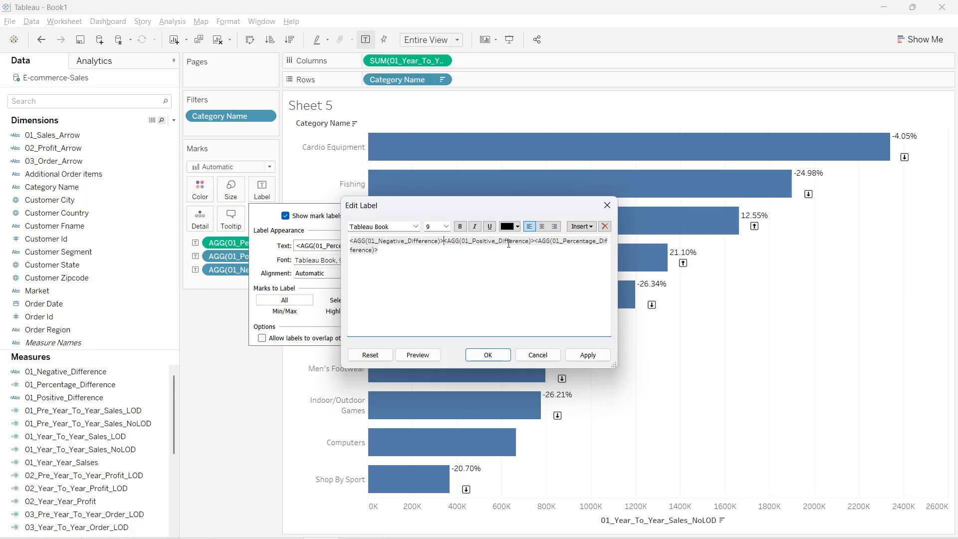
{"action": "left_click", "coordinate": [533, 241]}
{"action": "key", "text": "Return"}
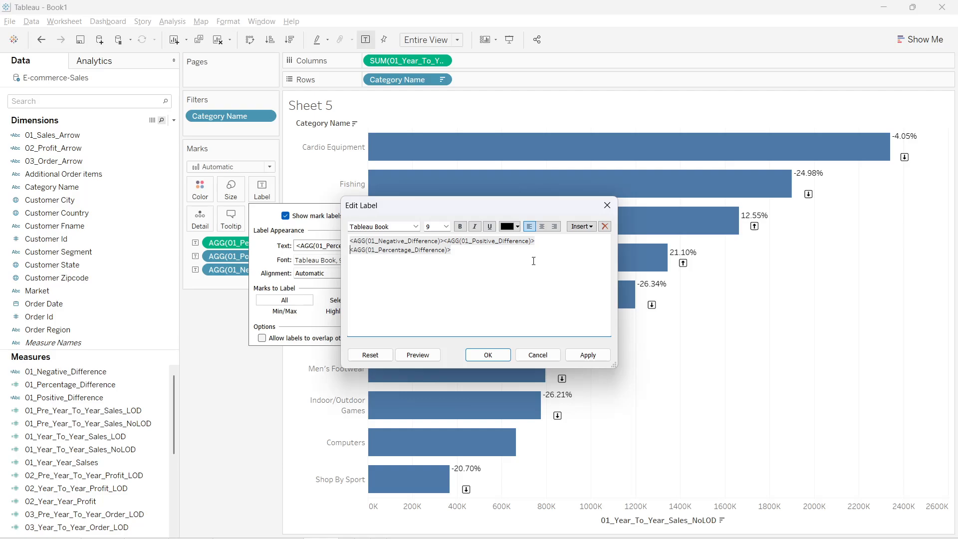
{"action": "left_click", "coordinate": [464, 295]}
{"action": "left_click", "coordinate": [587, 355]}
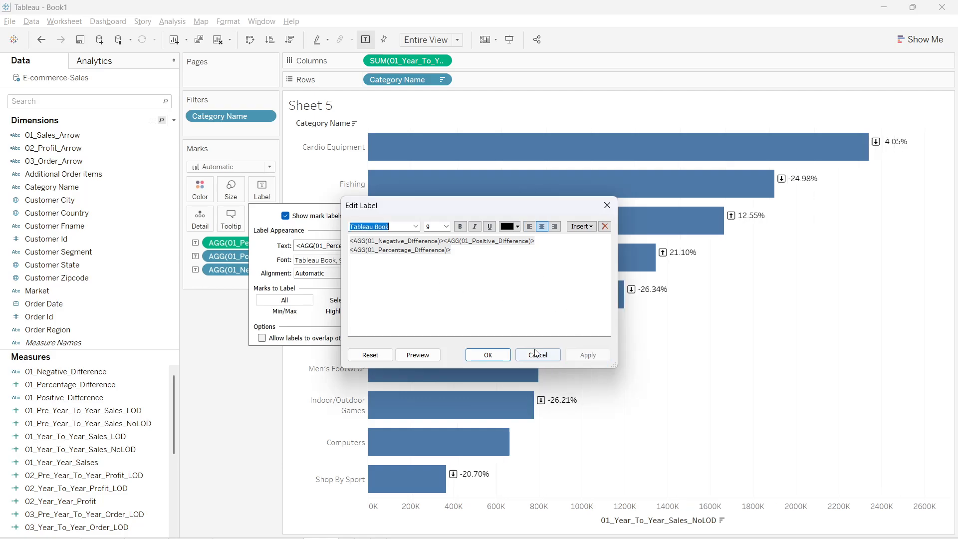
{"action": "left_click", "coordinate": [488, 355]}
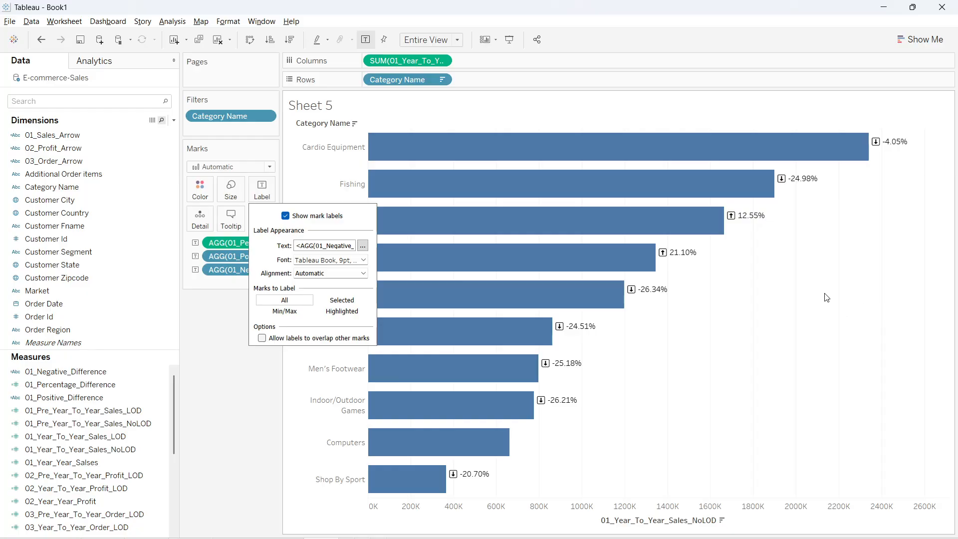
{"action": "left_click", "coordinate": [223, 422]}
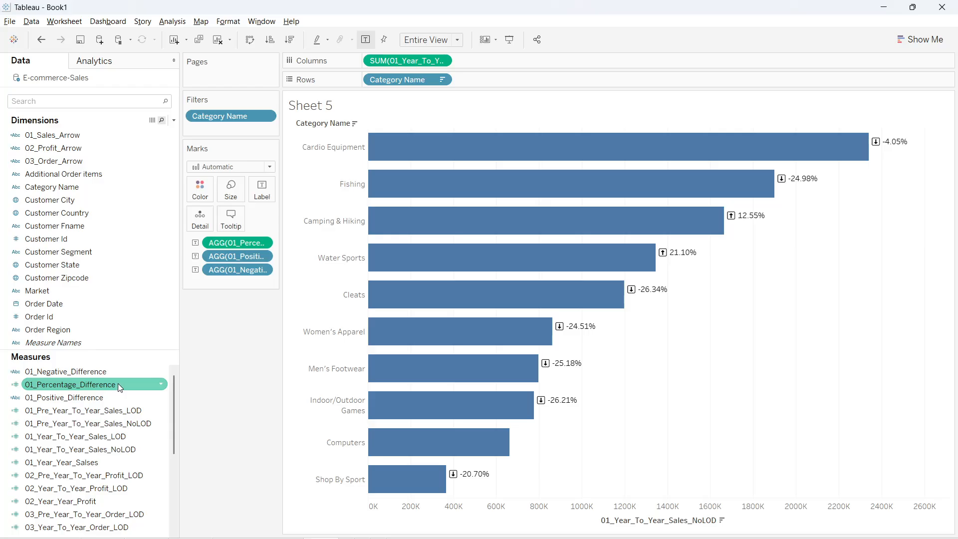
Create a new calculated field named 01_Category_Colour
{"action": "left_click", "coordinate": [175, 122]}
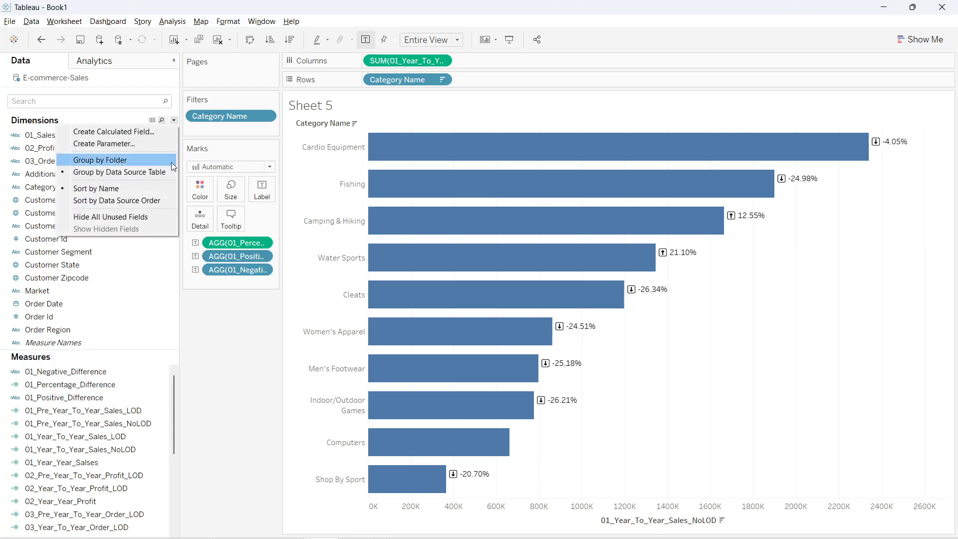
{"action": "left_click", "coordinate": [161, 131]}
{"action": "left_click", "coordinate": [120, 73]}
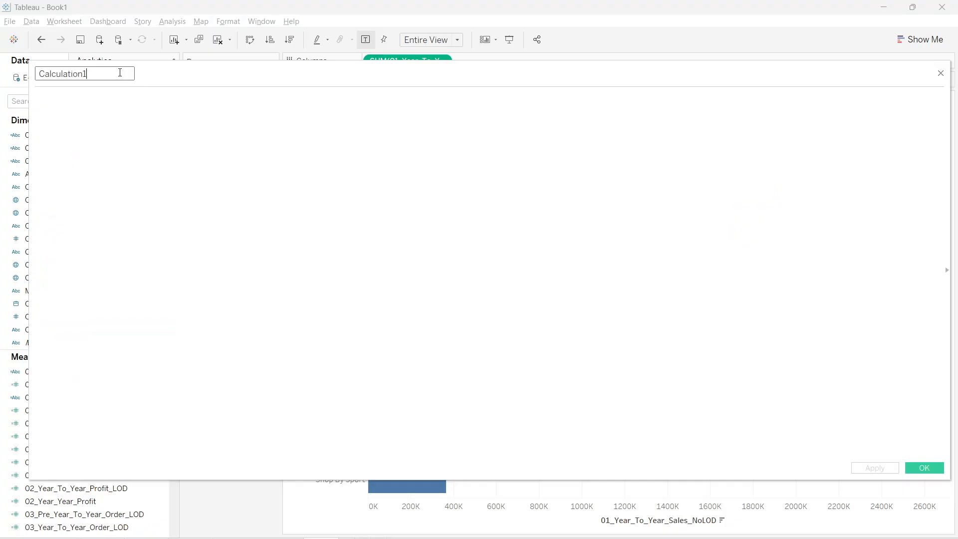
{"action": "key", "text": "ctrl+a"}
{"action": "key", "text": "BackSpace"}
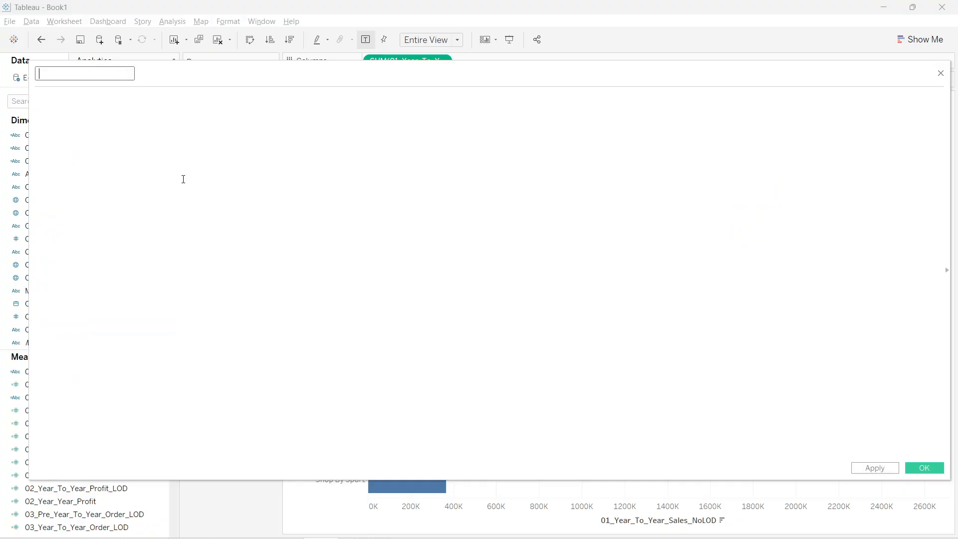
{"action": "type", "text": "01_Category_Colour"}
{"action": "left_click", "coordinate": [182, 179]}
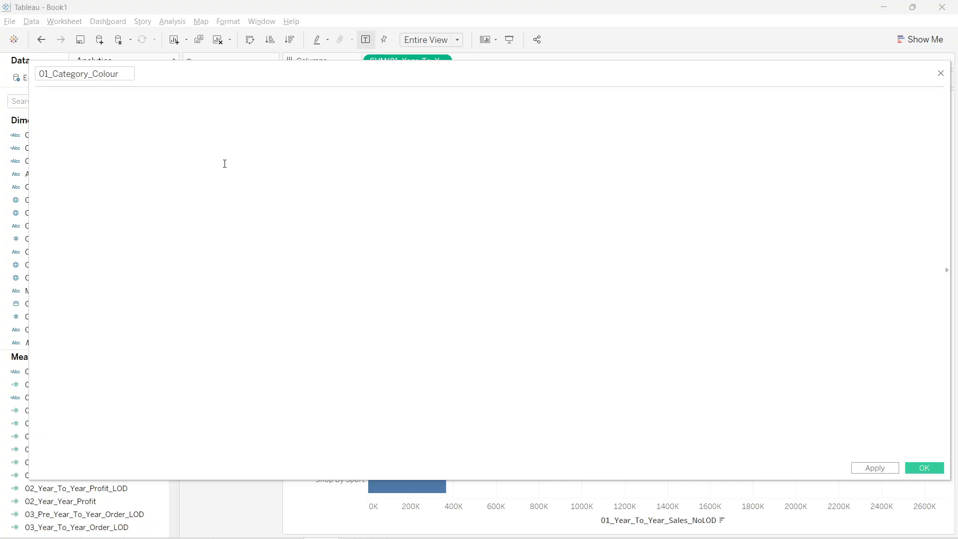
Begin the 01_Category_Colour formula with IF
{"action": "type", "text": "if"}
{"action": "key", "text": "BackSpace"}
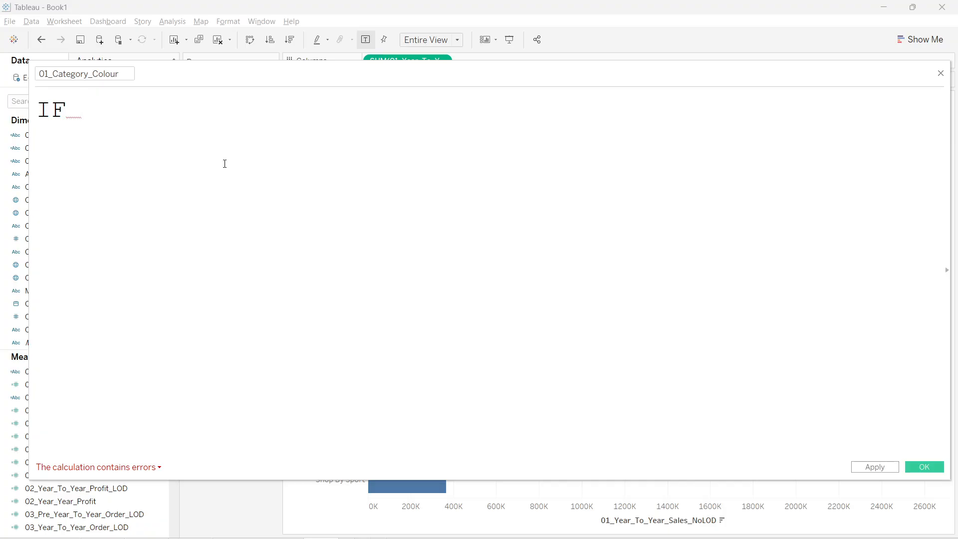
{"action": "type", "text": "p"}
{"action": "key", "text": "Down"}
{"action": "key", "text": "Down"}
{"action": "key", "text": "Down"}
{"action": "key", "text": "Down"}
{"action": "key", "text": "Down"}
{"action": "key", "text": "Down"}
{"action": "key", "text": "Down"}
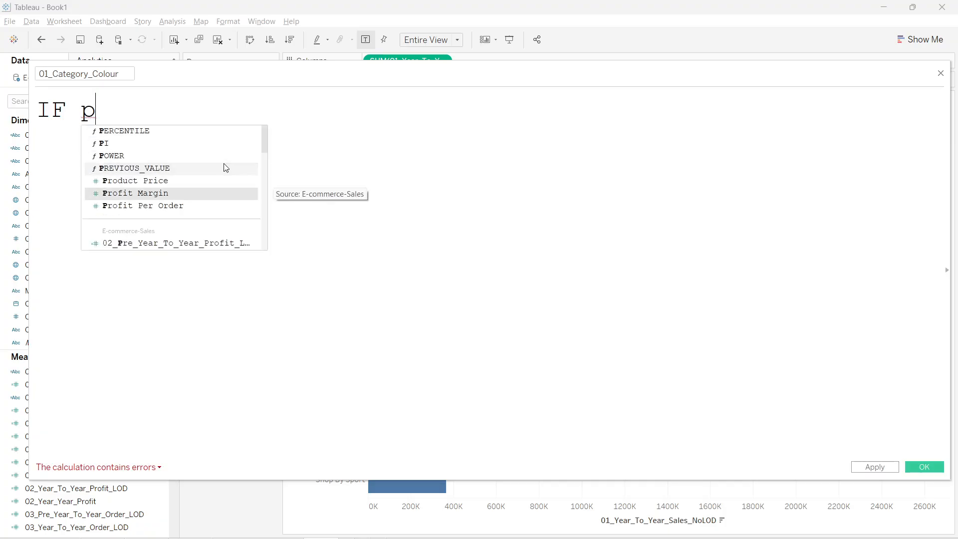
{"action": "key", "text": "BackSpace"}
Enter [01_Percentage_Difference]<0 as the first condition of the IF formula
{"action": "type", "text": "01_pe"}
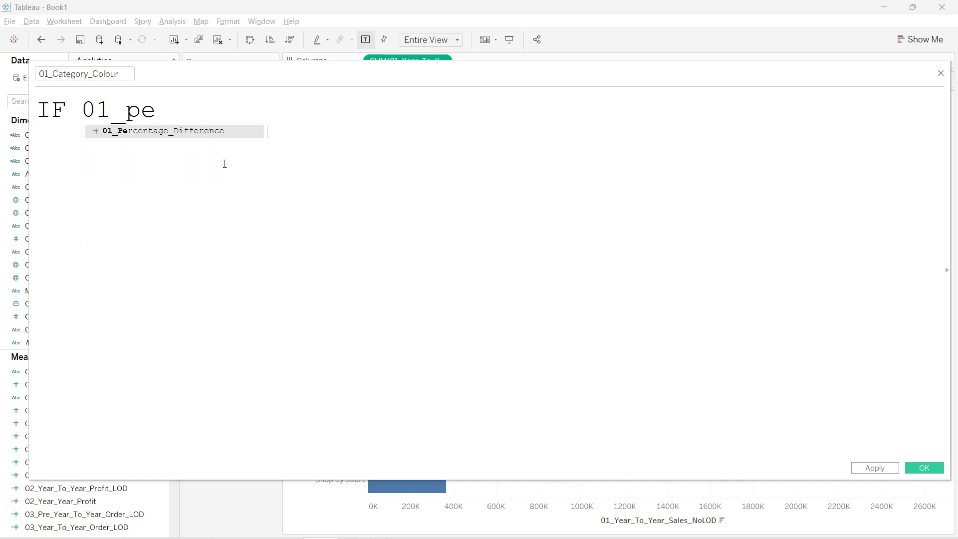
{"action": "key", "text": "Return"}
{"action": "type", "text": "<0"}
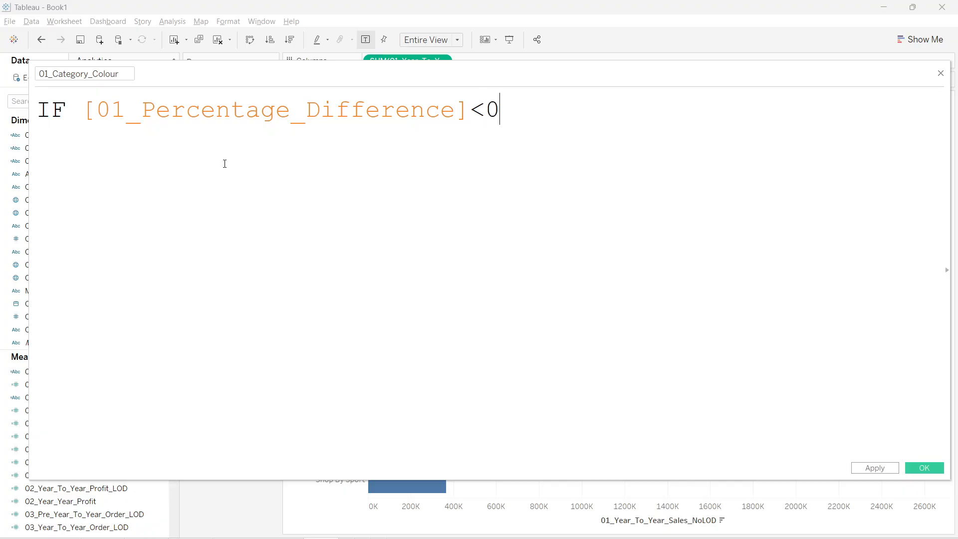
Return the text "Negative" for the first condition with a THEN clause
{"action": "type", "text": " \"Ne"}
{"action": "key", "text": "BackSpace"}
{"action": "key", "text": "BackSpace"}
{"action": "key", "text": "BackSpace"}
{"action": "key", "text": "Delete"}
{"action": "type", "text": "th"}
{"action": "key", "text": "Return"}
{"action": "type", "text": "\"Ne"}
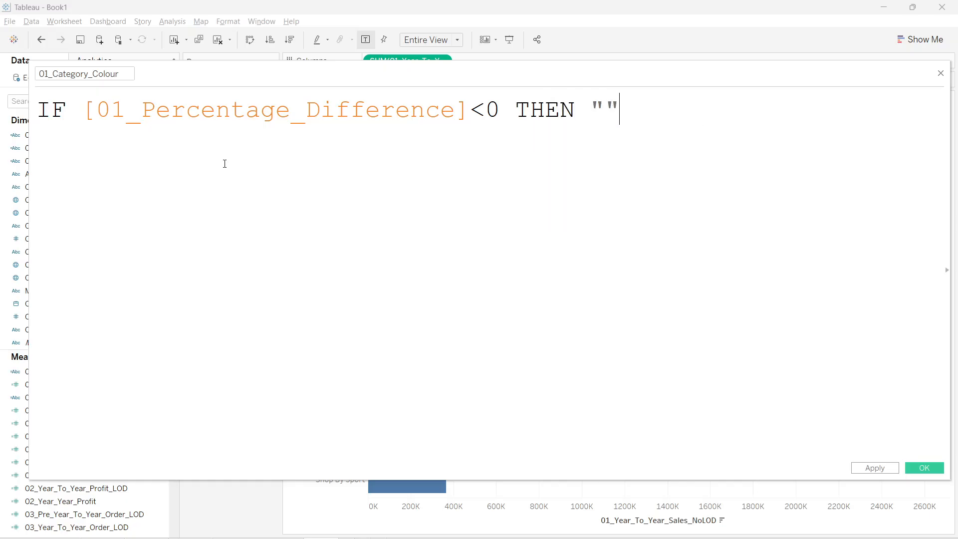
{"action": "type", "text": "gative"}
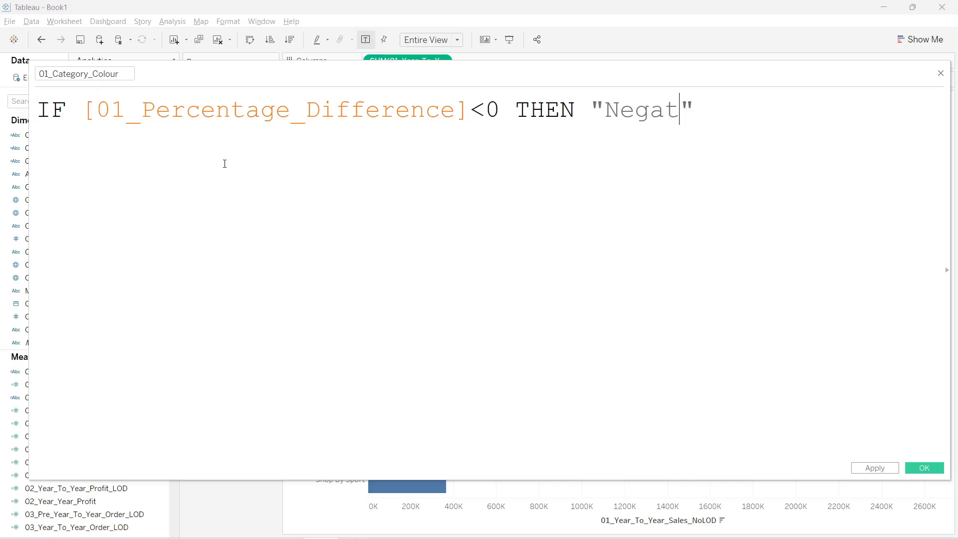
{"action": "key", "text": "BackSpace"}
{"action": "key", "text": "Right"}
Continue the formula with ELSEIF and begin a field name starting with 01_
{"action": "type", "text": "el"}
{"action": "key", "text": "Down"}
{"action": "key", "text": "Return"}
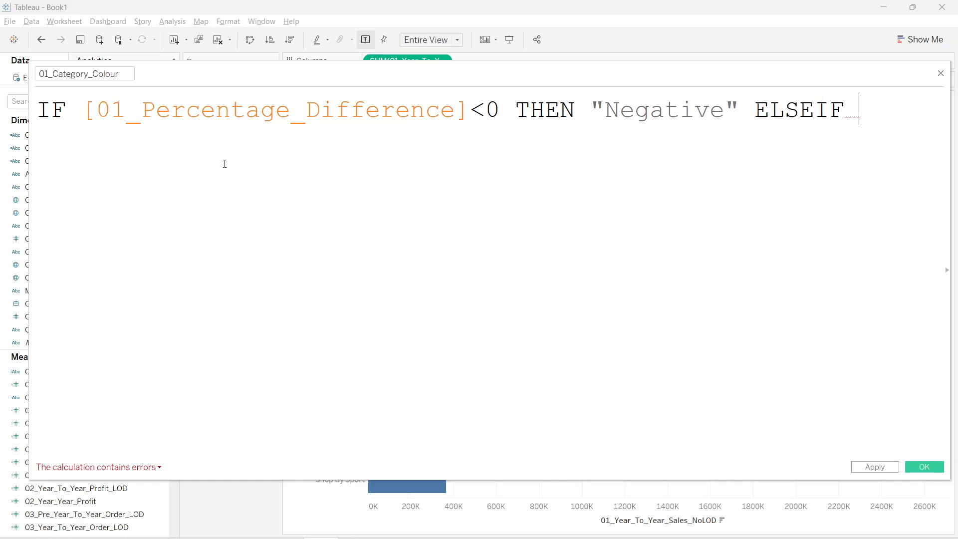
{"action": "type", "text": "01_"}
{"action": "key", "text": "Return"}
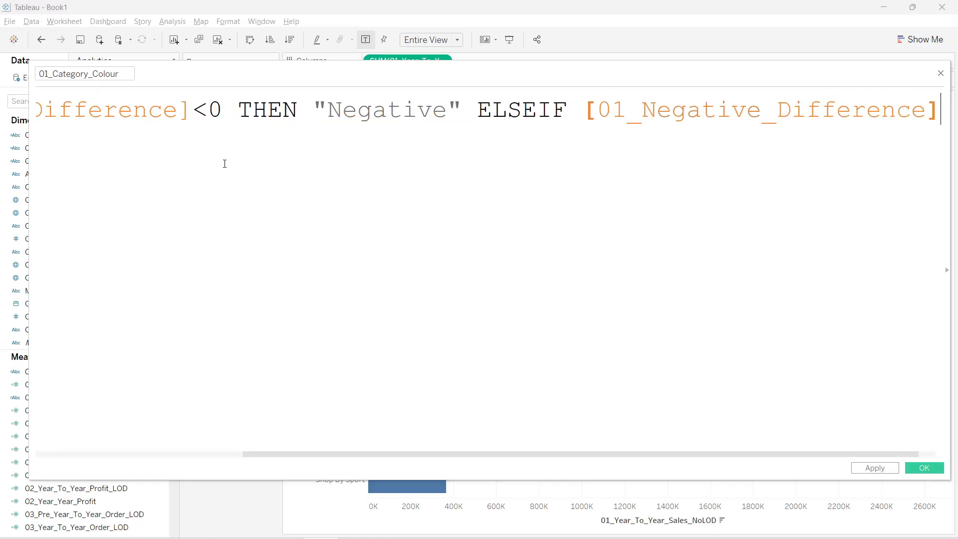
{"action": "key", "text": "BackSpace"}
{"action": "key", "text": "BackSpace"}
{"action": "key", "text": "BackSpace"}
{"action": "key", "text": "BackSpace"}
{"action": "key", "text": "BackSpace"}
{"action": "key", "text": "BackSpace"}
{"action": "key", "text": "BackSpace"}
{"action": "key", "text": "BackSpace"}
{"action": "key", "text": "BackSpace"}
{"action": "key", "text": "BackSpace"}
{"action": "key", "text": "BackSpace"}
{"action": "key", "text": "BackSpace"}
{"action": "key", "text": "BackSpace"}
{"action": "key", "text": "BackSpace"}
{"action": "key", "text": "BackSpace"}
{"action": "key", "text": "BackSpace"}
{"action": "key", "text": "BackSpace"}
{"action": "key", "text": "BackSpace"}
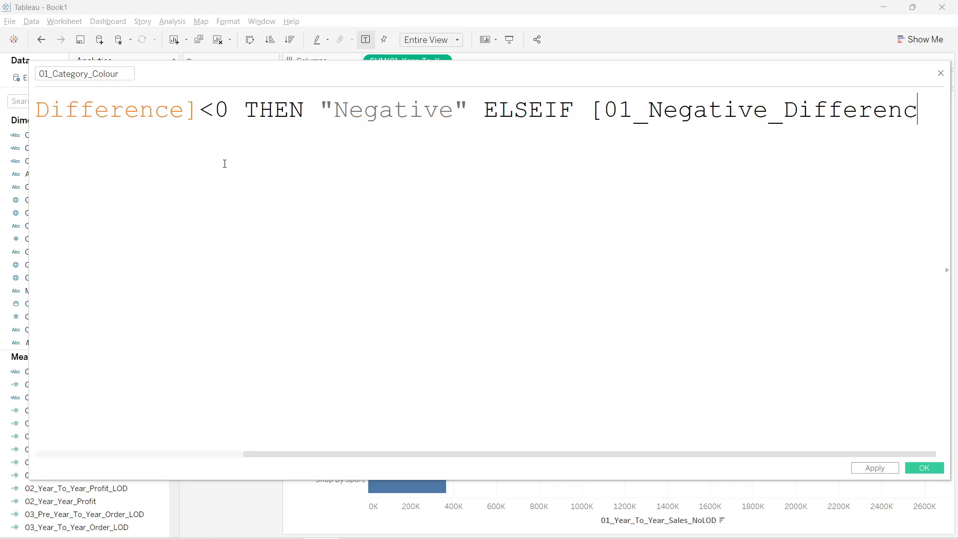
{"action": "key", "text": "BackSpace"}
{"action": "key", "text": "BackSpace"}
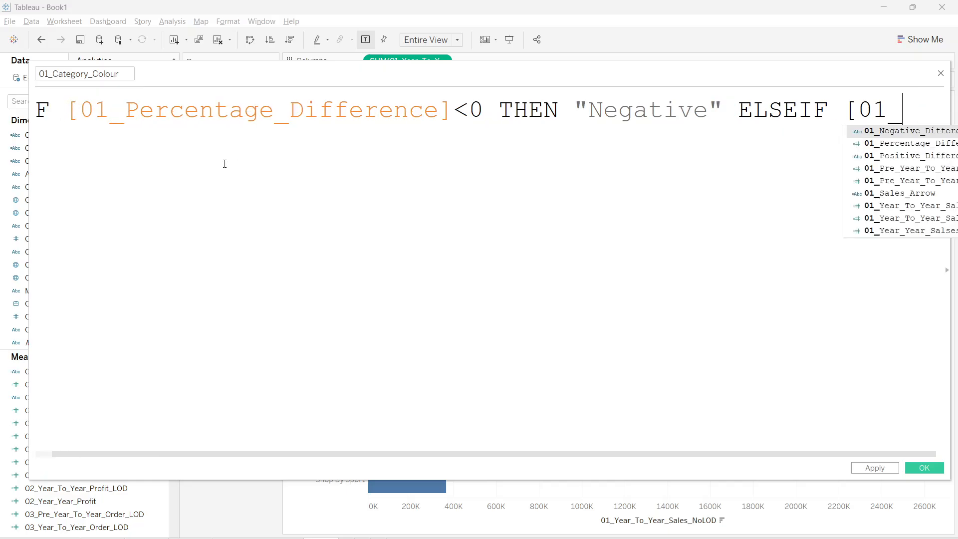
Complete the ELSEIF branch as [01_Percentage_Difference]>0 THEN "Positive"
{"action": "type", "text": "p"}
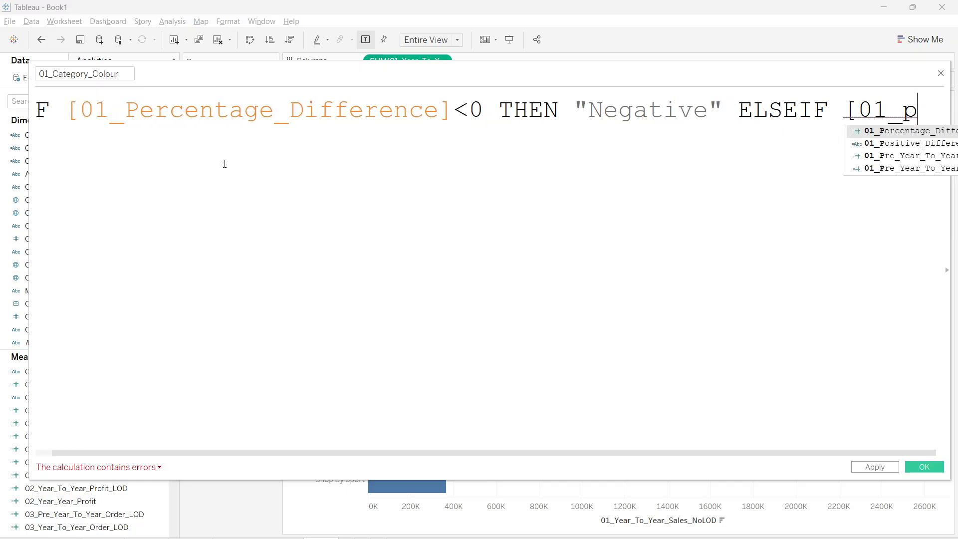
{"action": "key", "text": "Return"}
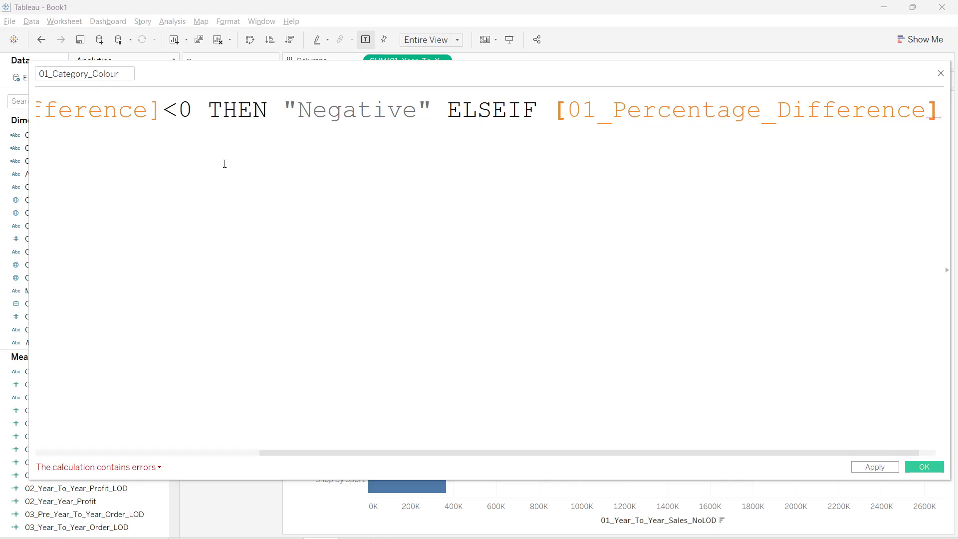
{"action": "type", "text": ">0 "}
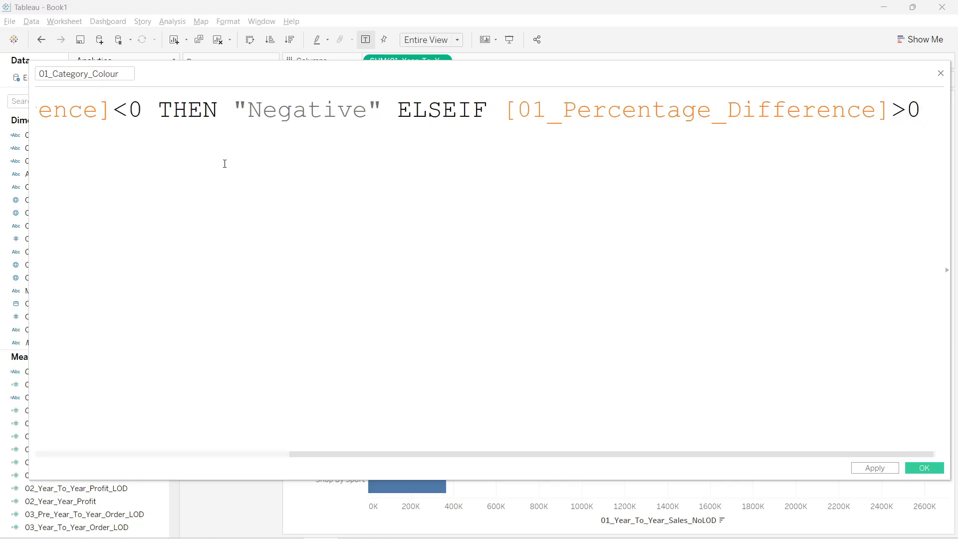
{"action": "type", "text": "th"}
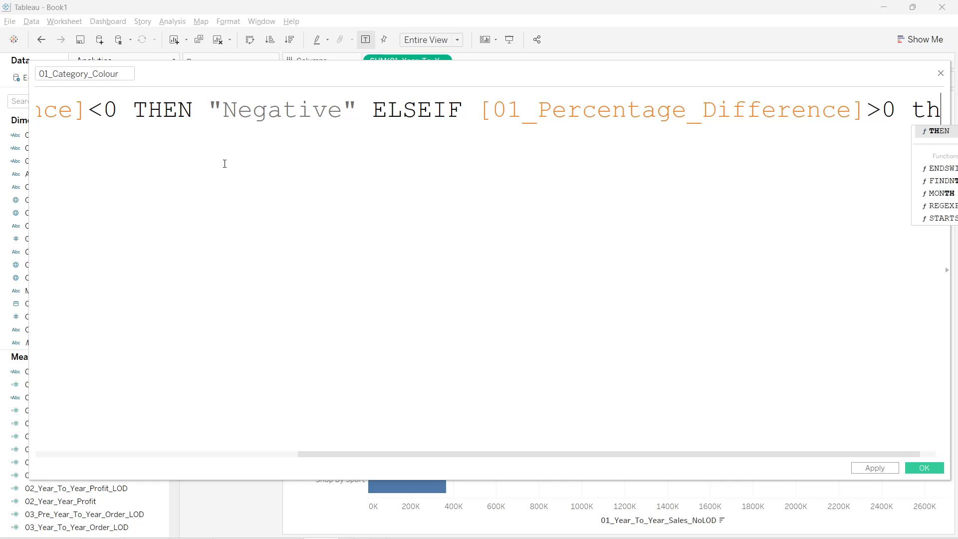
{"action": "key", "text": "Return"}
{"action": "type", "text": "\"\""}
{"action": "key", "text": "Left"}
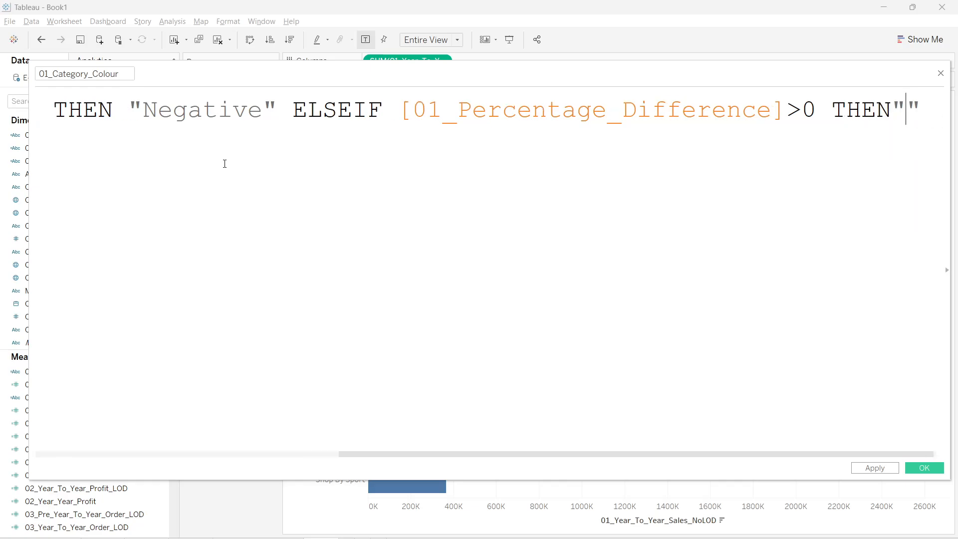
{"action": "key", "text": "Left"}
{"action": "key", "text": "Right"}
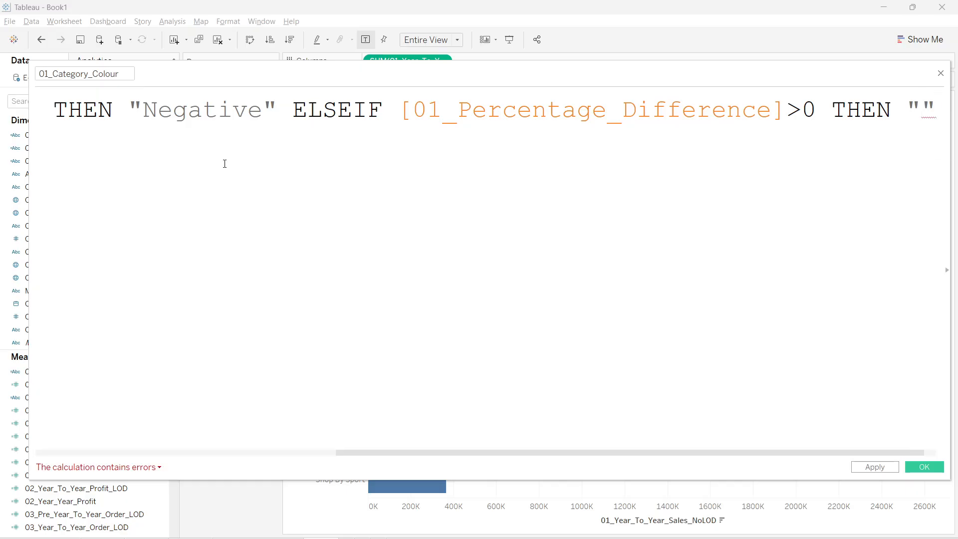
{"action": "type", "text": "Positive"}
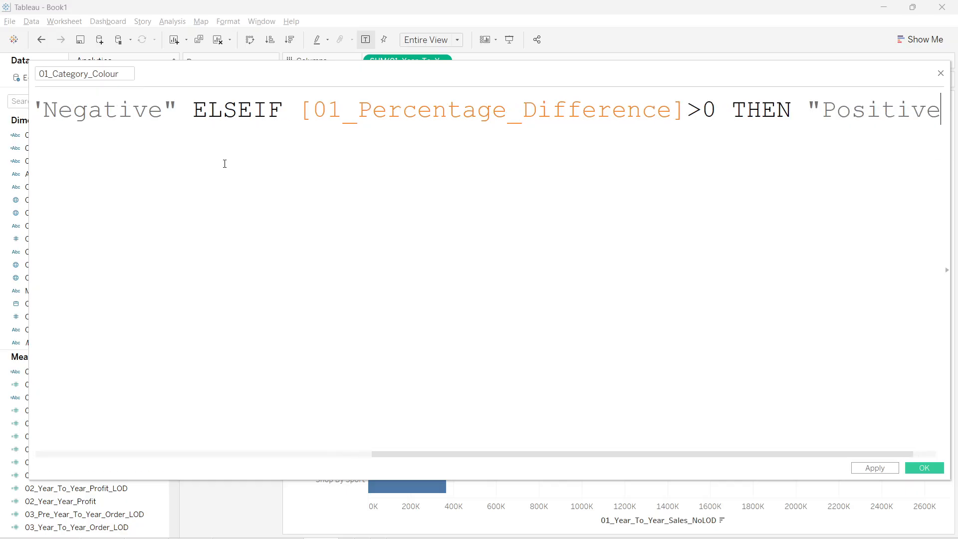
{"action": "key", "text": "Right"}
Finish the formula with ELSE "Breakdown" END, then apply and save the calculated field
{"action": "type", "text": "el"}
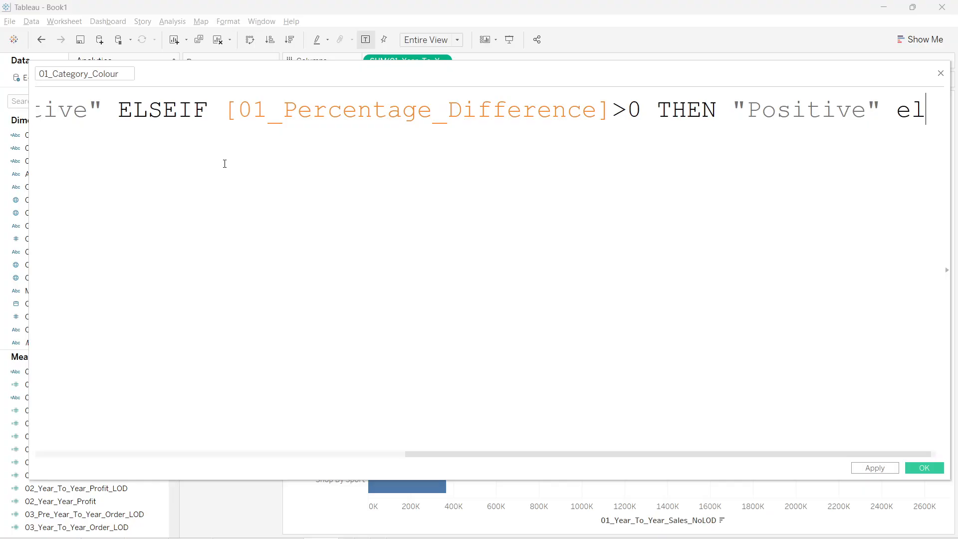
{"action": "key", "text": "BackSpace"}
{"action": "key", "text": "Return"}
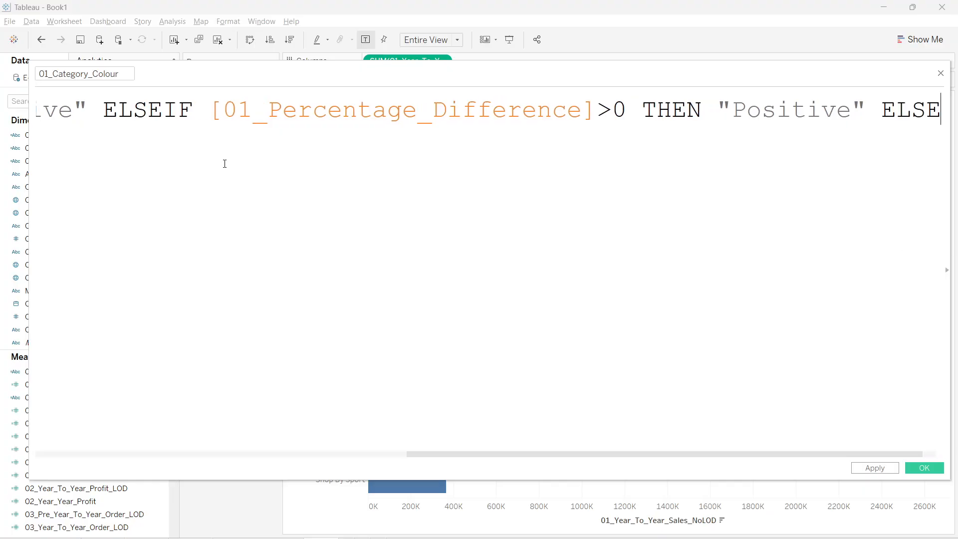
{"action": "type", "text": "\""}
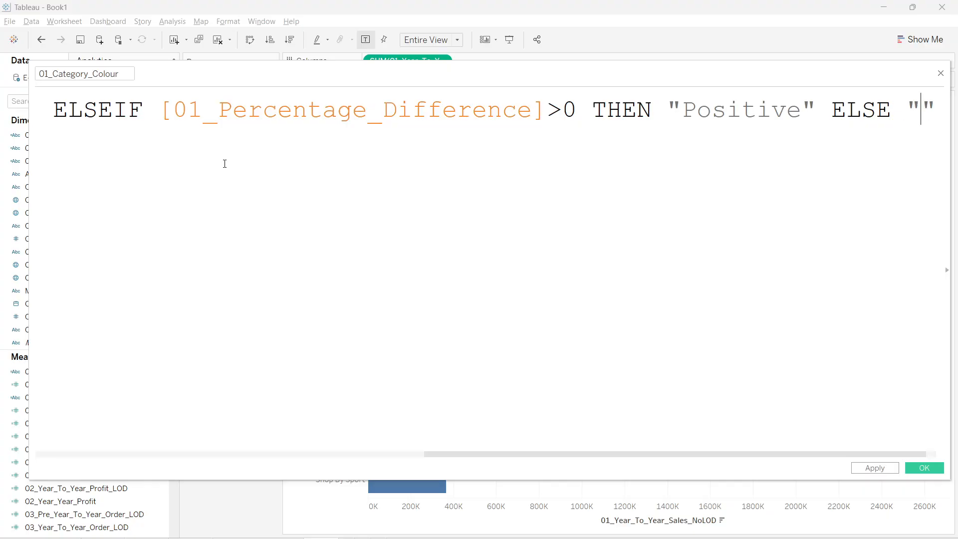
{"action": "type", "text": "Brea"}
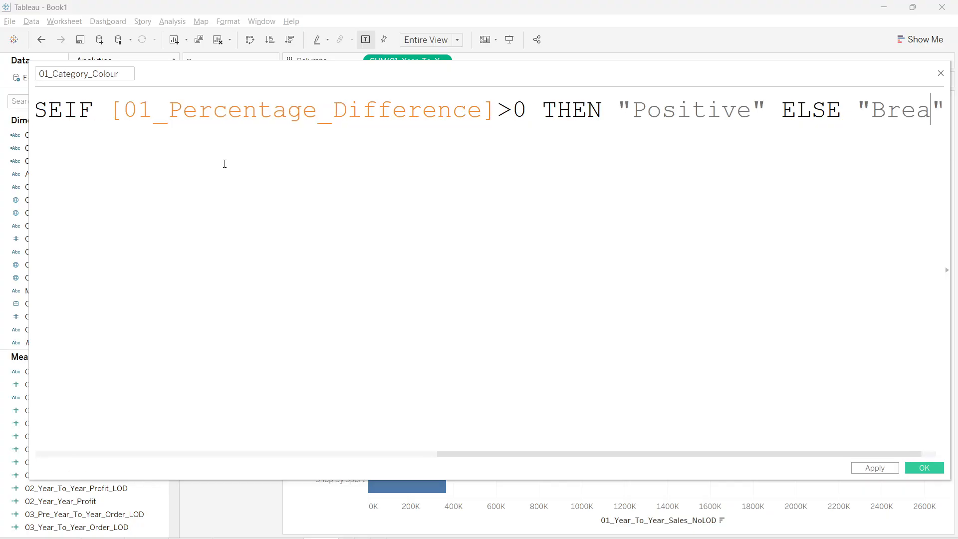
{"action": "type", "text": "kldown"}
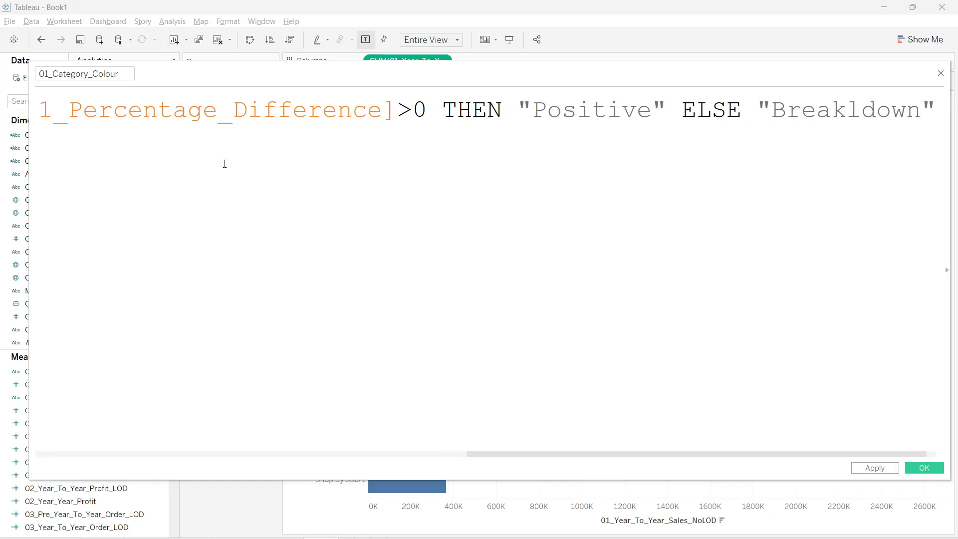
{"action": "key", "text": "BackSpace"}
{"action": "key", "text": "BackSpace"}
{"action": "key", "text": "BackSpace"}
{"action": "key", "text": "BackSpace"}
{"action": "key", "text": "BackSpace"}
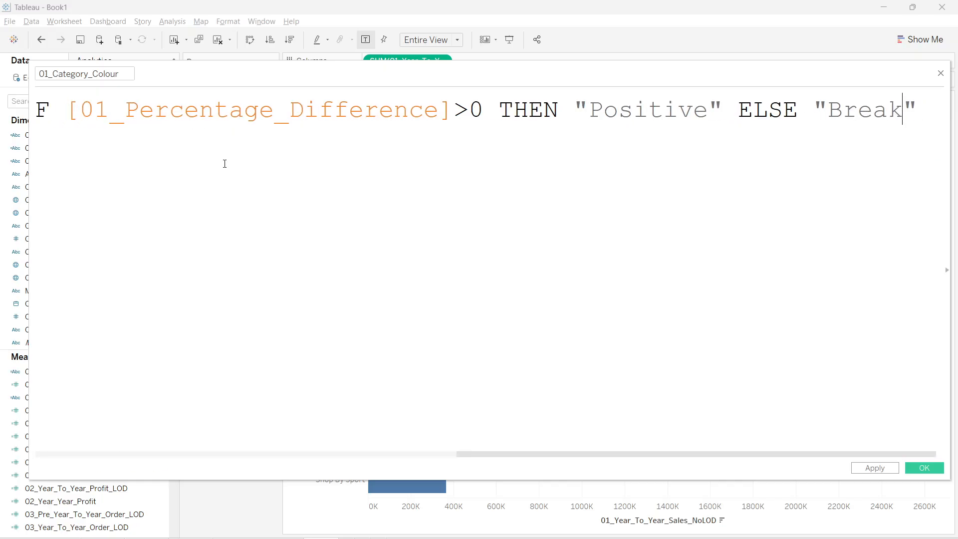
{"action": "type", "text": "down\""}
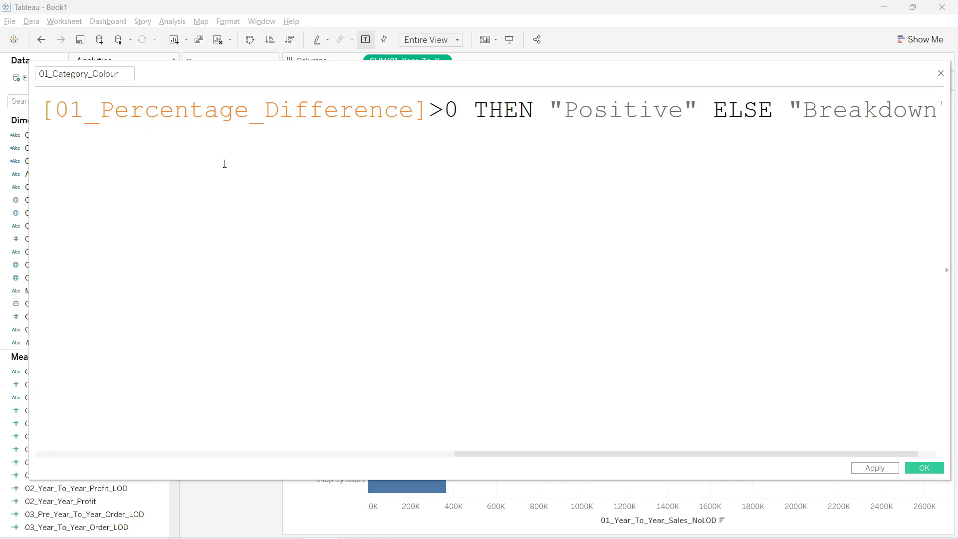
{"action": "type", "text": " en"}
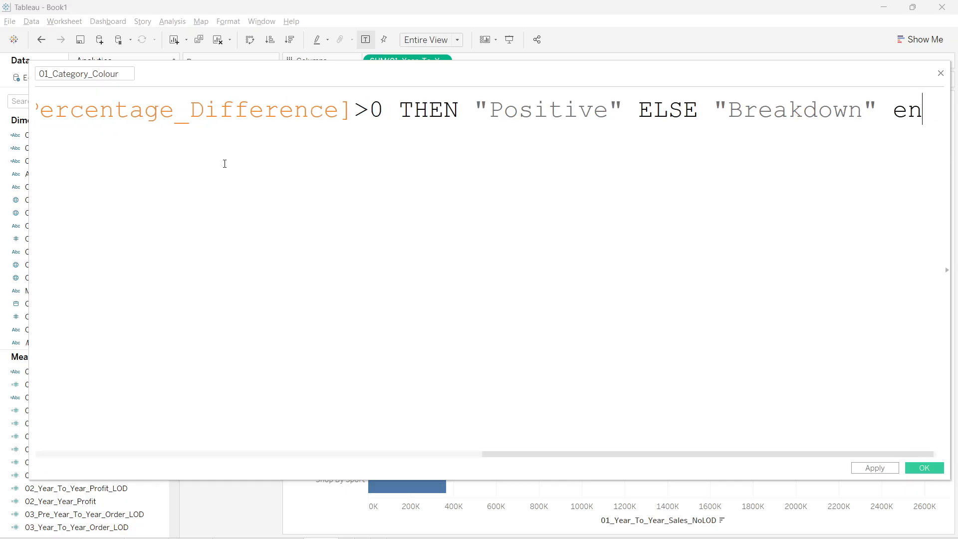
{"action": "type", "text": "d"}
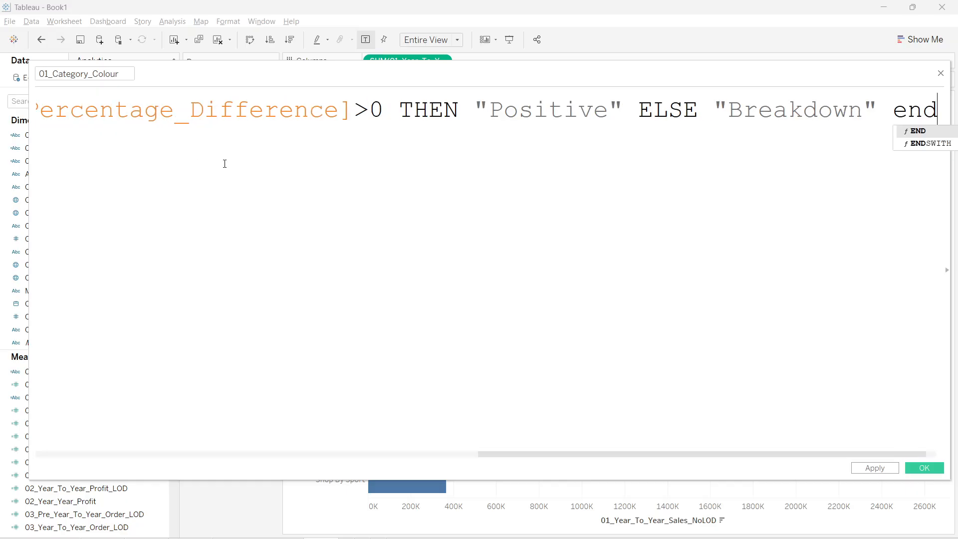
{"action": "key", "text": "Return"}
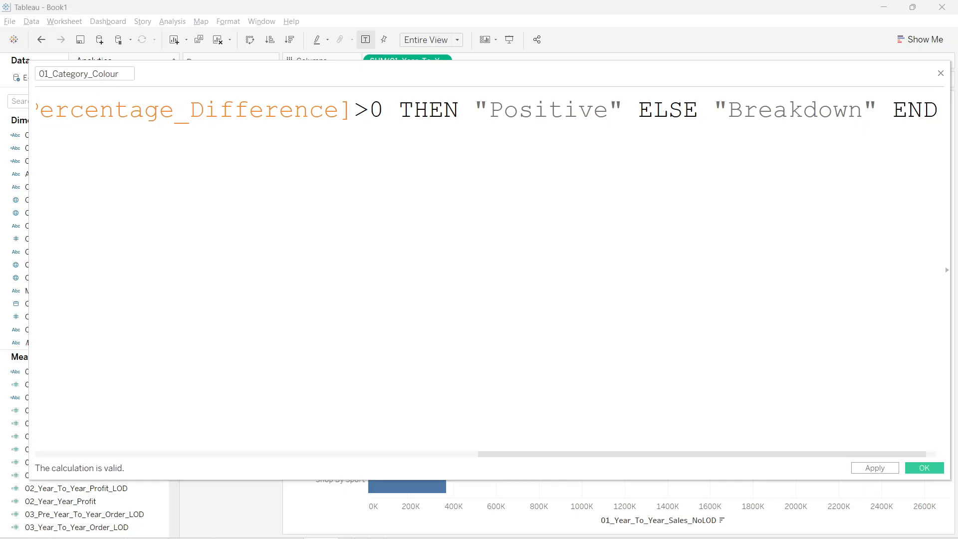
{"action": "left_click", "coordinate": [874, 468]}
{"action": "left_click", "coordinate": [918, 466]}
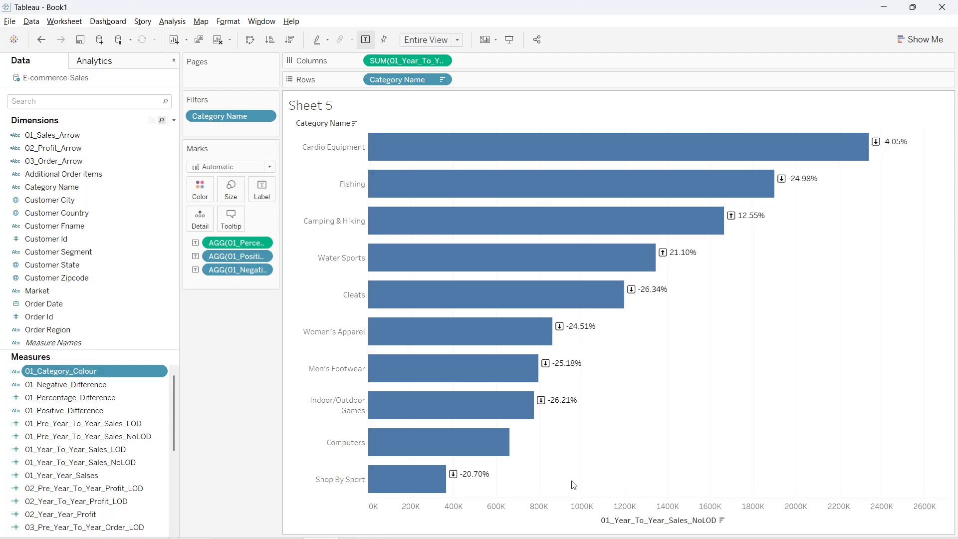
Colour the bars by 01_Category_Colour and choose the Traffic Light palette for editing its colours
{"action": "left_click_drag", "start_coordinate": [61, 374], "coordinate": [198, 196]}
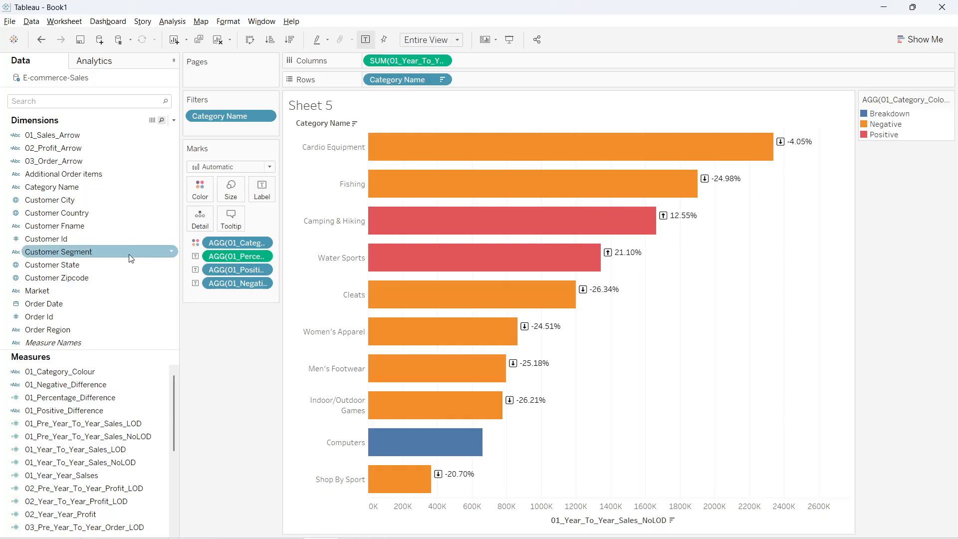
{"action": "left_click", "coordinate": [205, 194]}
{"action": "left_click", "coordinate": [232, 227]}
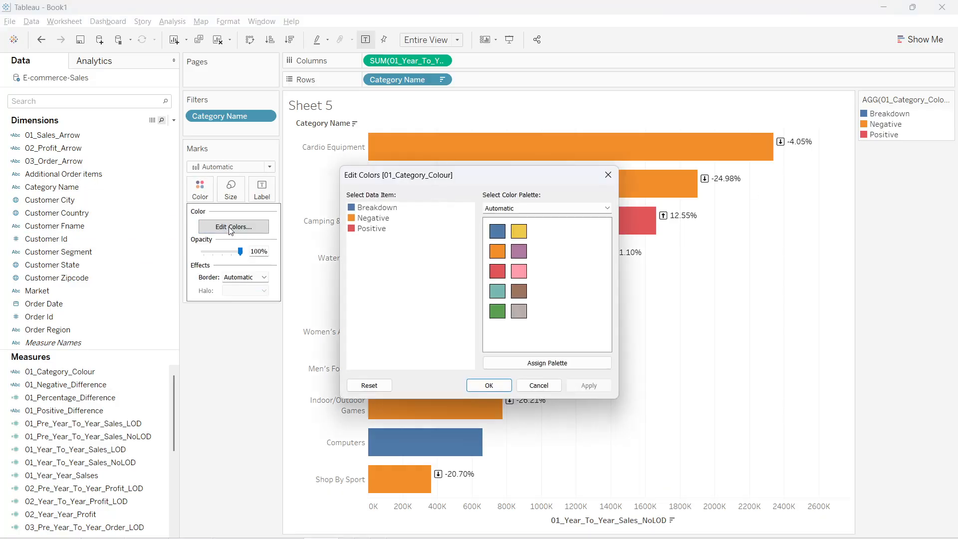
{"action": "left_click", "coordinate": [522, 210]}
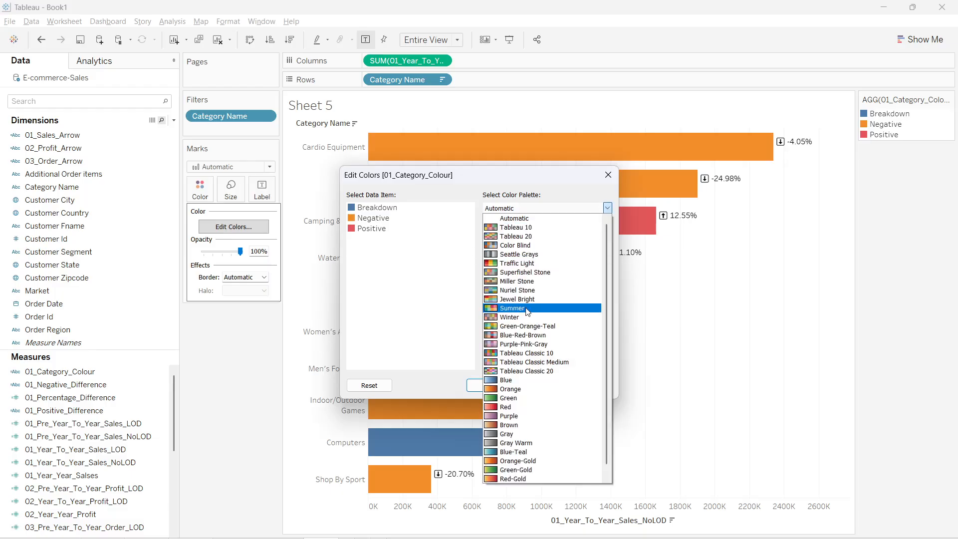
{"action": "left_click", "coordinate": [534, 262]}
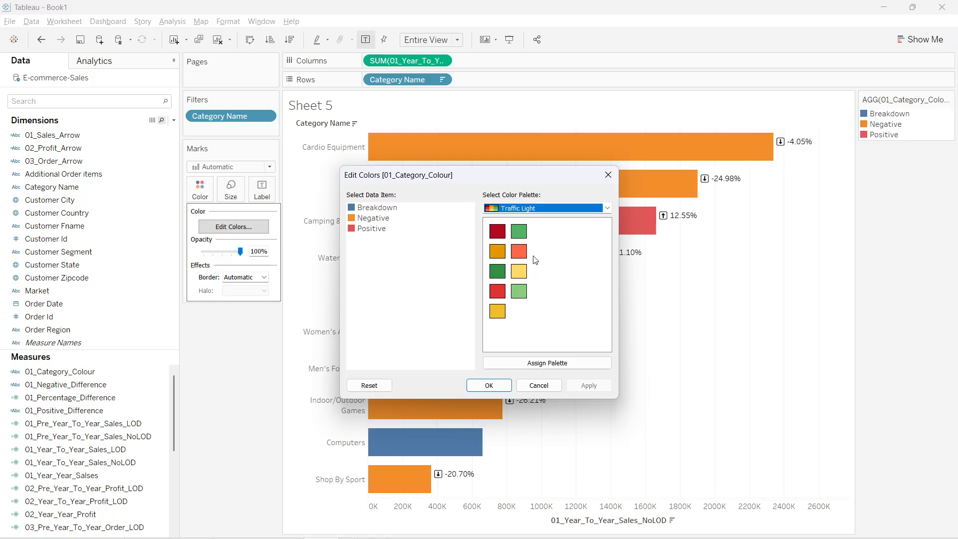
Assign light yellow to Breakdown, dark red to Negative and green to Positive, and apply the colours to the bars
{"action": "left_click", "coordinate": [381, 210]}
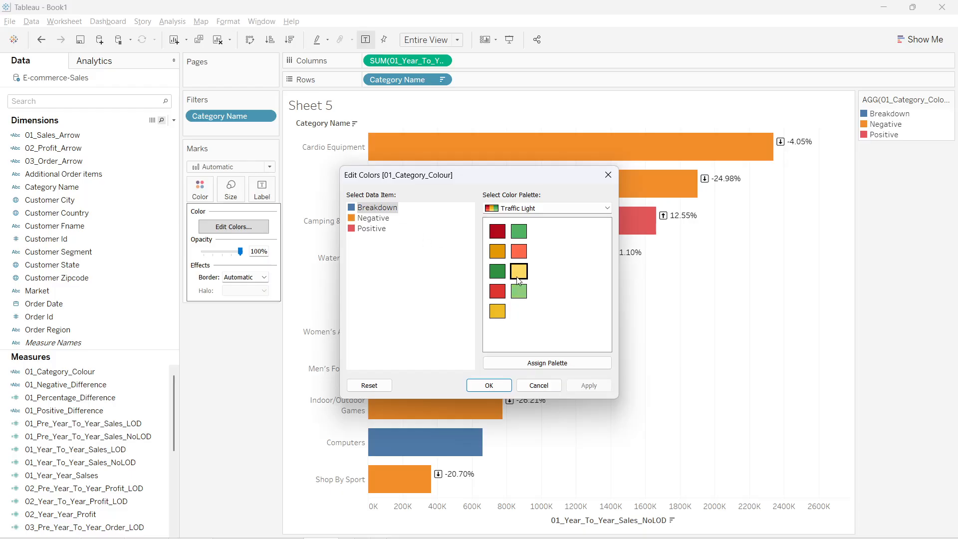
{"action": "left_click", "coordinate": [519, 271]}
{"action": "left_click", "coordinate": [373, 218]}
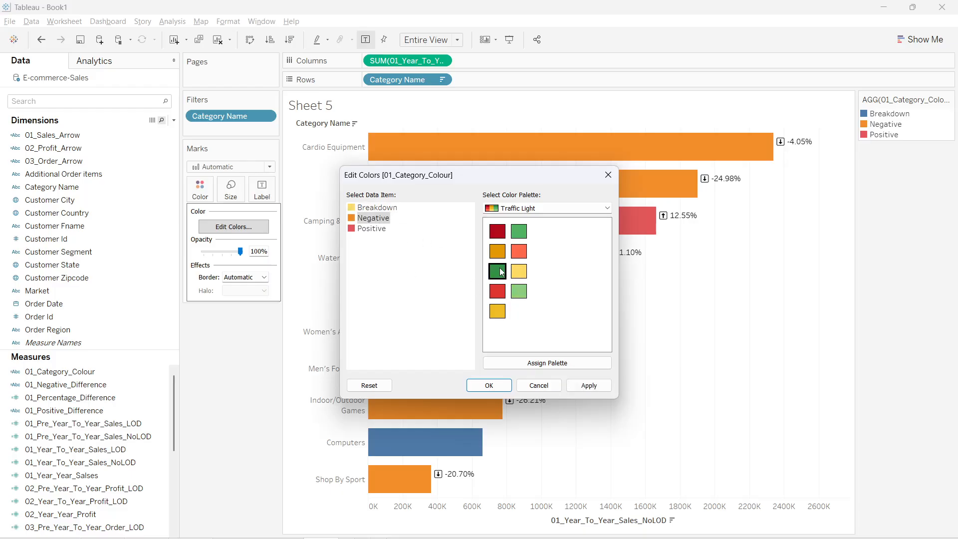
{"action": "left_click", "coordinate": [497, 231]}
{"action": "left_click", "coordinate": [380, 229]}
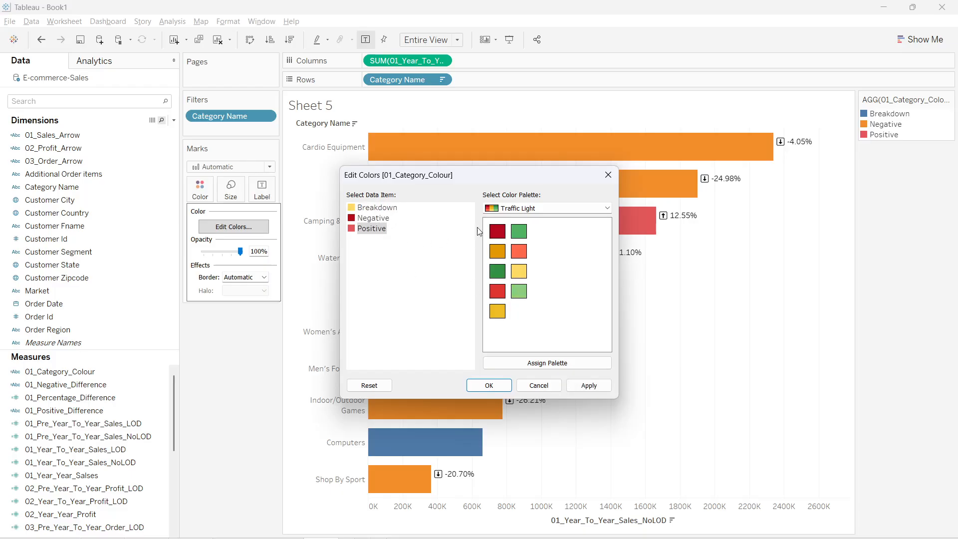
{"action": "left_click", "coordinate": [520, 231]}
{"action": "left_click", "coordinate": [589, 385]}
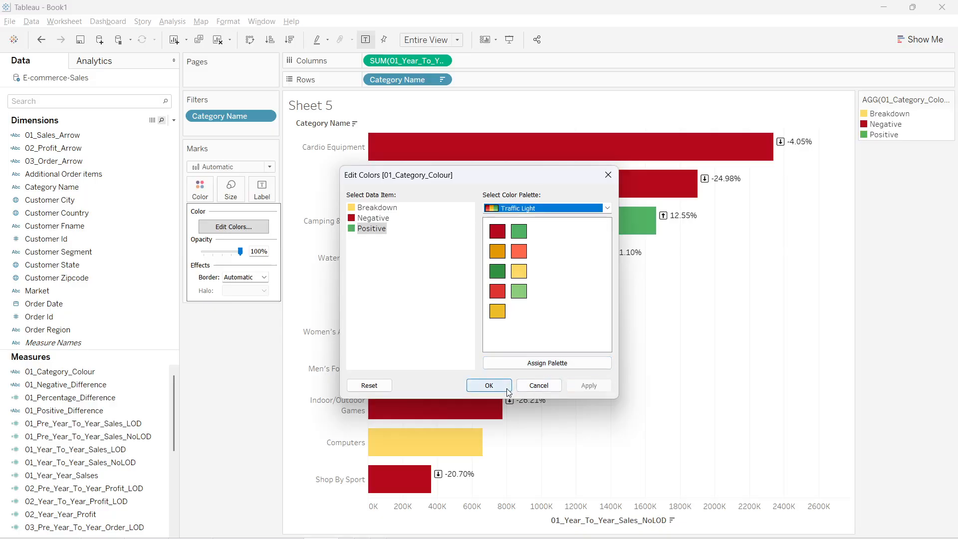
{"action": "left_click", "coordinate": [489, 385]}
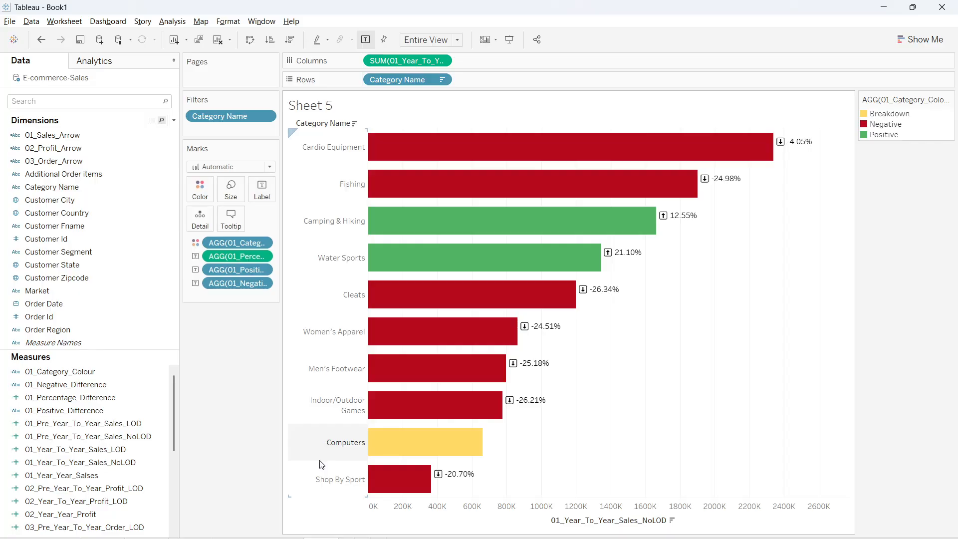
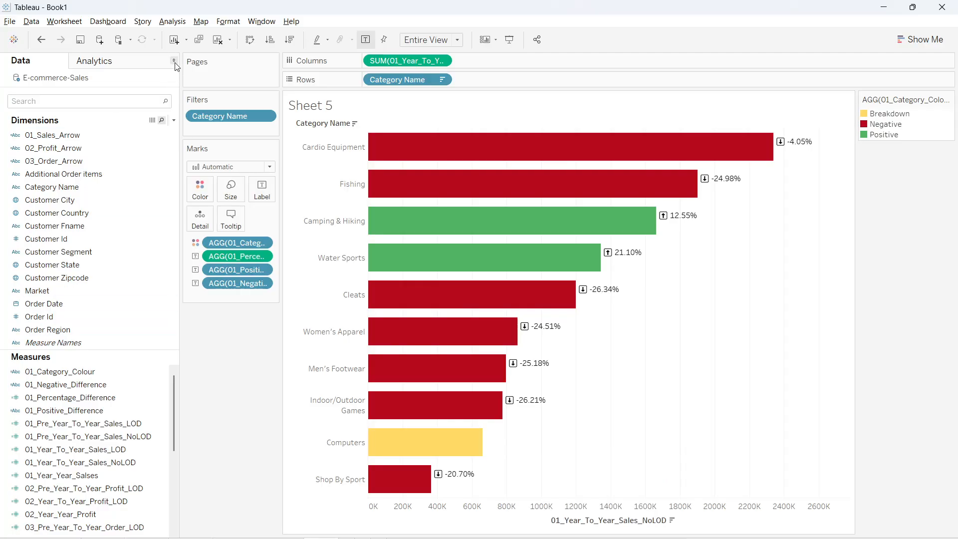
Create a new calculated field named 01_Breakup
{"action": "left_click", "coordinate": [174, 121]}
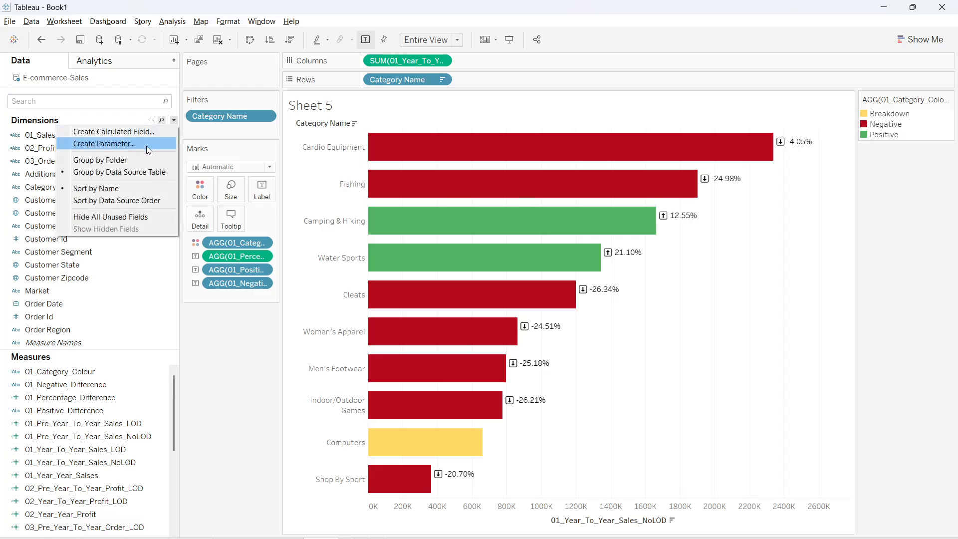
{"action": "left_click", "coordinate": [150, 132]}
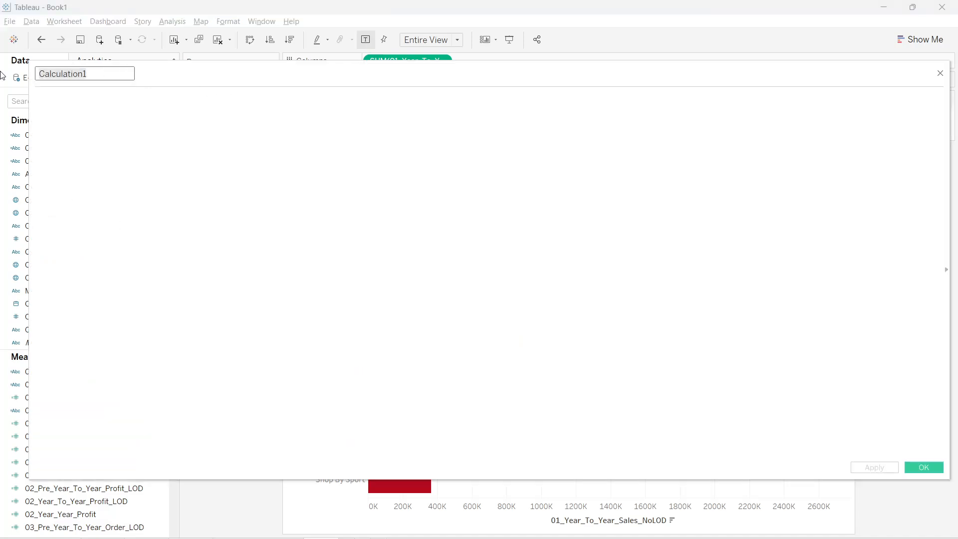
{"action": "key", "text": "BackSpace"}
{"action": "type", "text": "01_"}
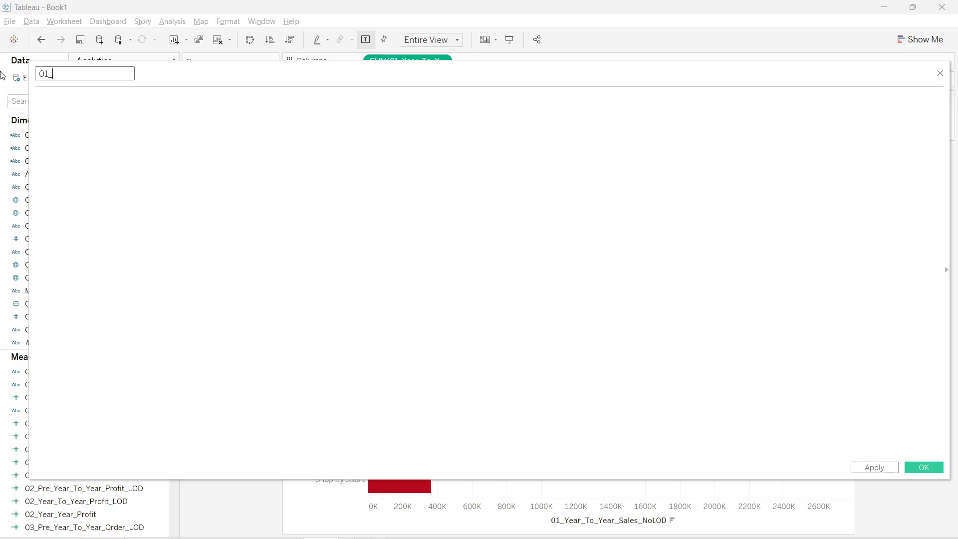
{"action": "type", "text": "break"}
{"action": "type", "text": "down"}
{"action": "key", "text": "BackSpace"}
{"action": "key", "text": "BackSpace"}
{"action": "key", "text": "BackSpace"}
{"action": "key", "text": "BackSpace"}
{"action": "key", "text": "BackSpace"}
{"action": "key", "text": "BackSpace"}
{"action": "key", "text": "BackSpace"}
{"action": "key", "text": "BackSpace"}
{"action": "key", "text": "BackSpace"}
{"action": "type", "text": "Breakup"}
Begin the formula with the condition IF [01_Category_Colour]="Breakdown"
{"action": "left_click", "coordinate": [148, 105]}
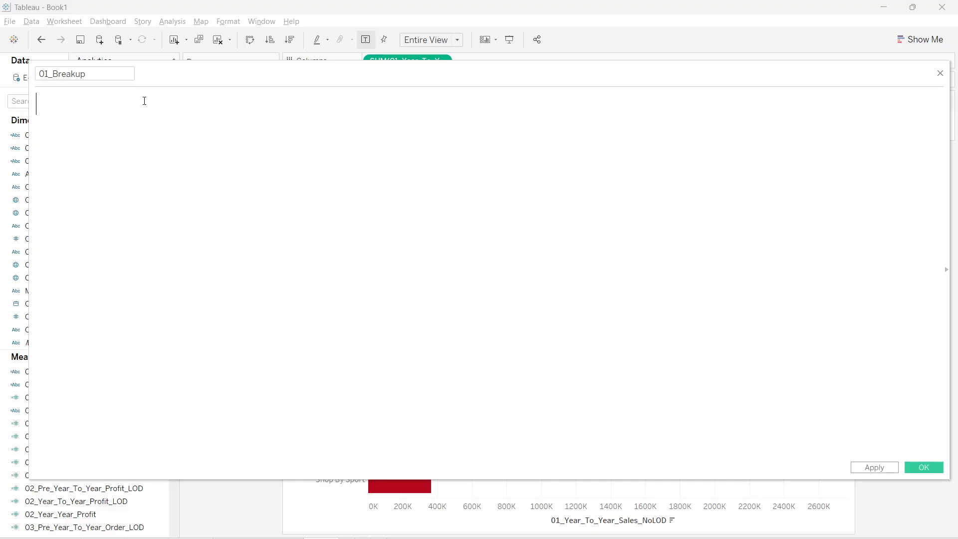
{"action": "type", "text": "IF"}
{"action": "key", "text": "BackSpace"}
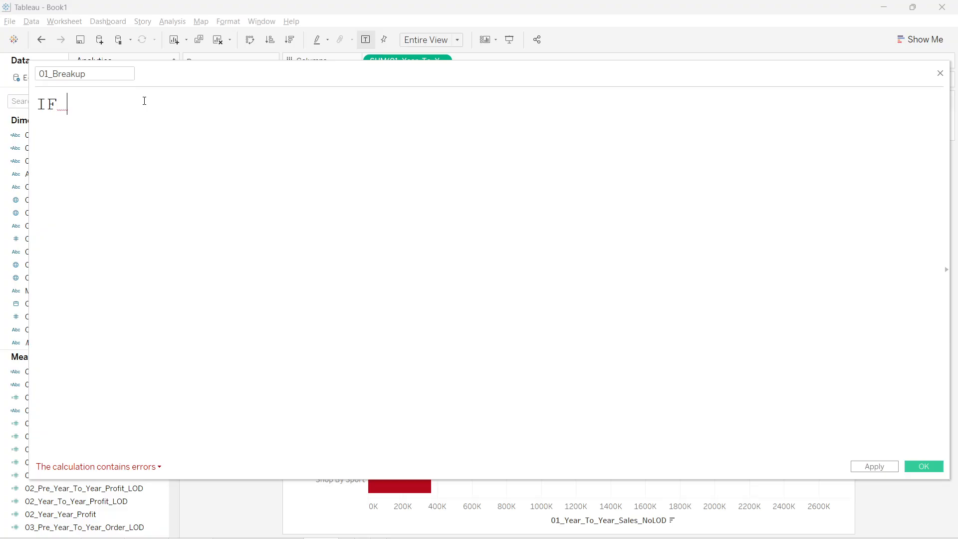
{"action": "type", "text": "01_"}
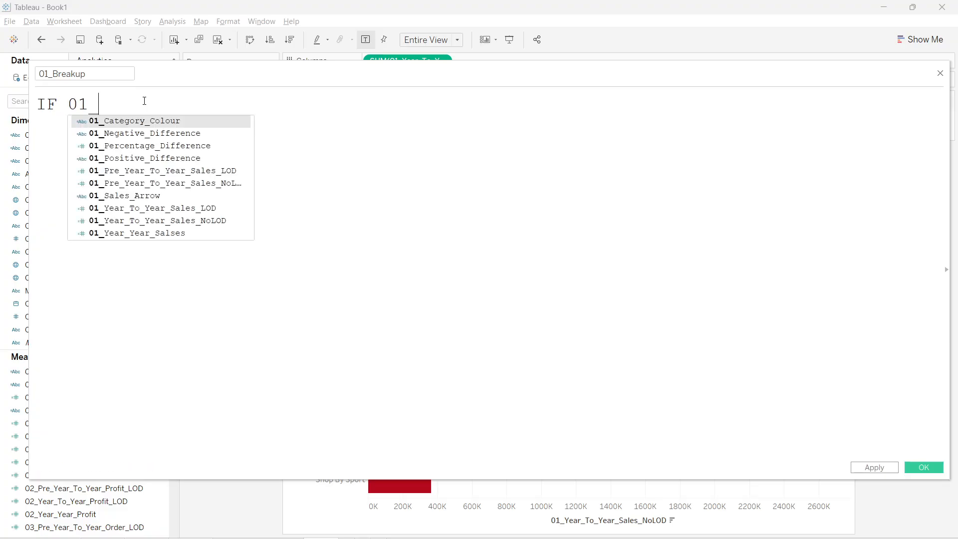
{"action": "key", "text": "Return"}
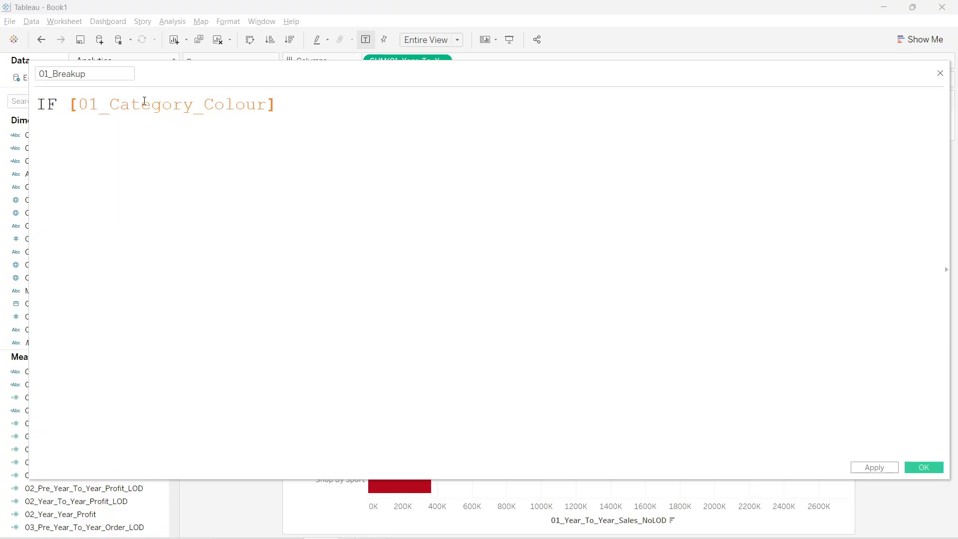
{"action": "type", "text": "=\""}
{"action": "key", "text": "alt+Tab"}
{"action": "key", "text": "alt+Tab"}
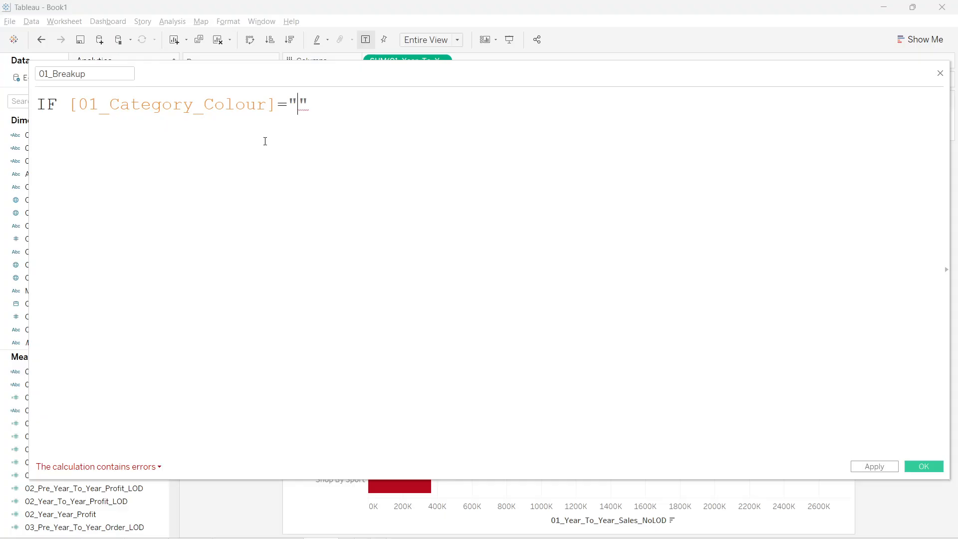
{"action": "left_click_drag", "start_coordinate": [366, 93], "coordinate": [409, 186]}
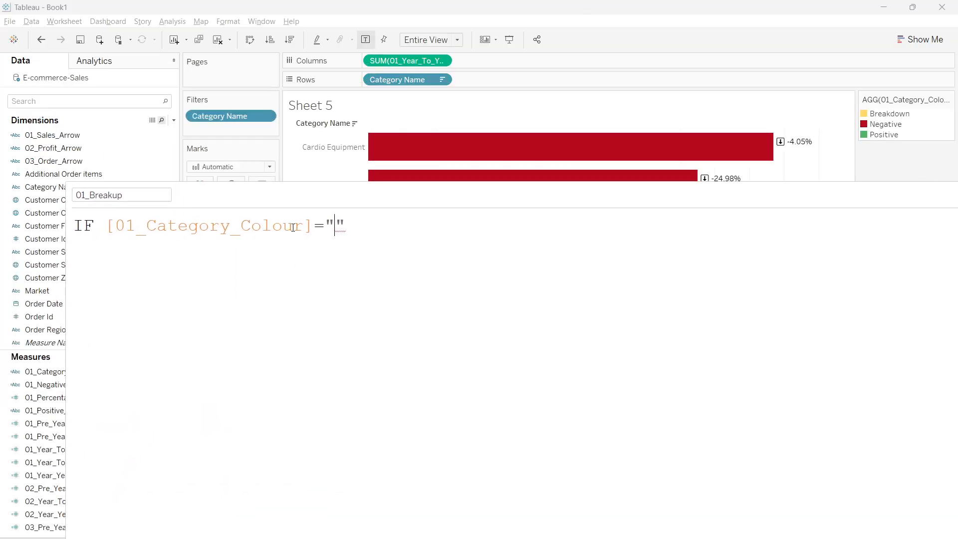
{"action": "type", "text": "b"}
{"action": "key", "text": "BackSpace"}
{"action": "type", "text": "Breakdown"}
{"action": "key", "text": "Right"}
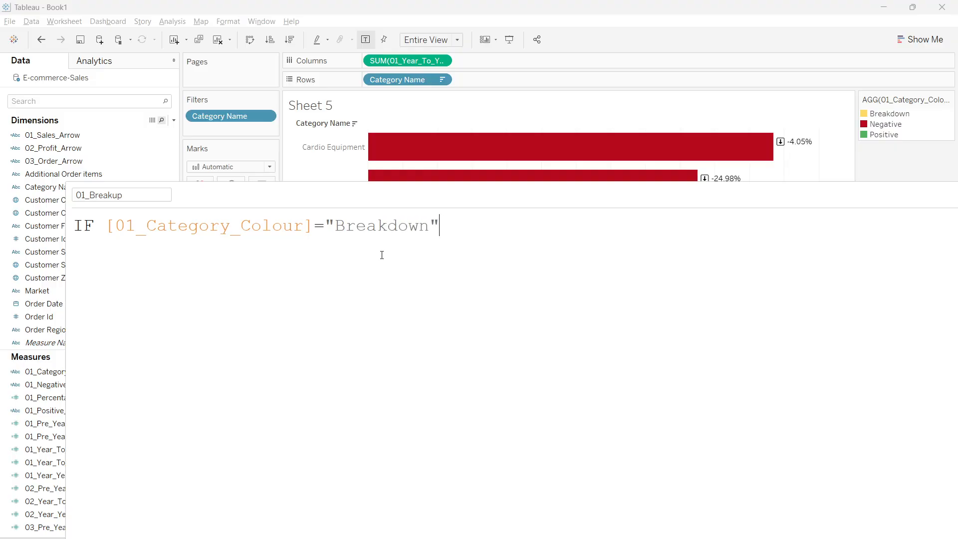
Complete the formula with THEN "NA" END and save the calculated field
{"action": "type", "text": "the"}
{"action": "key", "text": "Return"}
{"action": "type", "text": "\"Np\""}
{"action": "key", "text": "Left"}
{"action": "type", "text": "Np"}
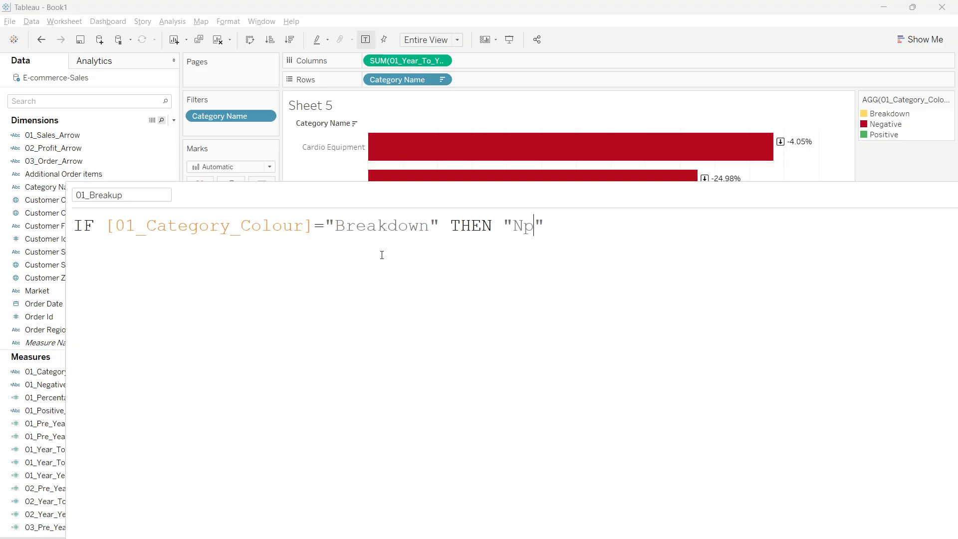
{"action": "key", "text": "BackSpace"}
{"action": "key", "text": "BackSpace"}
{"action": "type", "text": "E"}
{"action": "type", "text": "wo"}
{"action": "key", "text": "BackSpace"}
{"action": "key", "text": "BackSpace"}
{"action": "key", "text": "BackSpace"}
{"action": "type", "text": "E"}
{"action": "type", "text": "qual"}
{"action": "key", "text": "BackSpace"}
{"action": "key", "text": "BackSpace"}
{"action": "key", "text": "BackSpace"}
{"action": "key", "text": "BackSpace"}
{"action": "key", "text": "BackSpace"}
{"action": "type", "text": "NA"}
{"action": "key", "text": "Right"}
{"action": "type", "text": "En"}
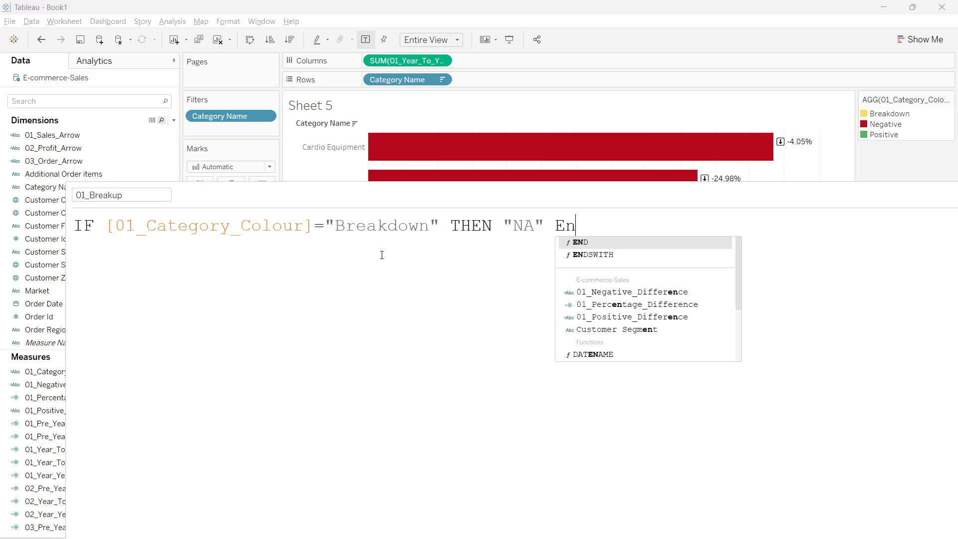
{"action": "key", "text": "Return"}
{"action": "left_click_drag", "start_coordinate": [404, 199], "coordinate": [366, 81]}
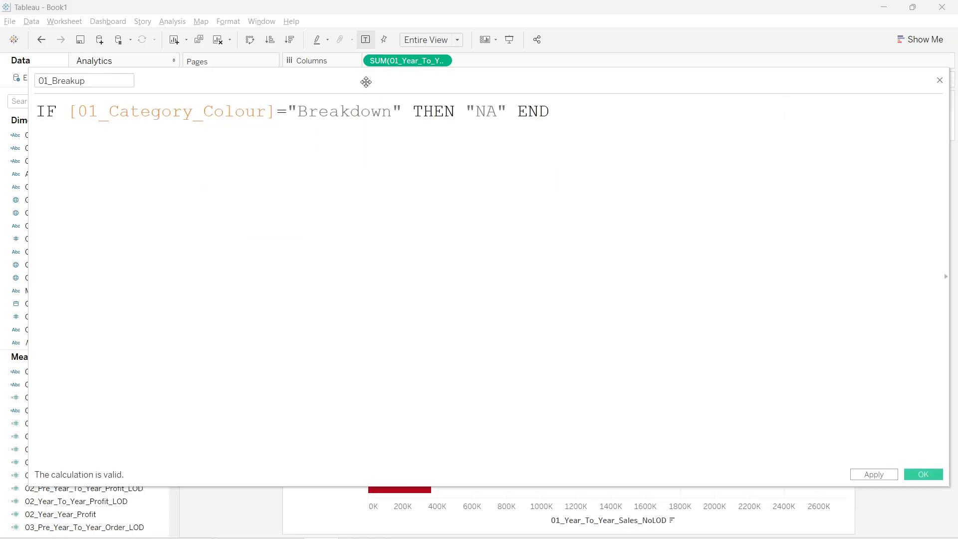
{"action": "left_click", "coordinate": [925, 476]}
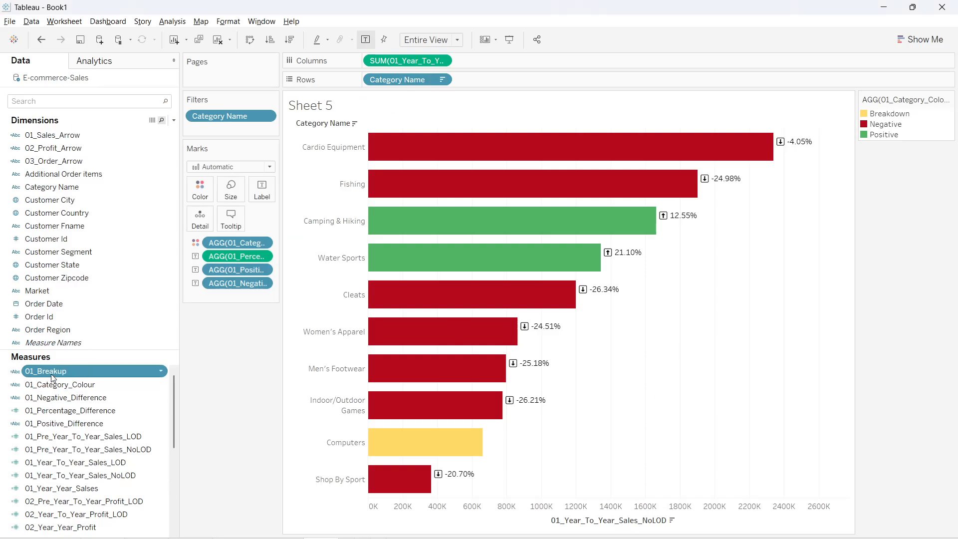
Add 01_Breakup to the labels of the category bars
{"action": "left_click_drag", "start_coordinate": [51, 373], "coordinate": [259, 196]}
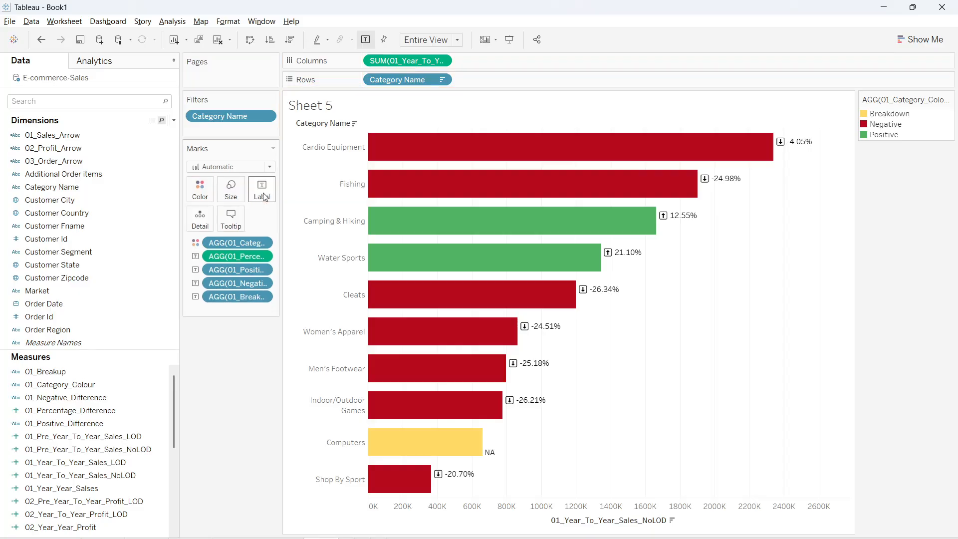
{"action": "mouse_move", "coordinate": [481, 454]}
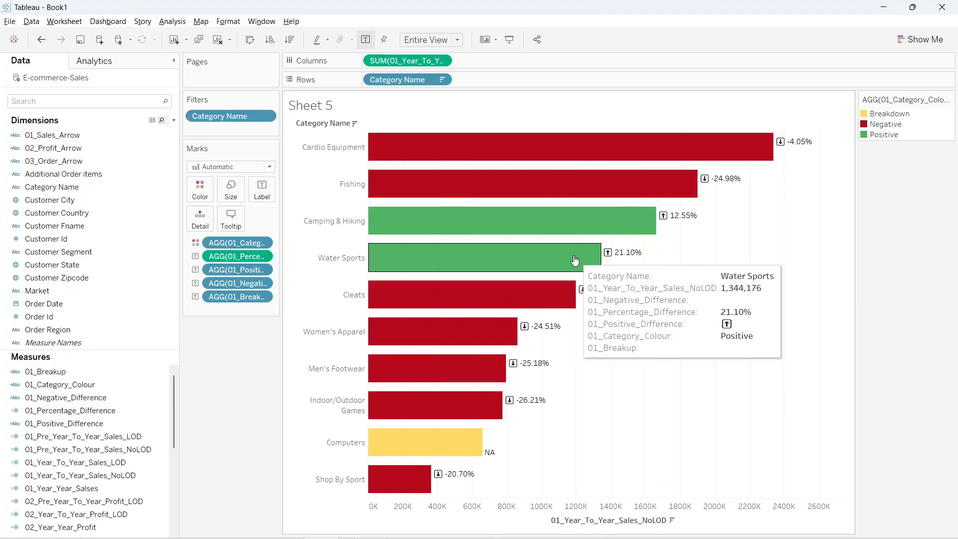
{"action": "key", "text": "ctrl+s"}
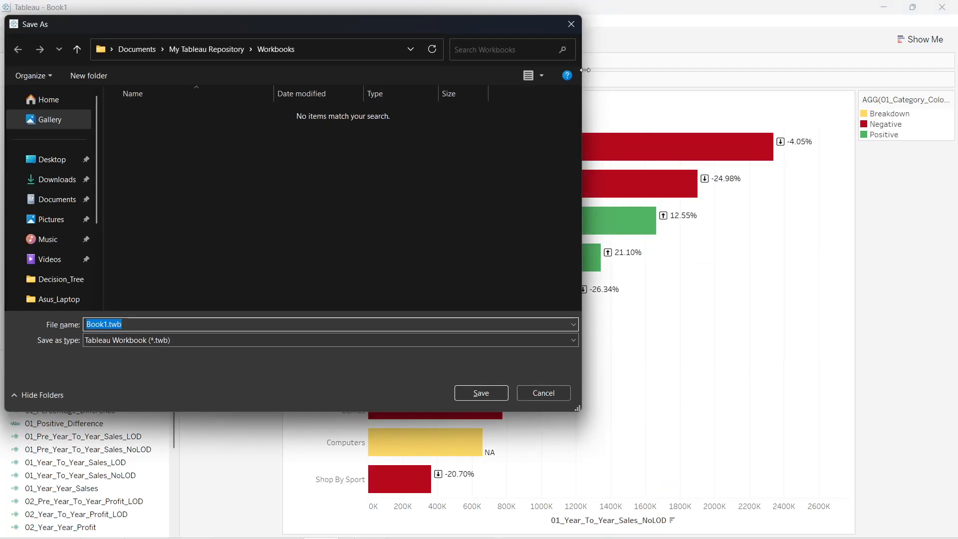
{"action": "left_click", "coordinate": [571, 26]}
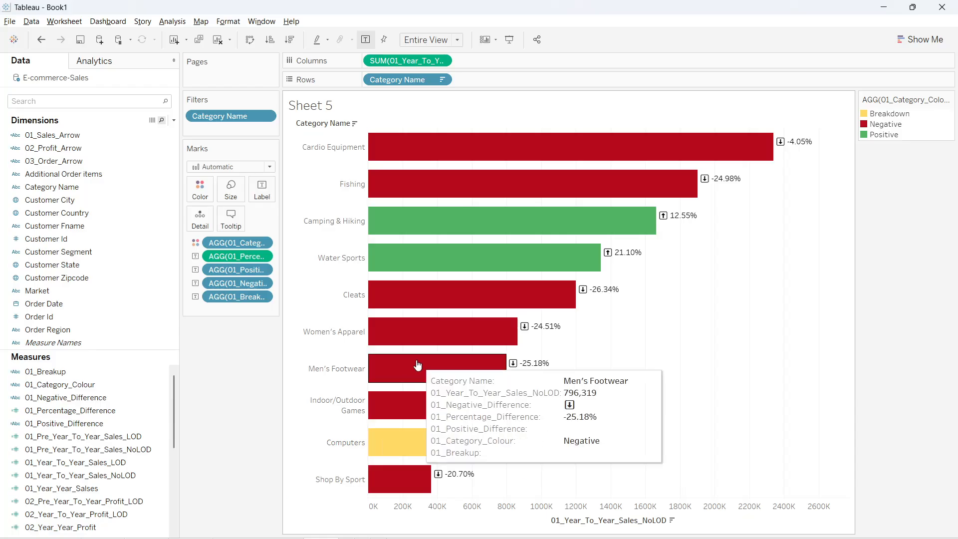
Rename Sheet 5 as Category_wise_sale_profit_ratio
{"action": "right_click", "coordinate": [322, 538]}
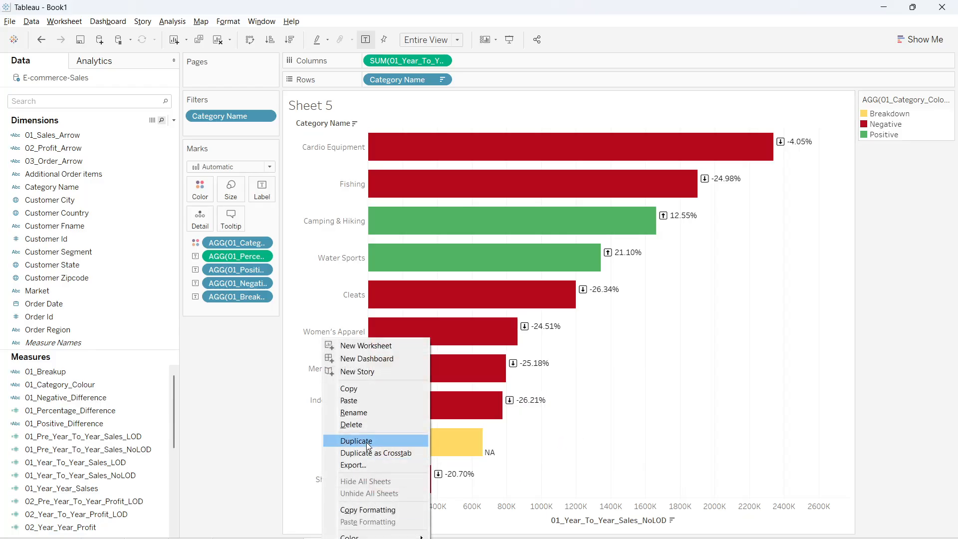
{"action": "left_click", "coordinate": [369, 413]}
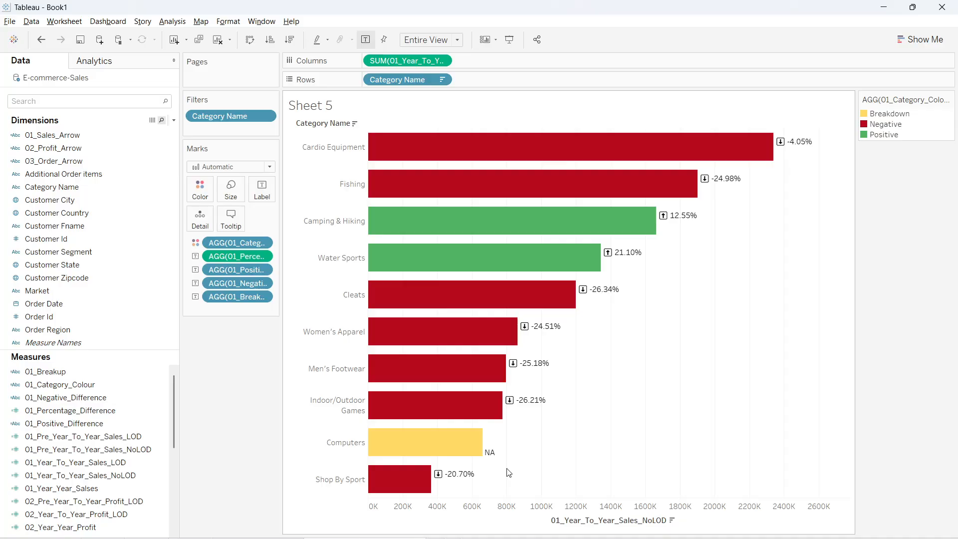
{"action": "key", "text": "Return"}
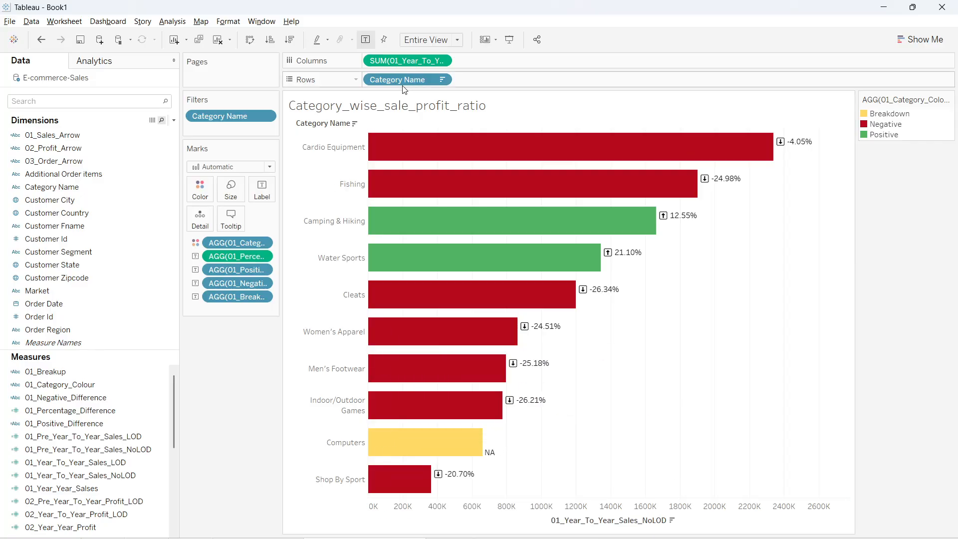
Narrow the Category Name header column slightly to give the bars more width
{"action": "mouse_move", "coordinate": [568, 270]}
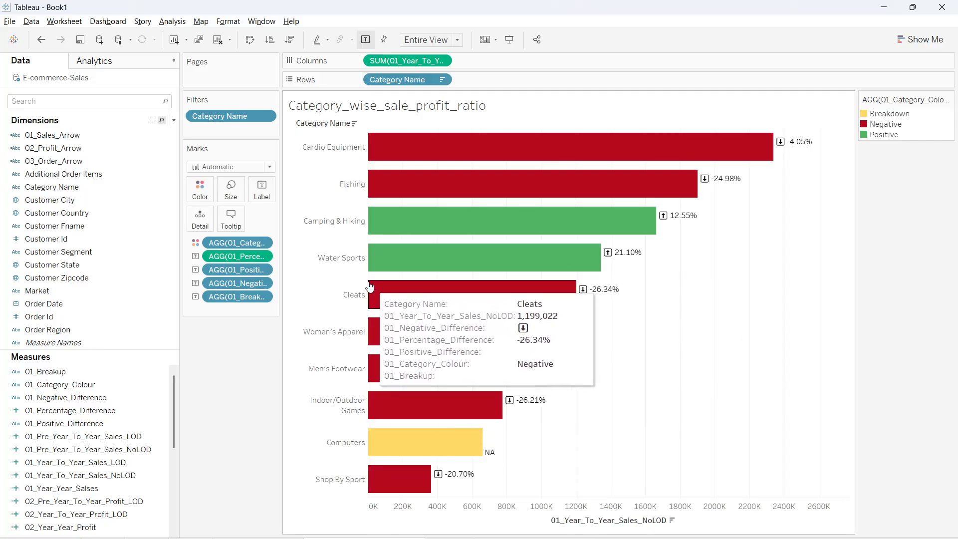
{"action": "left_click_drag", "start_coordinate": [355, 276], "coordinate": [343, 276]}
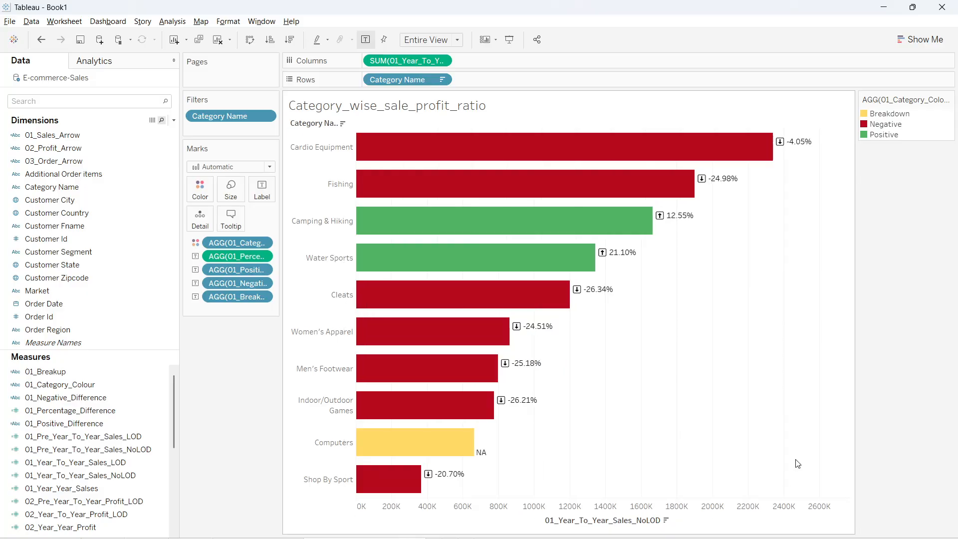
{"action": "key", "text": "ctrl+s"}
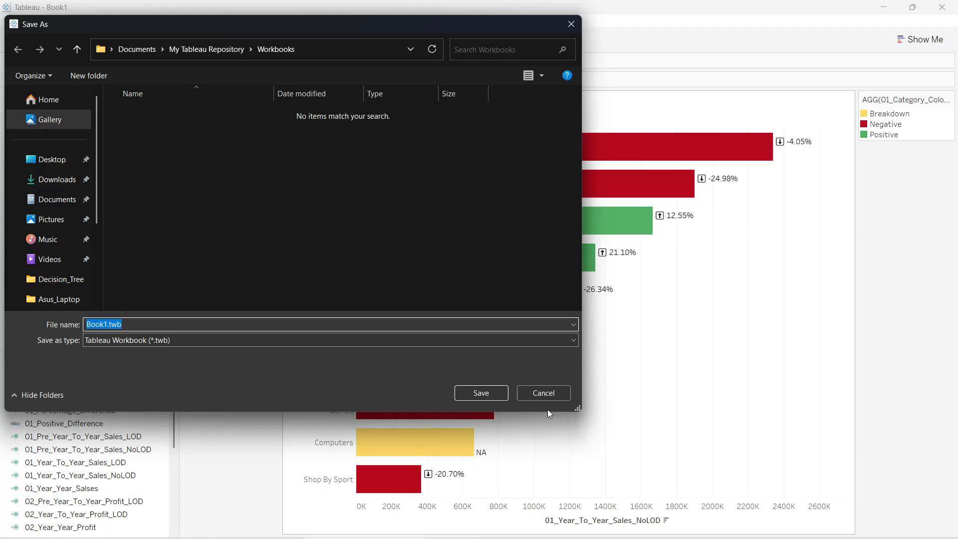
{"action": "left_click", "coordinate": [544, 395]}
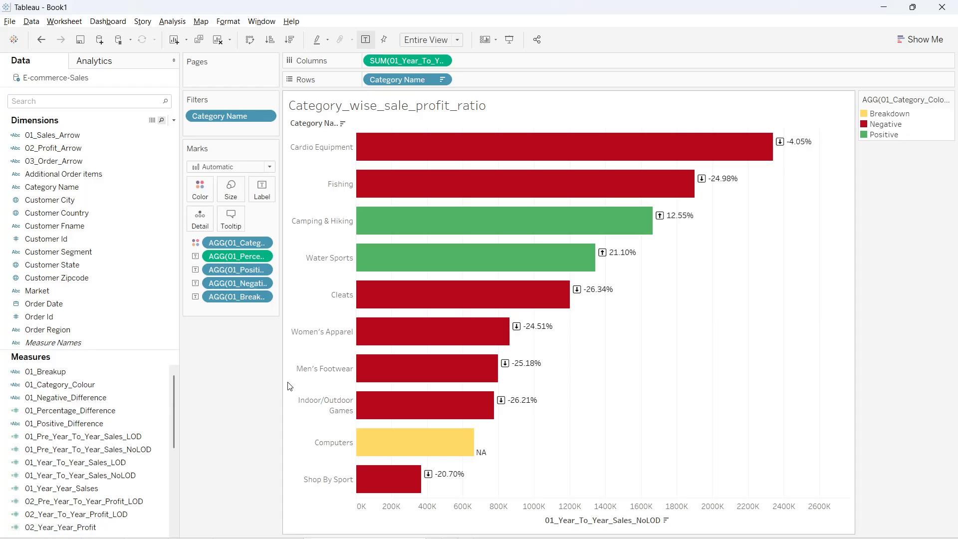
Duplicate the 01_Year_To_Year_Sales_NoLOD measure on Columns to add a second bar chart beside the first
{"action": "mouse_move", "coordinate": [478, 146]}
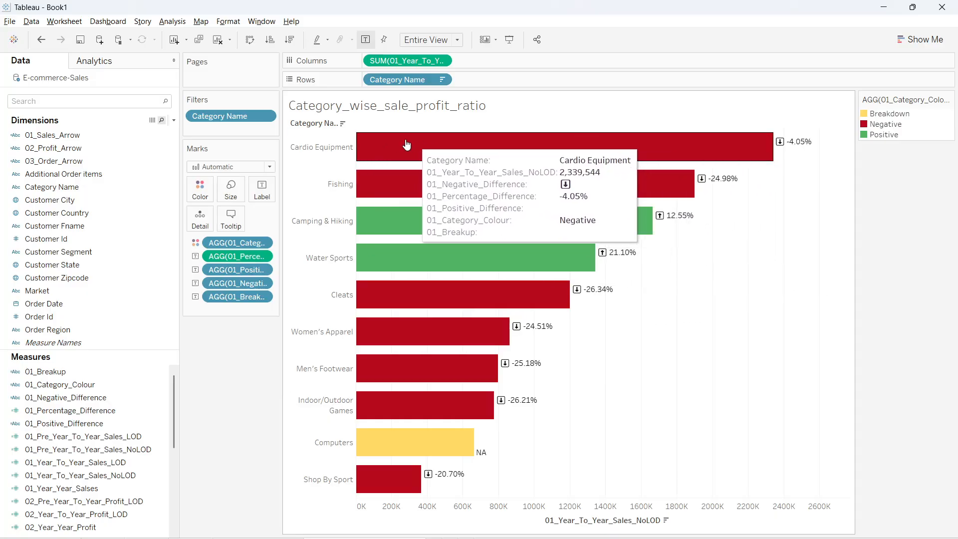
{"action": "mouse_move", "coordinate": [558, 176]}
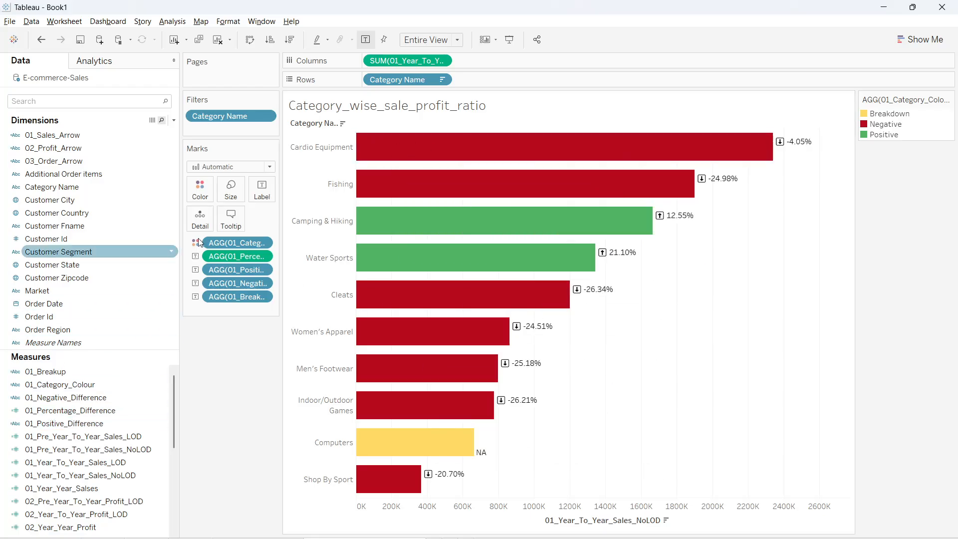
{"action": "mouse_move", "coordinate": [689, 177]}
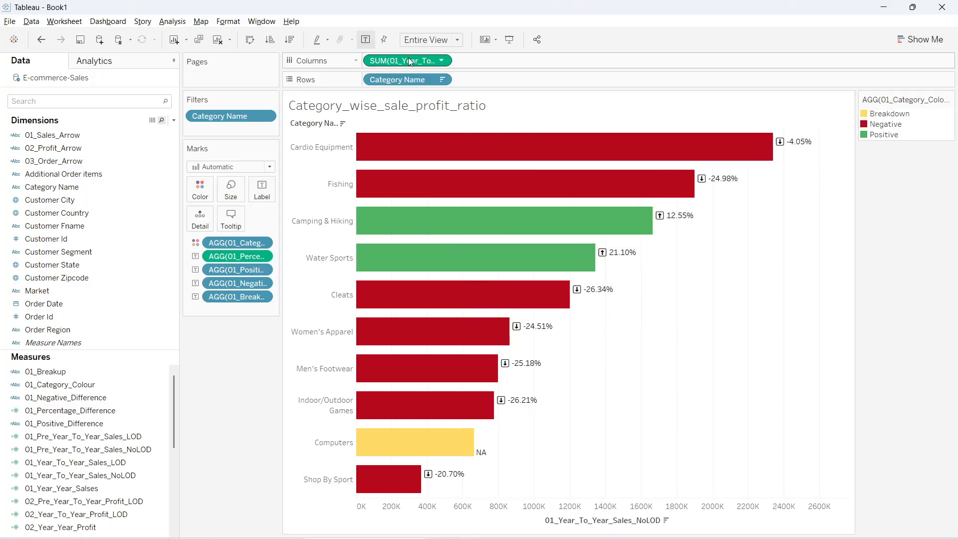
{"action": "left_click_drag", "start_coordinate": [382, 58], "coordinate": [489, 57]}
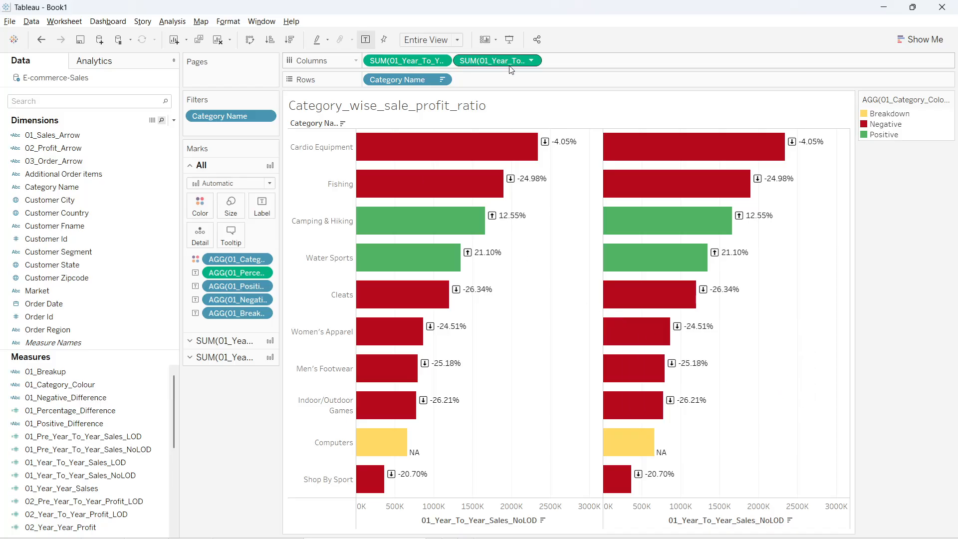
Combine the two 01_Year_To_Year_Sales_NoLOD measures into a dual axis and set the mark type of both to Bar
{"action": "left_click", "coordinate": [532, 61]}
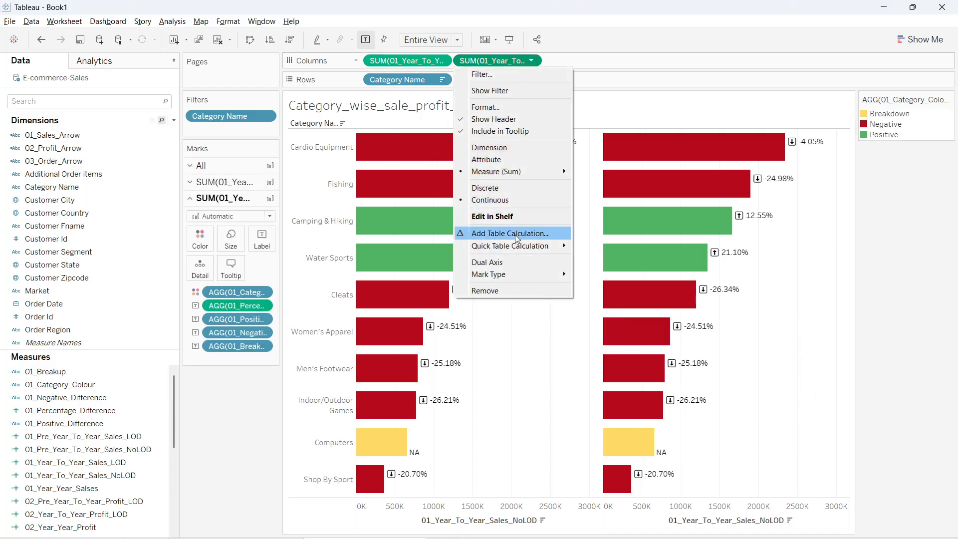
{"action": "left_click", "coordinate": [507, 264]}
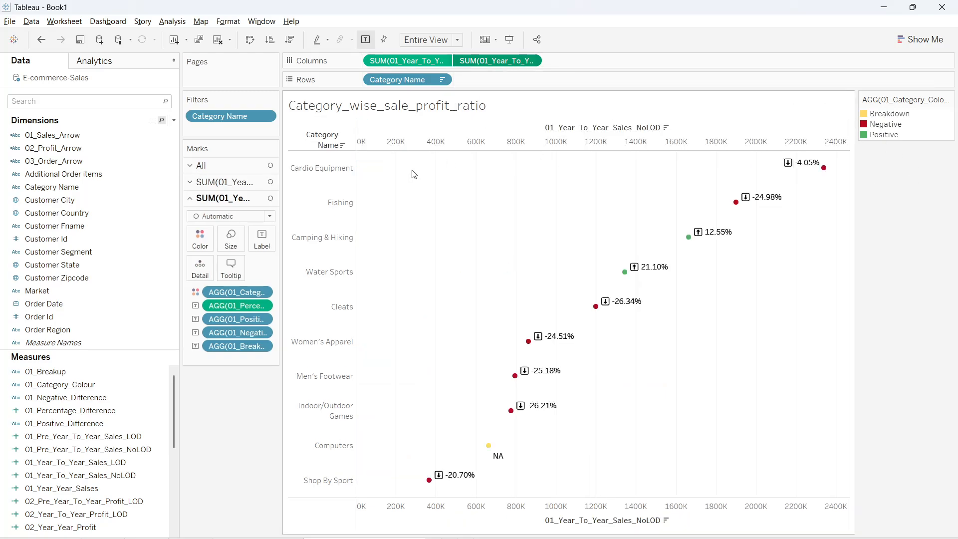
{"action": "left_click", "coordinate": [202, 166]}
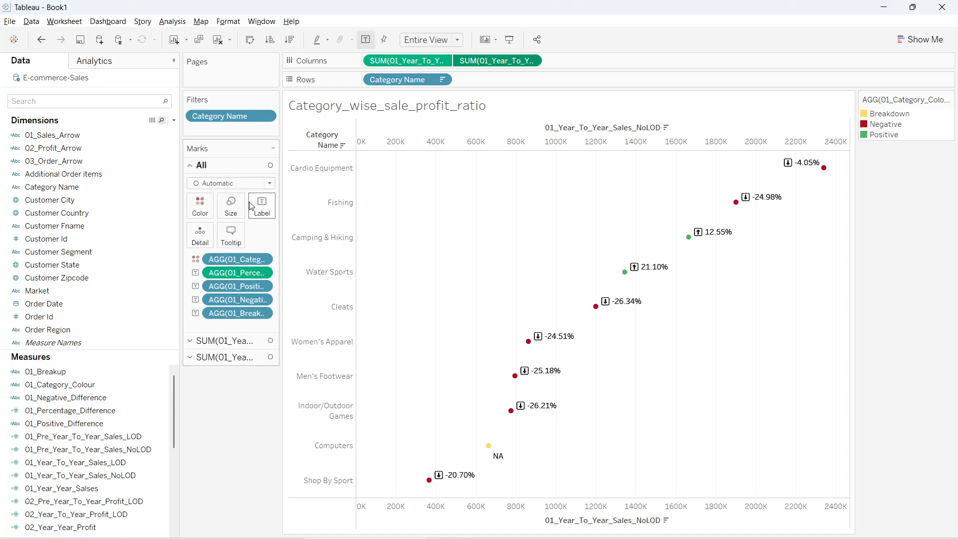
{"action": "left_click", "coordinate": [270, 183]}
{"action": "left_click", "coordinate": [235, 207]}
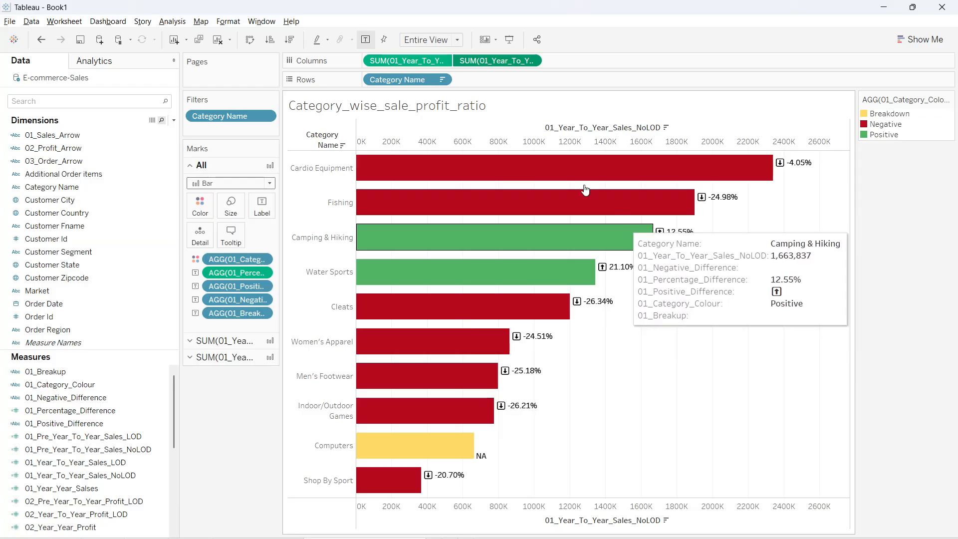
Synchronize the two sales axes and hide the upper axis header of the category chart
{"action": "right_click", "coordinate": [517, 143]}
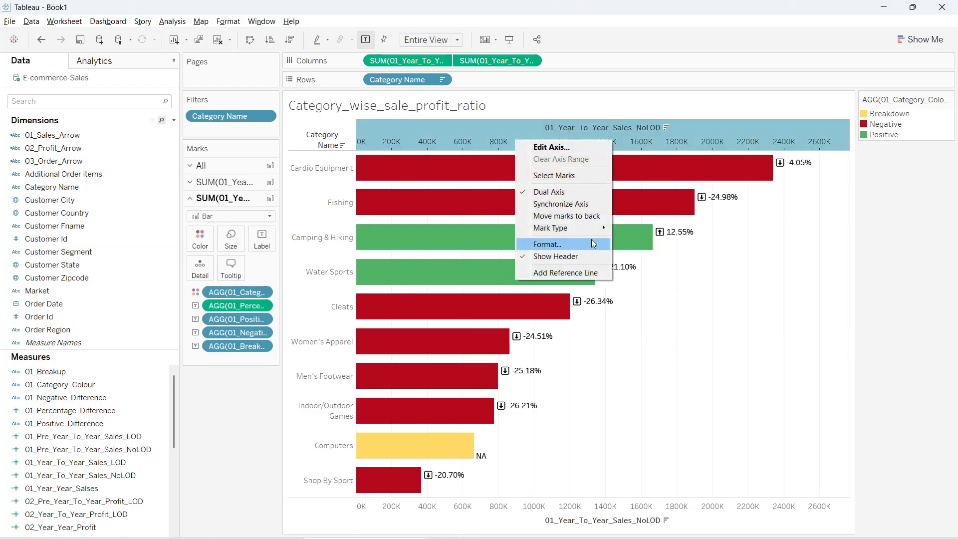
{"action": "left_click", "coordinate": [587, 212]}
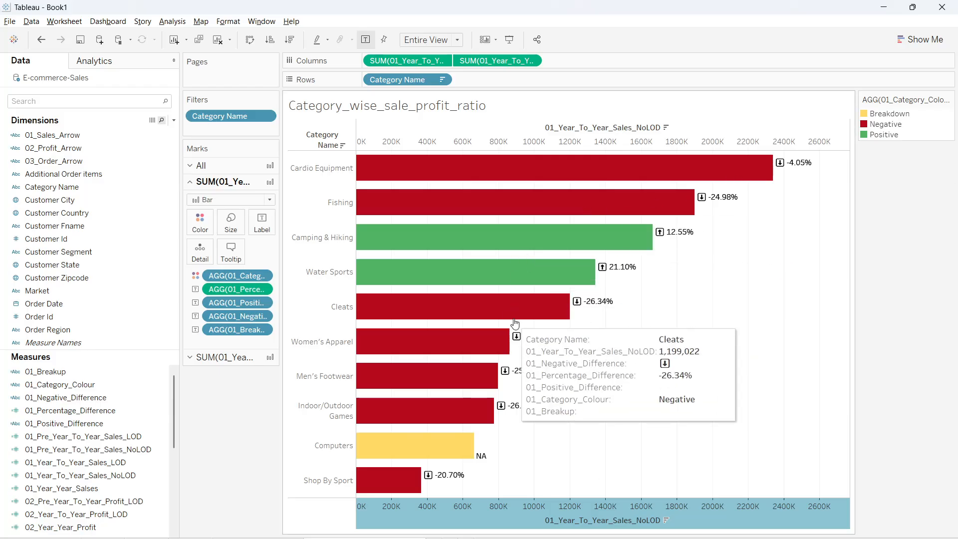
{"action": "mouse_move", "coordinate": [555, 195]}
{"action": "right_click", "coordinate": [523, 137]}
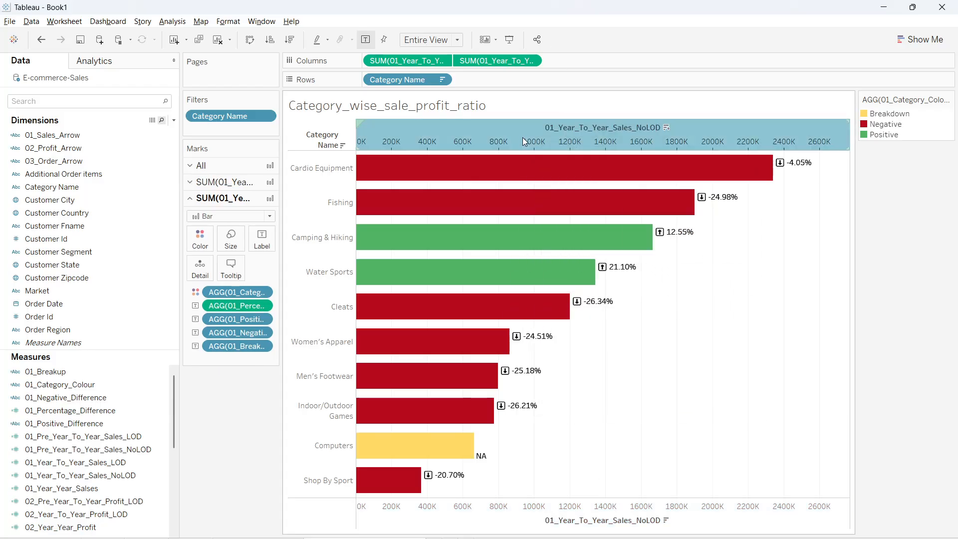
{"action": "left_click", "coordinate": [573, 255]}
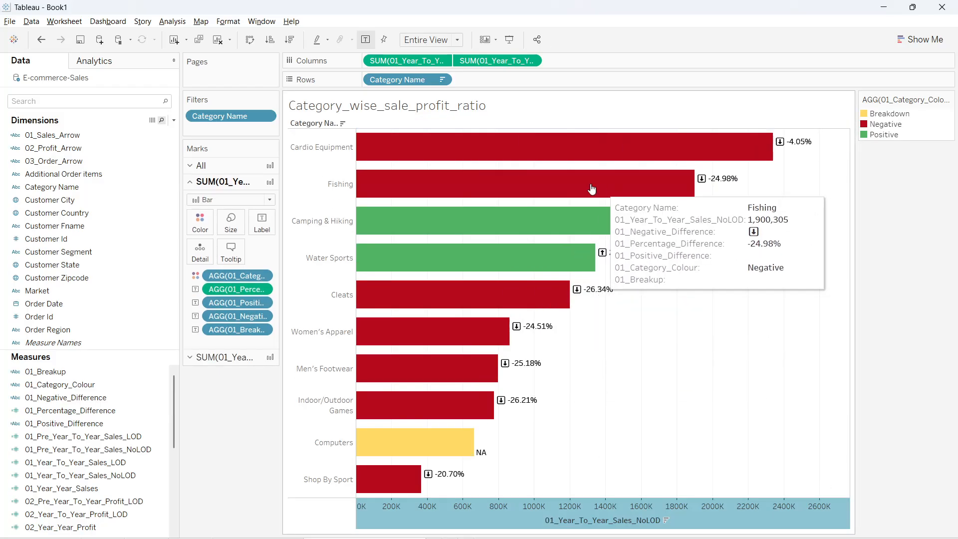
{"action": "left_click", "coordinate": [896, 488]}
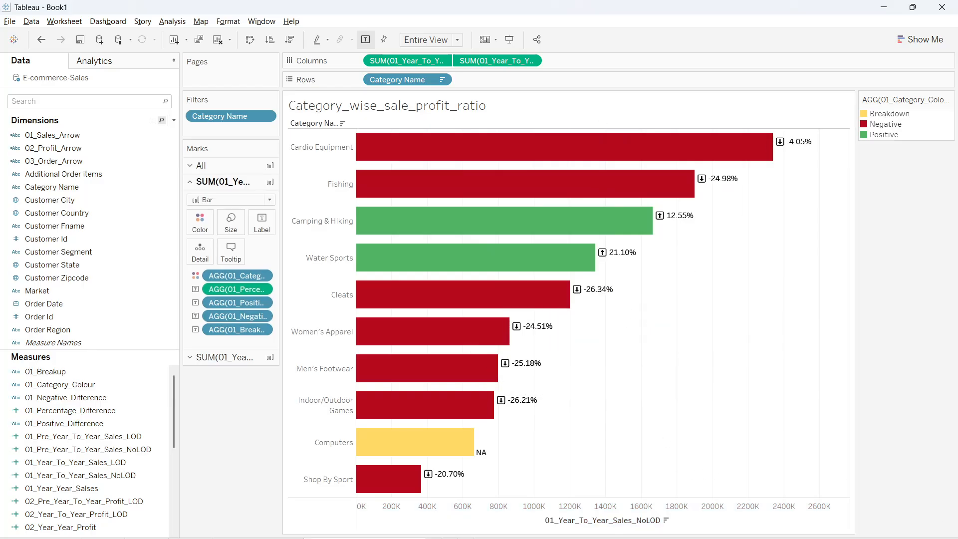
Remove all label fields from the second sales measure's marks, leaving only 01_Category_Colour on colour
{"action": "mouse_move", "coordinate": [787, 153]}
{"action": "left_click", "coordinate": [225, 357]}
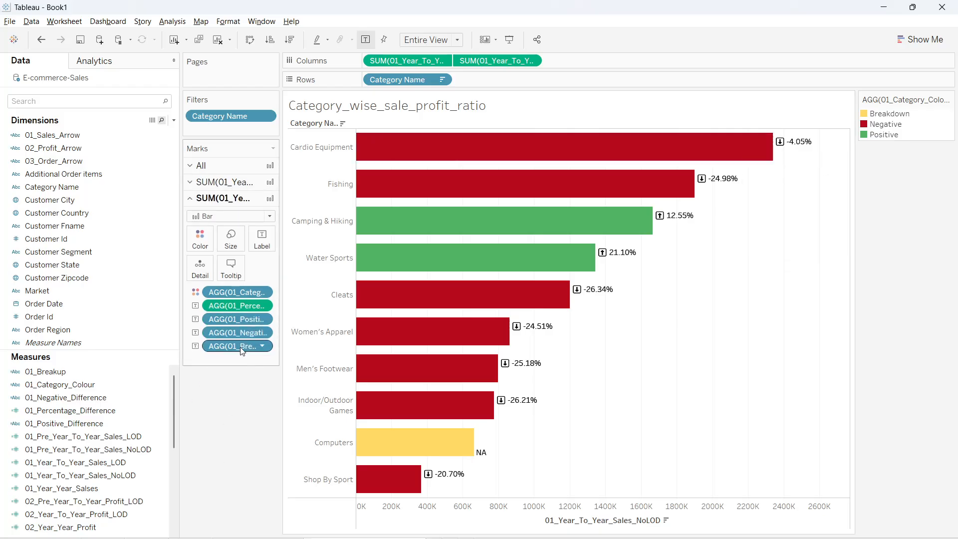
{"action": "mouse_move", "coordinate": [239, 345]}
{"action": "left_mouse_down"}
{"action": "mouse_move", "coordinate": [229, 387]}
{"action": "mouse_move", "coordinate": [238, 365]}
{"action": "left_mouse_up"}
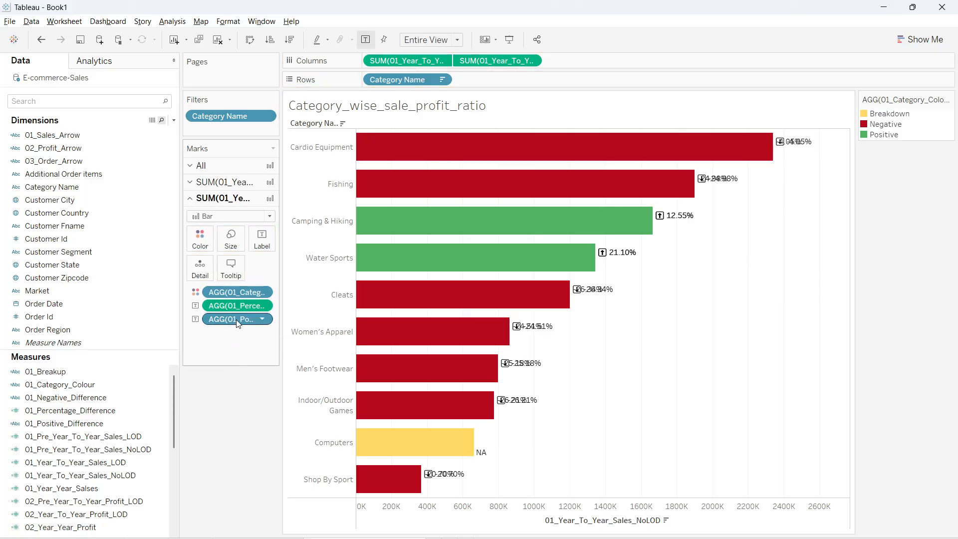
{"action": "left_click_drag", "start_coordinate": [236, 320], "coordinate": [235, 386]}
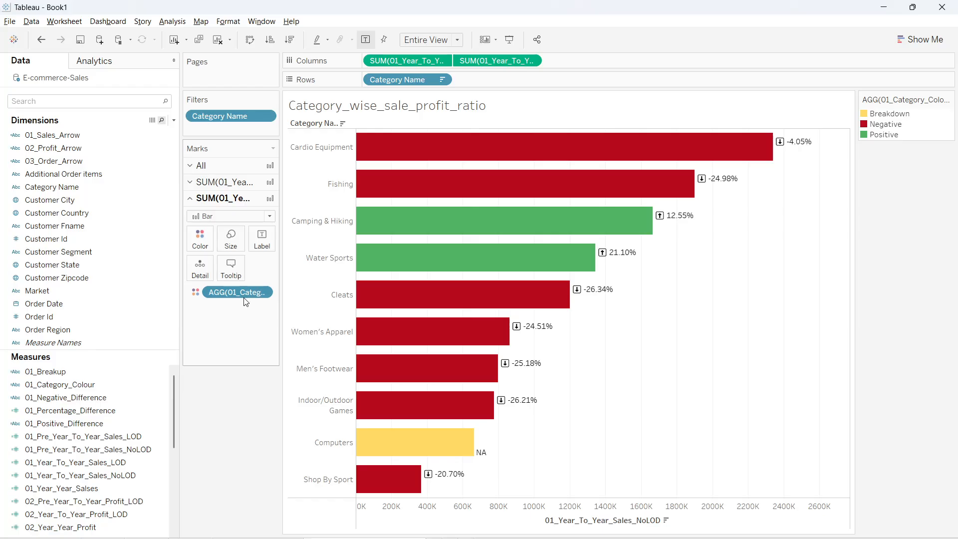
{"action": "left_click_drag", "start_coordinate": [240, 292], "coordinate": [224, 438]}
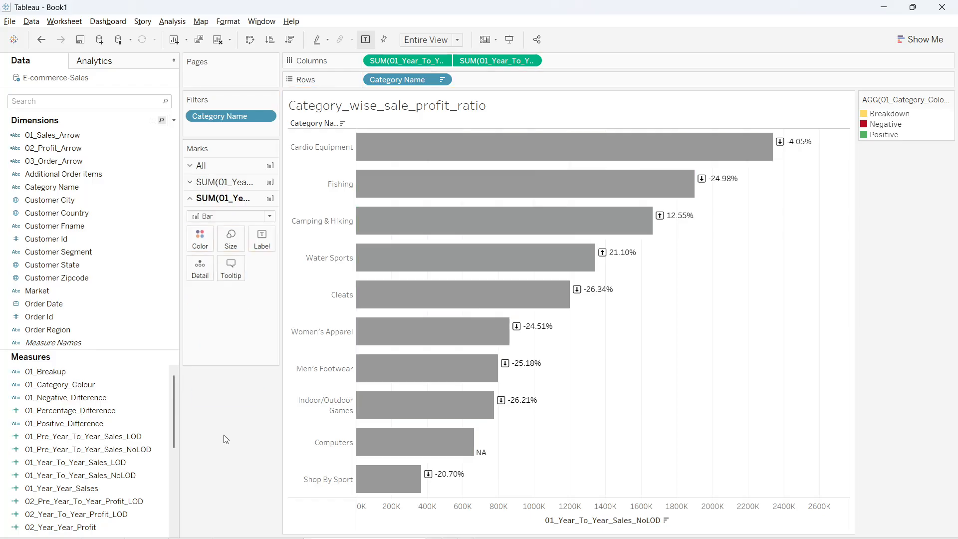
{"action": "key", "text": "ctrl+z"}
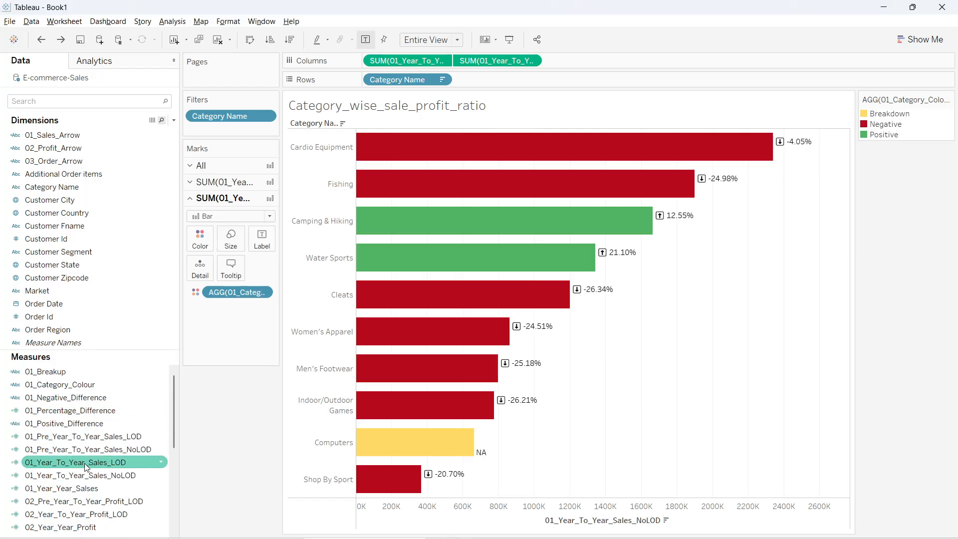
Label the second sales measure's bars with 01_Year_To_Year_Sales_NoLOD and align the labels horizontally left
{"action": "left_click_drag", "start_coordinate": [86, 467], "coordinate": [90, 463]}
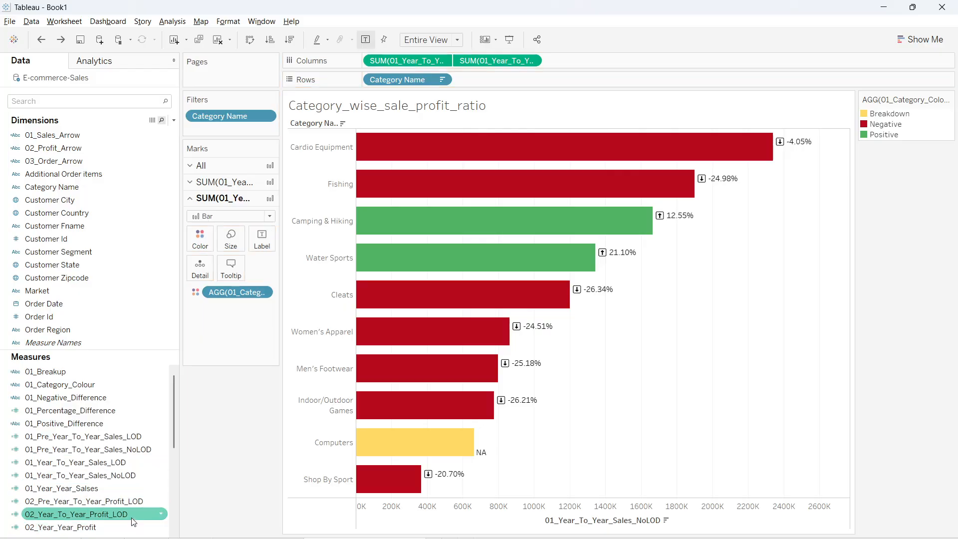
{"action": "left_click", "coordinate": [64, 449]}
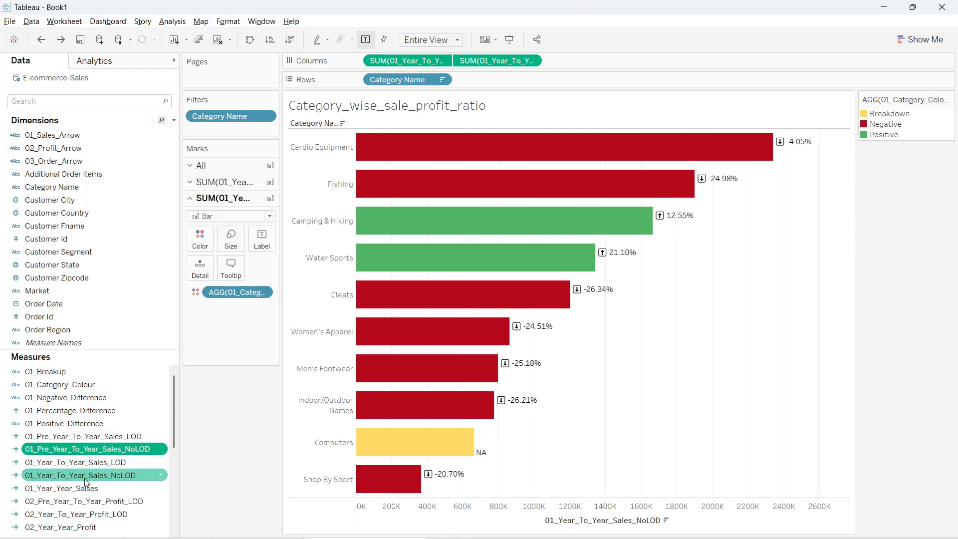
{"action": "left_click_drag", "start_coordinate": [86, 481], "coordinate": [259, 239]}
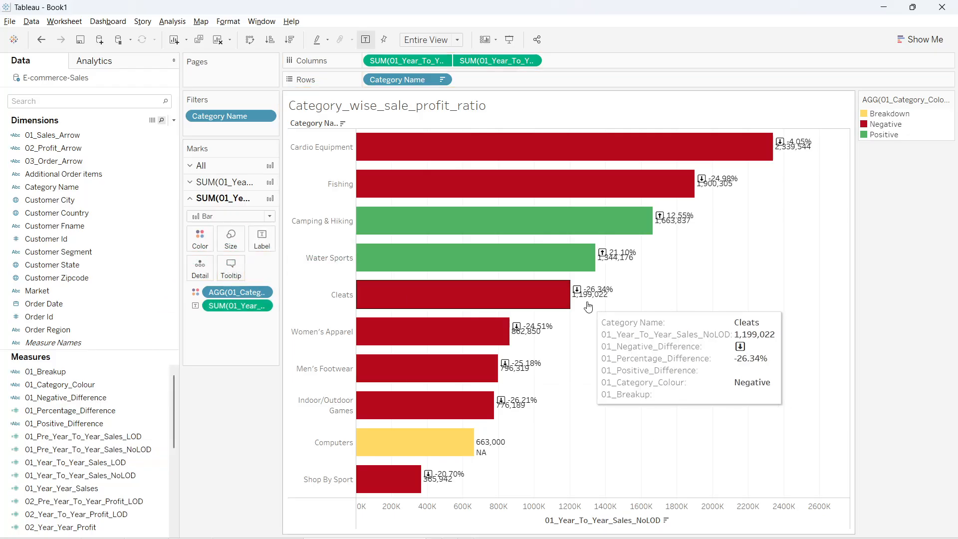
{"action": "left_click", "coordinate": [260, 239]}
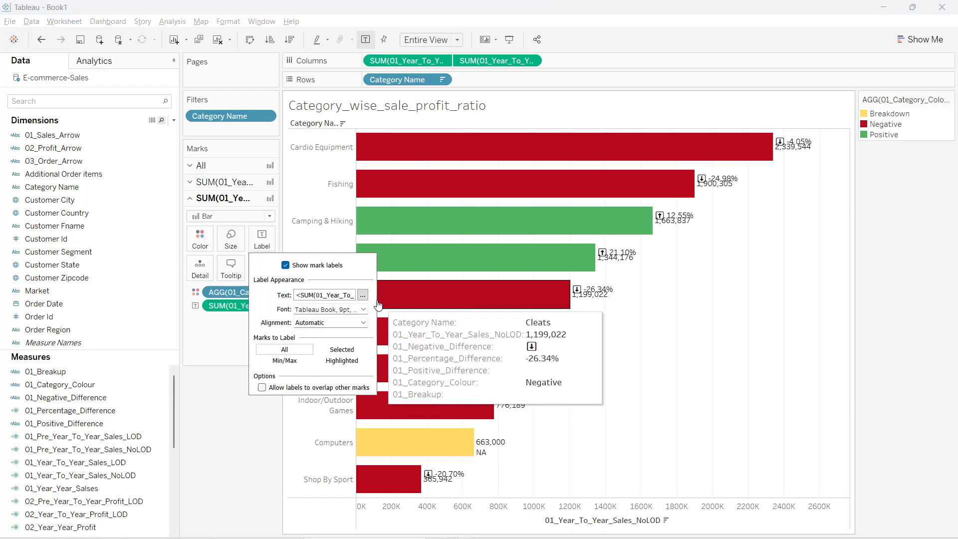
{"action": "left_click", "coordinate": [357, 324]}
{"action": "left_click", "coordinate": [312, 366]}
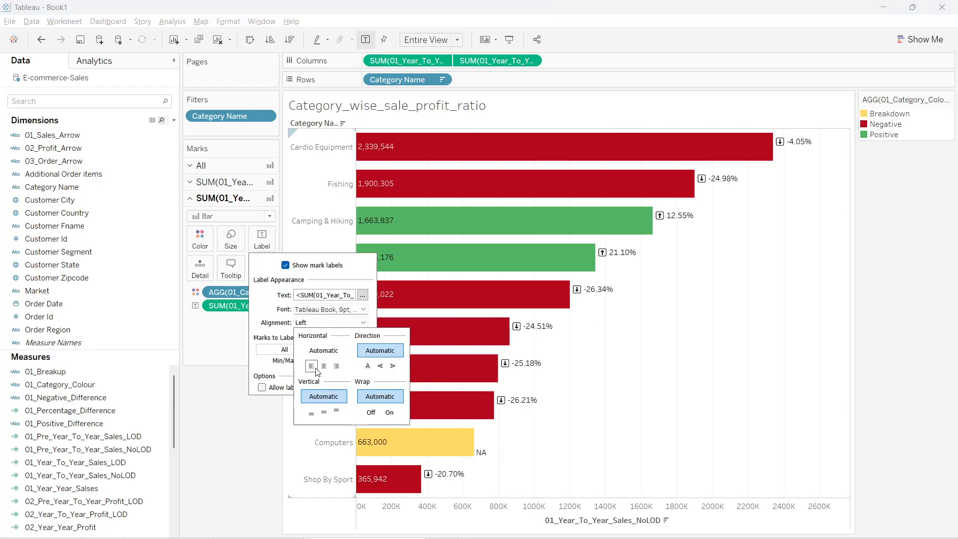
{"action": "left_click", "coordinate": [202, 364]}
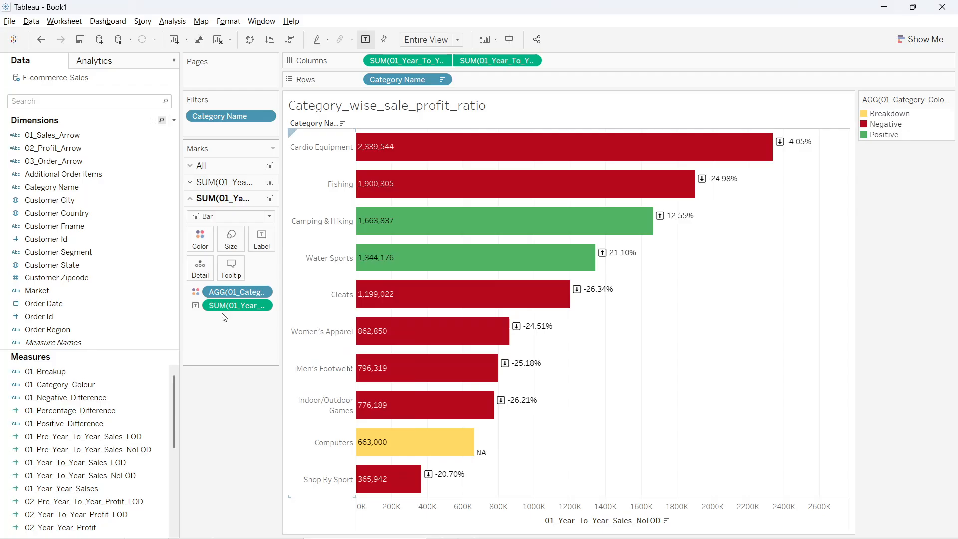
Format the sales value labels as custom currency with display units in millions (M)
{"action": "right_click", "coordinate": [227, 310]}
{"action": "left_click", "coordinate": [273, 348]}
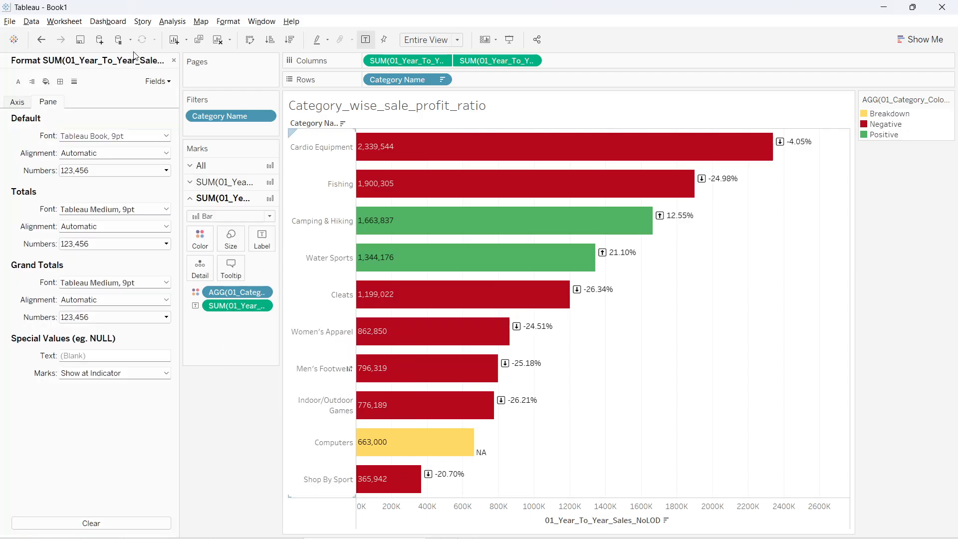
{"action": "left_click", "coordinate": [89, 172]}
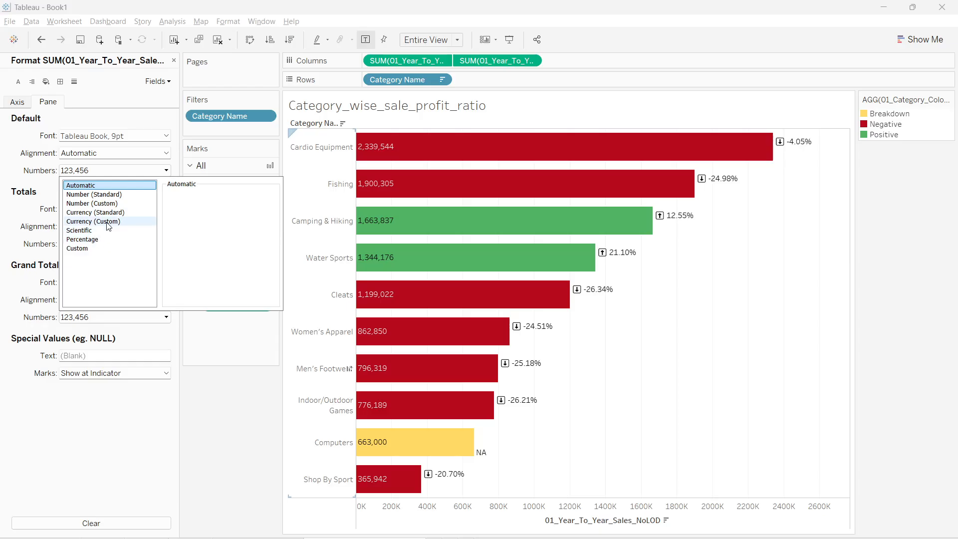
{"action": "left_click", "coordinate": [109, 221]}
{"action": "left_click", "coordinate": [195, 256]}
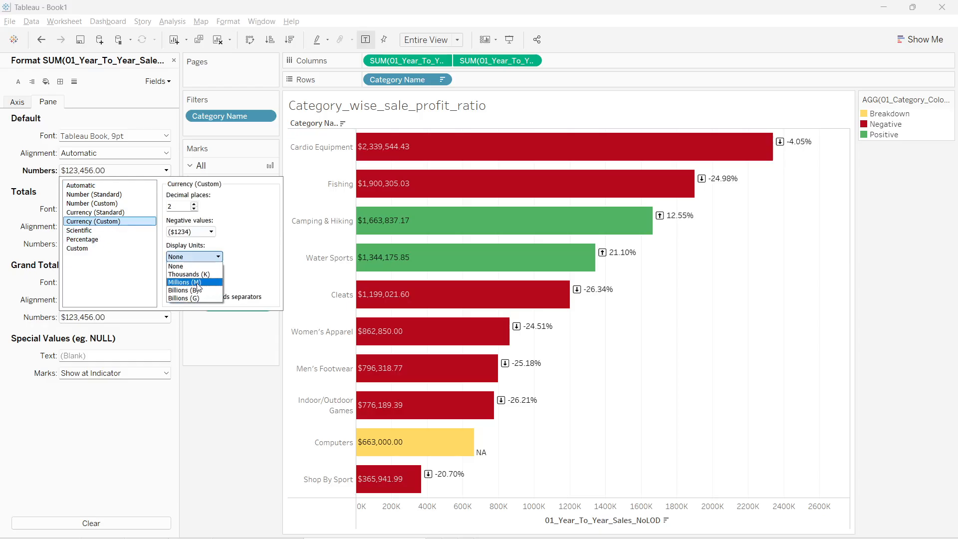
{"action": "left_click", "coordinate": [185, 282]}
{"action": "left_click", "coordinate": [193, 387]}
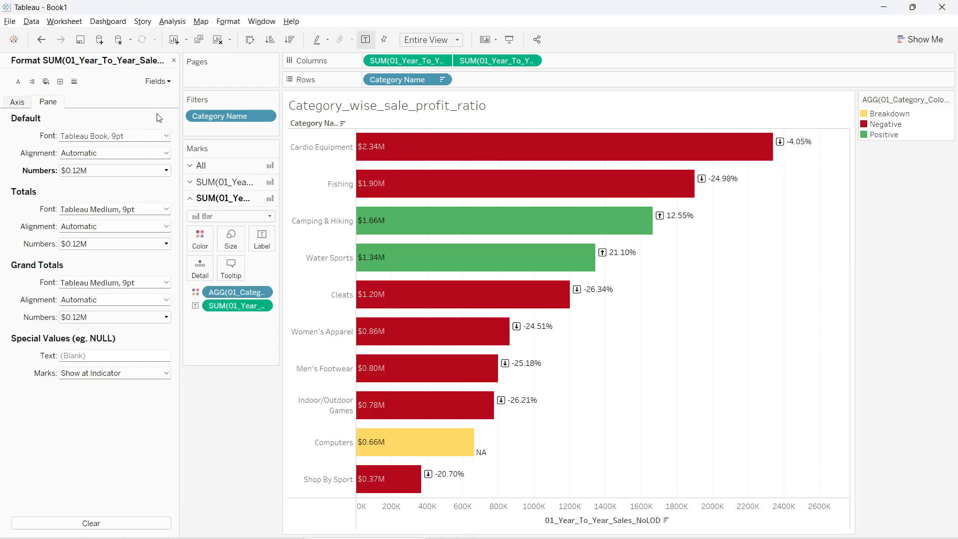
{"action": "left_click", "coordinate": [173, 60]}
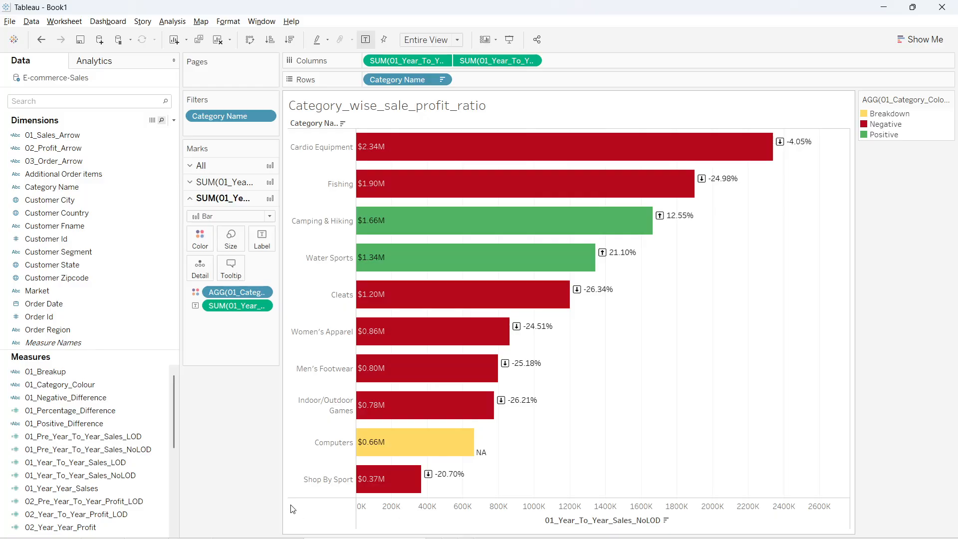
Set the text colour of the second measure's sales labels to white
{"action": "left_click", "coordinate": [268, 242]}
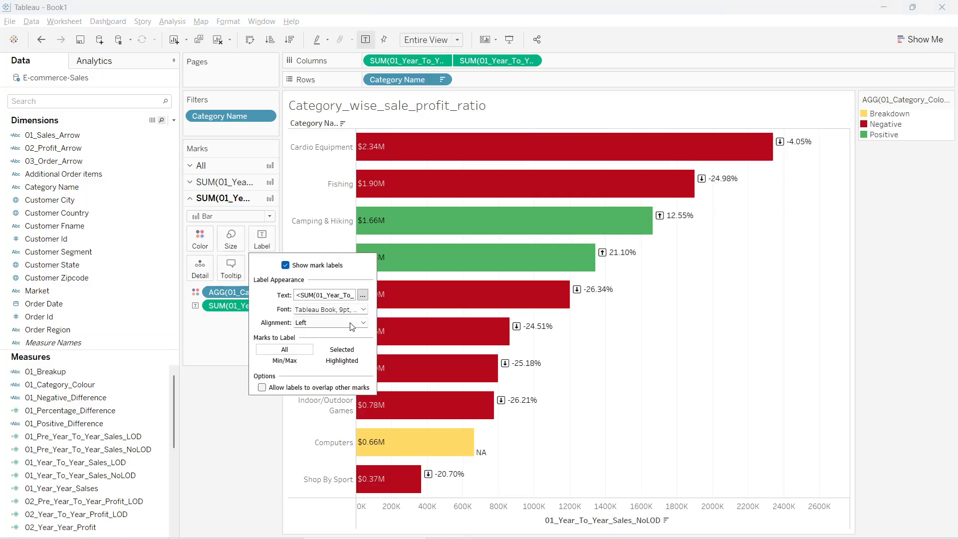
{"action": "left_click", "coordinate": [364, 295]}
{"action": "key", "text": "ctrl+a"}
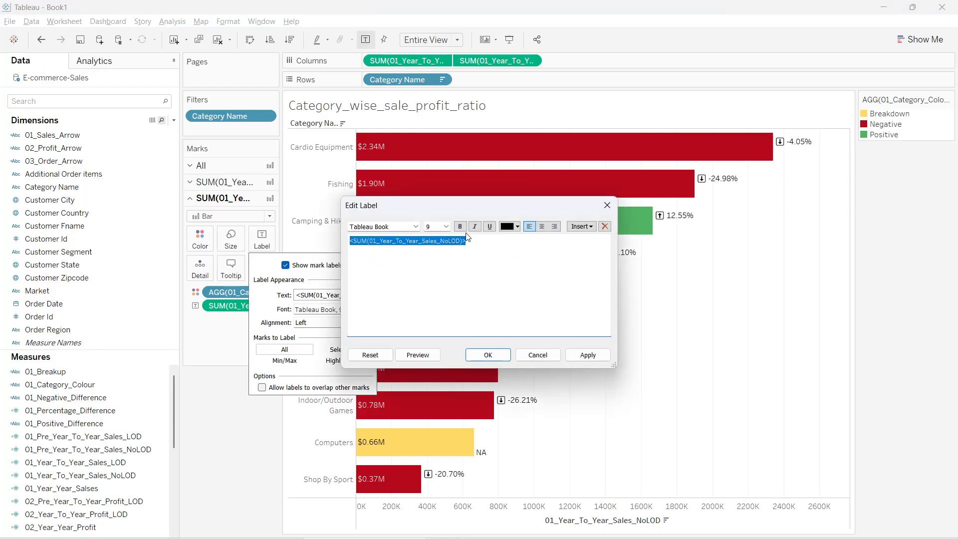
{"action": "left_click", "coordinate": [508, 227]}
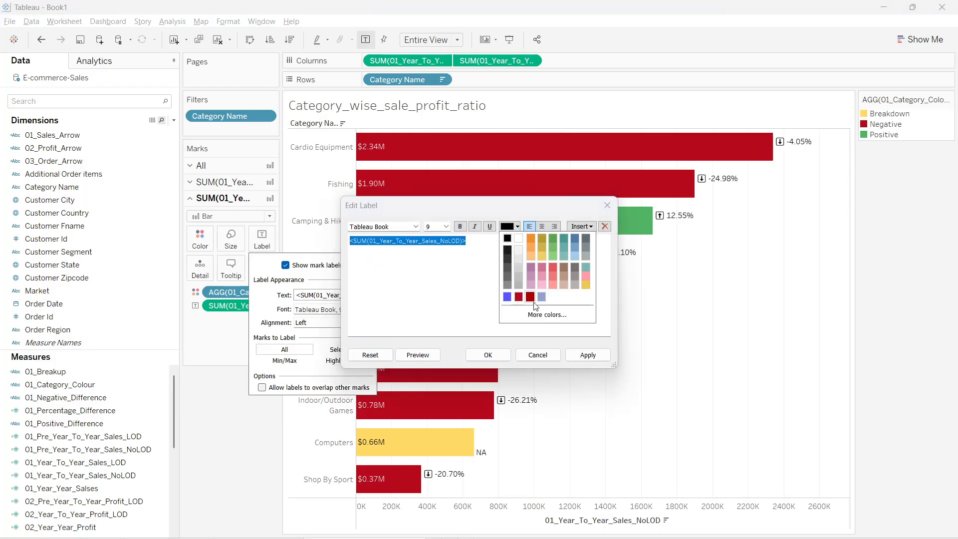
{"action": "left_click", "coordinate": [519, 239]}
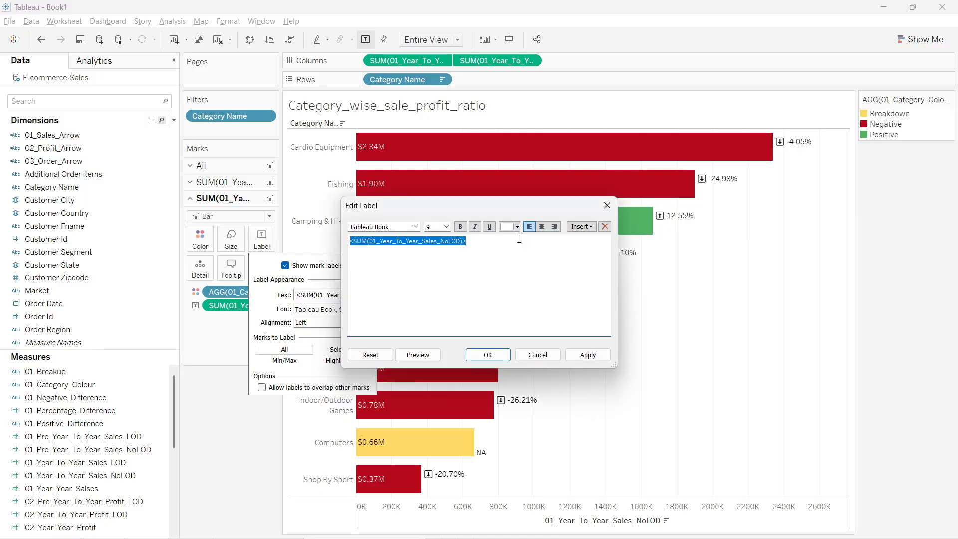
{"action": "left_click", "coordinate": [594, 359]}
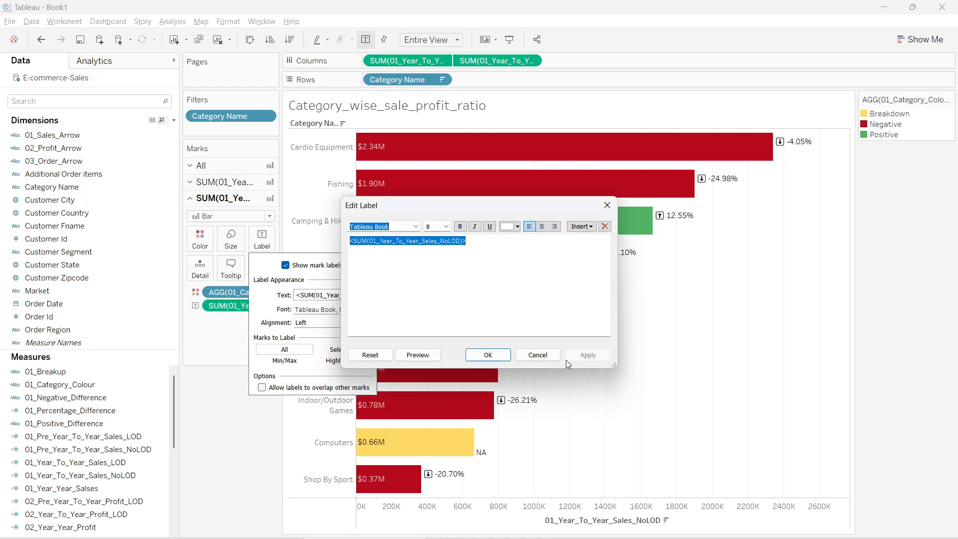
{"action": "left_click", "coordinate": [489, 354]}
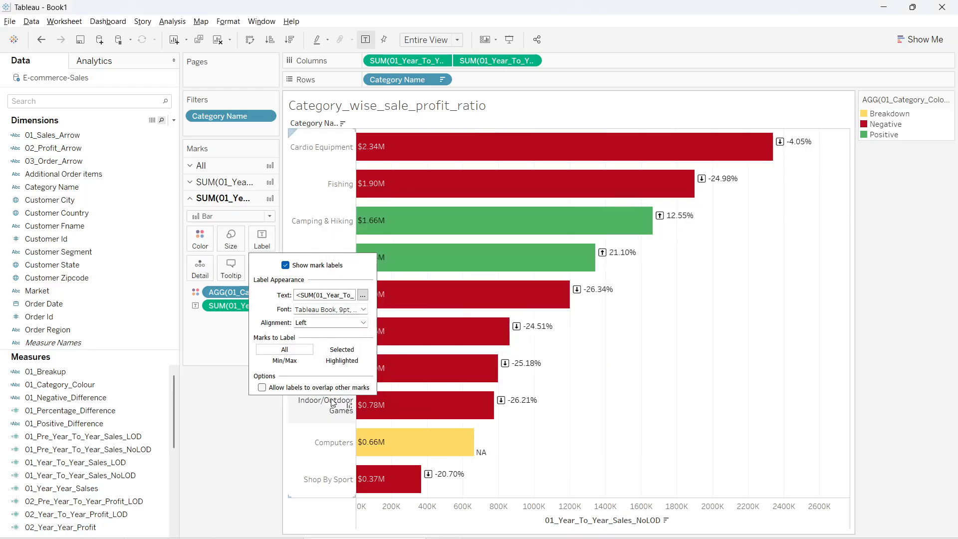
{"action": "left_click", "coordinate": [226, 370]}
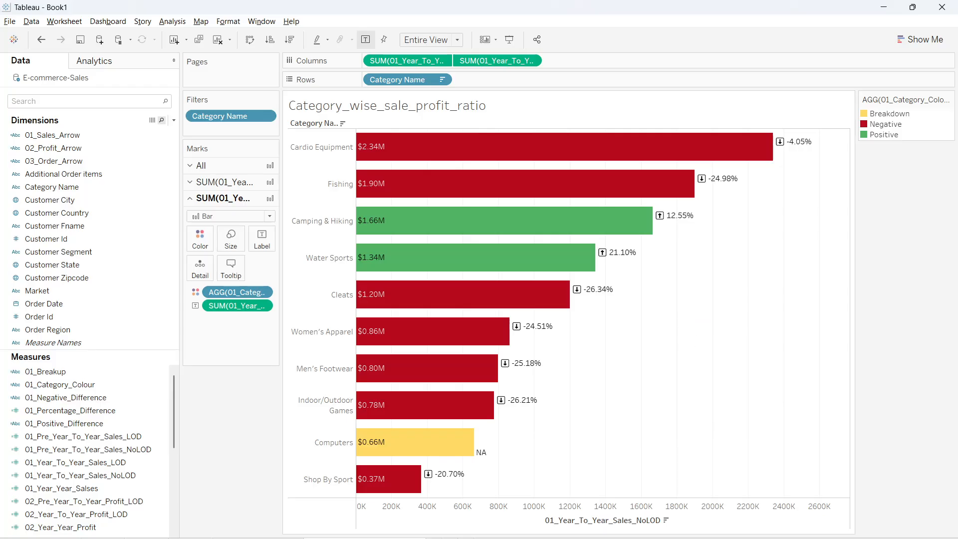
Add a new worksheet after the category sales sheet and open its name for editing
{"action": "key", "text": "ctrl+m"}
{"action": "right_click", "coordinate": [438, 538]}
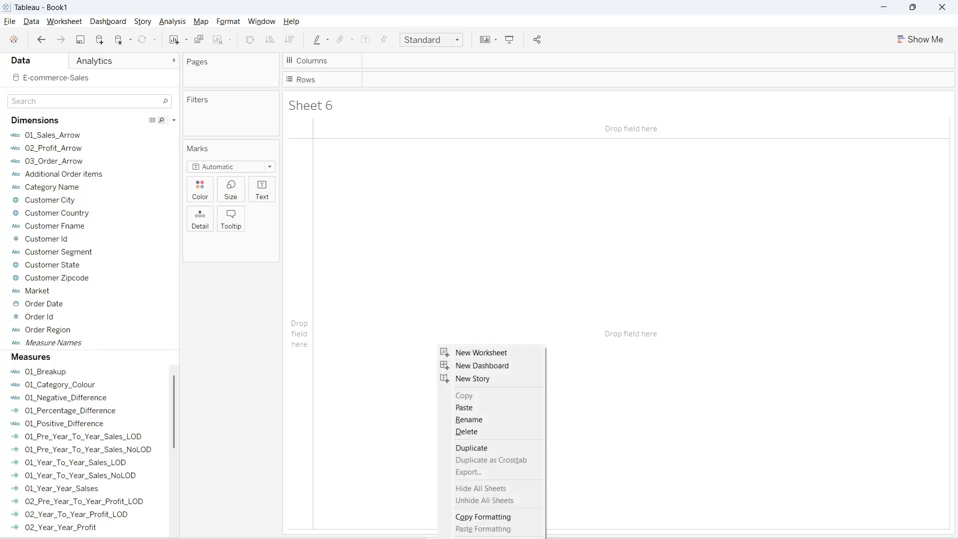
{"action": "mouse_move", "coordinate": [474, 538]}
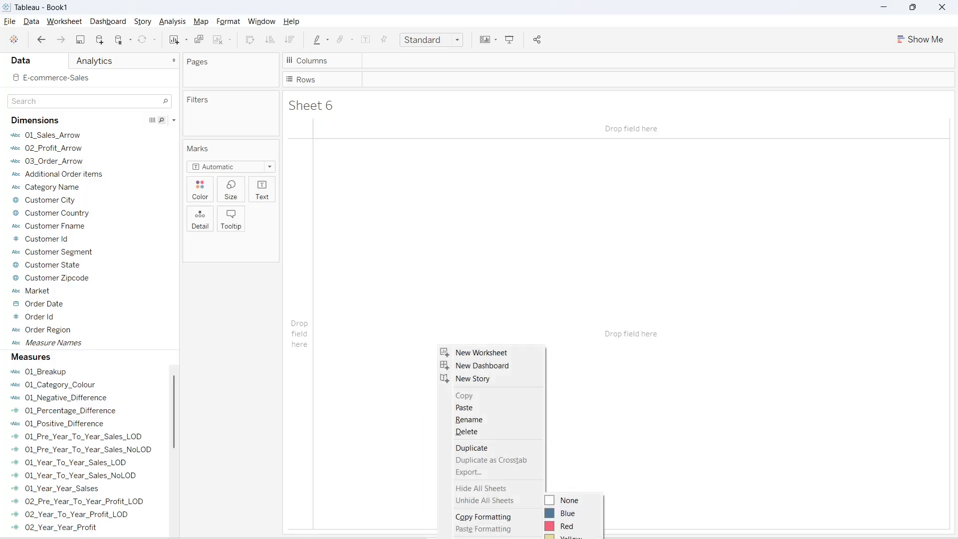
{"action": "left_click", "coordinate": [471, 420]}
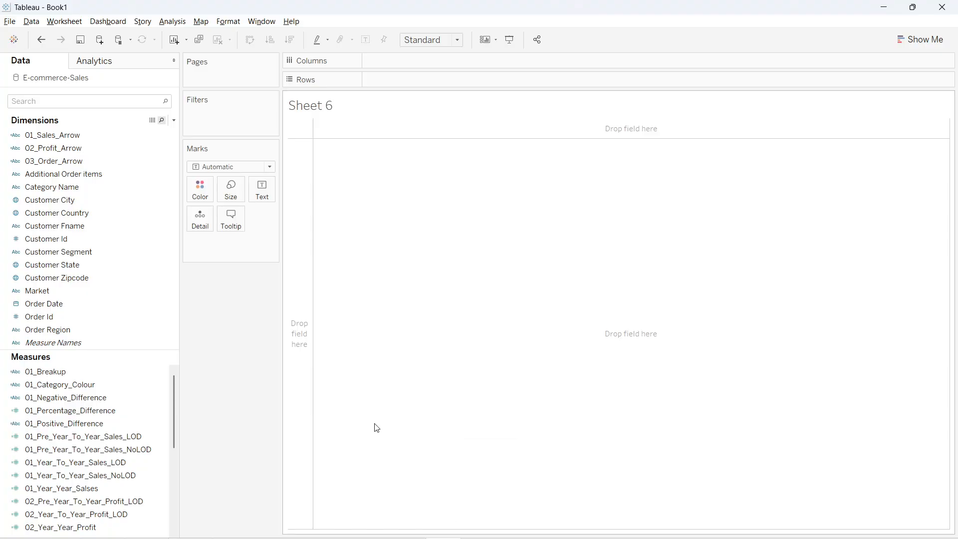
Search the fields for "ord" and place Order Date on Columns as the discrete MONTH(Order Date)
{"action": "left_click", "coordinate": [83, 102]}
{"action": "type", "text": "ord"}
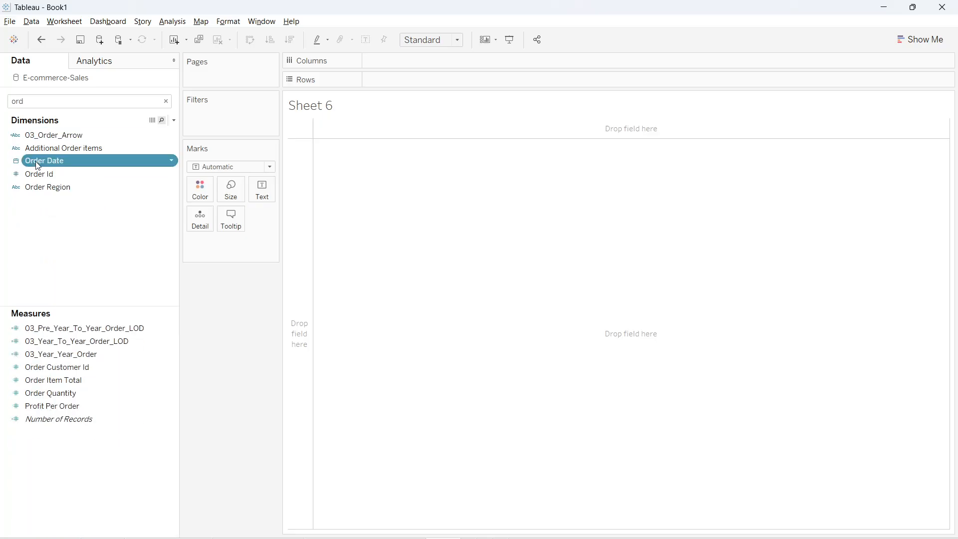
{"action": "left_click_drag", "start_coordinate": [35, 161], "coordinate": [405, 79]}
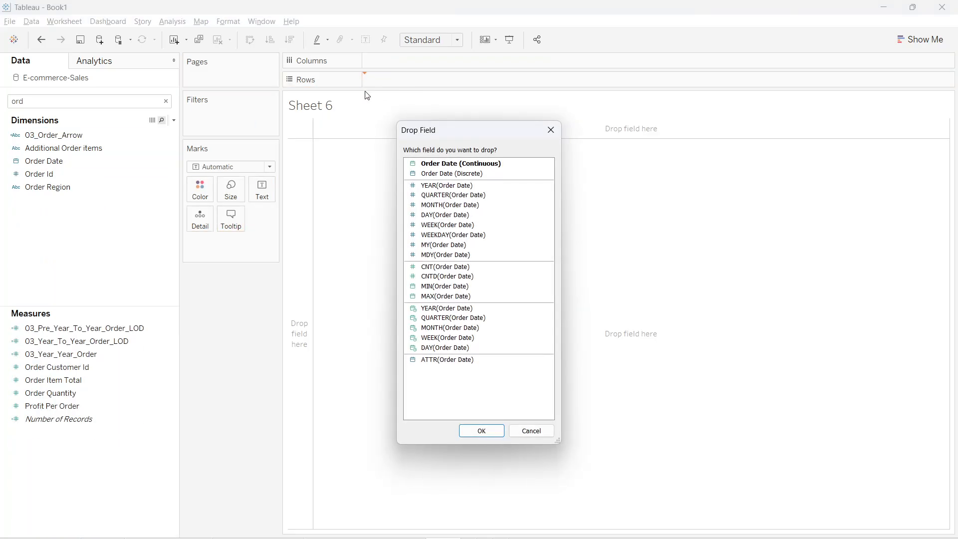
{"action": "left_click", "coordinate": [451, 185]}
{"action": "left_click", "coordinate": [449, 205]}
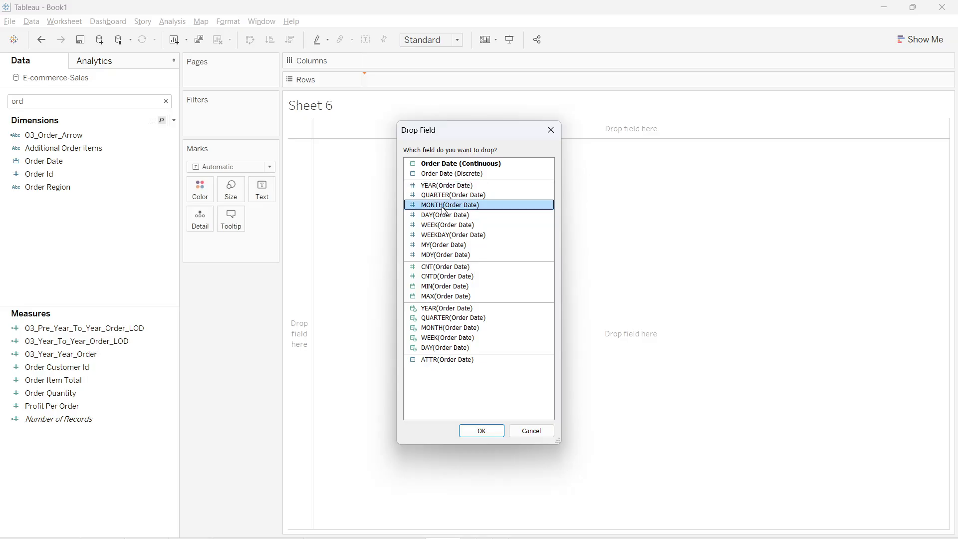
{"action": "left_click", "coordinate": [486, 432]}
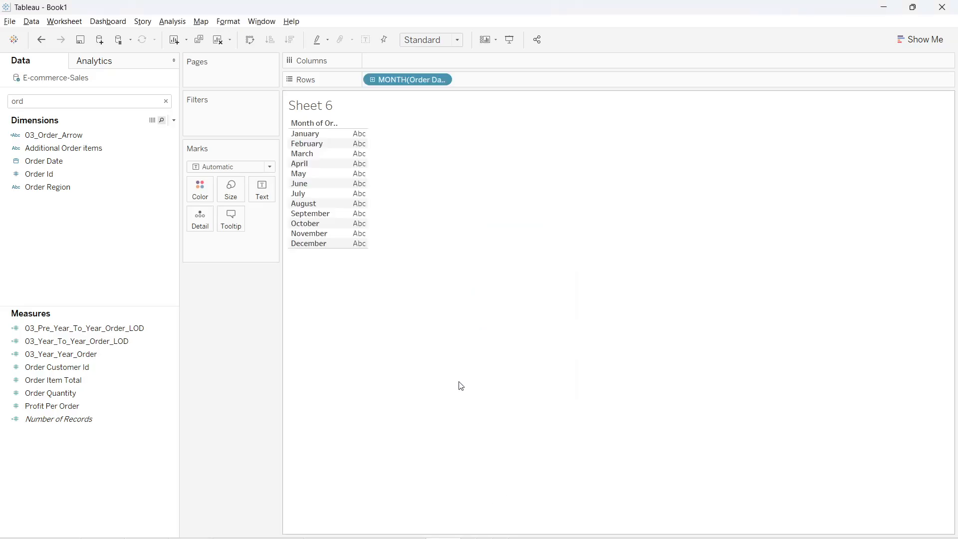
{"action": "left_click_drag", "start_coordinate": [420, 85], "coordinate": [421, 61]}
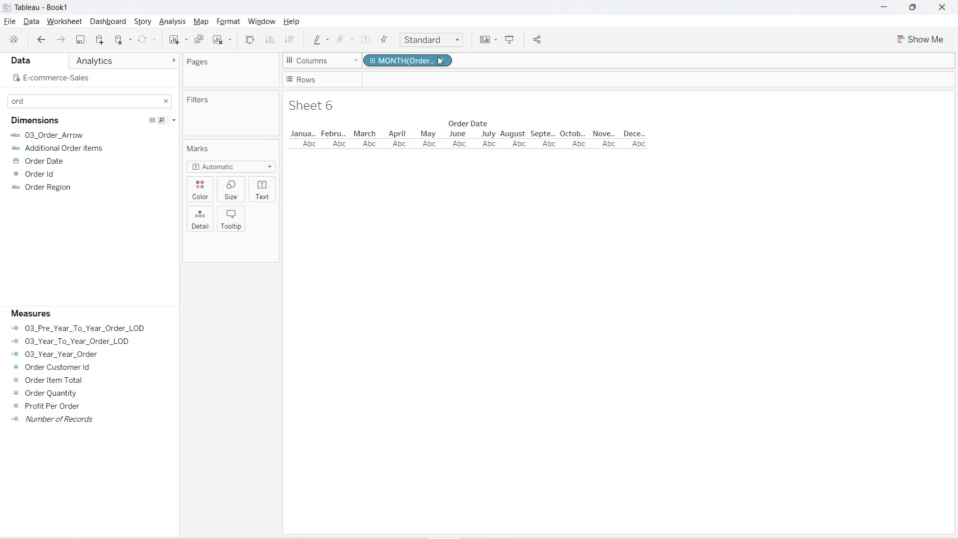
Fit the month sheet to Entire View and clear the field search
{"action": "left_click", "coordinate": [439, 40]}
{"action": "left_click", "coordinate": [445, 89]}
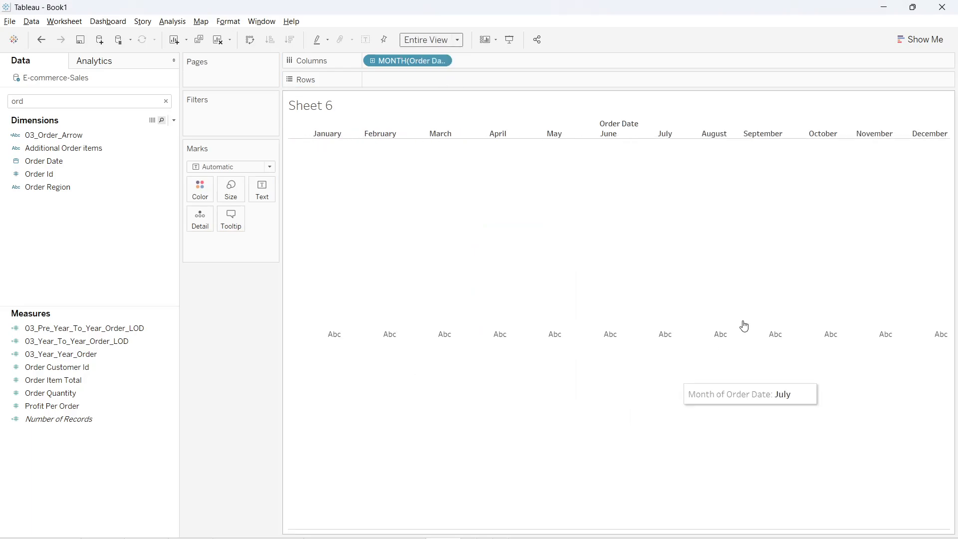
{"action": "left_click", "coordinate": [165, 101]}
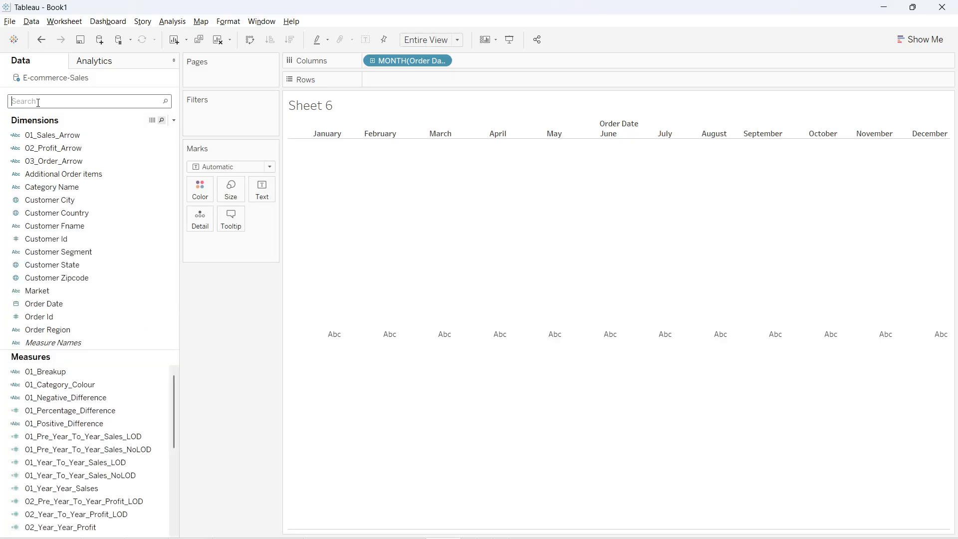
Add Order Quantity to the rows and apply the Rank quick table calculation to it
{"action": "type", "text": "order"}
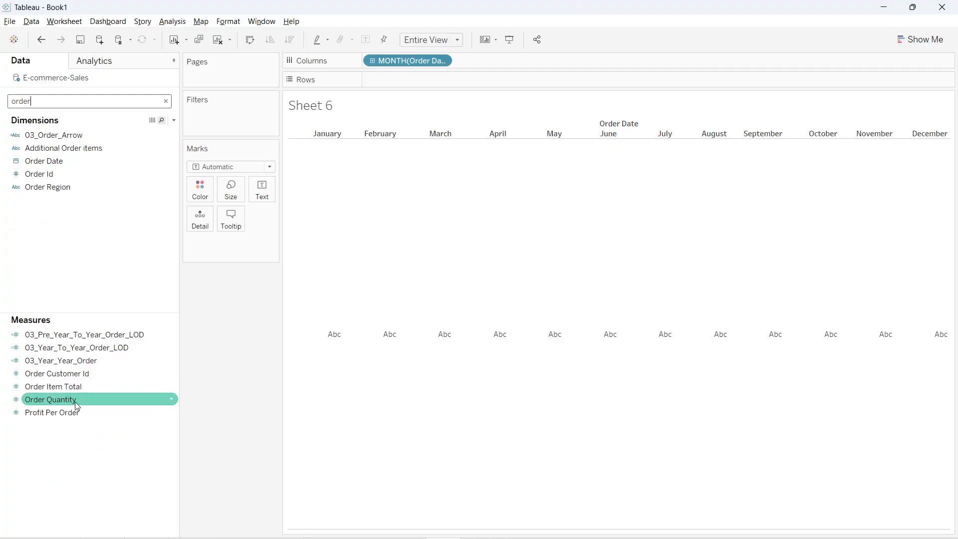
{"action": "left_click_drag", "start_coordinate": [75, 401], "coordinate": [419, 82]}
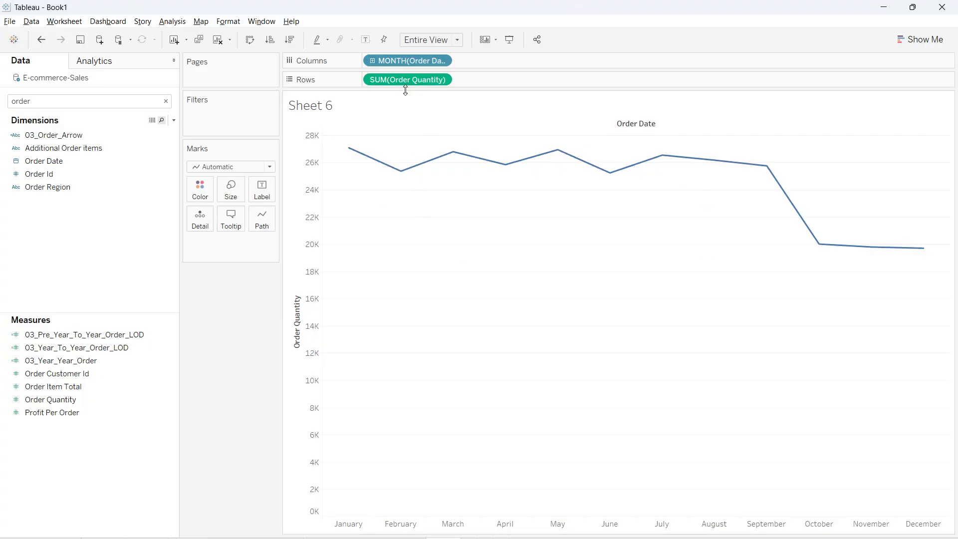
{"action": "left_click", "coordinate": [443, 80]}
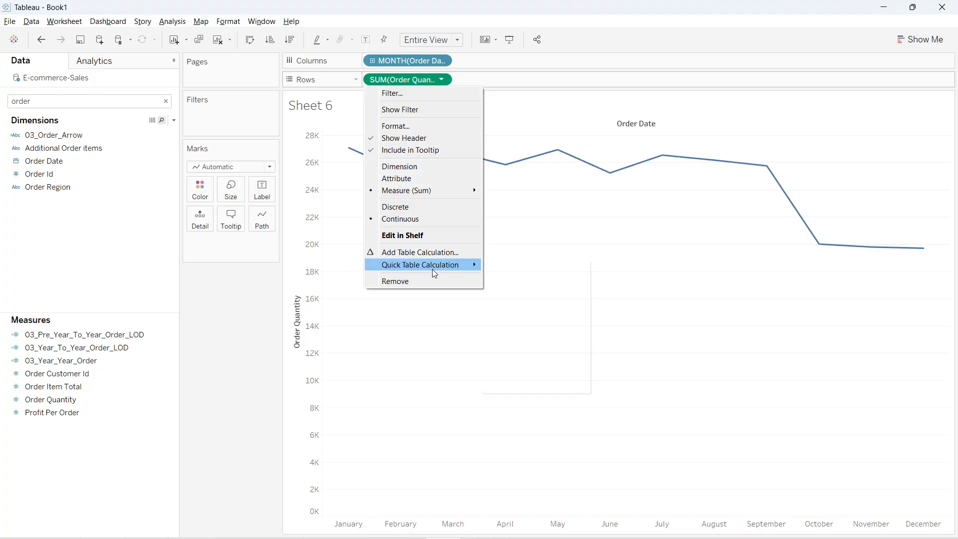
{"action": "mouse_move", "coordinate": [436, 263]}
{"action": "left_click", "coordinate": [501, 314]}
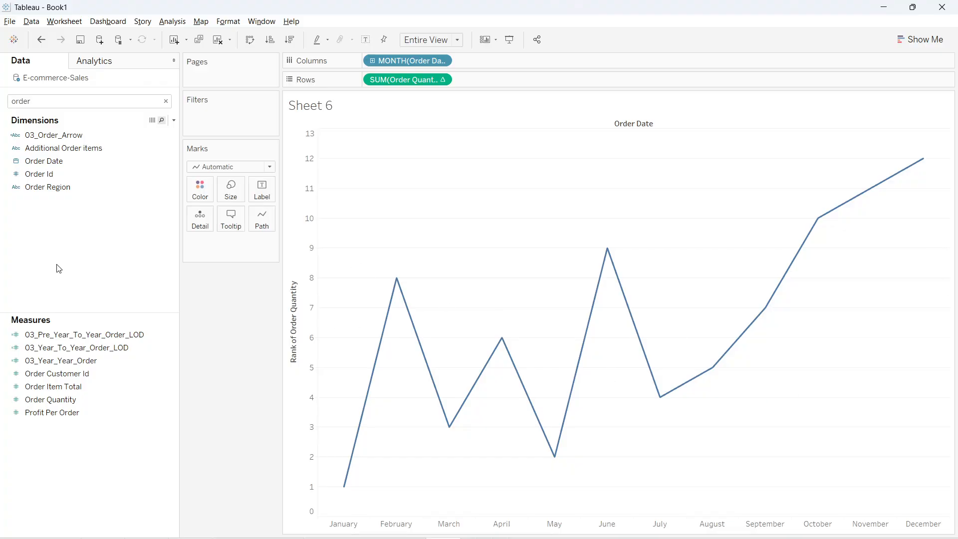
Find the Market dimension and colour the rank lines by it, clearing the field search
{"action": "left_click", "coordinate": [165, 101]}
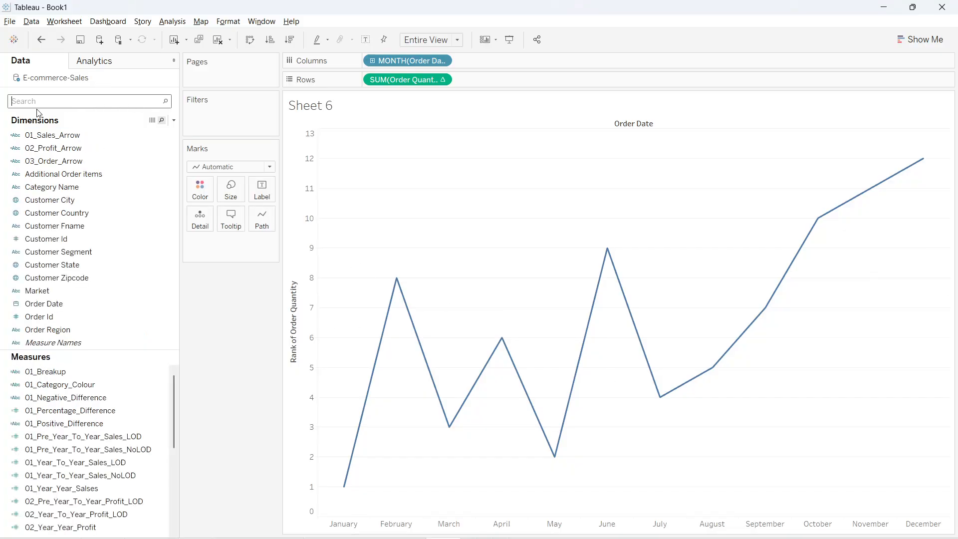
{"action": "type", "text": "mar"}
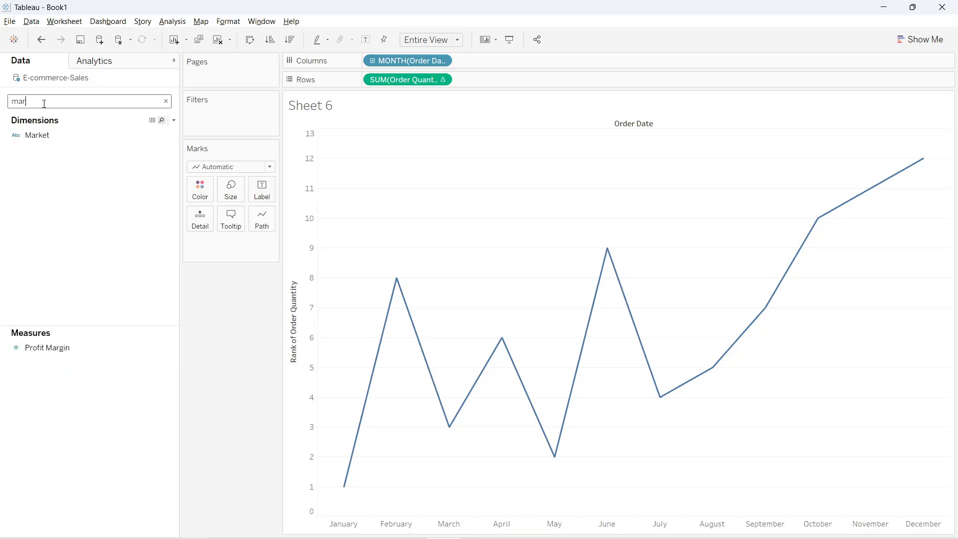
{"action": "left_click_drag", "start_coordinate": [36, 135], "coordinate": [198, 198]}
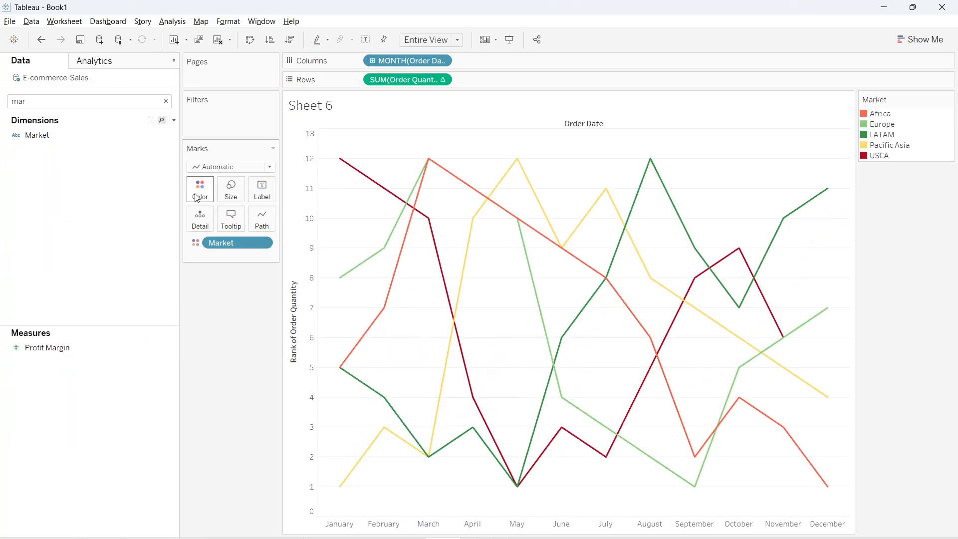
{"action": "left_click", "coordinate": [166, 101]}
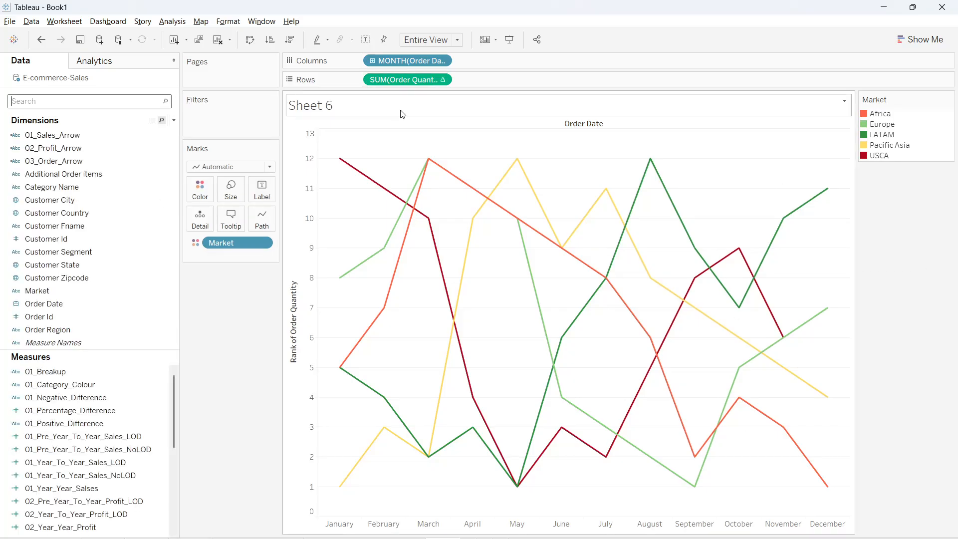
Compute the Order Quantity rank using Market and dismiss the incoming call notification
{"action": "left_click", "coordinate": [442, 80]}
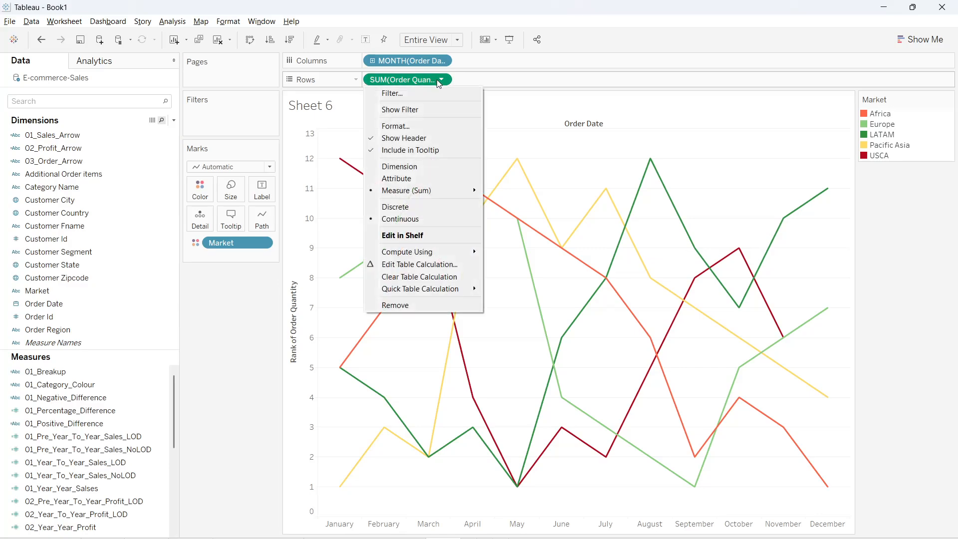
{"action": "mouse_move", "coordinate": [432, 253]}
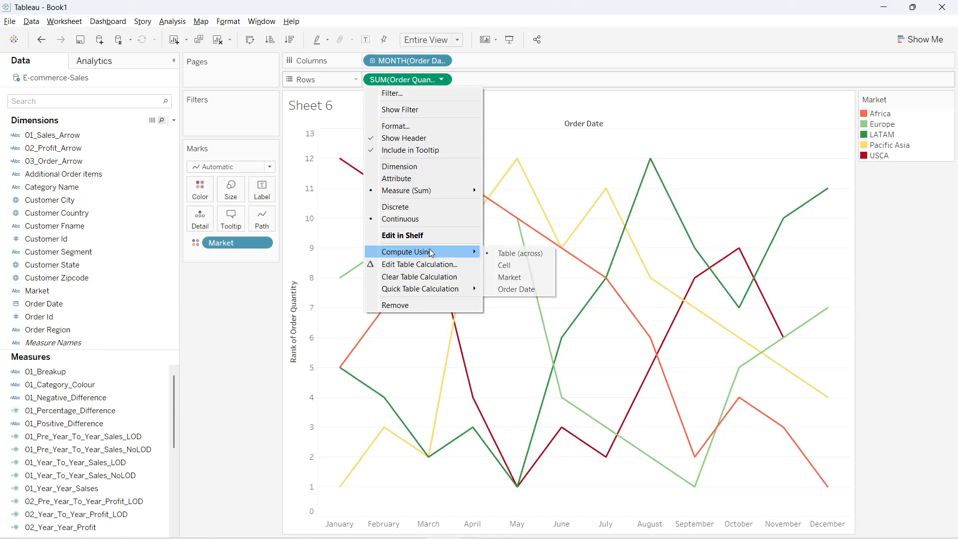
{"action": "left_click", "coordinate": [528, 277]}
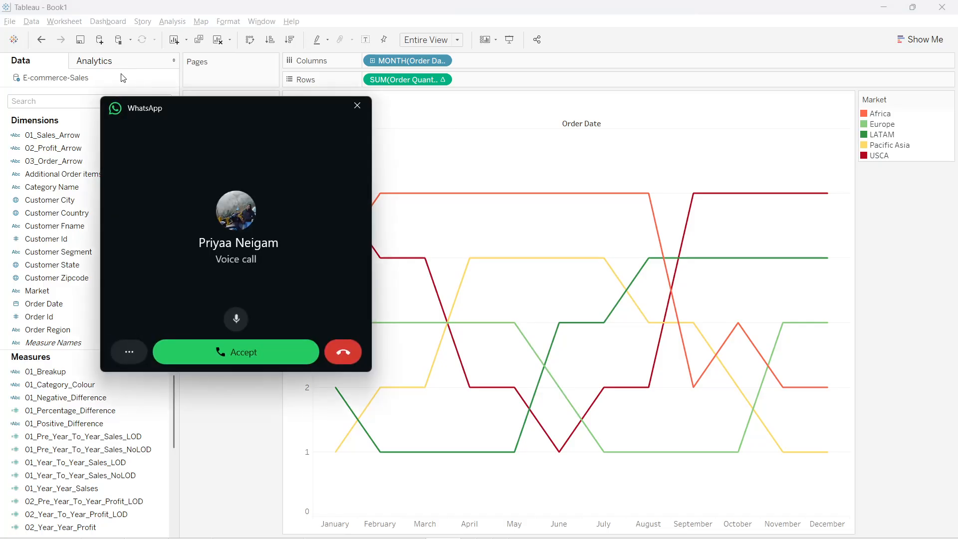
{"action": "left_click", "coordinate": [349, 107]}
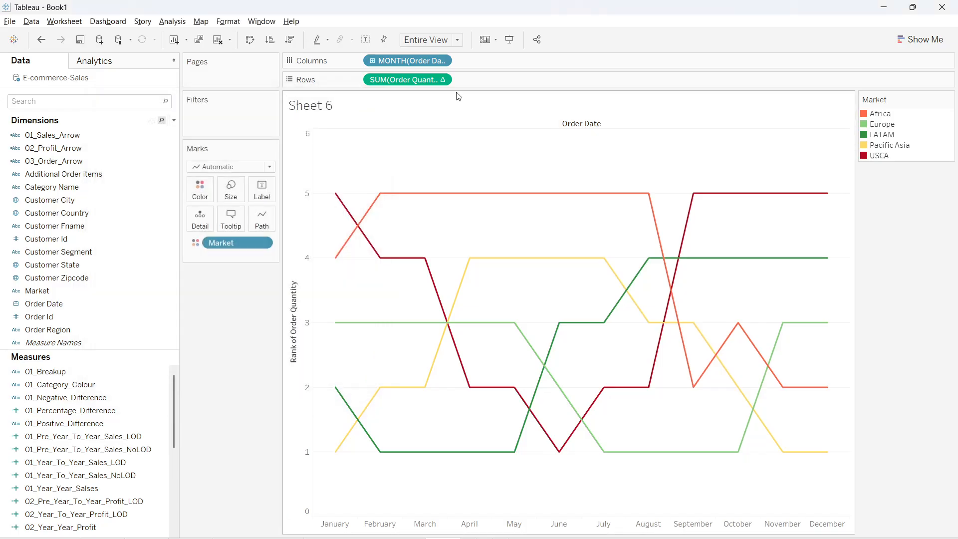
Duplicate the ranked Order Quantity measure on the rows as a dual axis and show the copy as circles
{"action": "left_click_drag", "start_coordinate": [399, 78], "coordinate": [496, 77]}
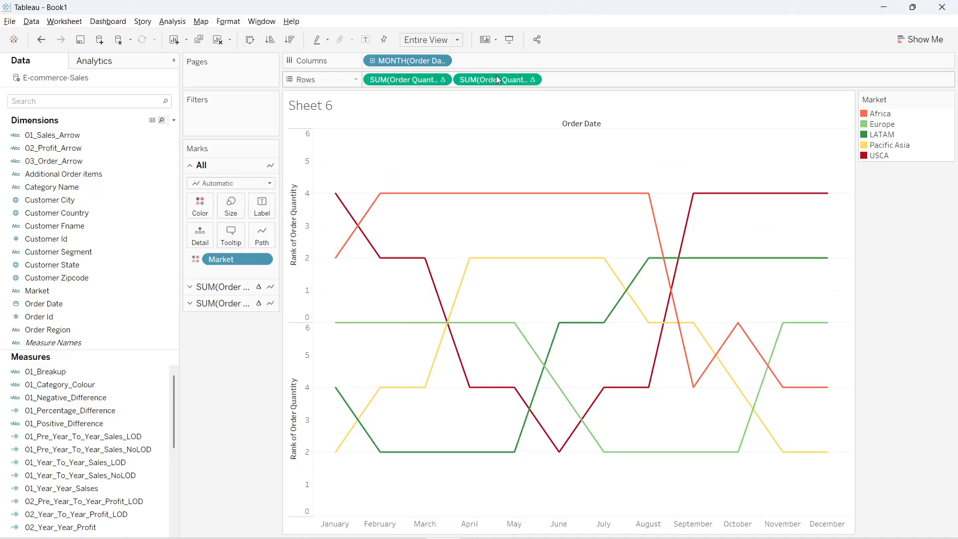
{"action": "left_click", "coordinate": [532, 80]}
{"action": "left_click", "coordinate": [519, 305]}
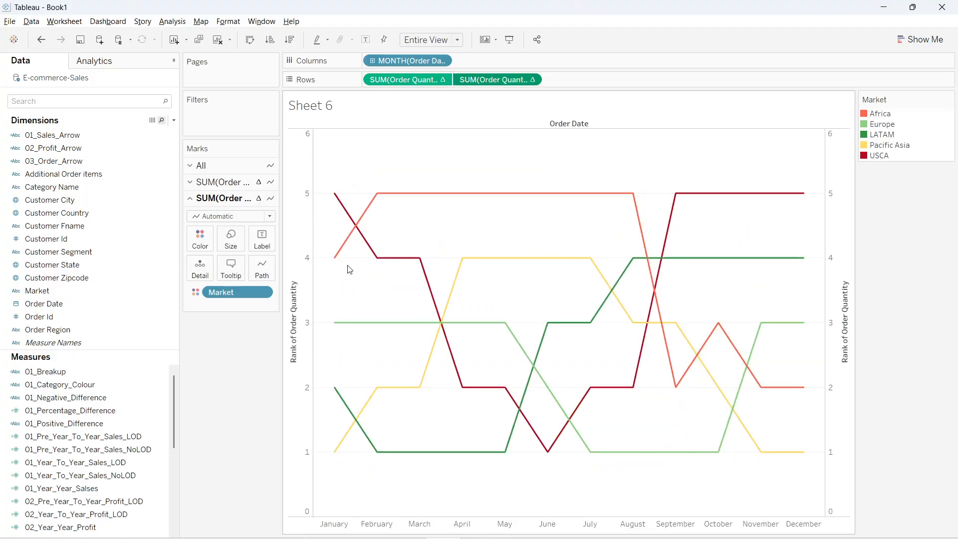
{"action": "left_click", "coordinate": [235, 216]}
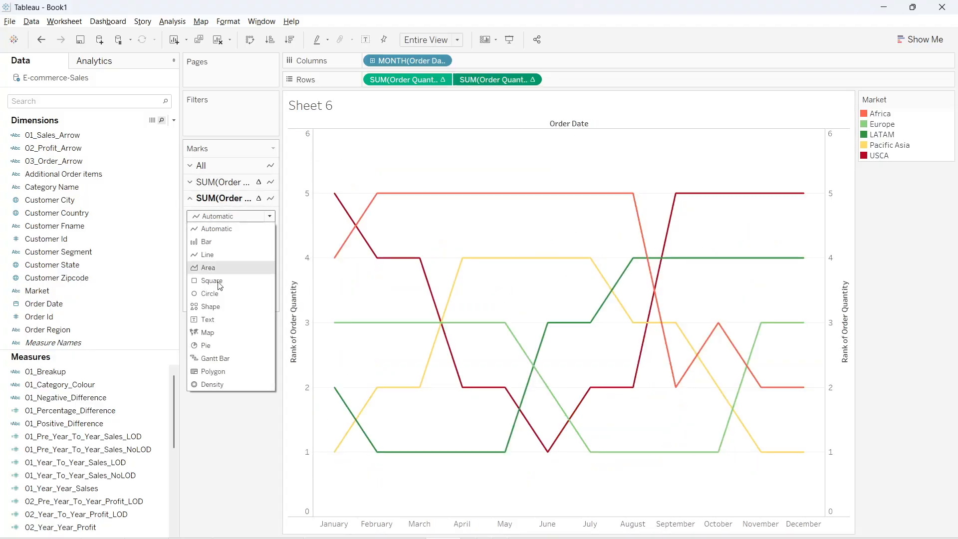
{"action": "left_click", "coordinate": [219, 293]}
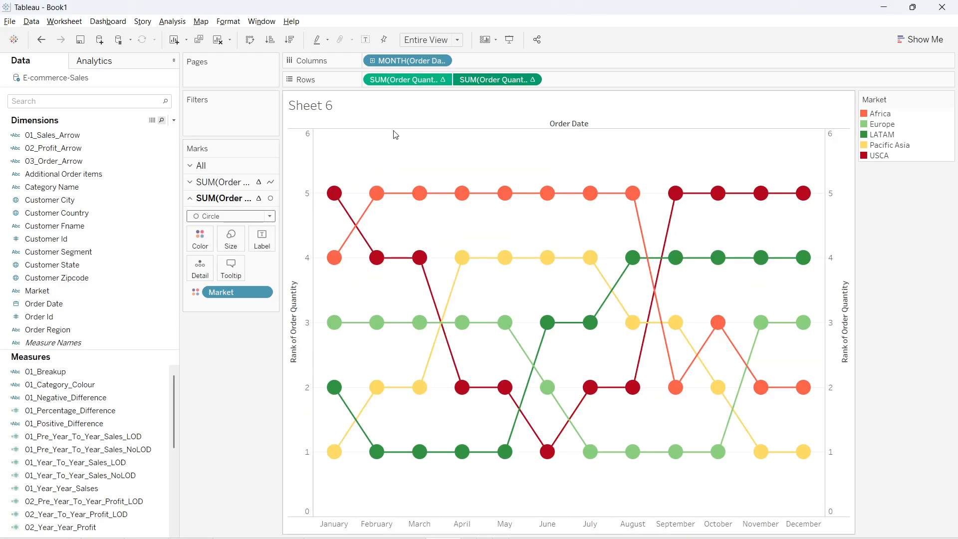
Label the circles with the Order Quantity rank, aligned to the centre horizontally and the middle vertically
{"action": "left_click_drag", "start_coordinate": [407, 79], "coordinate": [263, 240]}
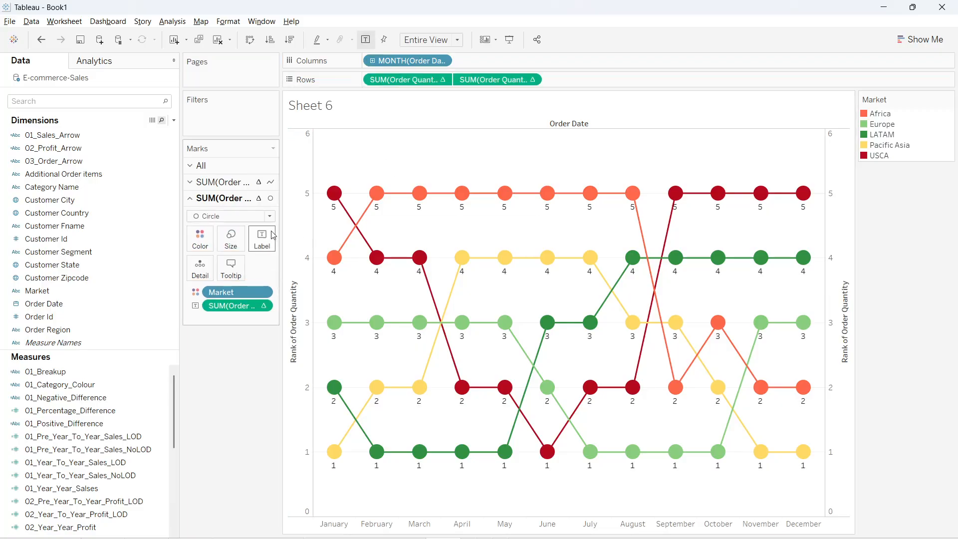
{"action": "left_click", "coordinate": [272, 235]}
{"action": "left_click", "coordinate": [312, 324]}
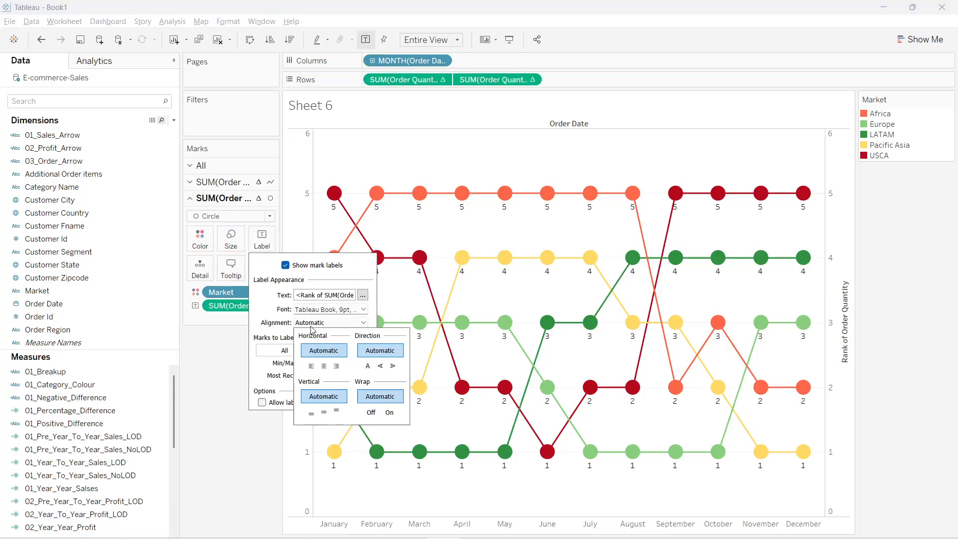
{"action": "left_click", "coordinate": [324, 366]}
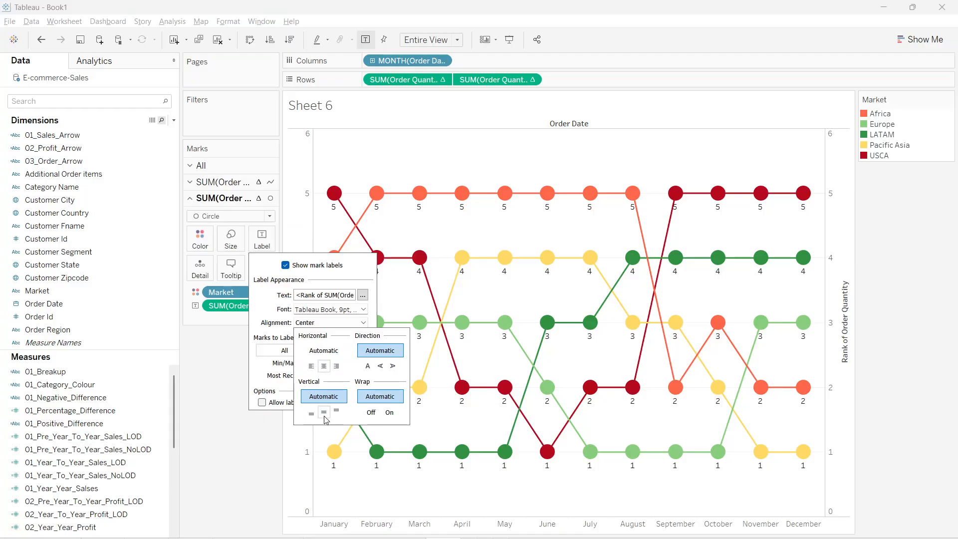
{"action": "left_click", "coordinate": [324, 412]}
{"action": "left_click", "coordinate": [223, 452]}
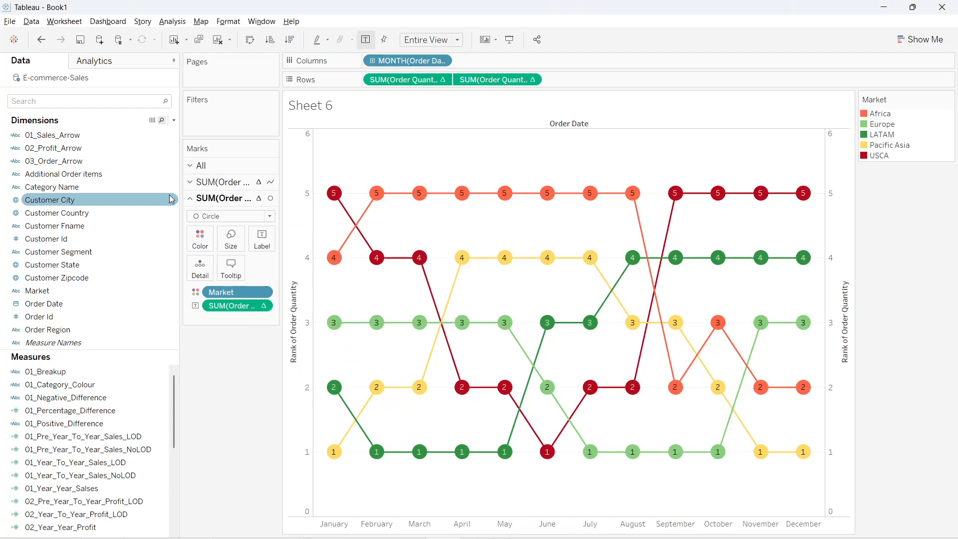
Enlarge the circles and format their rank labels at size 12 in a bolder font
{"action": "left_click", "coordinate": [230, 238]}
{"action": "left_click_drag", "start_coordinate": [247, 268], "coordinate": [260, 267]}
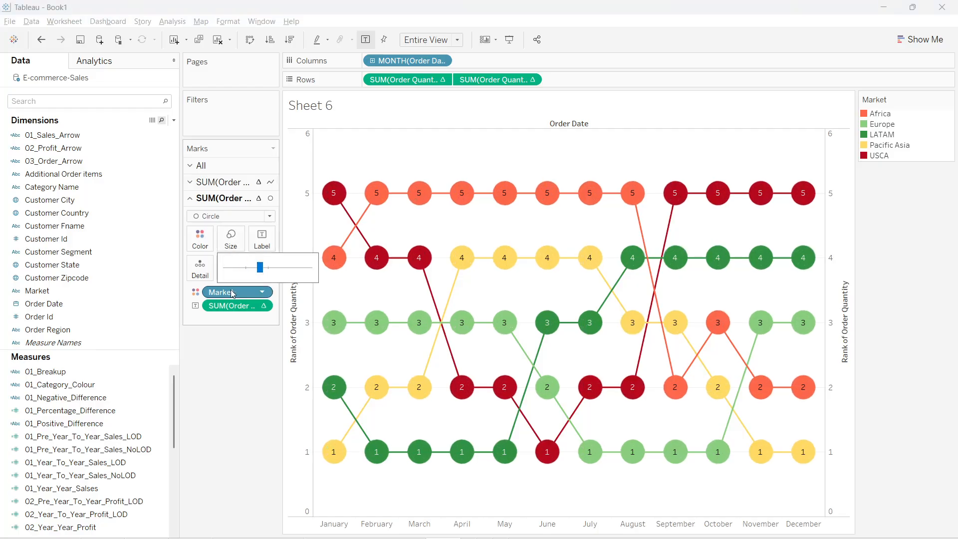
{"action": "left_click", "coordinate": [259, 244]}
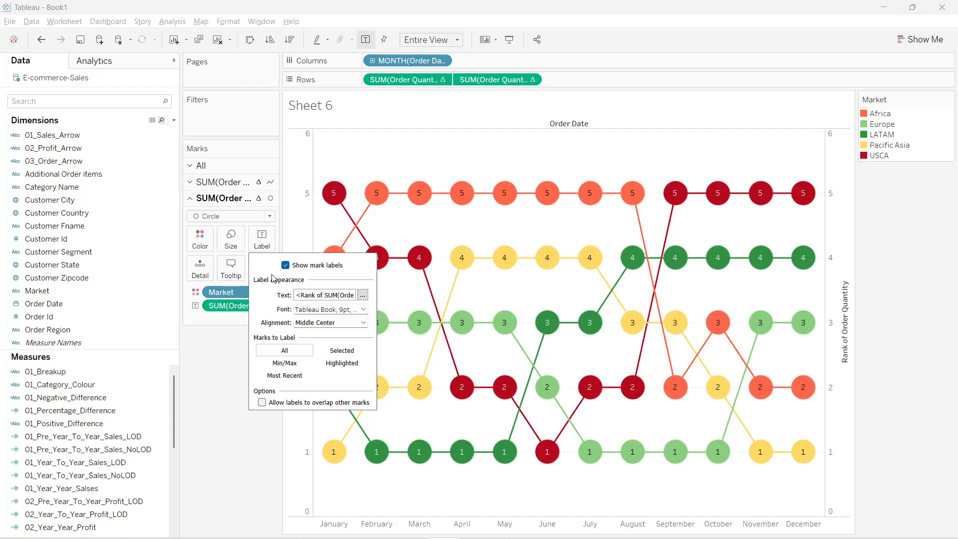
{"action": "left_click", "coordinate": [363, 295]}
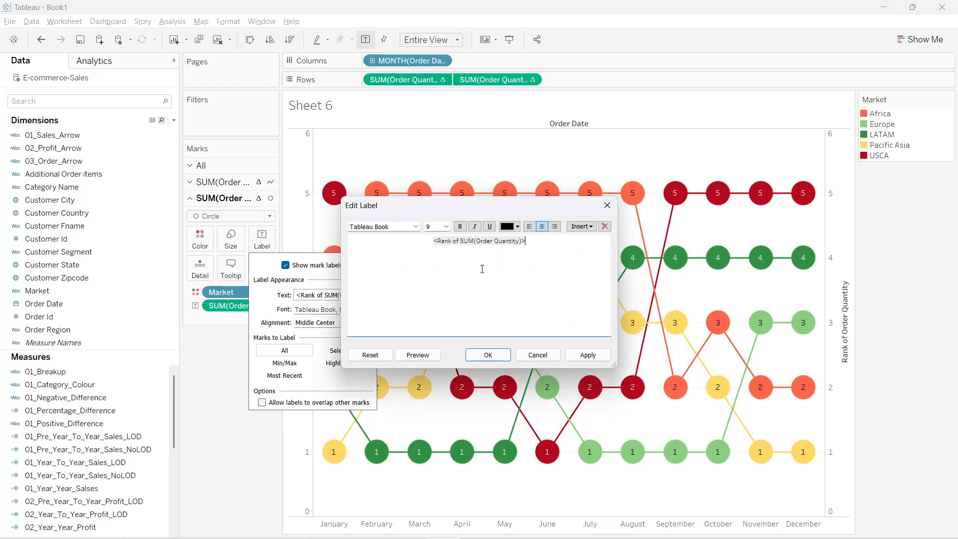
{"action": "key", "text": "ctrl+a"}
{"action": "left_click", "coordinate": [446, 226]}
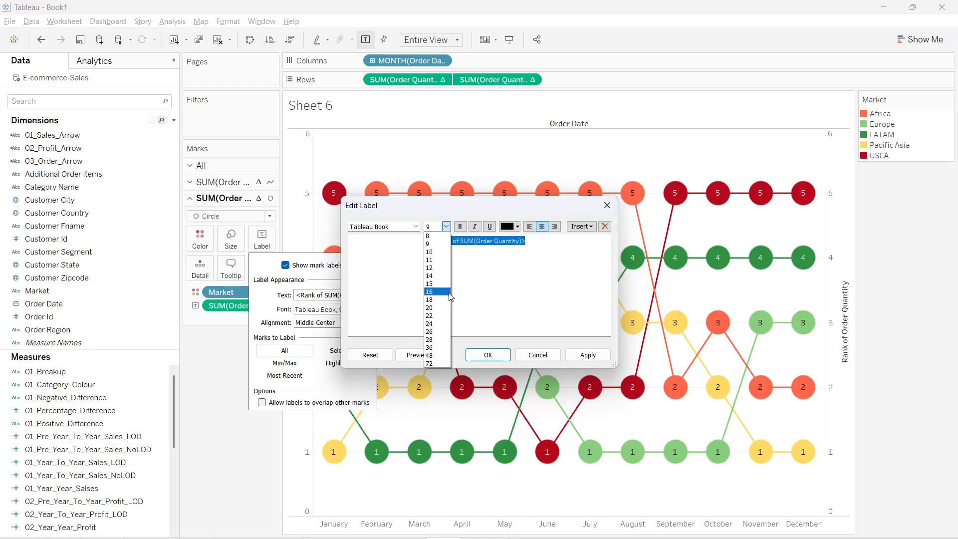
{"action": "left_click", "coordinate": [430, 268]}
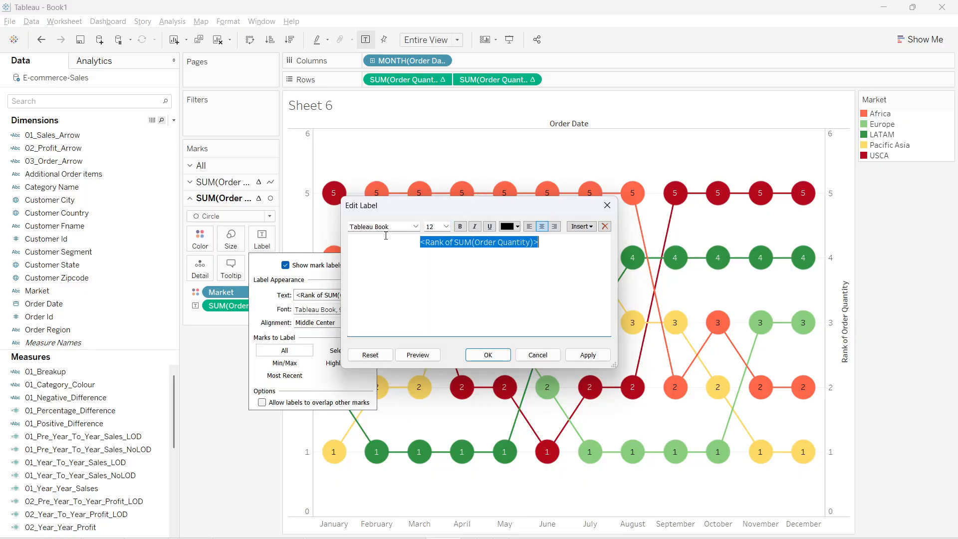
{"action": "left_click", "coordinate": [416, 226]}
{"action": "left_click", "coordinate": [373, 268]}
{"action": "left_click", "coordinate": [588, 355]}
{"action": "left_click", "coordinate": [488, 354]}
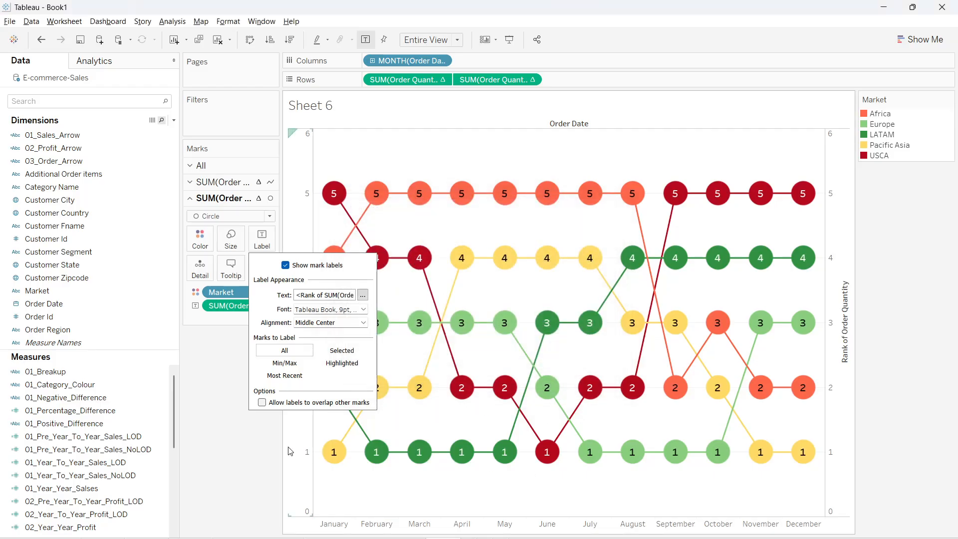
{"action": "left_click", "coordinate": [259, 438]}
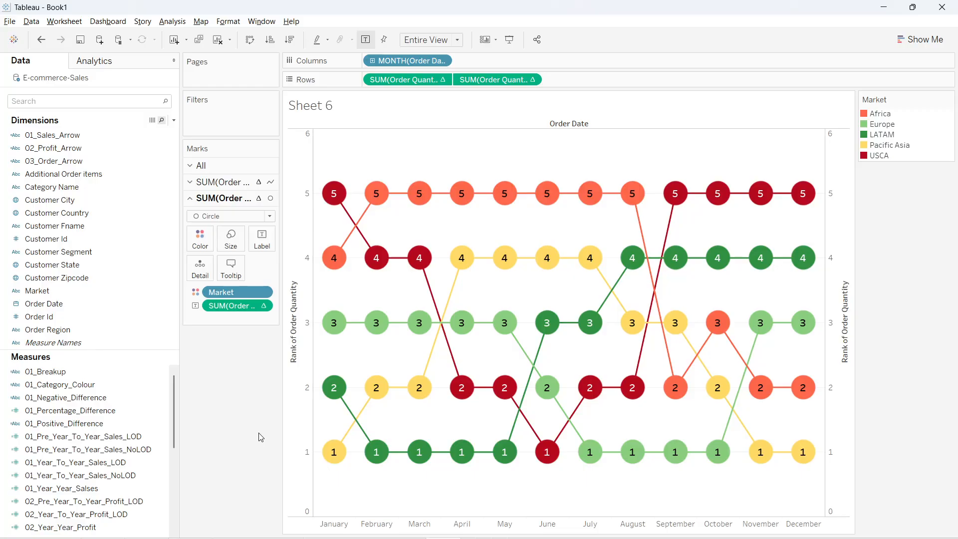
Synchronize the secondary rank axis with the primary one and hide the secondary axis header
{"action": "right_click", "coordinate": [849, 164]}
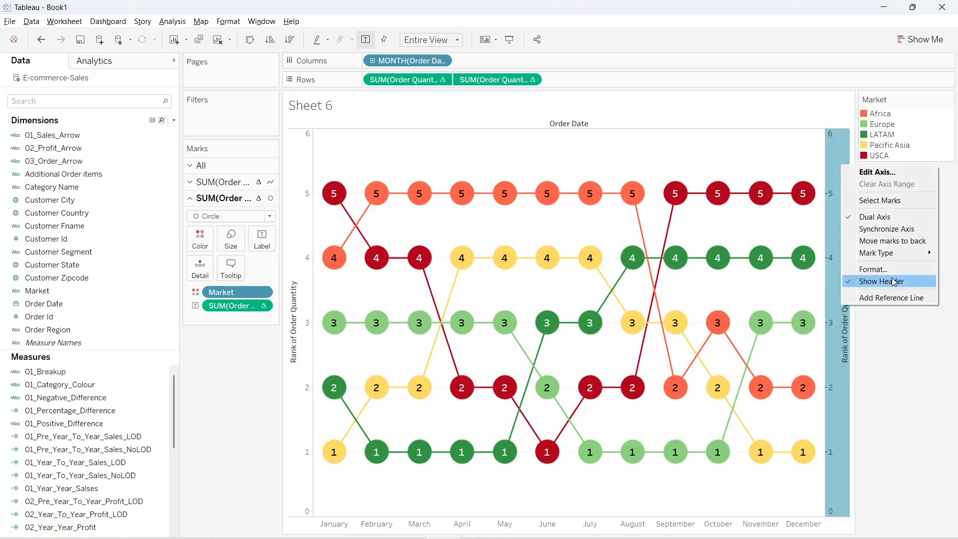
{"action": "left_click", "coordinate": [899, 227]}
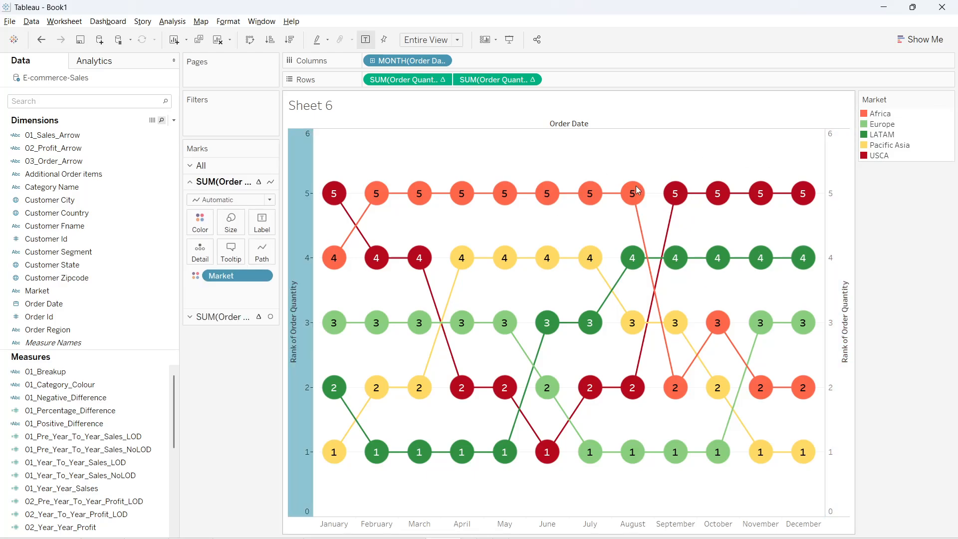
{"action": "right_click", "coordinate": [835, 176]}
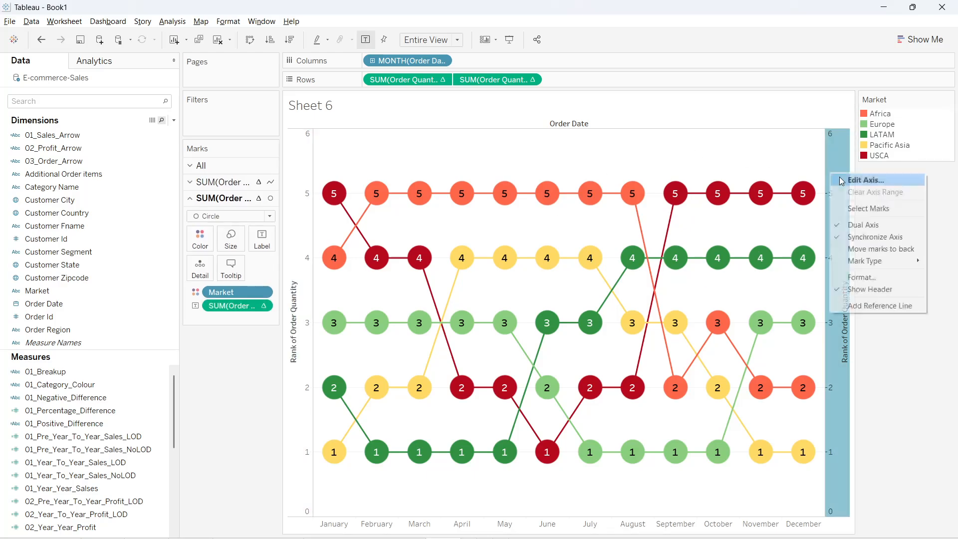
{"action": "left_click", "coordinate": [883, 290]}
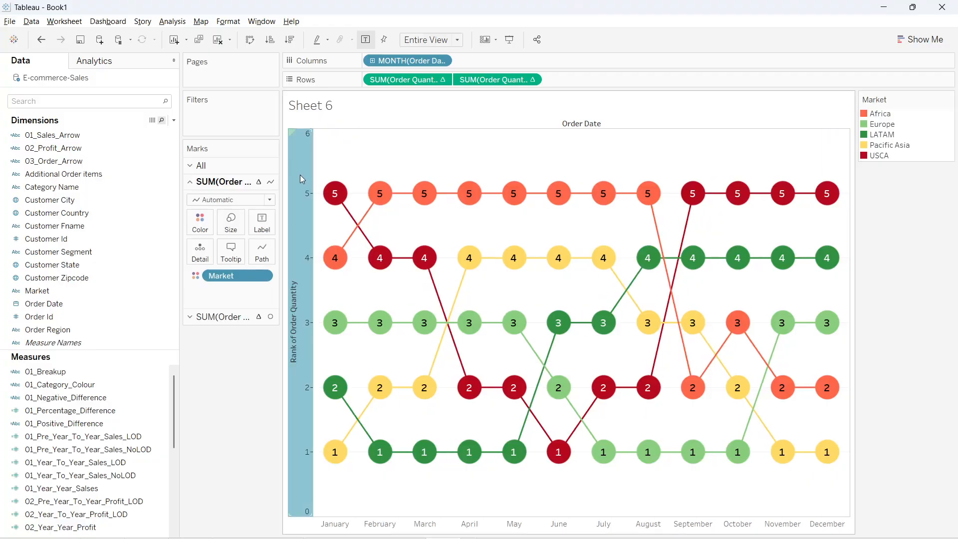
Reverse the scale of the remaining Rank of Order Quantity axis
{"action": "mouse_move", "coordinate": [335, 197]}
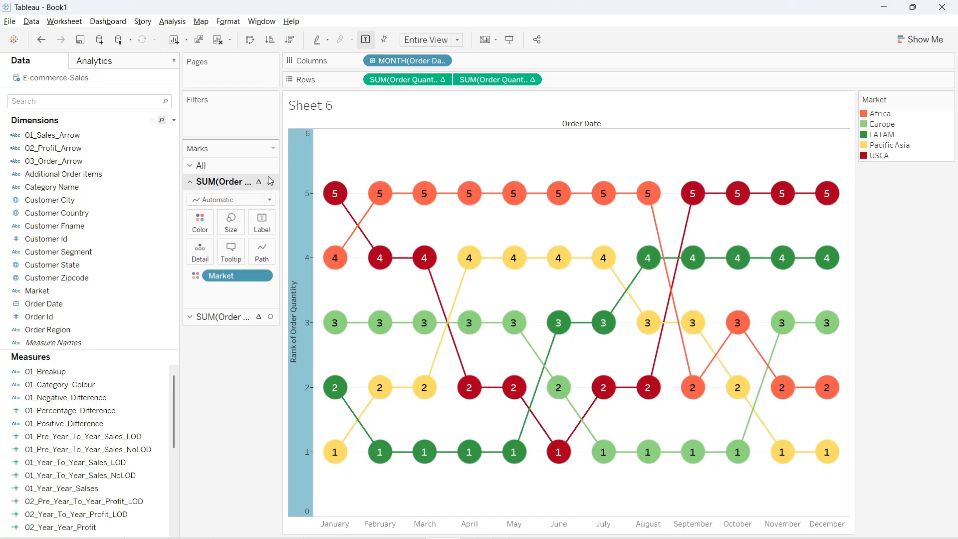
{"action": "right_click", "coordinate": [301, 161]}
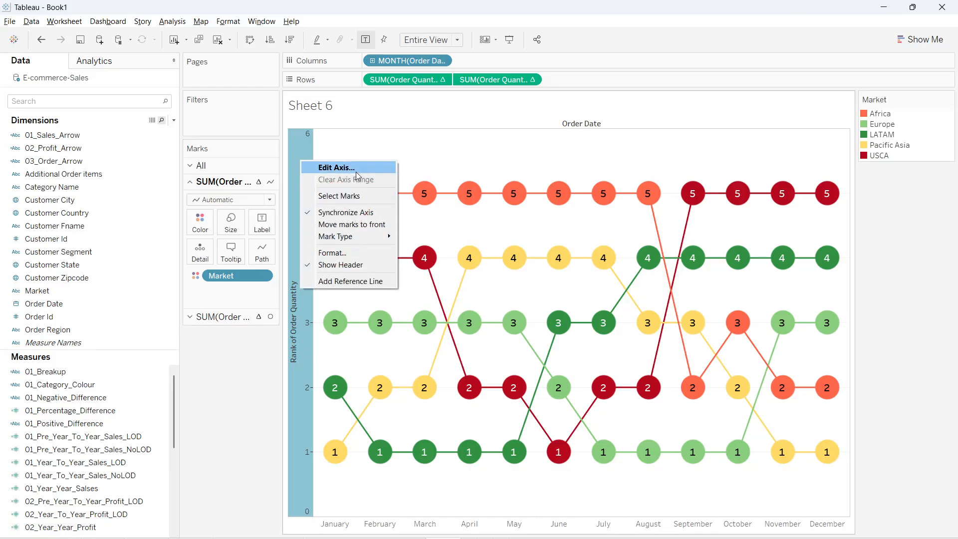
{"action": "key", "text": "Escape"}
{"action": "mouse_move", "coordinate": [327, 264]}
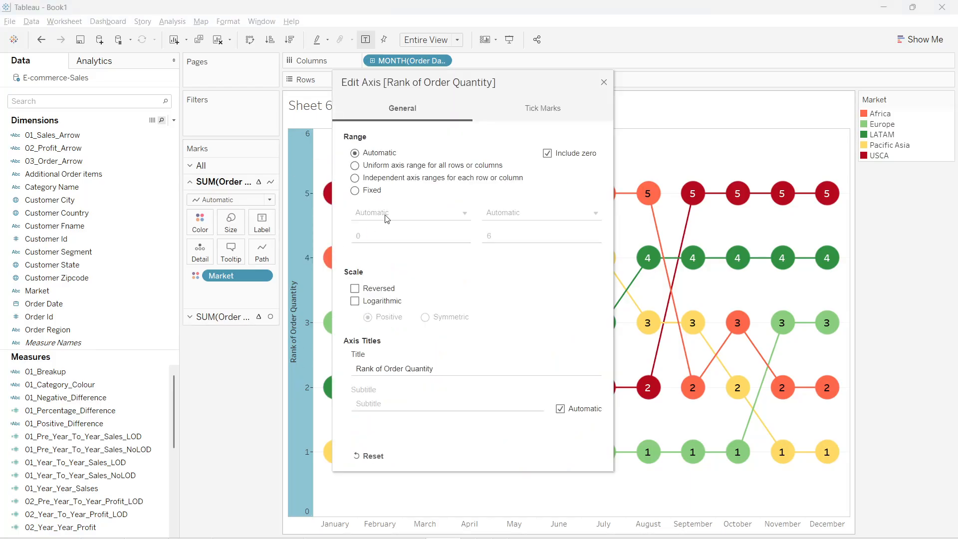
{"action": "left_click", "coordinate": [355, 289]}
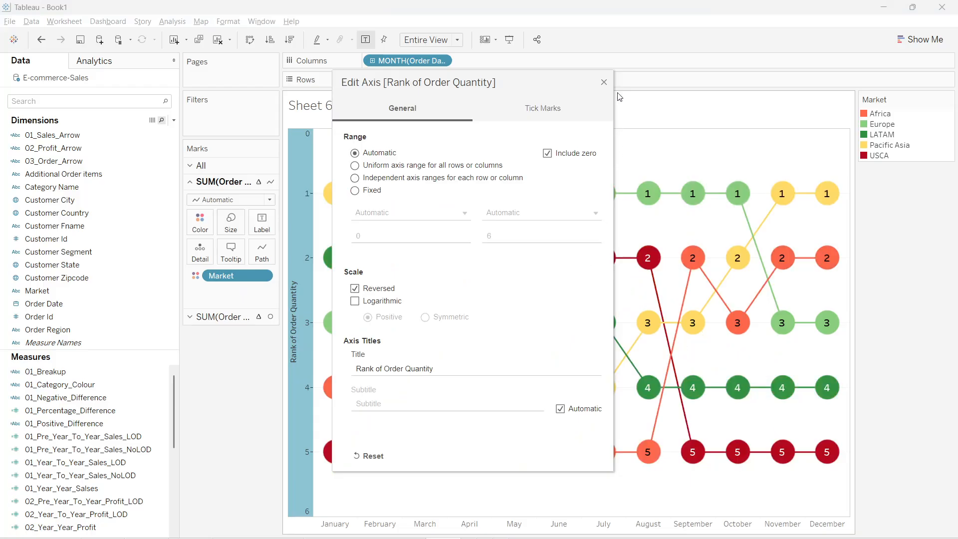
Close the axis settings and highlight individual markets, including Africa and Pacific Asia, from the Market legend before clearing the highlight
{"action": "left_click", "coordinate": [604, 82]}
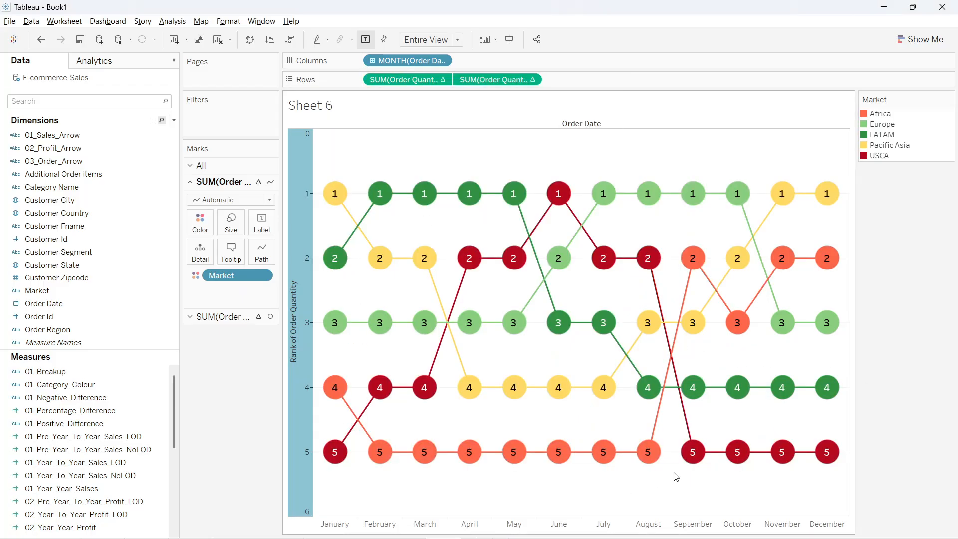
{"action": "left_click", "coordinate": [880, 115]}
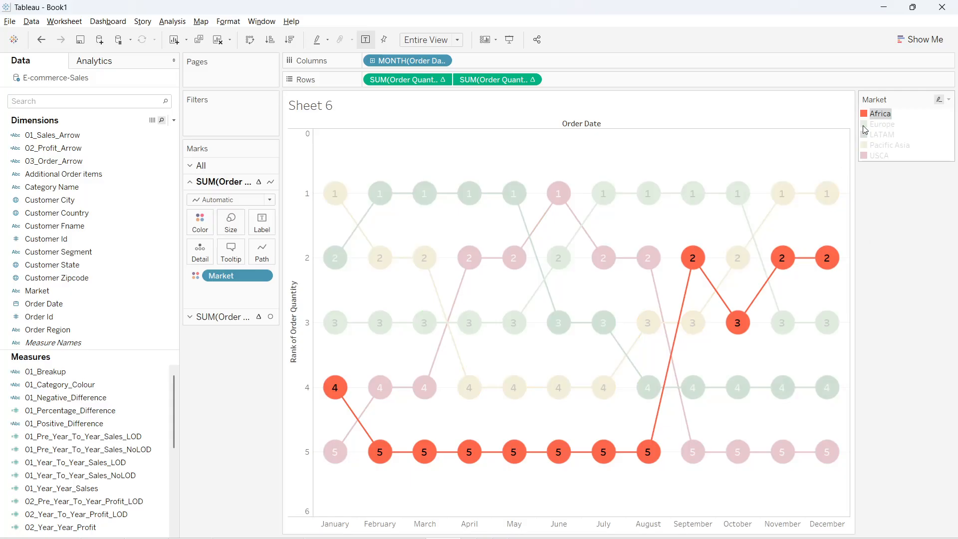
{"action": "left_click", "coordinate": [882, 124]}
{"action": "left_click", "coordinate": [883, 135]}
{"action": "left_click", "coordinate": [892, 145]}
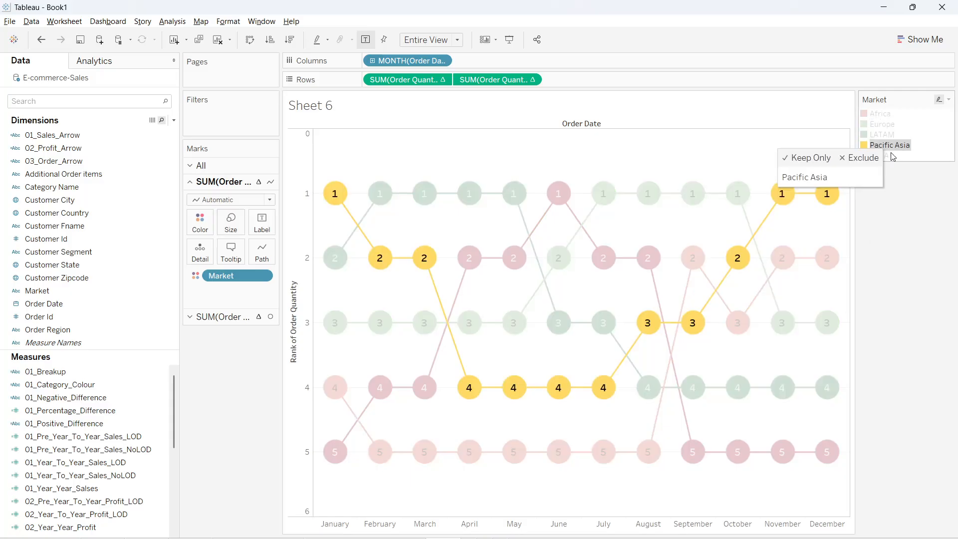
{"action": "left_click", "coordinate": [894, 146]}
{"action": "left_click", "coordinate": [891, 125]}
{"action": "left_click", "coordinate": [904, 131]}
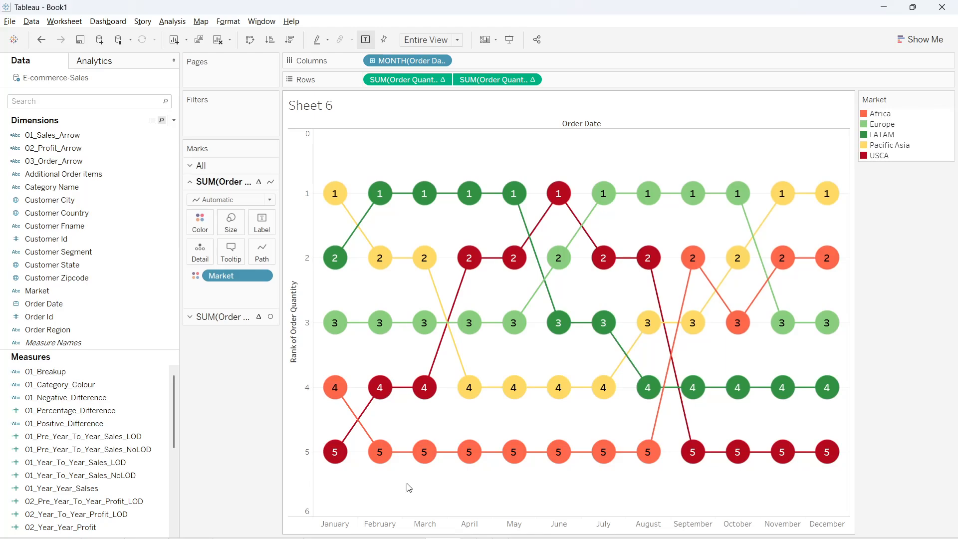
Hide the header of the Rank of Order Quantity axis on the bump chart
{"action": "right_click", "coordinate": [294, 255]}
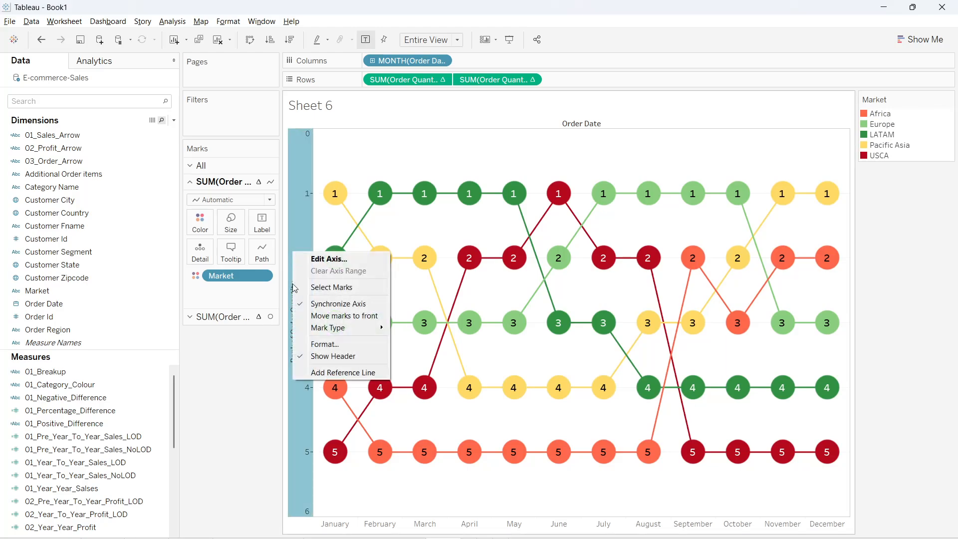
{"action": "left_click", "coordinate": [335, 358]}
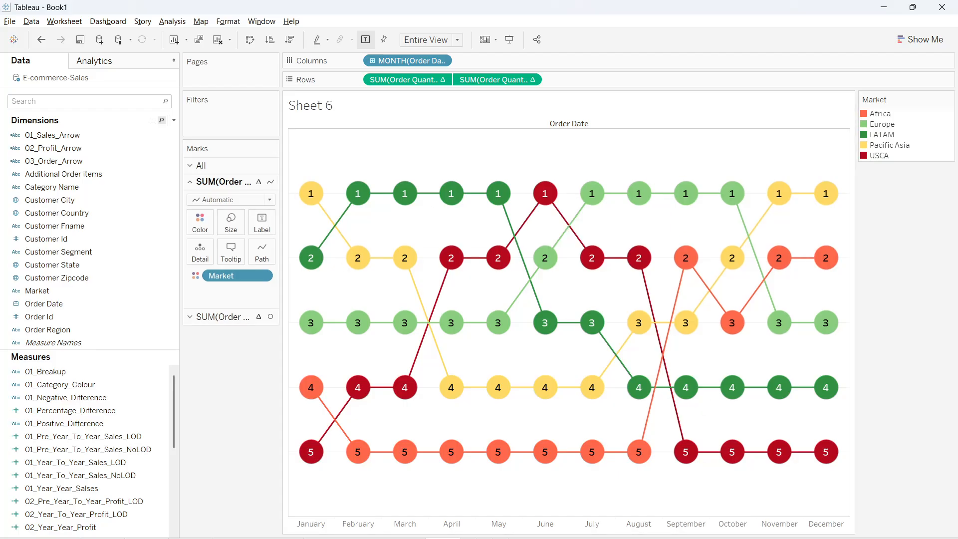
{"action": "mouse_move", "coordinate": [368, 467]}
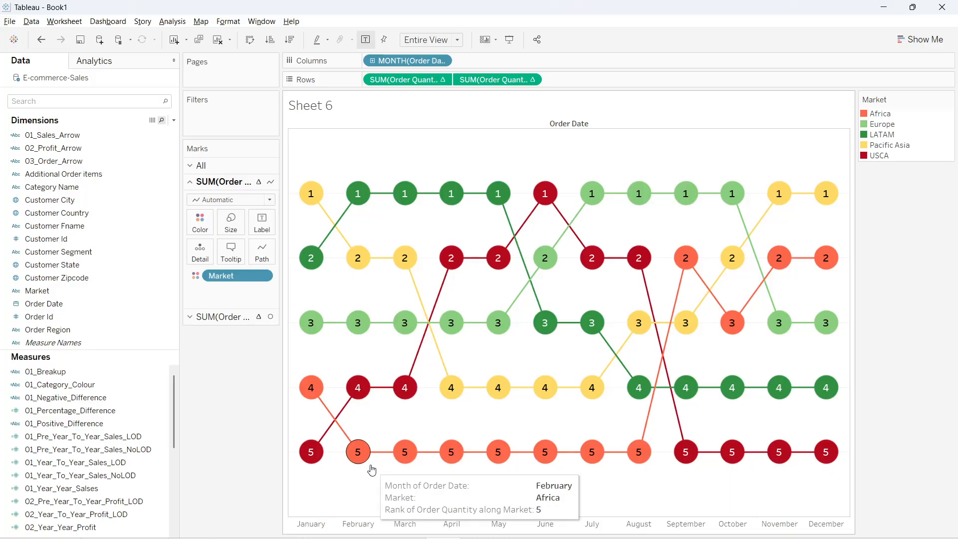
{"action": "mouse_move", "coordinate": [352, 321]}
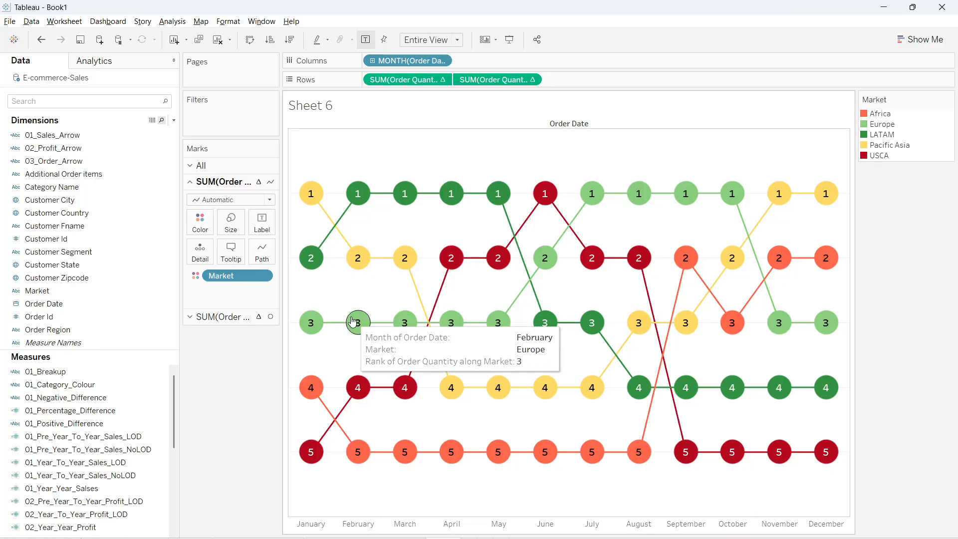
{"action": "mouse_move", "coordinate": [333, 418]}
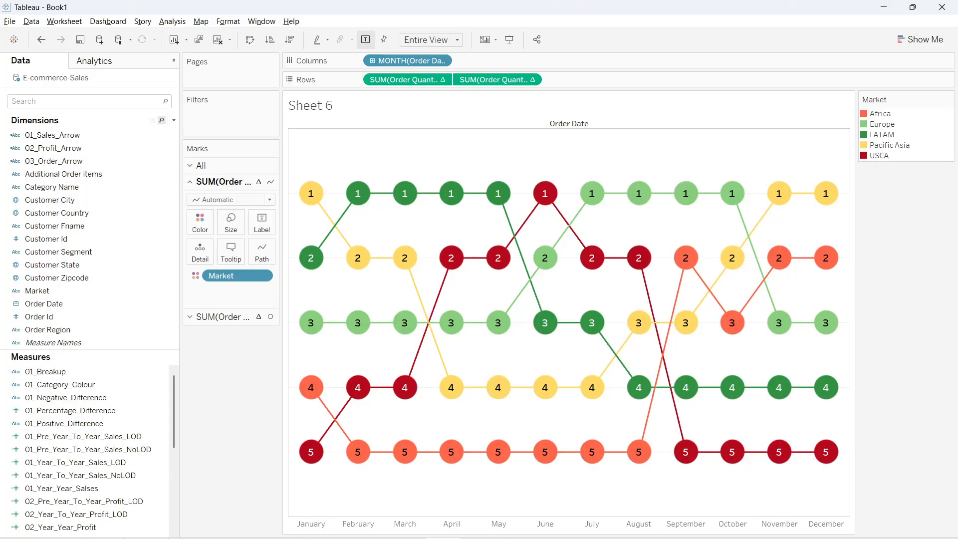
Create a new dashboard and set its size to Automatic
{"action": "left_click", "coordinate": [484, 538]}
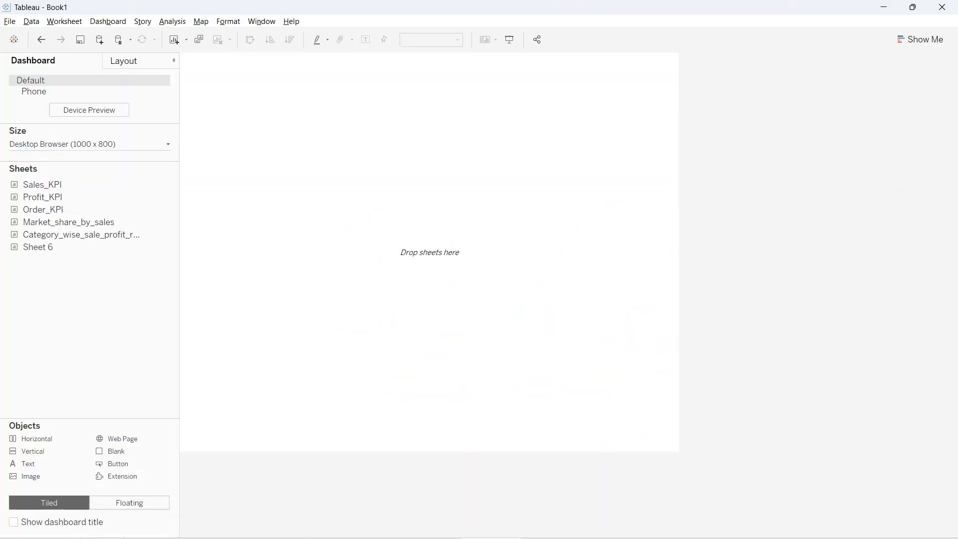
{"action": "left_click", "coordinate": [69, 145]}
{"action": "left_click", "coordinate": [88, 163]}
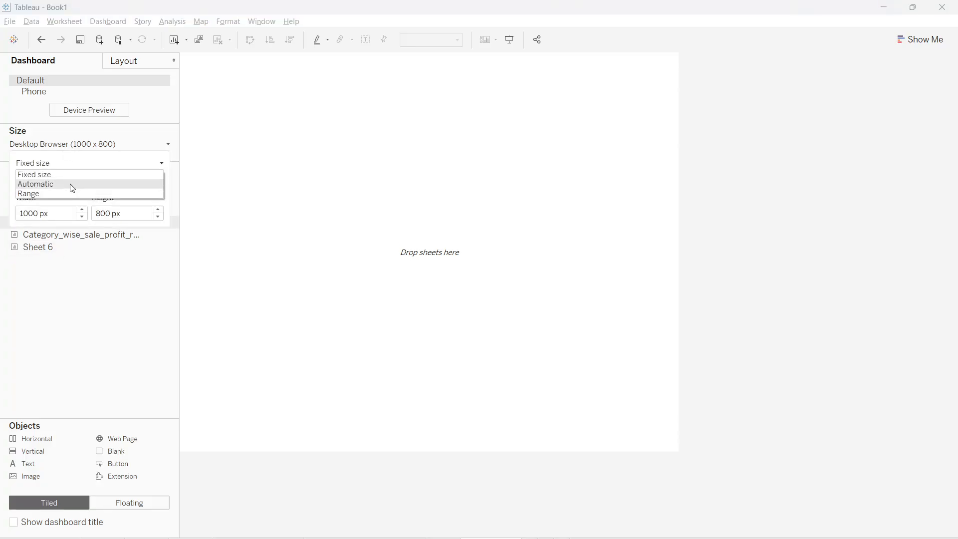
{"action": "left_click", "coordinate": [72, 184]}
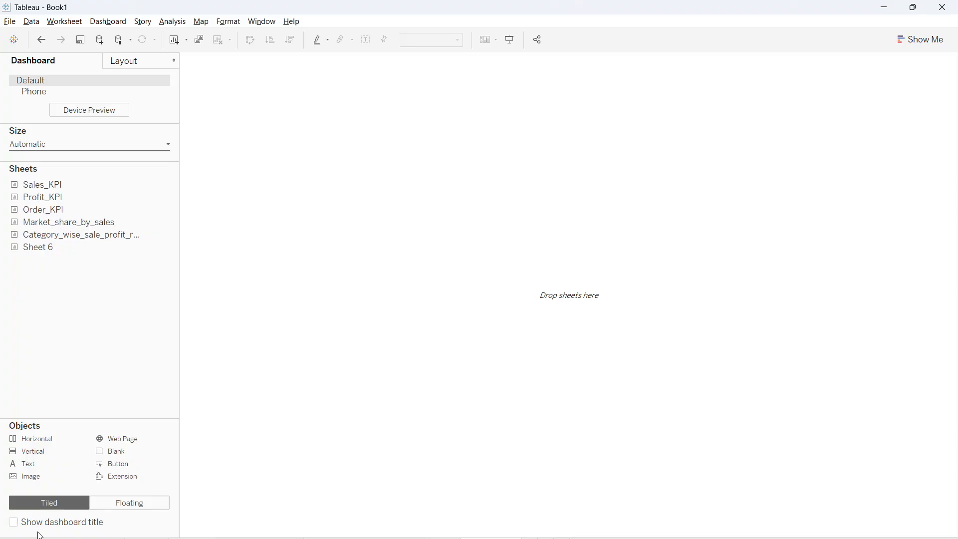
Show the dashboard title and replace its text with "Ecommerce Dashboard | YTY Sales"
{"action": "left_click", "coordinate": [14, 524]}
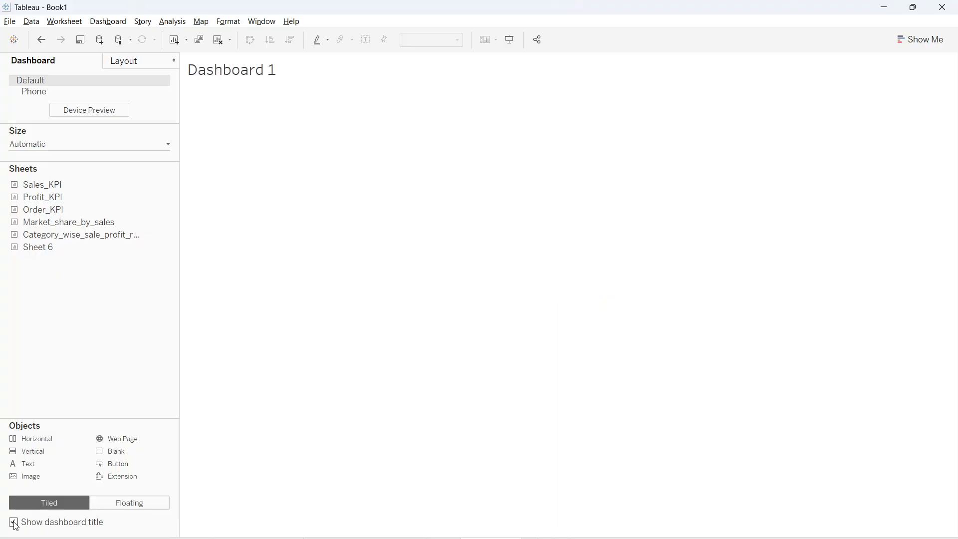
{"action": "double_click", "coordinate": [234, 70]}
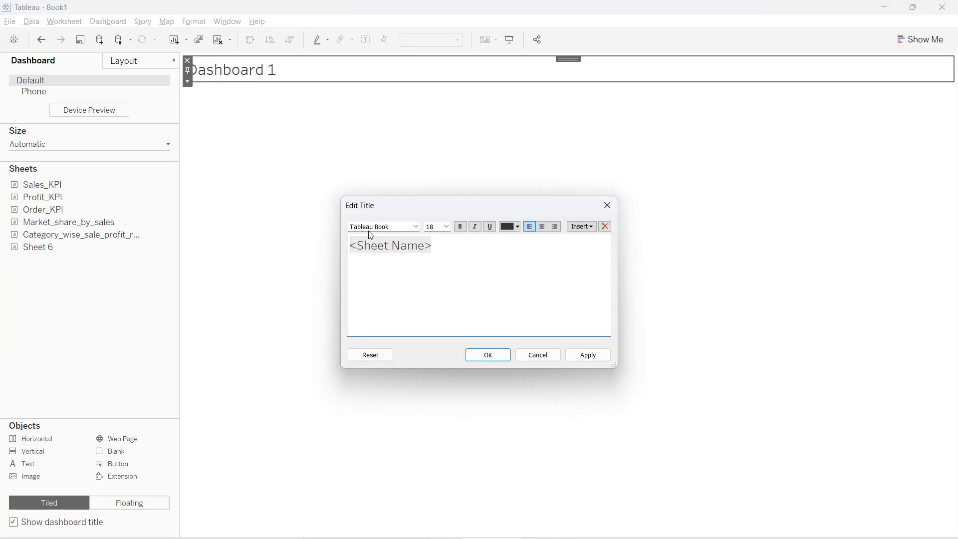
{"action": "key", "text": "ctrl+a"}
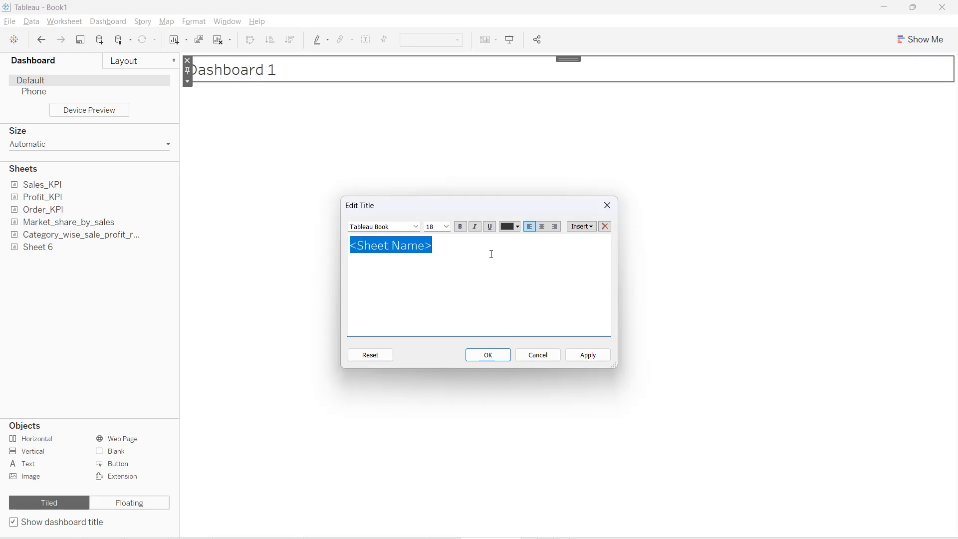
{"action": "type", "text": "Ecommerce"}
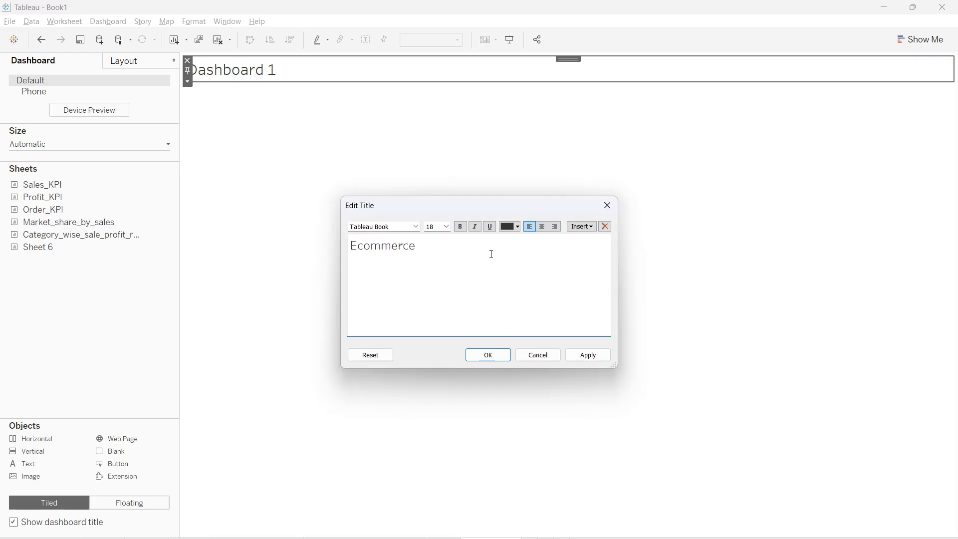
{"action": "type", "text": " Dashb"}
{"action": "type", "text": "oard | YTY Sales"}
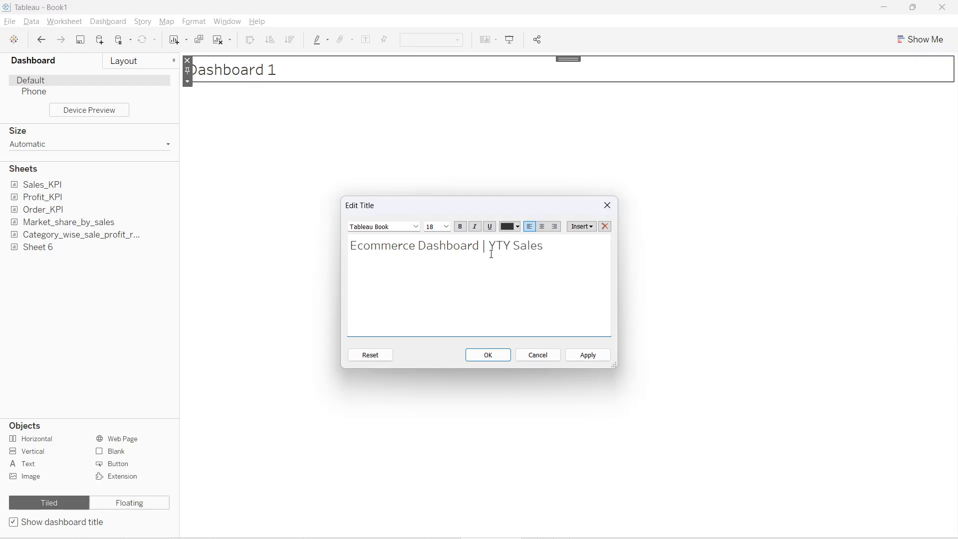
Colour "Ecommerce Dashboard" dark red and "YTY Sales" green in the dashboard title
{"action": "key", "text": "ctrl+a"}
{"action": "left_click", "coordinate": [468, 284]}
{"action": "left_click_drag", "start_coordinate": [480, 248], "coordinate": [261, 246]}
{"action": "left_click", "coordinate": [520, 228]}
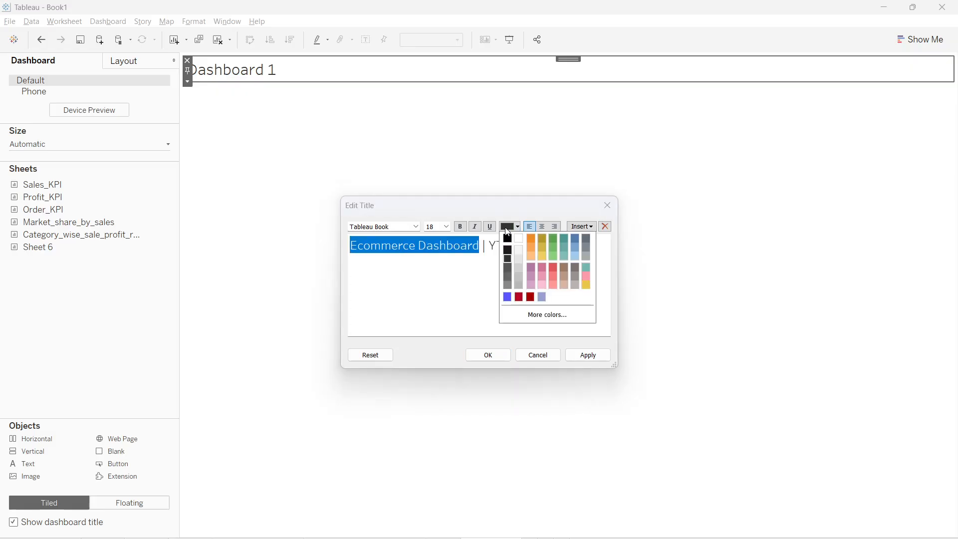
{"action": "left_click", "coordinate": [529, 297]}
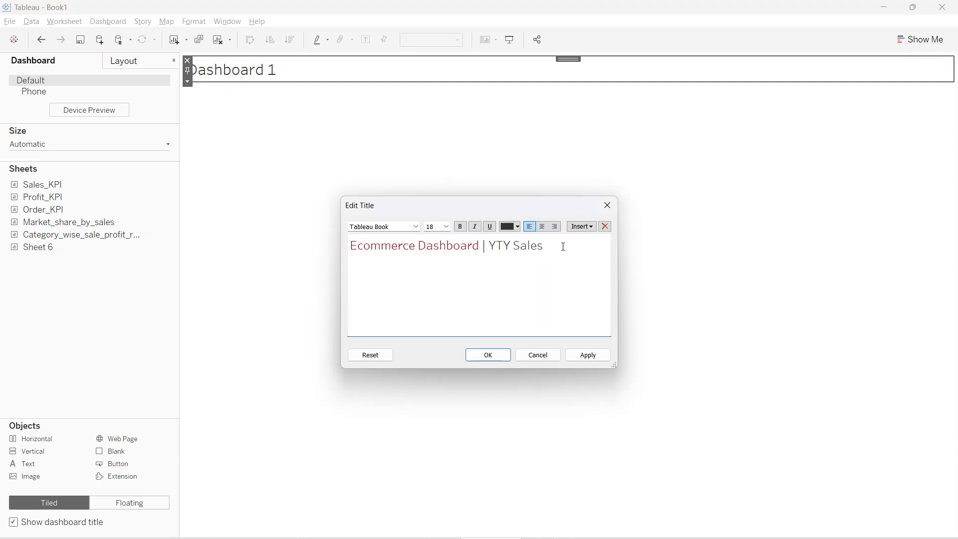
{"action": "left_click_drag", "start_coordinate": [562, 245], "coordinate": [491, 246]}
{"action": "left_click", "coordinate": [514, 227]}
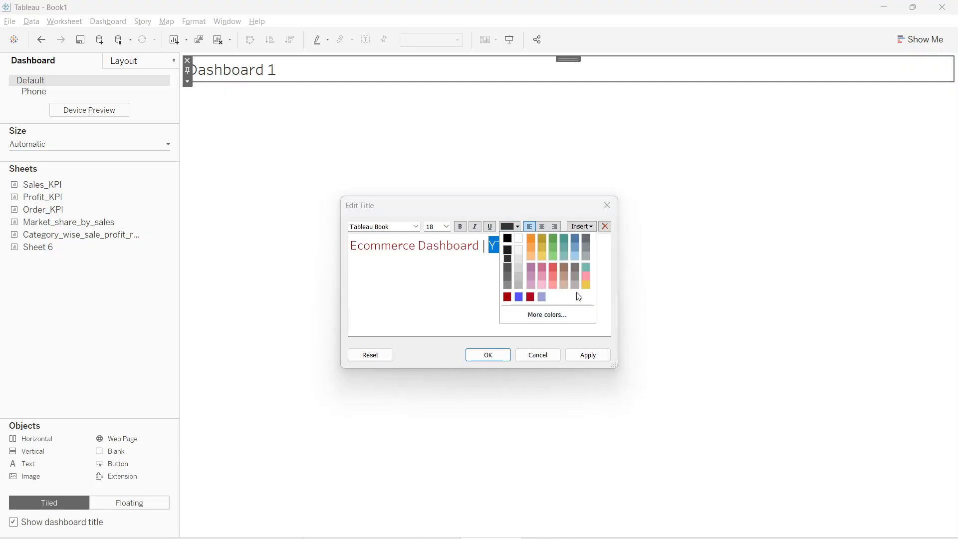
{"action": "left_click", "coordinate": [556, 240]}
{"action": "left_click", "coordinate": [554, 268]}
Make the whole dashboard title bold at size 20 and apply the title formatting
{"action": "key", "text": "ctrl+a"}
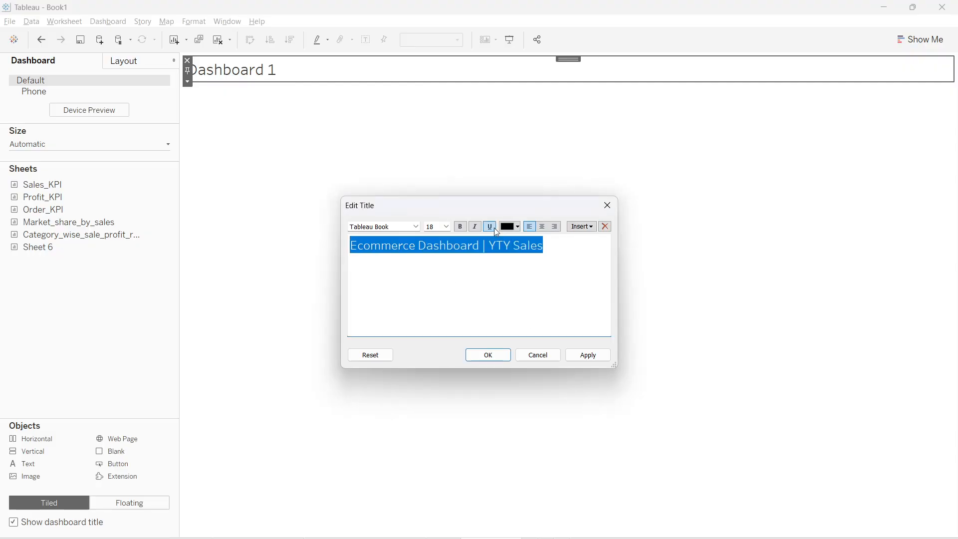
{"action": "left_click", "coordinate": [461, 226]}
{"action": "left_click", "coordinate": [447, 226]}
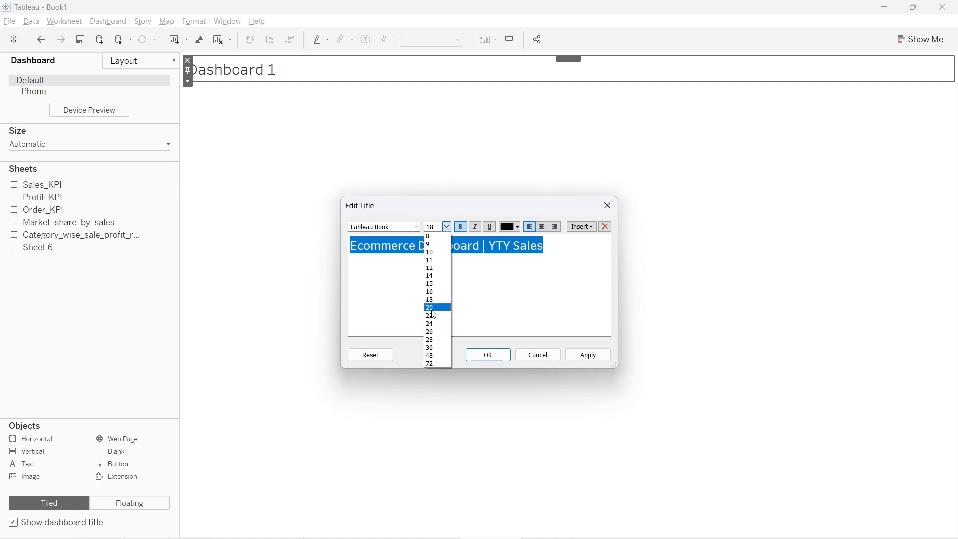
{"action": "left_click", "coordinate": [432, 309]}
{"action": "left_click", "coordinate": [408, 244]}
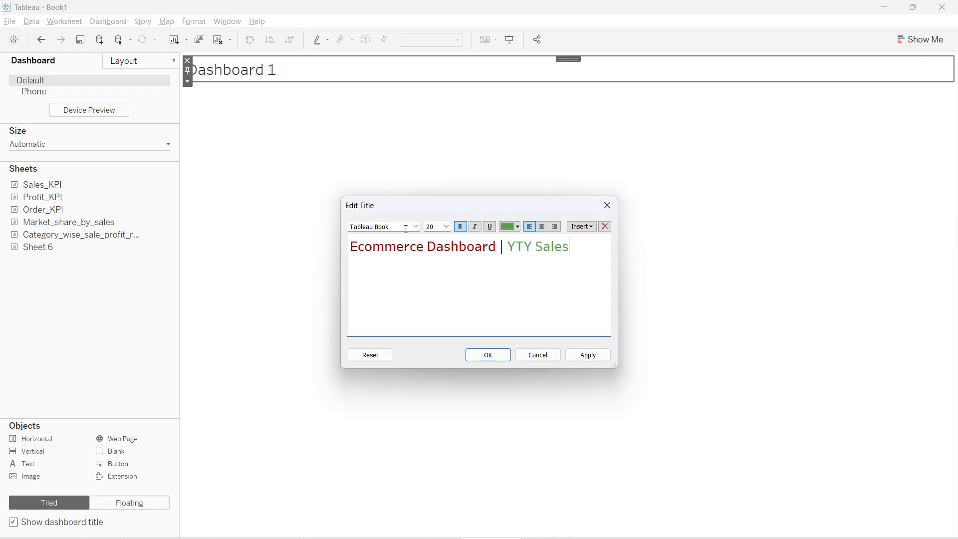
{"action": "left_click", "coordinate": [592, 356]}
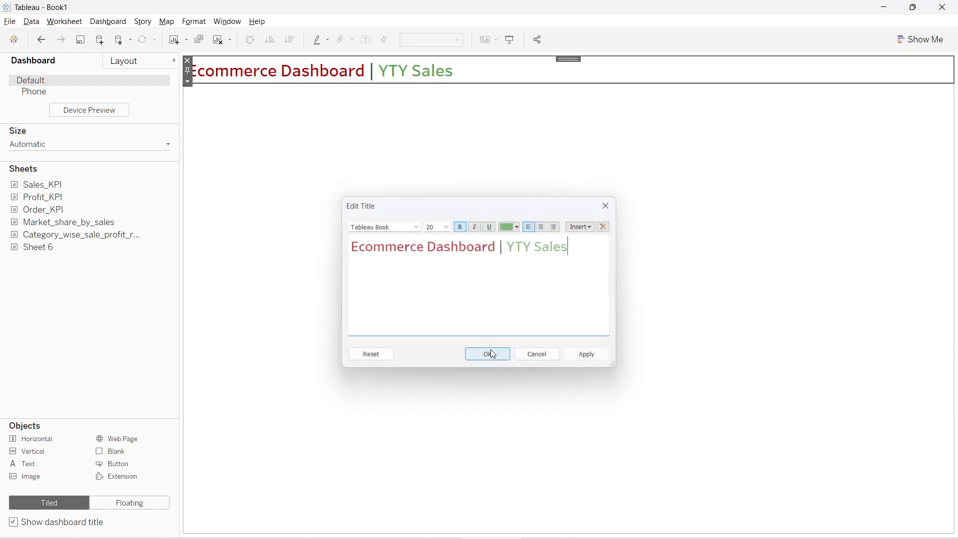
{"action": "left_click", "coordinate": [489, 355]}
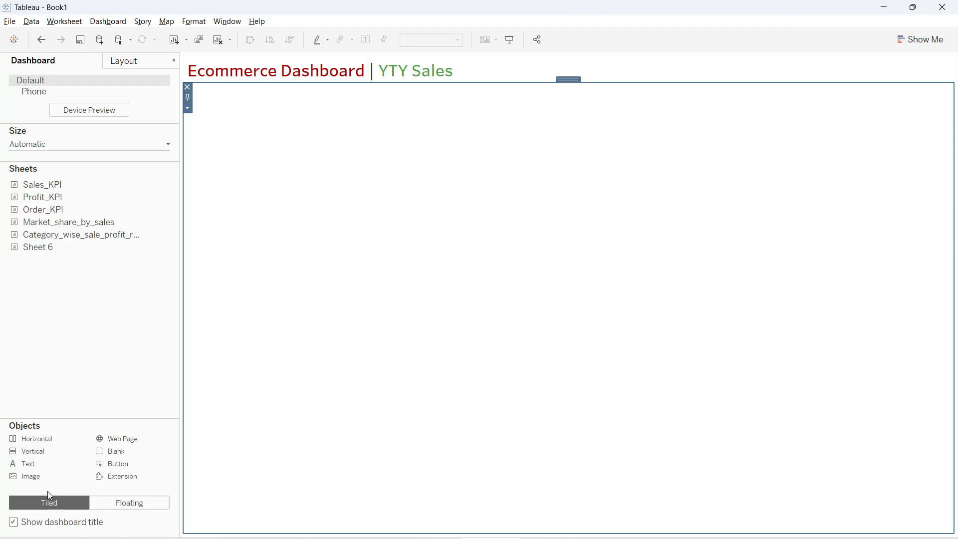
Add a vertical container with a blank object above it, and shrink the blank to a strip about 52 px high below the title
{"action": "left_click_drag", "start_coordinate": [23, 456], "coordinate": [413, 205]}
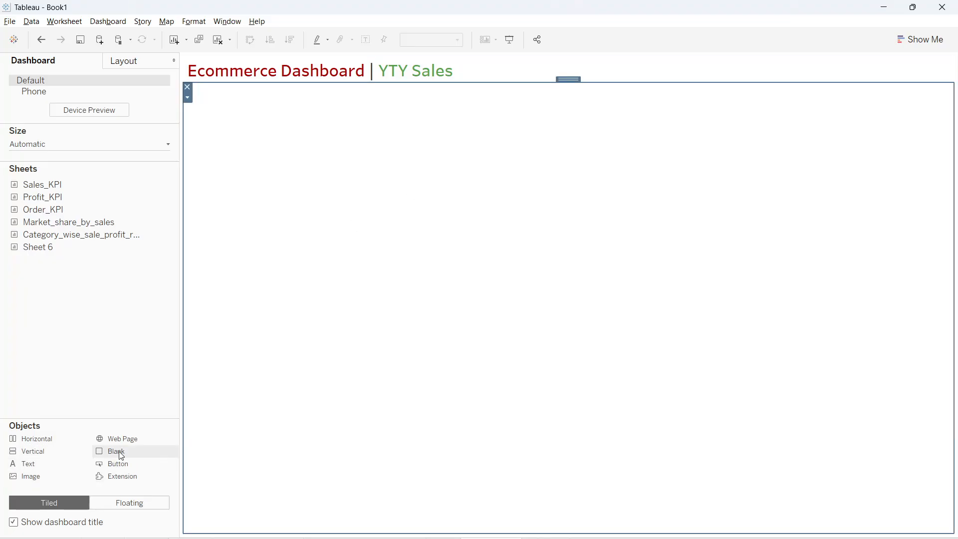
{"action": "left_click_drag", "start_coordinate": [117, 453], "coordinate": [428, 199]}
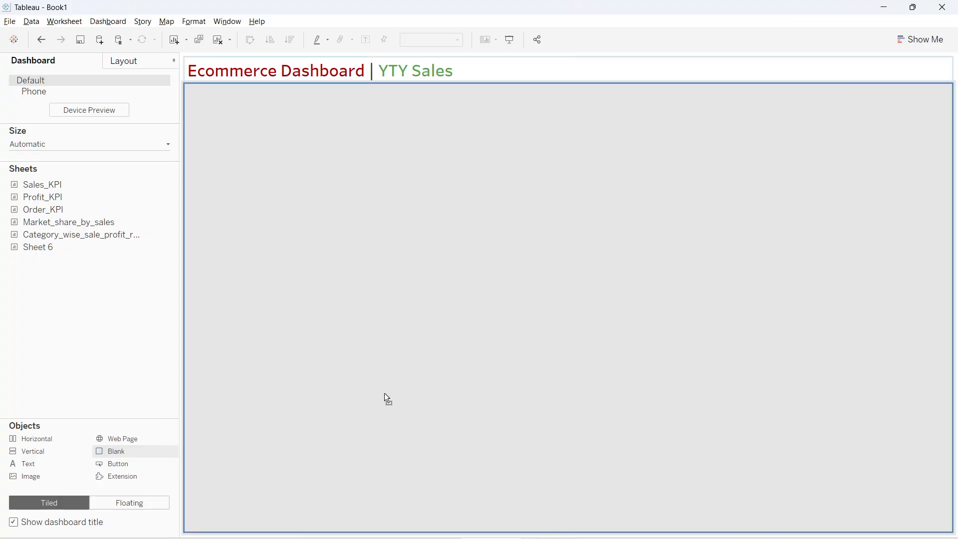
{"action": "left_click_drag", "start_coordinate": [548, 495], "coordinate": [520, 140]}
{"action": "left_click_drag", "start_coordinate": [520, 101], "coordinate": [537, 95]}
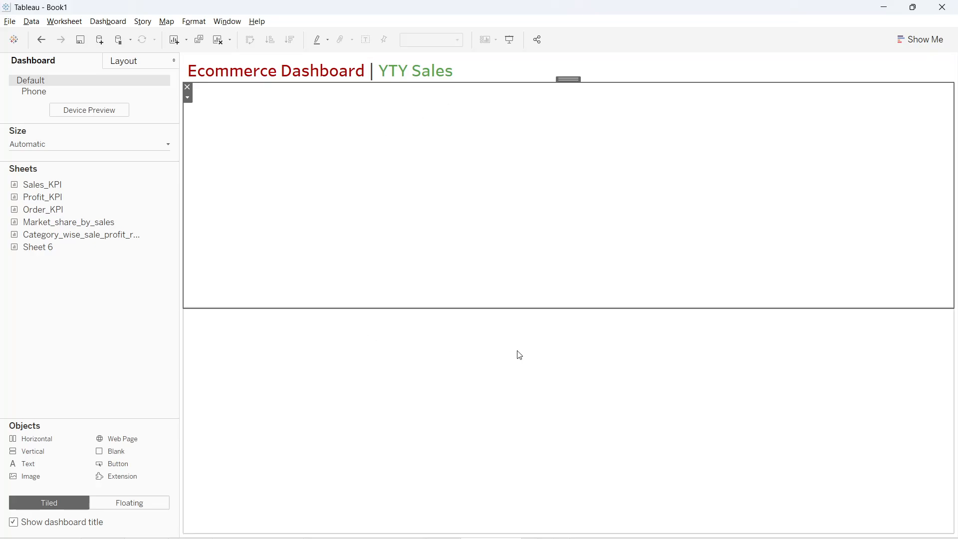
{"action": "left_click_drag", "start_coordinate": [567, 307], "coordinate": [560, 109]}
{"action": "left_click", "coordinate": [537, 99]}
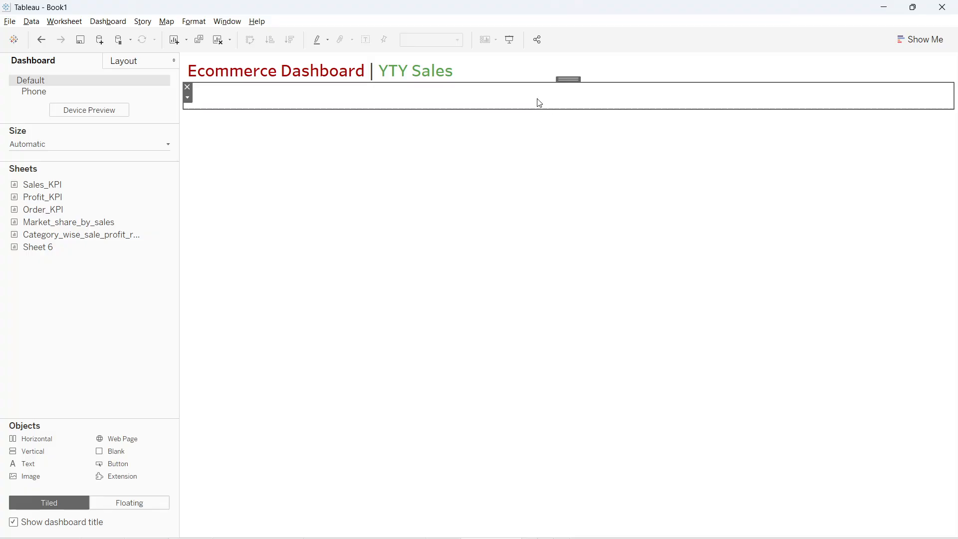
{"action": "right_click", "coordinate": [537, 100]}
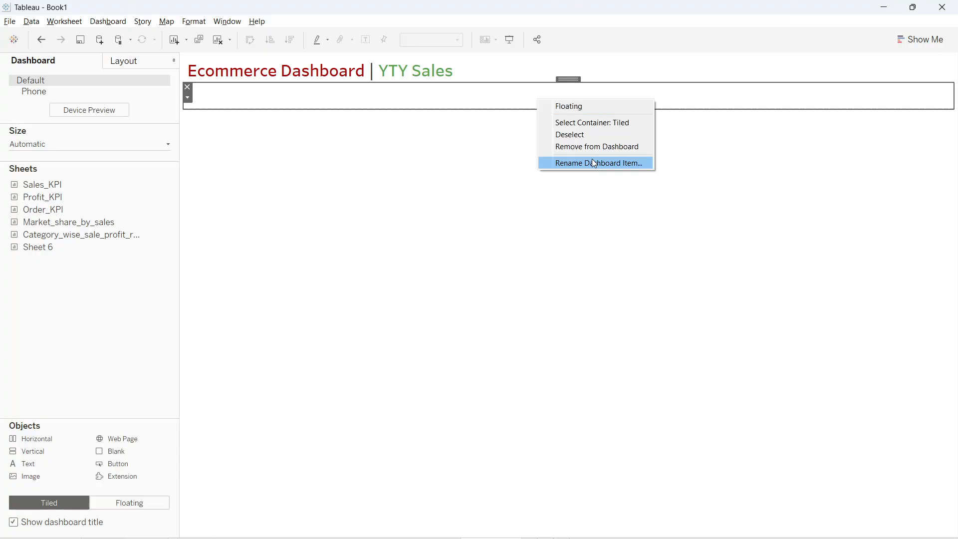
{"action": "left_click", "coordinate": [256, 103]}
{"action": "left_click", "coordinate": [188, 98]}
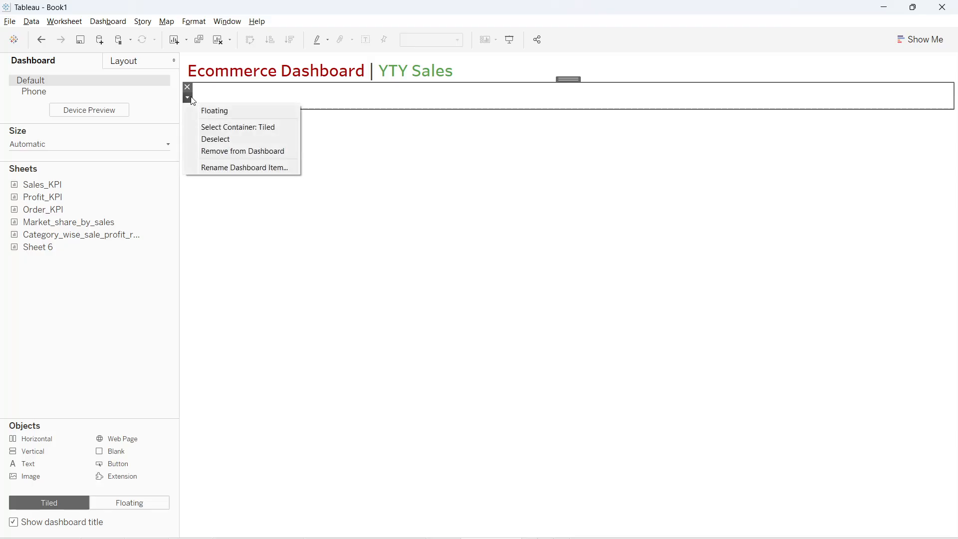
{"action": "left_click", "coordinate": [352, 105]}
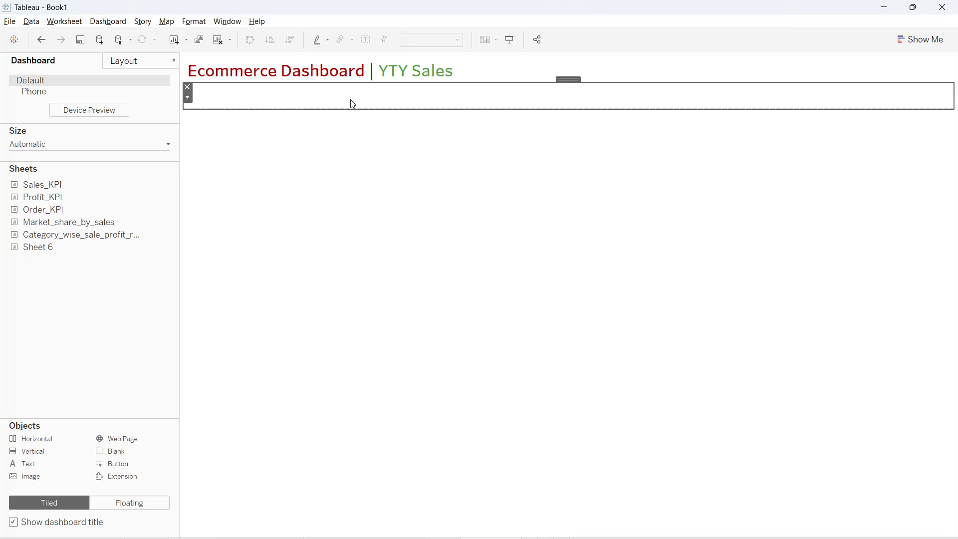
Fill the background of the blank strip below the dashboard title with blue
{"action": "left_click", "coordinate": [152, 58]}
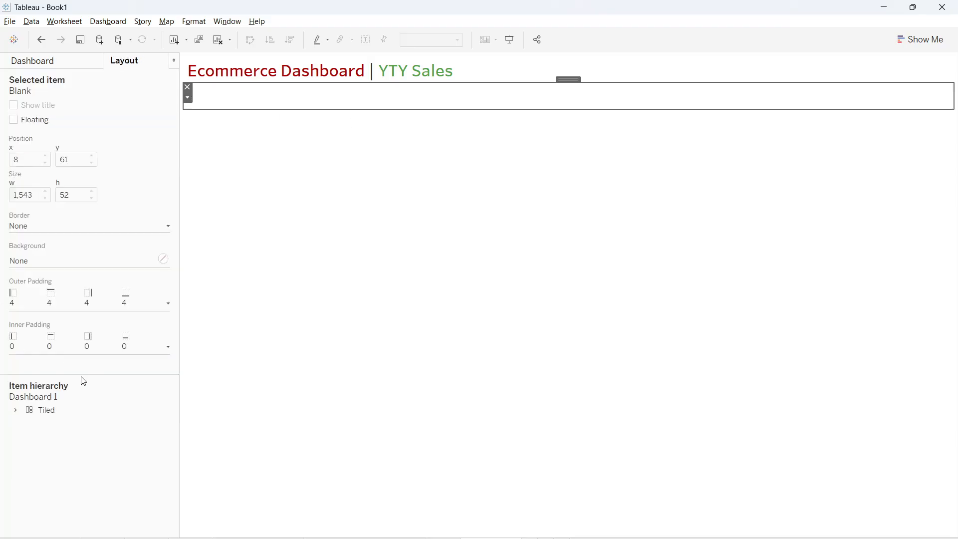
{"action": "left_click", "coordinate": [41, 259]}
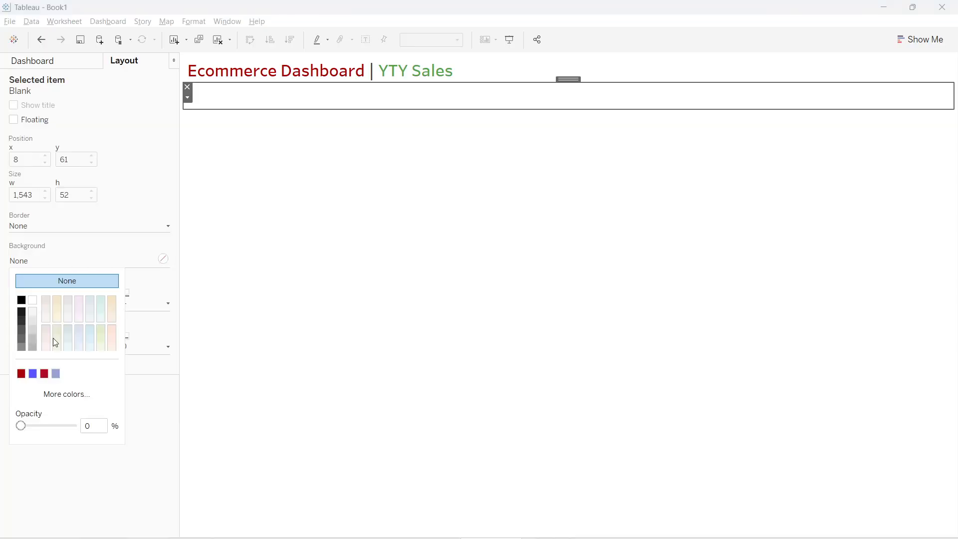
{"action": "left_click", "coordinate": [32, 374]}
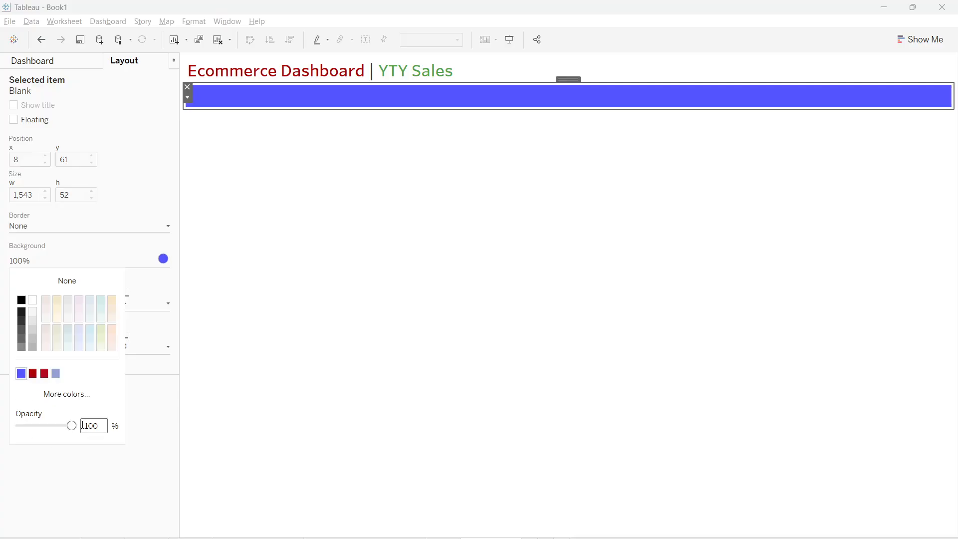
Change the background of the blank strip below the dashboard title to red
{"action": "left_click", "coordinate": [47, 376]}
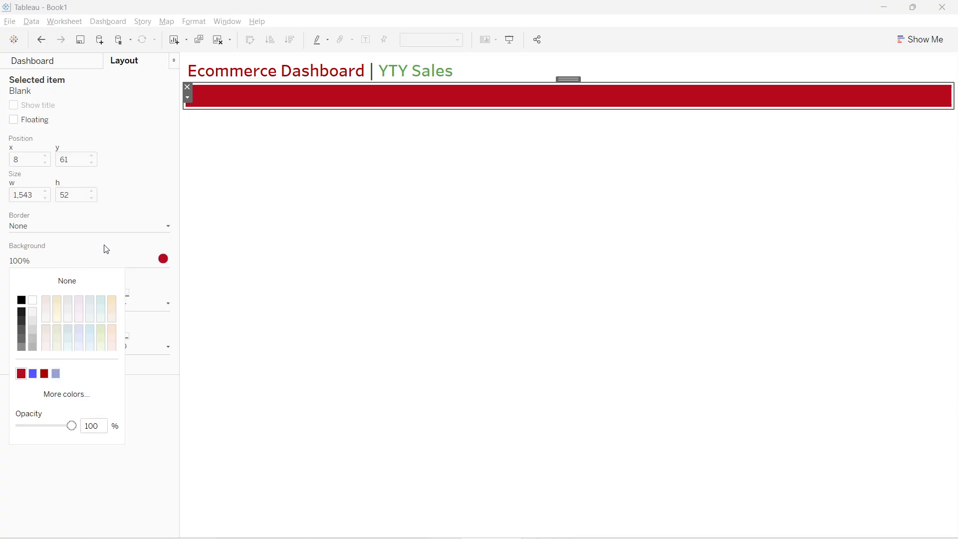
{"action": "left_click", "coordinate": [144, 194]}
{"action": "left_click", "coordinate": [45, 229]}
{"action": "left_click", "coordinate": [120, 221]}
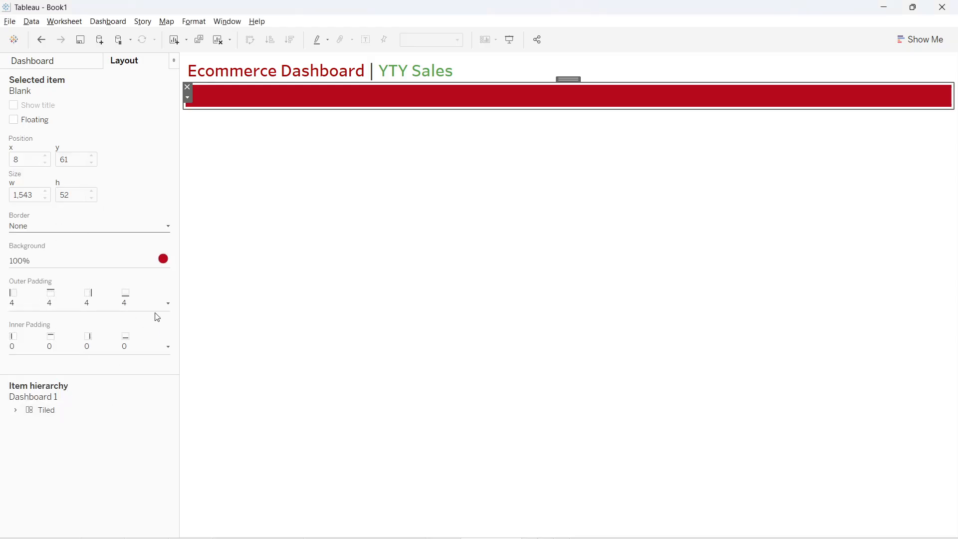
Reduce the outer padding of the blank strip to 1 on all sides
{"action": "left_click", "coordinate": [168, 303]}
{"action": "left_click", "coordinate": [70, 344]}
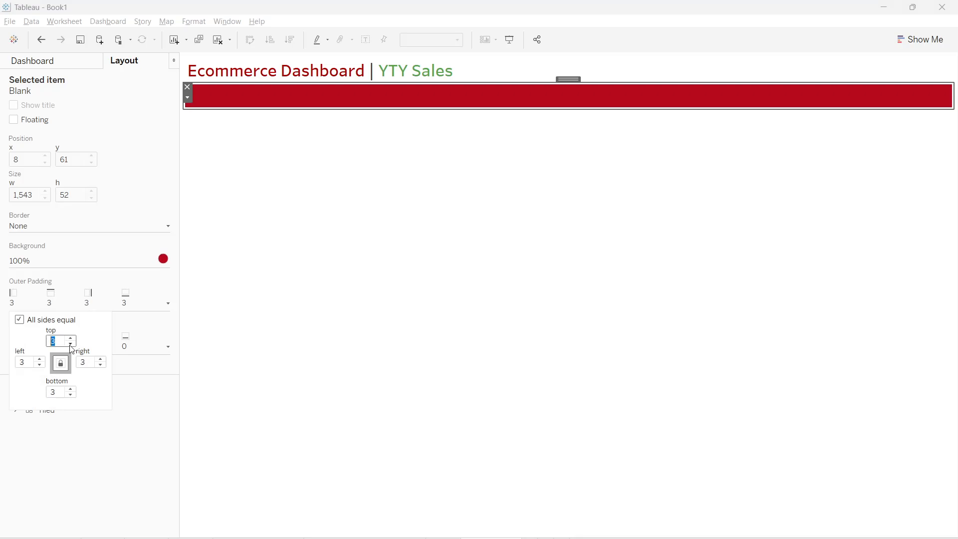
{"action": "left_click", "coordinate": [71, 344]}
{"action": "left_click", "coordinate": [71, 344]}
{"action": "left_click", "coordinate": [71, 344]}
{"action": "left_click", "coordinate": [70, 338]}
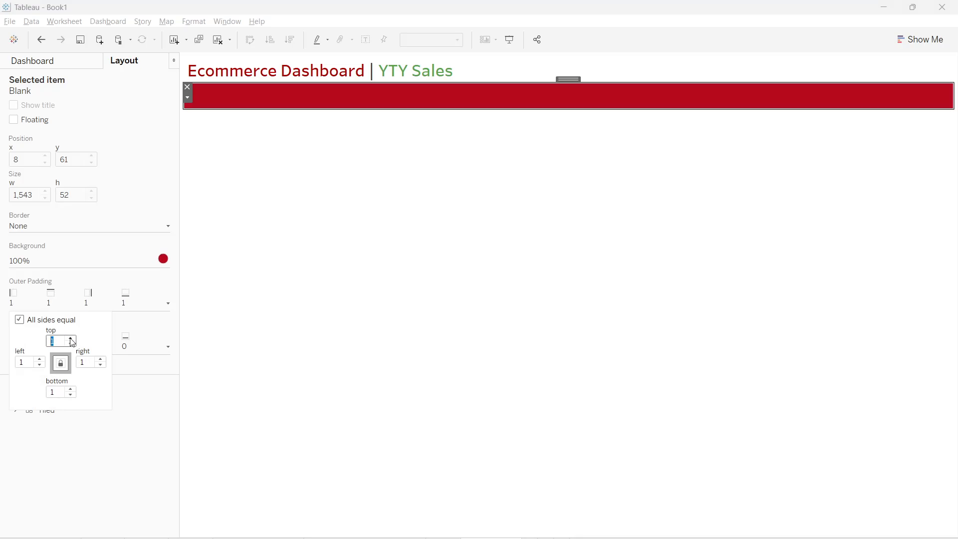
{"action": "left_click", "coordinate": [108, 434]}
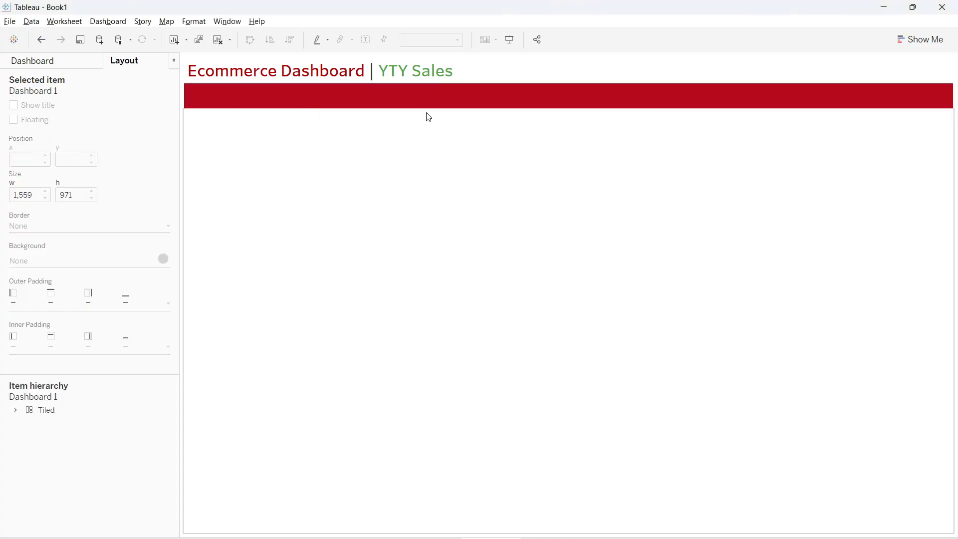
Remove the red blank strip below the title from the dashboard
{"action": "left_click", "coordinate": [460, 102]}
{"action": "right_click", "coordinate": [543, 101]}
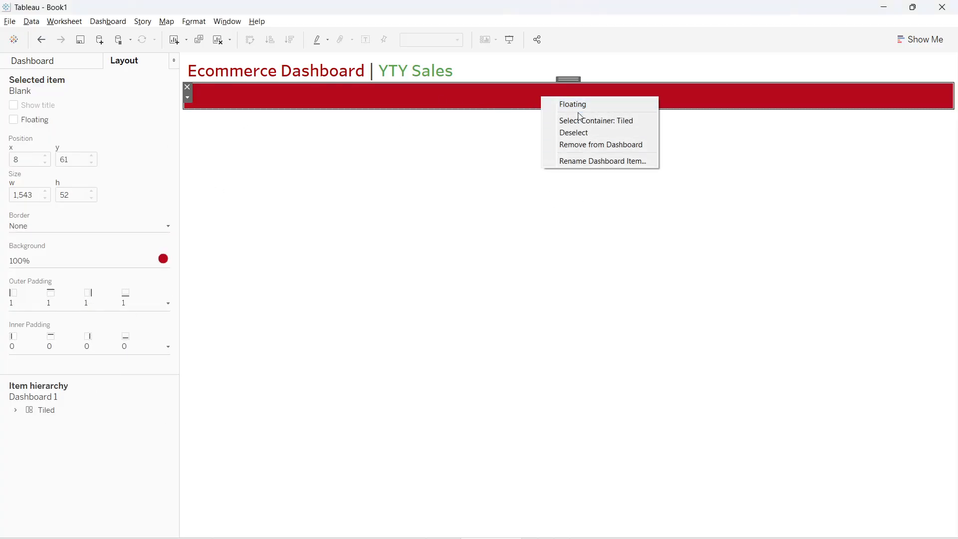
{"action": "left_click", "coordinate": [189, 98]}
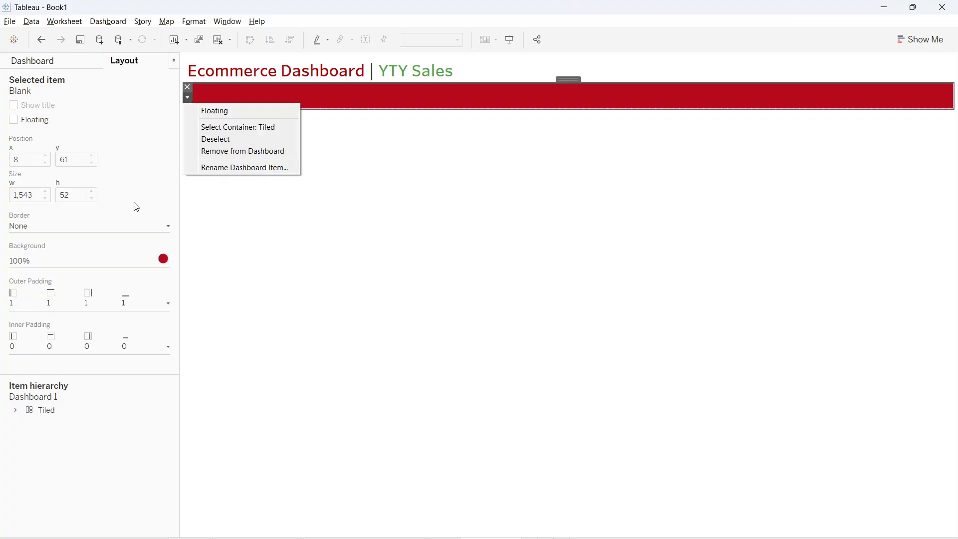
{"action": "left_click", "coordinate": [364, 102]}
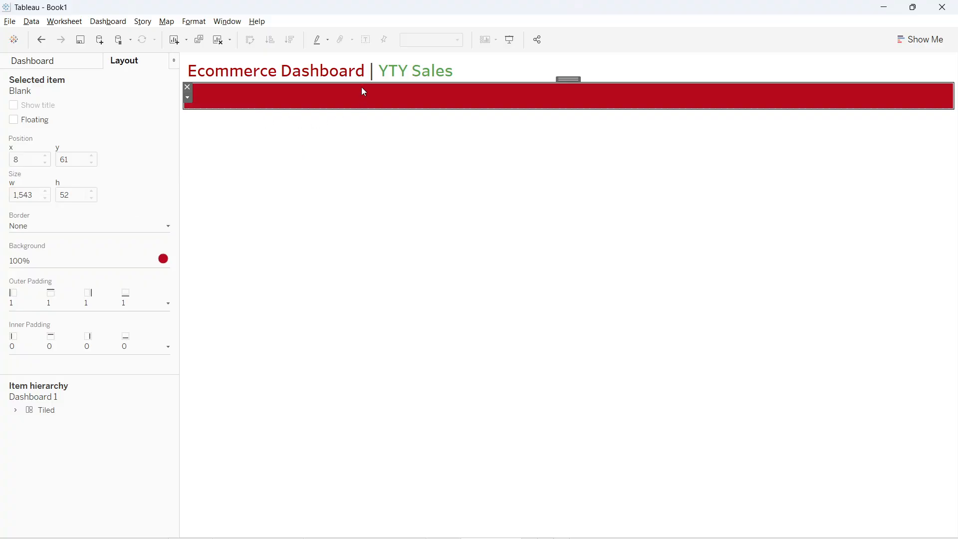
{"action": "left_click", "coordinate": [190, 87]}
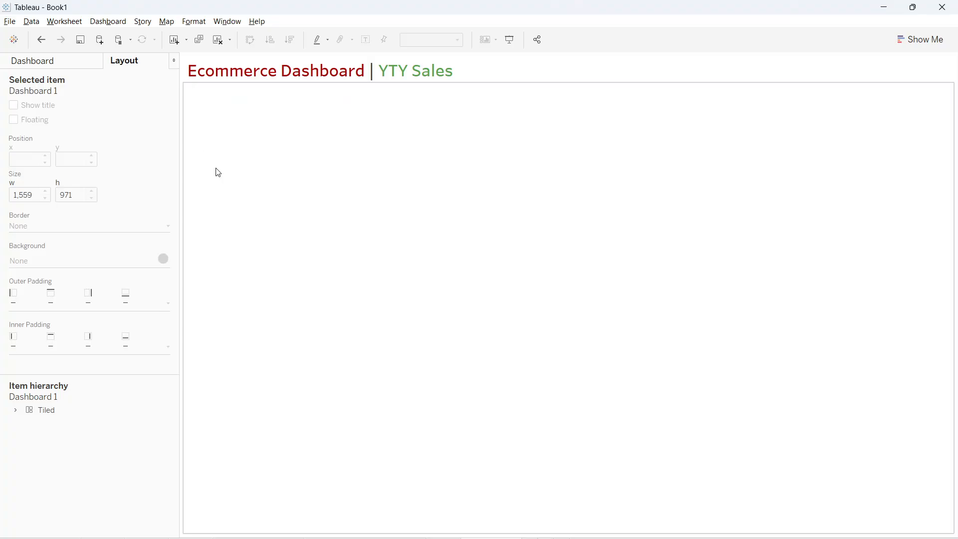
Clear the whole dashboard and show the dashboard title again
{"action": "left_click", "coordinate": [218, 39]}
{"action": "left_click", "coordinate": [30, 62]}
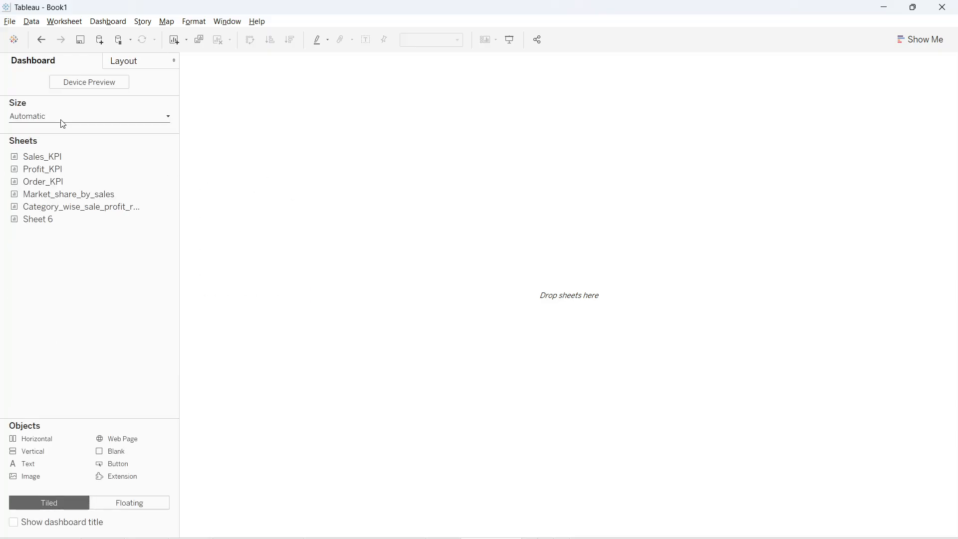
{"action": "left_click", "coordinate": [18, 525]}
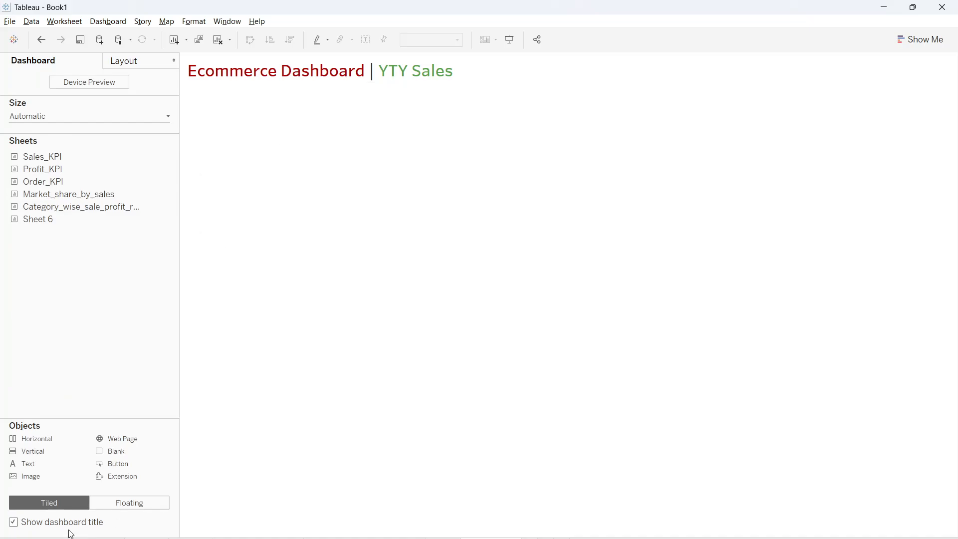
Add a vertical container below the dashboard title and place a horizontal container inside it
{"action": "left_click_drag", "start_coordinate": [126, 455], "coordinate": [593, 177]}
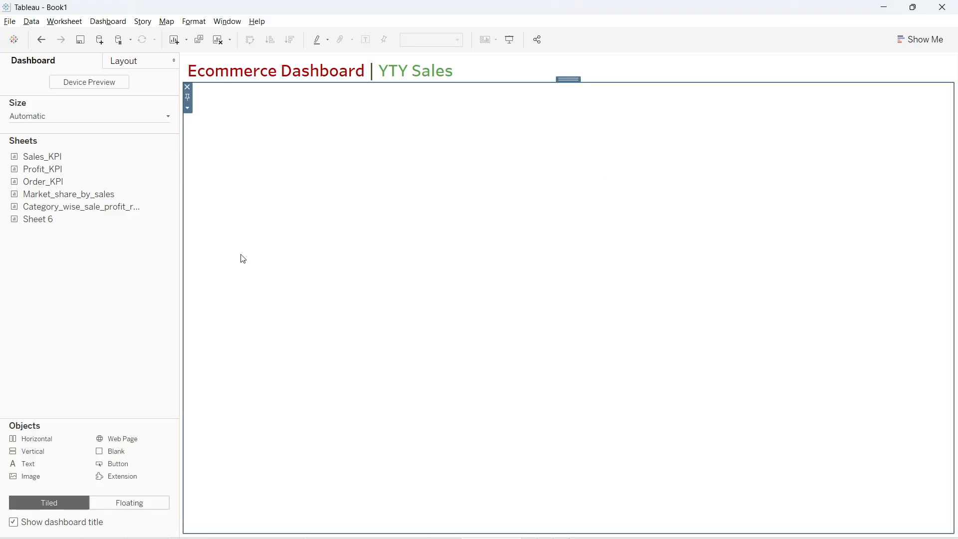
{"action": "left_click_drag", "start_coordinate": [47, 453], "coordinate": [417, 242]}
{"action": "left_click_drag", "start_coordinate": [40, 440], "coordinate": [405, 331]}
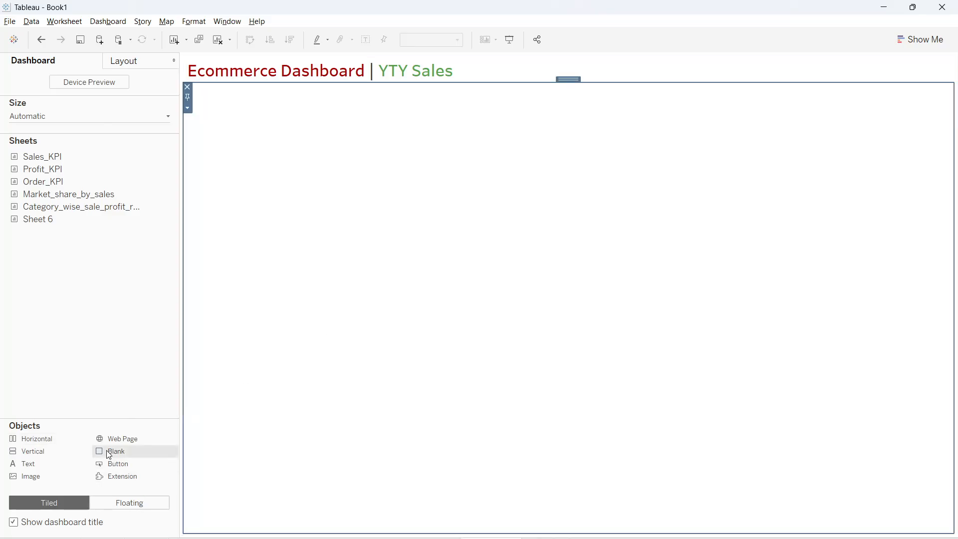
Add a blank object directly below the dashboard title and remove it again
{"action": "left_click_drag", "start_coordinate": [108, 440], "coordinate": [331, 160]}
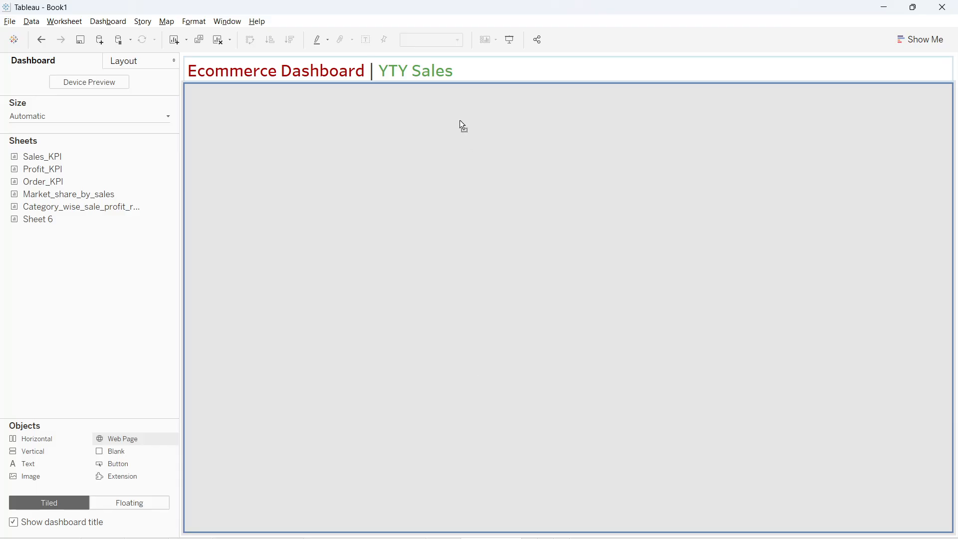
{"action": "left_click_drag", "start_coordinate": [460, 121], "coordinate": [430, 95]}
{"action": "right_click", "coordinate": [577, 191]}
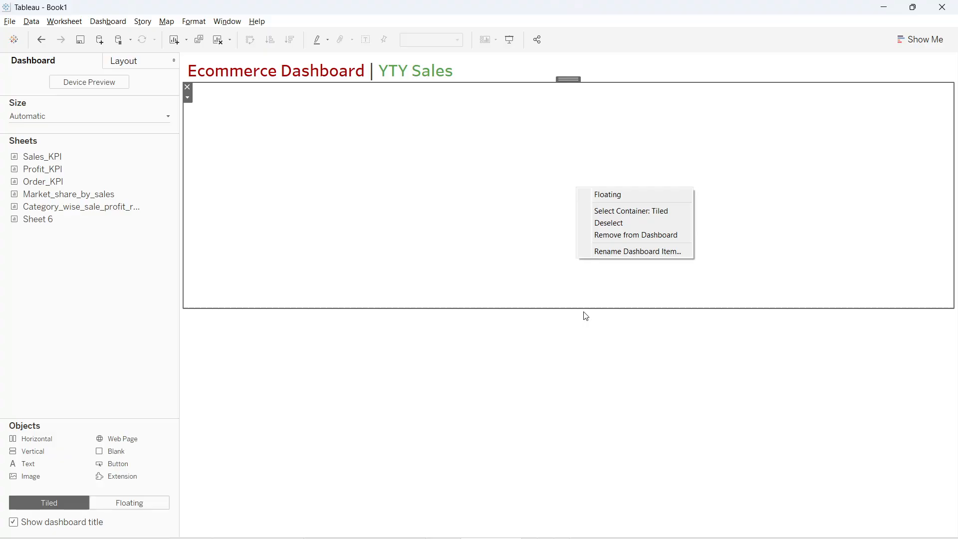
{"action": "left_click", "coordinate": [188, 89]}
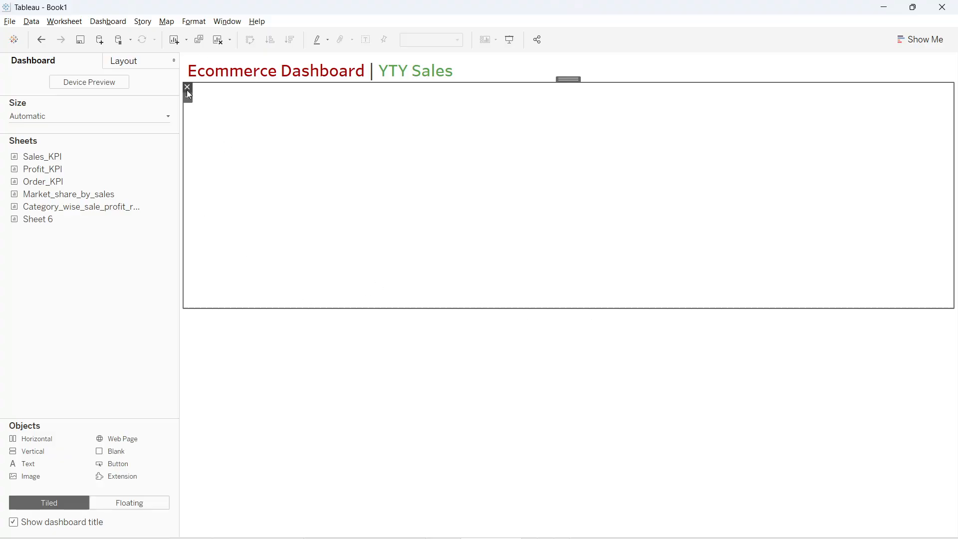
{"action": "left_click", "coordinate": [187, 88]}
{"action": "left_click", "coordinate": [371, 231]}
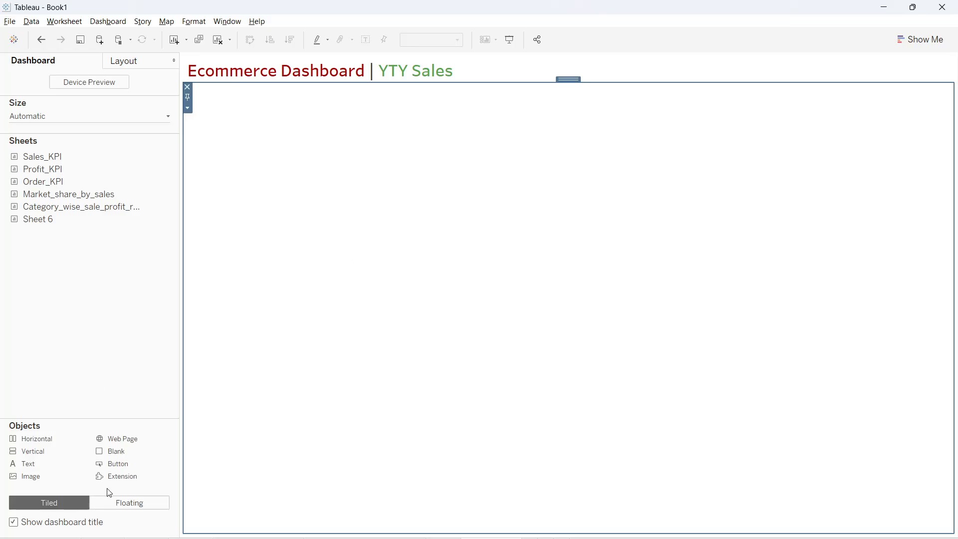
Expand the item hierarchy down to the horizontal container below the title and remove that container
{"action": "mouse_move", "coordinate": [75, 180]}
{"action": "left_click", "coordinate": [131, 61]}
{"action": "left_click", "coordinate": [16, 410]}
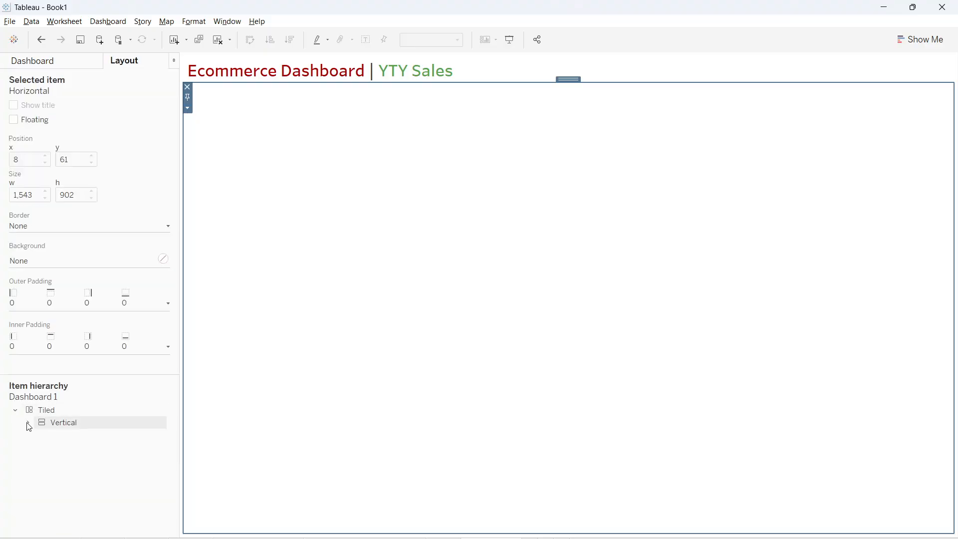
{"action": "left_click", "coordinate": [28, 422]}
{"action": "left_click", "coordinate": [101, 435]}
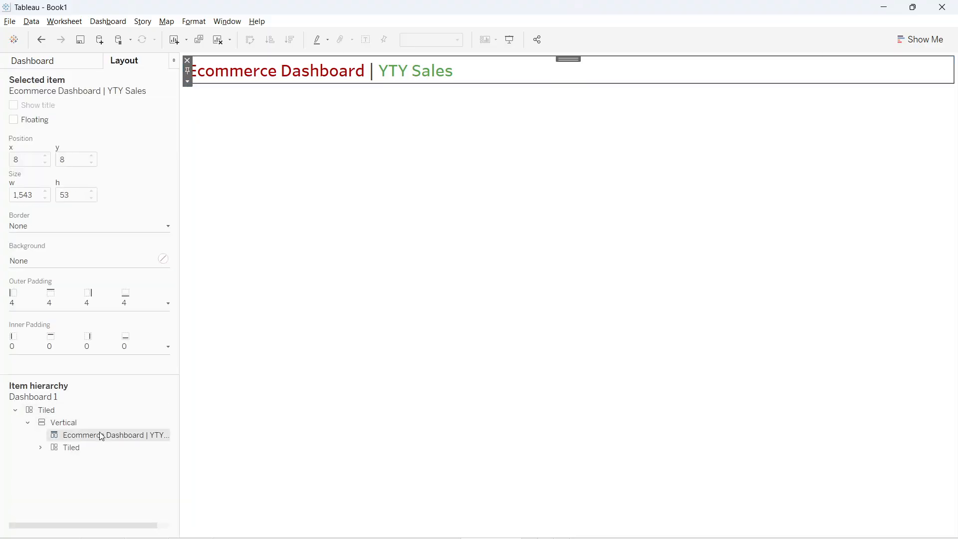
{"action": "left_click", "coordinate": [80, 447]}
{"action": "left_click", "coordinate": [40, 448]}
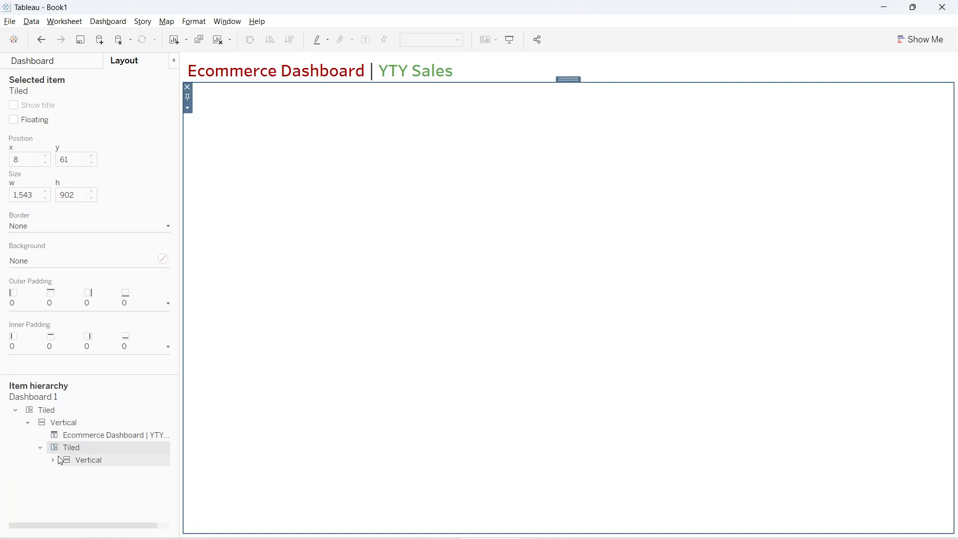
{"action": "left_click", "coordinate": [66, 461]}
{"action": "left_click", "coordinate": [53, 460]}
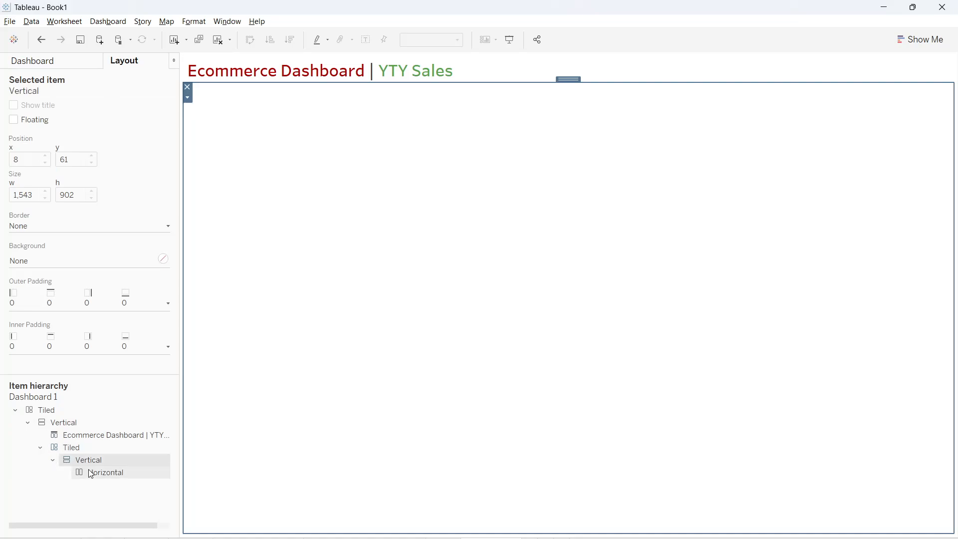
{"action": "left_click", "coordinate": [113, 475]}
{"action": "right_click", "coordinate": [111, 474]}
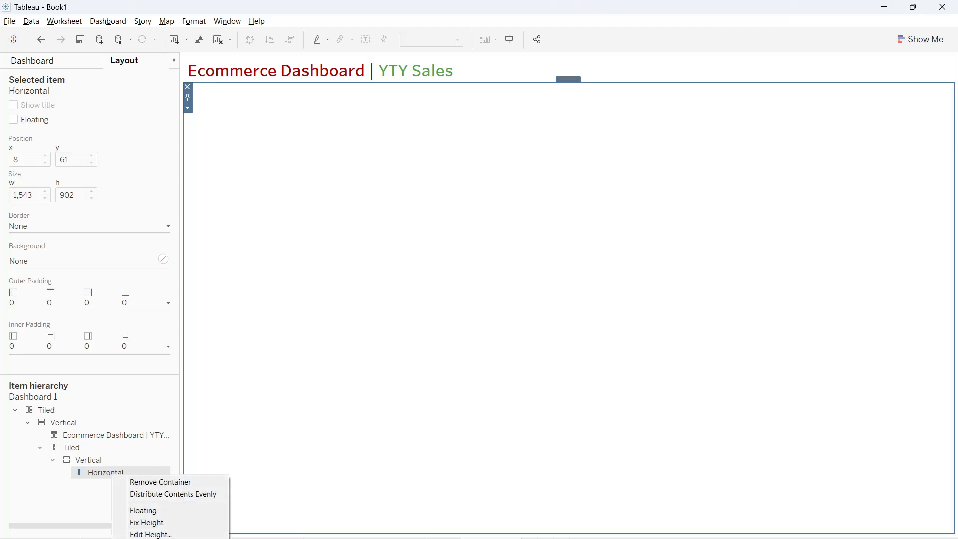
{"action": "left_click", "coordinate": [160, 482]}
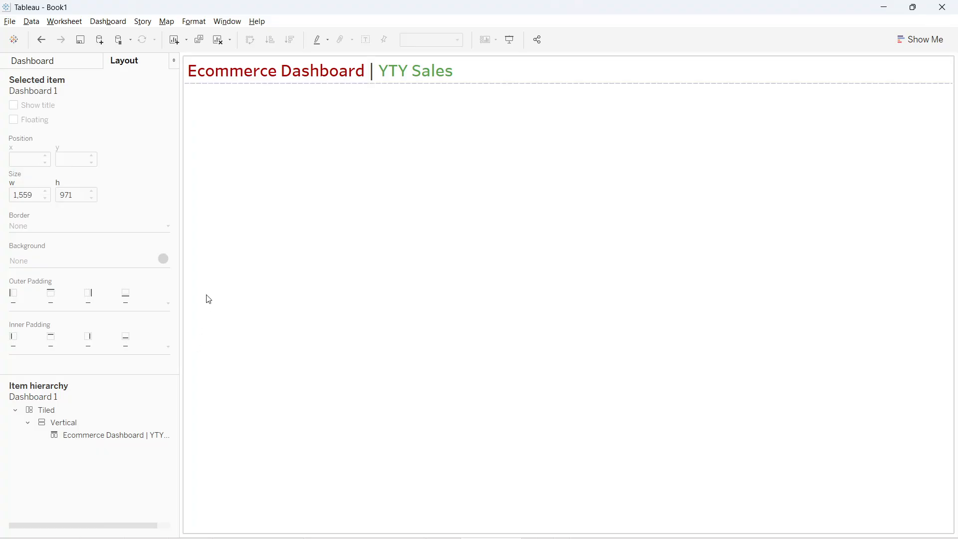
Add a new vertical container below the dashboard title and put a horizontal container into it
{"action": "left_click", "coordinate": [260, 275]}
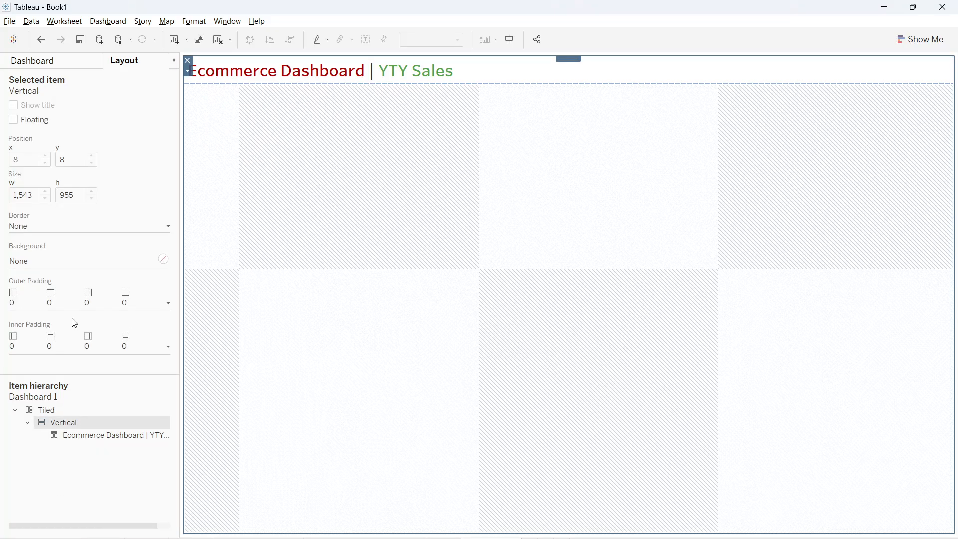
{"action": "left_click", "coordinate": [35, 62]}
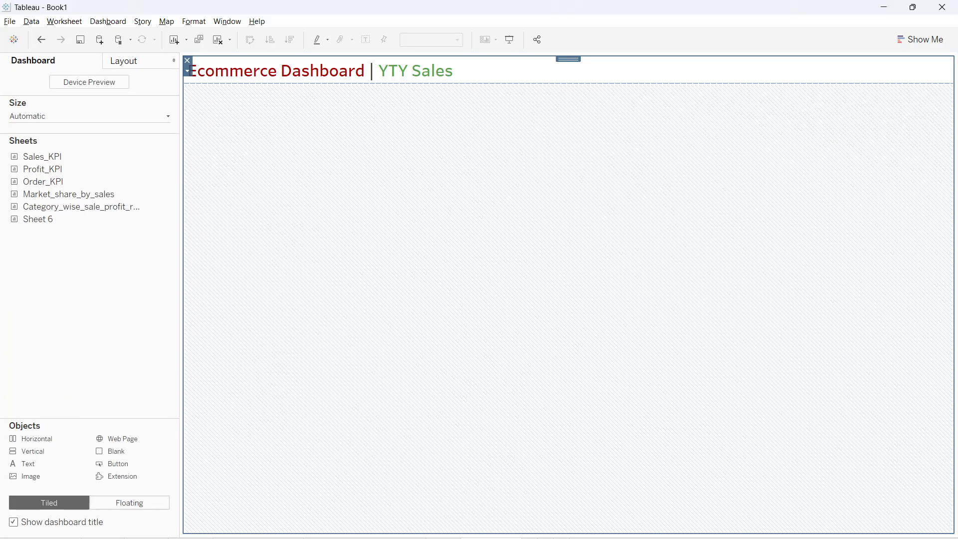
{"action": "left_click_drag", "start_coordinate": [32, 452], "coordinate": [289, 382]}
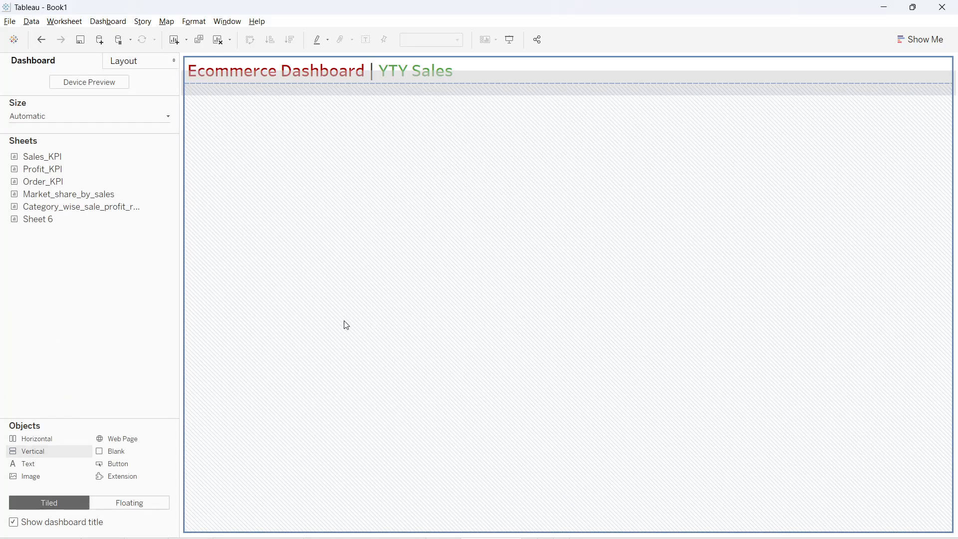
{"action": "left_click_drag", "start_coordinate": [347, 326], "coordinate": [346, 326]}
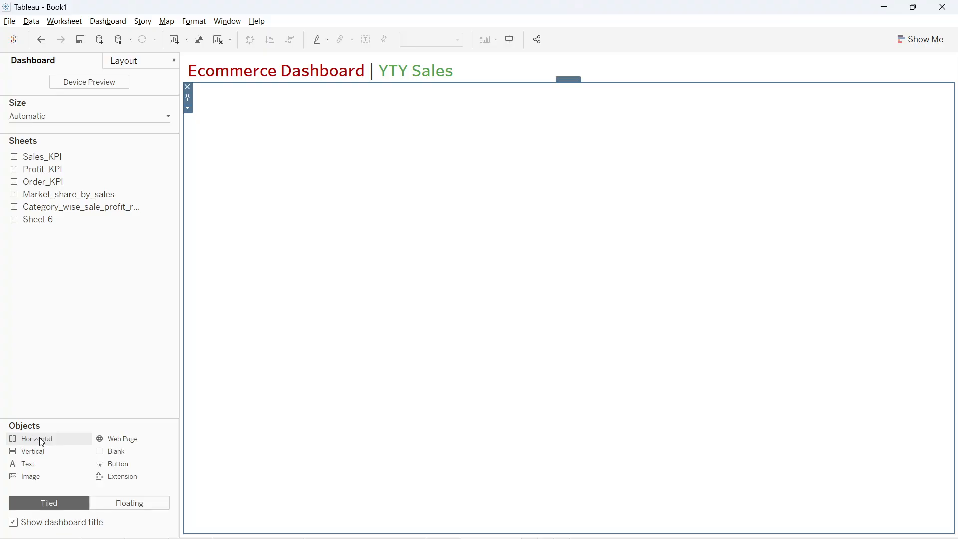
{"action": "left_click_drag", "start_coordinate": [40, 438], "coordinate": [368, 242]}
Try placing the Sales_KPI sheet on the dashboard beside the title area, and remove it again
{"action": "mouse_move", "coordinate": [52, 161]}
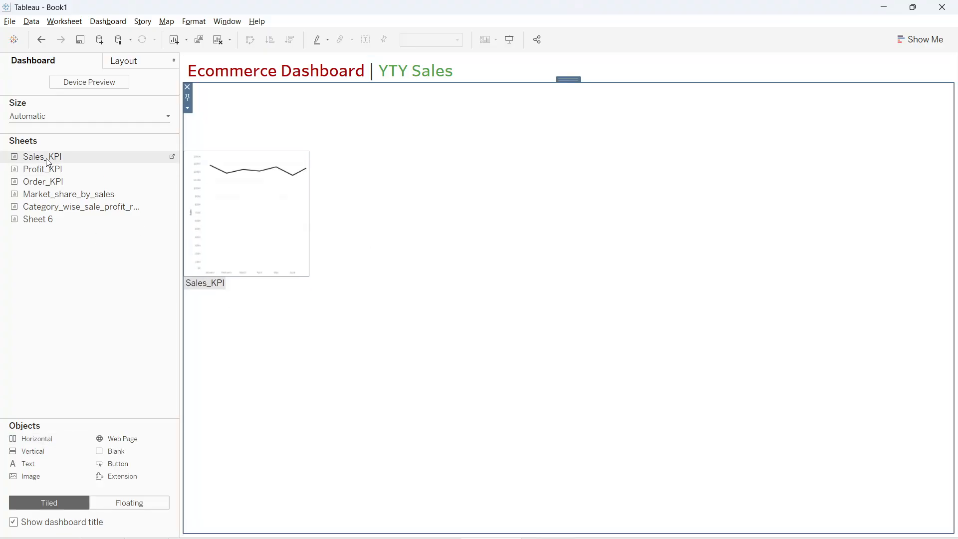
{"action": "left_click_drag", "start_coordinate": [47, 162], "coordinate": [316, 159]}
{"action": "mouse_move", "coordinate": [387, 341]}
{"action": "left_mouse_down"}
{"action": "mouse_move", "coordinate": [186, 300]}
{"action": "mouse_move", "coordinate": [199, 315]}
{"action": "mouse_move", "coordinate": [186, 310]}
{"action": "mouse_move", "coordinate": [209, 308]}
{"action": "mouse_move", "coordinate": [190, 307]}
{"action": "left_mouse_up"}
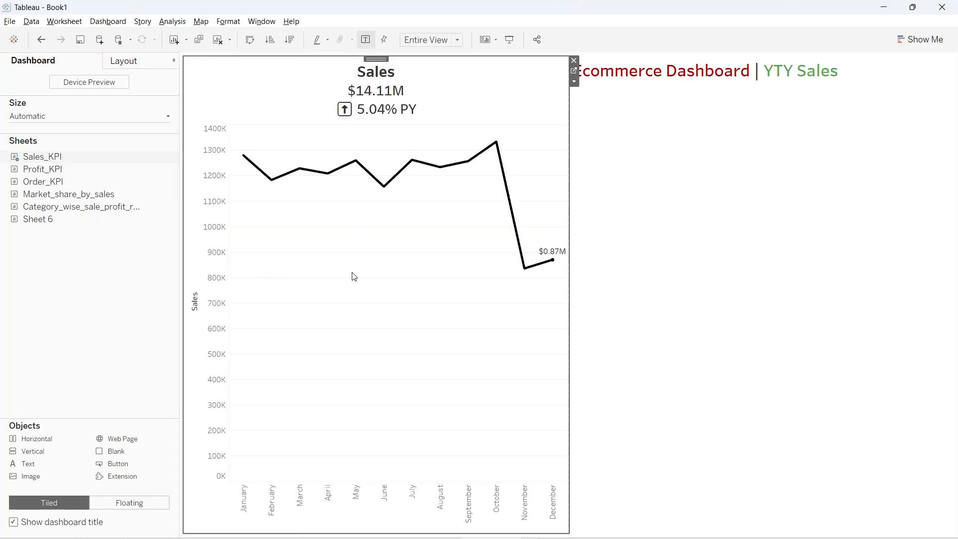
{"action": "left_click", "coordinate": [573, 60]}
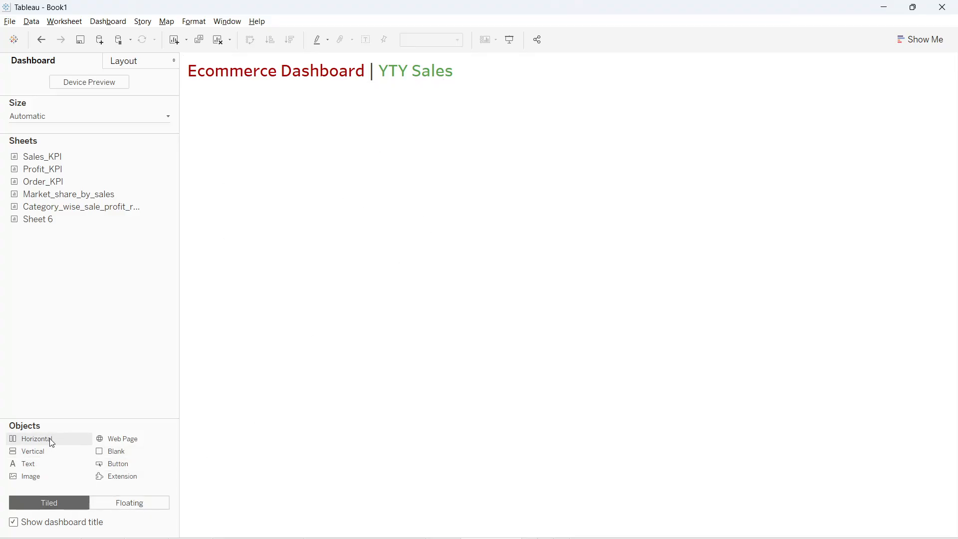
Add a horizontal container inside the vertical container below the title and select it in the item hierarchy
{"action": "left_click", "coordinate": [25, 441]}
{"action": "left_click_drag", "start_coordinate": [42, 439], "coordinate": [330, 179]}
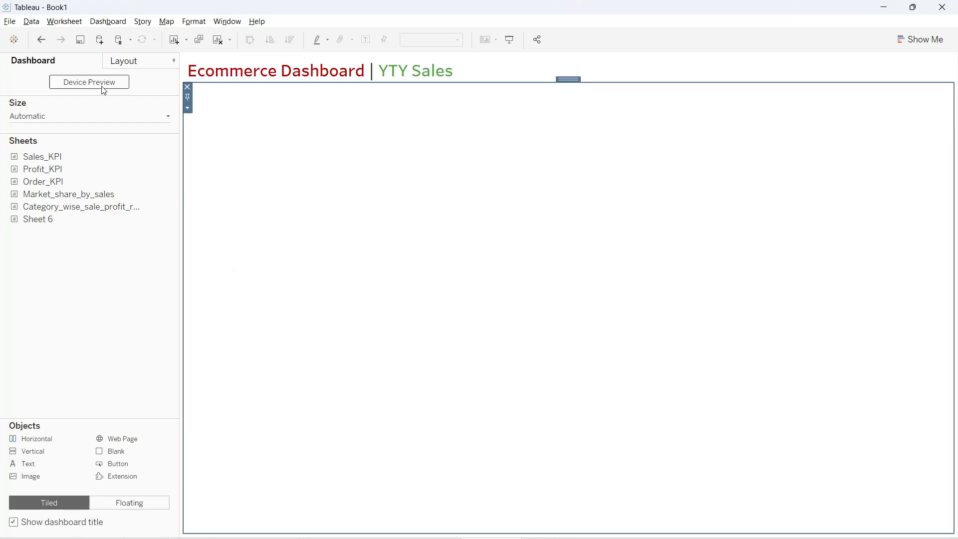
{"action": "left_click", "coordinate": [124, 61]}
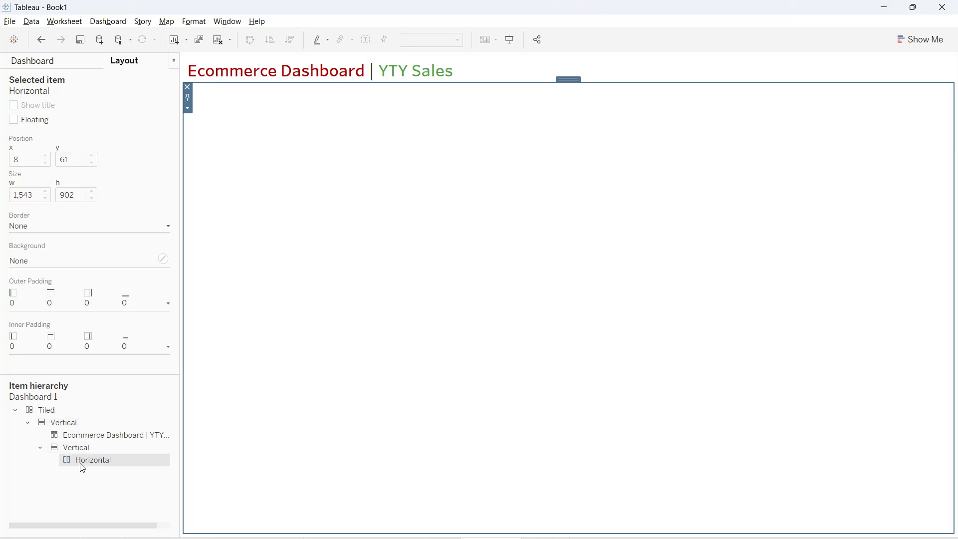
{"action": "double_click", "coordinate": [99, 461]}
{"action": "key", "text": "Return"}
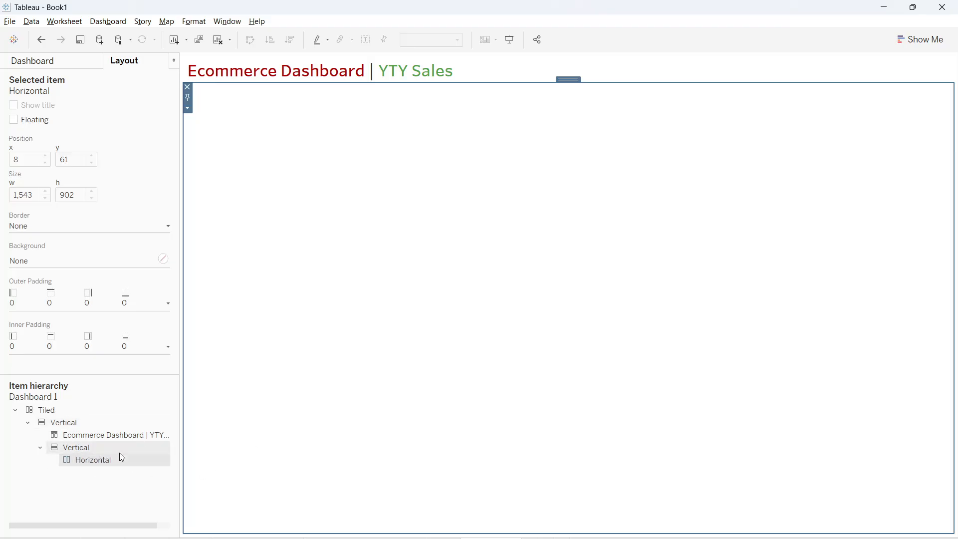
Try placing the Sales_KPI and Profit_KPI sheets side by side in the horizontal container, and undo both placements
{"action": "left_click", "coordinate": [45, 61]}
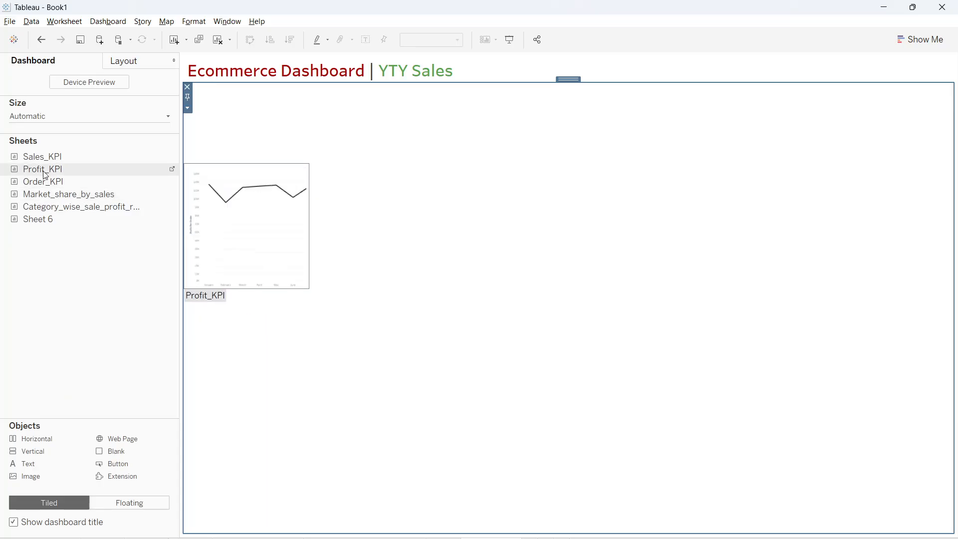
{"action": "left_click_drag", "start_coordinate": [48, 158], "coordinate": [222, 162]}
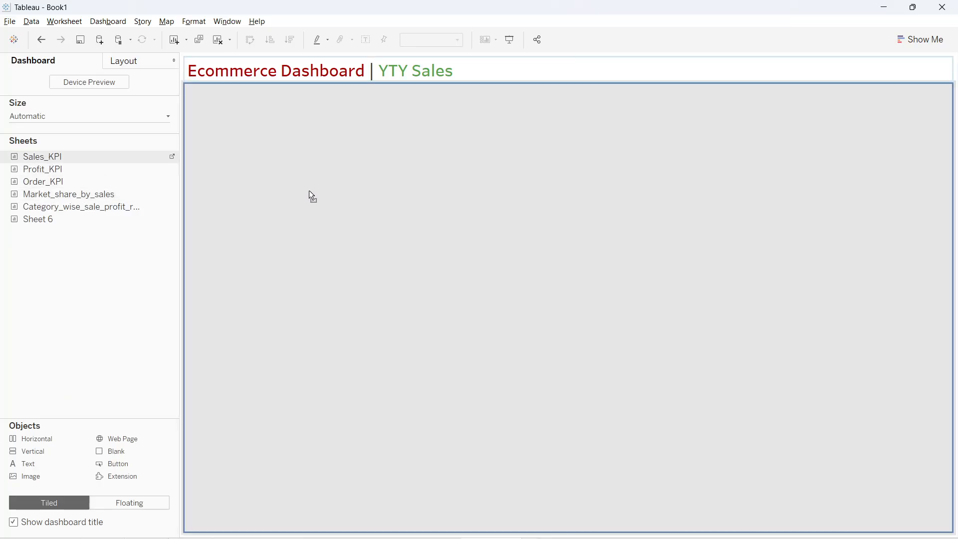
{"action": "left_click_drag", "start_coordinate": [382, 201], "coordinate": [382, 202]}
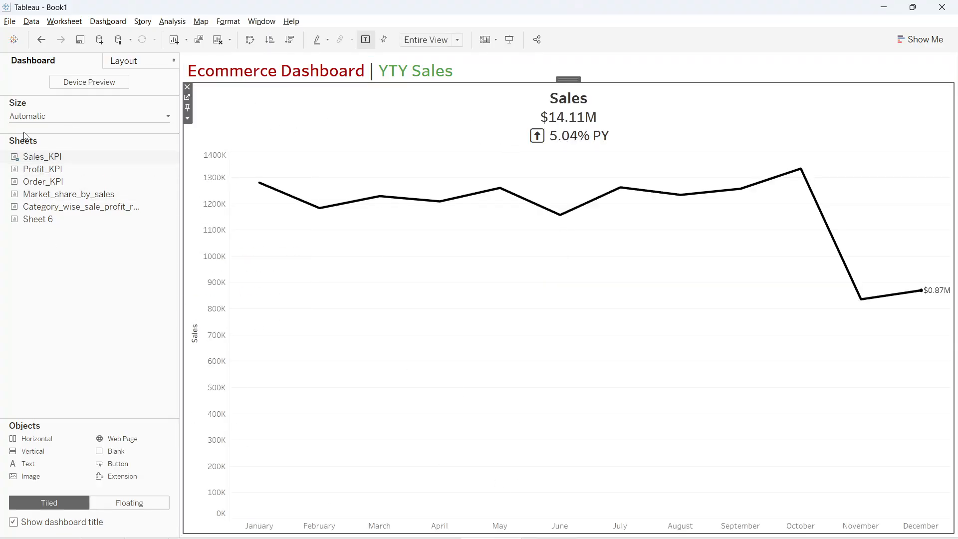
{"action": "left_click_drag", "start_coordinate": [42, 169], "coordinate": [348, 246]}
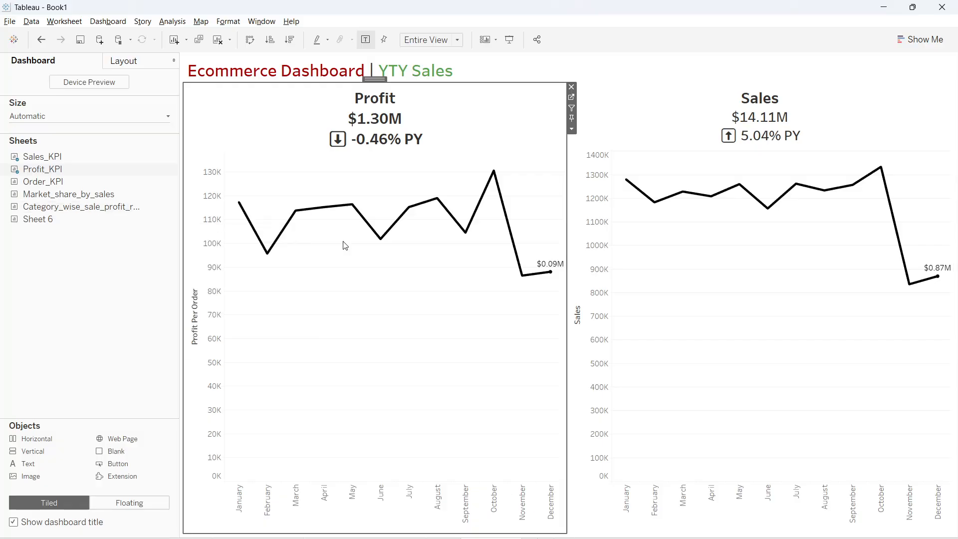
{"action": "key", "text": "ctrl+z"}
{"action": "key", "text": "ctrl+z"}
{"action": "left_click", "coordinate": [470, 220]}
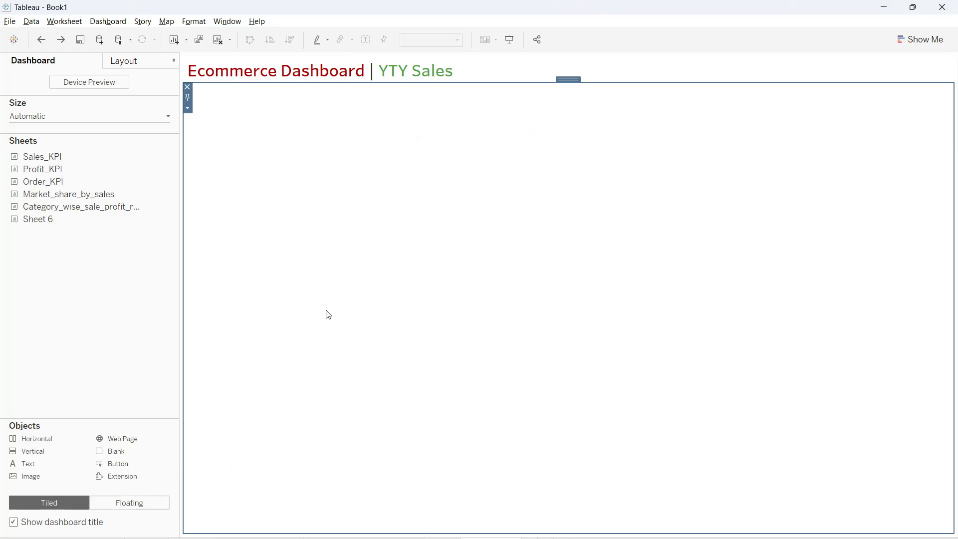
Remove the inner vertical container below the dashboard title together with the horizontal container inside it
{"action": "left_click", "coordinate": [123, 60]}
{"action": "left_click", "coordinate": [77, 448]}
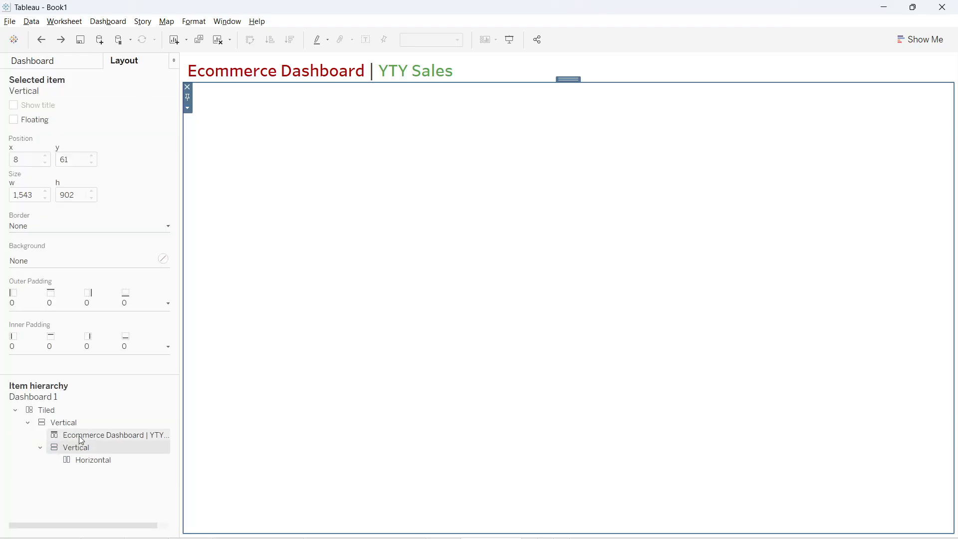
{"action": "right_click", "coordinate": [79, 449]}
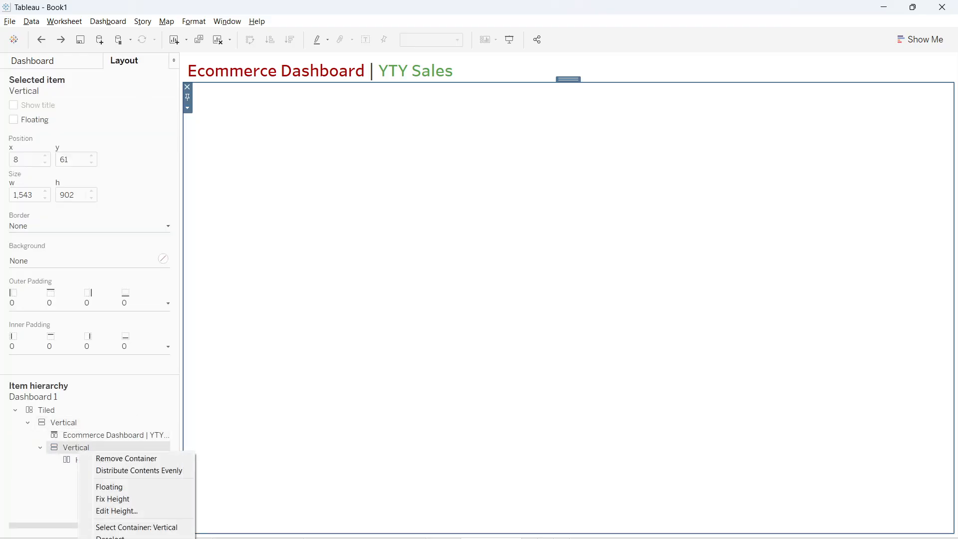
{"action": "left_click", "coordinate": [126, 458]}
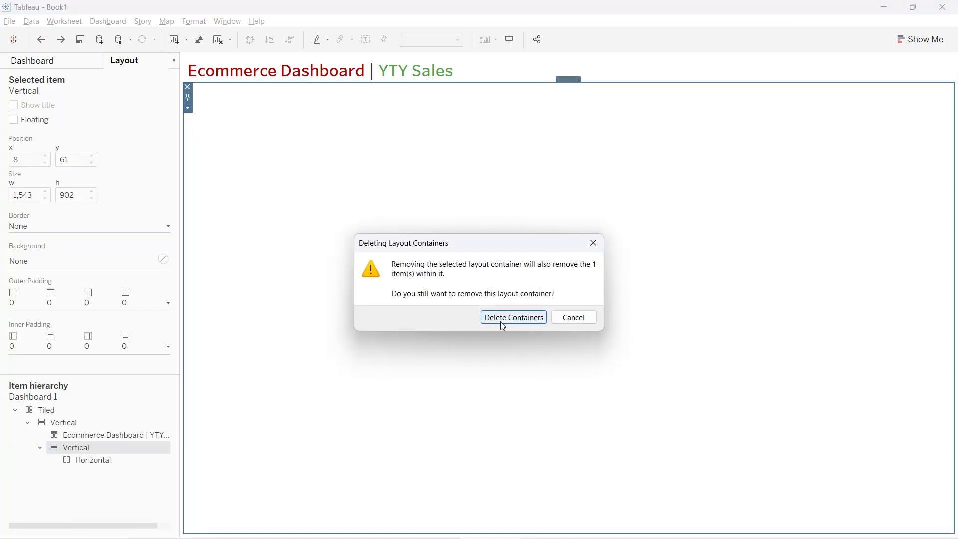
{"action": "left_click", "coordinate": [504, 320]}
{"action": "left_click", "coordinate": [213, 318]}
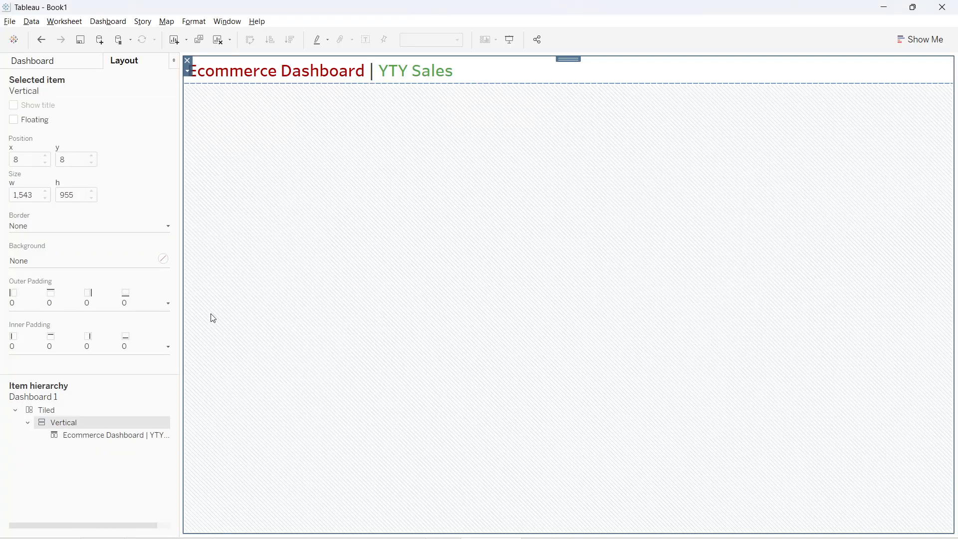
Add a floating horizontal container below the title and widen it to about 1,524 px, across nearly the full dashboard
{"action": "left_click", "coordinate": [45, 64]}
{"action": "left_click", "coordinate": [107, 505]}
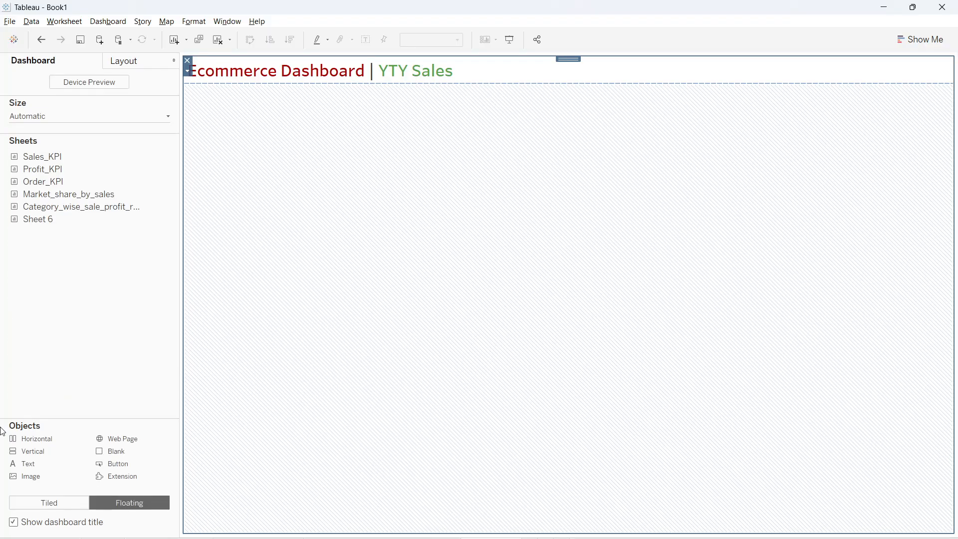
{"action": "left_click_drag", "start_coordinate": [20, 439], "coordinate": [209, 125]}
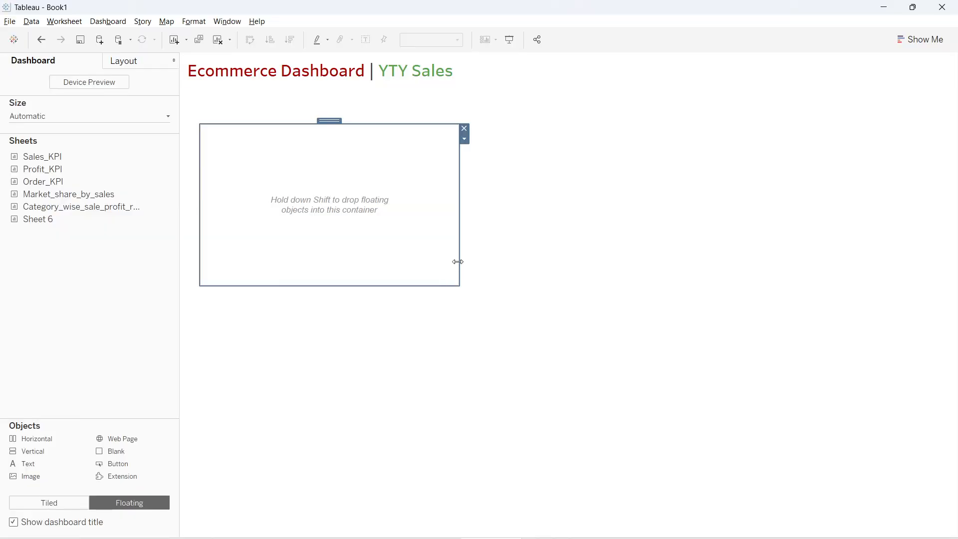
{"action": "left_click_drag", "start_coordinate": [458, 262], "coordinate": [946, 246]}
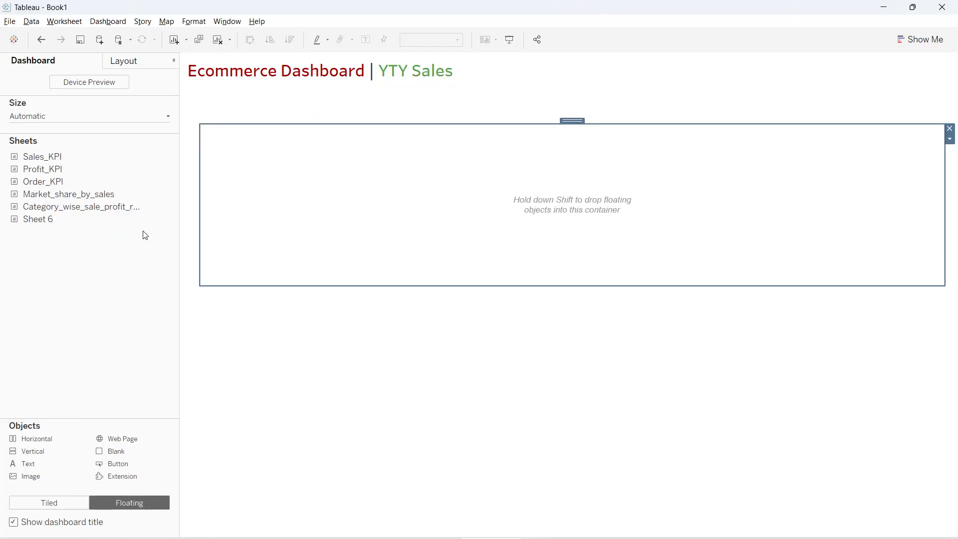
{"action": "left_click_drag", "start_coordinate": [202, 215], "coordinate": [184, 216]}
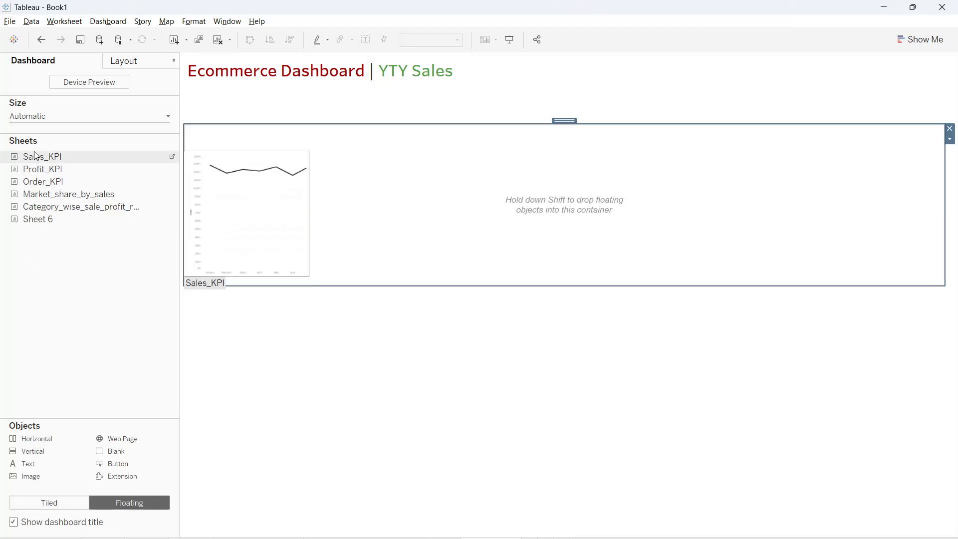
Place the Sales_KPI, Profit_KPI and Order_KPI sheets as tiled items in the floating container, in the order Order, Profit, Sales
{"action": "left_click", "coordinate": [45, 502]}
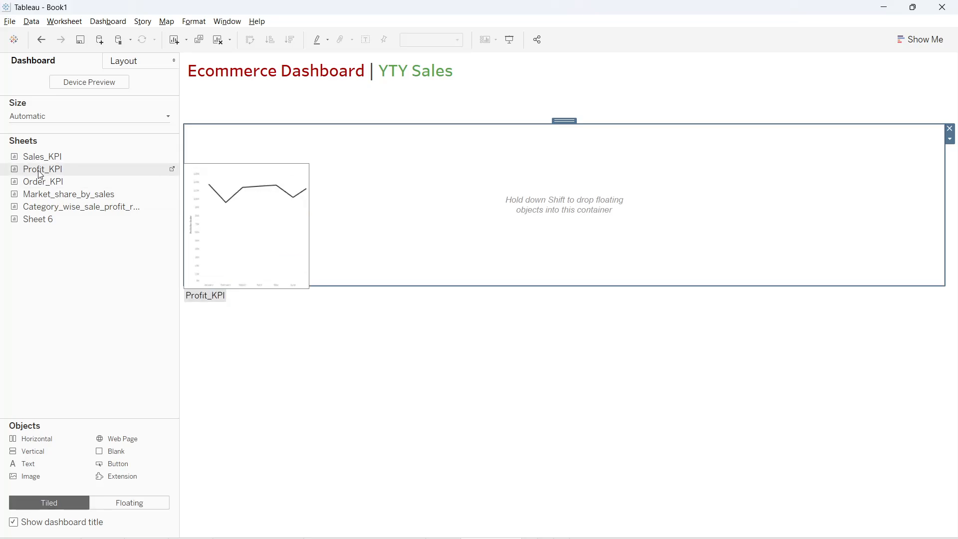
{"action": "left_click_drag", "start_coordinate": [102, 157], "coordinate": [296, 162]}
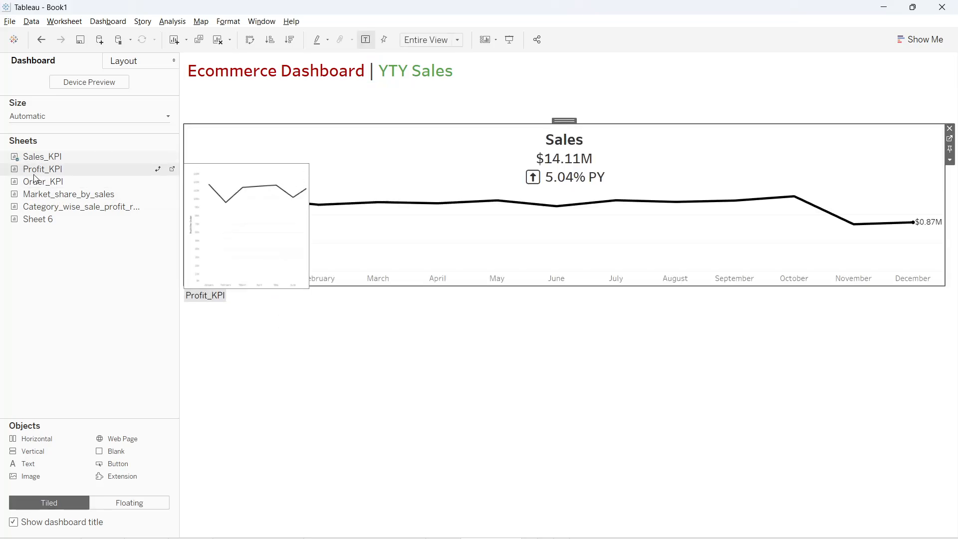
{"action": "left_click_drag", "start_coordinate": [42, 169], "coordinate": [429, 193]}
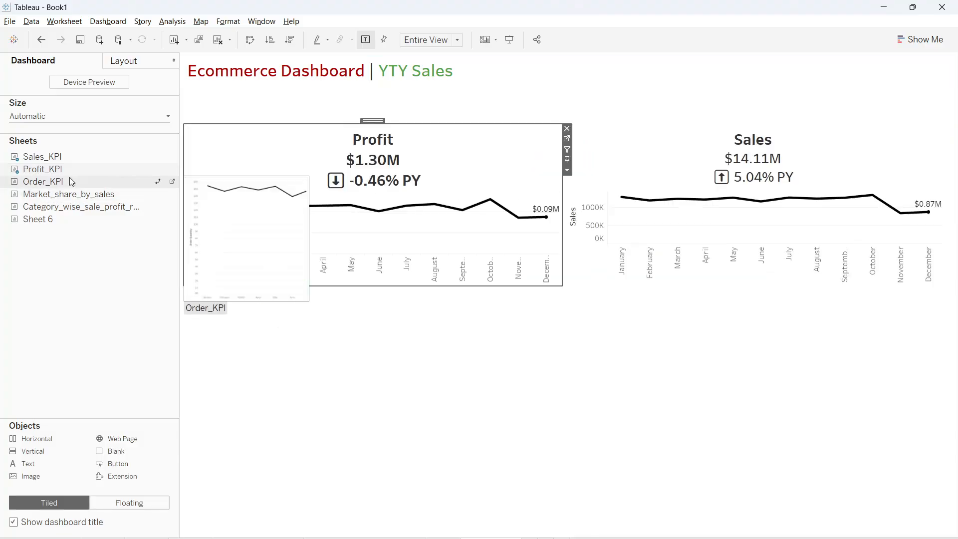
{"action": "left_click_drag", "start_coordinate": [55, 187], "coordinate": [248, 202]}
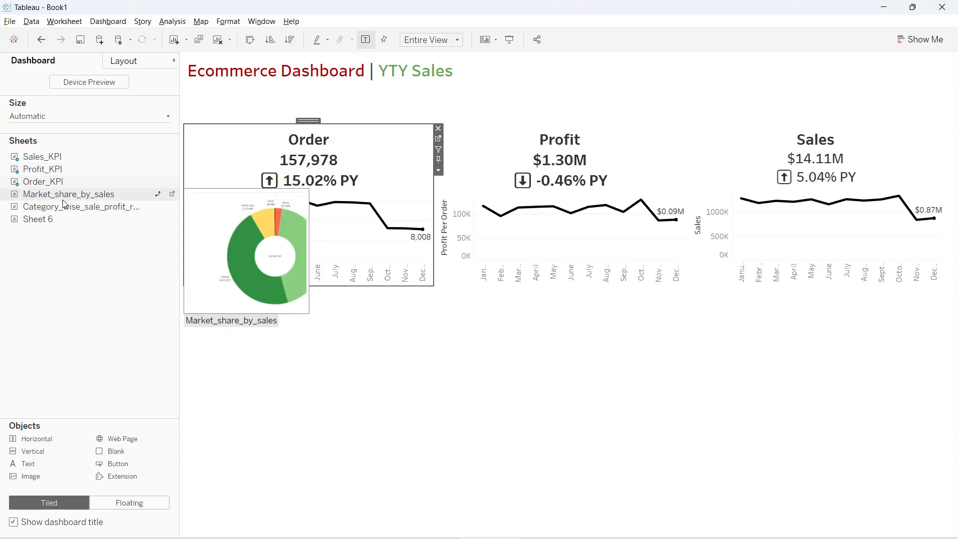
Add the Market_share_by_sales sheet after Sales at the end of the row and remove its Market color legend
{"action": "left_click_drag", "start_coordinate": [65, 199], "coordinate": [879, 223]}
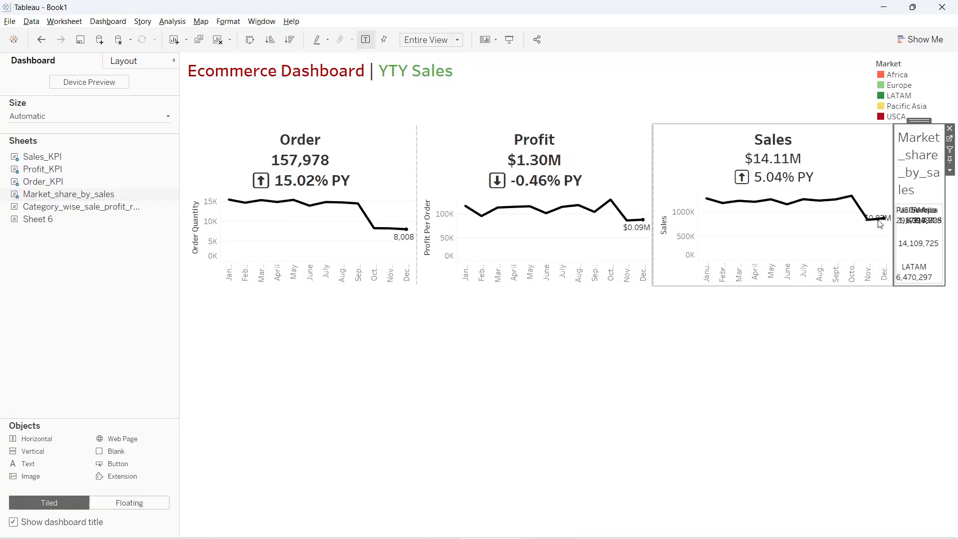
{"action": "left_click", "coordinate": [916, 67]}
{"action": "left_click", "coordinate": [868, 61]}
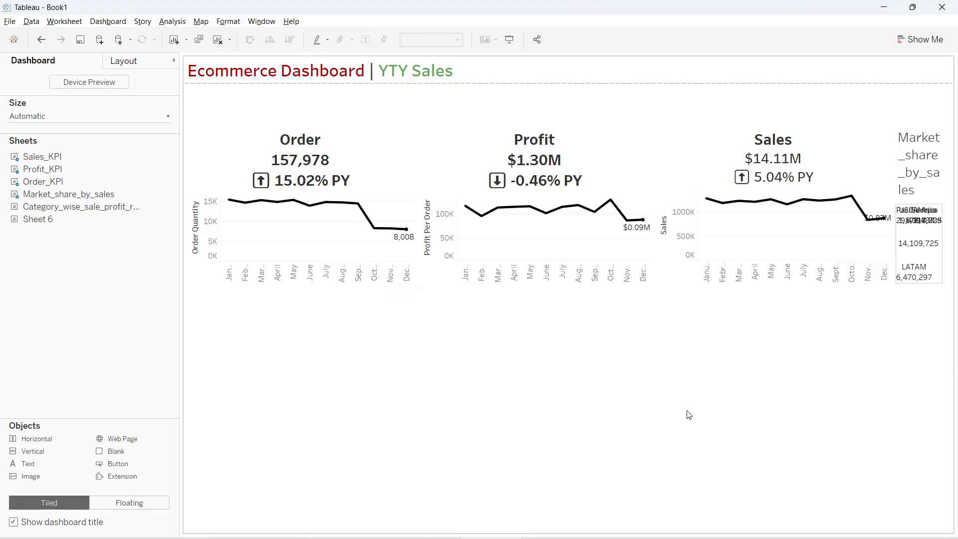
{"action": "left_click", "coordinate": [687, 473]}
{"action": "left_click", "coordinate": [438, 195]}
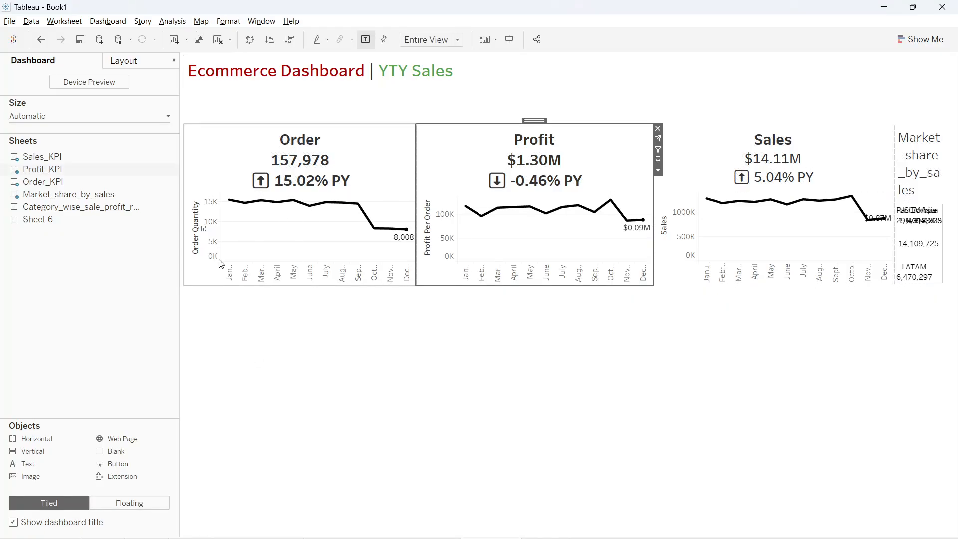
{"action": "left_click", "coordinate": [264, 152]}
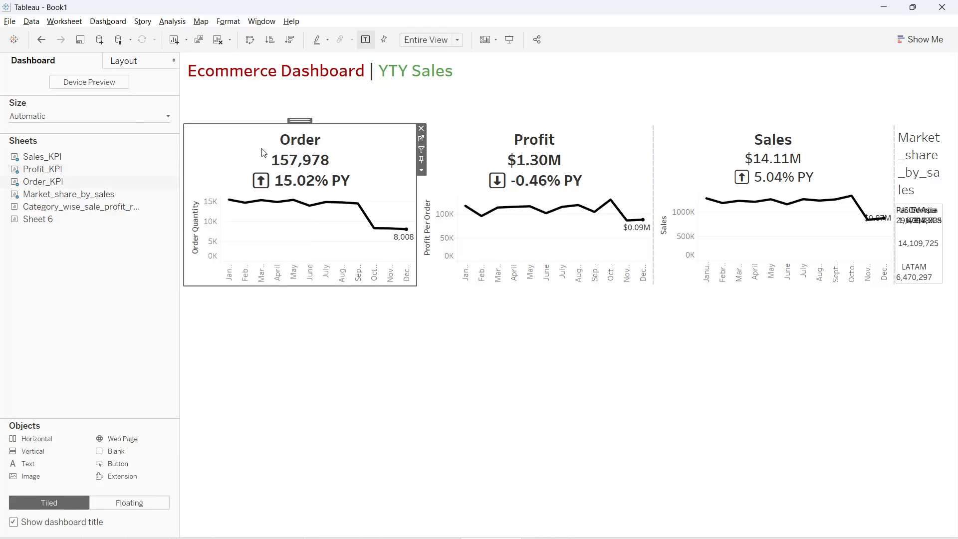
{"action": "right_click", "coordinate": [260, 148]}
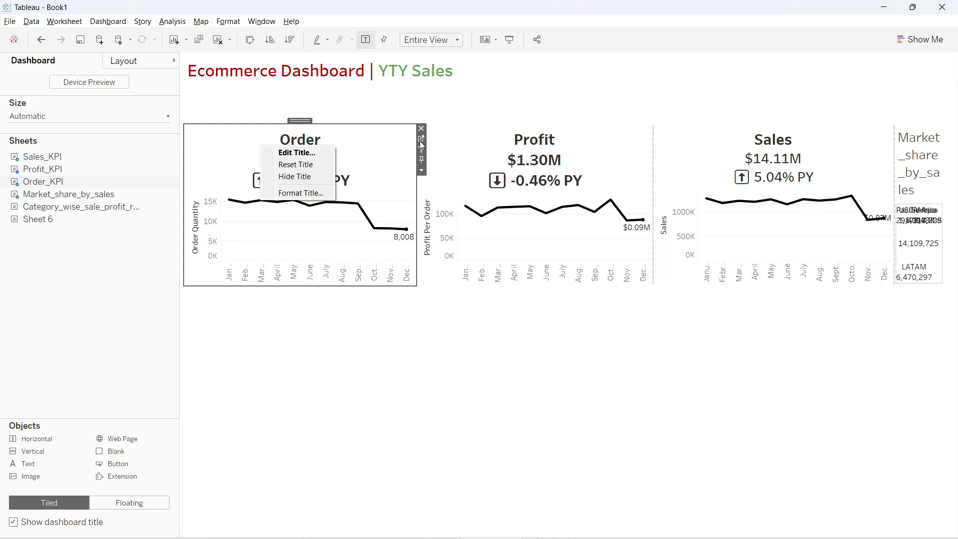
{"action": "left_click", "coordinate": [422, 172]}
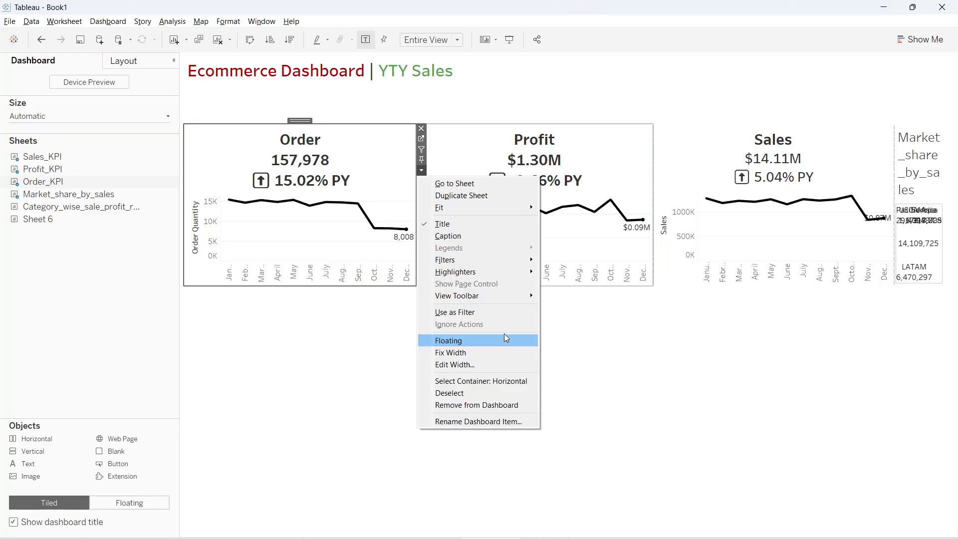
{"action": "mouse_move", "coordinate": [494, 297]}
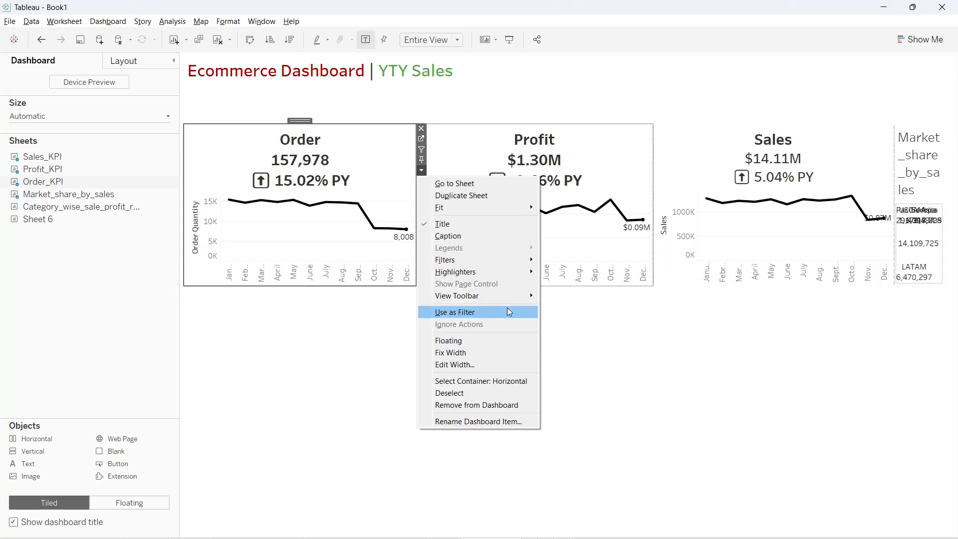
{"action": "left_click", "coordinate": [528, 340]}
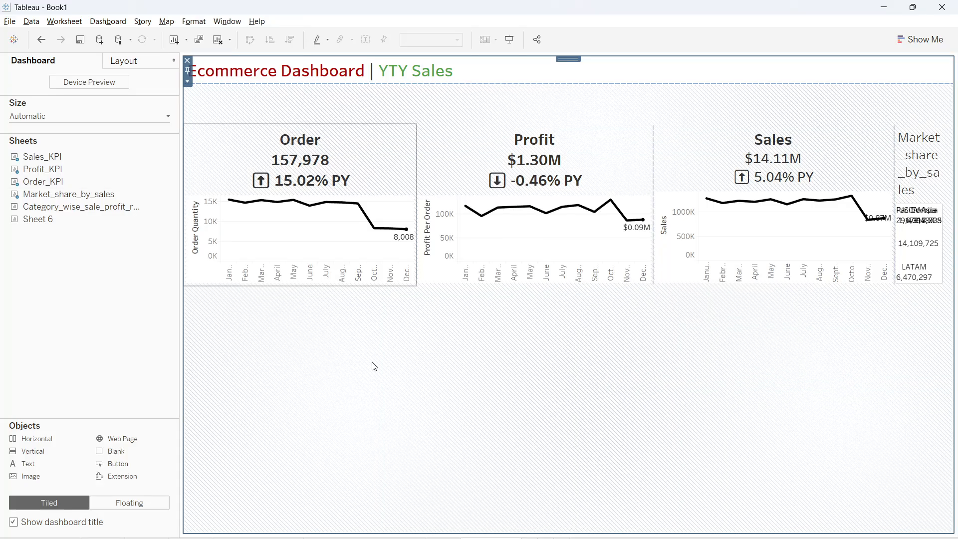
Find the floating horizontal container holding the four sheets in the item hierarchy and distribute its contents evenly
{"action": "left_click", "coordinate": [129, 64]}
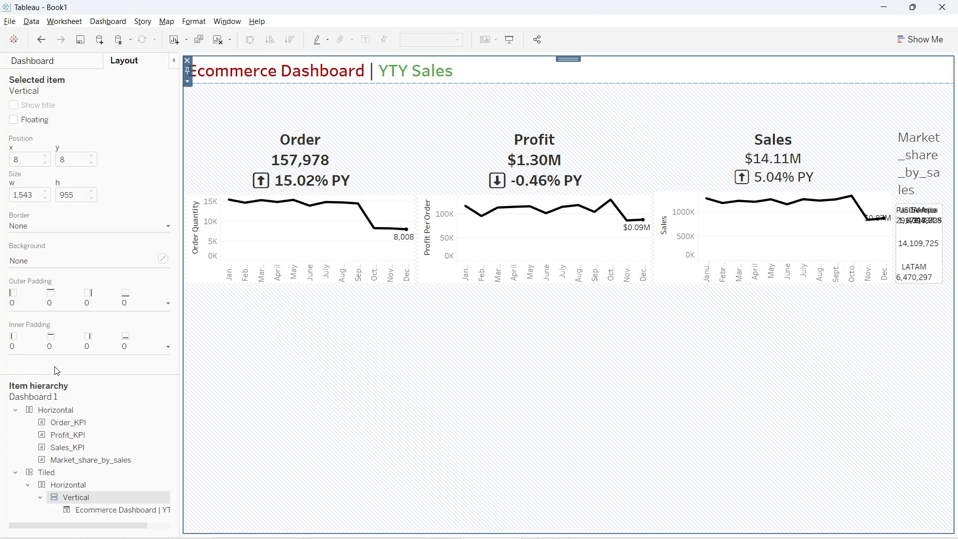
{"action": "left_click", "coordinate": [64, 487]}
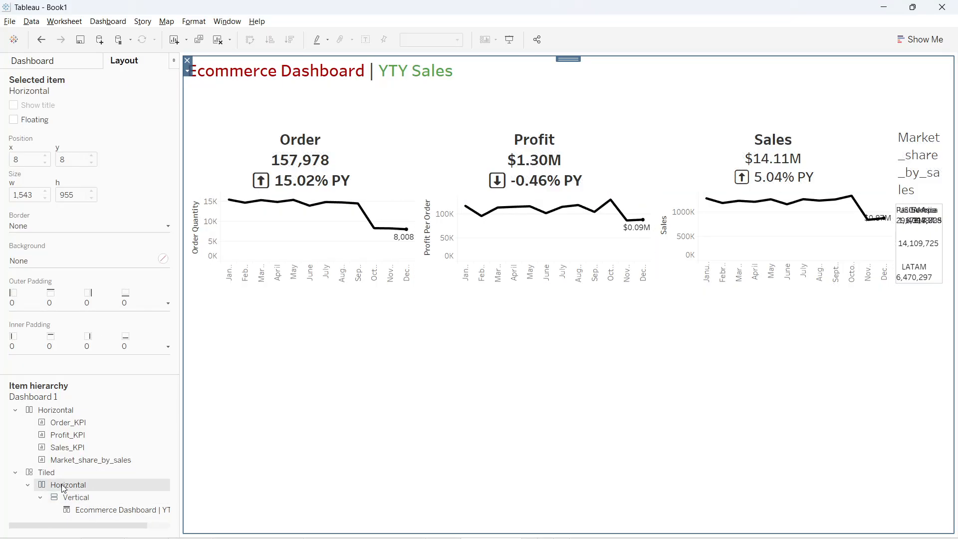
{"action": "left_click", "coordinate": [72, 497]}
{"action": "left_click", "coordinate": [94, 510]}
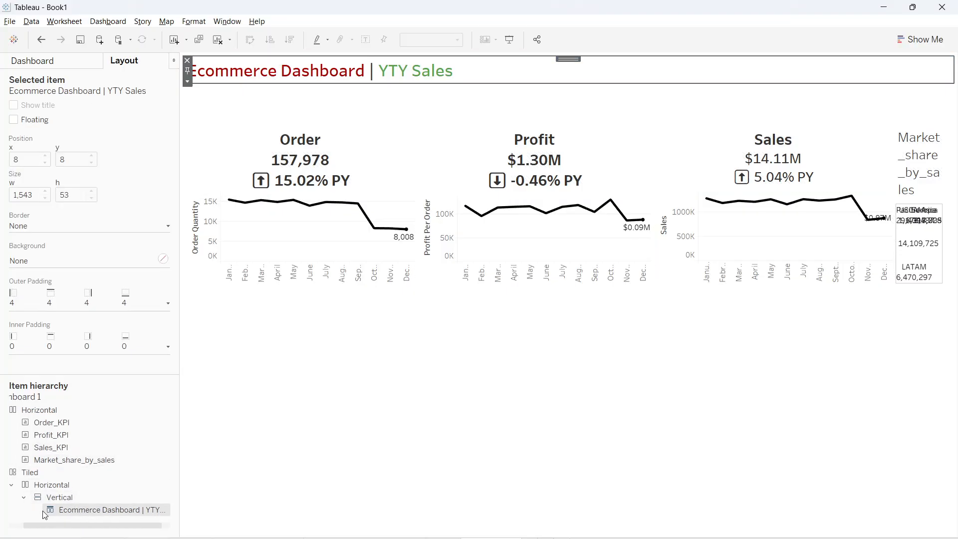
{"action": "left_click", "coordinate": [51, 486]}
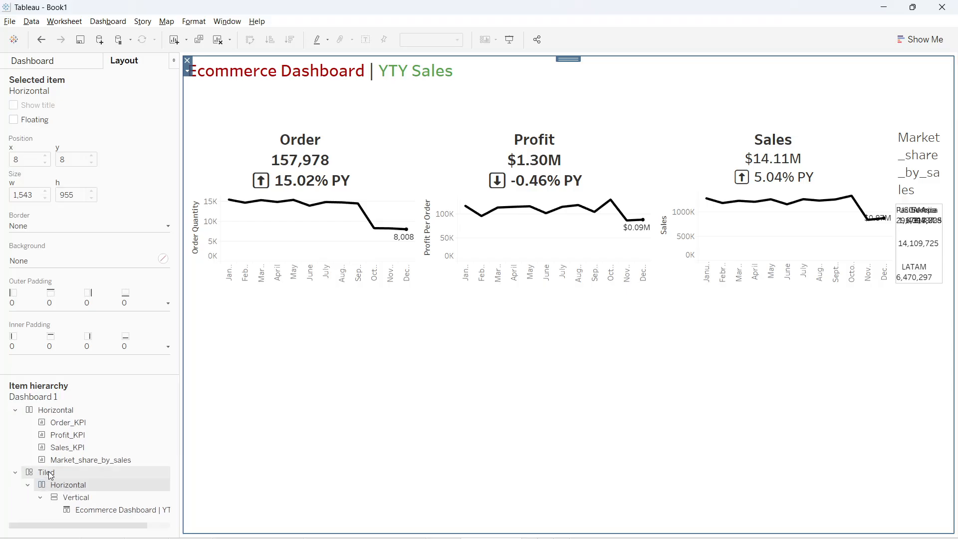
{"action": "left_click", "coordinate": [61, 410]}
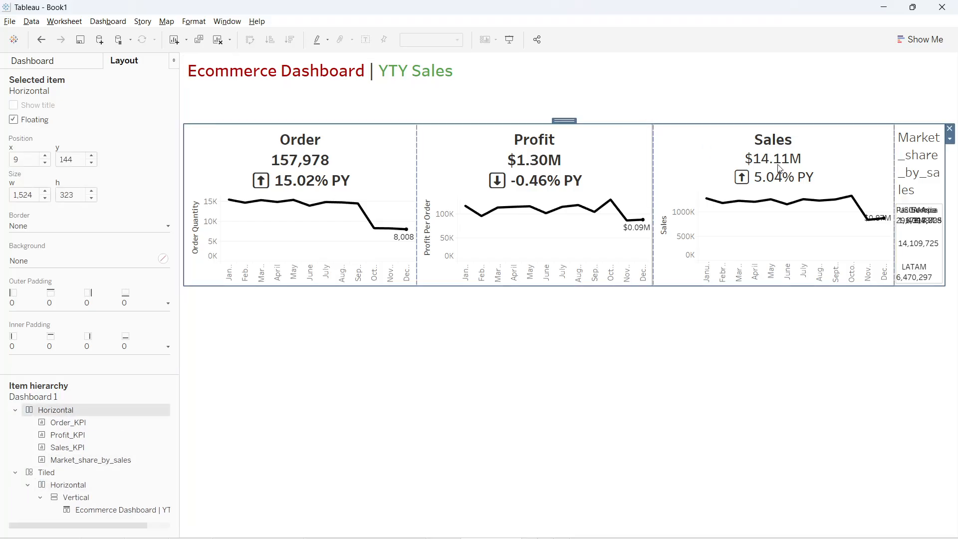
{"action": "left_click", "coordinate": [950, 139]}
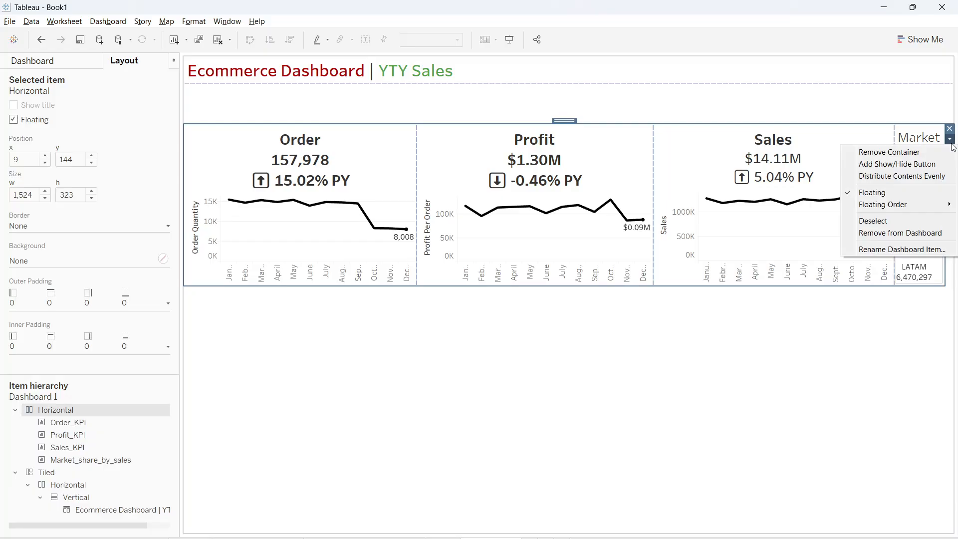
{"action": "left_click", "coordinate": [948, 182]}
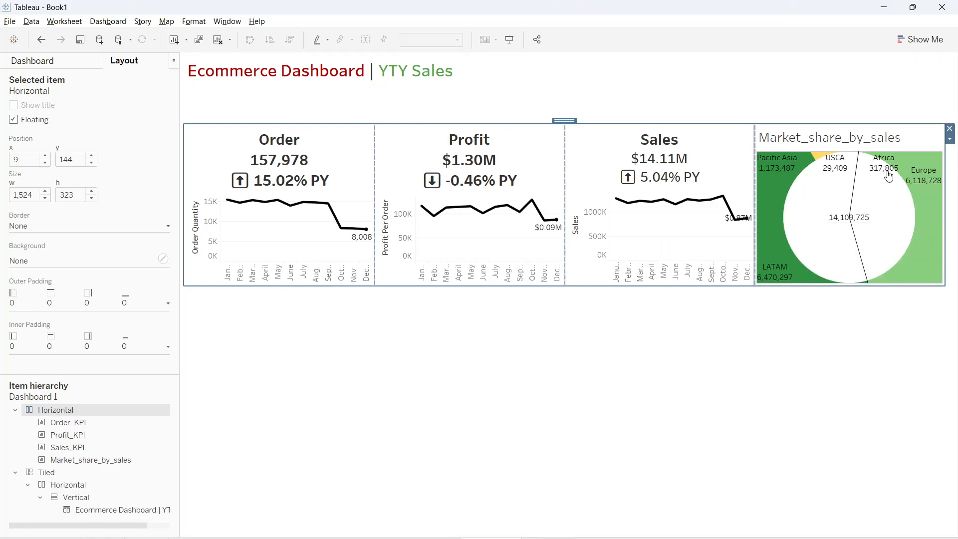
{"action": "left_click", "coordinate": [949, 141]}
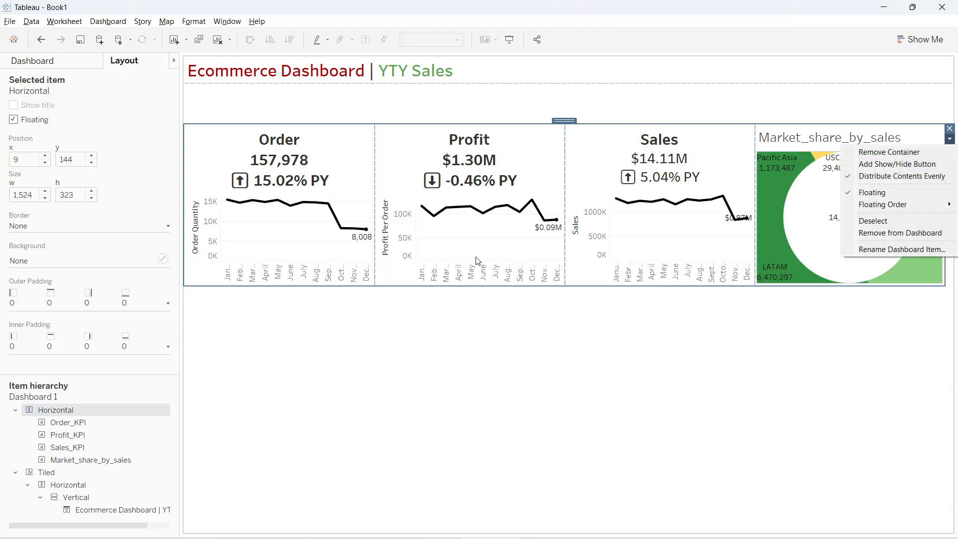
{"action": "left_click", "coordinate": [767, 346]}
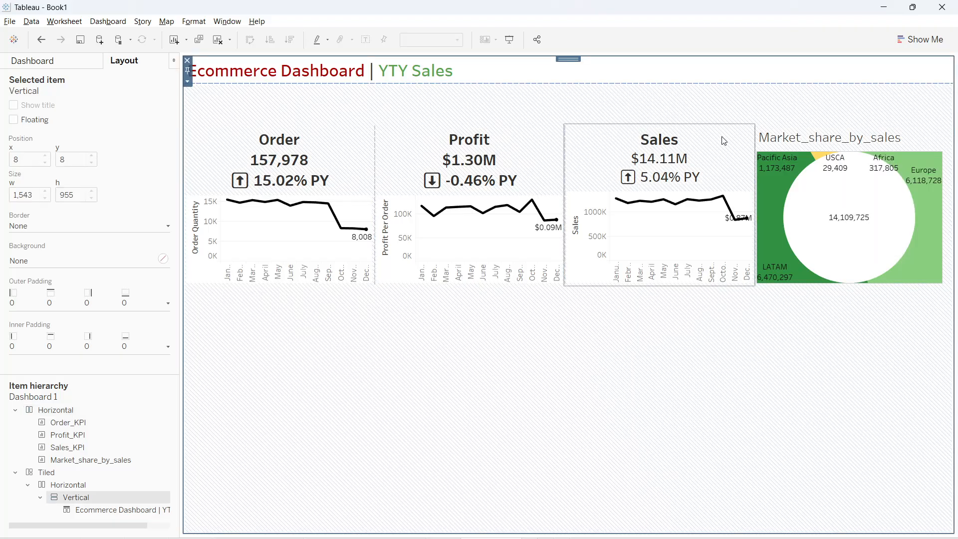
{"action": "left_click", "coordinate": [509, 162]}
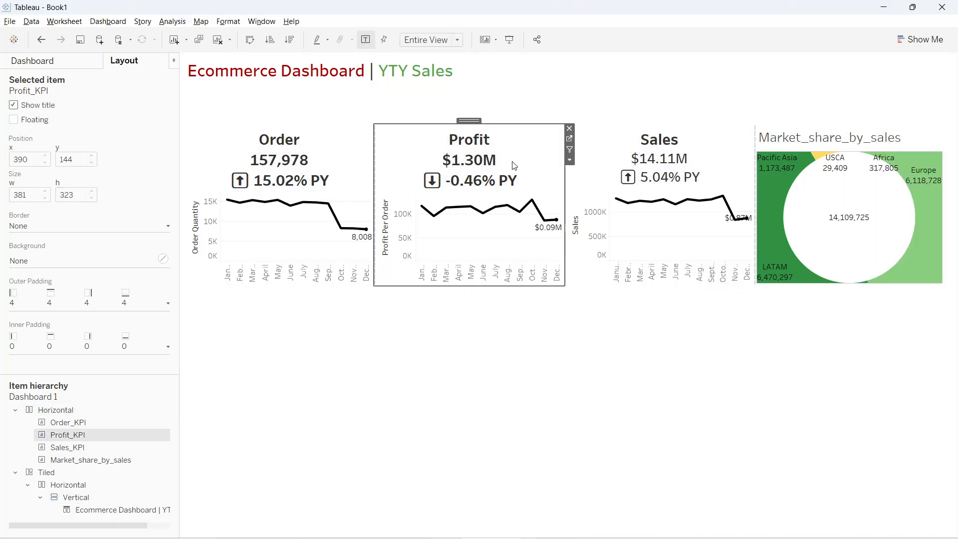
Move the floating container up beneath the dashboard title to about x 20, y 87, and widen it to about 1,532 px
{"action": "left_click", "coordinate": [56, 410]}
{"action": "left_click_drag", "start_coordinate": [563, 118], "coordinate": [571, 91]}
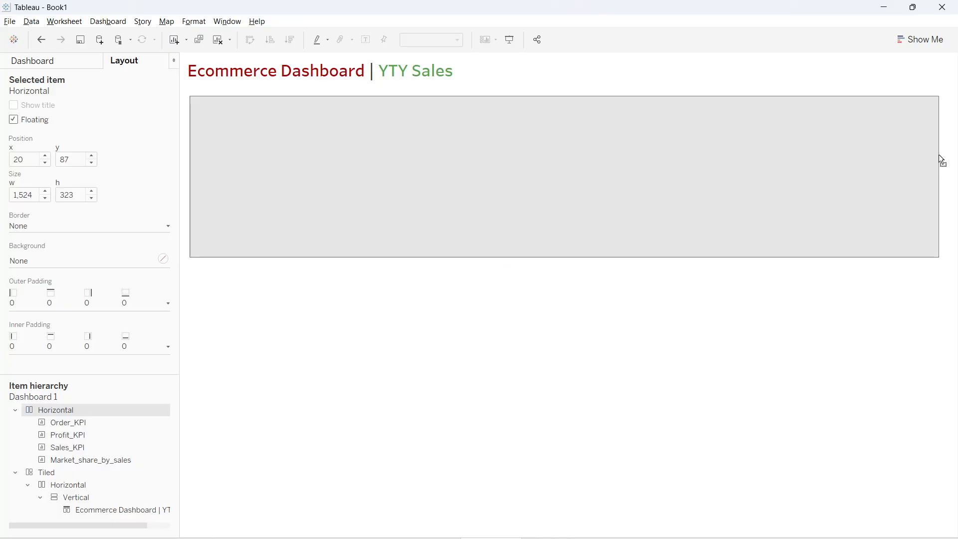
{"action": "left_click_drag", "start_coordinate": [949, 160], "coordinate": [955, 161]}
{"action": "left_click", "coordinate": [568, 258]}
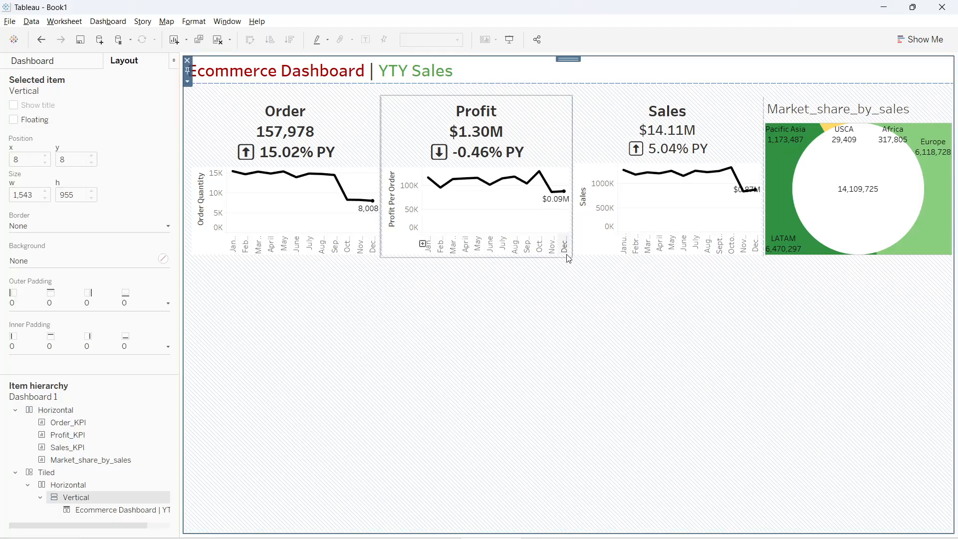
{"action": "left_click", "coordinate": [566, 253]}
{"action": "left_click", "coordinate": [79, 411]}
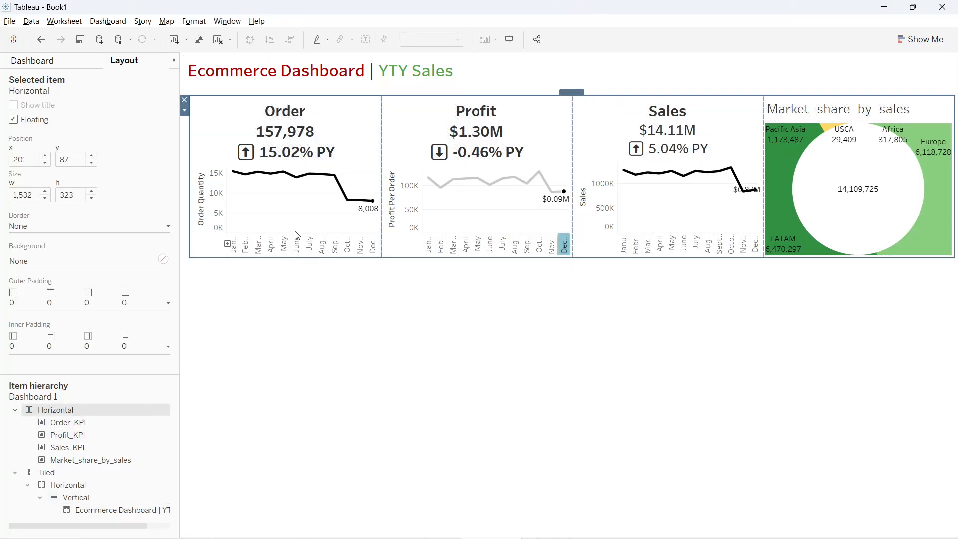
Hide the Order Quantity axis and the month headers of the Order_KPI chart
{"action": "right_click", "coordinate": [208, 190]}
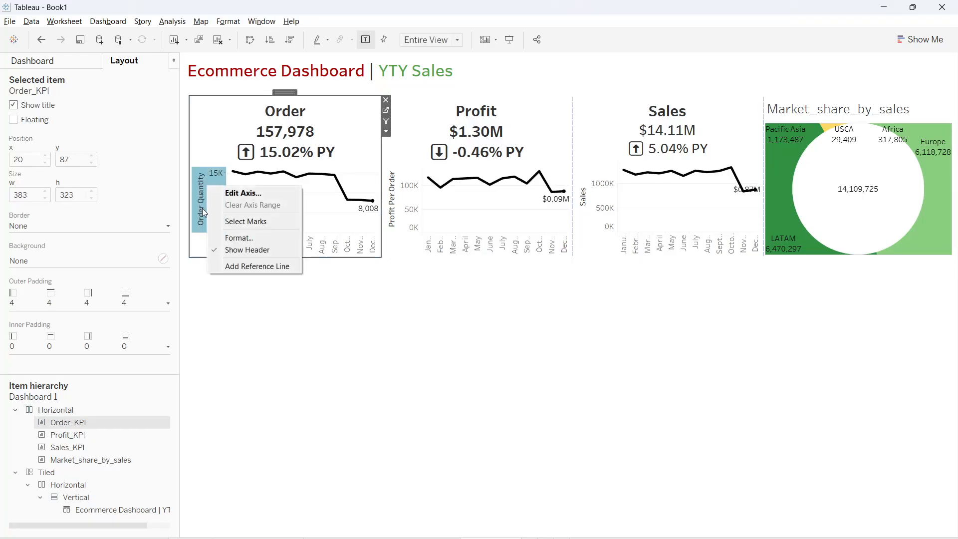
{"action": "left_click", "coordinate": [260, 251]}
{"action": "right_click", "coordinate": [260, 254]}
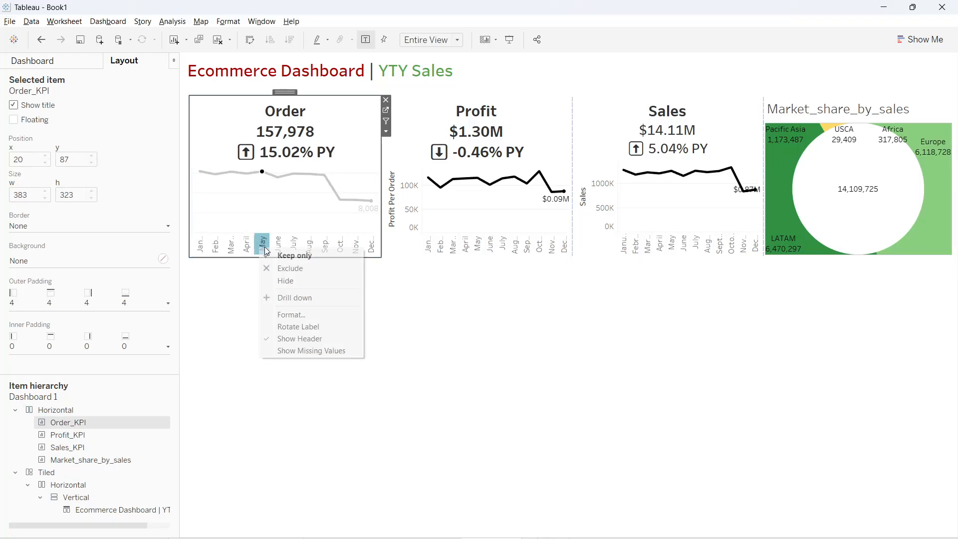
{"action": "left_click", "coordinate": [289, 338]}
Hide the month headers and the Profit Per Order axis of the Profit_KPI chart
{"action": "right_click", "coordinate": [448, 235]}
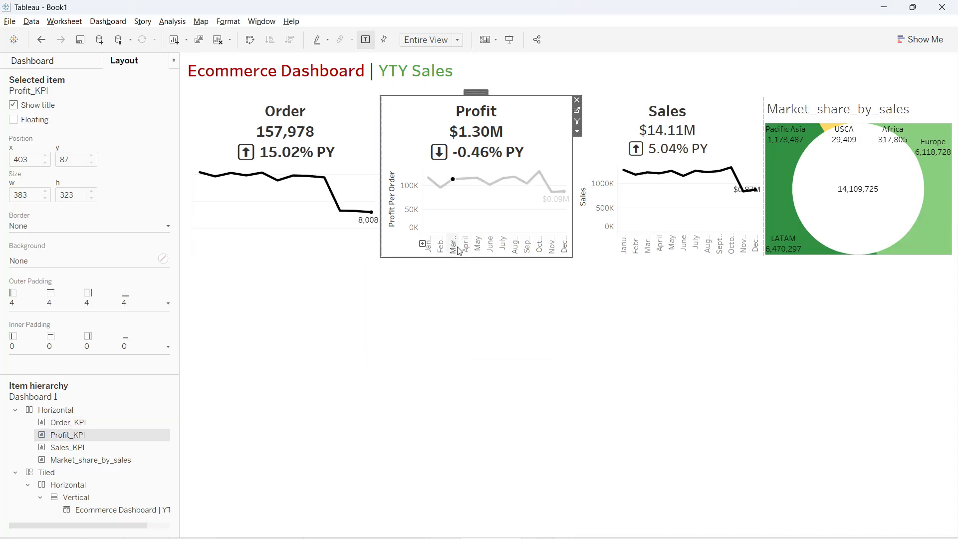
{"action": "left_click", "coordinate": [489, 339]}
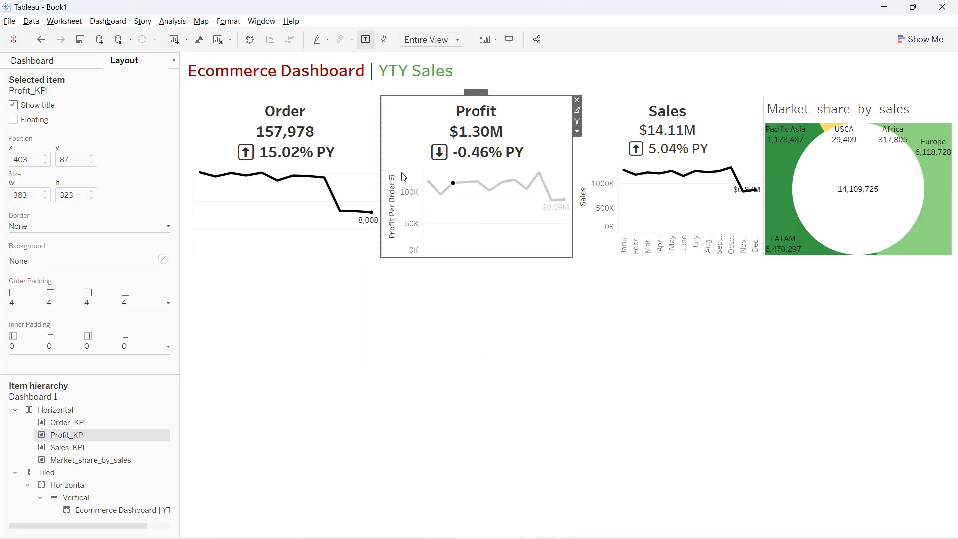
{"action": "right_click", "coordinate": [406, 180]}
{"action": "left_click", "coordinate": [438, 238]}
Hide the Sales axis and the month headers of the Sales_KPI chart
{"action": "right_click", "coordinate": [606, 176]}
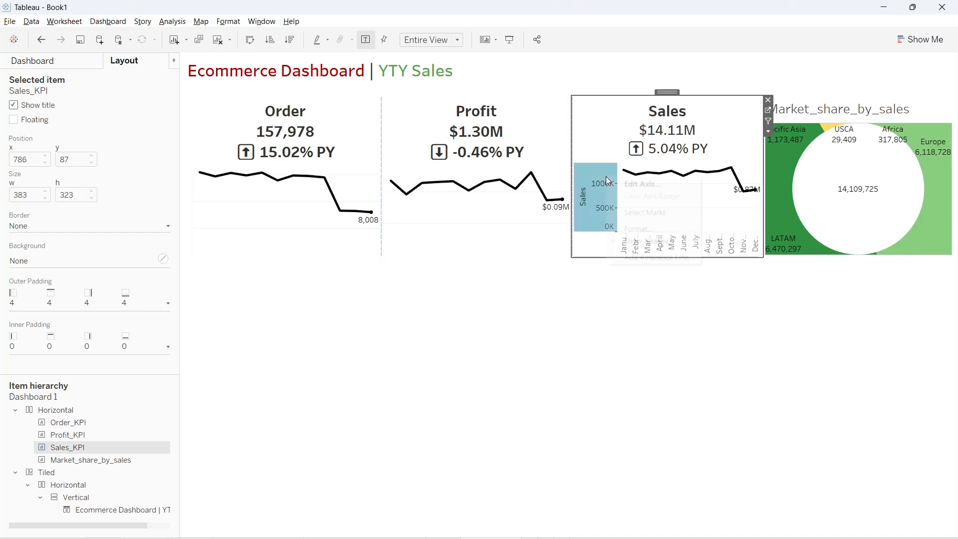
{"action": "left_click", "coordinate": [659, 240]}
{"action": "right_click", "coordinate": [645, 251]}
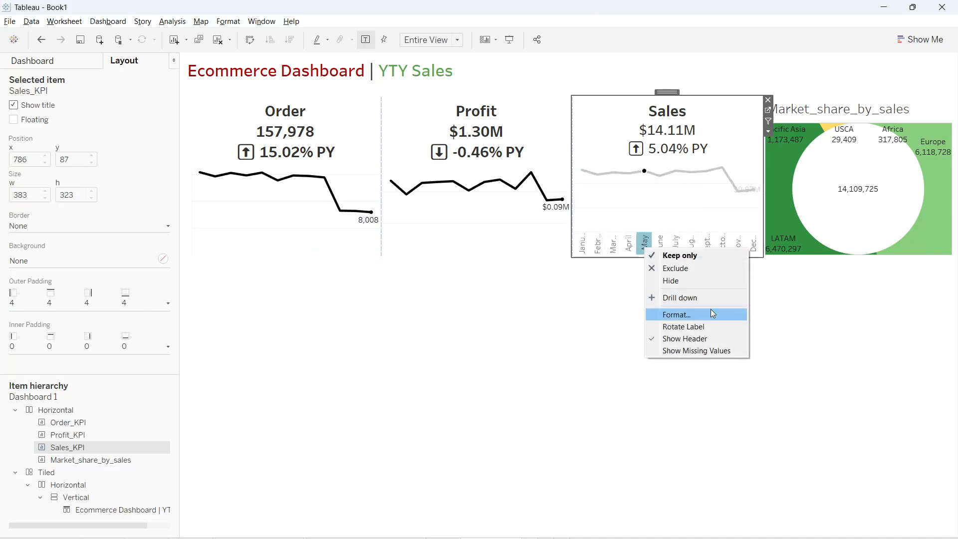
{"action": "left_click", "coordinate": [709, 337]}
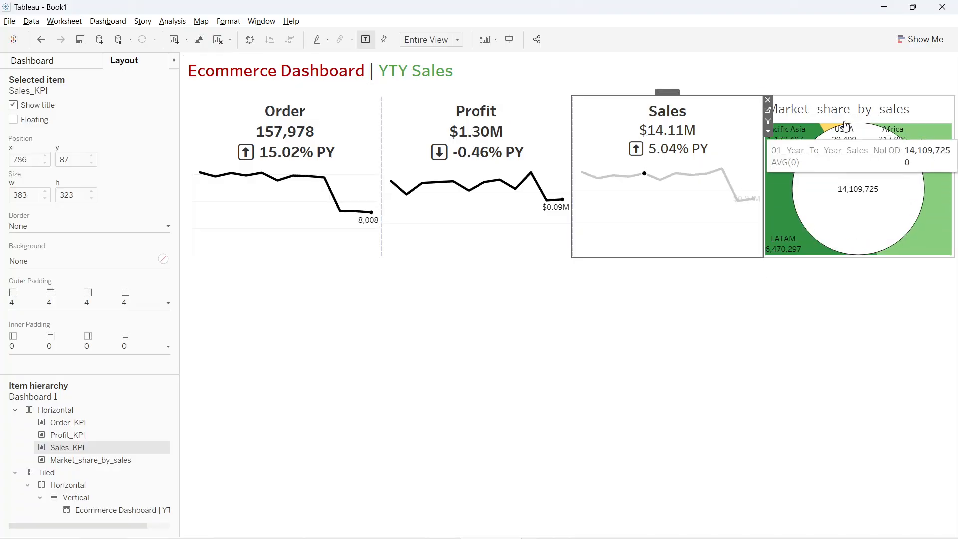
{"action": "left_click", "coordinate": [835, 111]}
{"action": "right_click", "coordinate": [835, 111]}
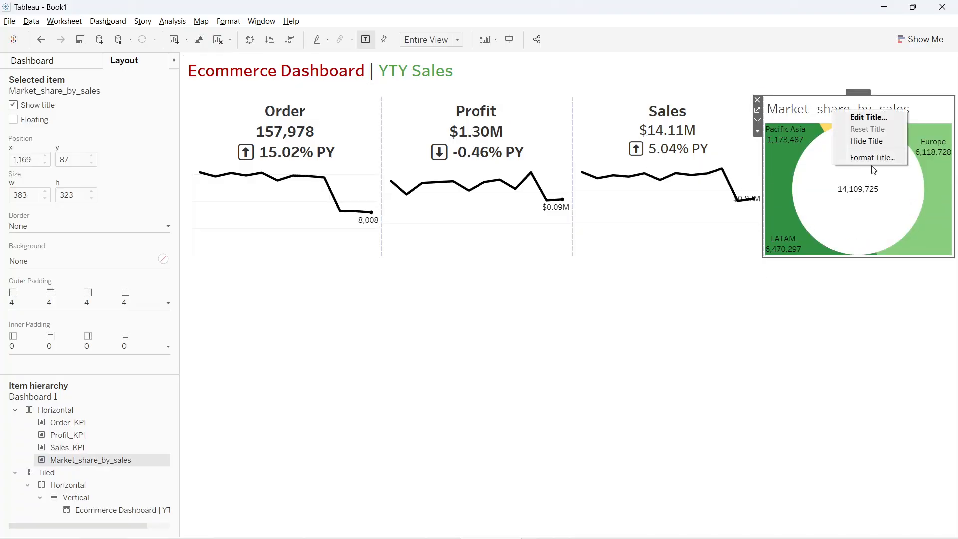
{"action": "left_click", "coordinate": [806, 340]}
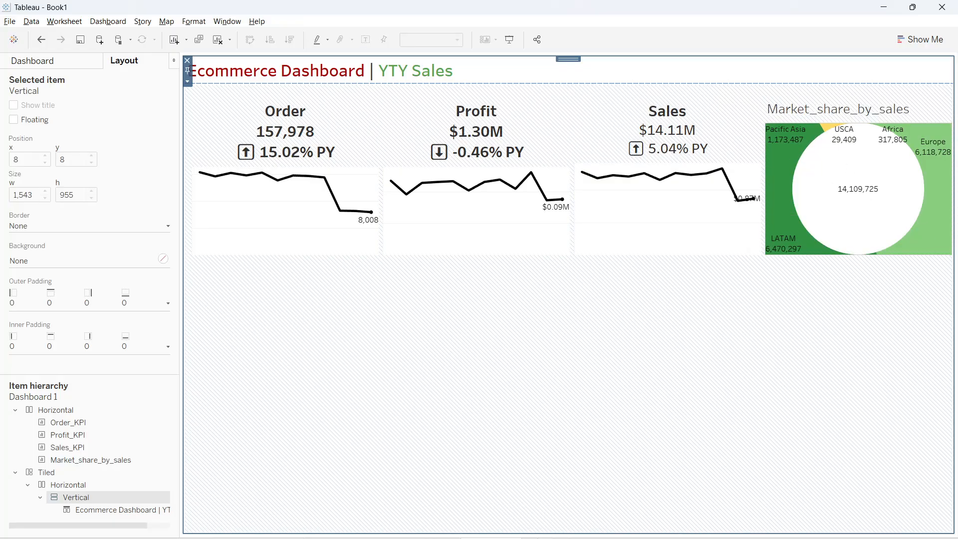
Reduce the outer pie's mark size in the Market_share_by_sales worksheet and check the fit on the dashboard
{"action": "left_click", "coordinate": [259, 538]}
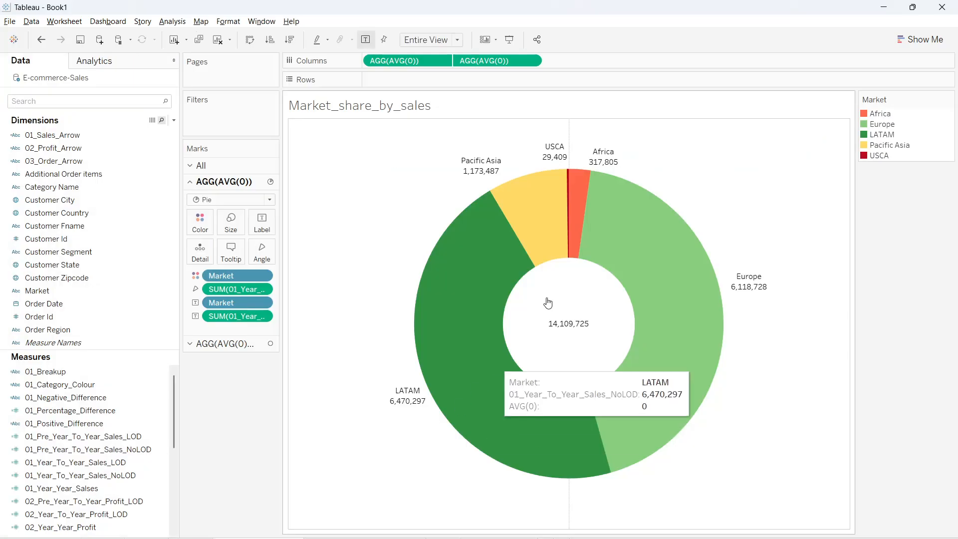
{"action": "left_click", "coordinate": [230, 222]}
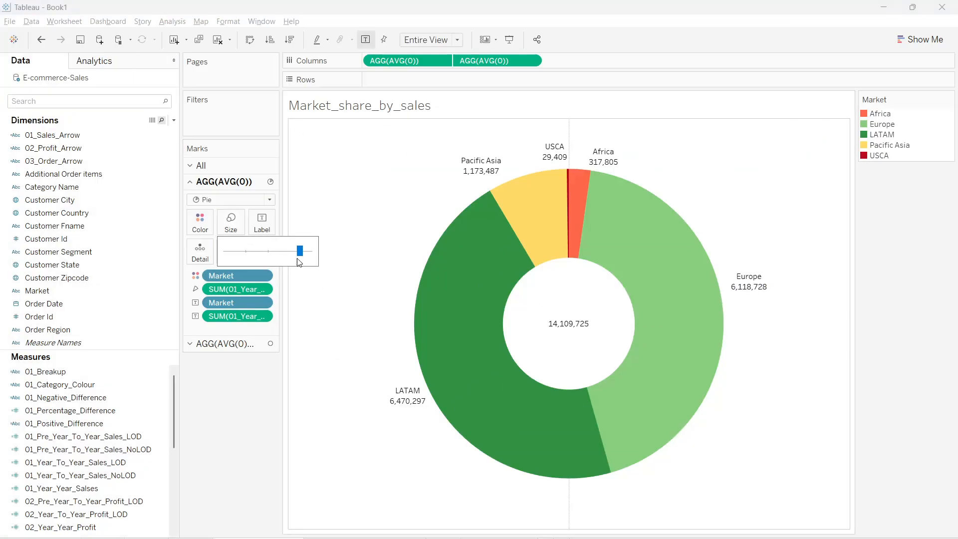
{"action": "left_click_drag", "start_coordinate": [295, 252], "coordinate": [293, 252]}
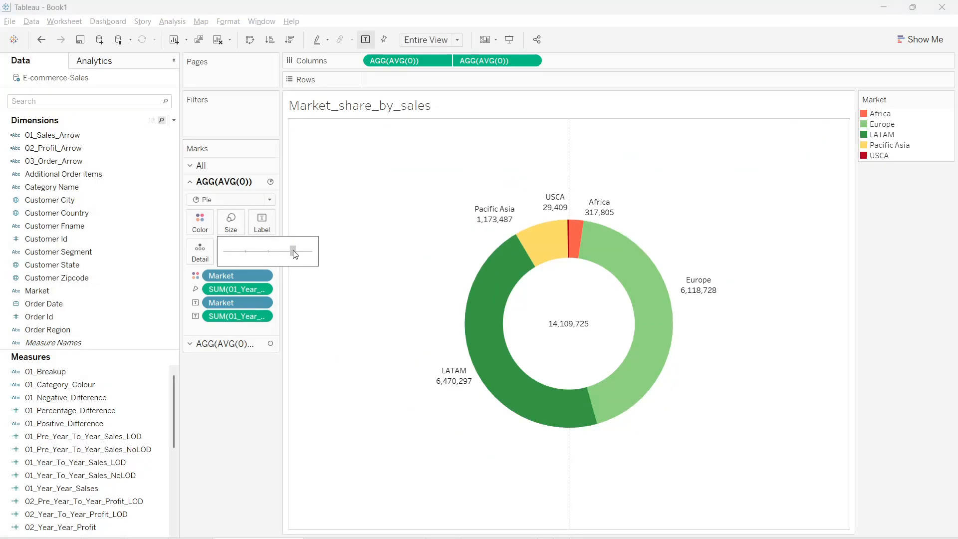
{"action": "left_click", "coordinate": [492, 538]}
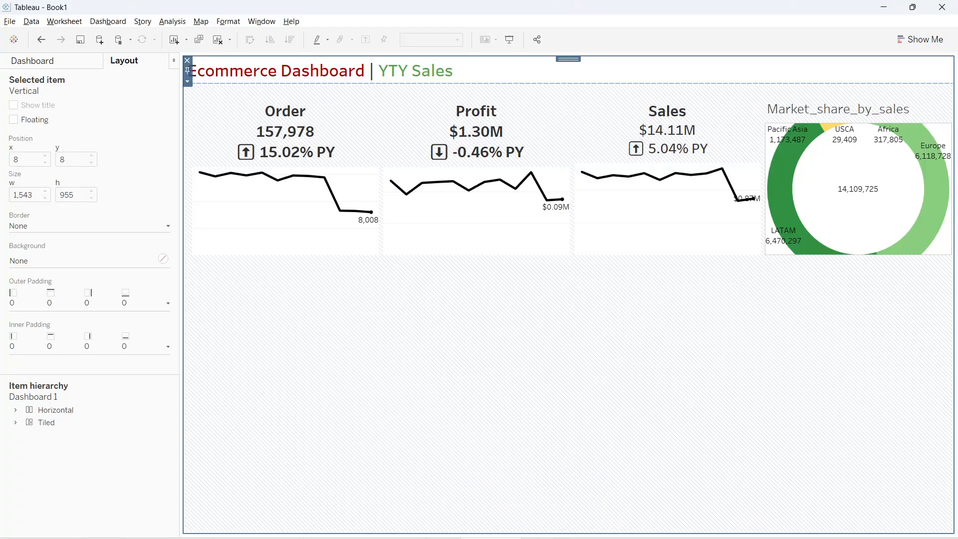
Reduce the mark size of the inner white circle in the Market_share_by_sales worksheet to thicken the donut ring
{"action": "left_click", "coordinate": [264, 538]}
{"action": "left_click", "coordinate": [240, 344]}
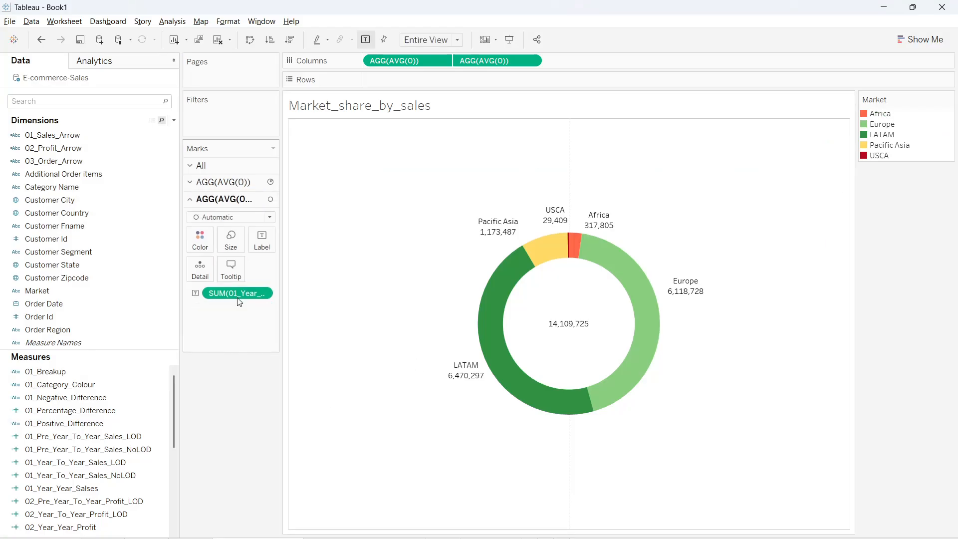
{"action": "left_click", "coordinate": [241, 247]}
{"action": "left_click_drag", "start_coordinate": [282, 273], "coordinate": [273, 269]}
Shrink the outer pie of the Market_share_by_sales donut slightly further and review it on the dashboard
{"action": "left_click", "coordinate": [230, 181]}
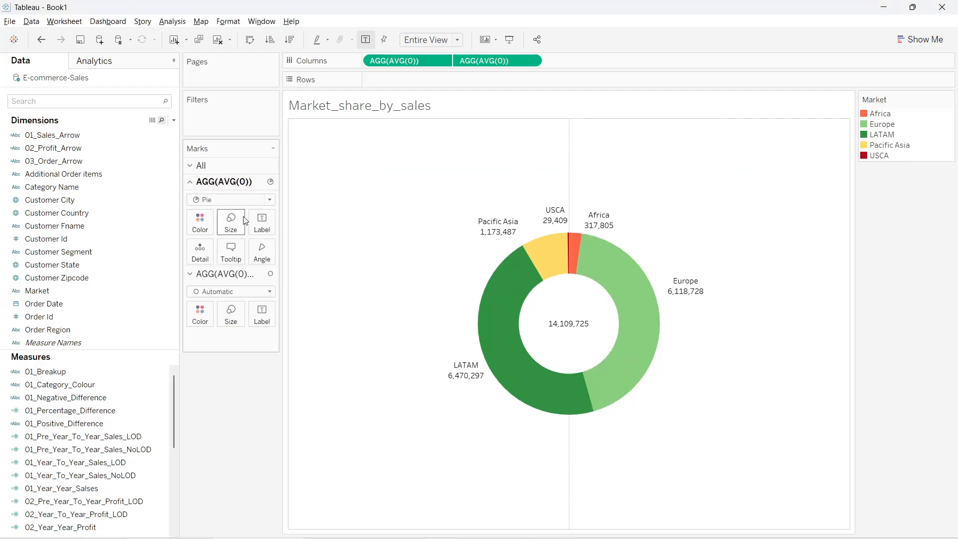
{"action": "left_click", "coordinate": [230, 221]}
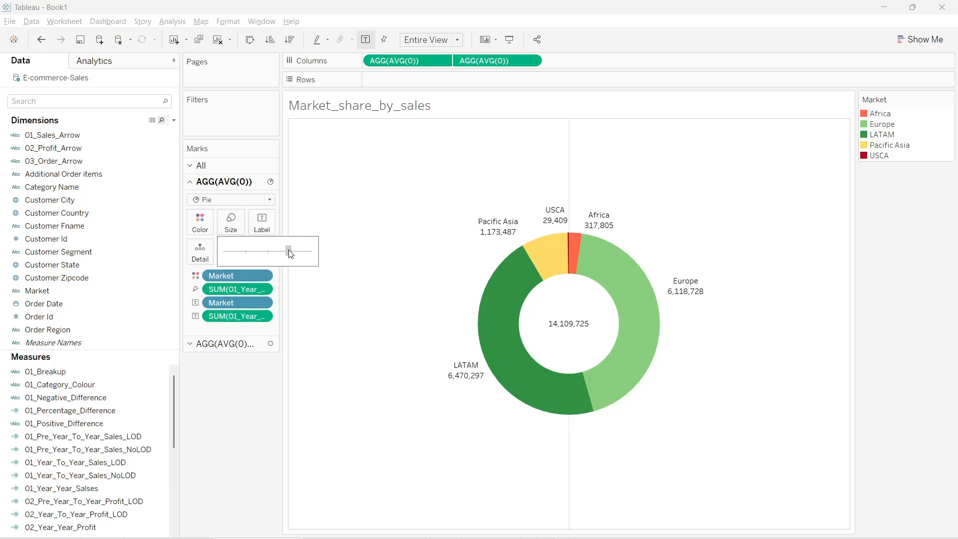
{"action": "left_click_drag", "start_coordinate": [289, 250], "coordinate": [288, 251]}
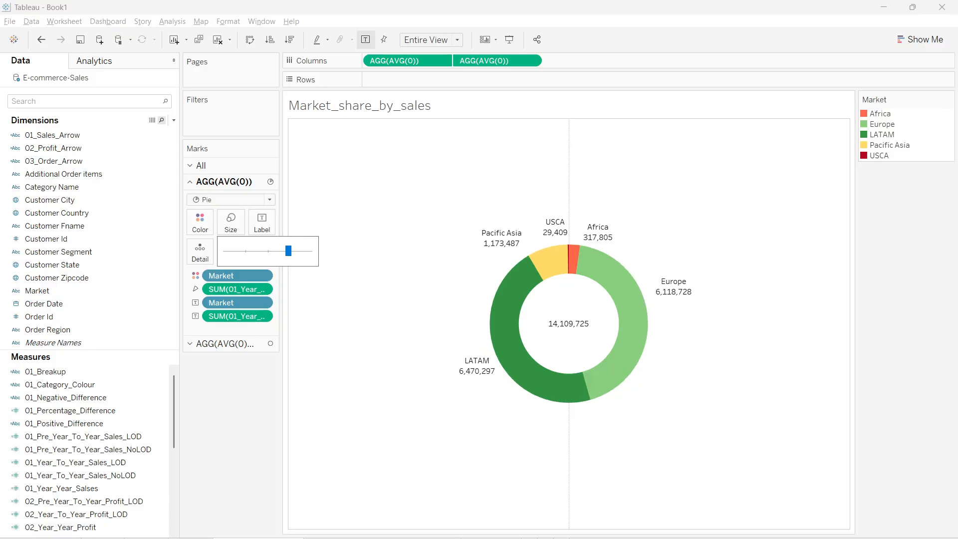
{"action": "left_click", "coordinate": [492, 538]}
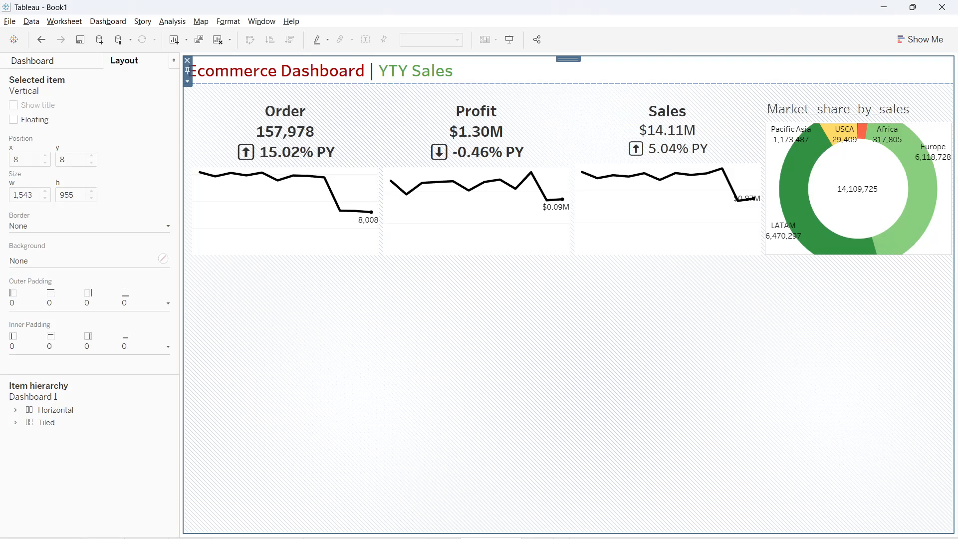
Shrink both the outer pie and the inner circle of the Market_share_by_sales donut so it fits its dashboard tile
{"action": "left_click", "coordinate": [259, 538]}
{"action": "left_click", "coordinate": [232, 223]}
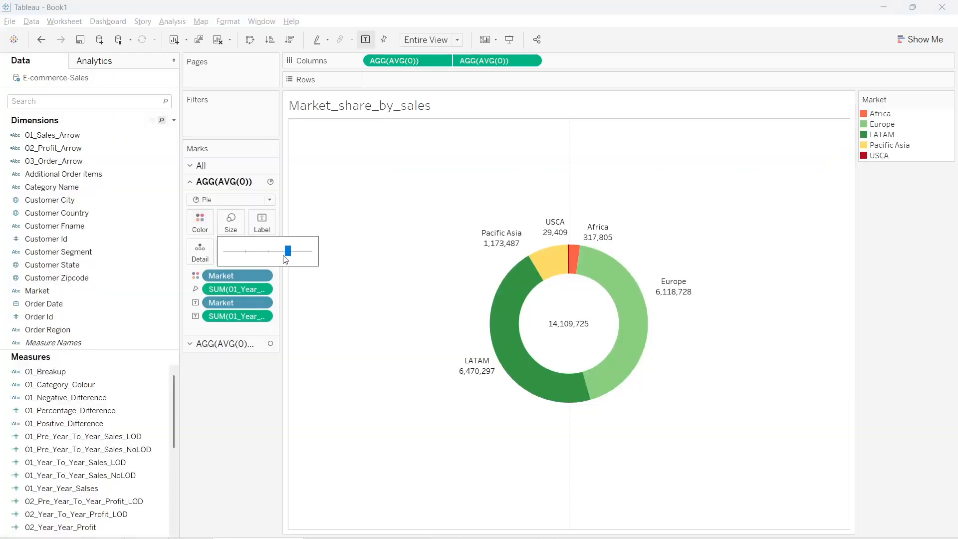
{"action": "left_click_drag", "start_coordinate": [278, 255], "coordinate": [275, 254]}
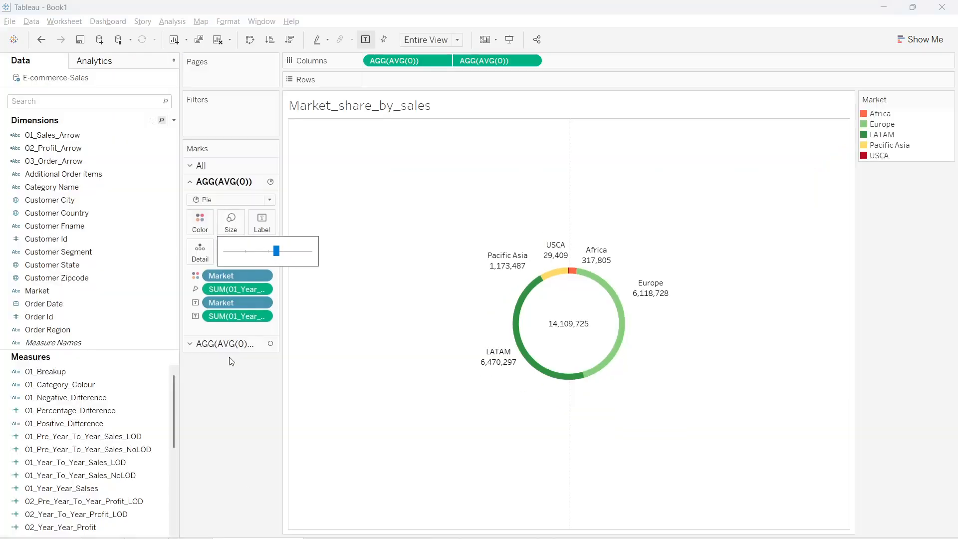
{"action": "left_click", "coordinate": [233, 345]}
{"action": "left_click", "coordinate": [230, 235]}
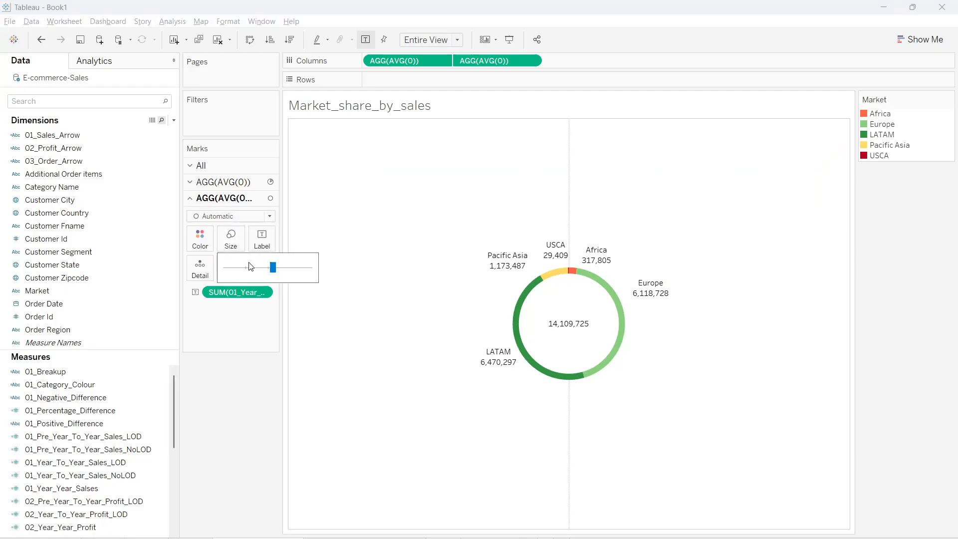
{"action": "left_click_drag", "start_coordinate": [269, 269], "coordinate": [264, 267]}
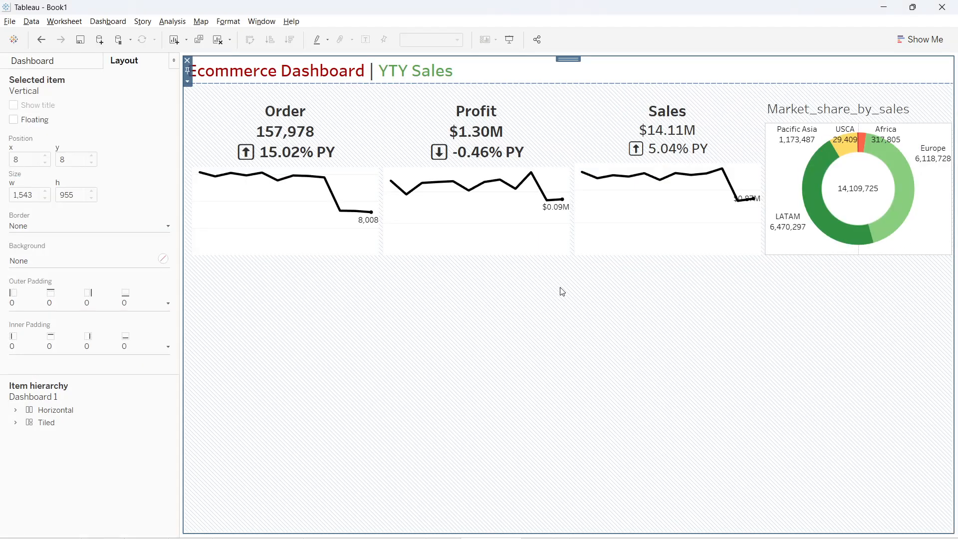
Add a floating horizontal container below the KPI row and enlarge it to fill the remaining dashboard area
{"action": "left_click", "coordinate": [56, 63]}
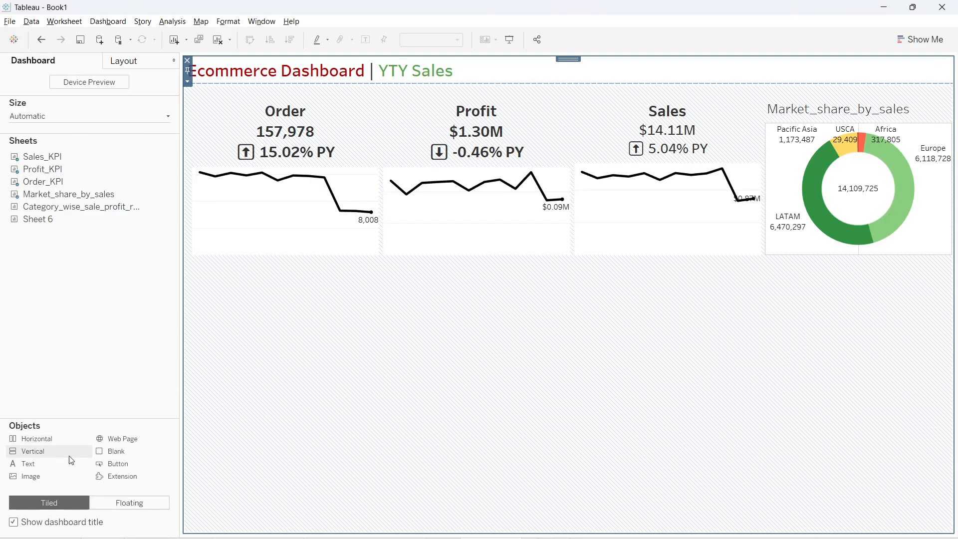
{"action": "left_click", "coordinate": [130, 503]}
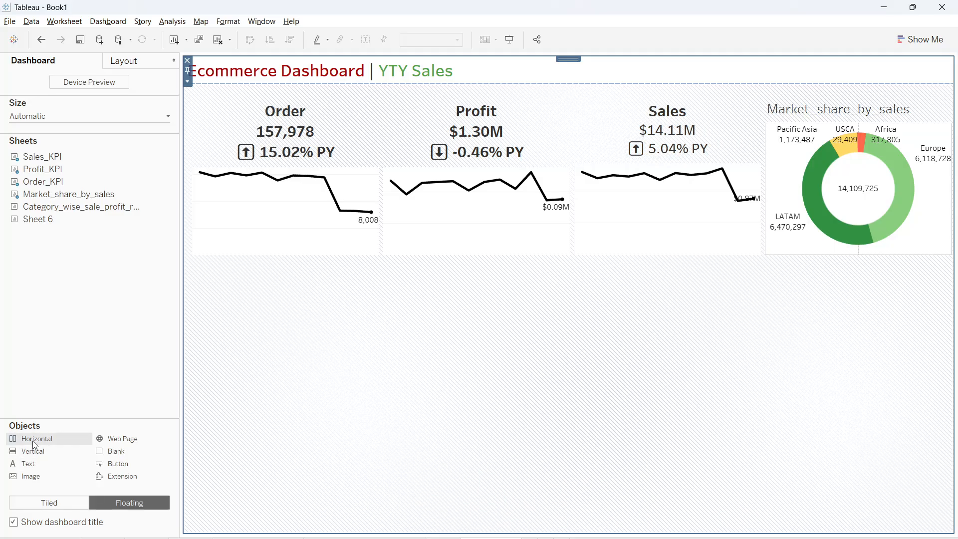
{"action": "left_click_drag", "start_coordinate": [32, 441], "coordinate": [185, 284]}
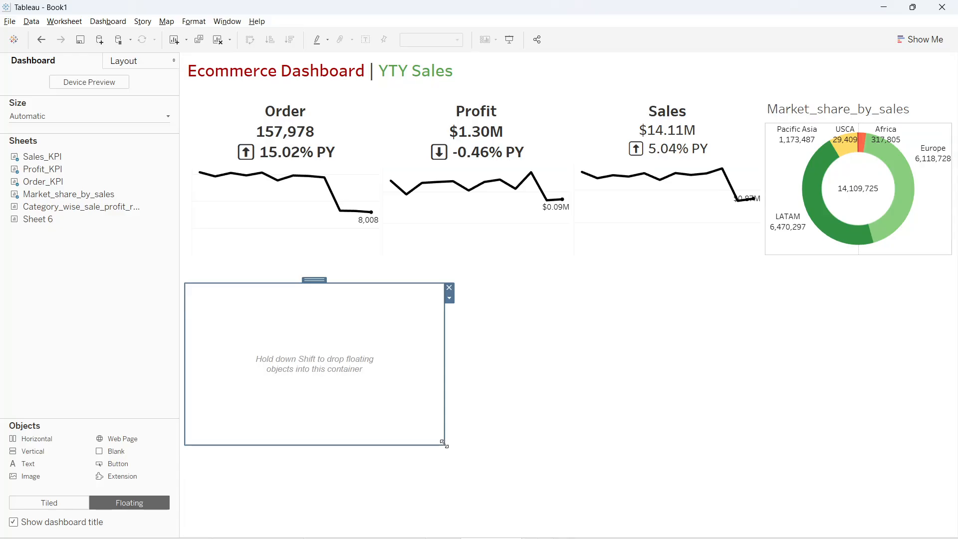
{"action": "left_click_drag", "start_coordinate": [444, 443], "coordinate": [953, 535]}
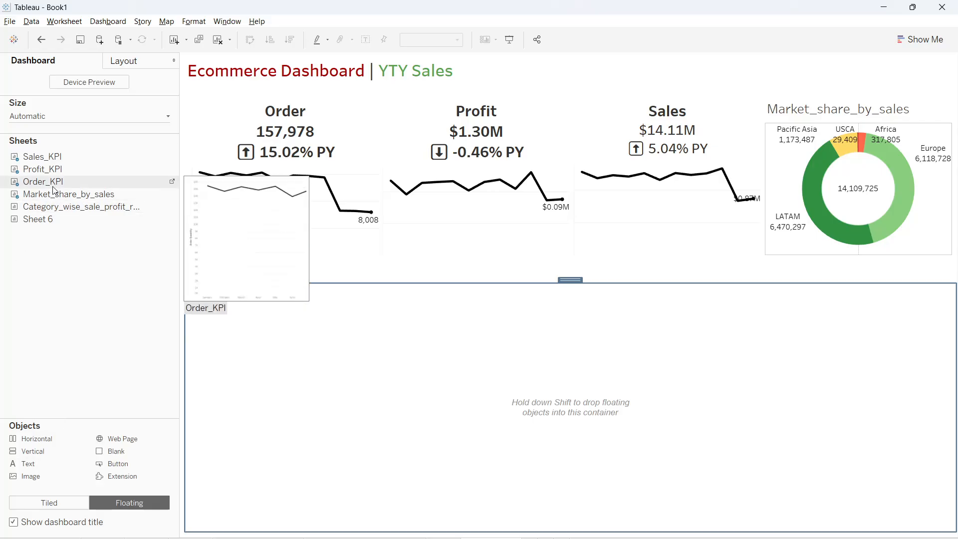
Try placing the Category_wise_sale_profit_ratio sheet as a floating item in the lower container, remove it, and set new items to tiled
{"action": "left_click_drag", "start_coordinate": [55, 207], "coordinate": [188, 308]}
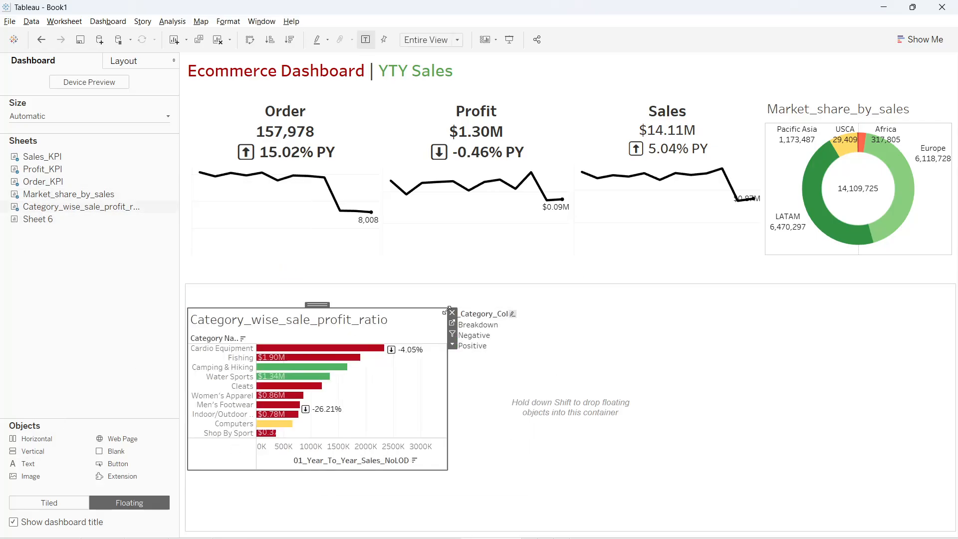
{"action": "left_click", "coordinate": [452, 312]}
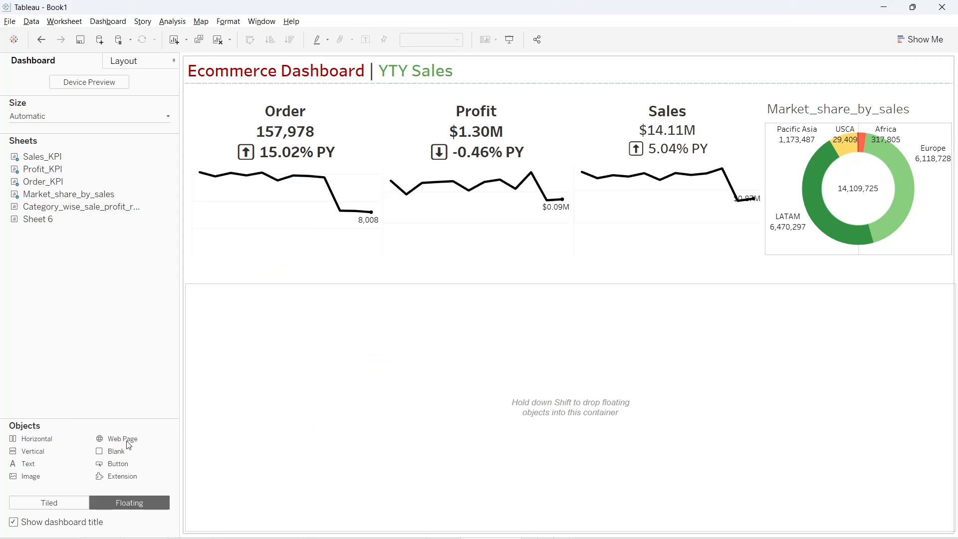
{"action": "left_click", "coordinate": [75, 505]}
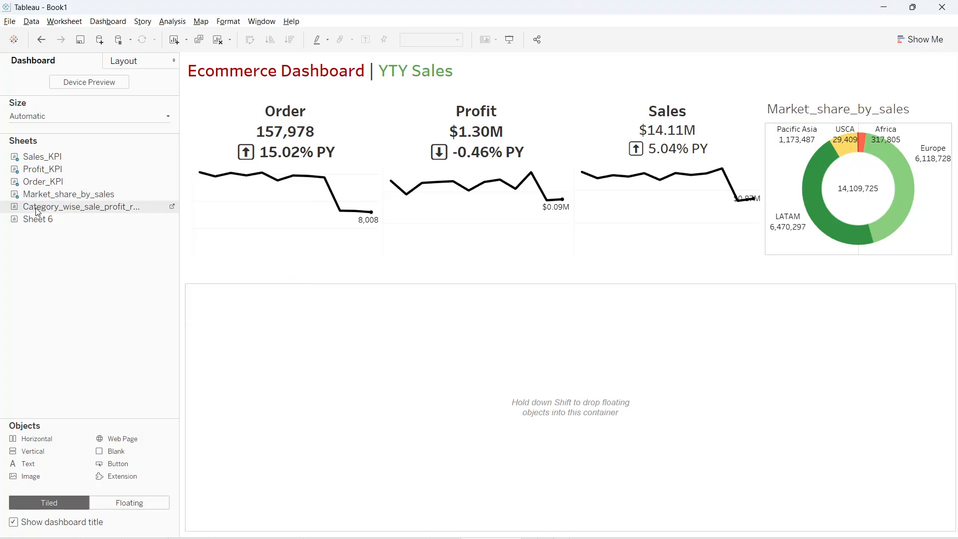
Add the Category_wise_sale_profit_ratio and Sheet 6 sheets side by side in the lower horizontal container and distribute its contents evenly
{"action": "left_click_drag", "start_coordinate": [37, 210], "coordinate": [256, 425]}
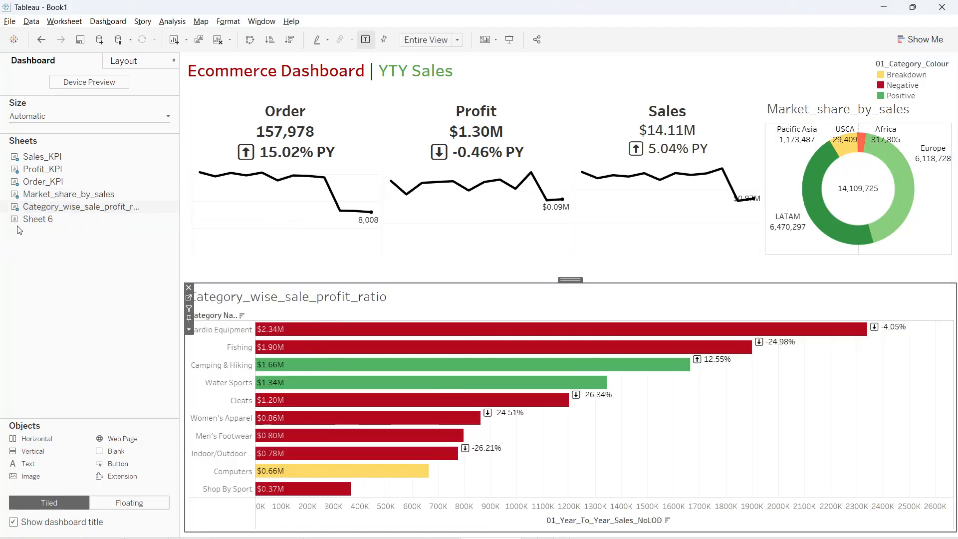
{"action": "left_click_drag", "start_coordinate": [599, 427], "coordinate": [669, 390]}
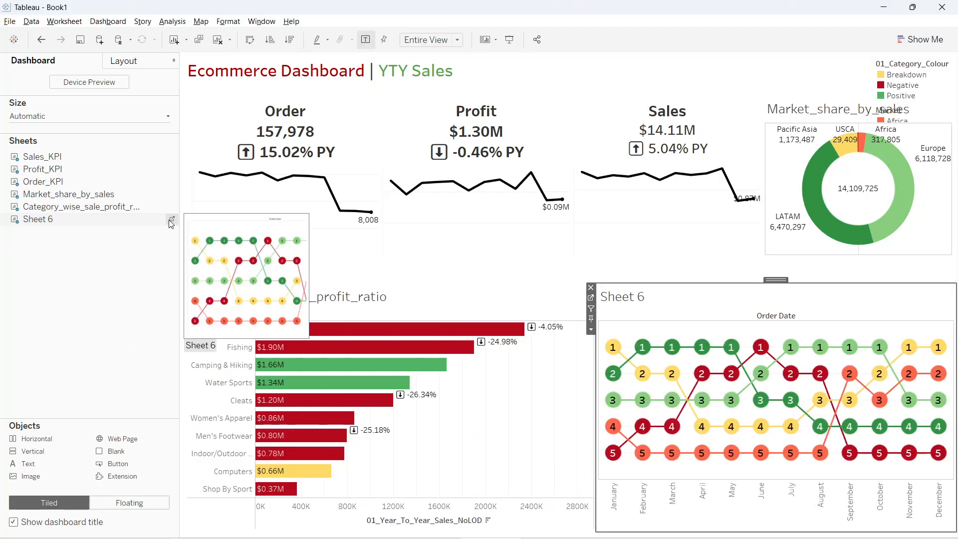
{"action": "left_click", "coordinate": [125, 70]}
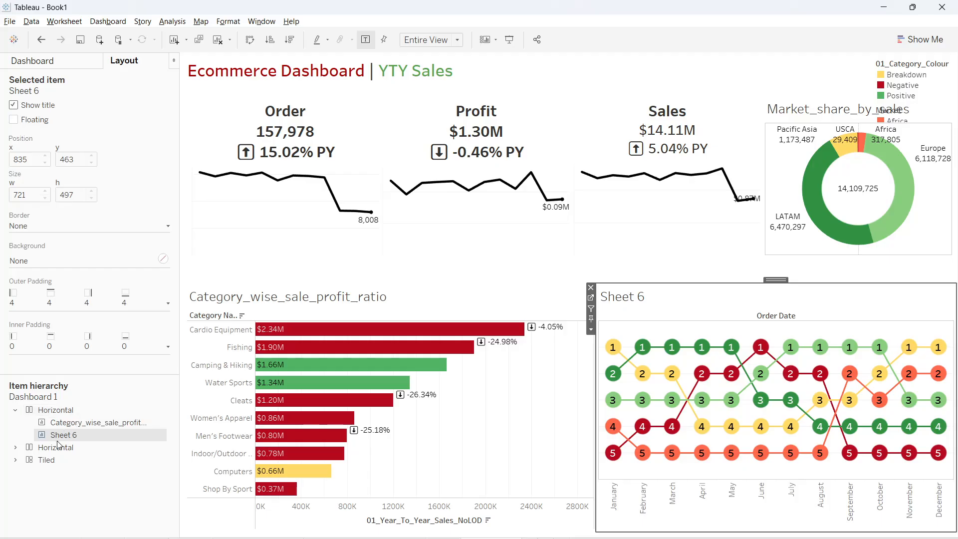
{"action": "left_click", "coordinate": [48, 412]}
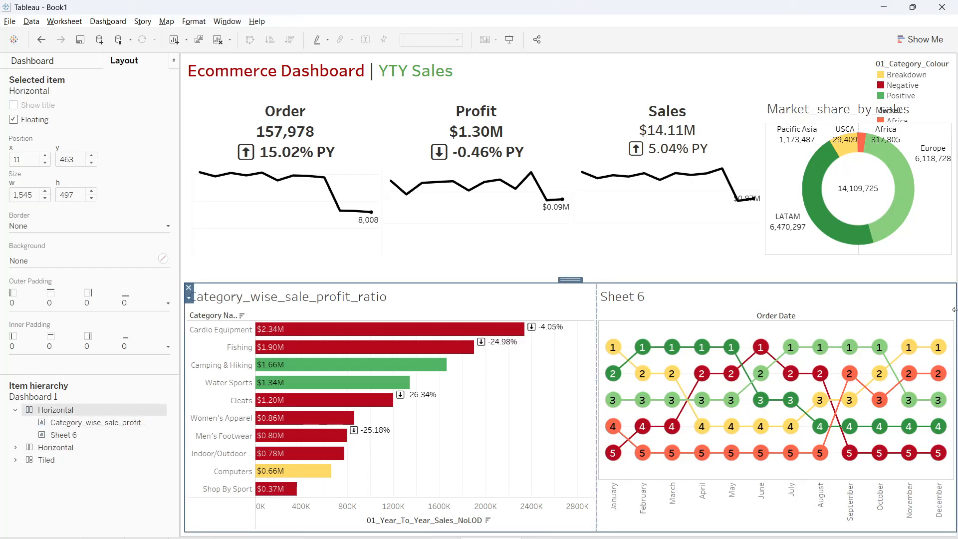
{"action": "left_click", "coordinate": [189, 298]}
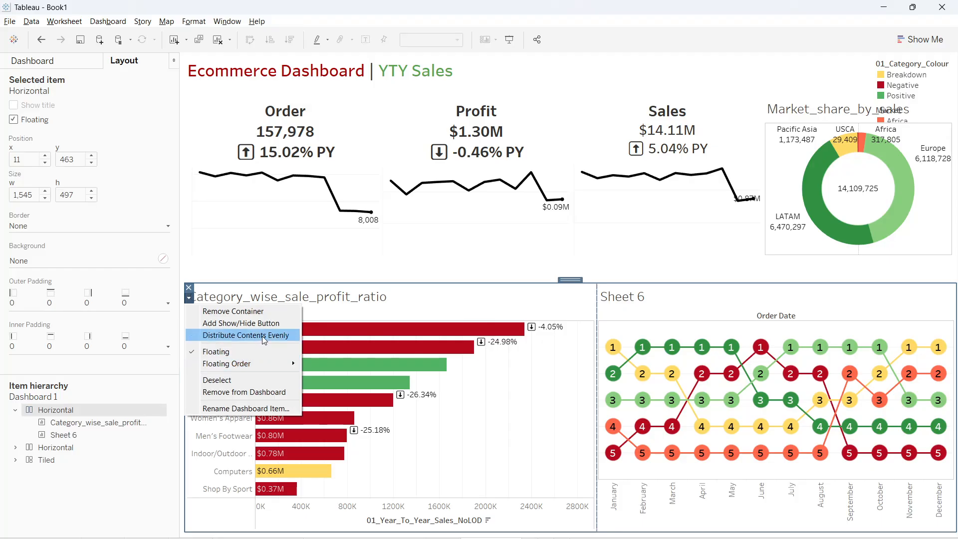
{"action": "left_click", "coordinate": [246, 336]}
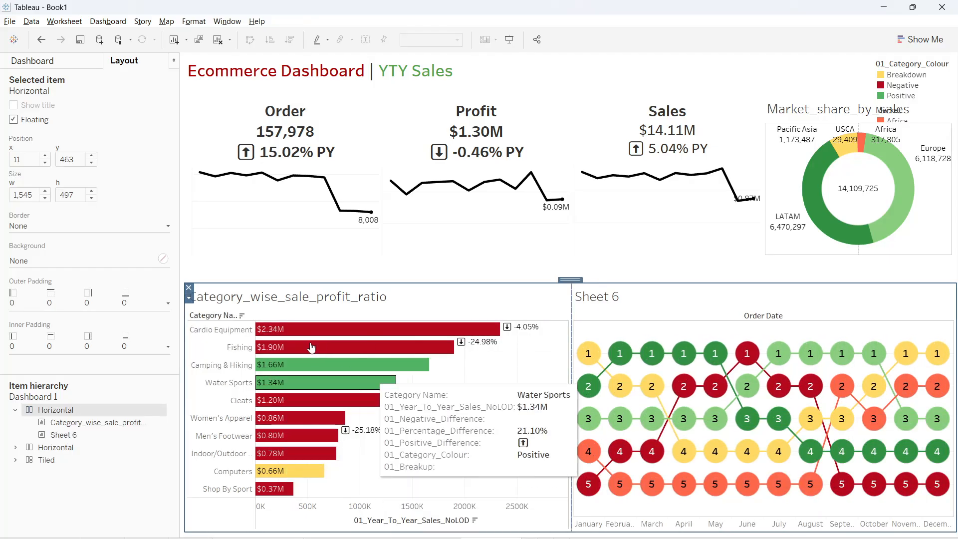
{"action": "left_click", "coordinate": [608, 298]}
{"action": "right_click", "coordinate": [611, 300]}
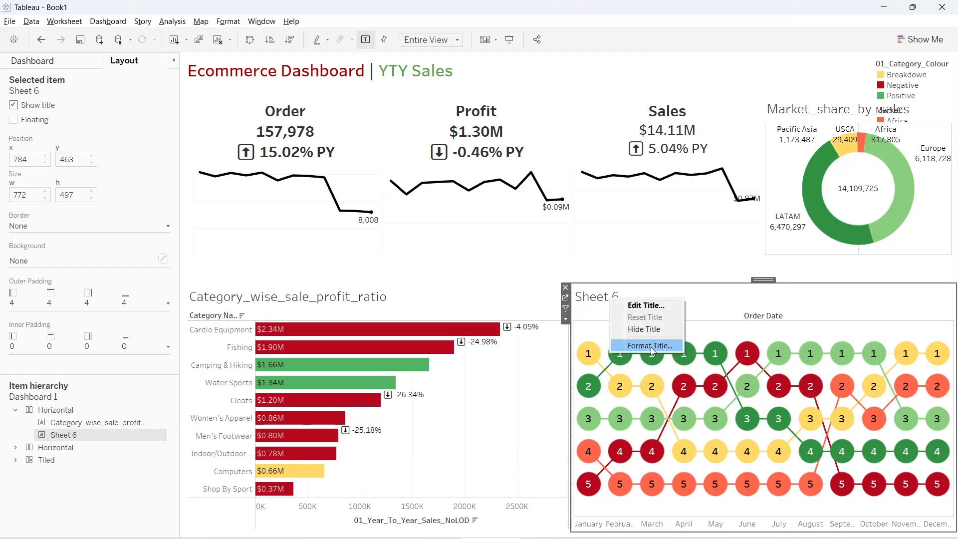
{"action": "left_click", "coordinate": [723, 315]}
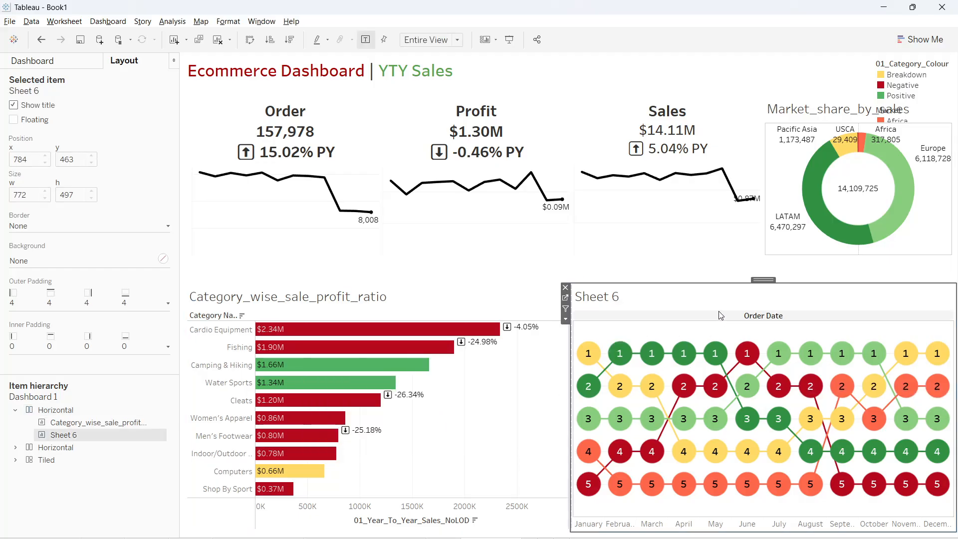
{"action": "right_click", "coordinate": [651, 524]}
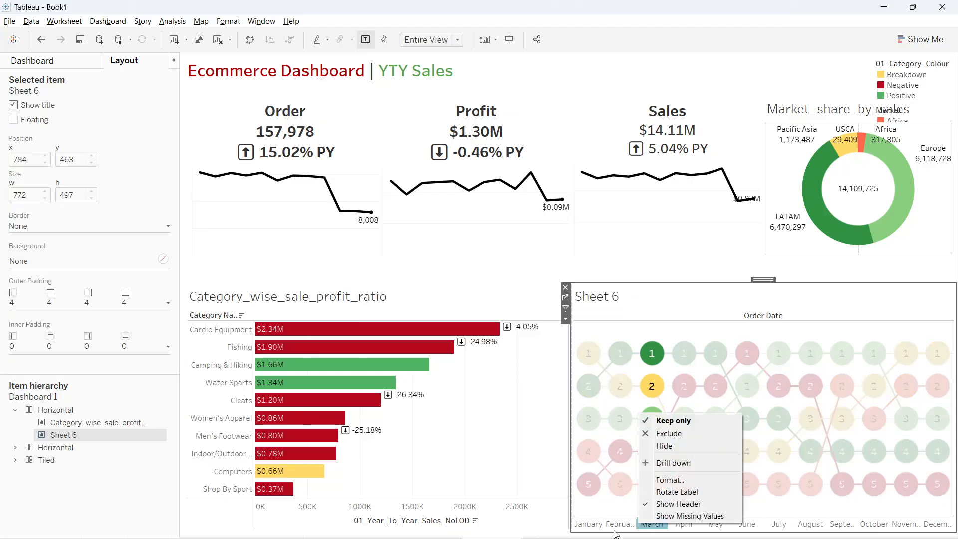
{"action": "left_click", "coordinate": [343, 503]}
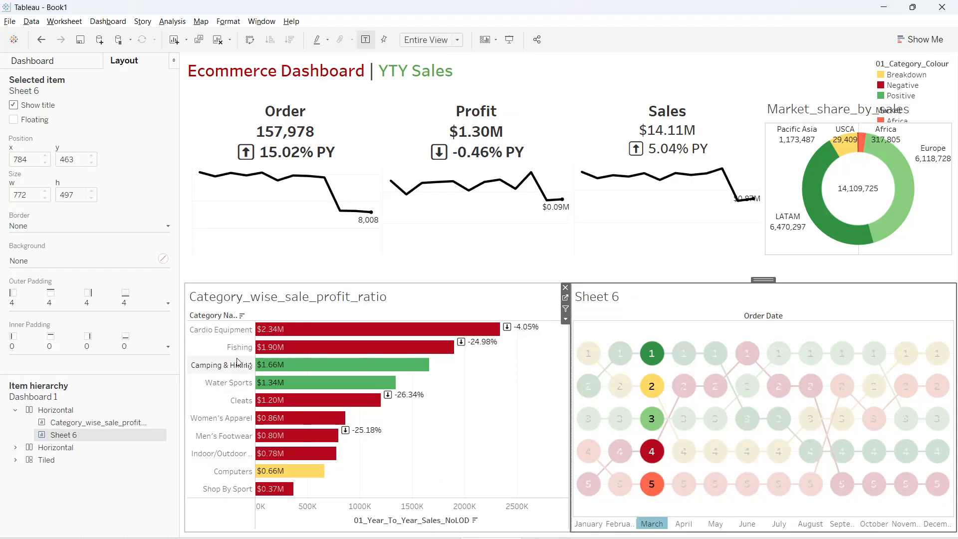
Hide the field labels for rows in the Category_wise_sale_profit_ratio chart
{"action": "right_click", "coordinate": [222, 326]}
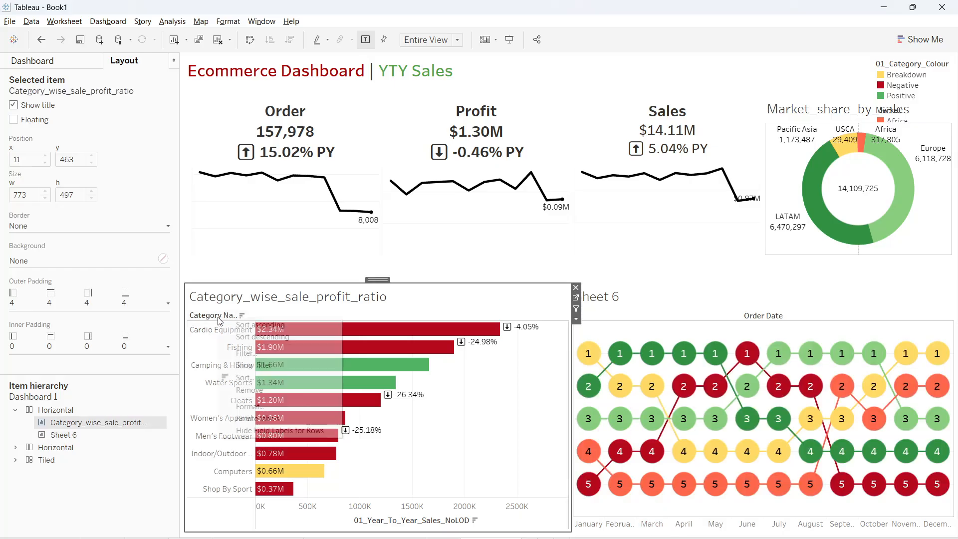
{"action": "left_click", "coordinate": [282, 432]}
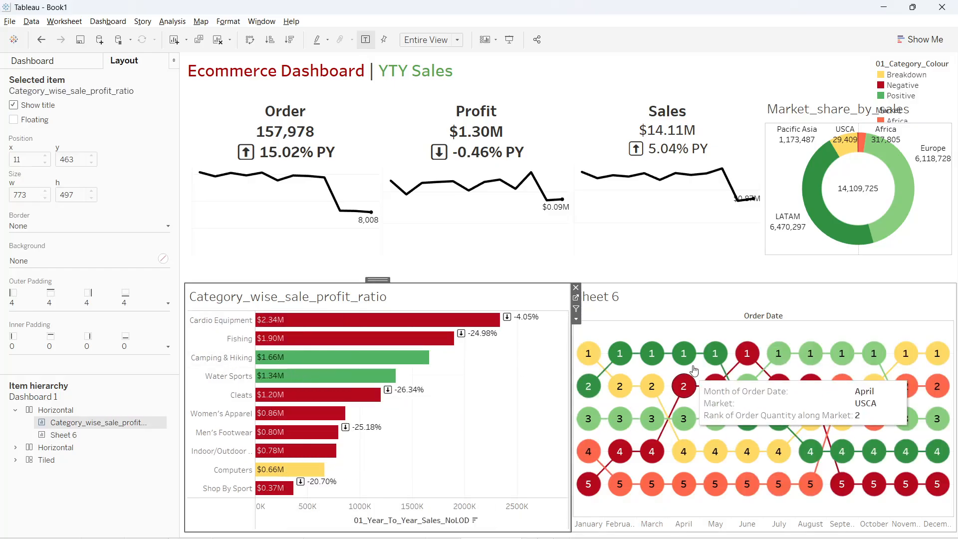
{"action": "left_click", "coordinate": [646, 277]}
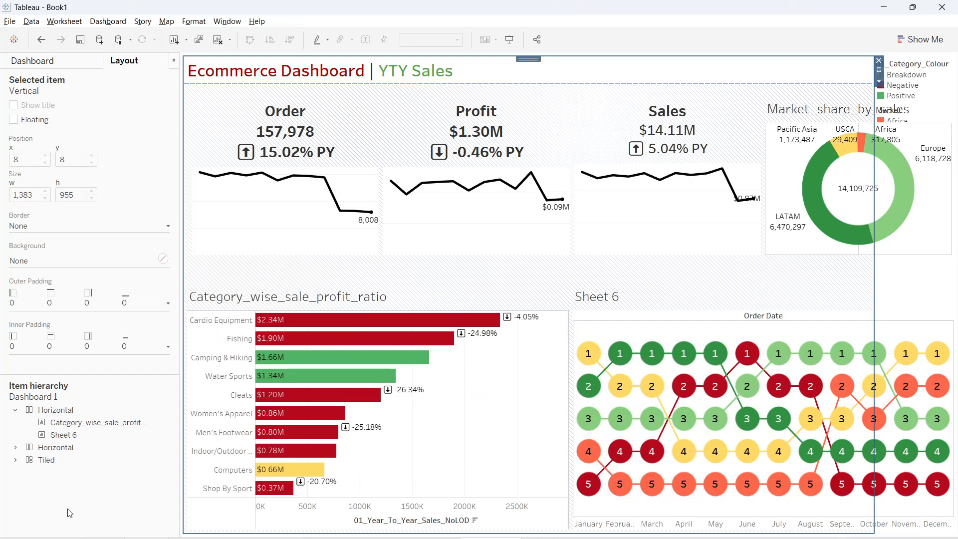
Extend the lower horizontal container upward to close the gap beneath the KPI and market share row
{"action": "left_click", "coordinate": [106, 512]}
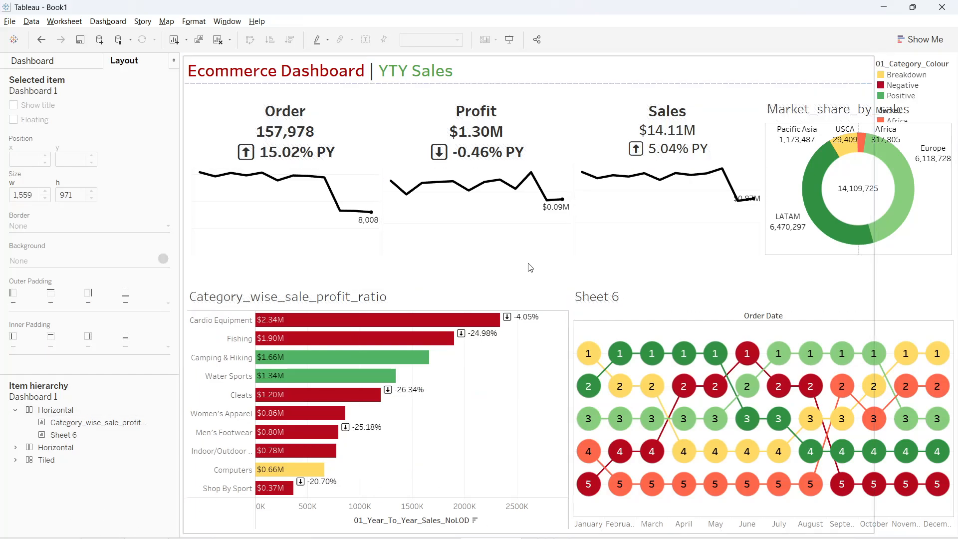
{"action": "left_click", "coordinate": [563, 285]}
{"action": "left_click", "coordinate": [531, 241]}
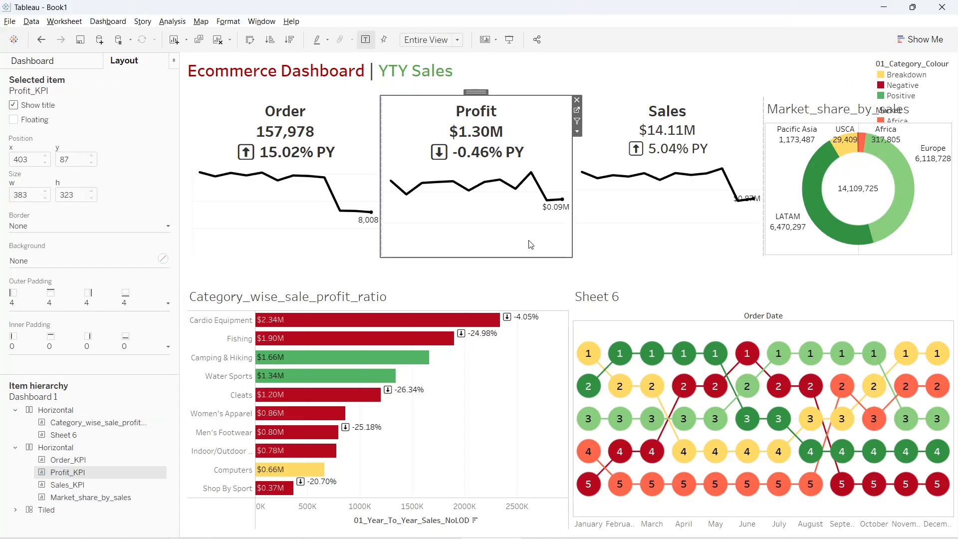
{"action": "left_click", "coordinate": [99, 408]}
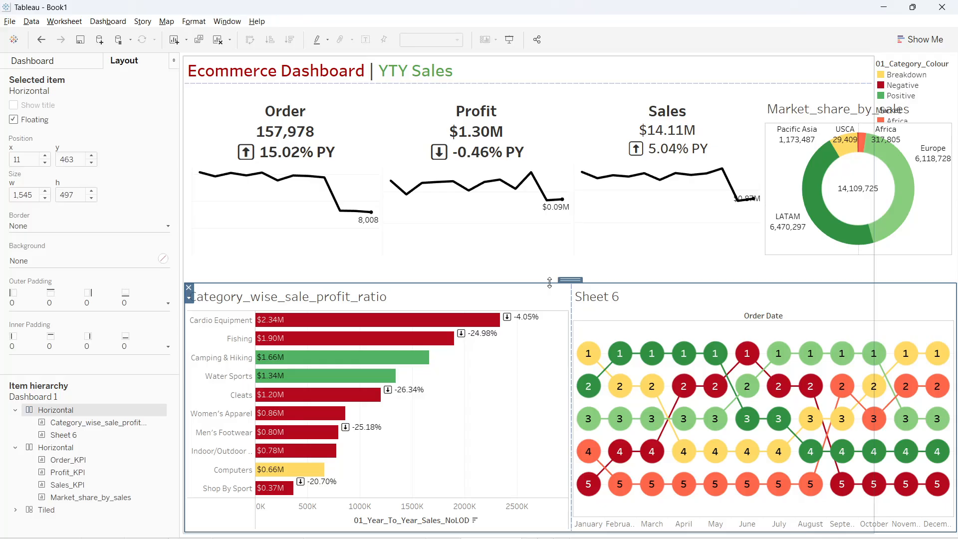
{"action": "left_click_drag", "start_coordinate": [568, 282], "coordinate": [553, 255]}
{"action": "left_click", "coordinate": [617, 246]}
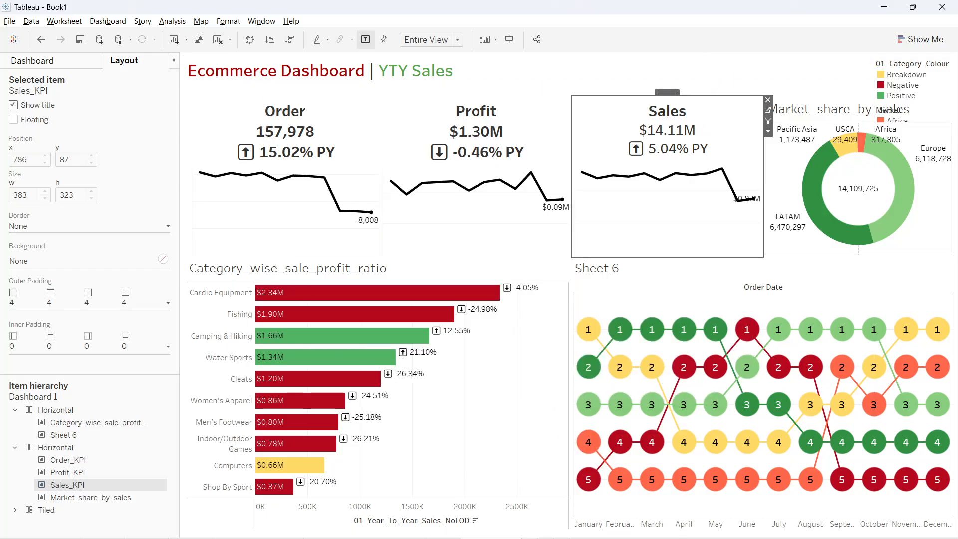
Remove the 01_Category_Colour and Market color legends from the dashboard
{"action": "mouse_move", "coordinate": [625, 341]}
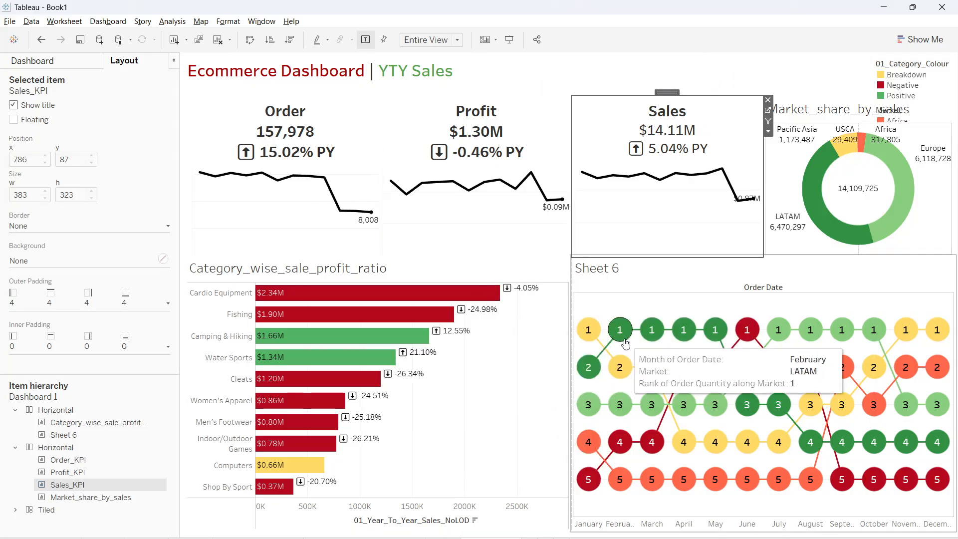
{"action": "left_click", "coordinate": [914, 70]}
{"action": "left_click", "coordinate": [869, 62]}
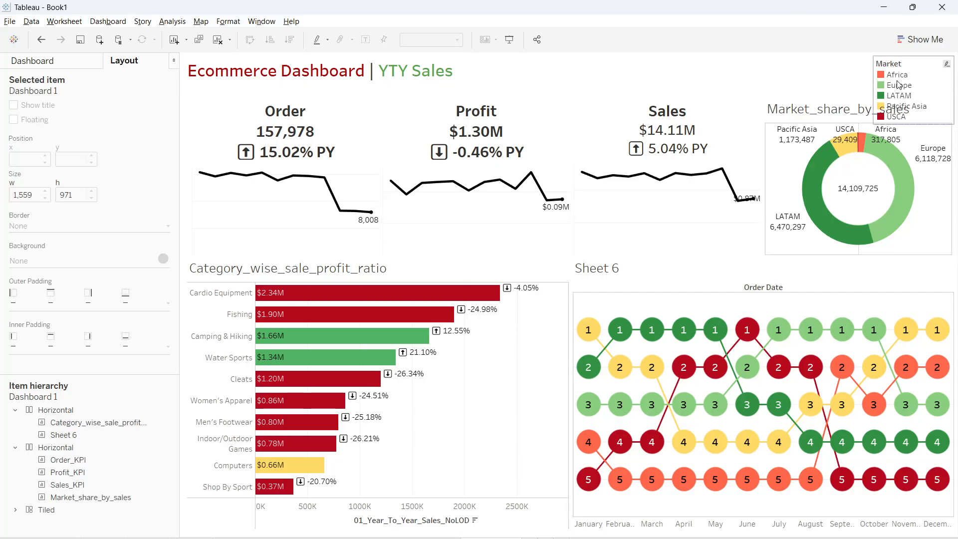
{"action": "left_click", "coordinate": [869, 65]}
{"action": "left_click", "coordinate": [869, 62]}
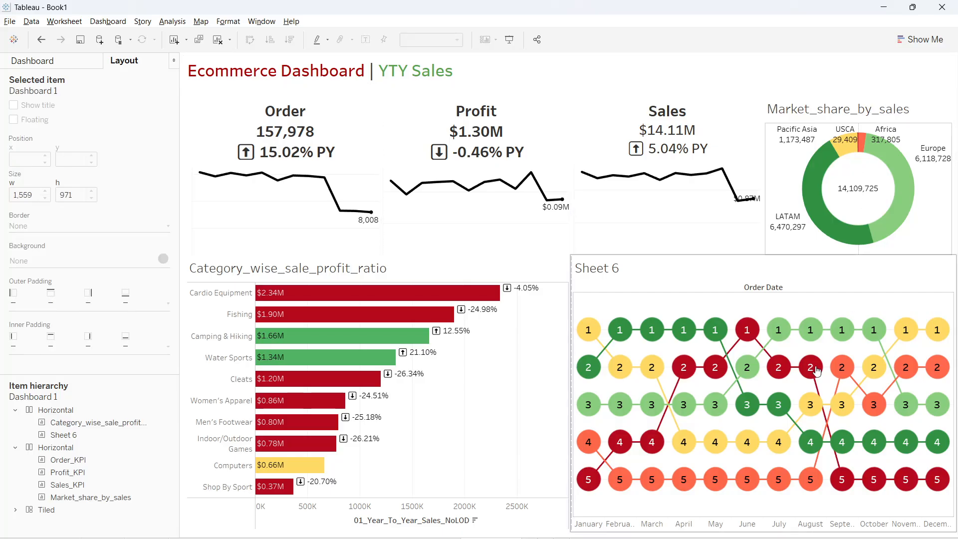
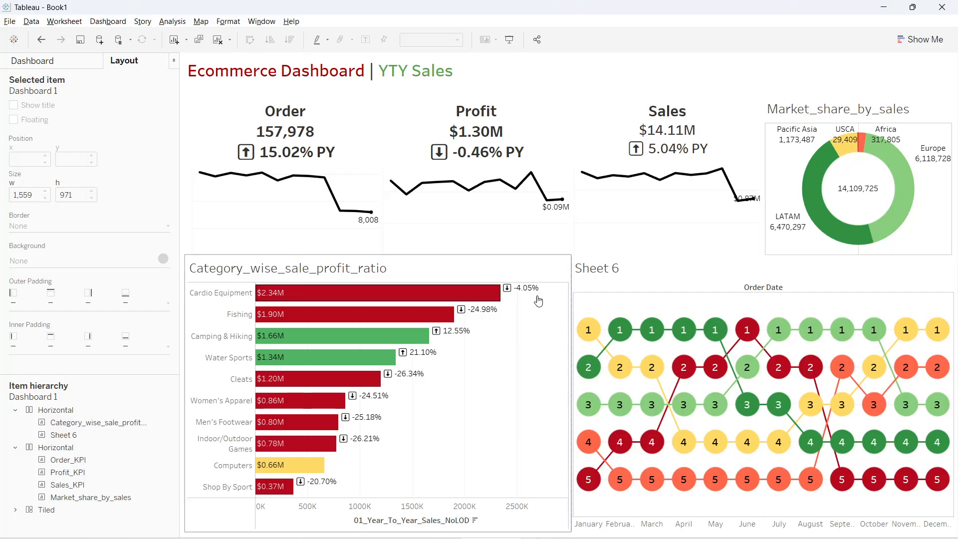
Give the Order_KPI tile a pale pinkish-grey background and the Profit_KPI tile a pale cream background
{"action": "mouse_move", "coordinate": [582, 348]}
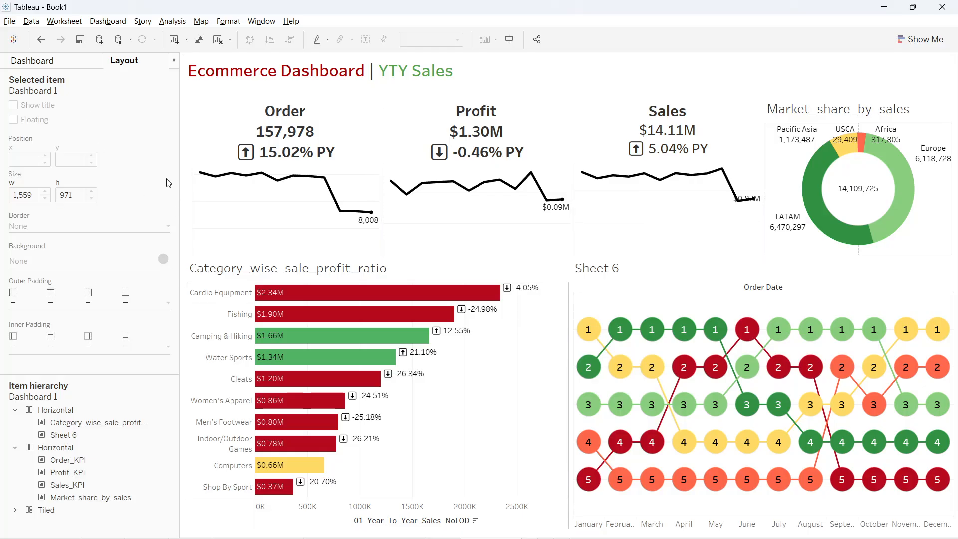
{"action": "left_click", "coordinate": [238, 115]}
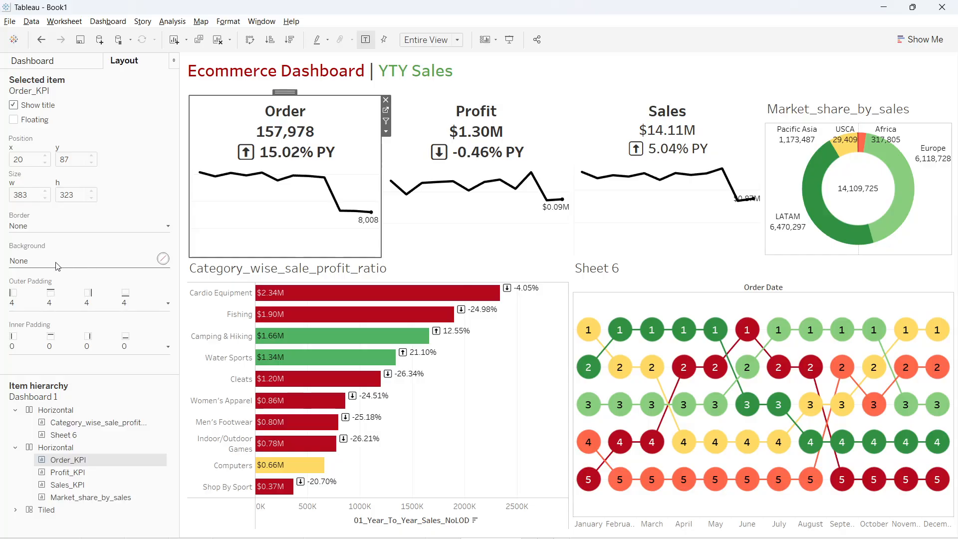
{"action": "left_click", "coordinate": [70, 261]}
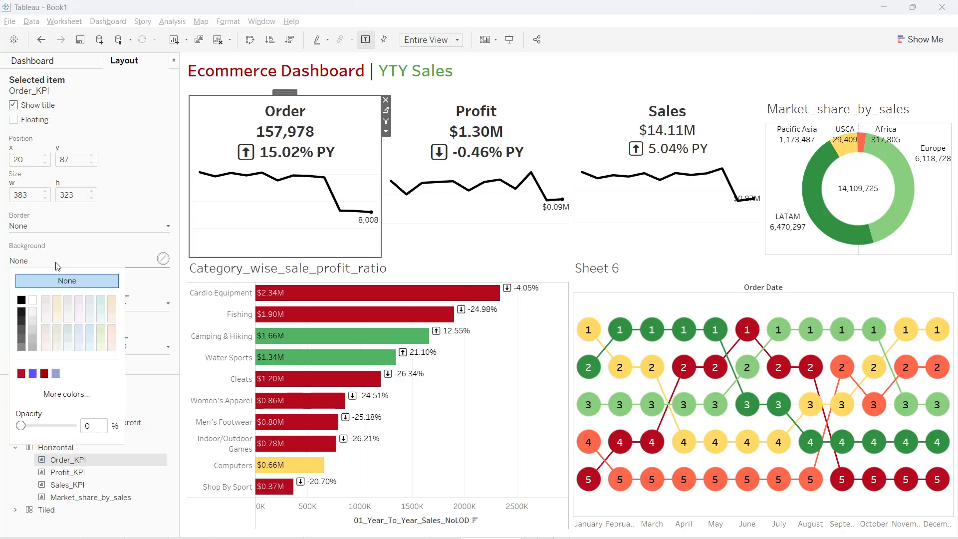
{"action": "left_click", "coordinate": [50, 301]}
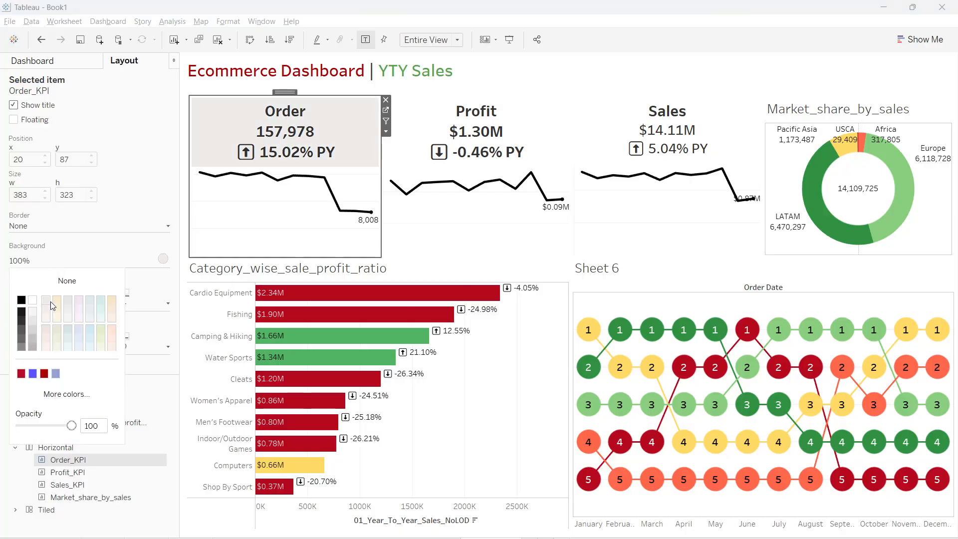
{"action": "left_click", "coordinate": [451, 130]}
{"action": "left_click", "coordinate": [83, 267]}
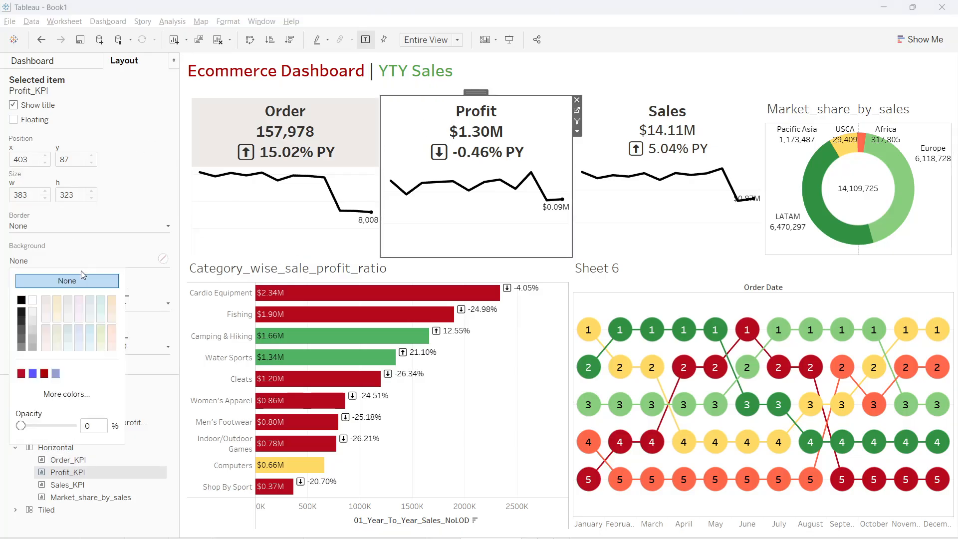
{"action": "left_click", "coordinate": [54, 302]}
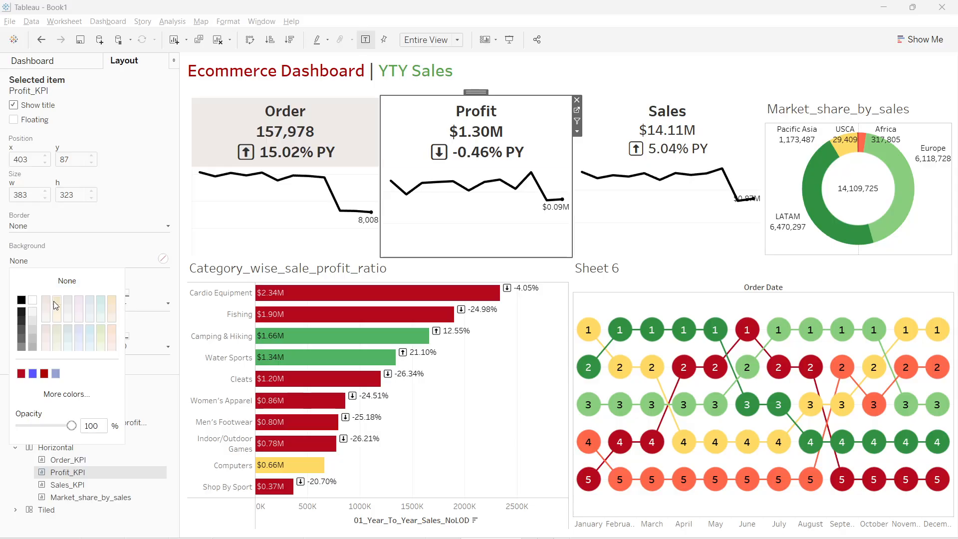
Give the Sales_KPI tile a light grey background and the Market_share_by_sales tile a pale blue-grey background
{"action": "left_click", "coordinate": [680, 139]}
{"action": "left_click", "coordinate": [84, 269]}
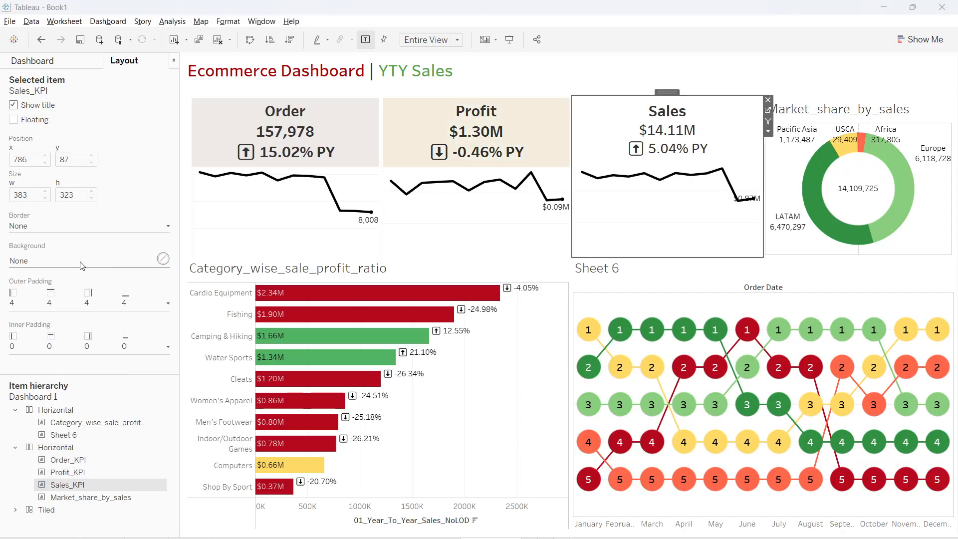
{"action": "left_click", "coordinate": [71, 306]}
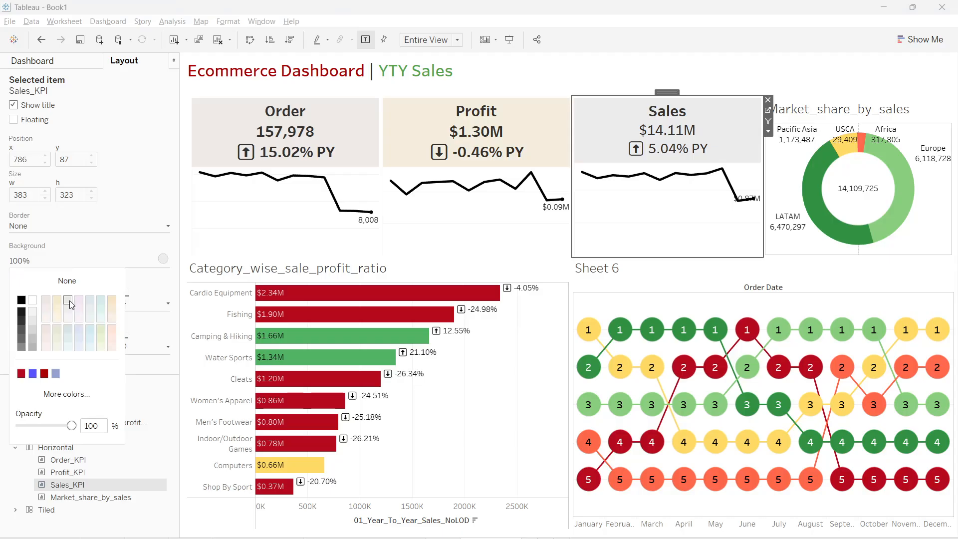
{"action": "left_click", "coordinate": [875, 115]}
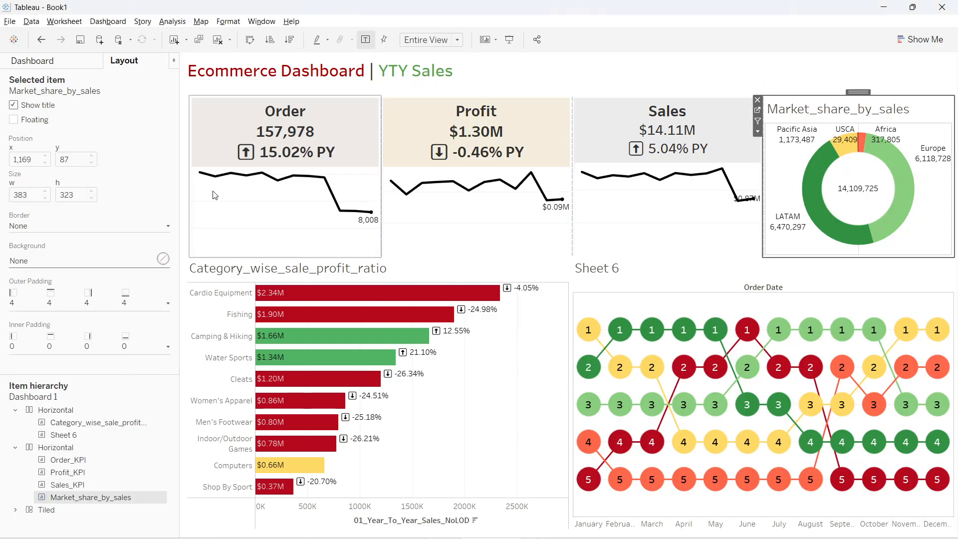
{"action": "left_click", "coordinate": [161, 262]}
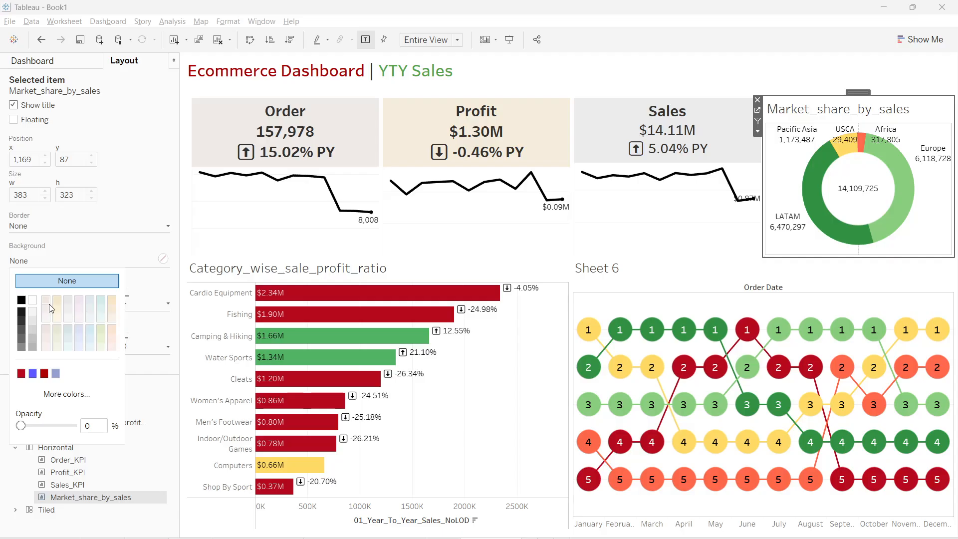
{"action": "left_click", "coordinate": [89, 302]}
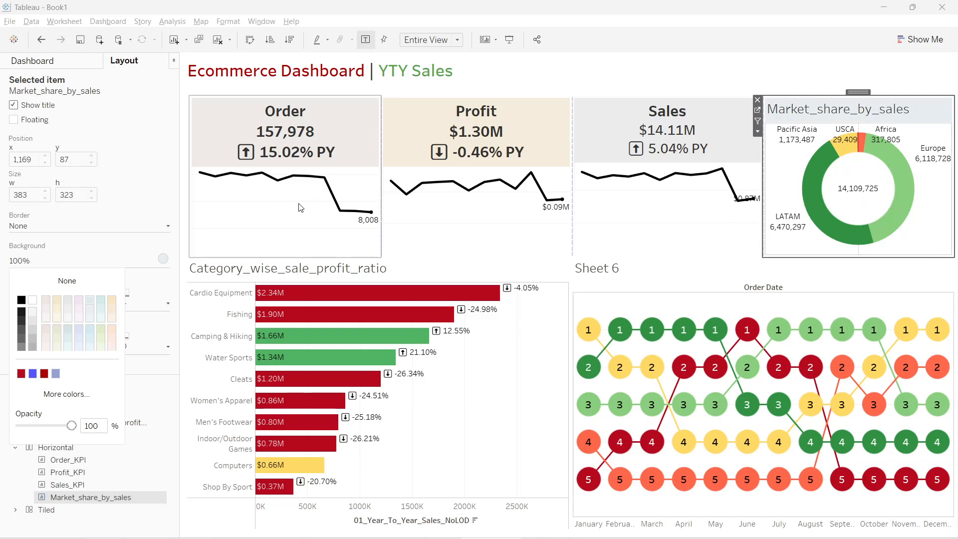
Set the worksheet shading of the Order_KPI and Profit_KPI sheets to None
{"action": "left_click", "coordinate": [307, 224]}
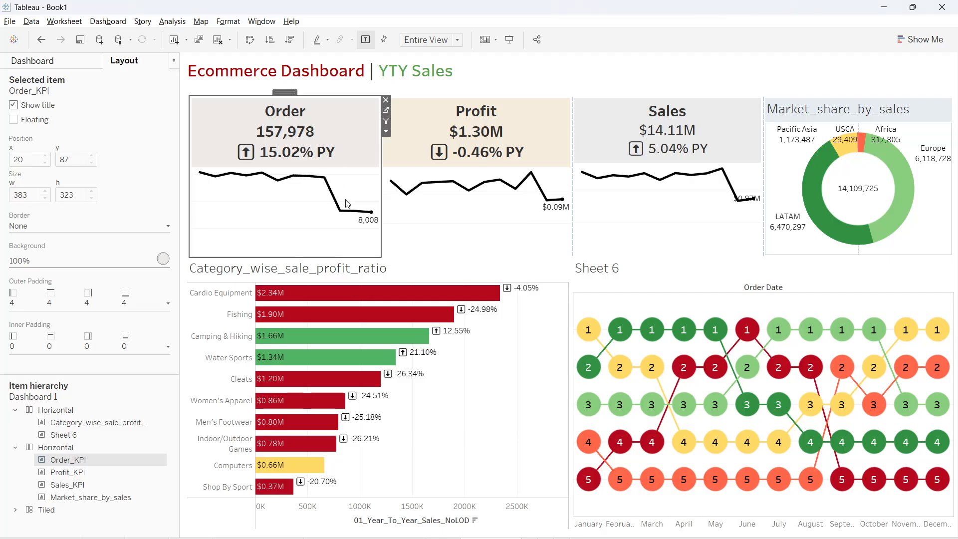
{"action": "right_click", "coordinate": [281, 216]}
{"action": "left_click", "coordinate": [319, 278]}
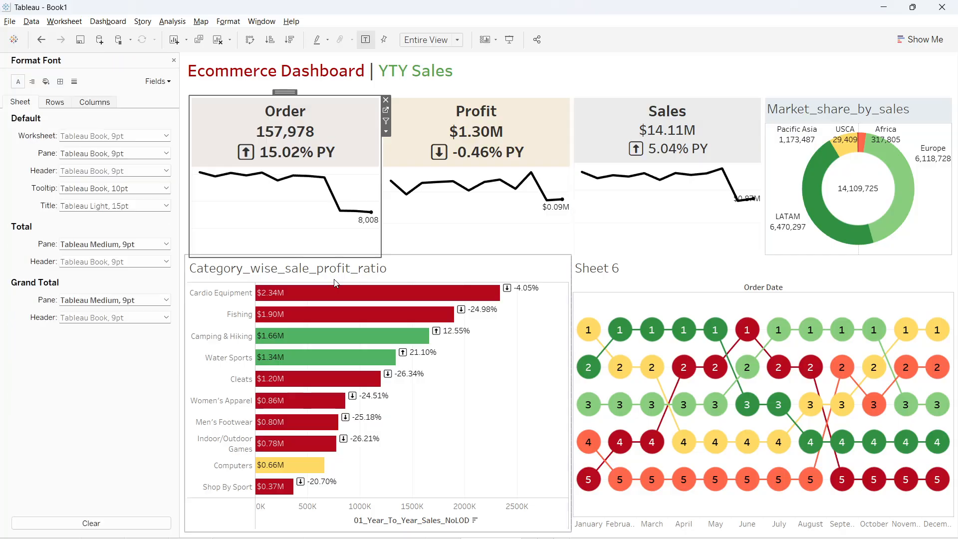
{"action": "left_click", "coordinate": [46, 82]}
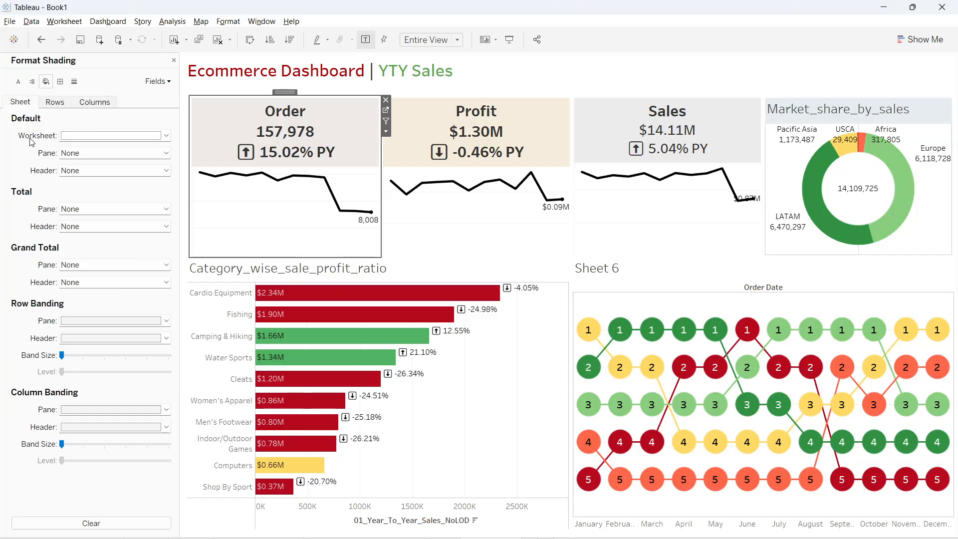
{"action": "left_click", "coordinate": [99, 137]}
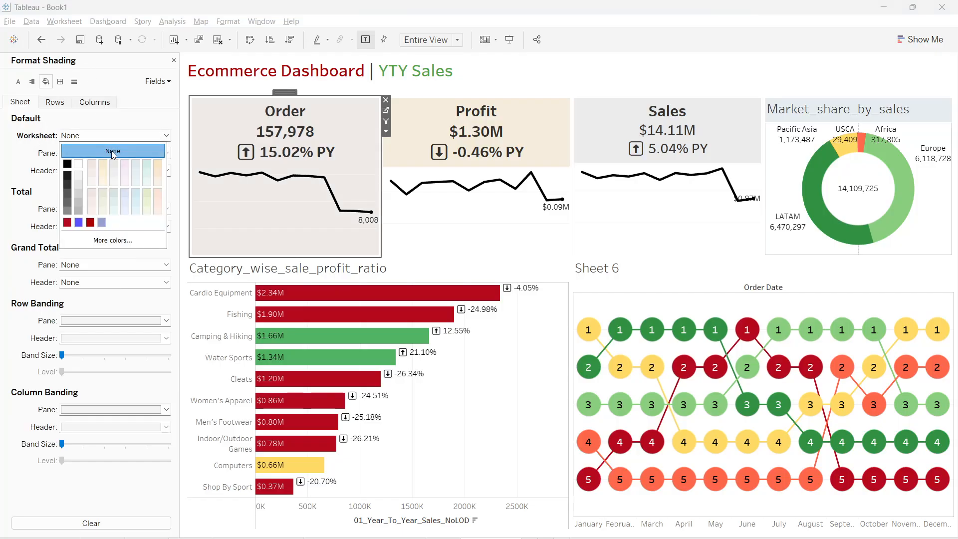
{"action": "left_click", "coordinate": [419, 154]}
{"action": "left_click", "coordinate": [112, 137]}
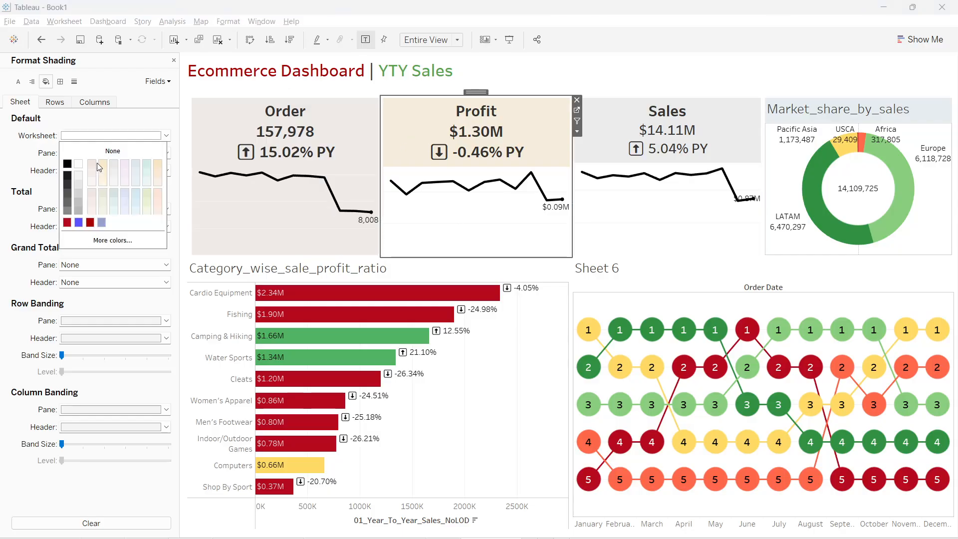
{"action": "left_click", "coordinate": [101, 152]}
Set the worksheet shading of the Sales_KPI and Market_share_by_sales sheets to None
{"action": "left_click", "coordinate": [616, 134]}
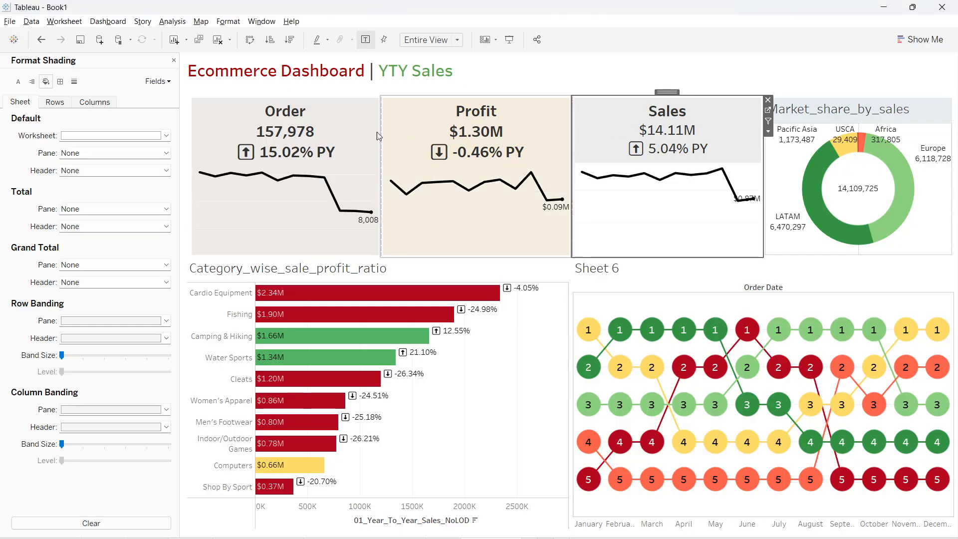
{"action": "left_click", "coordinate": [128, 137]}
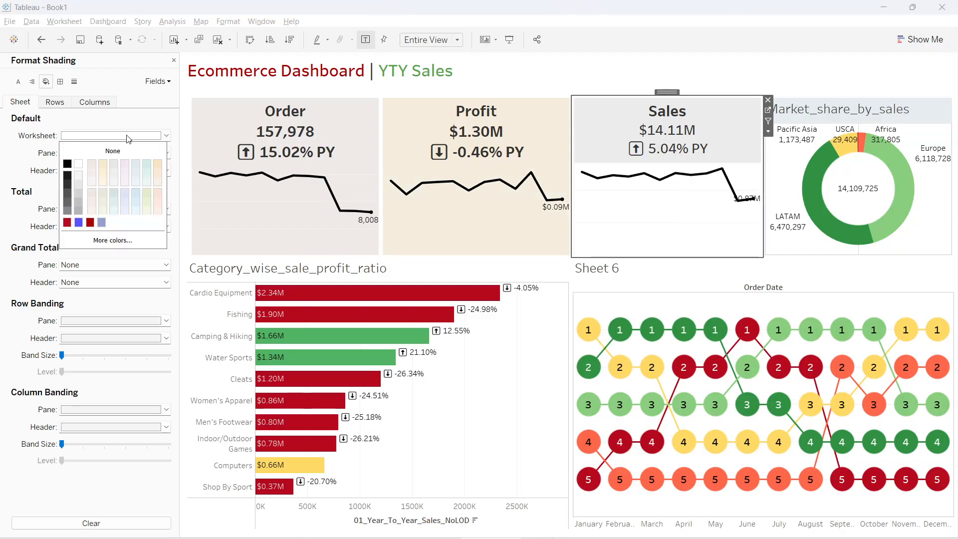
{"action": "left_click", "coordinate": [106, 152]}
{"action": "left_click", "coordinate": [814, 119]}
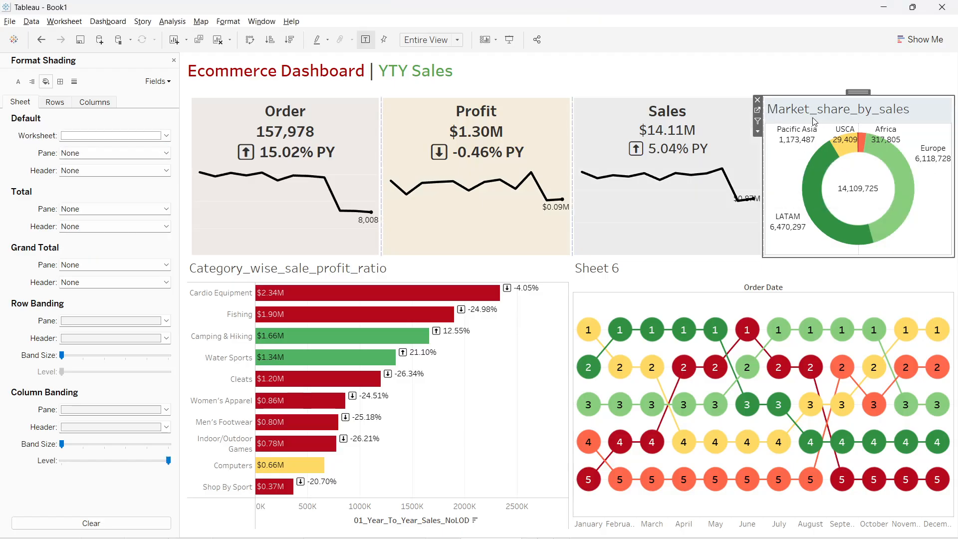
{"action": "left_click", "coordinate": [109, 142]}
{"action": "left_click", "coordinate": [109, 150]}
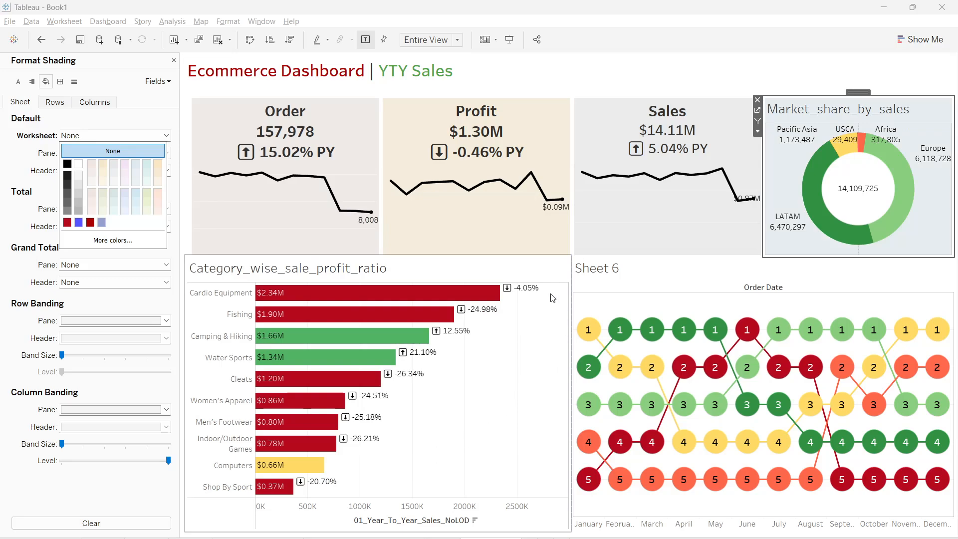
Set the worksheet shading of Category_wise_sale_profit_ratio to None and give its tile a pale green background
{"action": "left_click", "coordinate": [540, 271]}
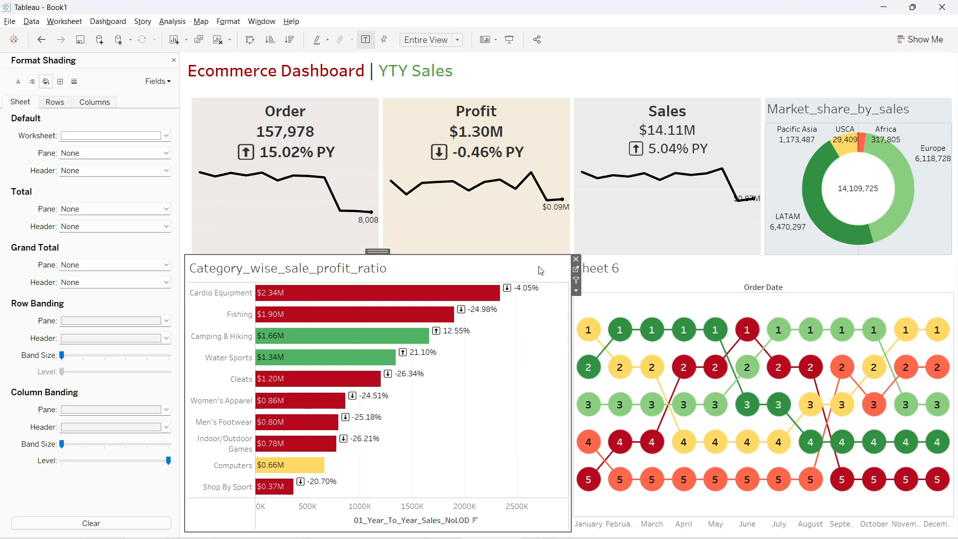
{"action": "left_click", "coordinate": [105, 138]}
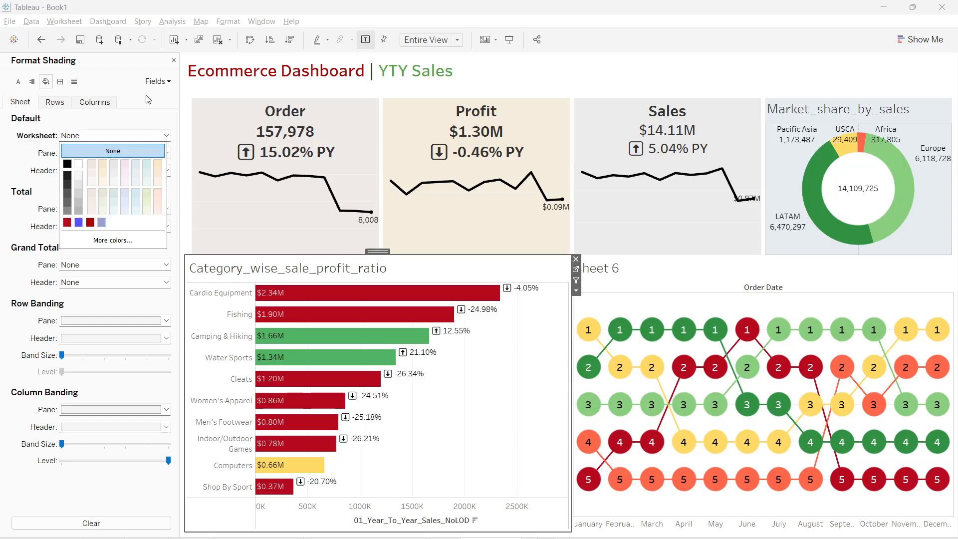
{"action": "left_click", "coordinate": [114, 99]}
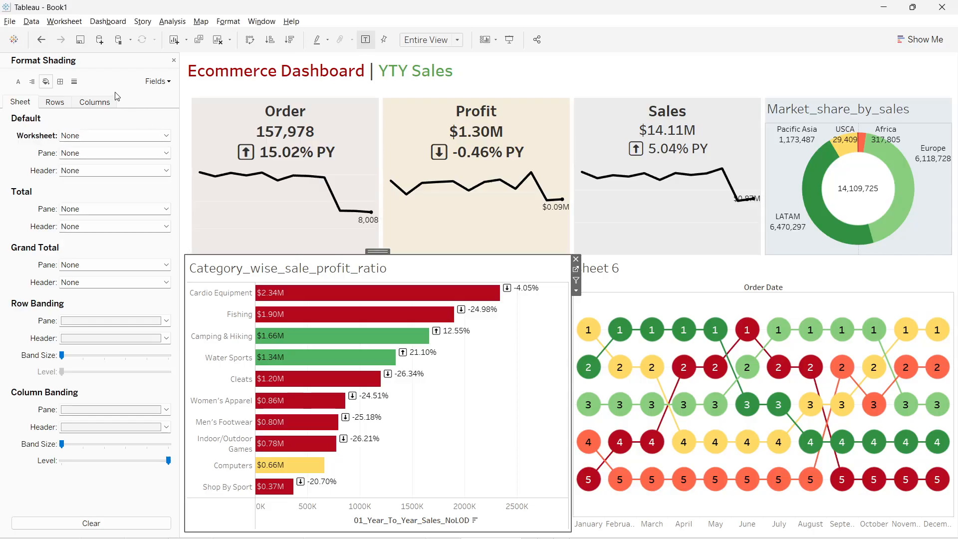
{"action": "left_click", "coordinate": [173, 61]}
{"action": "left_click", "coordinate": [90, 260]}
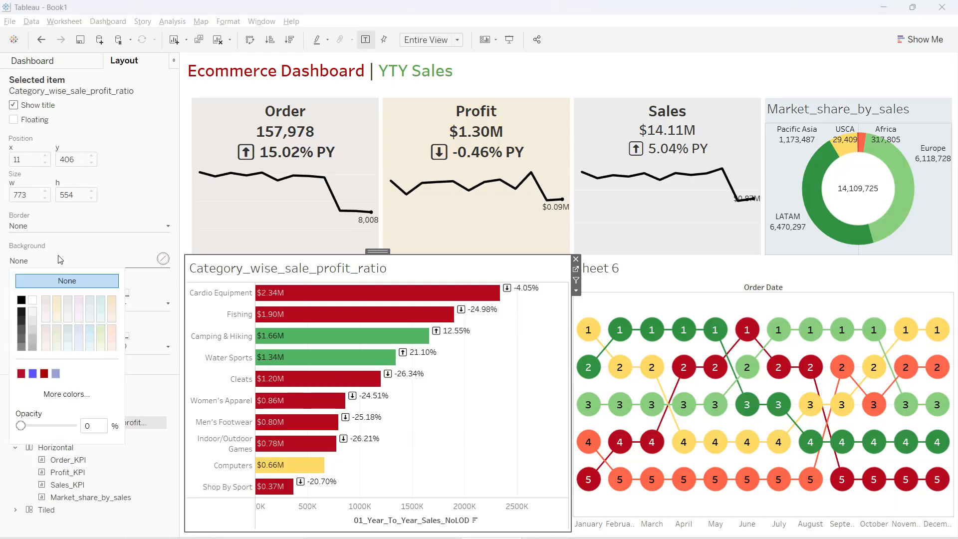
{"action": "left_click", "coordinate": [47, 317]}
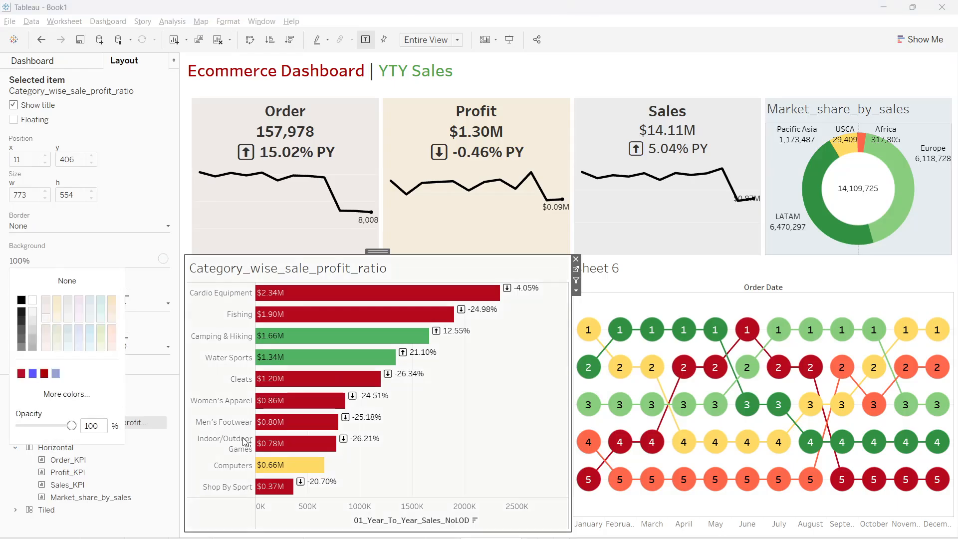
{"action": "left_click", "coordinate": [101, 313]}
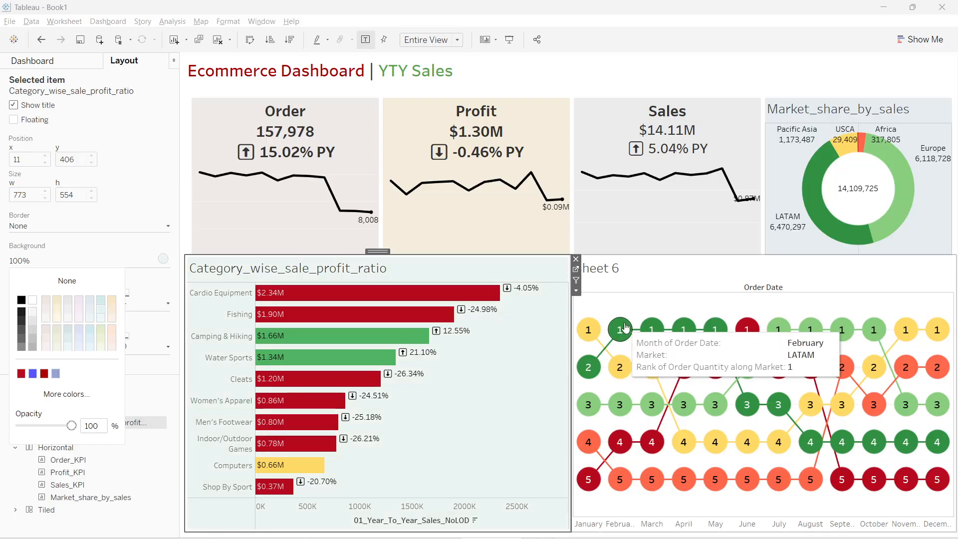
Give the Sheet 6 ranking chart tile a pale lavender background
{"action": "left_click", "coordinate": [634, 295]}
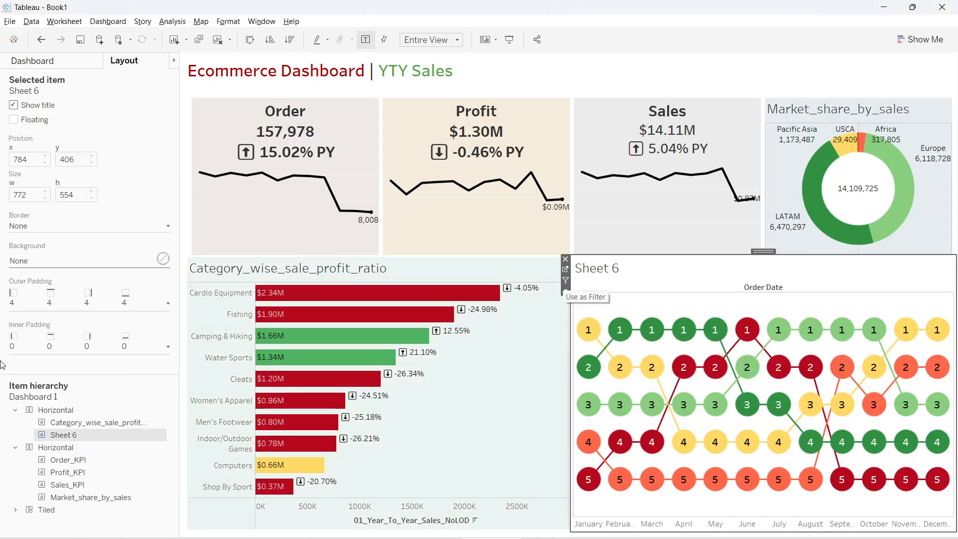
{"action": "left_click", "coordinate": [69, 258]}
{"action": "left_click", "coordinate": [60, 350]}
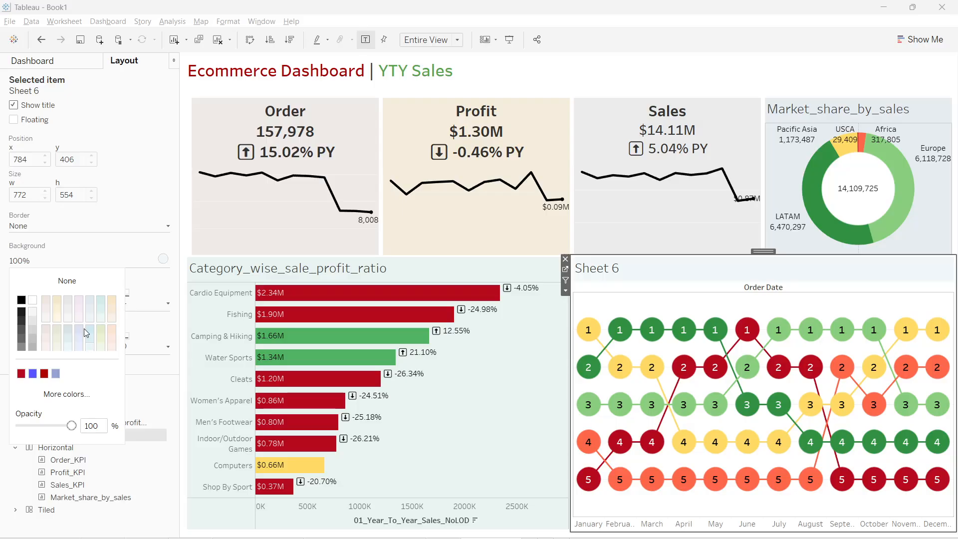
{"action": "left_click", "coordinate": [83, 329]}
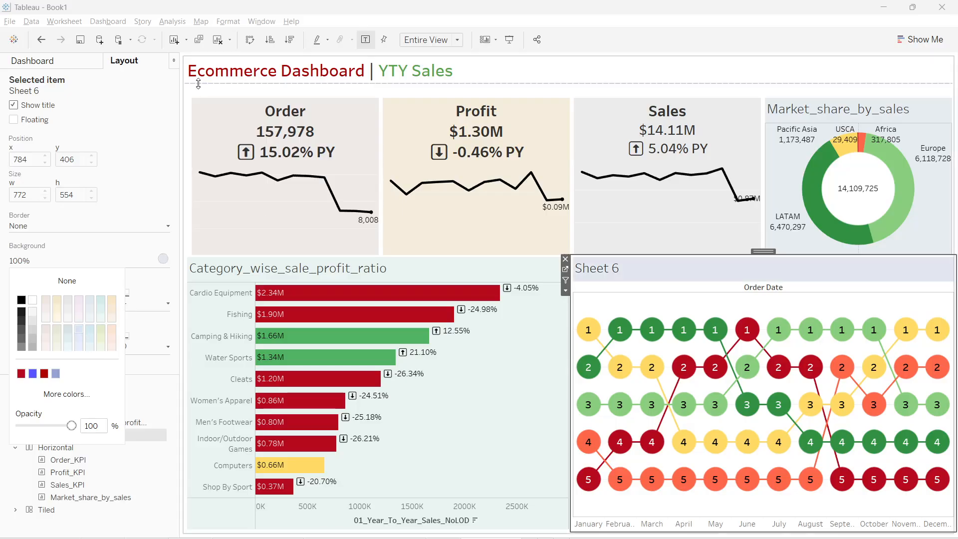
Set the worksheet shading of the Sheet 6 ranking chart to None
{"action": "left_click", "coordinate": [297, 256]}
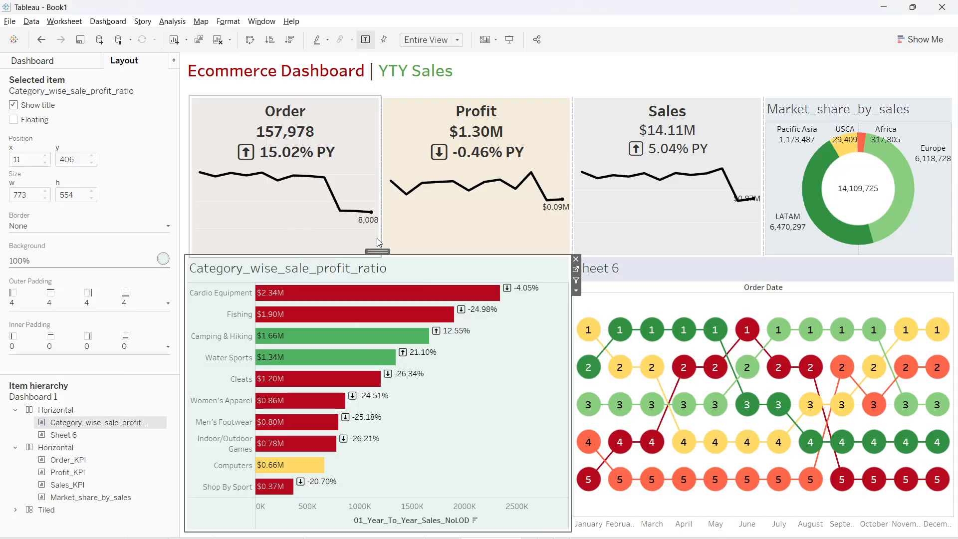
{"action": "right_click", "coordinate": [480, 358]}
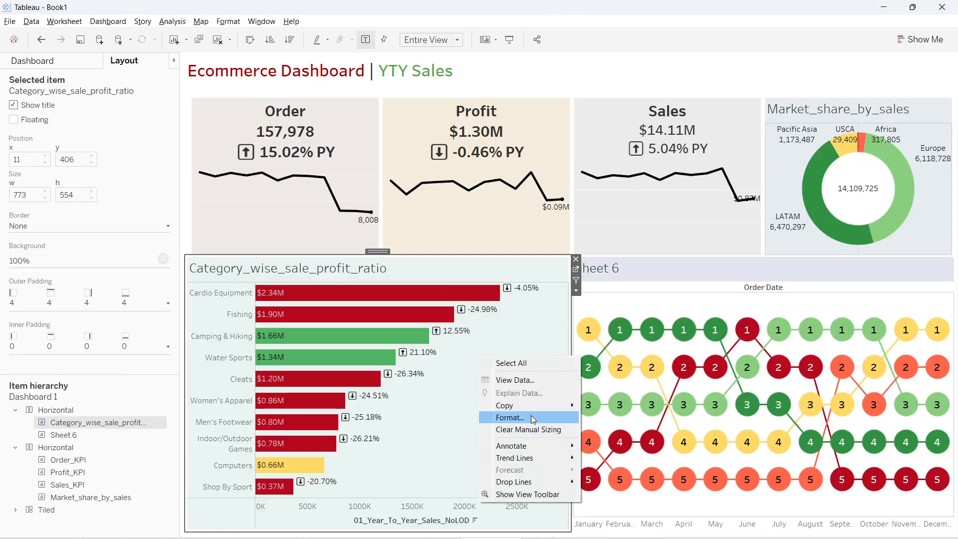
{"action": "left_click", "coordinate": [519, 418]}
{"action": "left_click", "coordinate": [699, 295]}
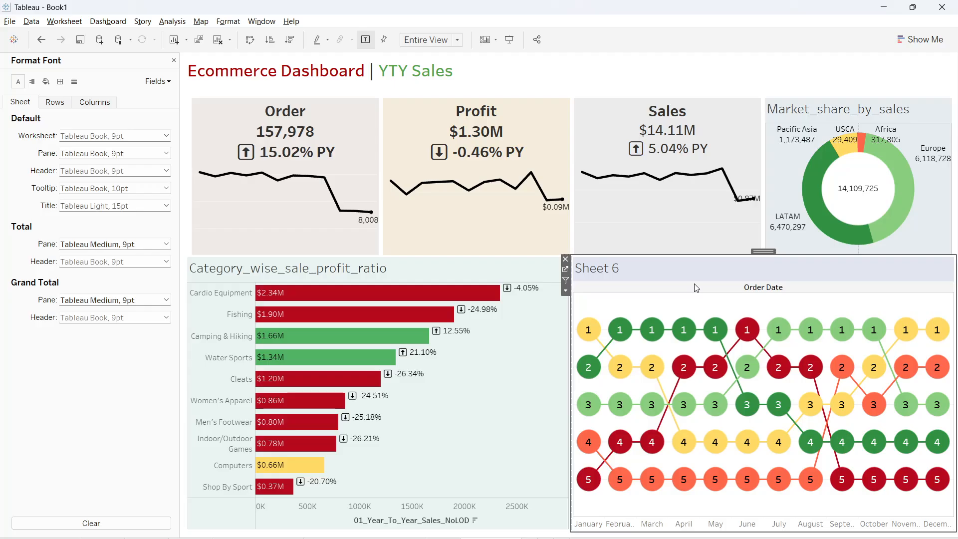
{"action": "left_click", "coordinate": [46, 82]}
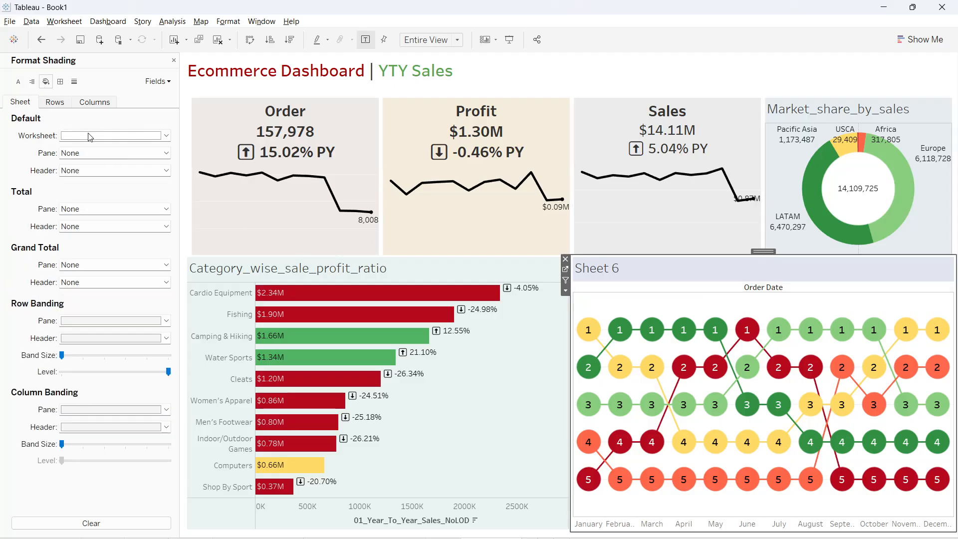
{"action": "left_click", "coordinate": [89, 136]}
{"action": "left_click", "coordinate": [102, 159]}
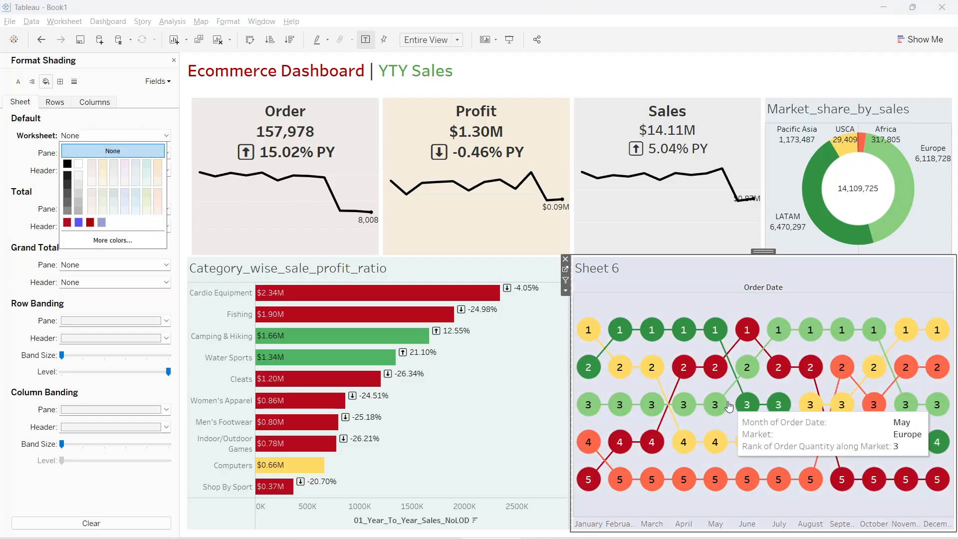
{"action": "left_click", "coordinate": [579, 83]}
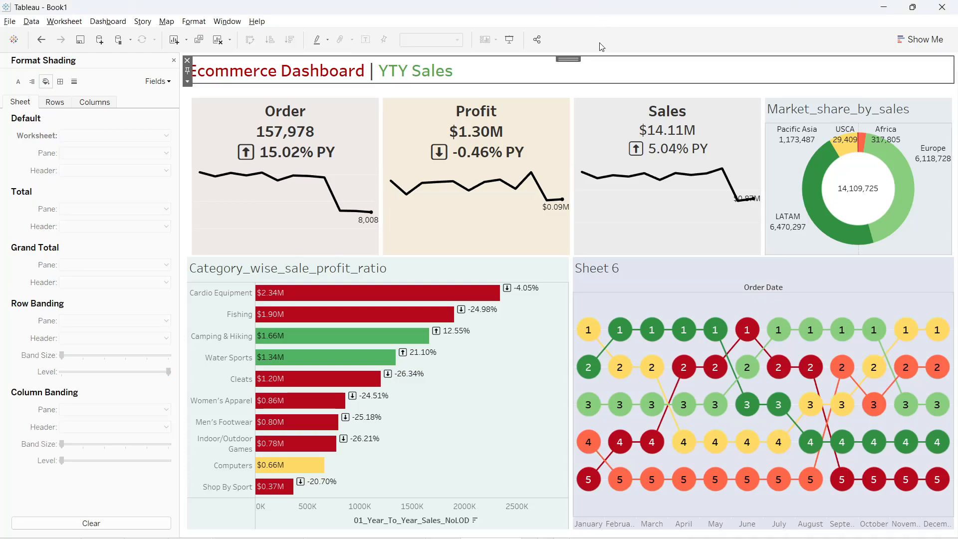
{"action": "left_click", "coordinate": [130, 520]}
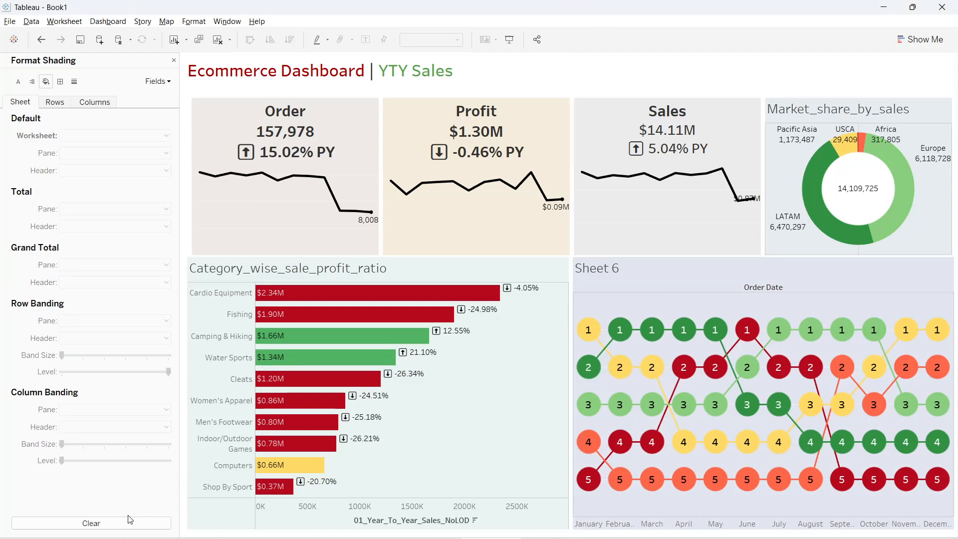
{"action": "left_click", "coordinate": [174, 60]}
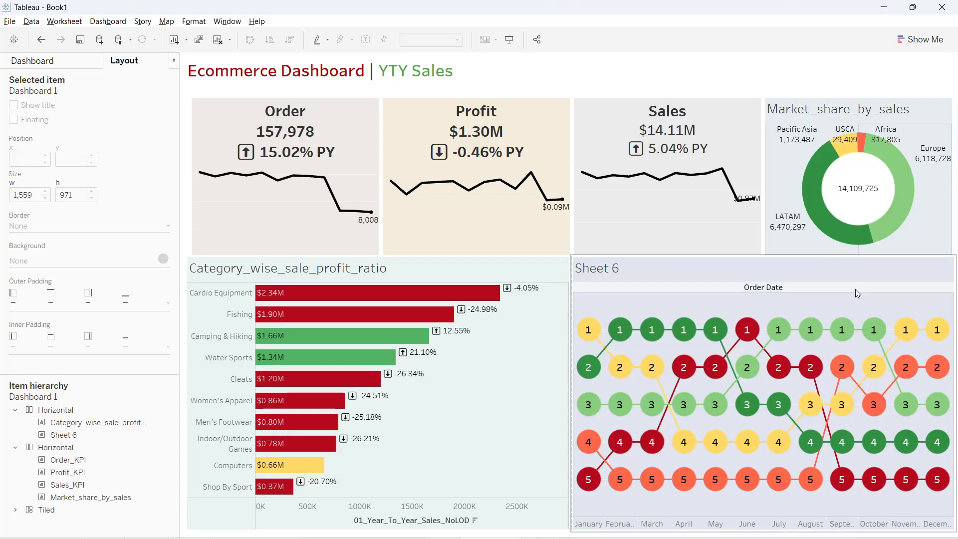
Hide the Order Date column field label above the Sheet 6 ranking chart
{"action": "right_click", "coordinate": [795, 286]}
{"action": "left_click", "coordinate": [858, 331]}
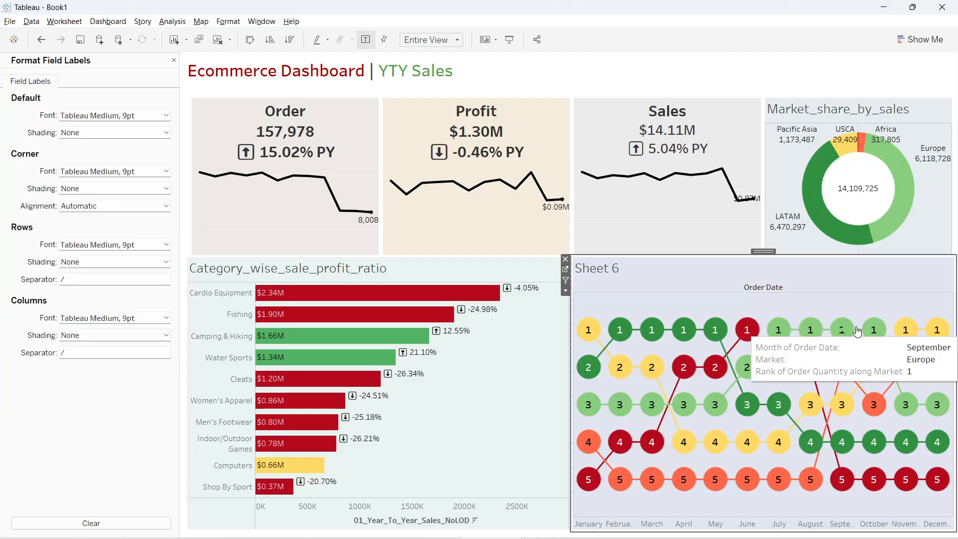
{"action": "left_click", "coordinate": [174, 61]}
{"action": "right_click", "coordinate": [766, 291]}
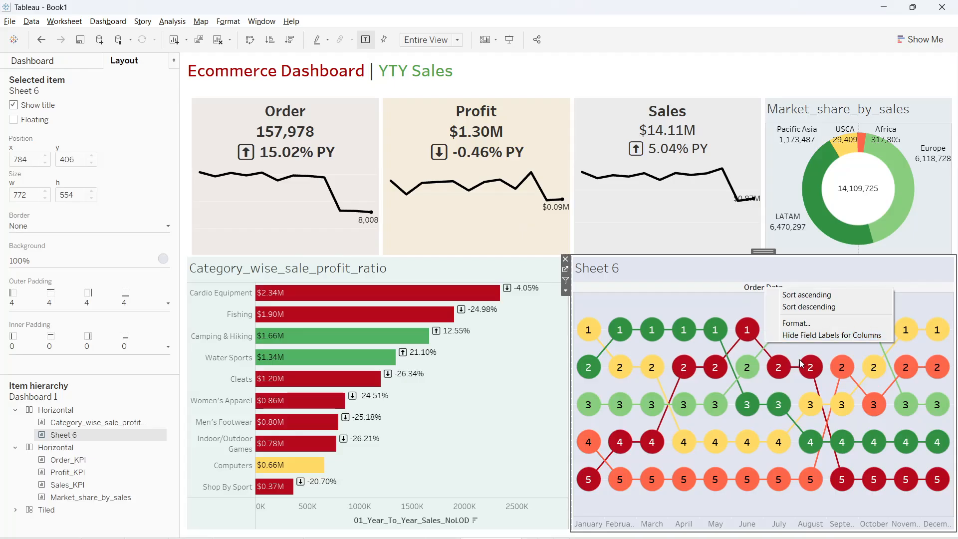
{"action": "left_click", "coordinate": [801, 336]}
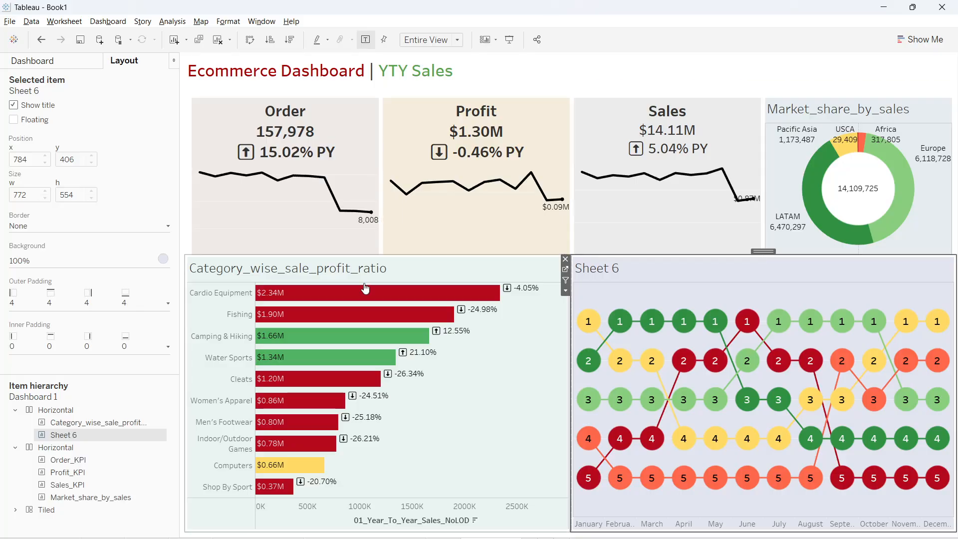
Highlight the Europe slice of the Market_share_by_sales donut and clear the selection again
{"action": "left_click", "coordinate": [824, 178]}
{"action": "left_click", "coordinate": [889, 177]}
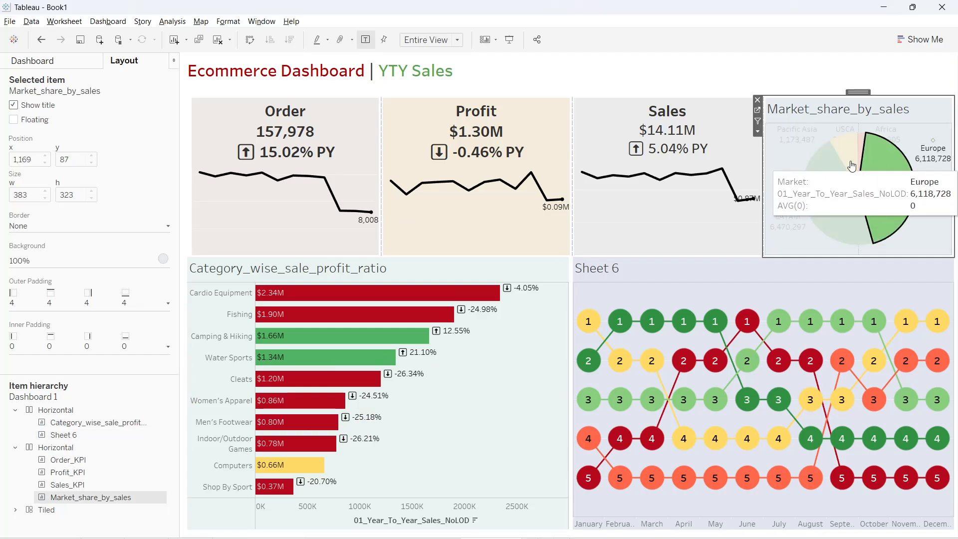
{"action": "left_click", "coordinate": [807, 220]}
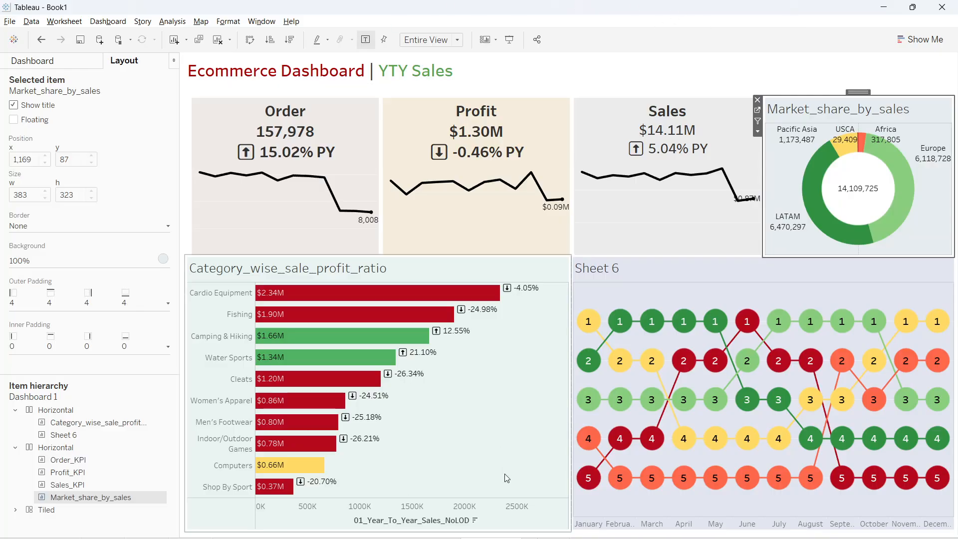
Show the 01_Category_Colour color legend for the Category_wise_sale_profit_ratio chart on the dashboard
{"action": "right_click", "coordinate": [499, 409]}
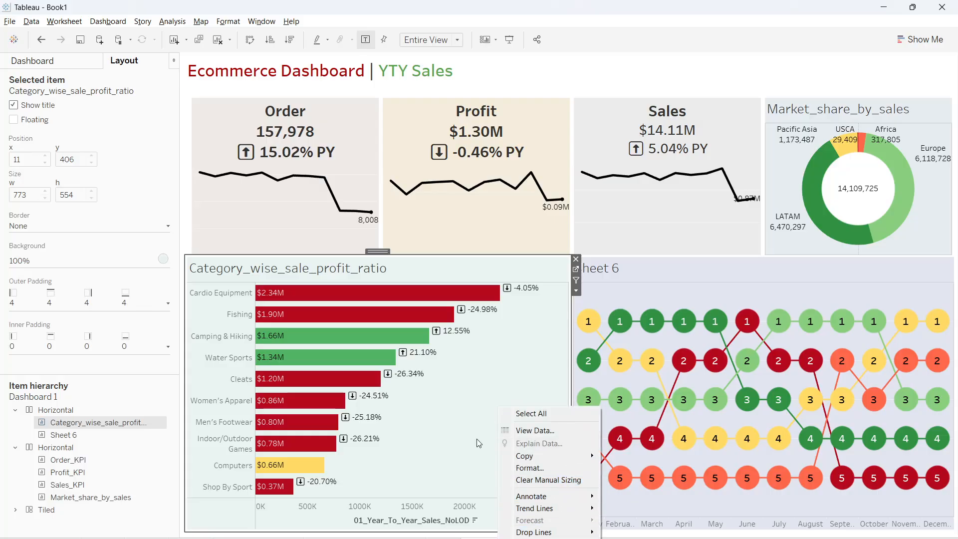
{"action": "left_click", "coordinate": [458, 434]}
{"action": "left_click", "coordinate": [171, 22]}
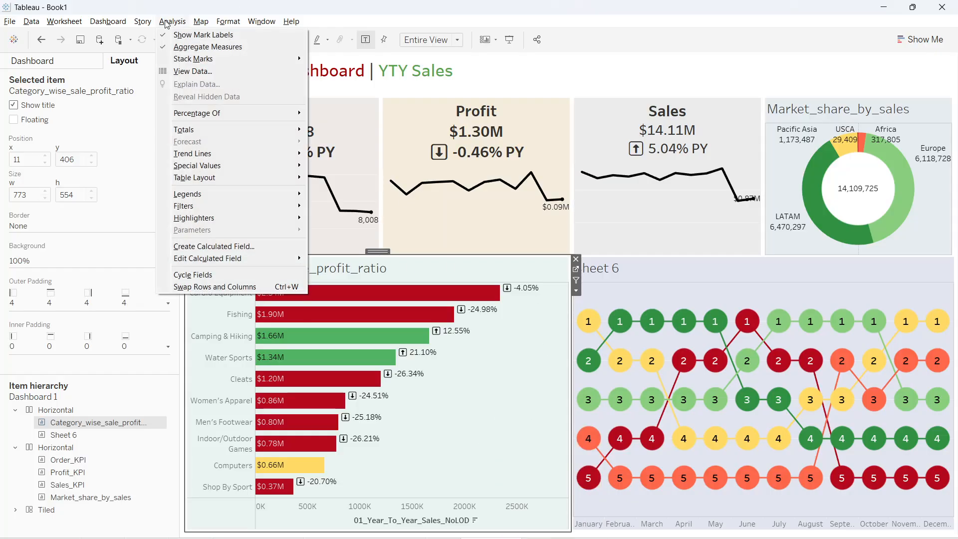
{"action": "mouse_move", "coordinate": [221, 195]}
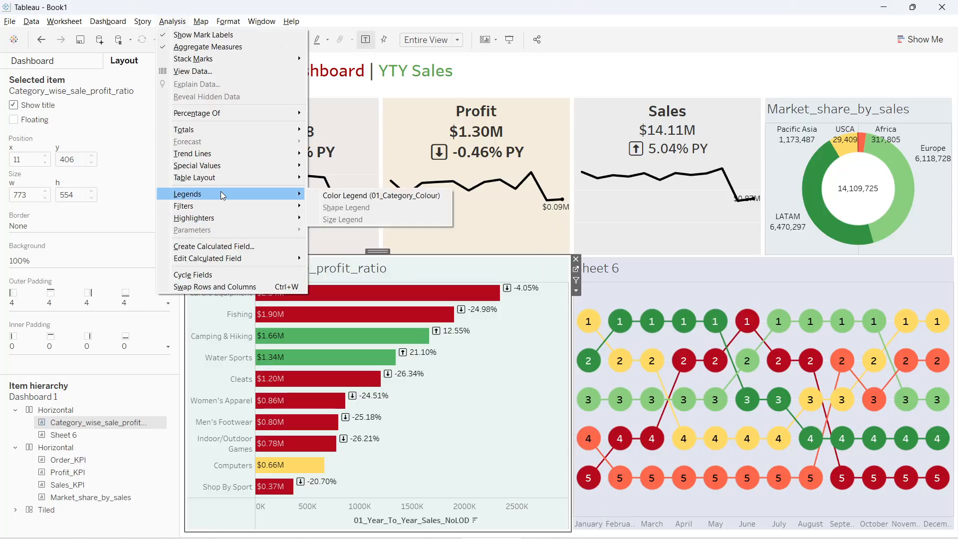
{"action": "left_click", "coordinate": [424, 196]}
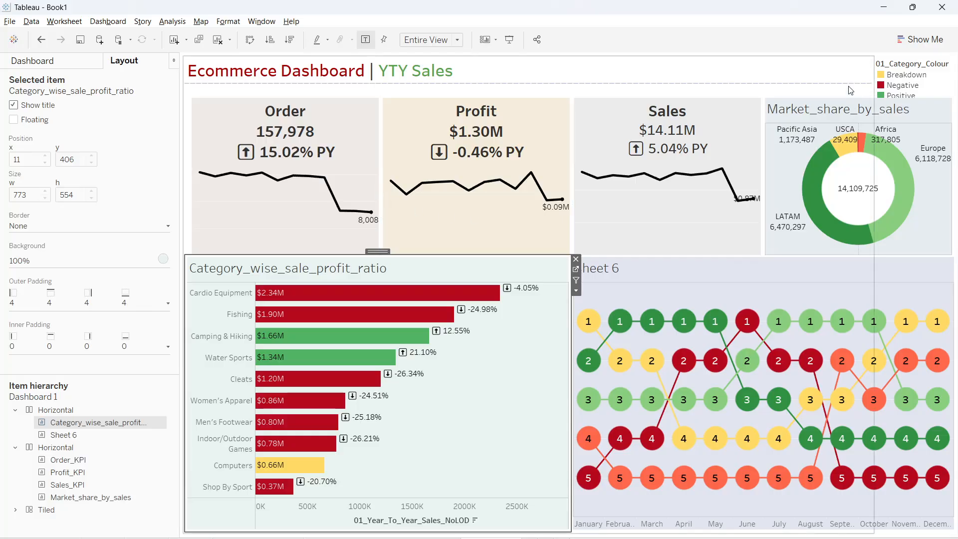
{"action": "left_click", "coordinate": [906, 75]}
{"action": "left_click_drag", "start_coordinate": [910, 56], "coordinate": [625, 295]}
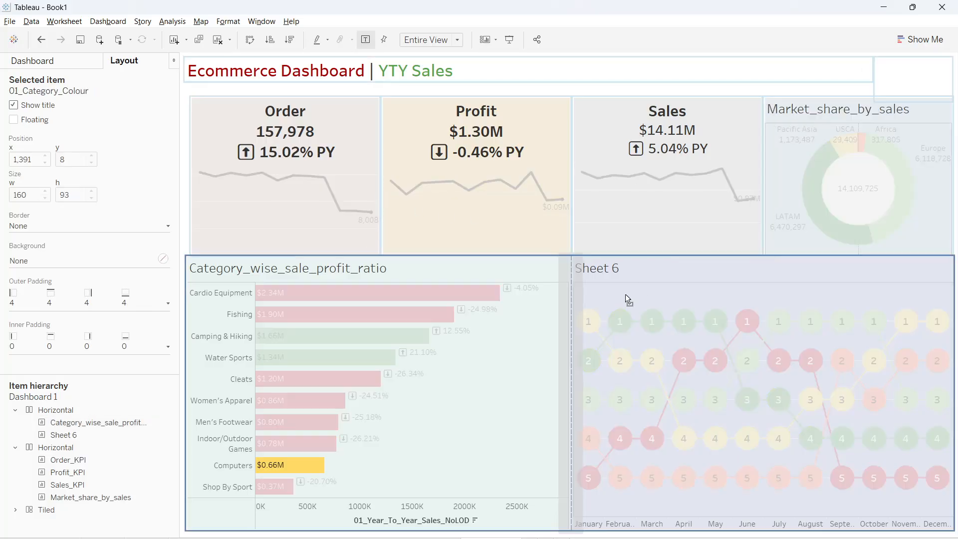
{"action": "left_click_drag", "start_coordinate": [529, 370], "coordinate": [529, 369]}
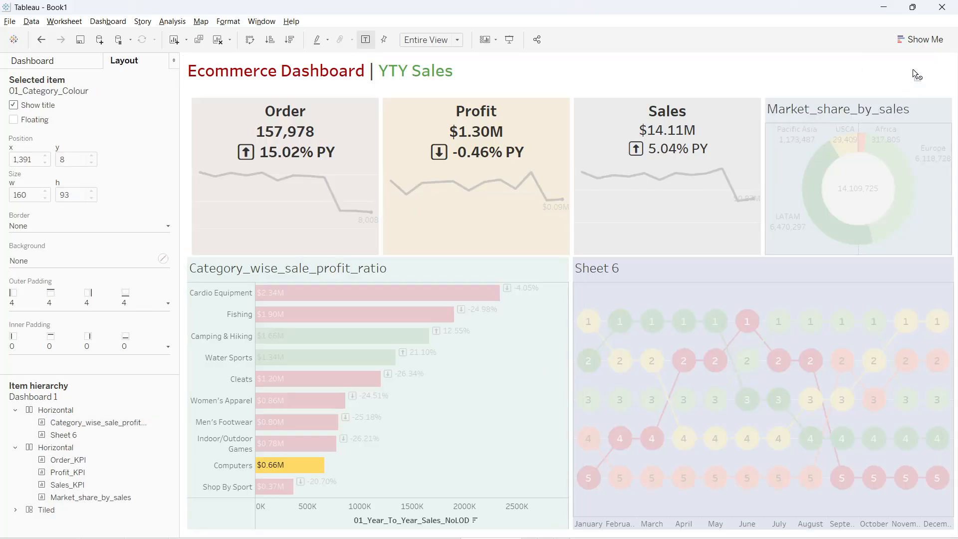
{"action": "left_click_drag", "start_coordinate": [916, 74], "coordinate": [916, 73]}
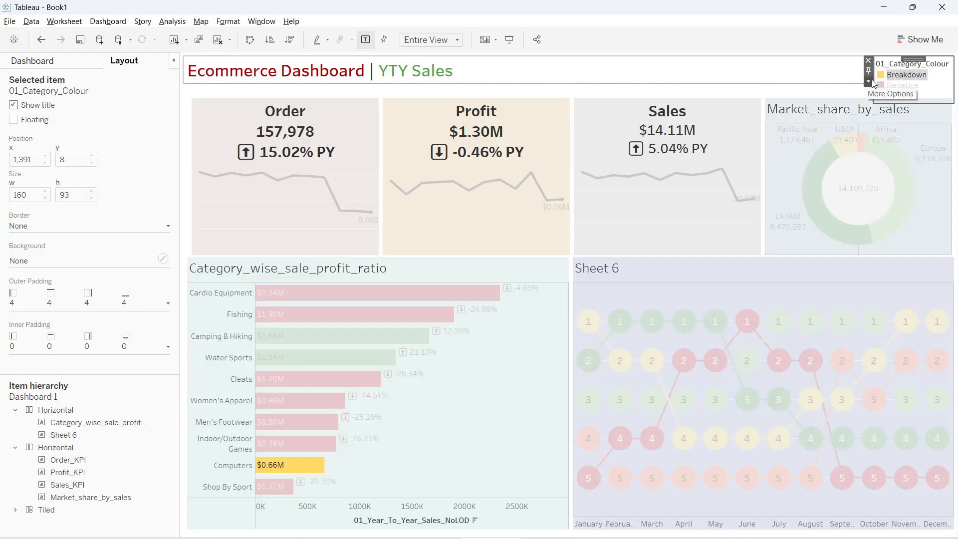
Make the 01_Category_Colour legend floating and place it in the lower-right corner of the Category_wise_sale_profit_ratio chart
{"action": "right_click", "coordinate": [893, 88]}
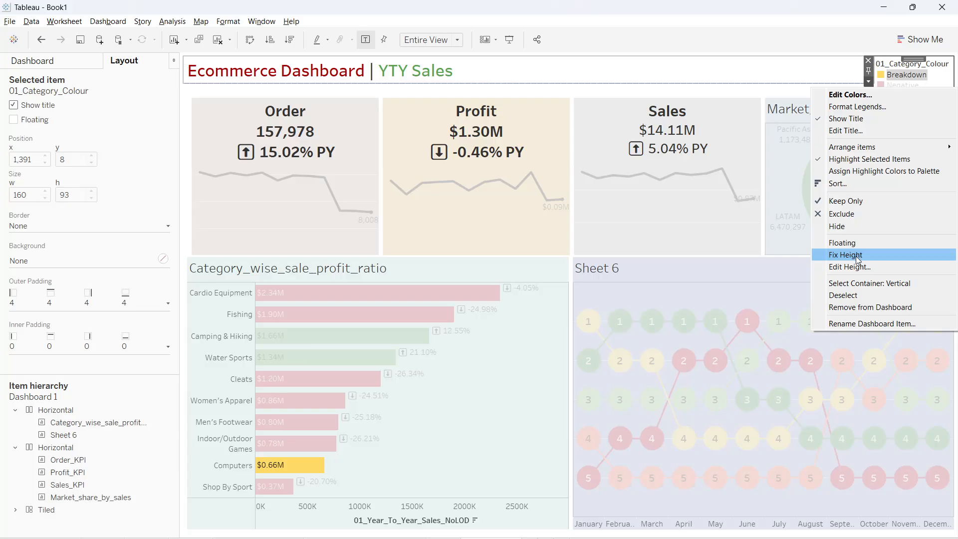
{"action": "left_click", "coordinate": [849, 243]}
{"action": "left_click_drag", "start_coordinate": [901, 65], "coordinate": [456, 418]}
{"action": "left_click", "coordinate": [525, 388]}
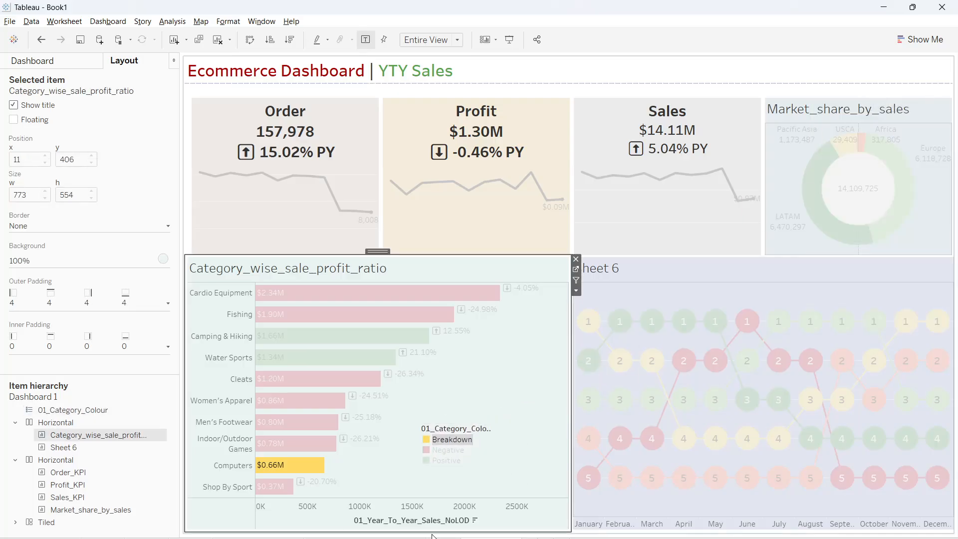
{"action": "left_click", "coordinate": [516, 470]}
{"action": "left_click", "coordinate": [468, 430]}
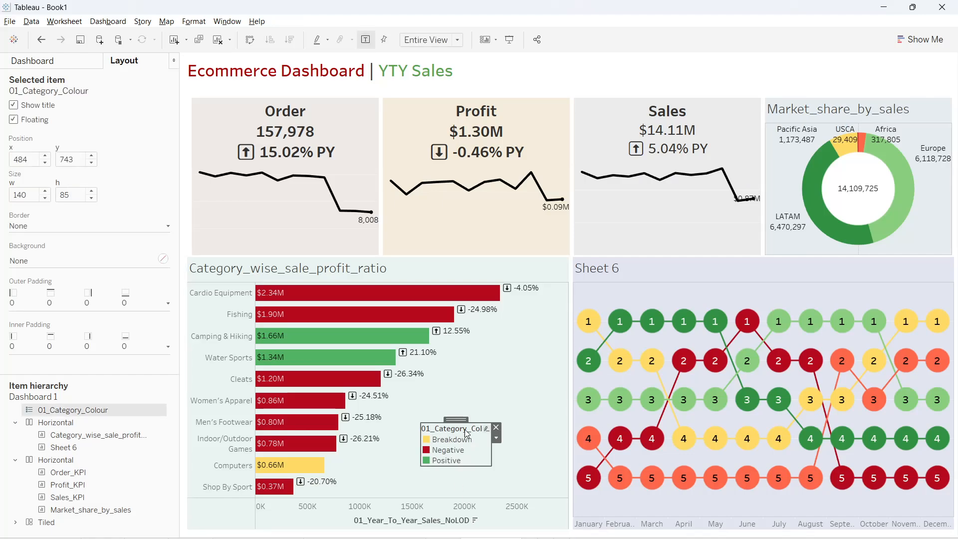
{"action": "left_click_drag", "start_coordinate": [460, 418], "coordinate": [532, 444]}
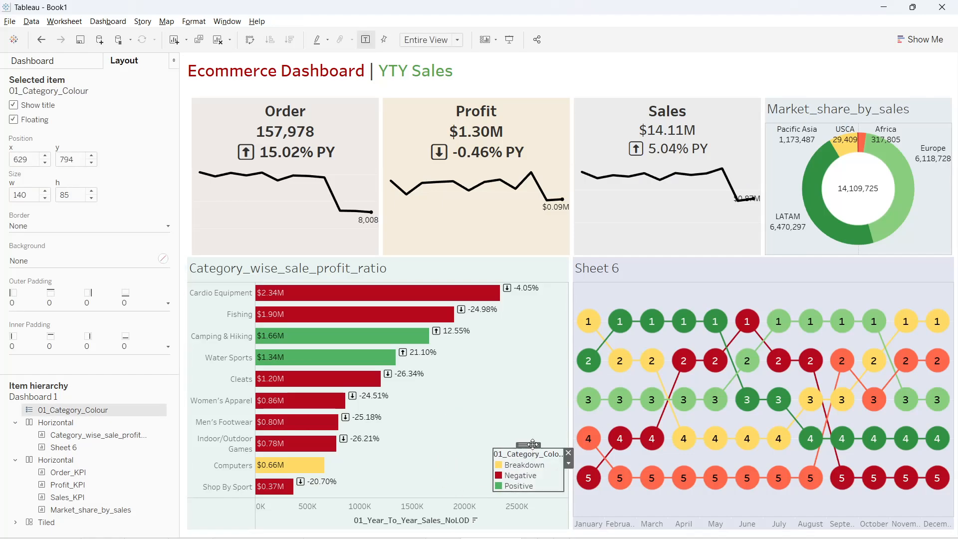
{"action": "left_click", "coordinate": [532, 444]}
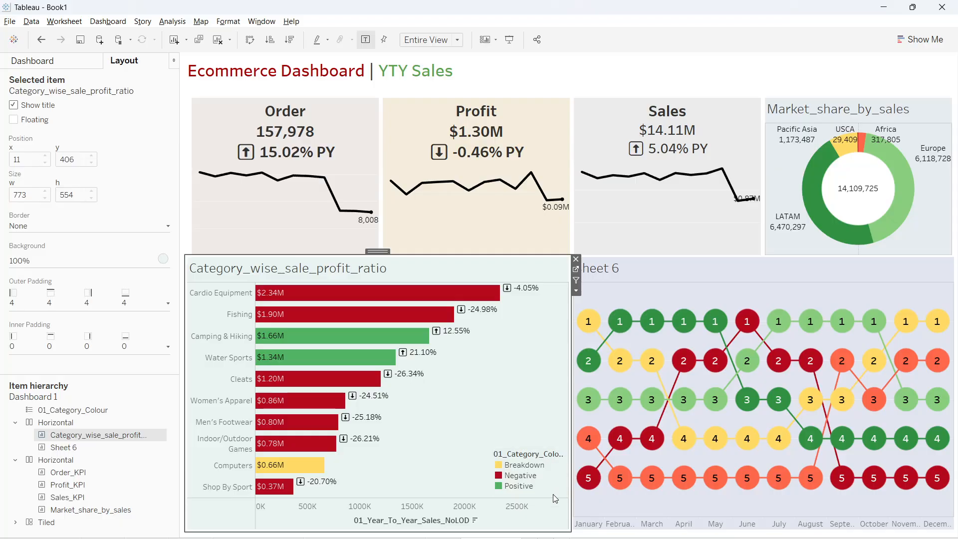
Show the Market color legend for the Sheet 6 ranking chart on the dashboard
{"action": "left_click", "coordinate": [726, 287]}
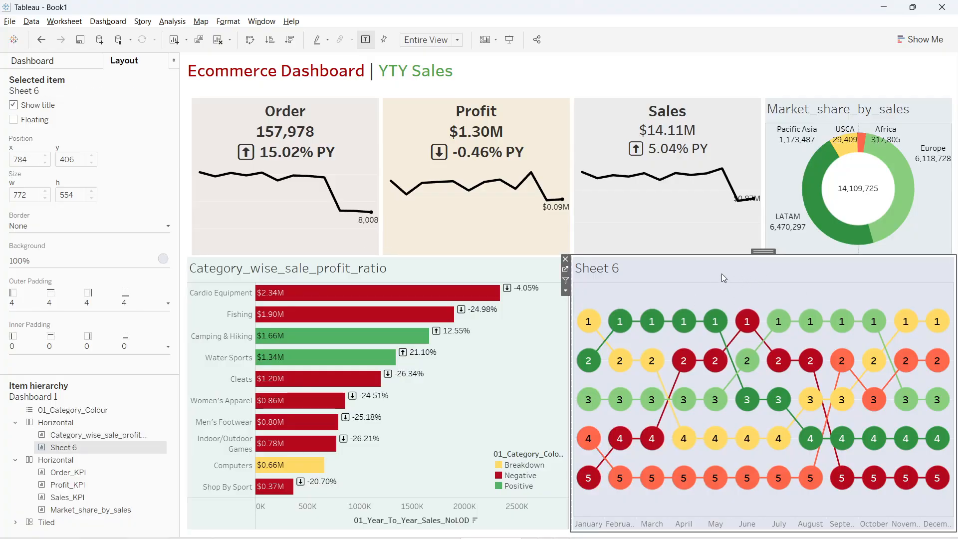
{"action": "left_click", "coordinate": [172, 21]}
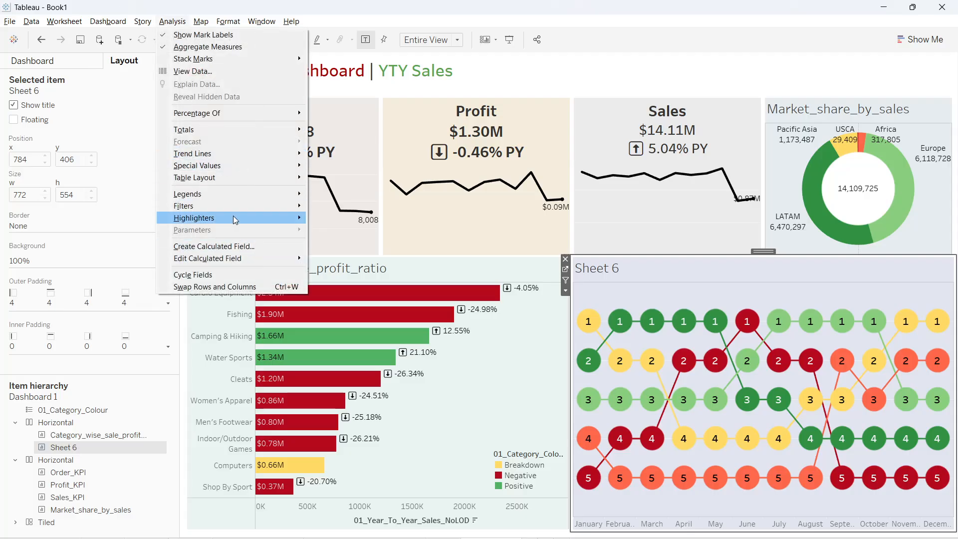
{"action": "mouse_move", "coordinate": [236, 206]}
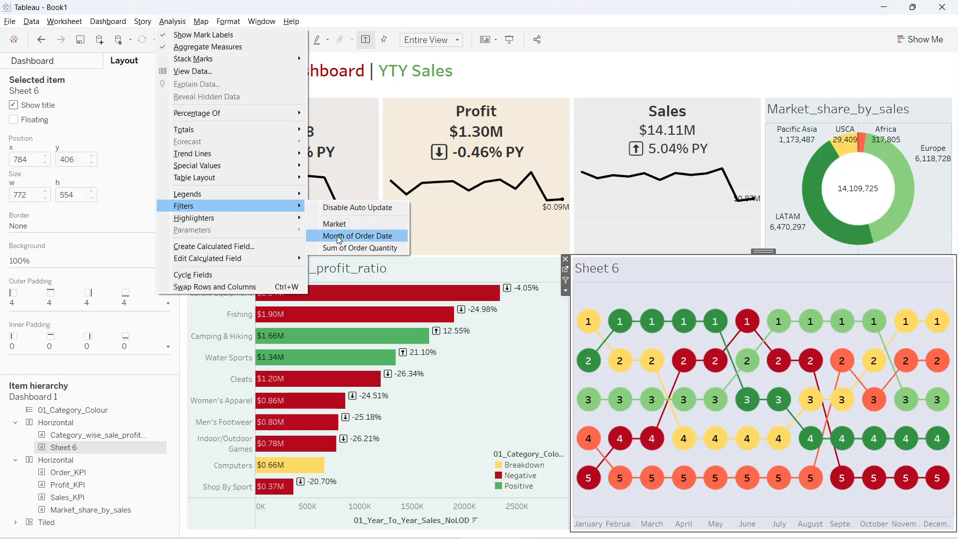
{"action": "mouse_move", "coordinate": [272, 193]}
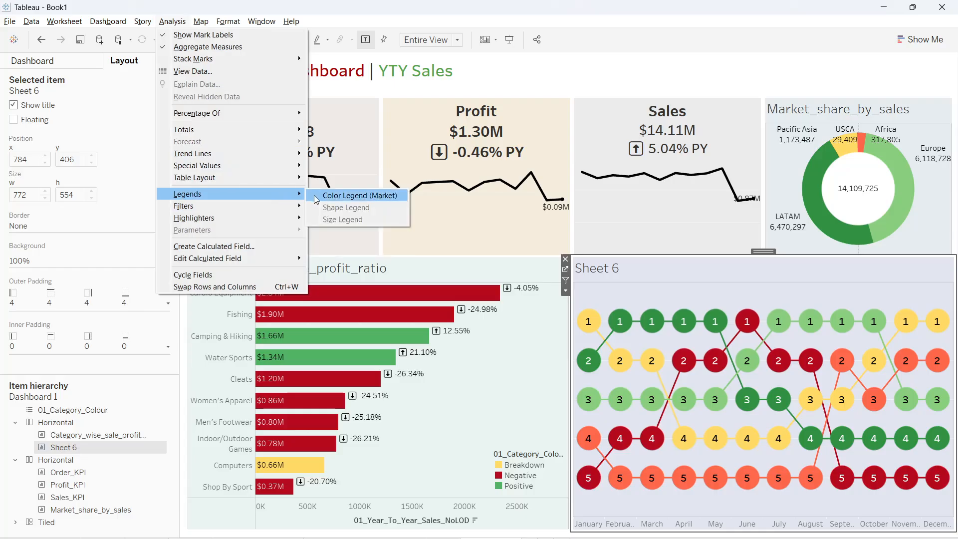
{"action": "left_click", "coordinate": [678, 293]}
{"action": "left_click", "coordinate": [566, 291]}
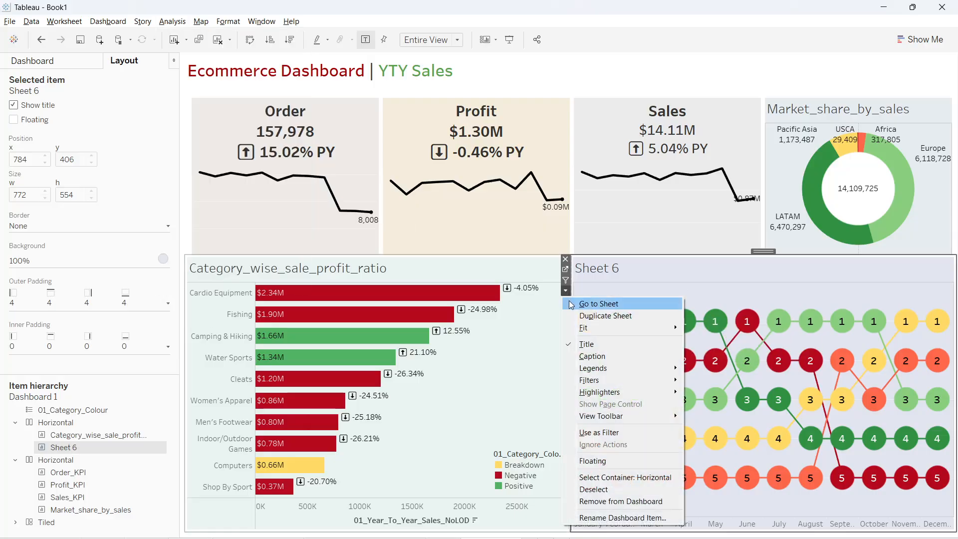
{"action": "mouse_move", "coordinate": [598, 372]}
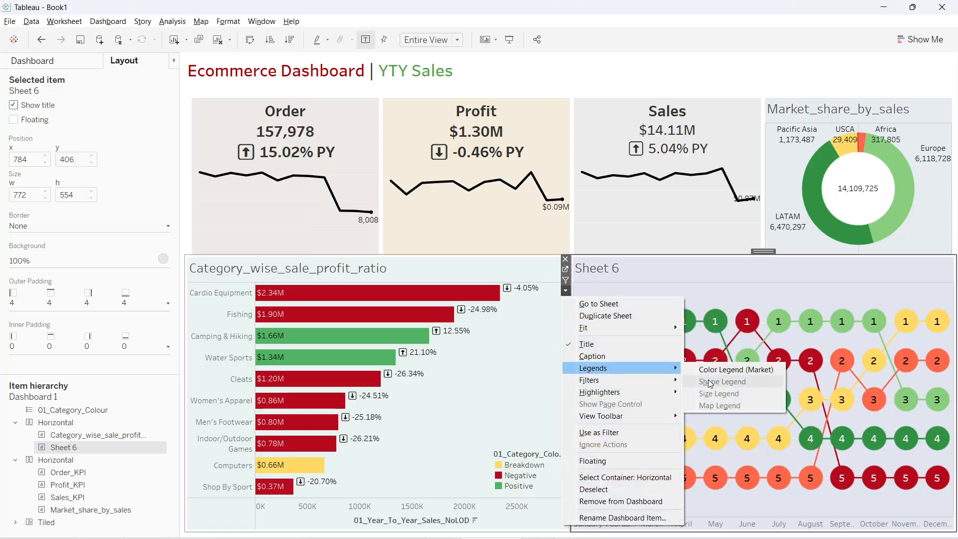
{"action": "left_click", "coordinate": [736, 370]}
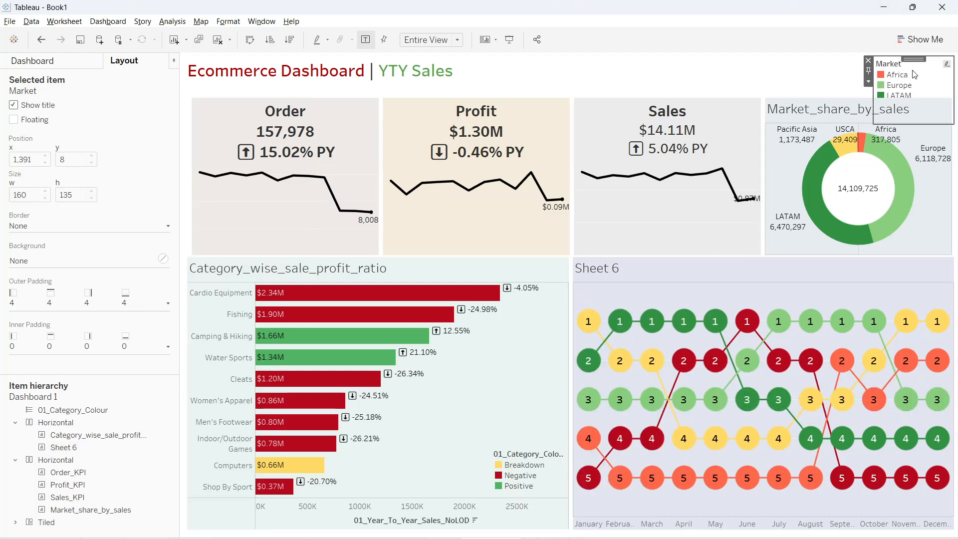
Make the Market legend floating and move it onto the upper part of the Sheet 6 ranking chart
{"action": "left_click", "coordinate": [869, 82]}
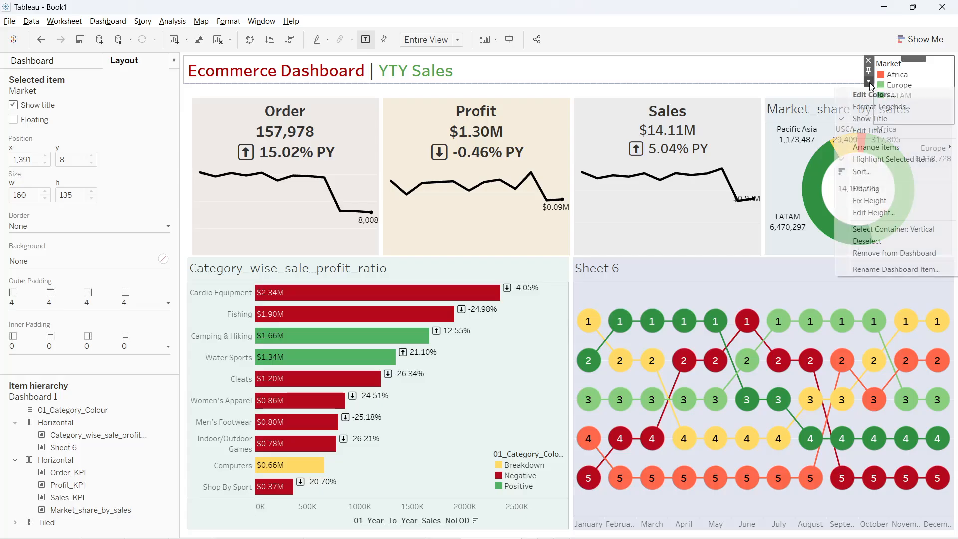
{"action": "left_click", "coordinate": [894, 193]}
{"action": "left_click_drag", "start_coordinate": [900, 70], "coordinate": [662, 271]}
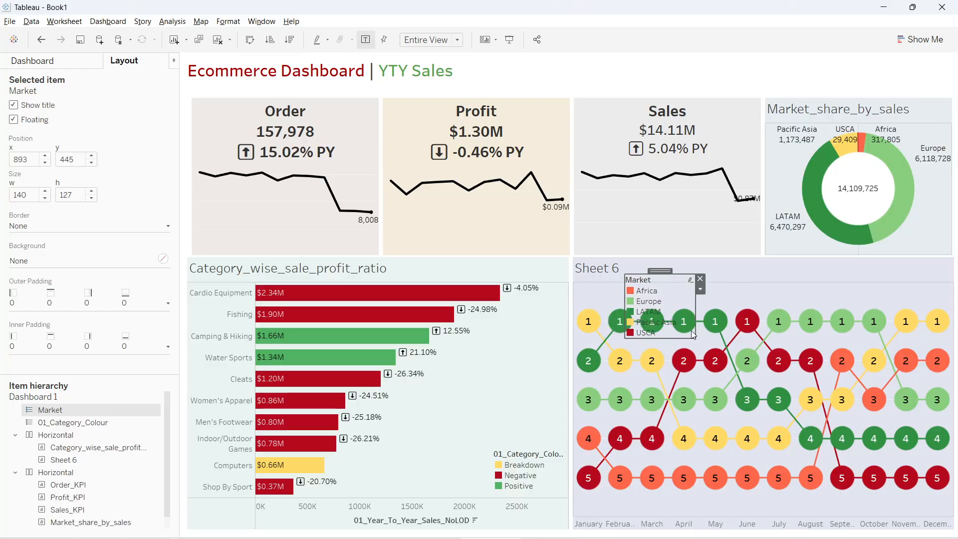
Arrange the items of the floating Market legend in a single row
{"action": "left_click", "coordinate": [701, 290]}
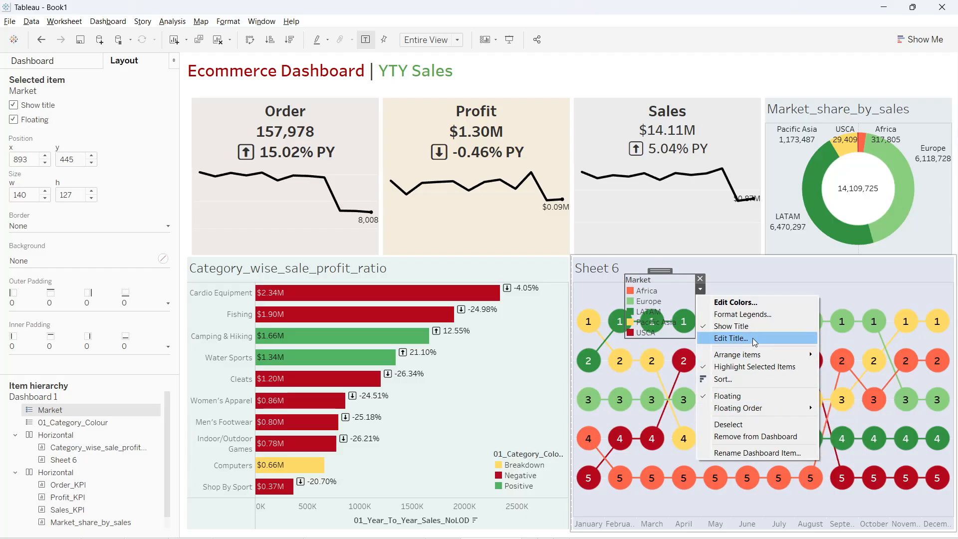
{"action": "left_click", "coordinate": [667, 285]}
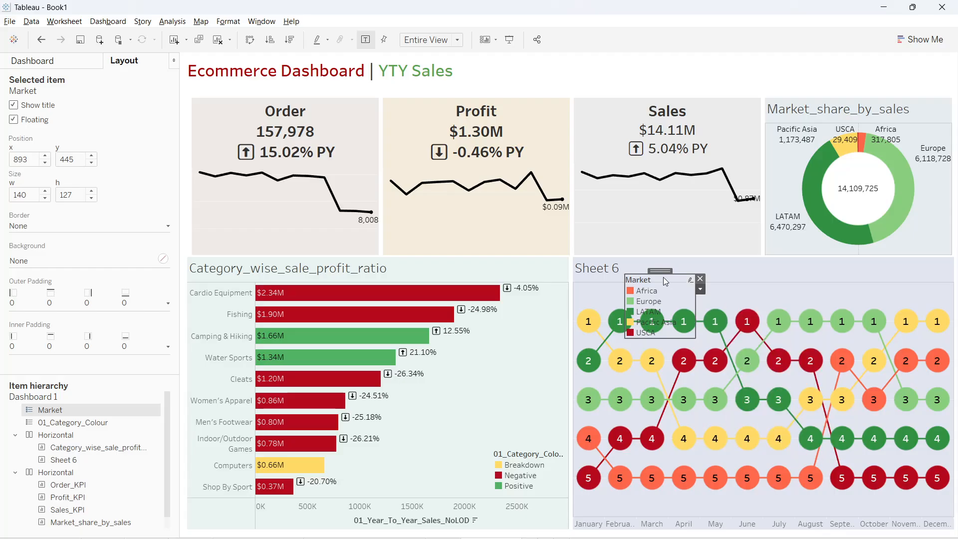
{"action": "right_click", "coordinate": [672, 279]}
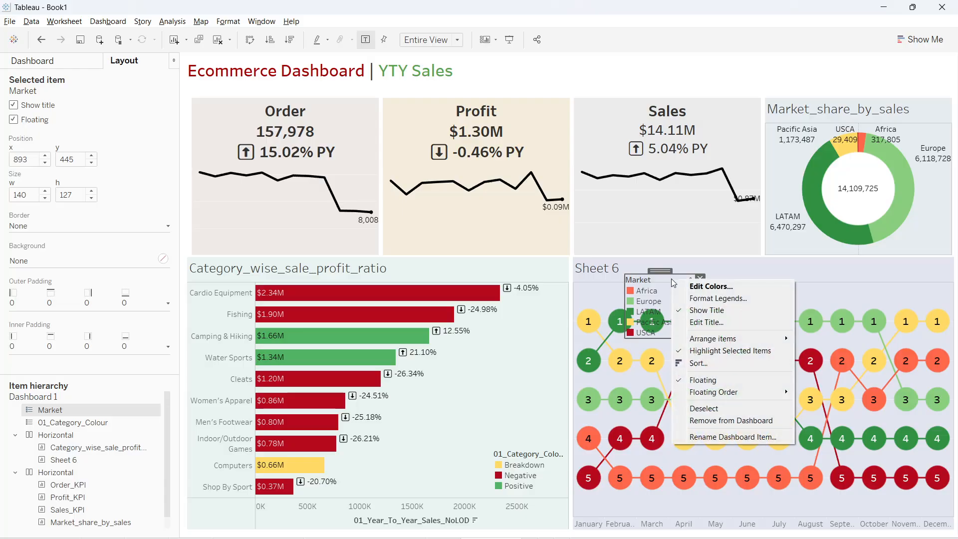
{"action": "mouse_move", "coordinate": [722, 343]}
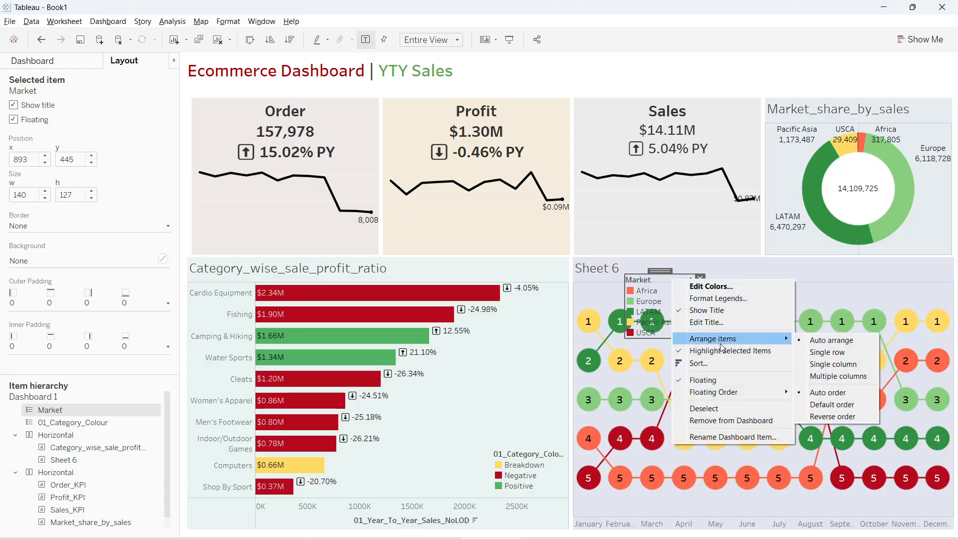
{"action": "left_click", "coordinate": [858, 352]}
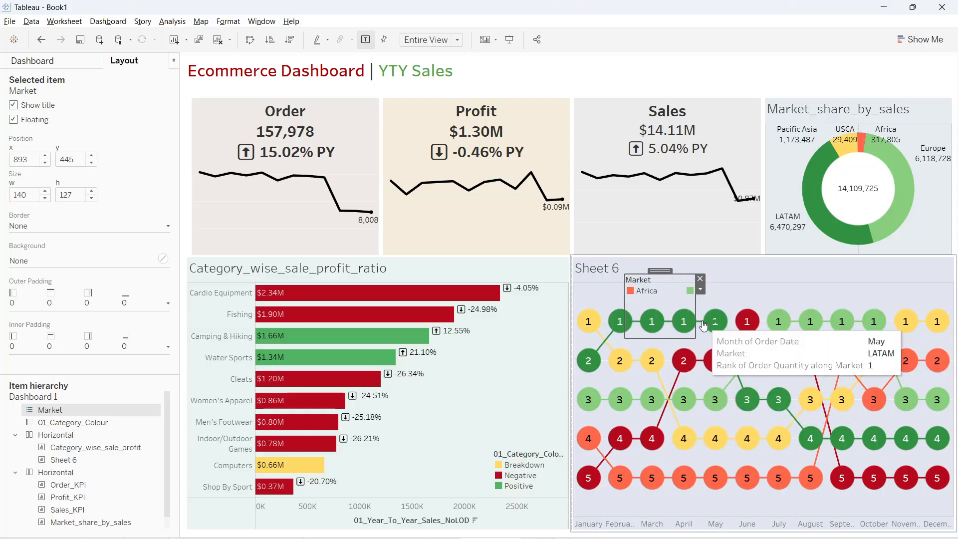
Resize the Market legend to about 632 wide and 43 high and place it beside the Sheet 6 title
{"action": "left_click_drag", "start_coordinate": [697, 308], "coordinate": [941, 305]}
{"action": "left_click_drag", "start_coordinate": [851, 338], "coordinate": [848, 303]}
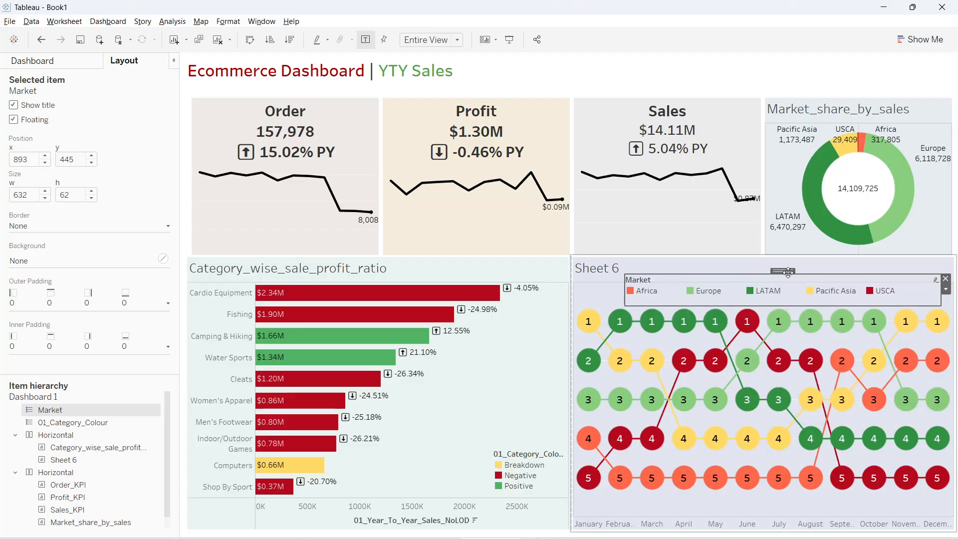
{"action": "left_click_drag", "start_coordinate": [785, 264], "coordinate": [788, 256]}
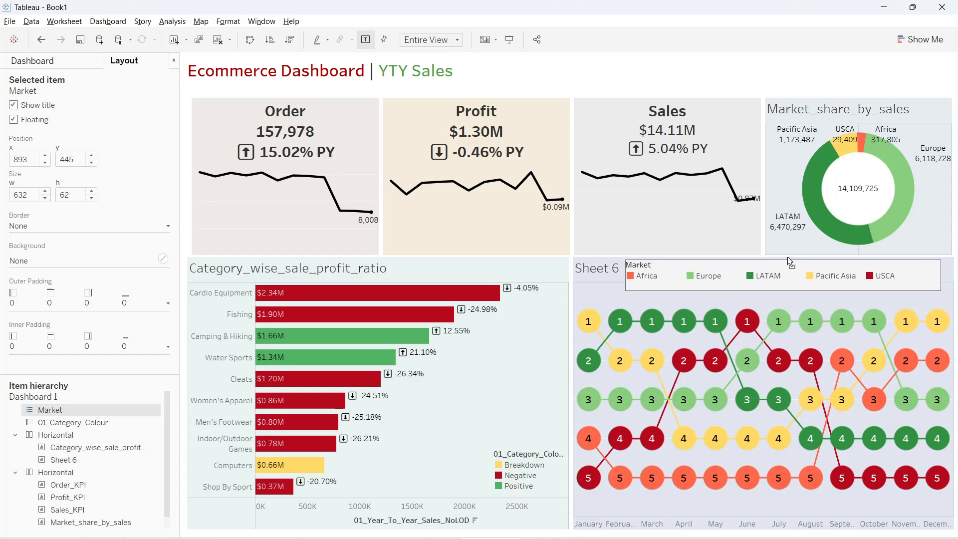
{"action": "left_click_drag", "start_coordinate": [771, 291], "coordinate": [771, 282]}
{"action": "left_click", "coordinate": [769, 292]}
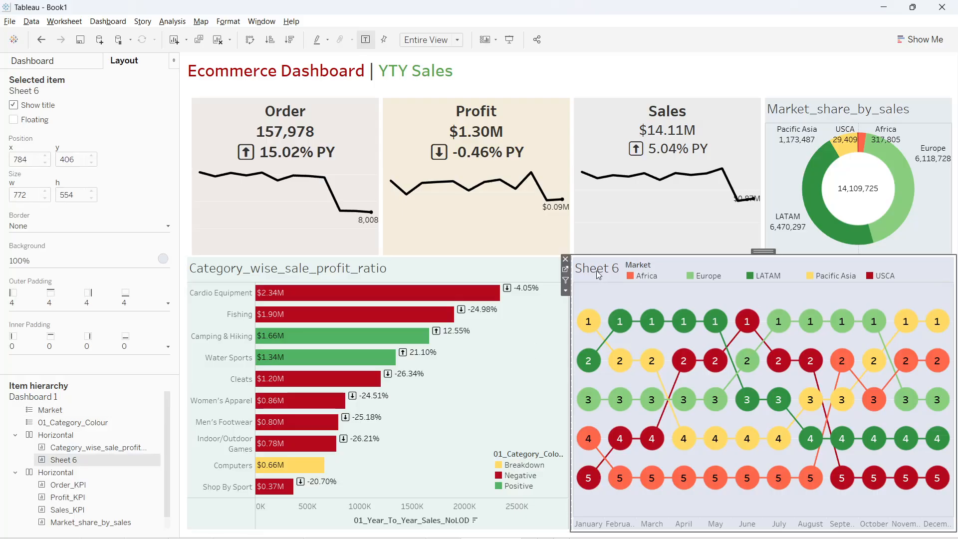
Clear the title text of the Sheet 6 worksheet and return to the dashboard
{"action": "left_click", "coordinate": [443, 538]}
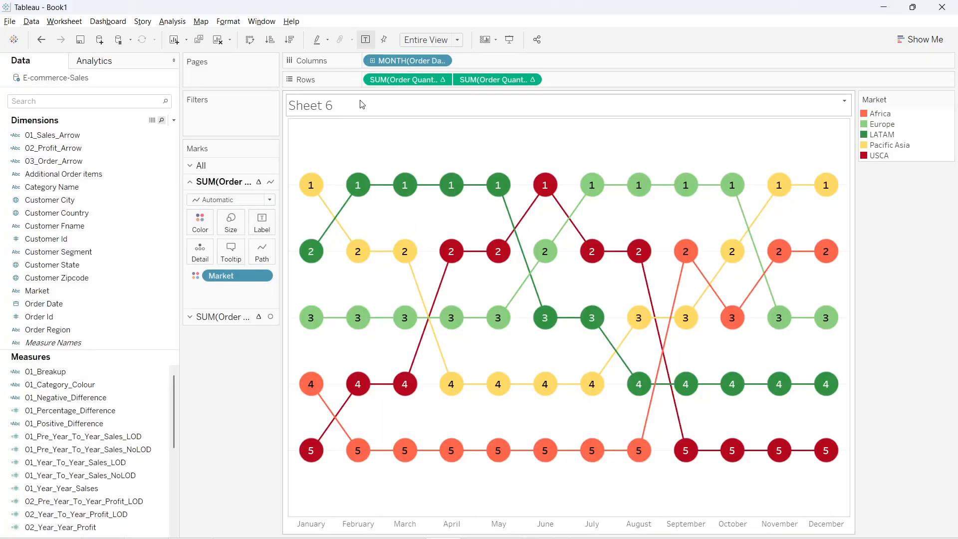
{"action": "double_click", "coordinate": [307, 111]}
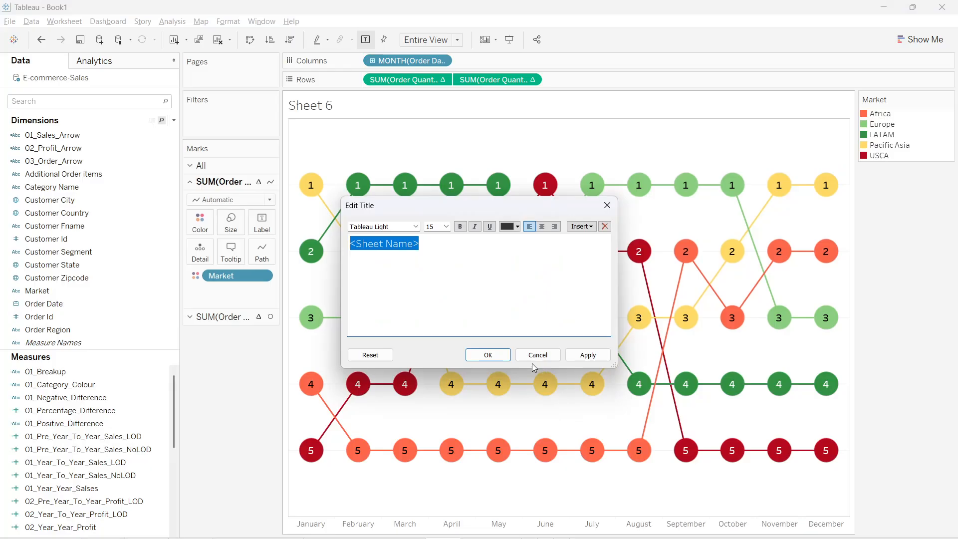
{"action": "key", "text": "Delete"}
{"action": "left_click", "coordinate": [587, 355]}
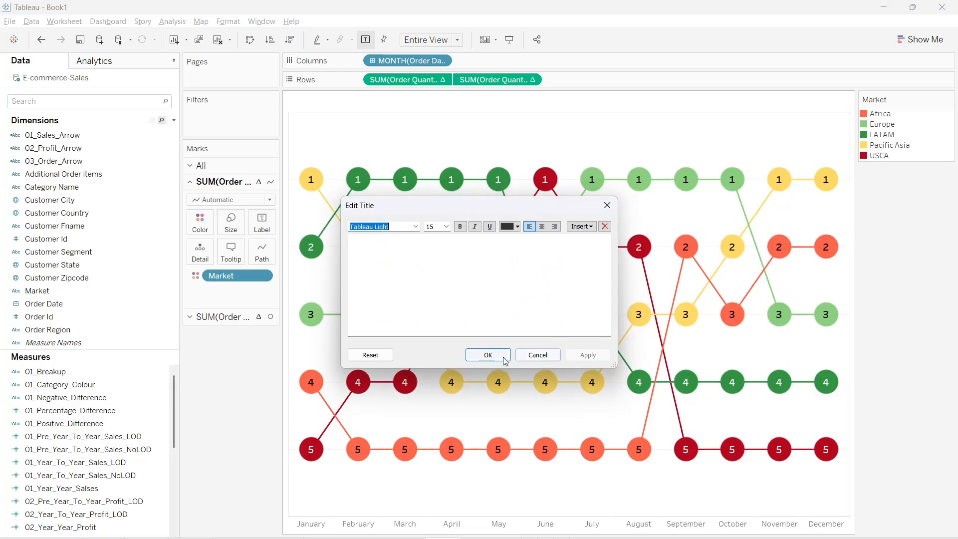
{"action": "left_click", "coordinate": [505, 361]}
{"action": "left_click", "coordinate": [491, 537]}
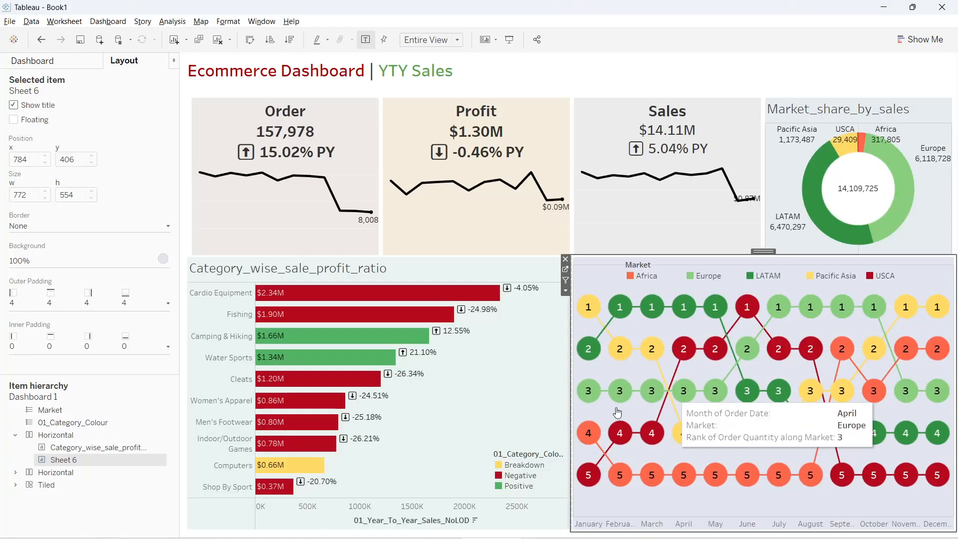
Extend the Market legend to the left edge of the ranking chart, about 727 wide and 40 high
{"action": "left_click", "coordinate": [682, 265]}
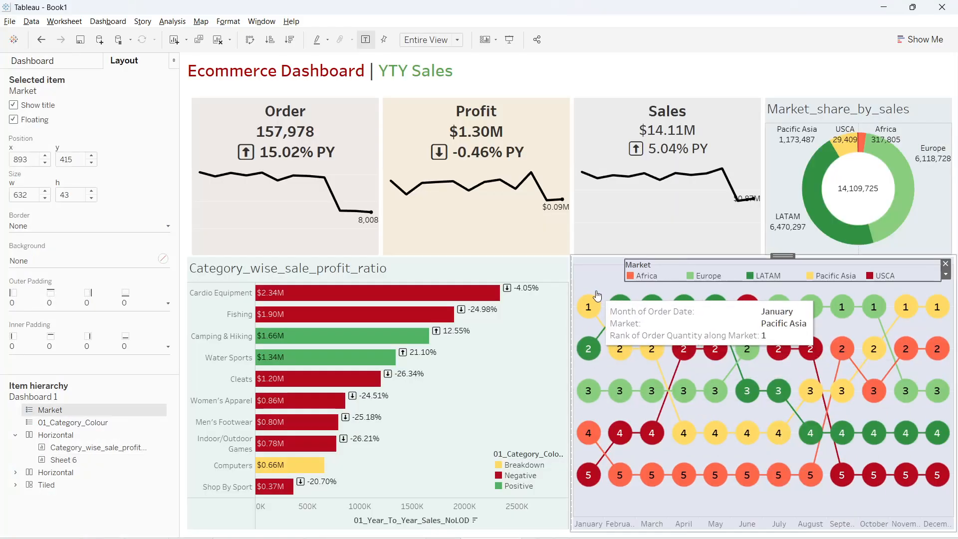
{"action": "left_click_drag", "start_coordinate": [622, 271], "coordinate": [578, 271]}
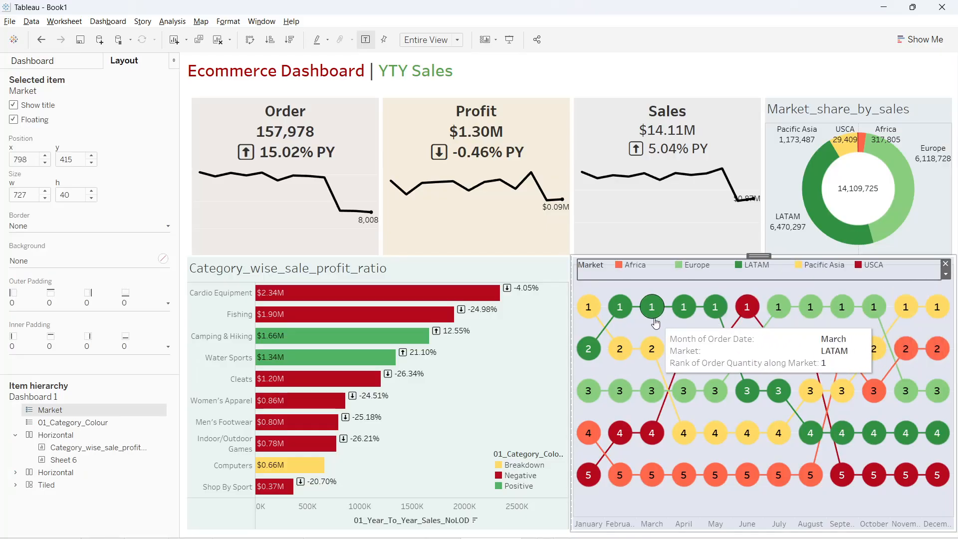
{"action": "left_click", "coordinate": [544, 335]}
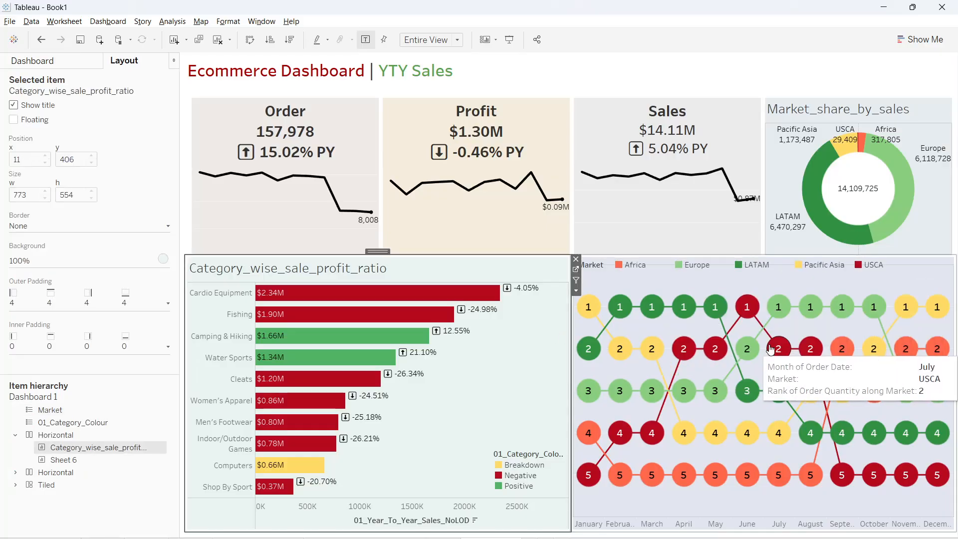
Try highlighting Africa and Europe from the Market legend, and shift the legend slightly down to about x 808, y 432
{"action": "left_click", "coordinate": [631, 264]}
{"action": "left_click", "coordinate": [677, 270]}
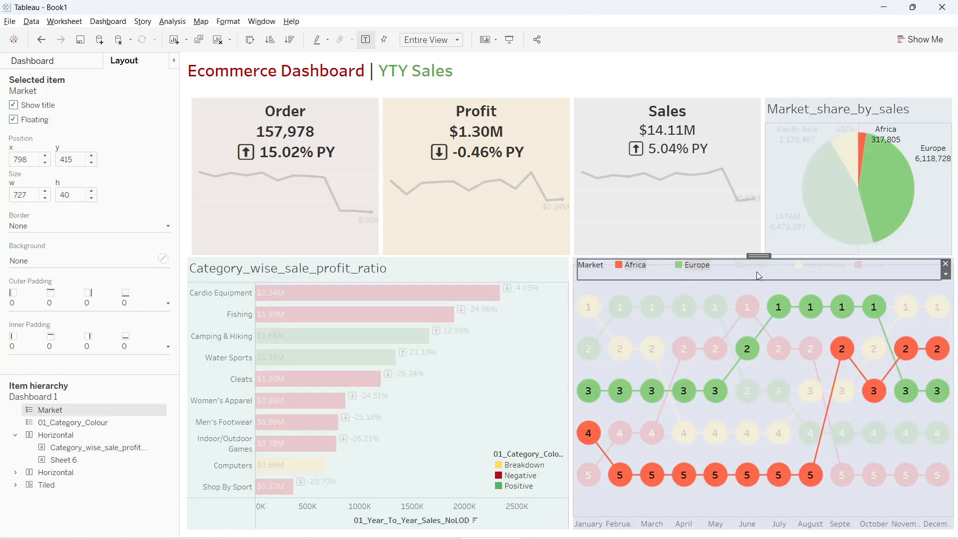
{"action": "left_click_drag", "start_coordinate": [753, 255], "coordinate": [758, 264]}
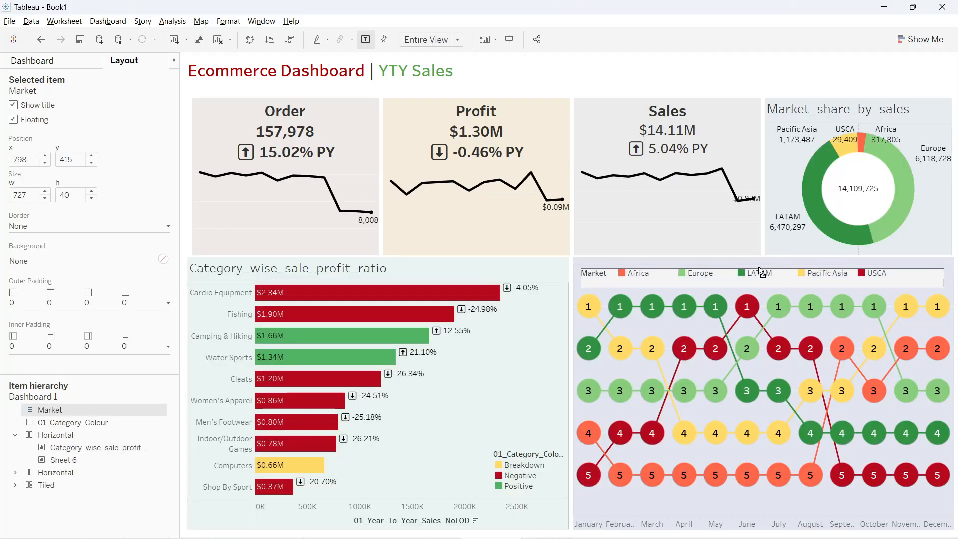
{"action": "left_click", "coordinate": [567, 359]}
{"action": "left_click", "coordinate": [633, 274]}
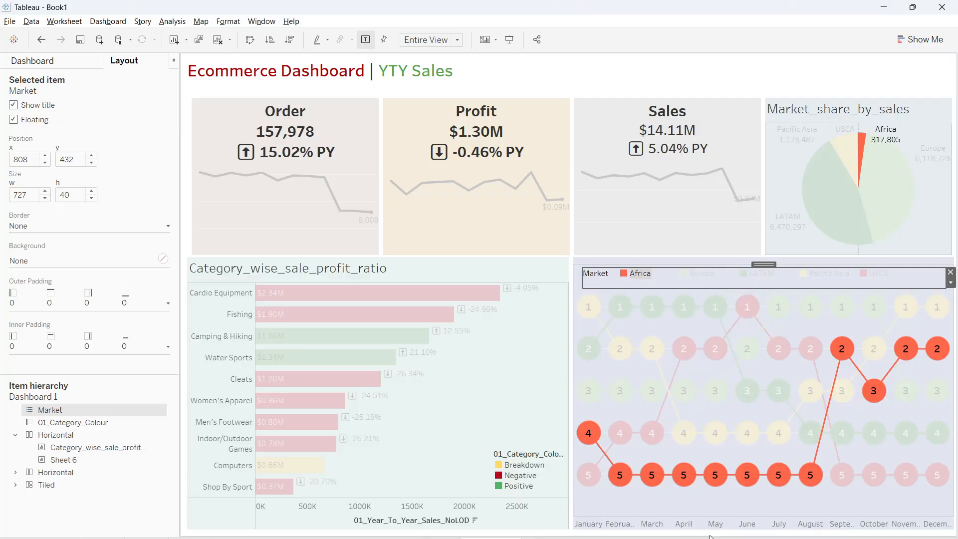
Highlight LATAM from the Market legend, then clear the highlighting on the dashboard
{"action": "left_click", "coordinate": [759, 277]}
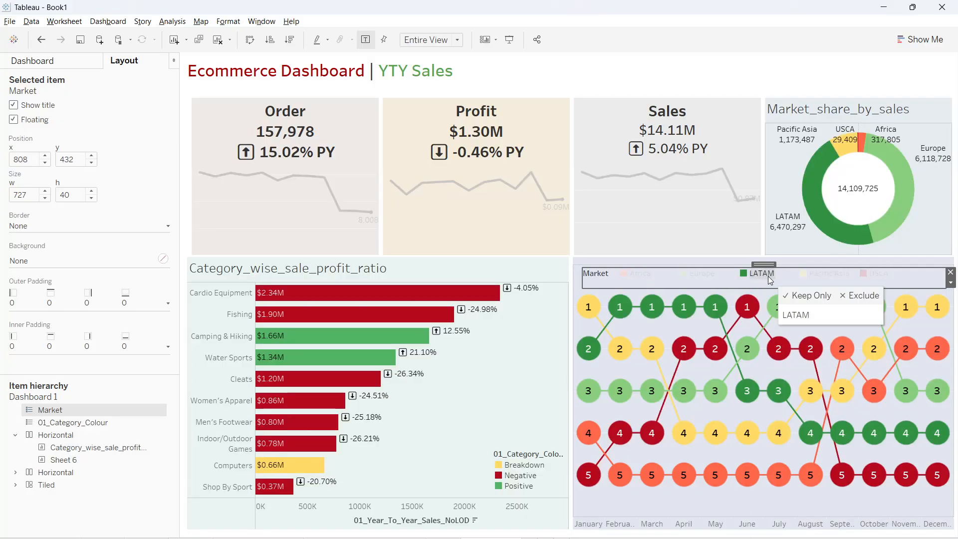
{"action": "left_click", "coordinate": [561, 388]}
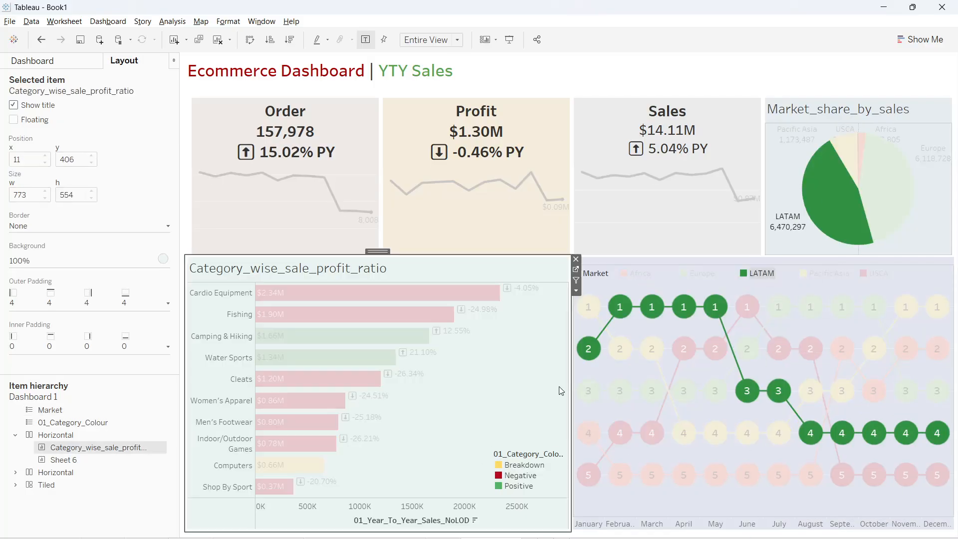
{"action": "left_click", "coordinate": [739, 78]}
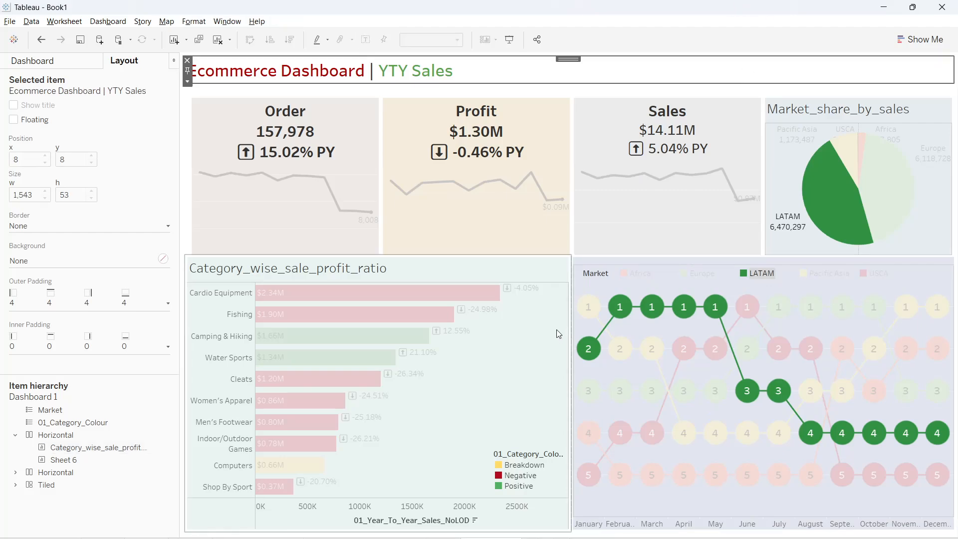
{"action": "key", "text": "Escape"}
Hide the 01_Year_To_Year_Sales_NoLOD axis header below the Category_wise_sale_profit_ratio bar chart
{"action": "mouse_move", "coordinate": [298, 538]}
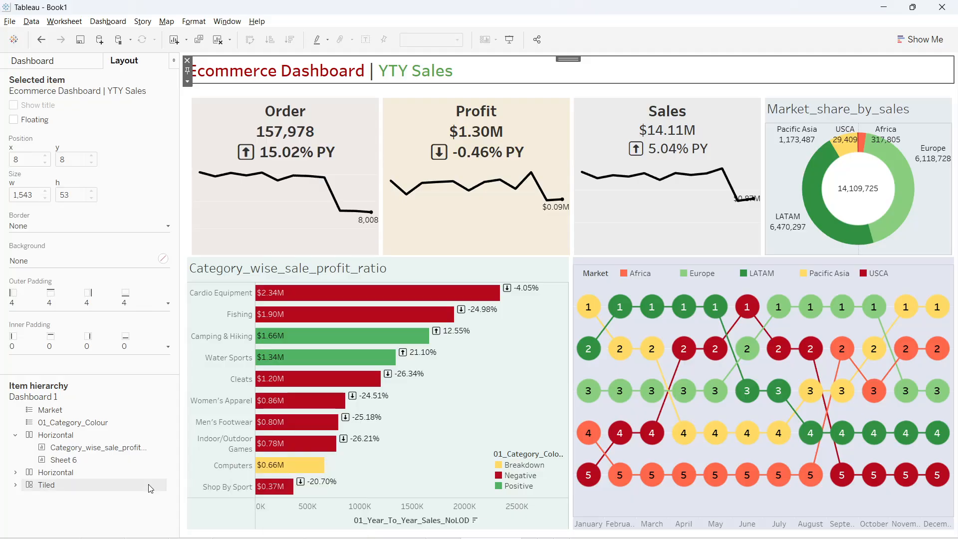
{"action": "right_click", "coordinate": [371, 530]}
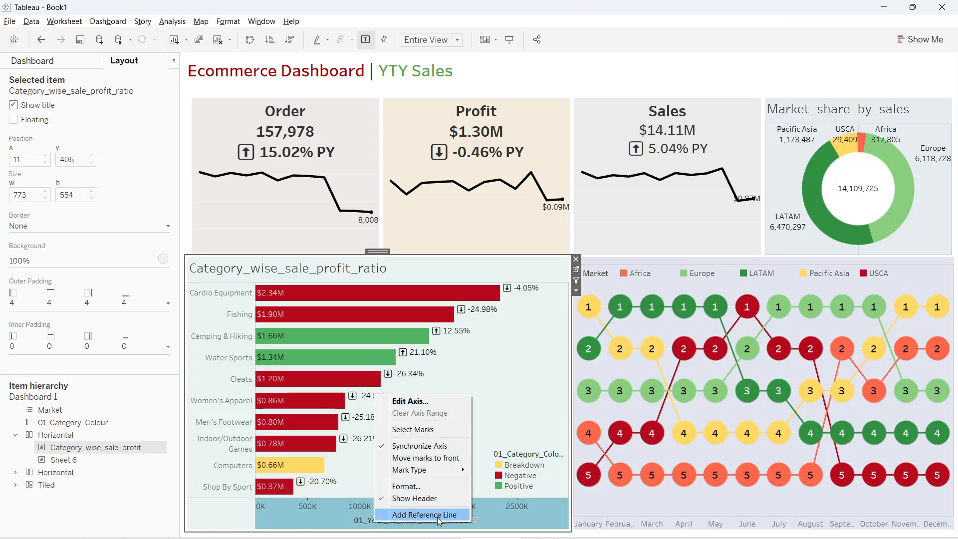
{"action": "left_click", "coordinate": [429, 494]}
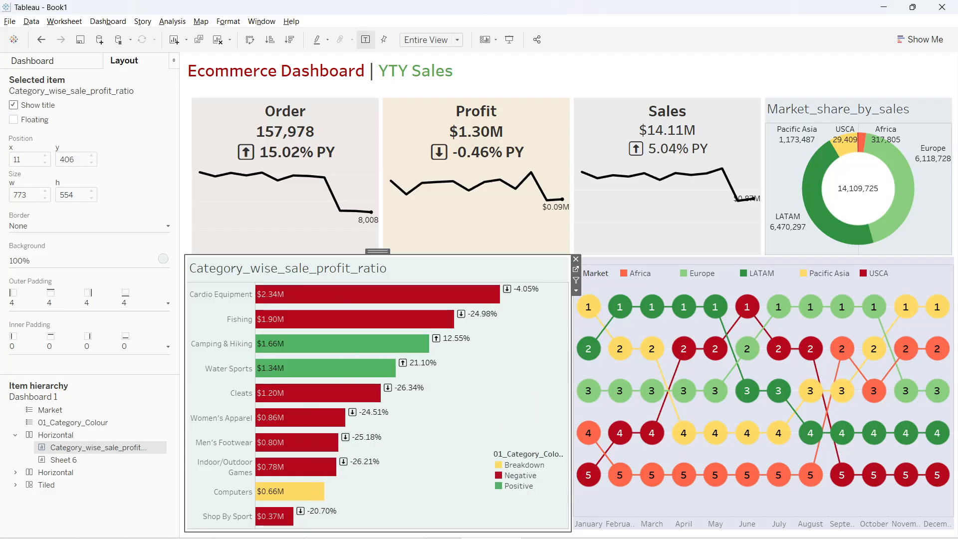
On the Sales worksheet, find Customer Segment and add it as a filter using all values
{"action": "left_click", "coordinate": [103, 538]}
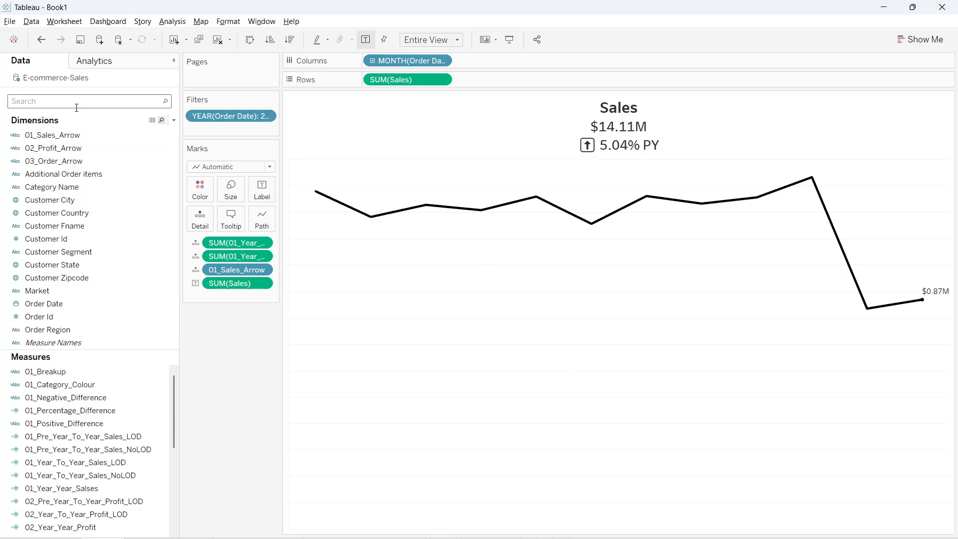
{"action": "type", "text": "se"}
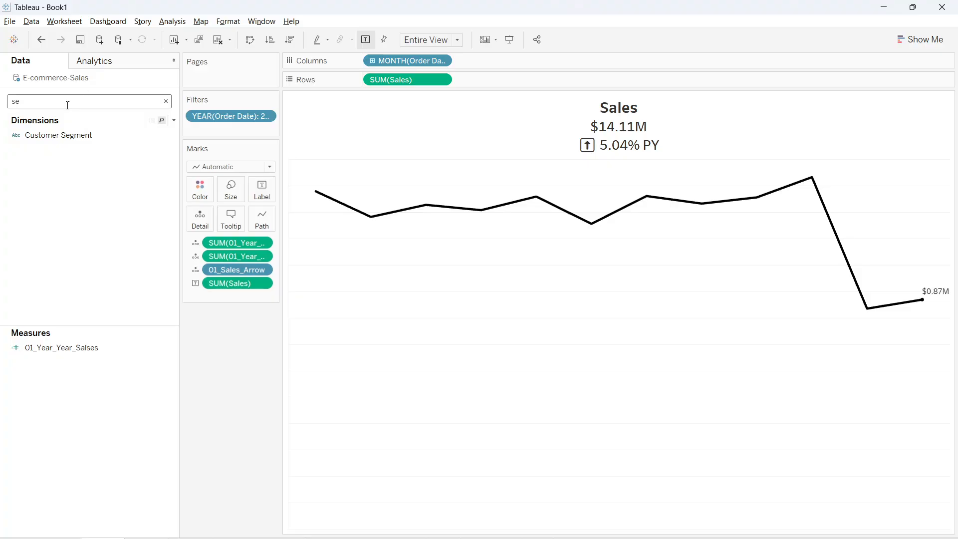
{"action": "left_click_drag", "start_coordinate": [59, 135], "coordinate": [217, 127]}
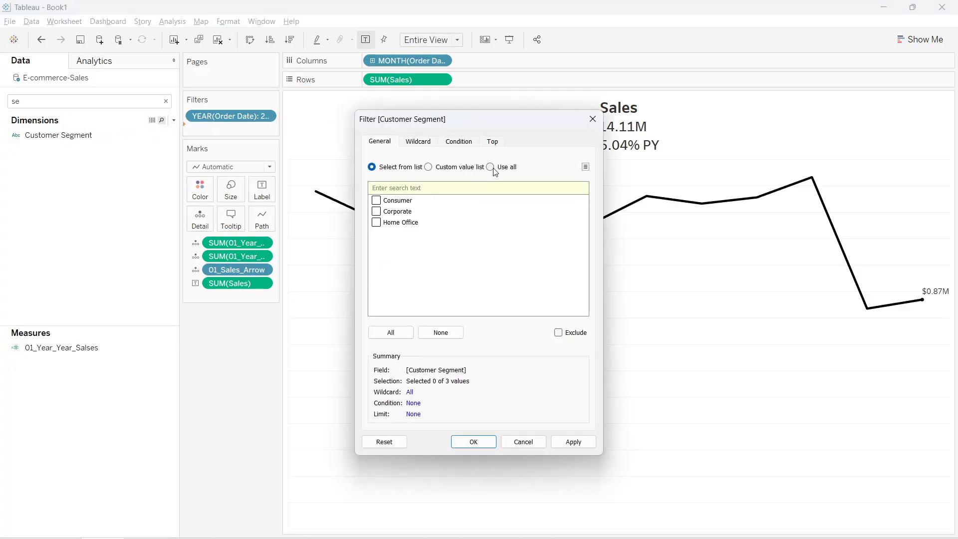
{"action": "left_click", "coordinate": [484, 167]}
{"action": "left_click", "coordinate": [490, 165]}
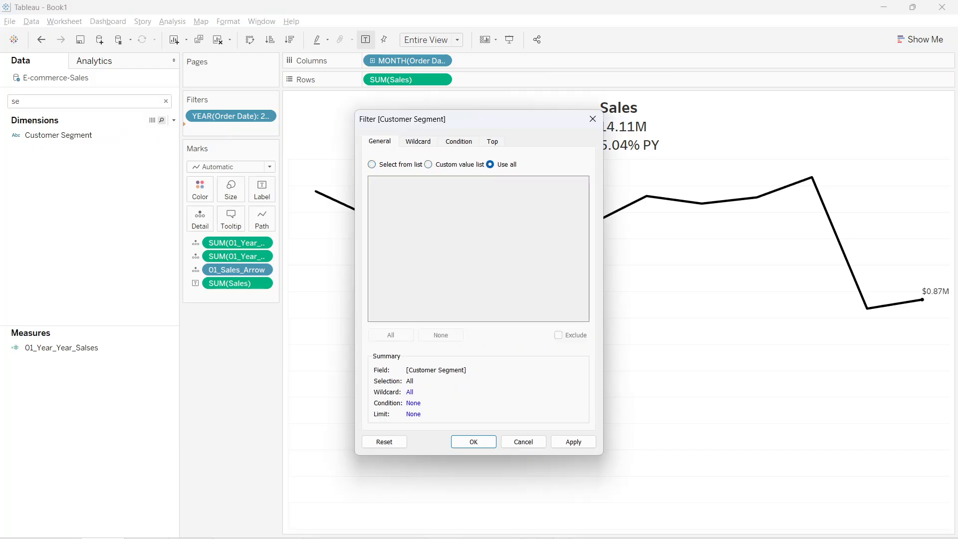
{"action": "left_click", "coordinate": [573, 443]}
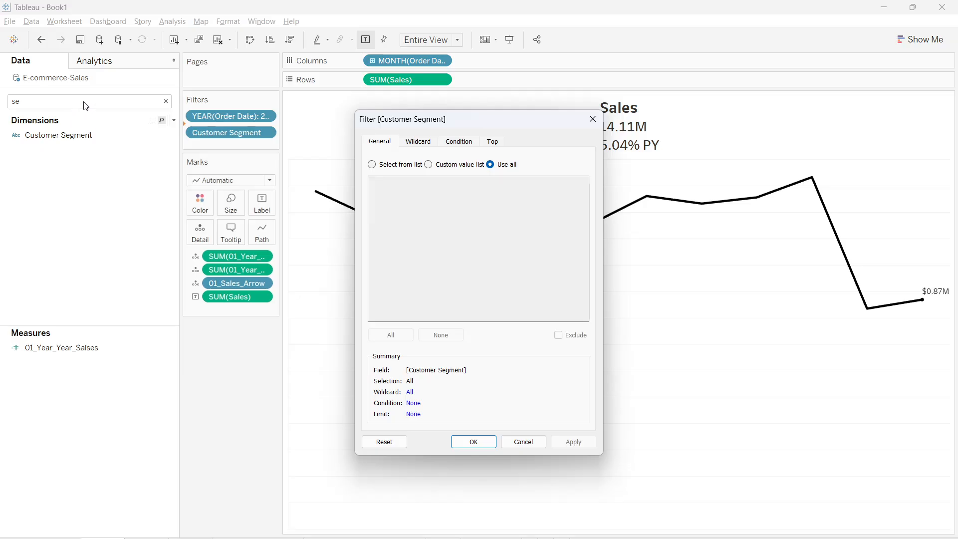
{"action": "left_click", "coordinate": [593, 119]}
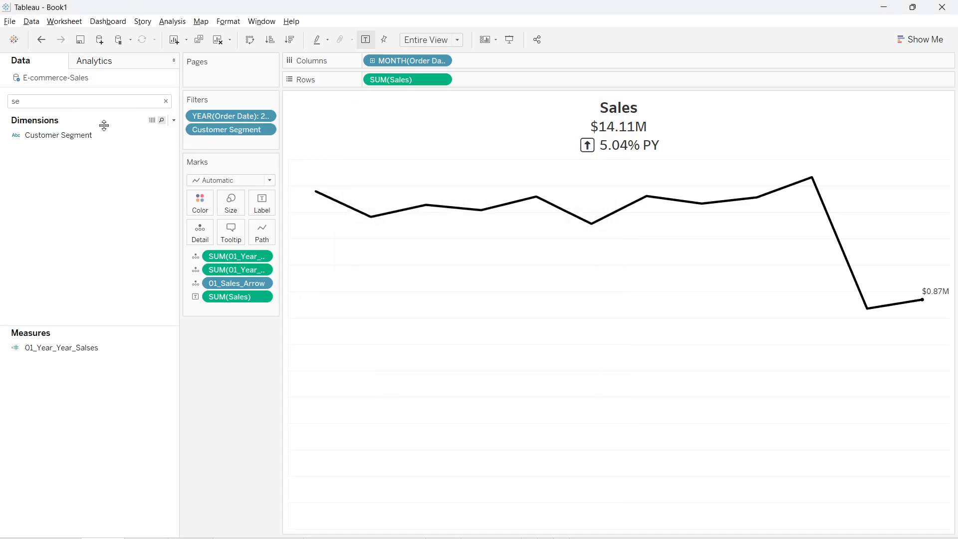
Find the Market dimension, add it as a filter using all values, and clear the field search
{"action": "double_click", "coordinate": [88, 101]}
{"action": "key", "text": "BackSpace"}
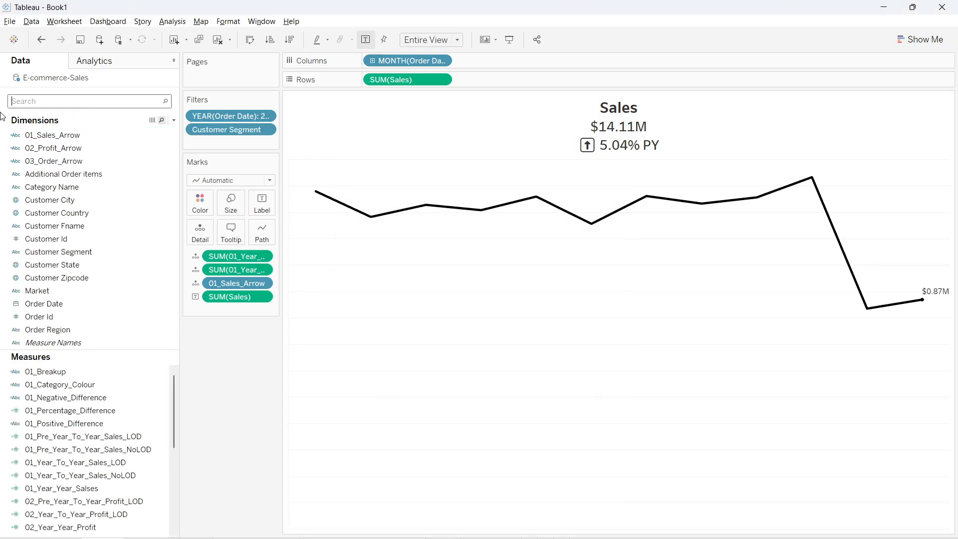
{"action": "type", "text": "re"}
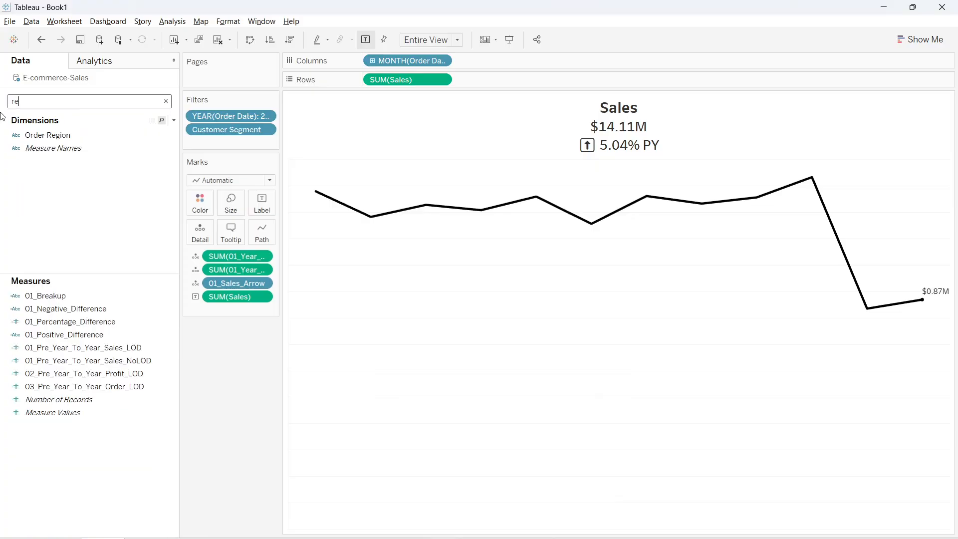
{"action": "key", "text": "BackSpace"}
{"action": "key", "text": "BackSpace"}
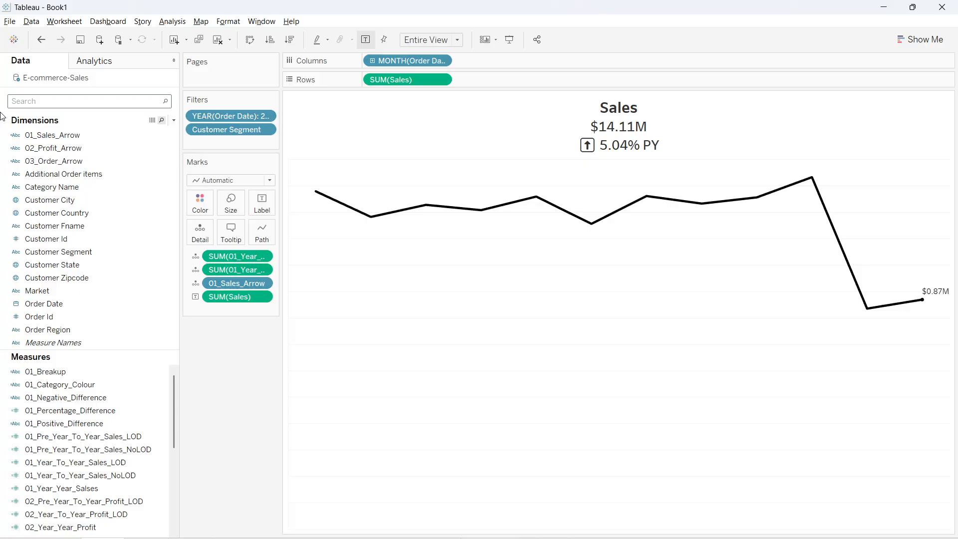
{"action": "type", "text": "ma"}
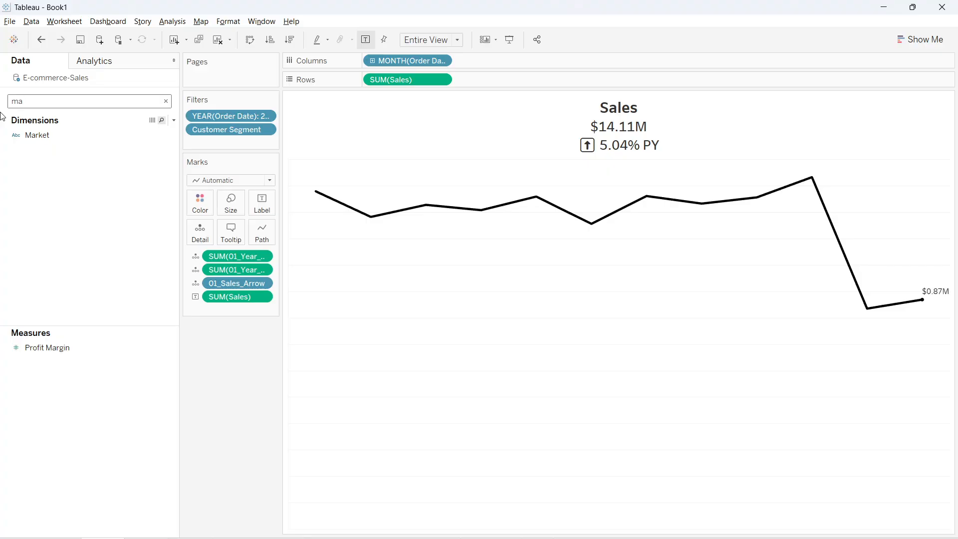
{"action": "left_click_drag", "start_coordinate": [36, 134], "coordinate": [196, 142]}
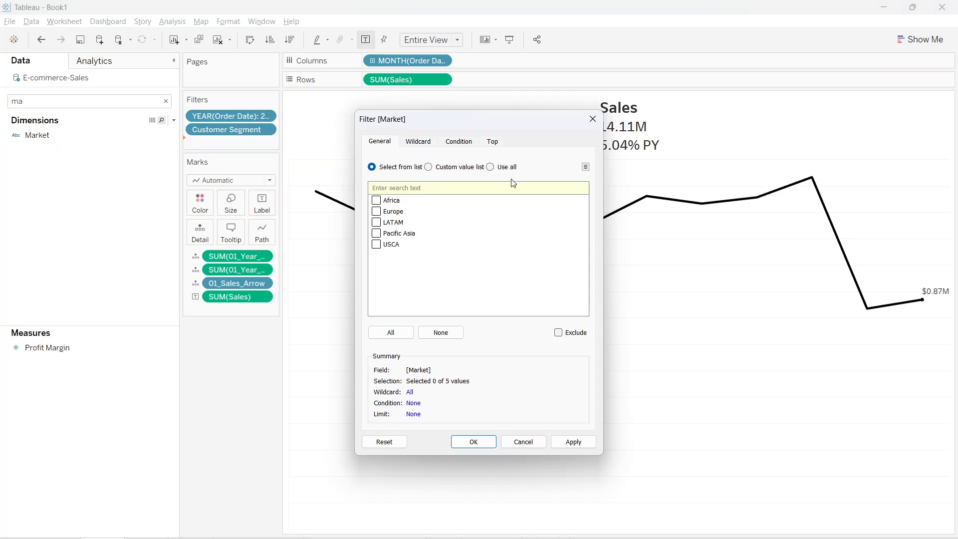
{"action": "left_click", "coordinate": [491, 167]}
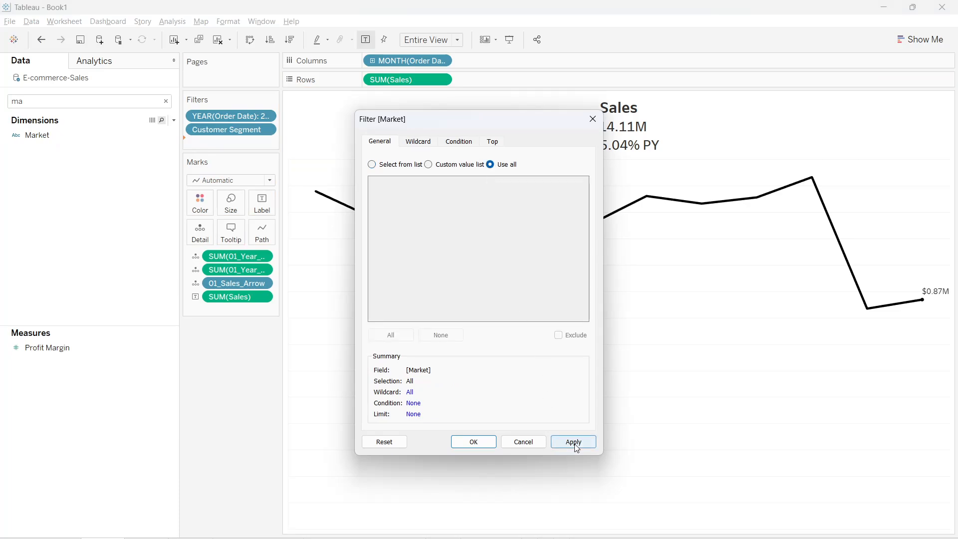
{"action": "left_click", "coordinate": [471, 442]}
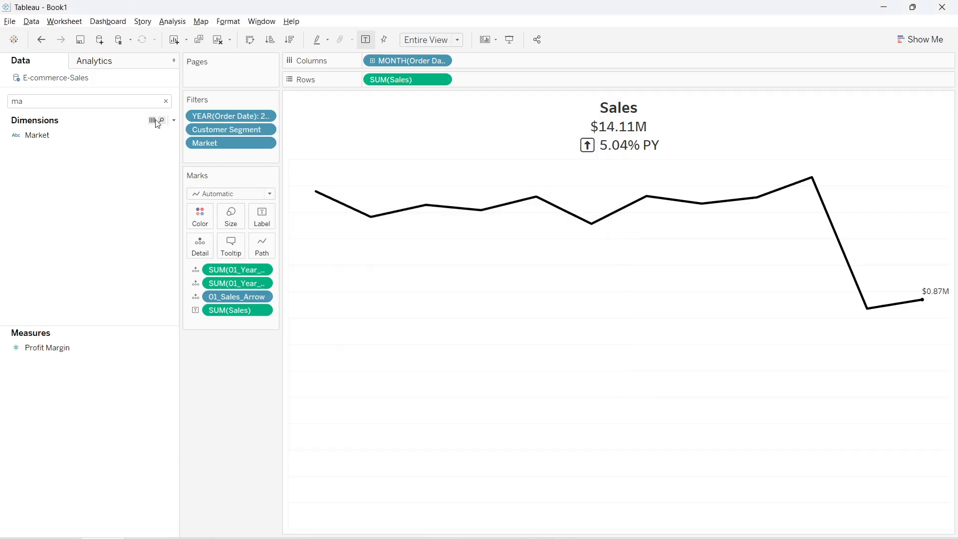
{"action": "left_click", "coordinate": [166, 101]}
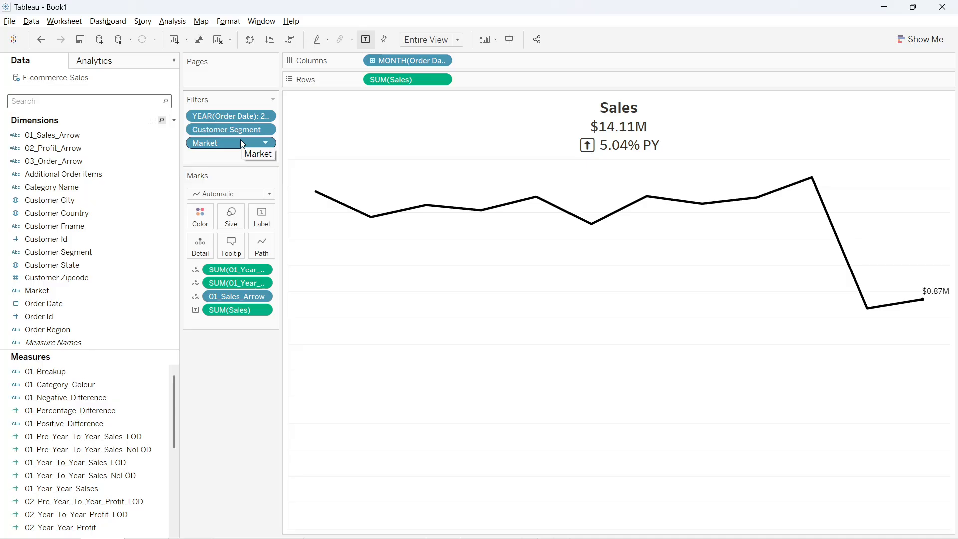
Add the Customer Segment and Market filters to context on the Sales worksheet
{"action": "left_click", "coordinate": [267, 130]}
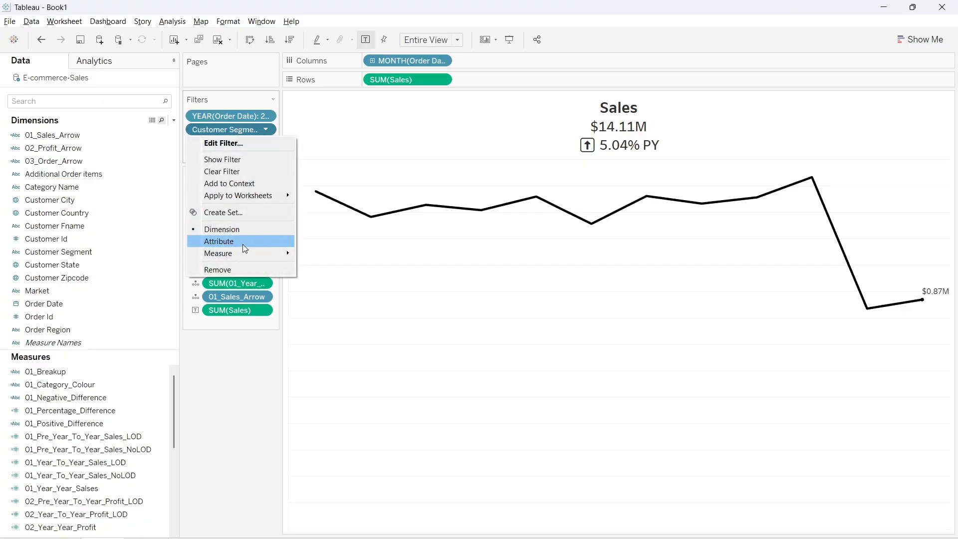
{"action": "left_click", "coordinate": [235, 183]}
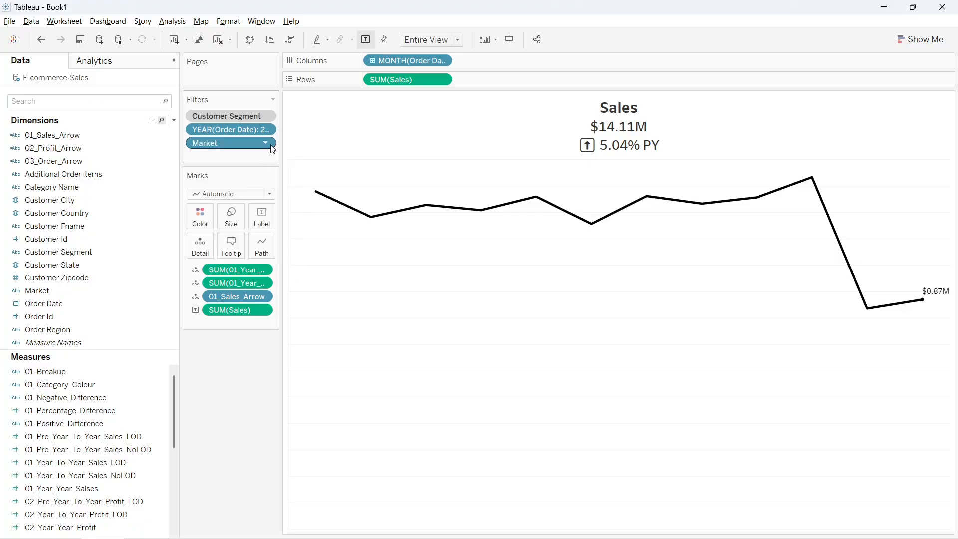
{"action": "left_click", "coordinate": [267, 143]}
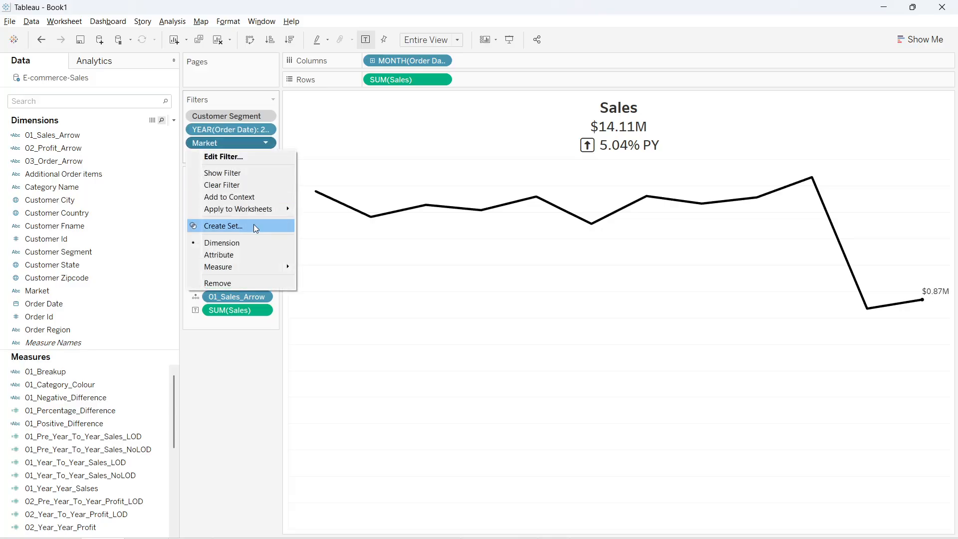
{"action": "left_click", "coordinate": [255, 196]}
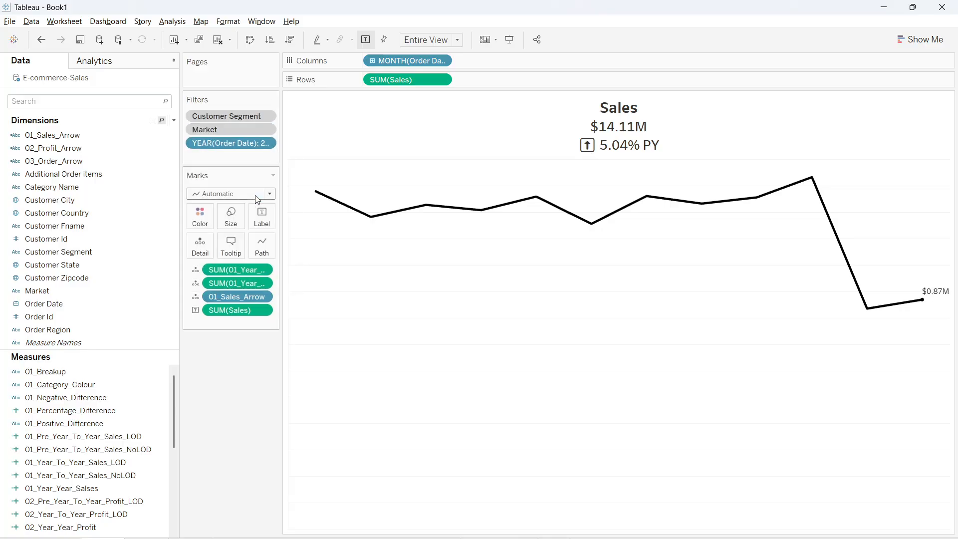
Apply the Customer Segment and Market filters to all worksheets using this data source
{"action": "left_click", "coordinate": [265, 117]}
{"action": "mouse_move", "coordinate": [261, 186]}
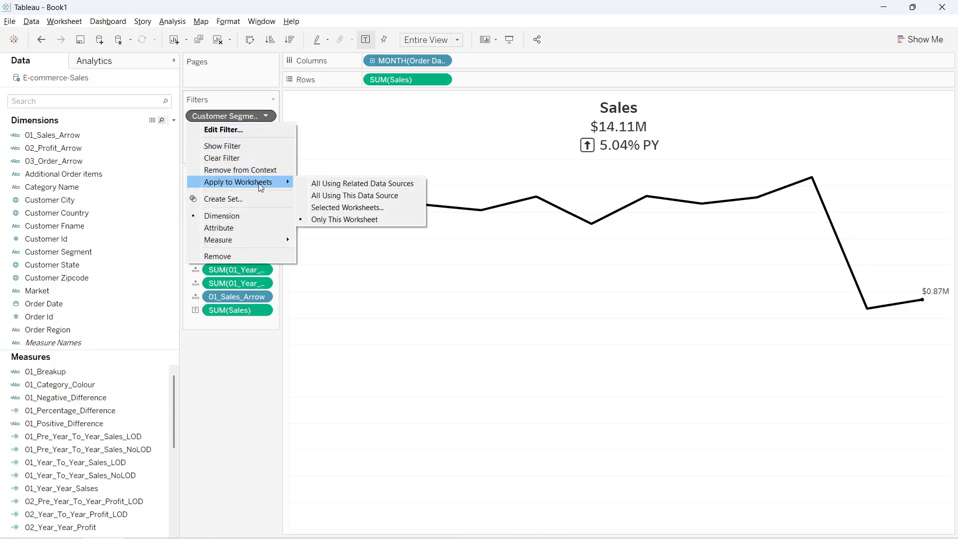
{"action": "left_click", "coordinate": [363, 196]}
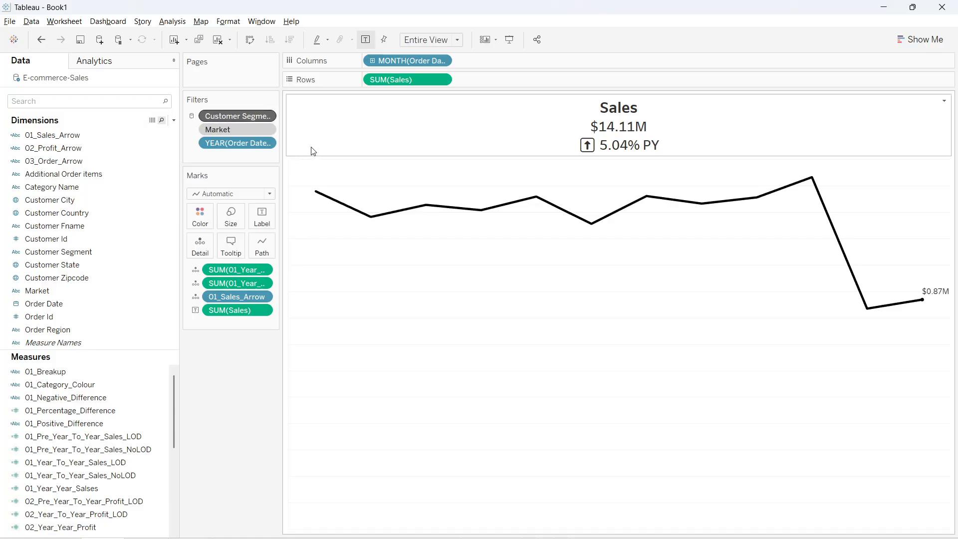
{"action": "left_click", "coordinate": [270, 128]}
{"action": "mouse_move", "coordinate": [273, 194]}
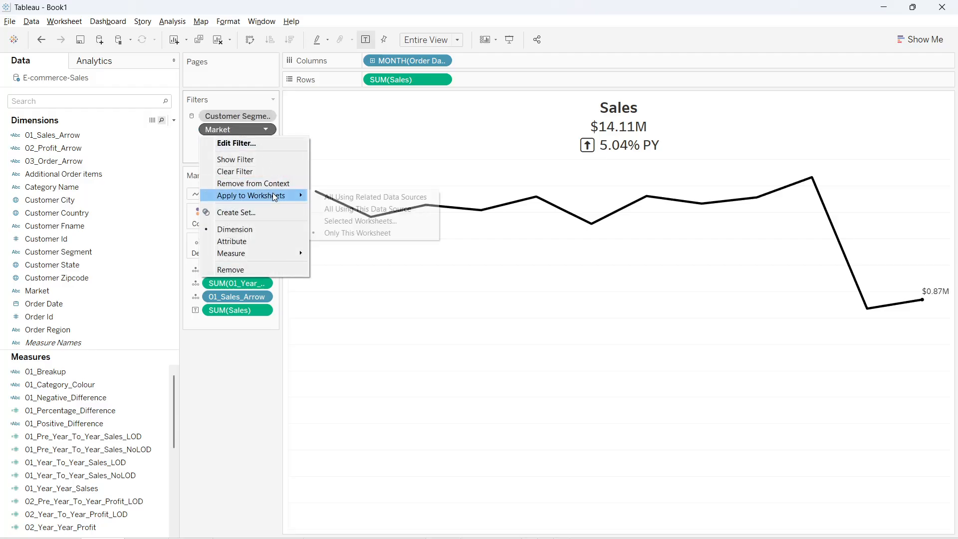
{"action": "left_click", "coordinate": [349, 208]}
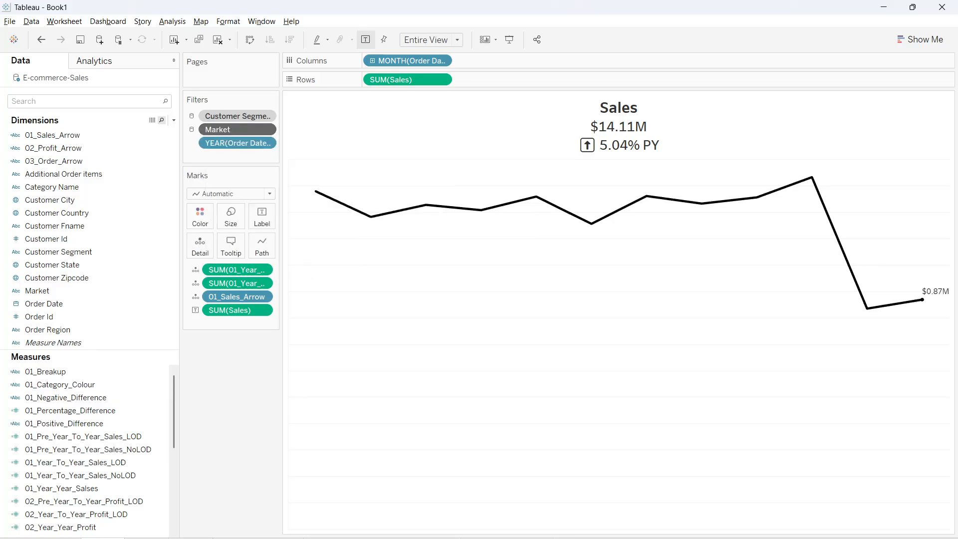
Return to the dashboard and show the Market filter from the Category_wise_sale_profit_ratio sheet
{"action": "left_click", "coordinate": [491, 538]}
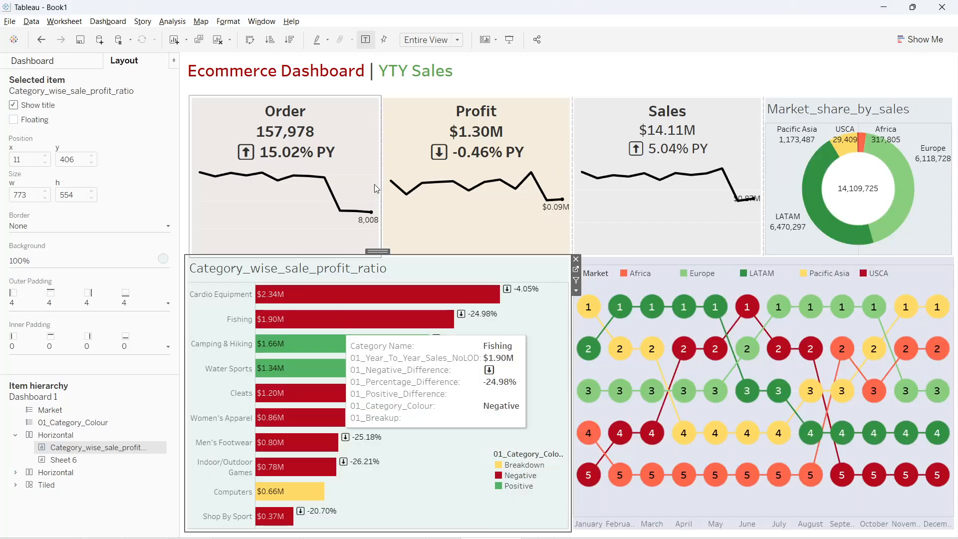
{"action": "left_click", "coordinate": [165, 24]}
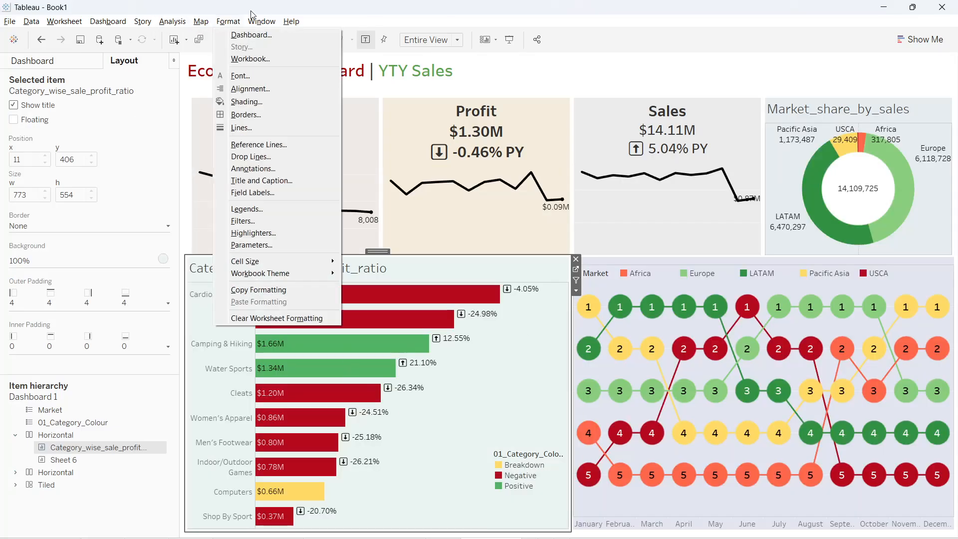
{"action": "left_click", "coordinate": [191, 49]}
{"action": "left_click", "coordinate": [165, 24]}
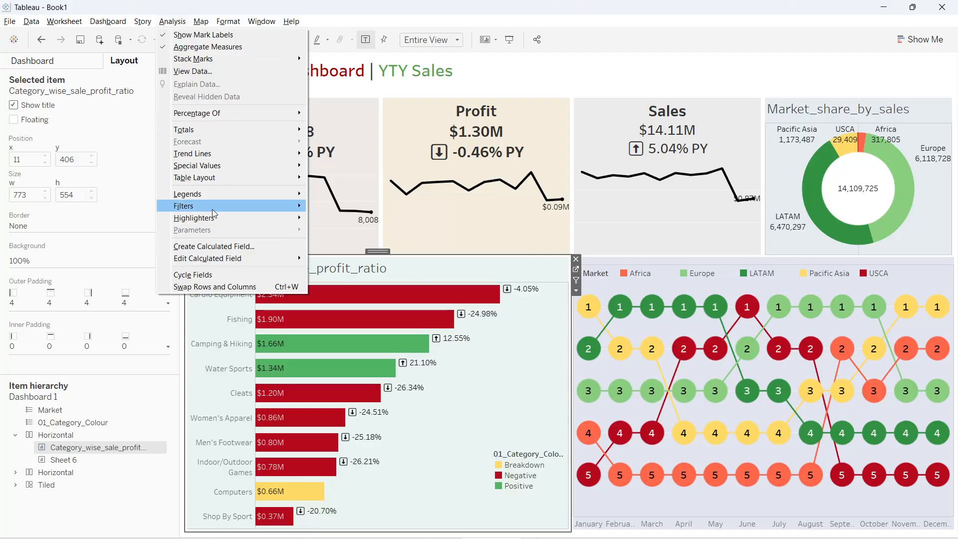
{"action": "mouse_move", "coordinate": [215, 208]}
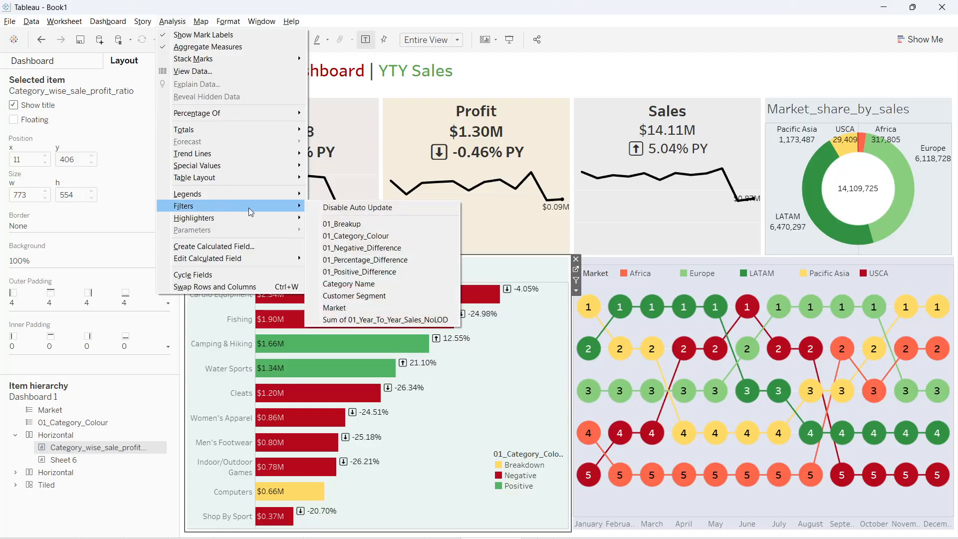
{"action": "left_click", "coordinate": [351, 309]}
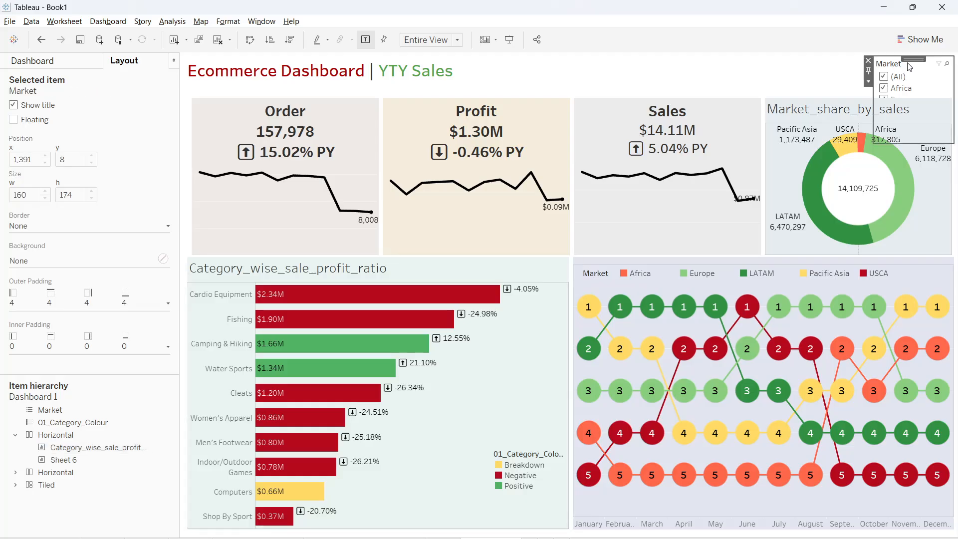
Make the Market filter floating and move it beside the dashboard title, to about x 741, y 22
{"action": "left_click", "coordinate": [869, 82]}
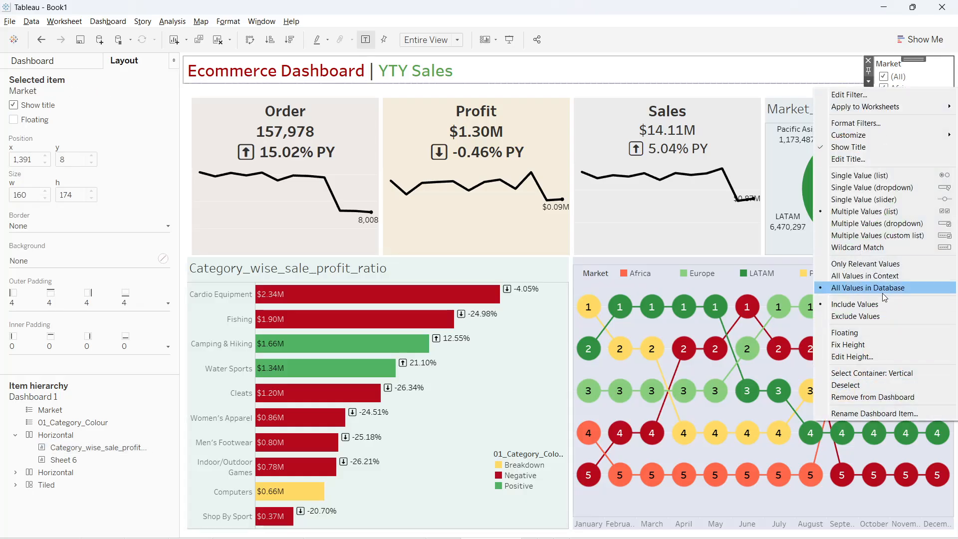
{"action": "left_click", "coordinate": [877, 332]}
{"action": "left_click_drag", "start_coordinate": [899, 69], "coordinate": [592, 58]}
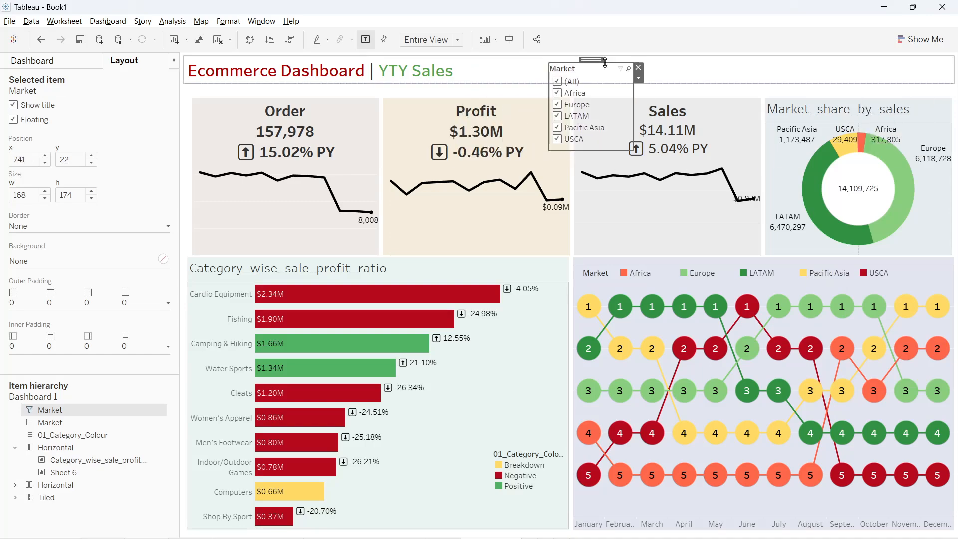
Change the Market filter to a single-value dropdown, resize it to about 241 × 55, and move it to about x 708, y 8
{"action": "left_click", "coordinate": [639, 79]}
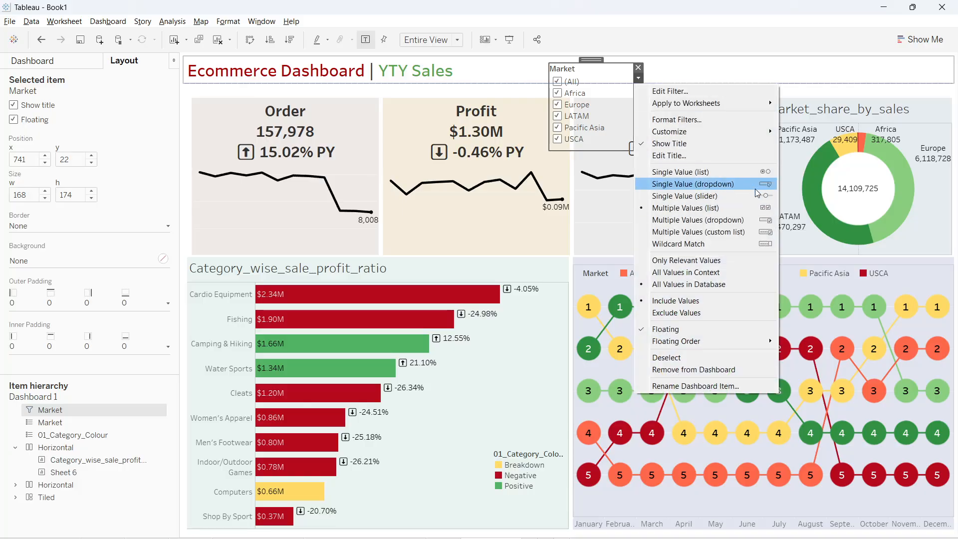
{"action": "left_click", "coordinate": [715, 184]}
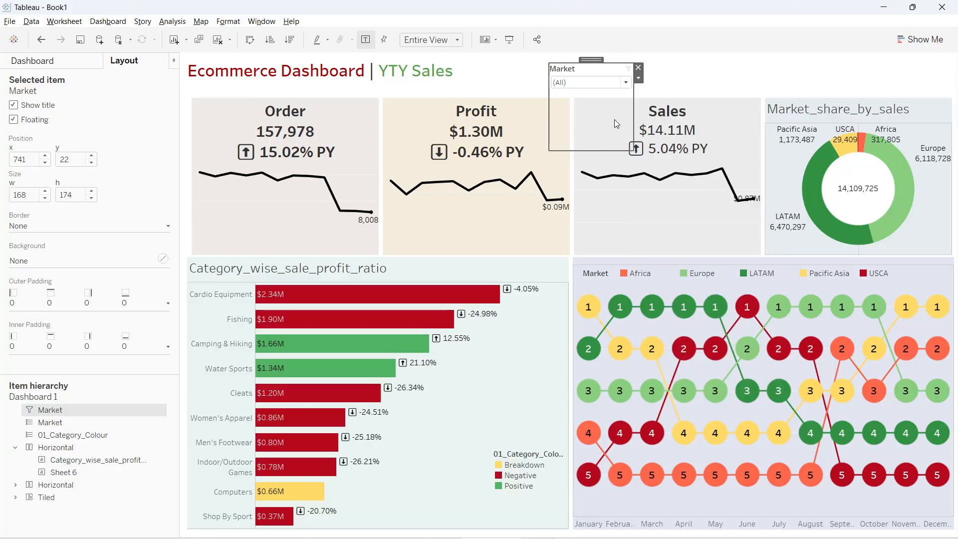
{"action": "left_click_drag", "start_coordinate": [597, 150], "coordinate": [669, 90]}
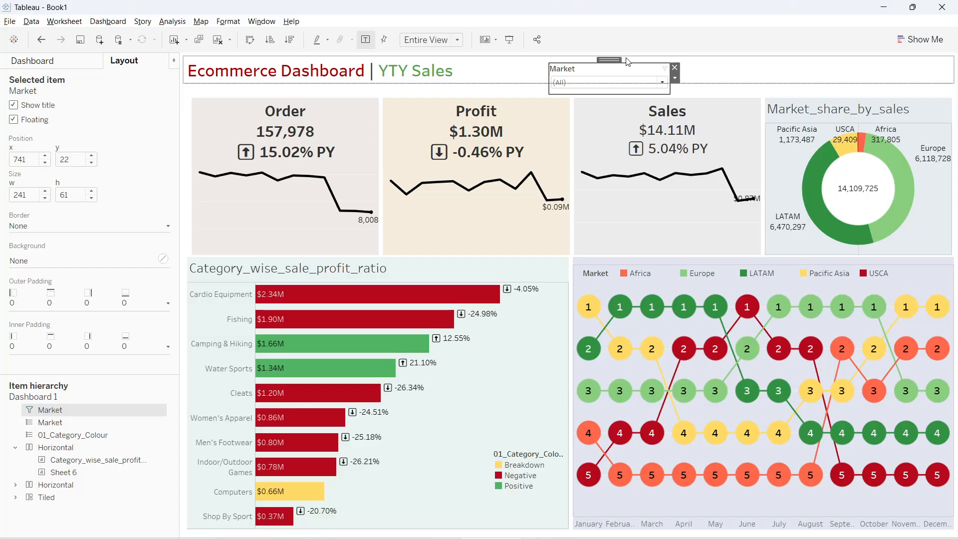
{"action": "left_click_drag", "start_coordinate": [604, 61], "coordinate": [587, 54]}
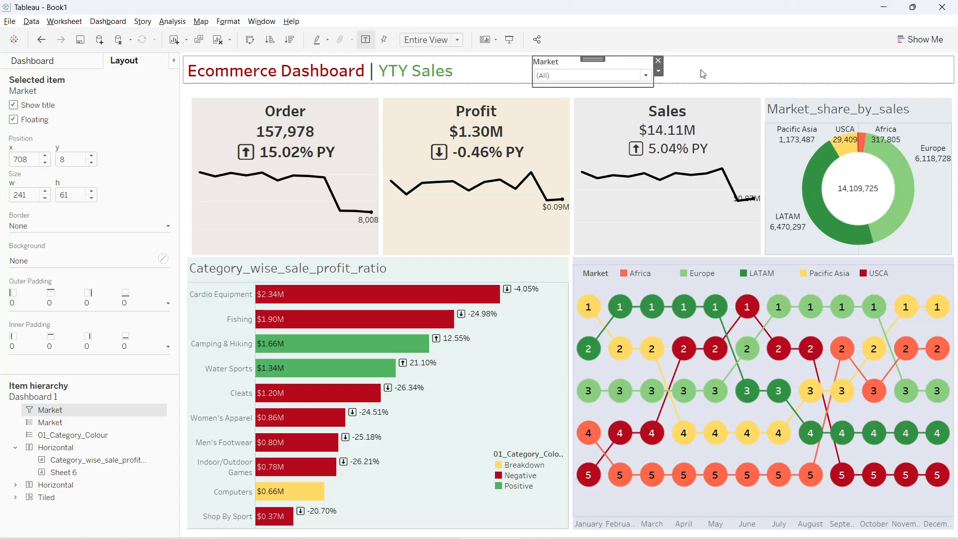
{"action": "left_click_drag", "start_coordinate": [630, 88], "coordinate": [630, 84]}
Show the Customer Segment filter, make it floating, and place it beside the Market filter at about x 979, y 11
{"action": "left_click", "coordinate": [169, 21]}
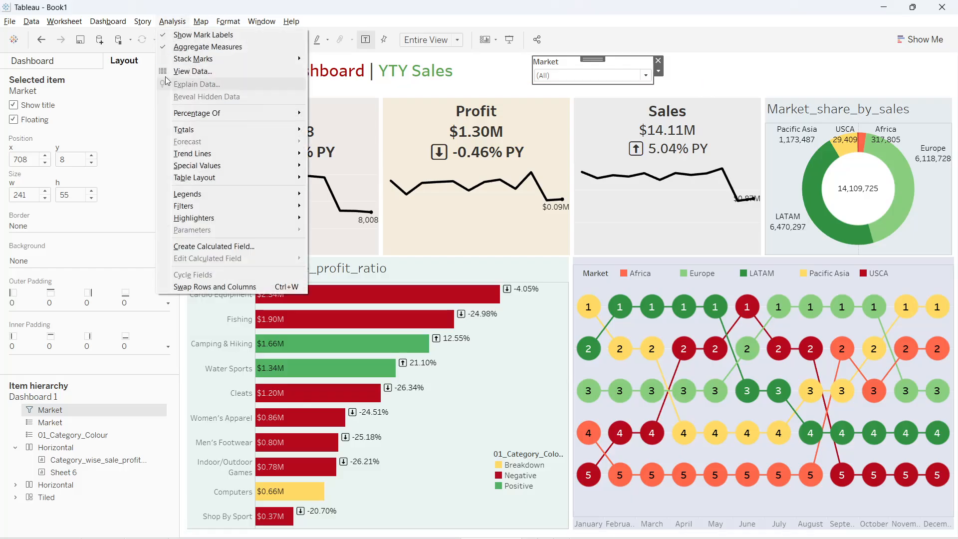
{"action": "mouse_move", "coordinate": [229, 205]}
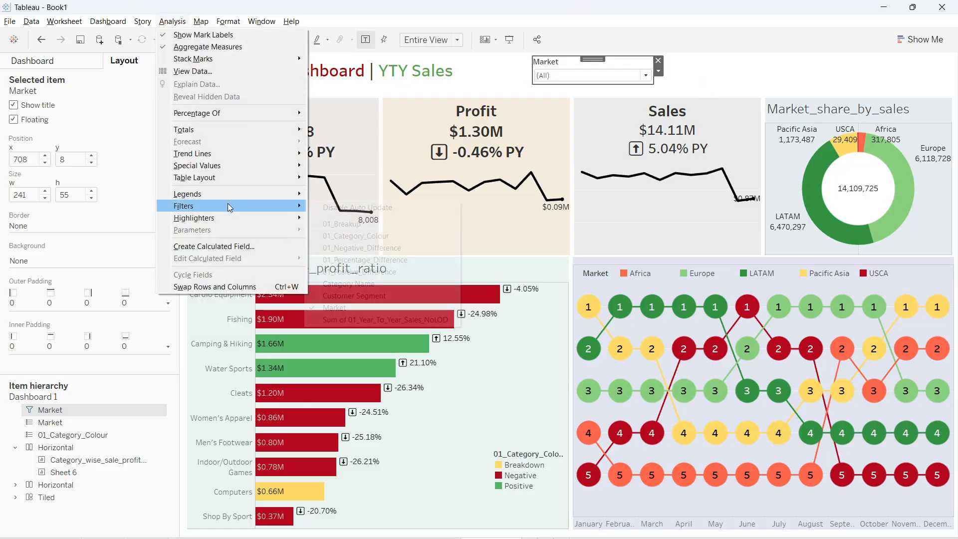
{"action": "left_click", "coordinate": [350, 296]}
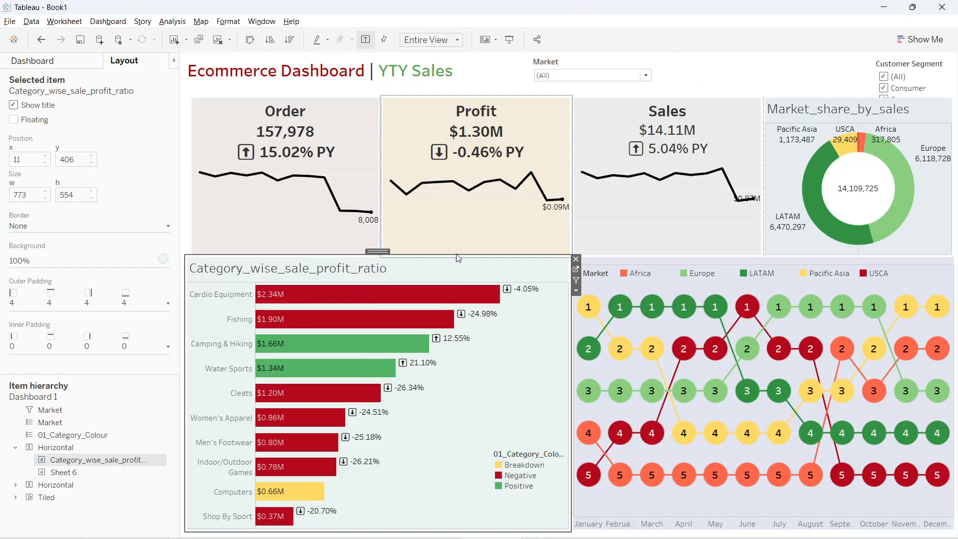
{"action": "left_click", "coordinate": [934, 73]}
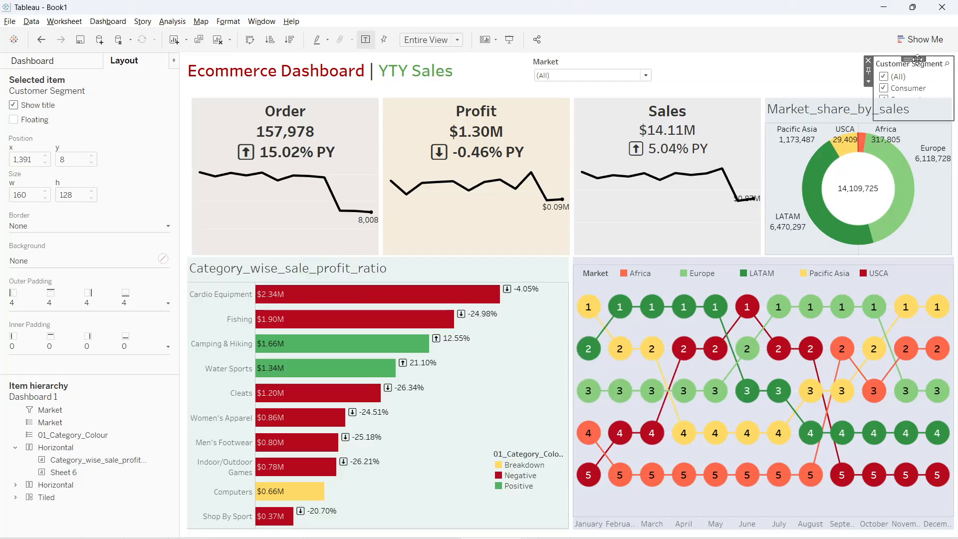
{"action": "mouse_move", "coordinate": [917, 57]}
{"action": "left_mouse_down"}
{"action": "mouse_move", "coordinate": [811, 75]}
{"action": "mouse_move", "coordinate": [900, 66]}
{"action": "left_mouse_up"}
{"action": "left_click", "coordinate": [868, 83]}
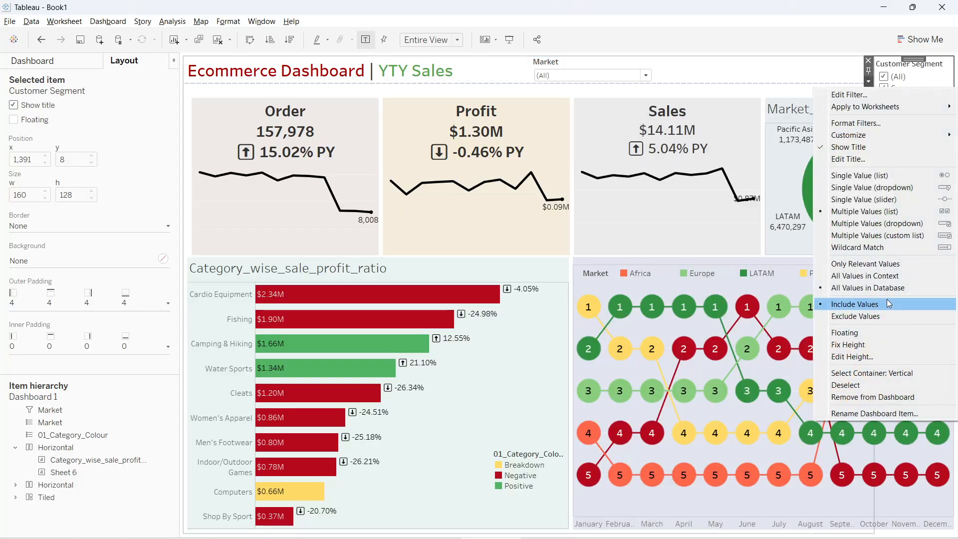
{"action": "left_click", "coordinate": [866, 333]}
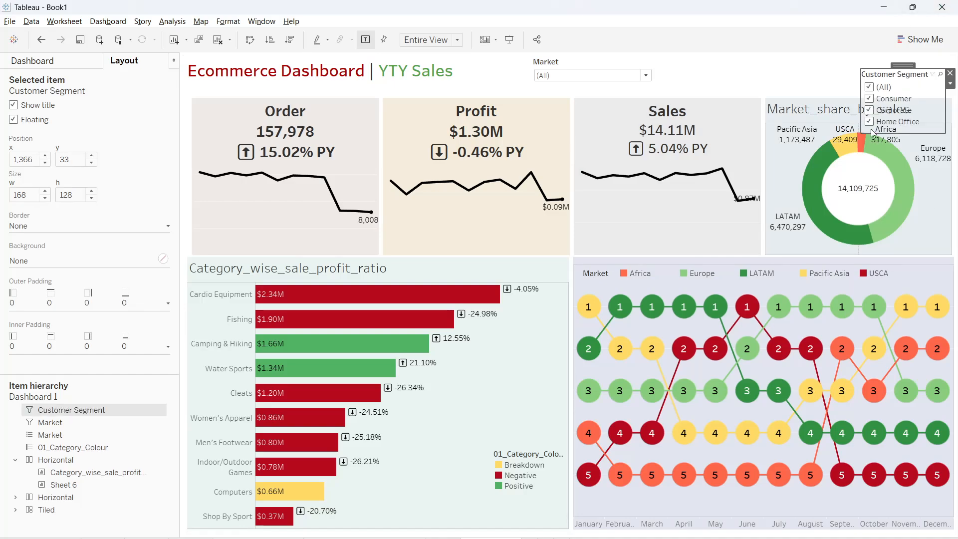
{"action": "left_click_drag", "start_coordinate": [899, 56], "coordinate": [708, 55]}
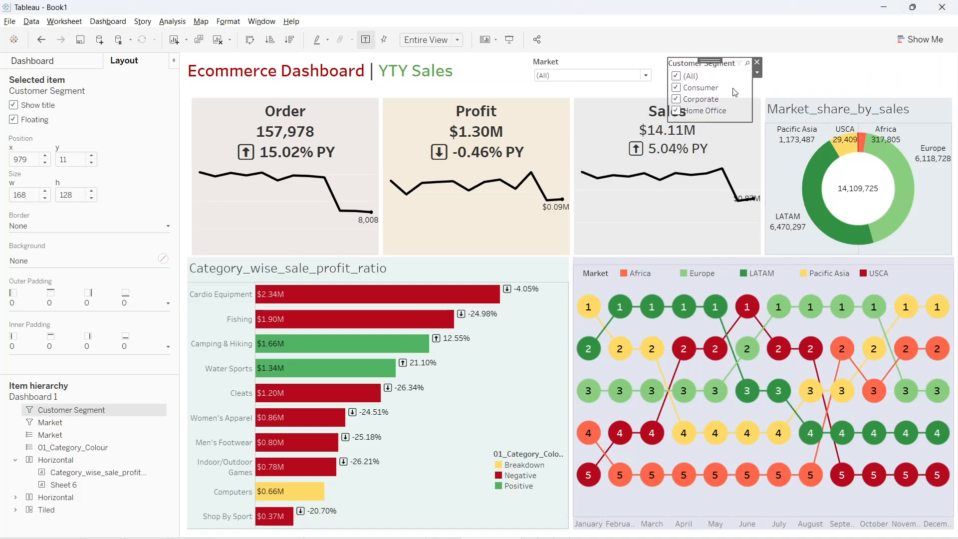
Change the Customer Segment filter to a single-value dropdown and shrink its height to about 48
{"action": "left_click", "coordinate": [757, 74]}
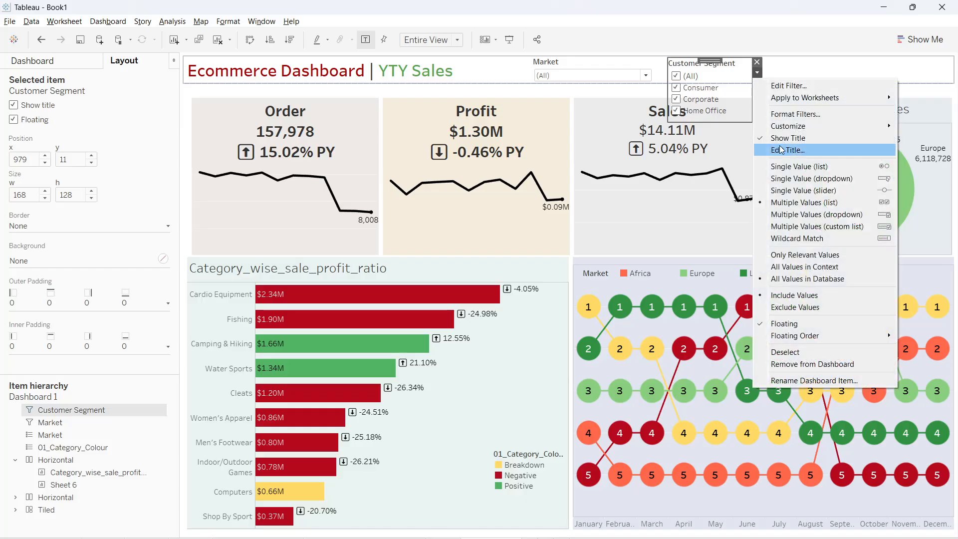
{"action": "left_click", "coordinate": [788, 179]}
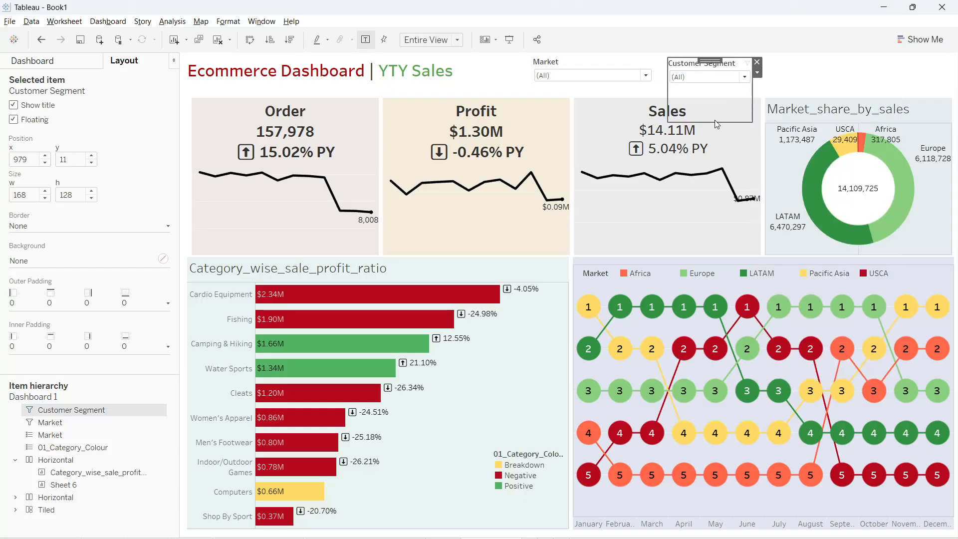
{"action": "left_click_drag", "start_coordinate": [714, 120], "coordinate": [716, 88]}
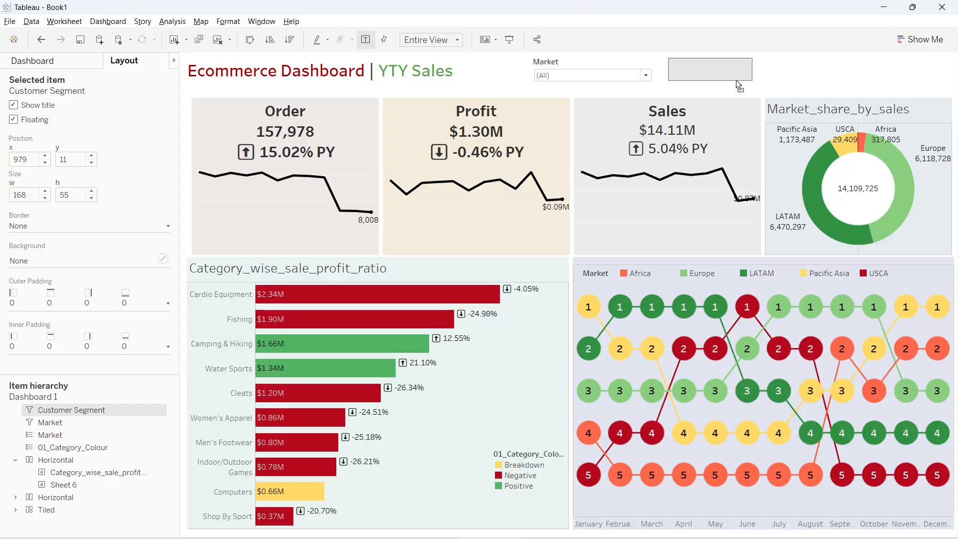
{"action": "left_click", "coordinate": [735, 81]}
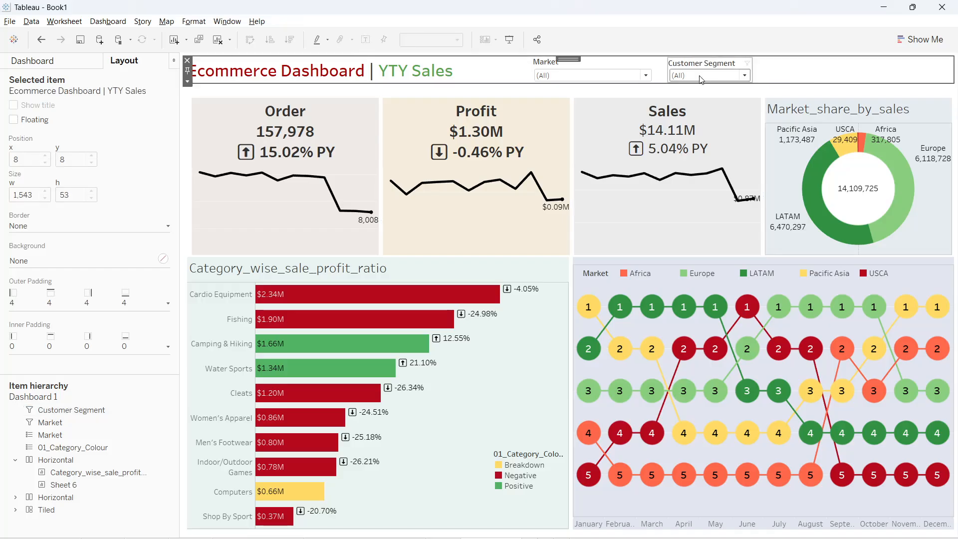
{"action": "left_click", "coordinate": [702, 80]}
{"action": "left_click", "coordinate": [66, 157]}
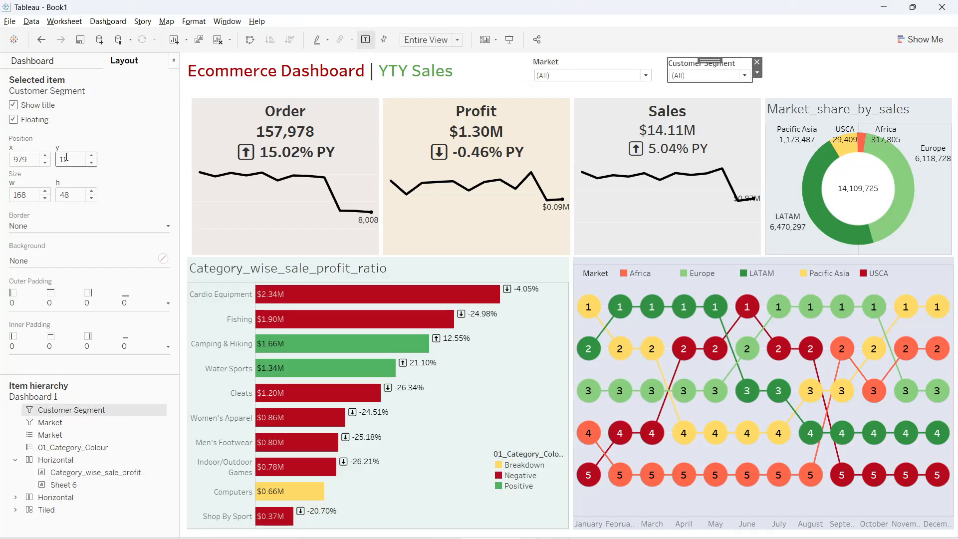
{"action": "right_click", "coordinate": [679, 66]}
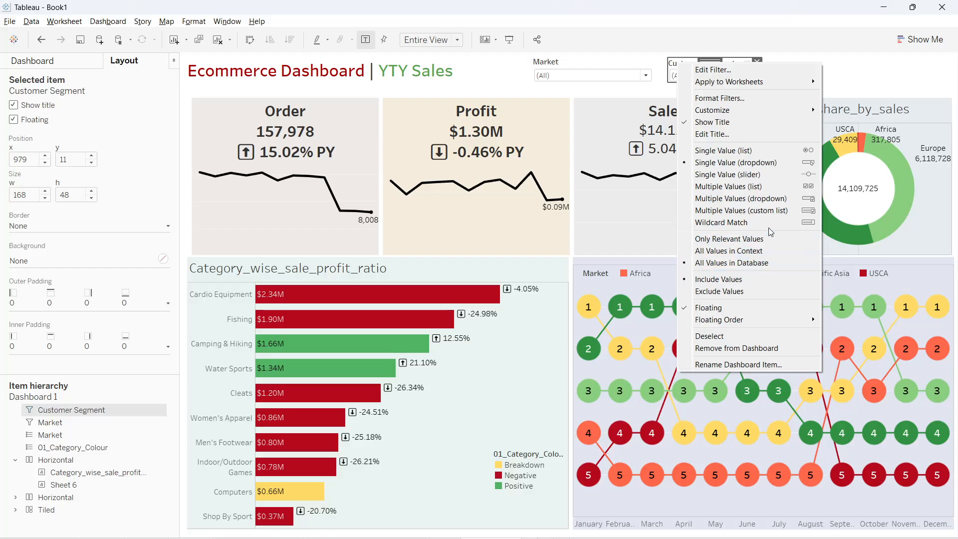
{"action": "left_click", "coordinate": [802, 202]}
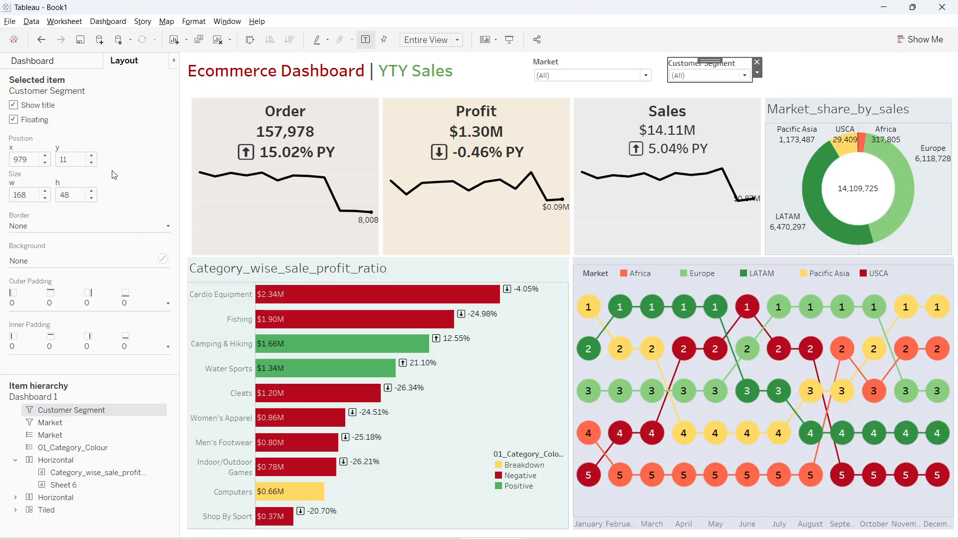
{"action": "left_click", "coordinate": [45, 63]}
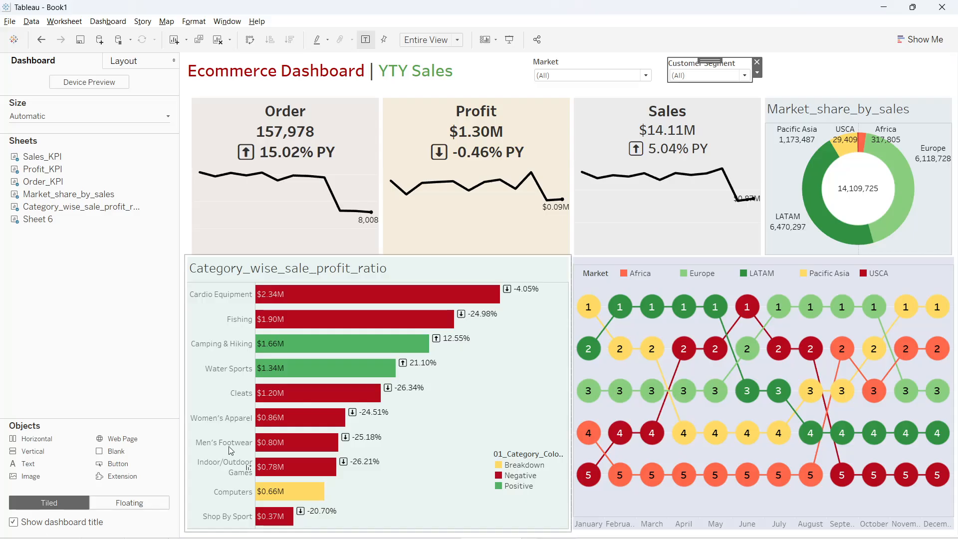
Format the Market filter's title in Tableau Medium at 10 pt
{"action": "left_click", "coordinate": [575, 71]}
{"action": "right_click", "coordinate": [571, 73]}
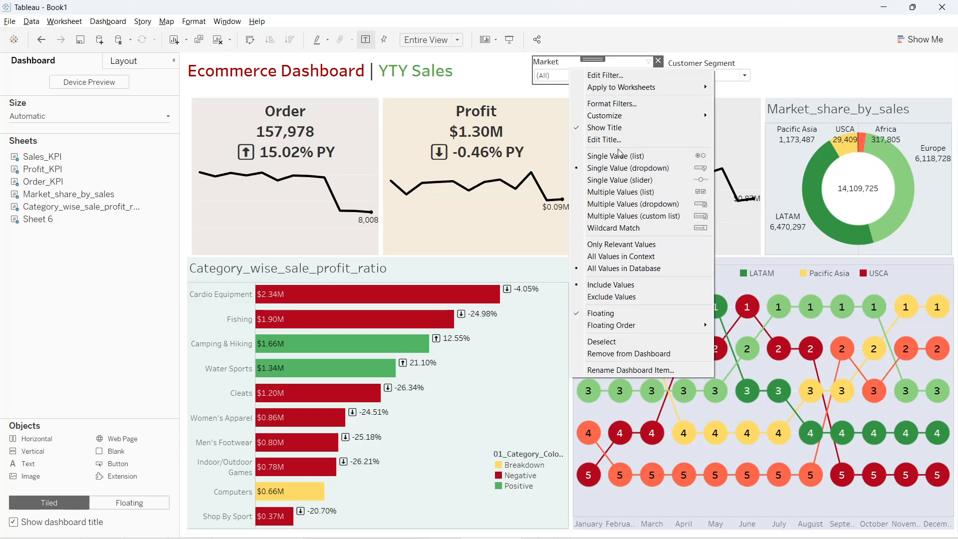
{"action": "mouse_move", "coordinate": [631, 117]}
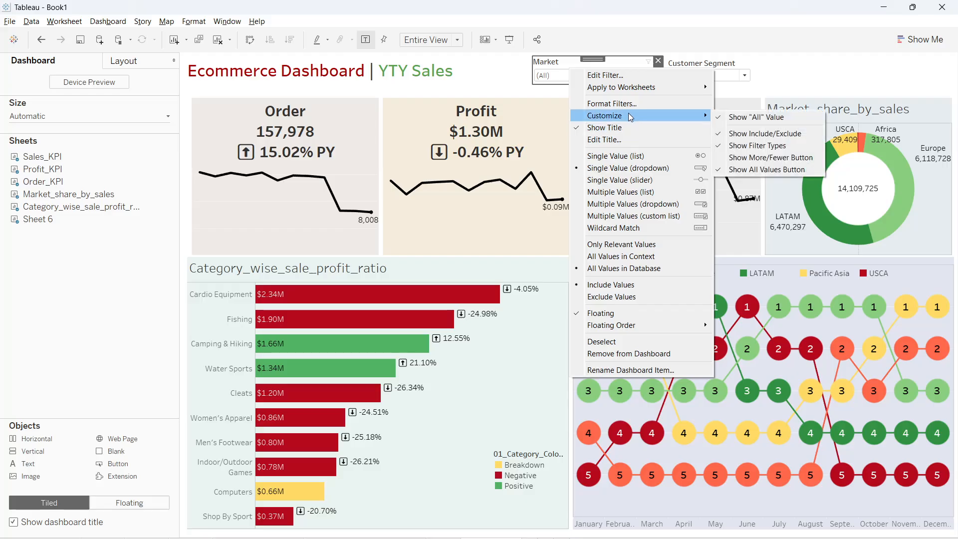
{"action": "left_click", "coordinate": [633, 105]}
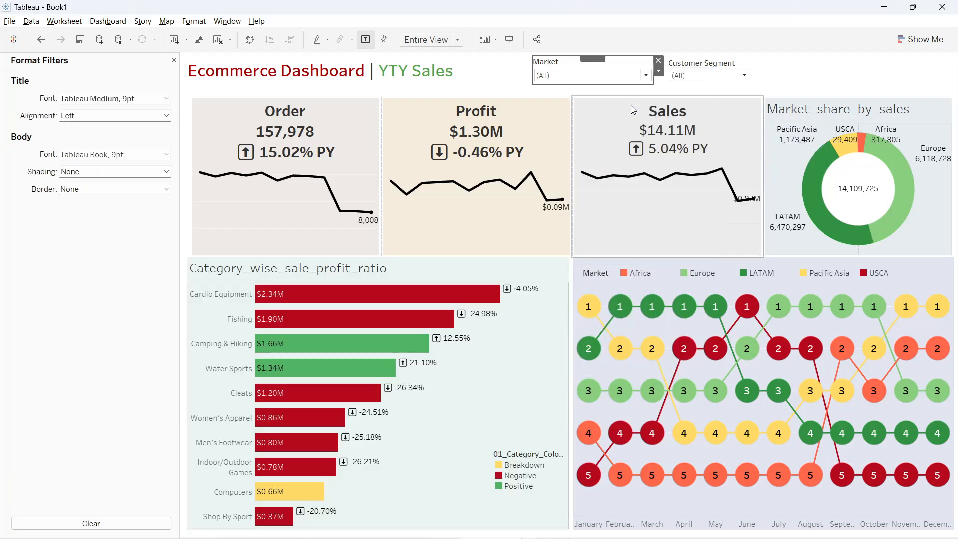
{"action": "left_click", "coordinate": [142, 100]}
{"action": "left_click", "coordinate": [108, 114]}
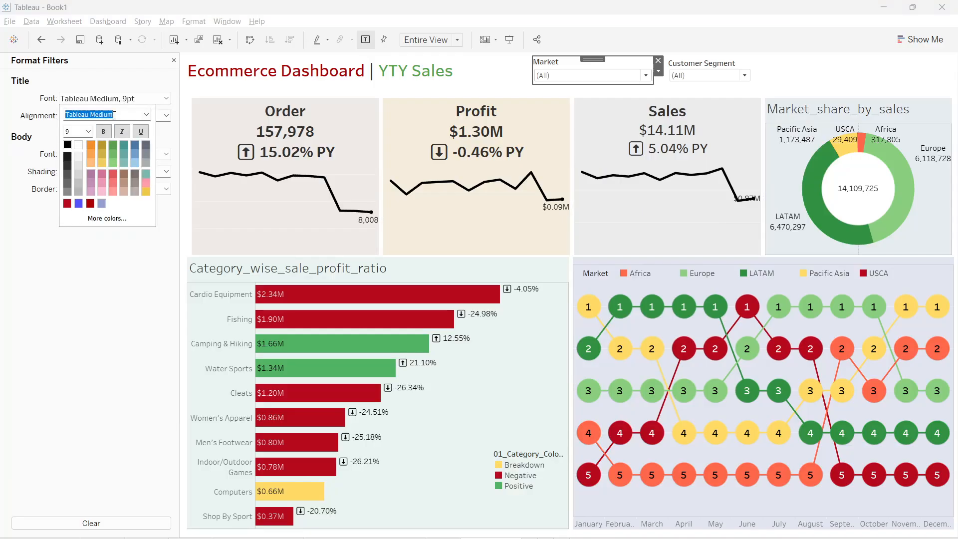
{"action": "left_click", "coordinate": [145, 118]}
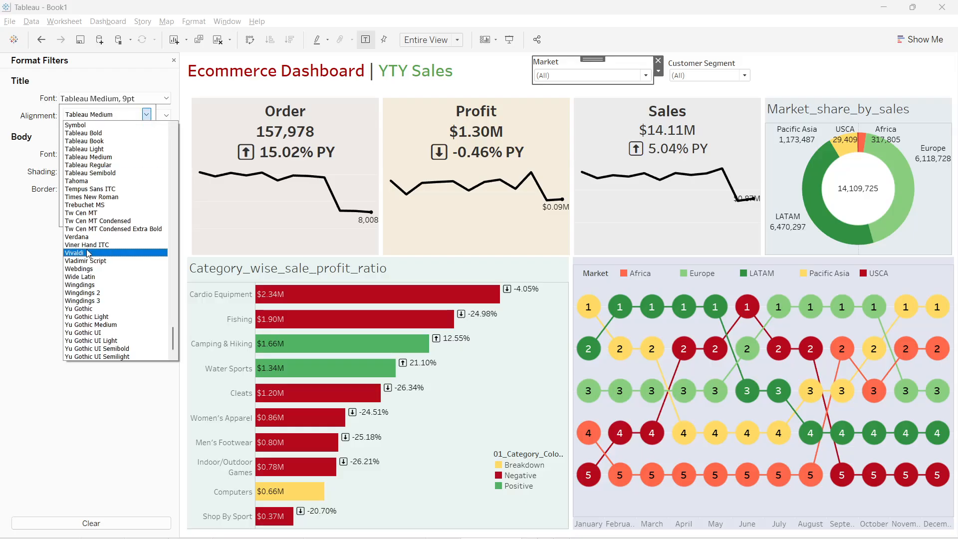
{"action": "left_click", "coordinate": [127, 157]}
{"action": "left_click", "coordinate": [83, 126]}
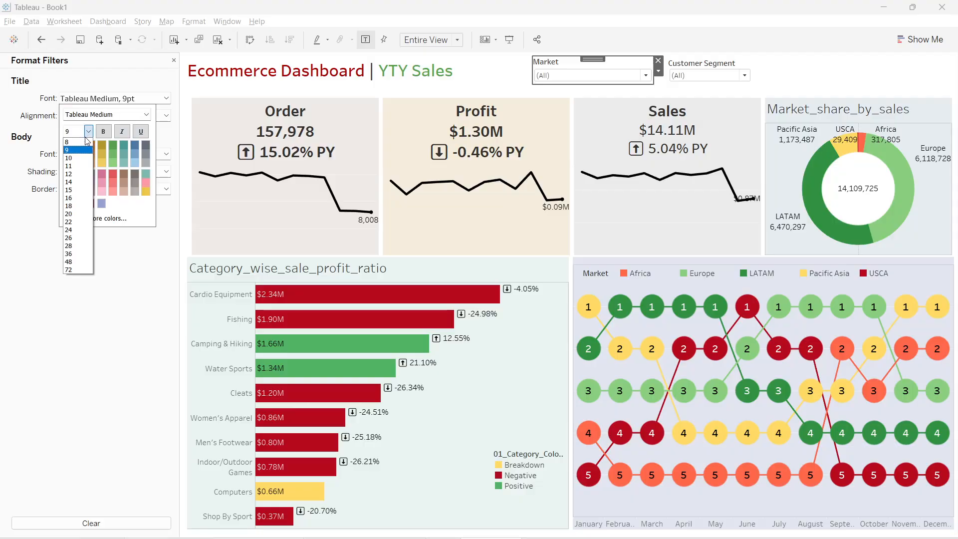
{"action": "left_click", "coordinate": [76, 187]}
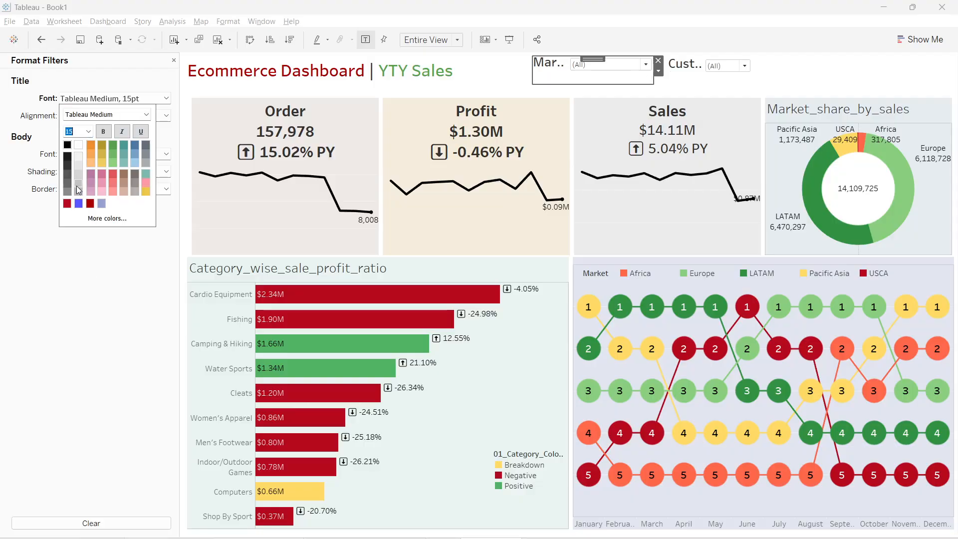
{"action": "left_click", "coordinate": [89, 131]}
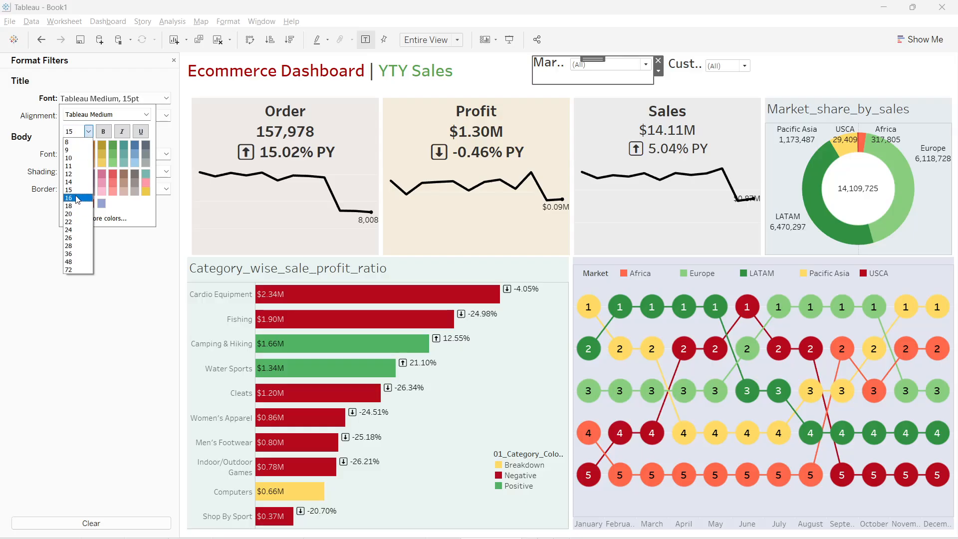
{"action": "left_click", "coordinate": [79, 158]}
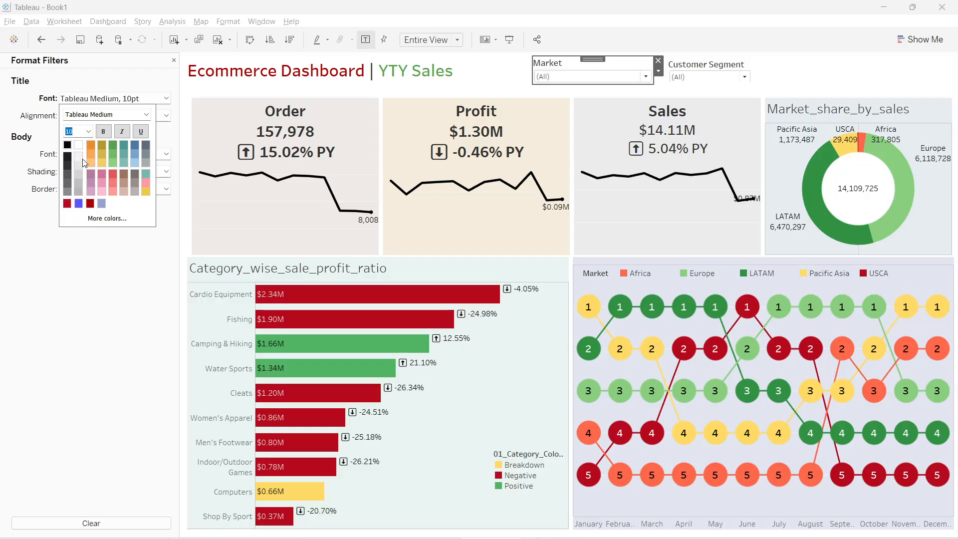
{"action": "left_click", "coordinate": [103, 306]}
Set the Market filter's title alignment to Automatic and close the filter formatting
{"action": "left_click", "coordinate": [111, 120]}
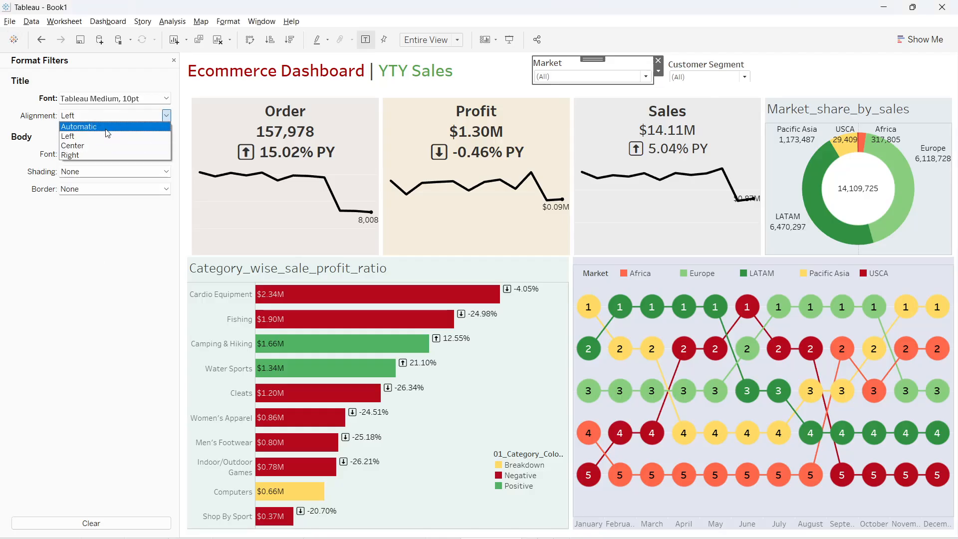
{"action": "left_click", "coordinate": [112, 124]}
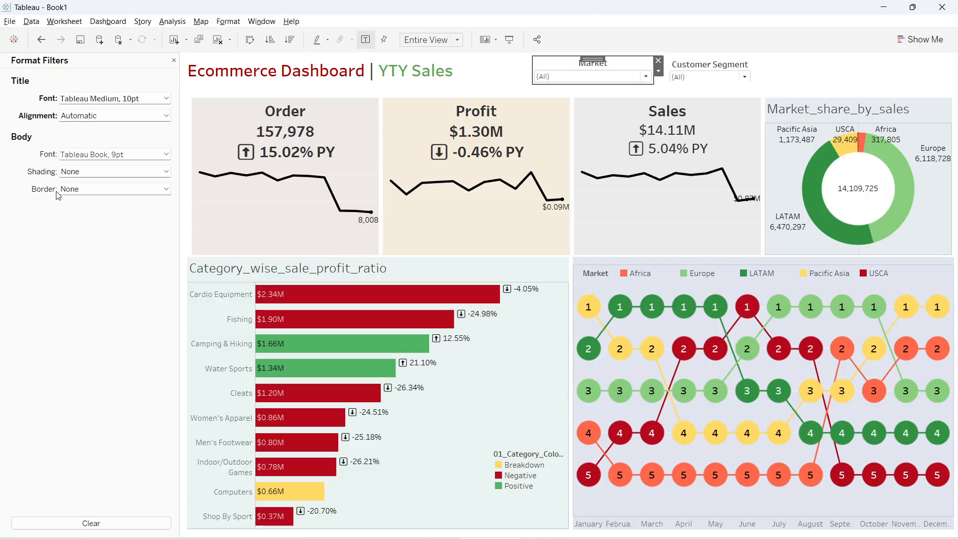
{"action": "left_click", "coordinate": [96, 173]}
{"action": "left_click", "coordinate": [93, 172]}
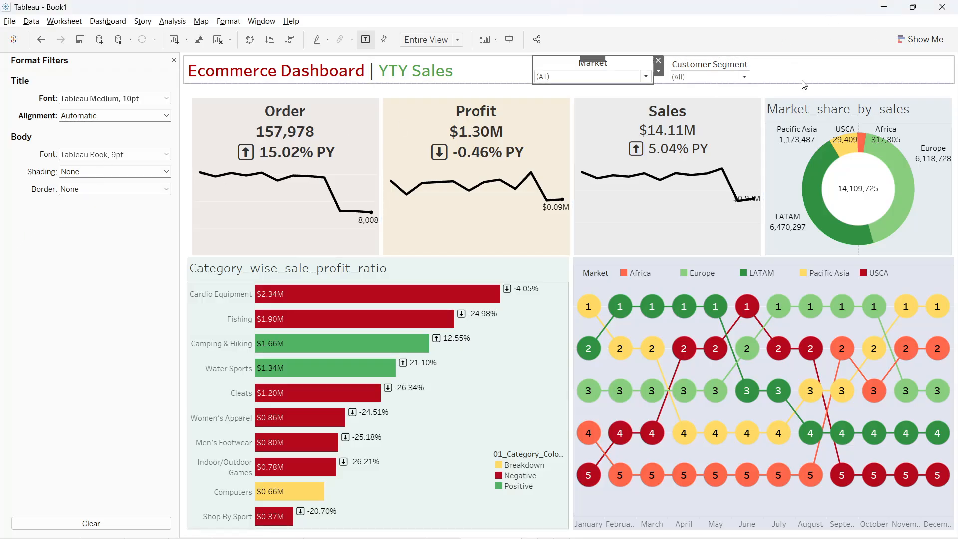
{"action": "left_click", "coordinate": [666, 56]}
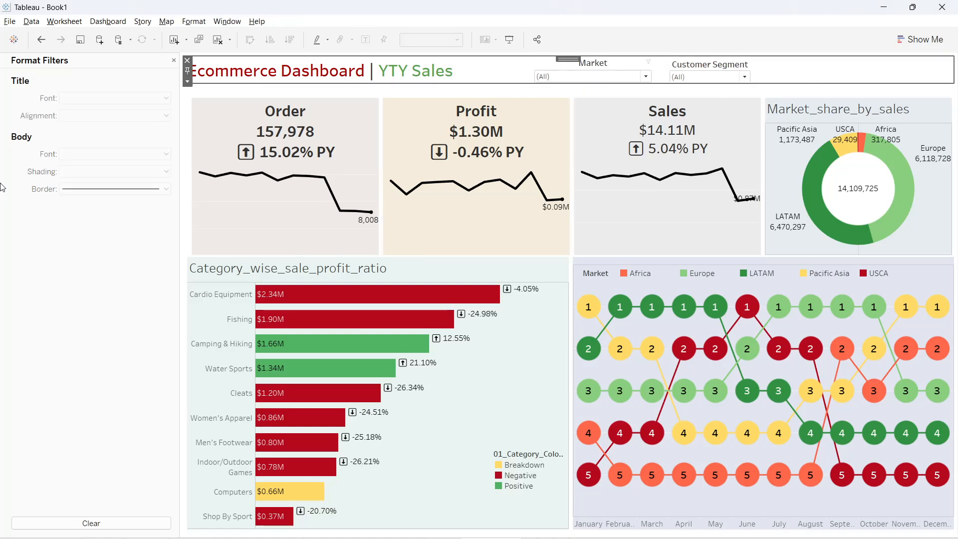
{"action": "left_click", "coordinate": [174, 60]}
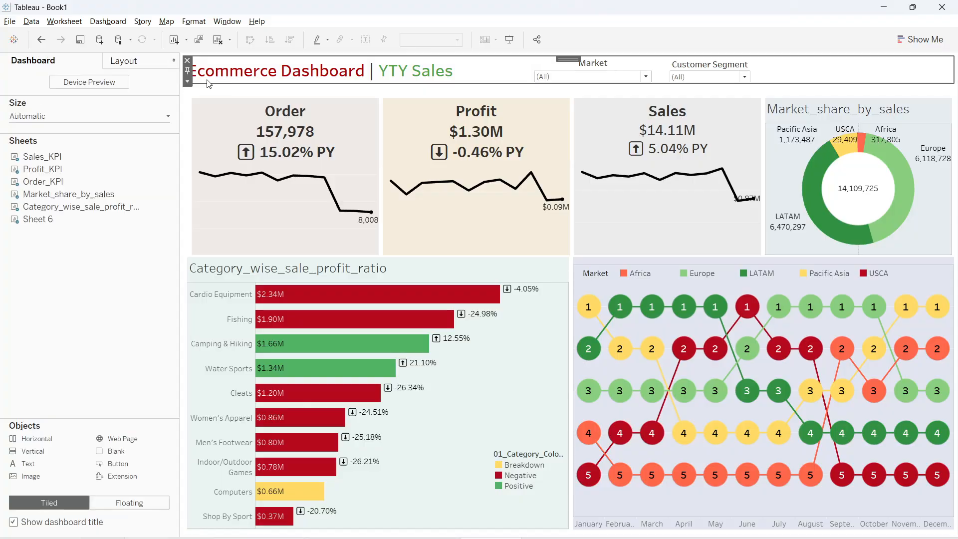
Filter the dashboard to the Africa market with the Market filter
{"action": "left_click", "coordinate": [481, 205]}
{"action": "left_click", "coordinate": [624, 75]}
{"action": "left_click", "coordinate": [624, 75]}
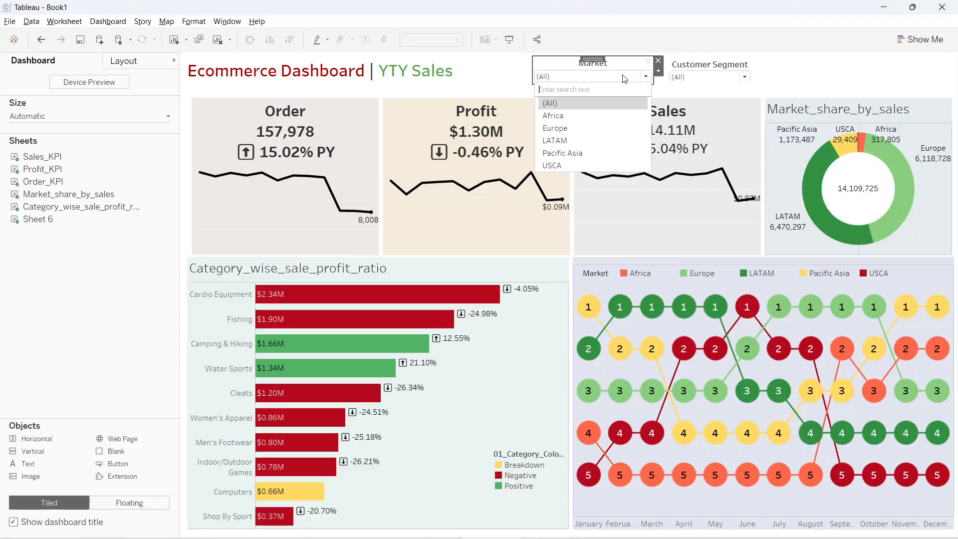
{"action": "left_click", "coordinate": [574, 118]}
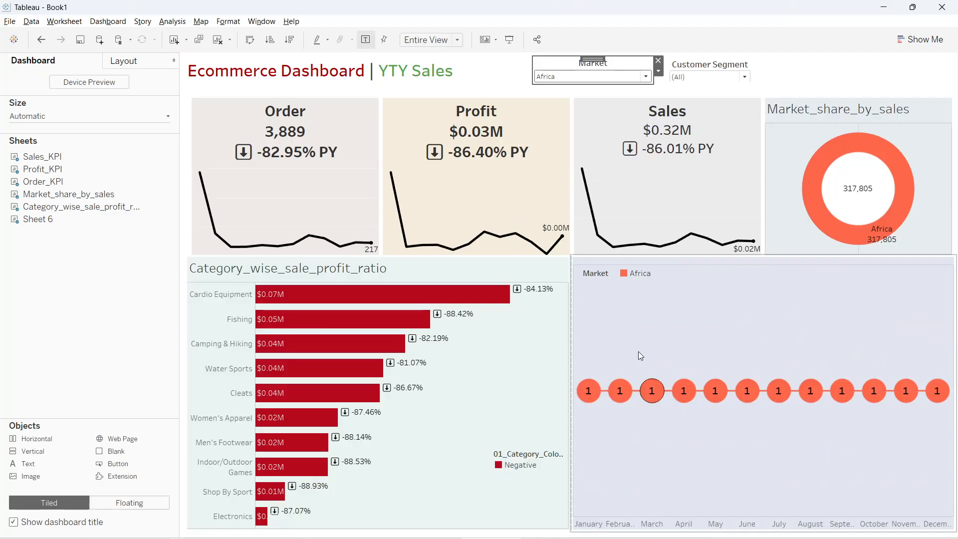
Test the Market filter with Europe and LATAM, and reset it to (All)
{"action": "left_click", "coordinate": [629, 76]}
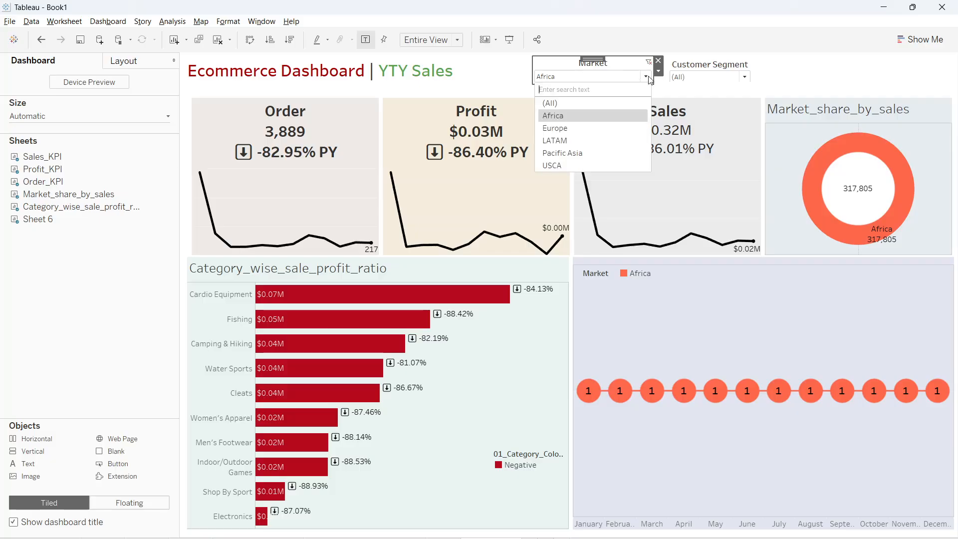
{"action": "left_click", "coordinate": [599, 133]}
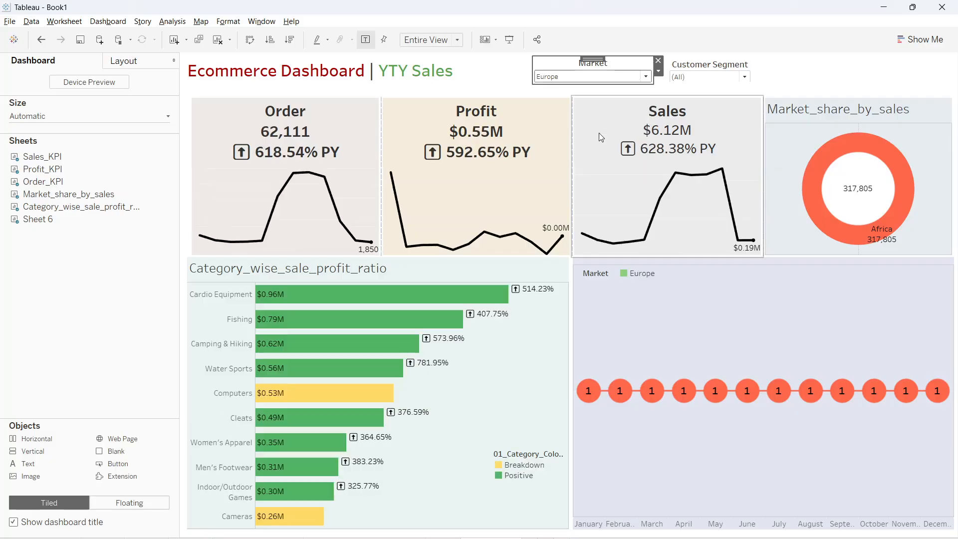
{"action": "left_click", "coordinate": [574, 78]}
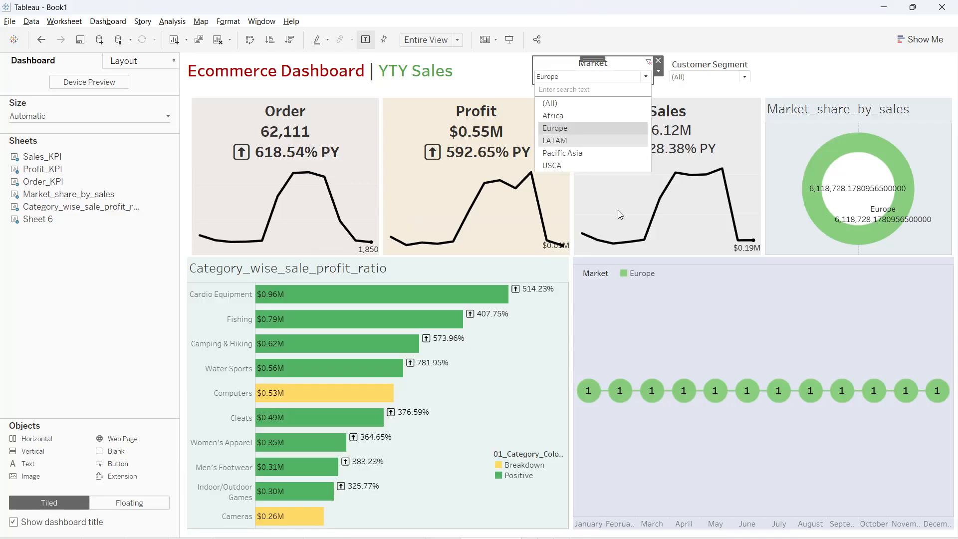
{"action": "key", "text": "Return"}
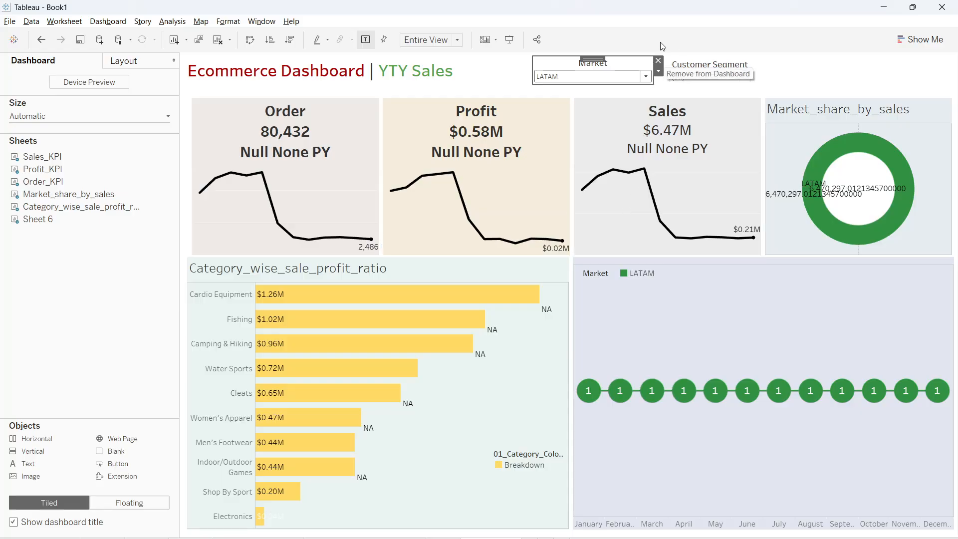
{"action": "left_click", "coordinate": [609, 78]}
{"action": "left_click", "coordinate": [587, 100]}
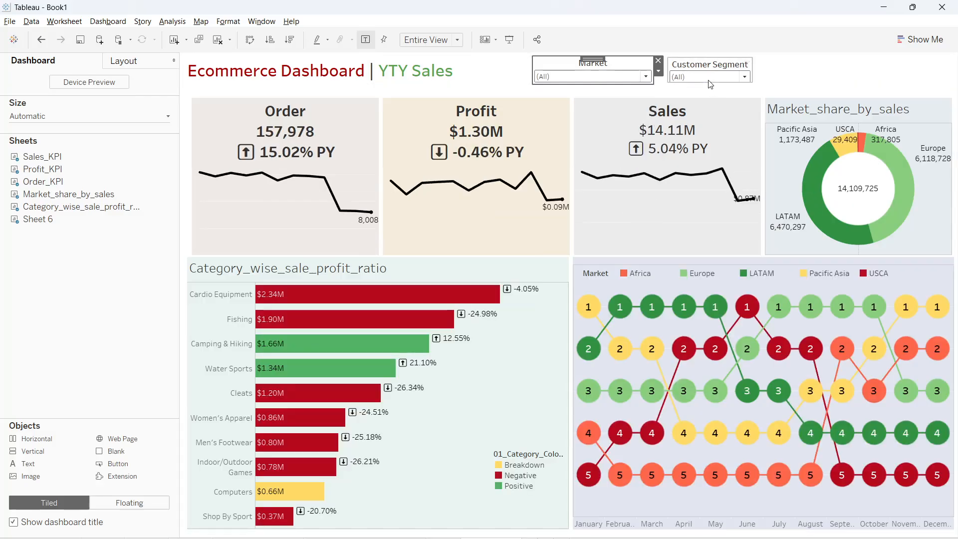
Filter the dashboard with the Customer Segment filter, first to Consumer and finally to Corporate
{"action": "left_click", "coordinate": [708, 77]}
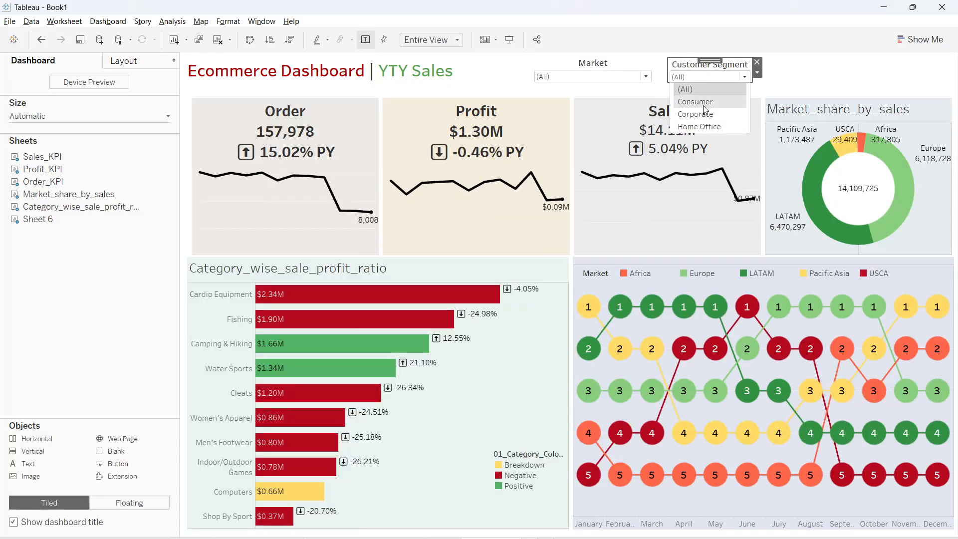
{"action": "left_click", "coordinate": [706, 103]}
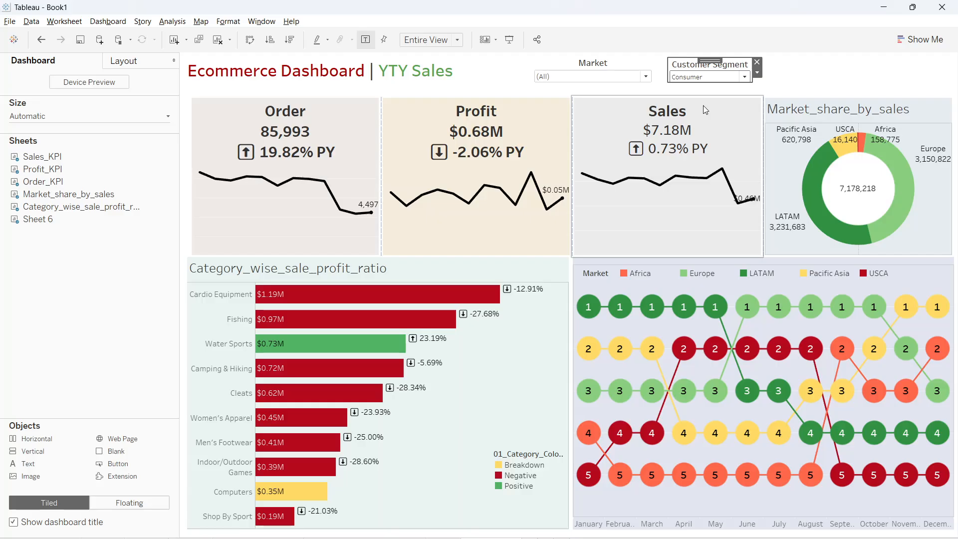
{"action": "left_click", "coordinate": [698, 79]}
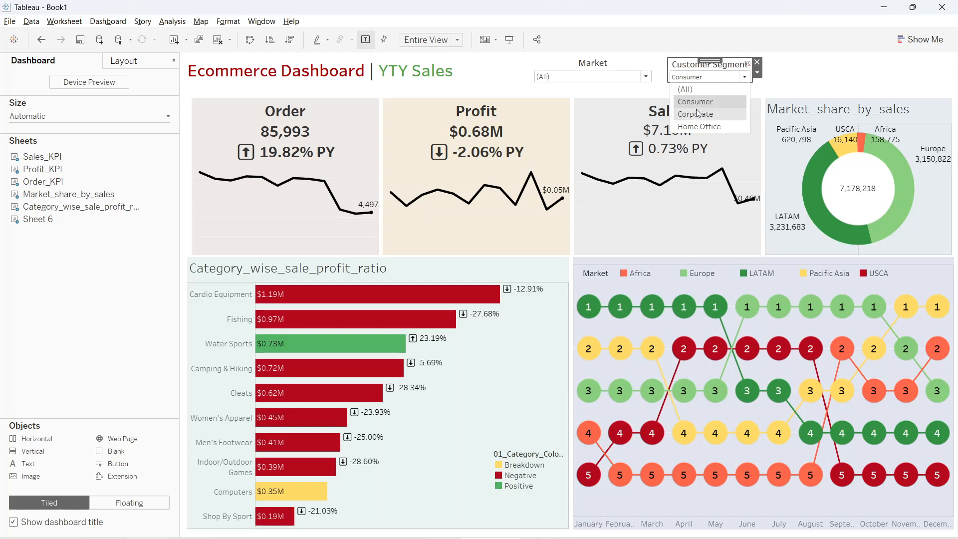
{"action": "left_click", "coordinate": [697, 115]}
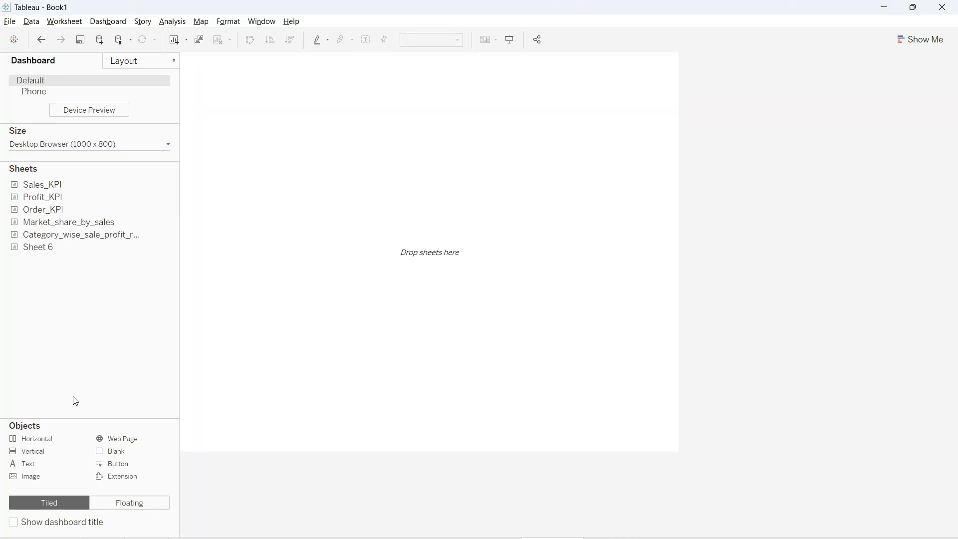
Set the new blank dashboard's size to Automatic
{"action": "left_click", "coordinate": [65, 145]}
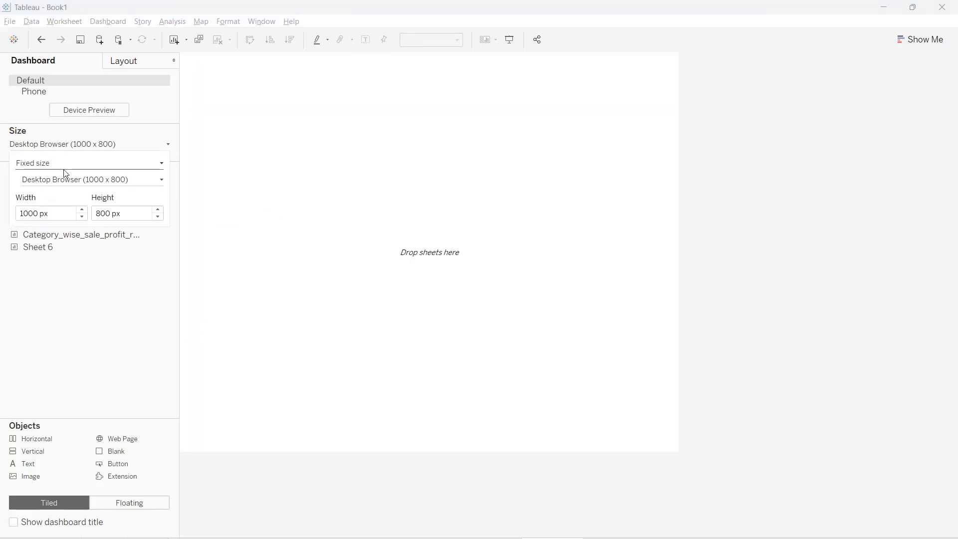
{"action": "left_click", "coordinate": [65, 164]}
{"action": "left_click", "coordinate": [59, 184]}
{"action": "left_click", "coordinate": [648, 266]}
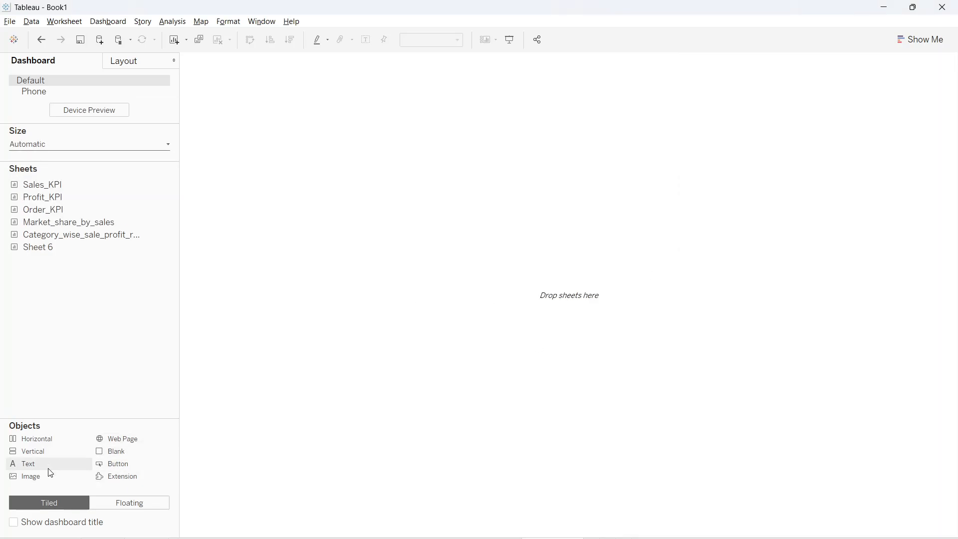
Add an image object using HR background.pptx(1).png from the Hr project folder, with Fit Image enabled, as the dashboard background
{"action": "left_click_drag", "start_coordinate": [37, 475], "coordinate": [568, 284]}
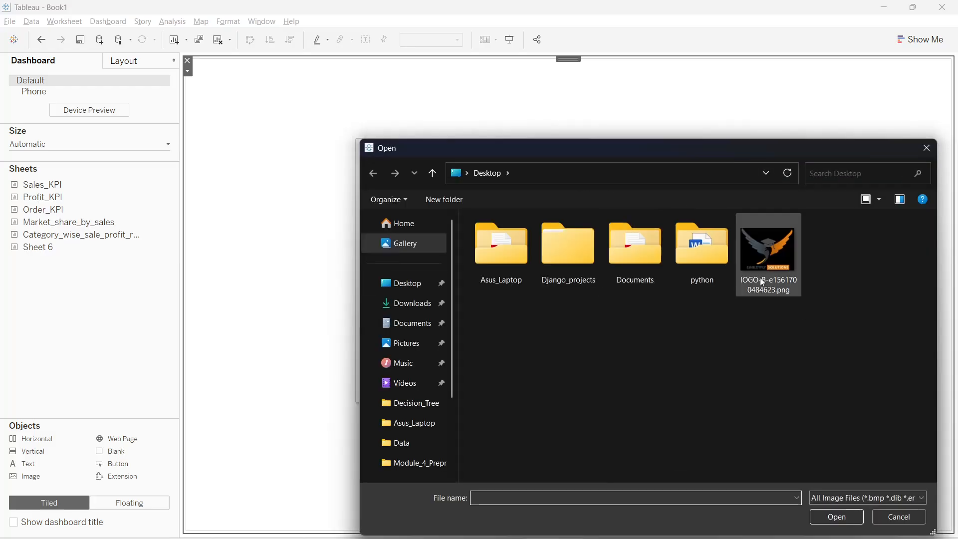
{"action": "double_click", "coordinate": [513, 271]}
{"action": "double_click", "coordinate": [529, 310]}
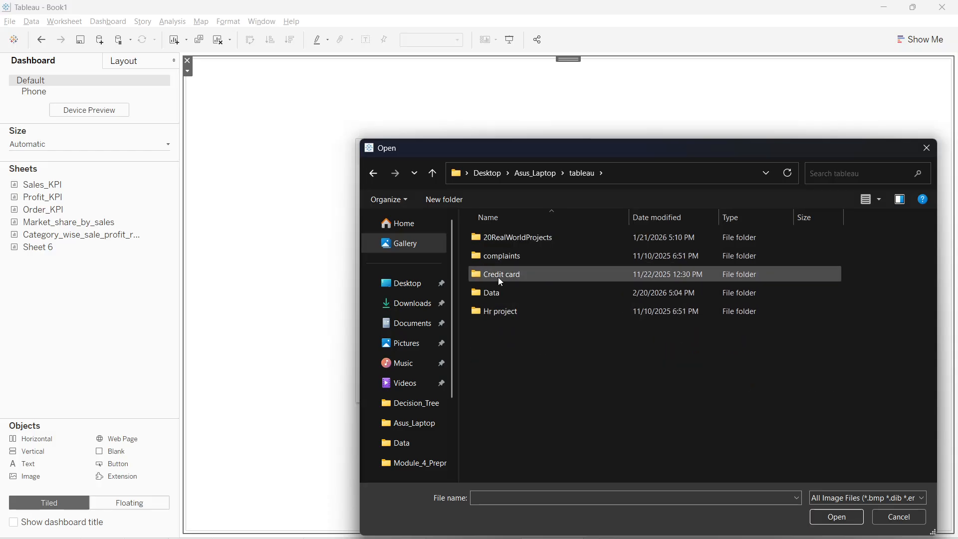
{"action": "double_click", "coordinate": [511, 311]}
{"action": "left_click", "coordinate": [501, 254]}
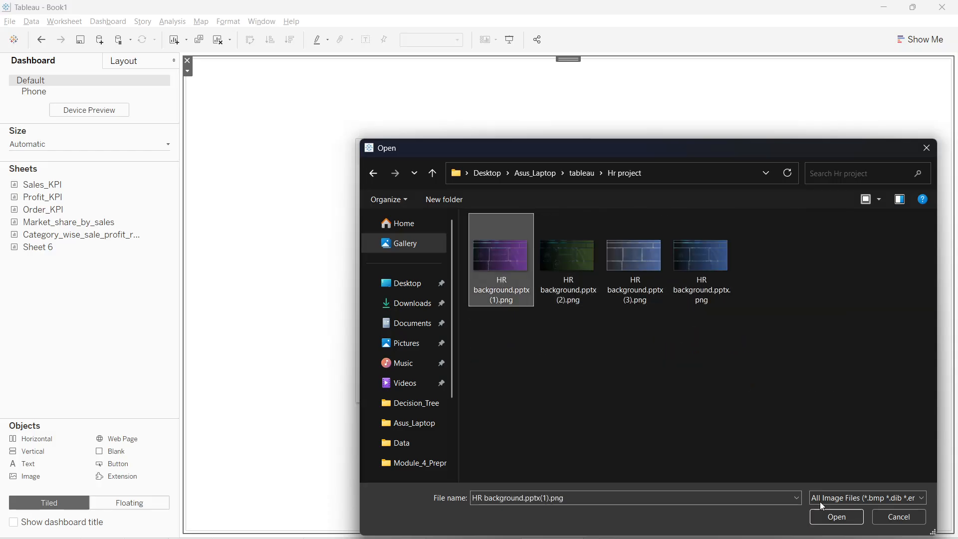
{"action": "left_click", "coordinate": [837, 517]}
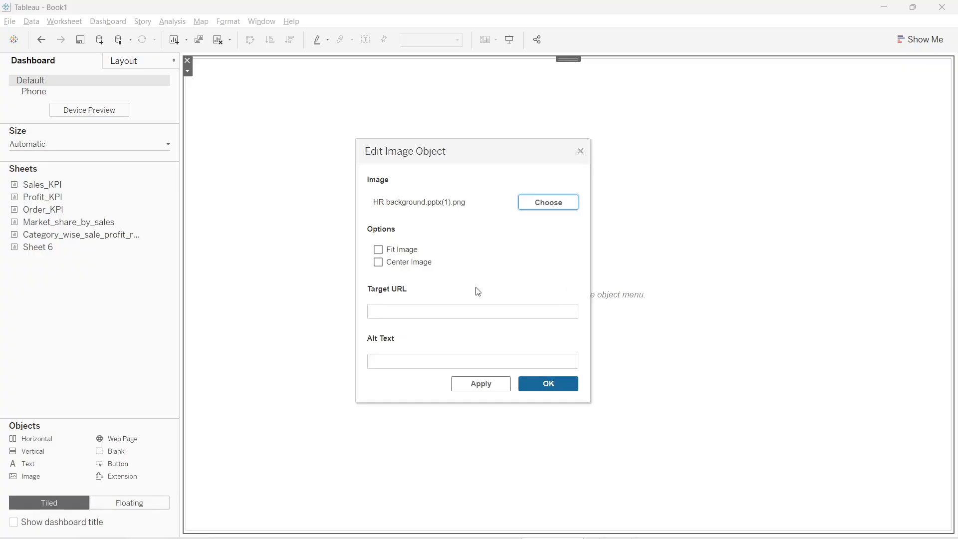
{"action": "left_click", "coordinate": [379, 250]}
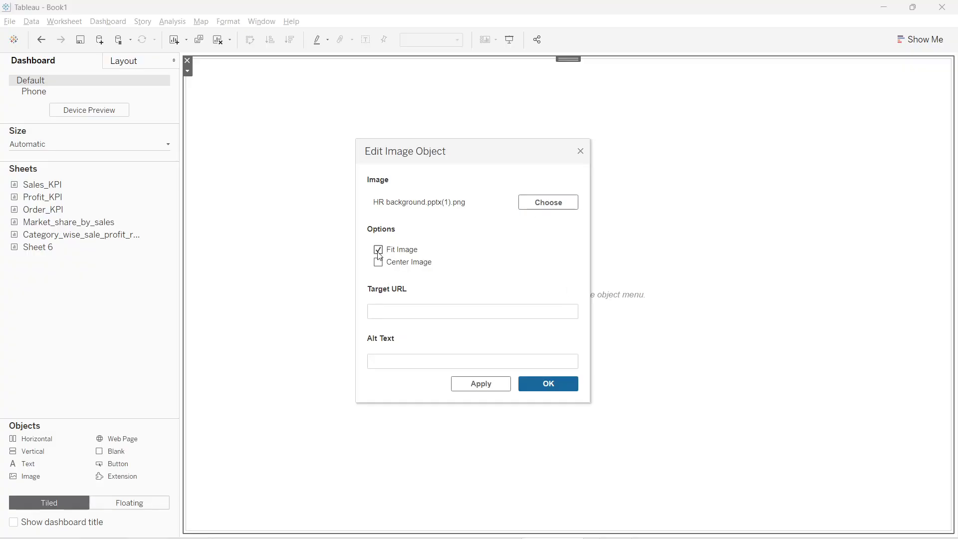
{"action": "left_click", "coordinate": [549, 385]}
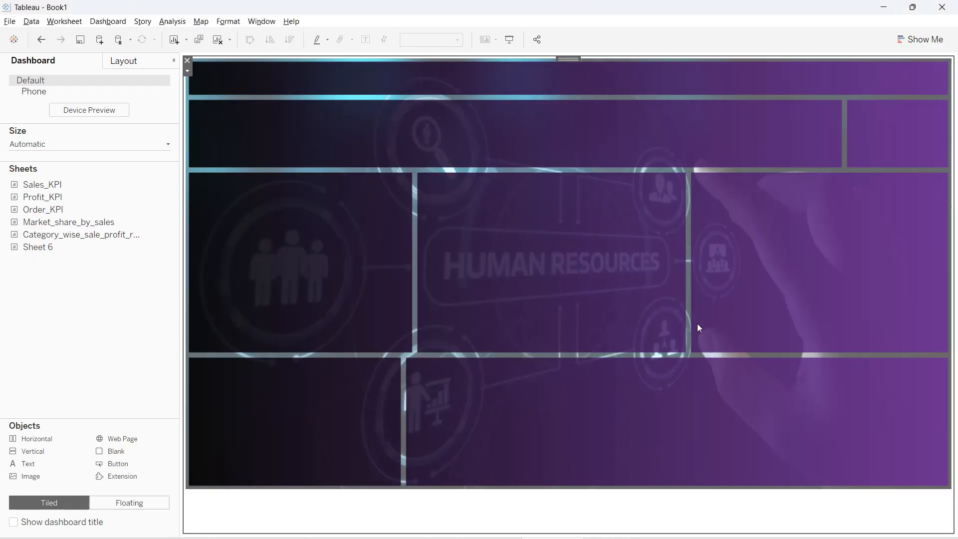
Replace the tiled Sales_KPI sheet with a floating one, fitted to the middle-row left panel of the background image
{"action": "left_click_drag", "start_coordinate": [40, 185], "coordinate": [290, 224]}
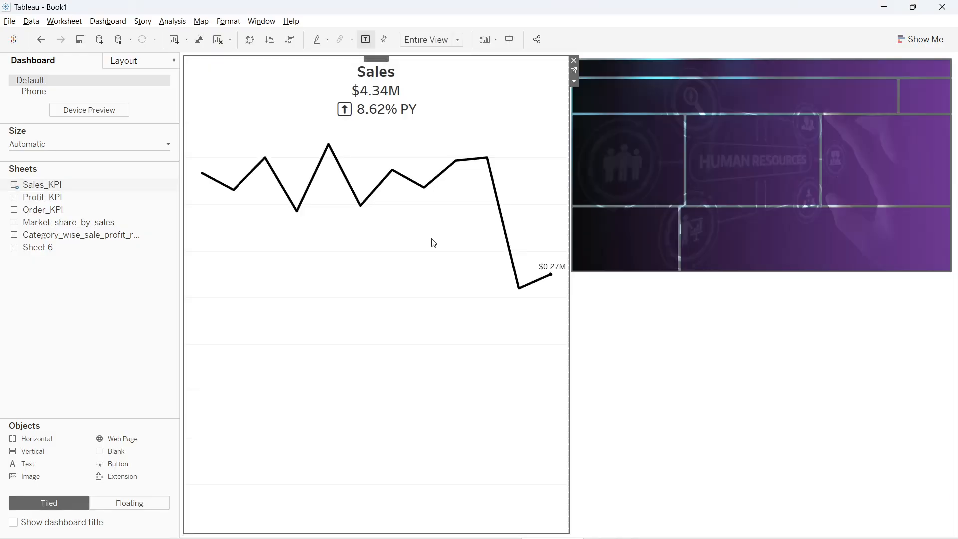
{"action": "left_click", "coordinate": [573, 61]}
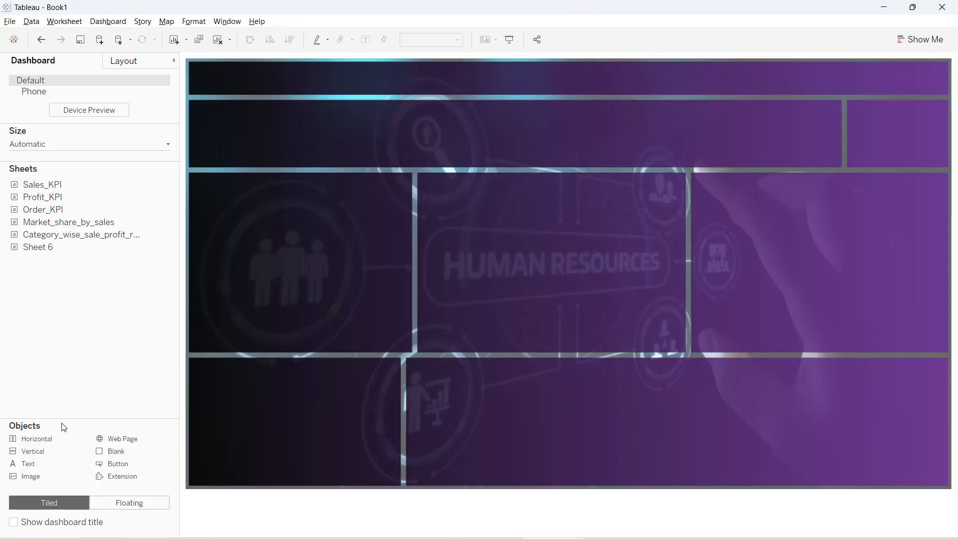
{"action": "left_click", "coordinate": [130, 503]}
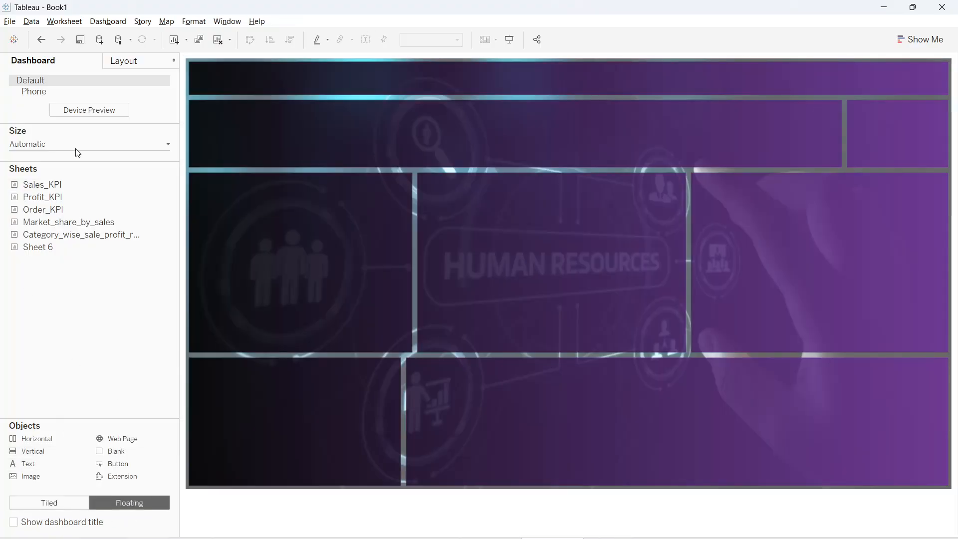
{"action": "left_click", "coordinate": [35, 184]}
{"action": "left_click_drag", "start_coordinate": [40, 185], "coordinate": [212, 185]}
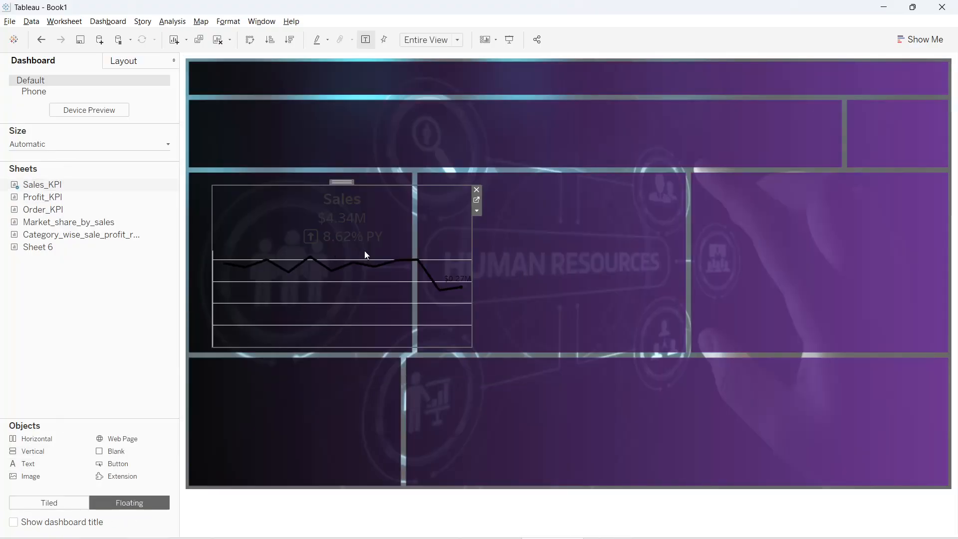
{"action": "left_click_drag", "start_coordinate": [339, 182], "coordinate": [315, 172]}
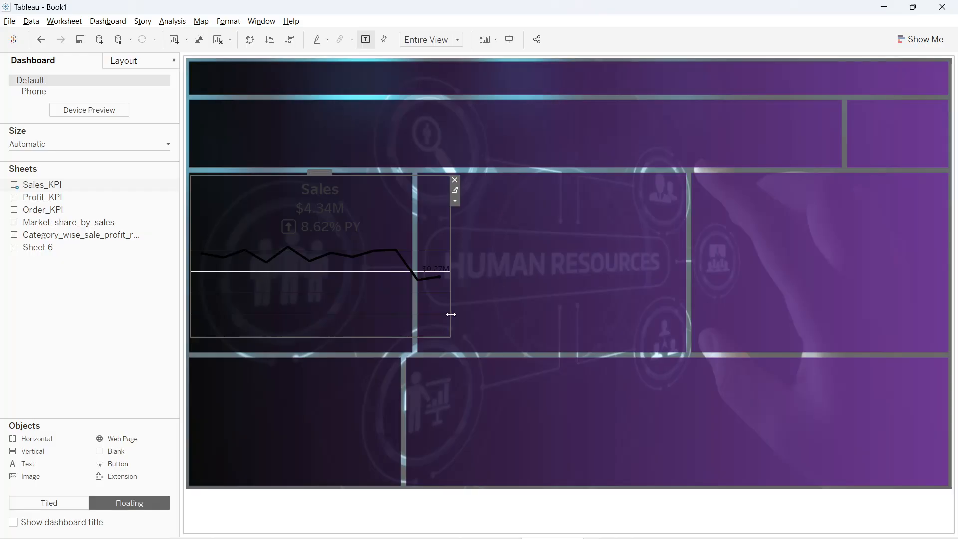
{"action": "left_click_drag", "start_coordinate": [449, 315], "coordinate": [411, 325]}
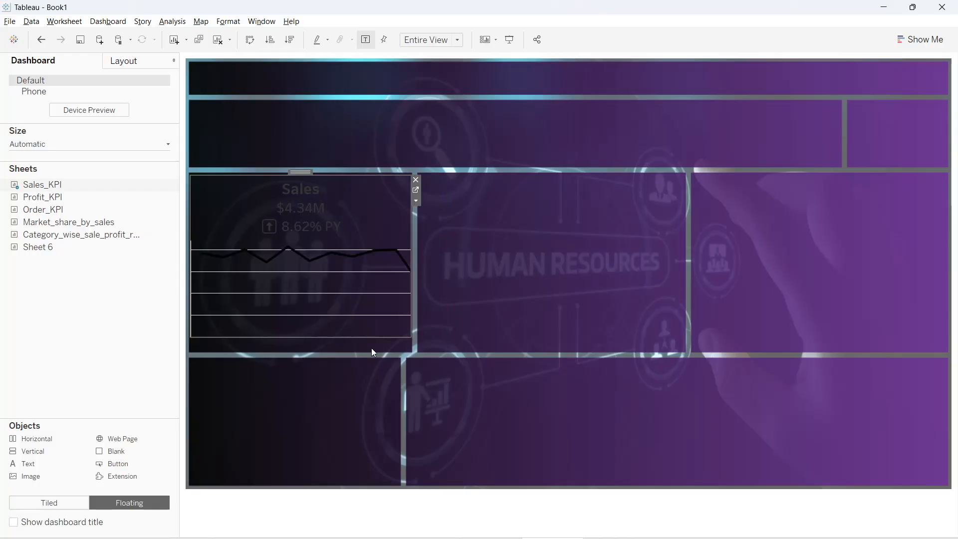
{"action": "left_click_drag", "start_coordinate": [342, 339], "coordinate": [343, 349]}
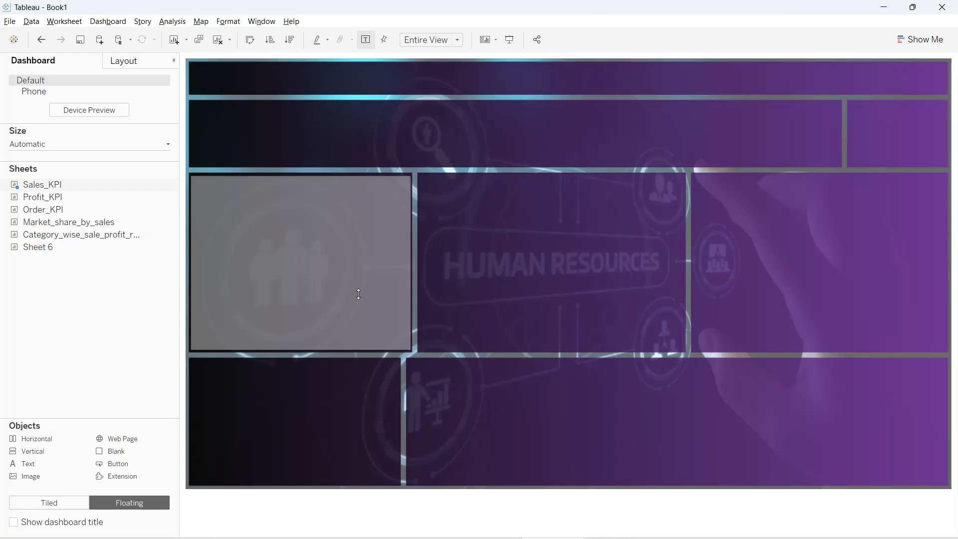
Set the floating Sales_KPI sheet's row banding pane shading to None and check its row and column shading settings
{"action": "right_click", "coordinate": [380, 187]}
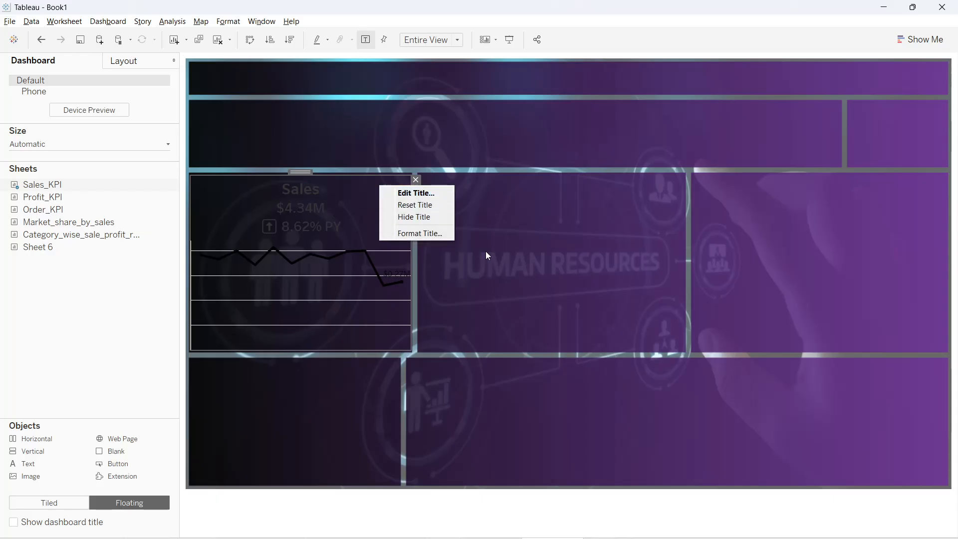
{"action": "left_click", "coordinate": [495, 231]}
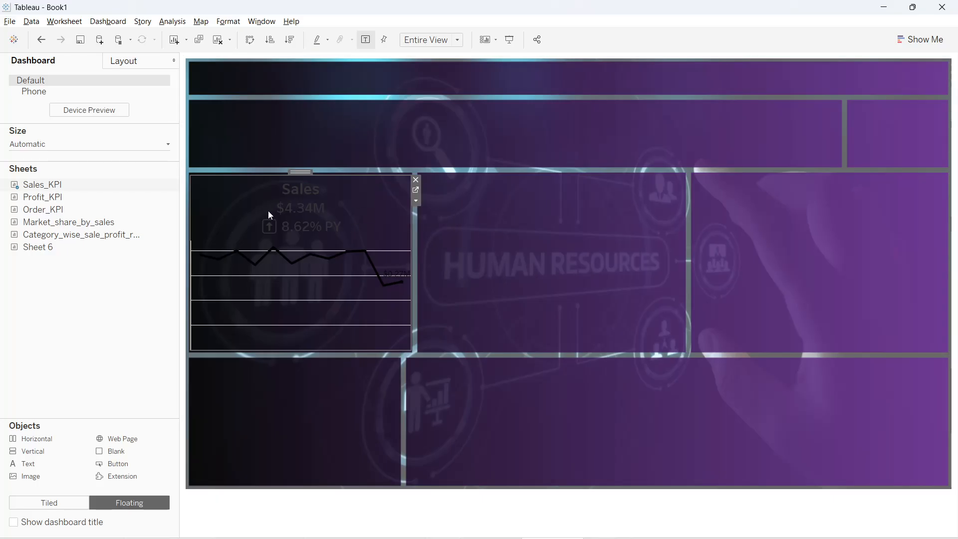
{"action": "right_click", "coordinate": [259, 278]}
{"action": "left_click", "coordinate": [323, 341]}
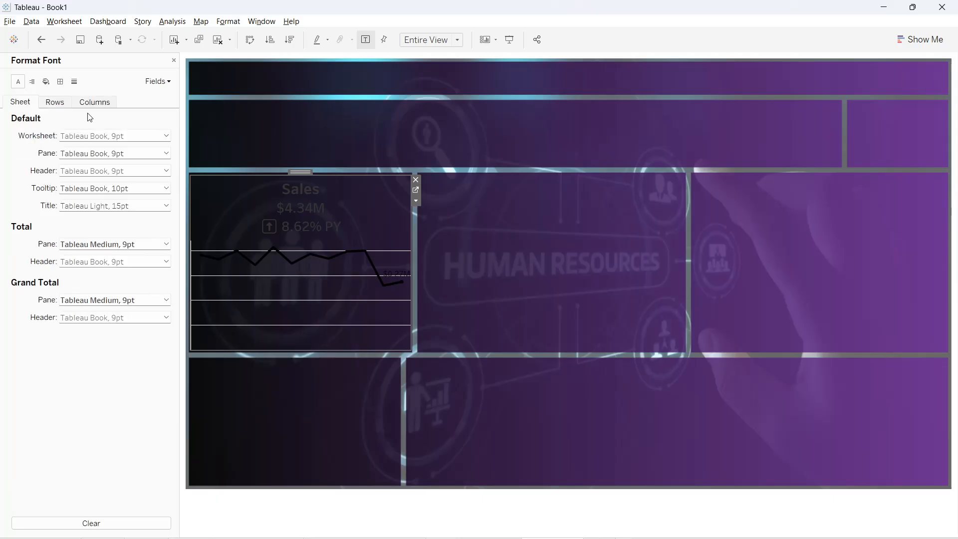
{"action": "left_click", "coordinate": [45, 83]}
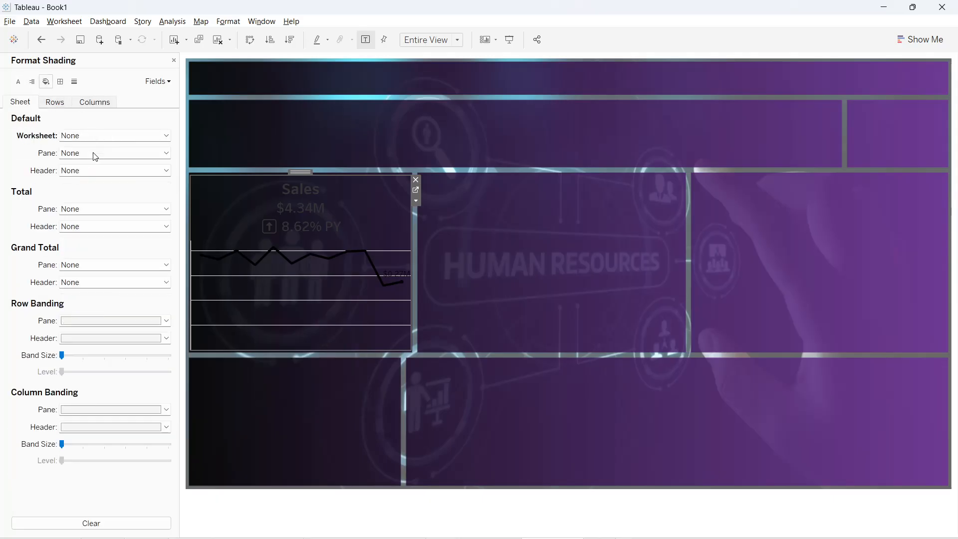
{"action": "left_click", "coordinate": [91, 322]}
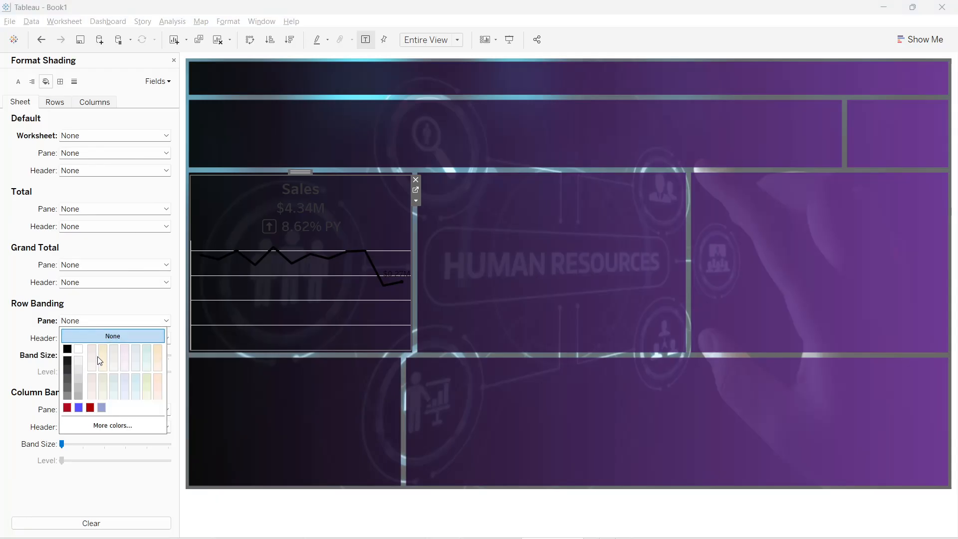
{"action": "mouse_move", "coordinate": [340, 261]}
{"action": "left_click", "coordinate": [84, 488]}
{"action": "left_click", "coordinate": [53, 104]}
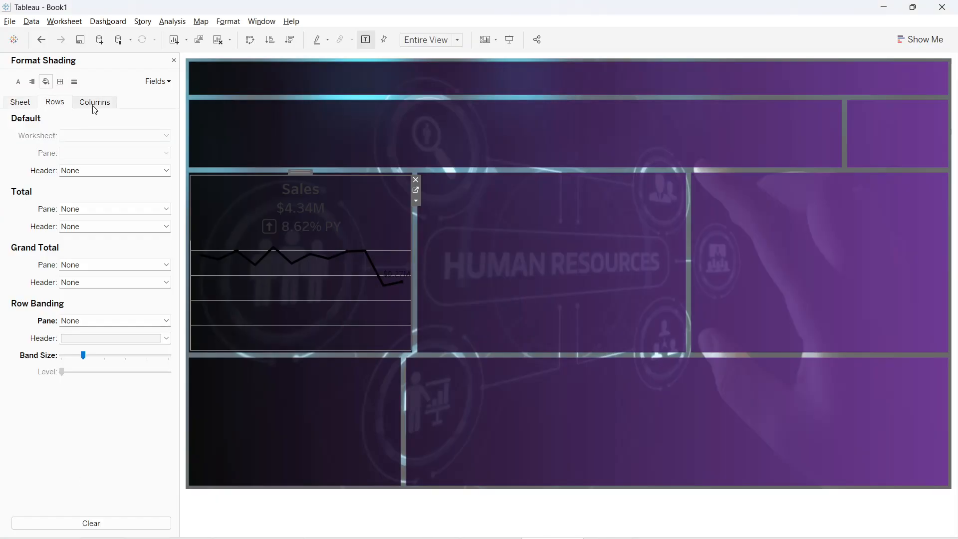
{"action": "left_click", "coordinate": [94, 103]}
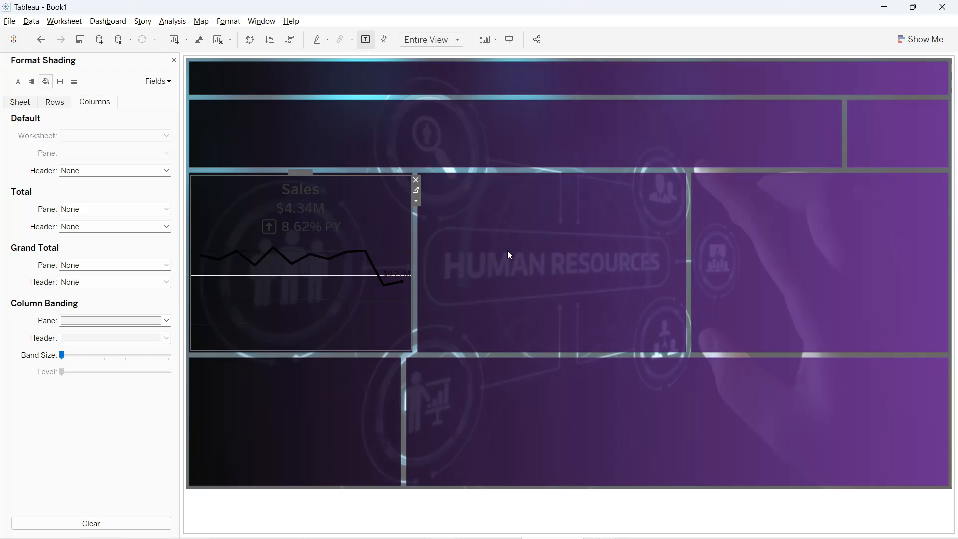
Remove the floating Sales_KPI sheet and delete the dashboard with the image background
{"action": "left_click", "coordinate": [417, 179]}
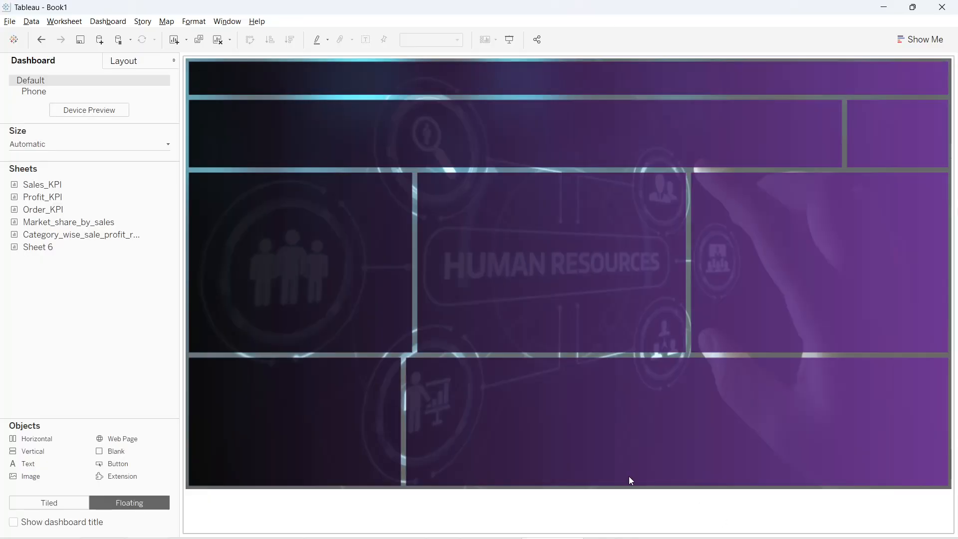
{"action": "right_click", "coordinate": [569, 533]}
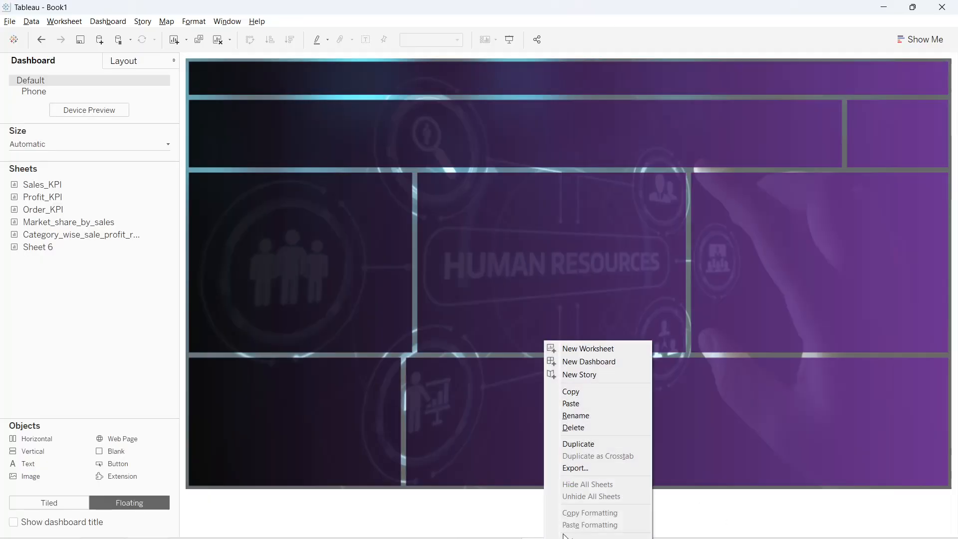
{"action": "left_click", "coordinate": [597, 428]}
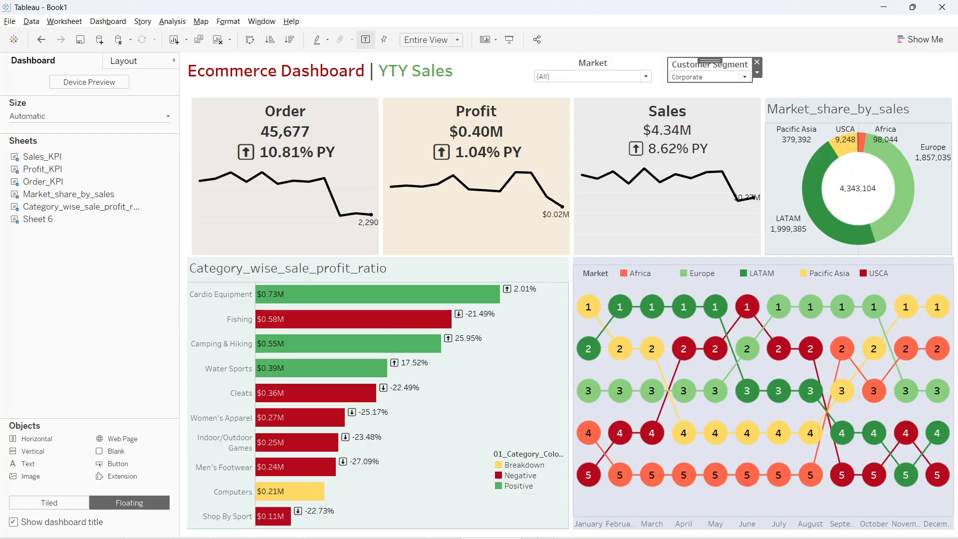
Minimize the workbook and put away the arrow symbols browser window to show the desktop
{"action": "left_click", "coordinate": [884, 9]}
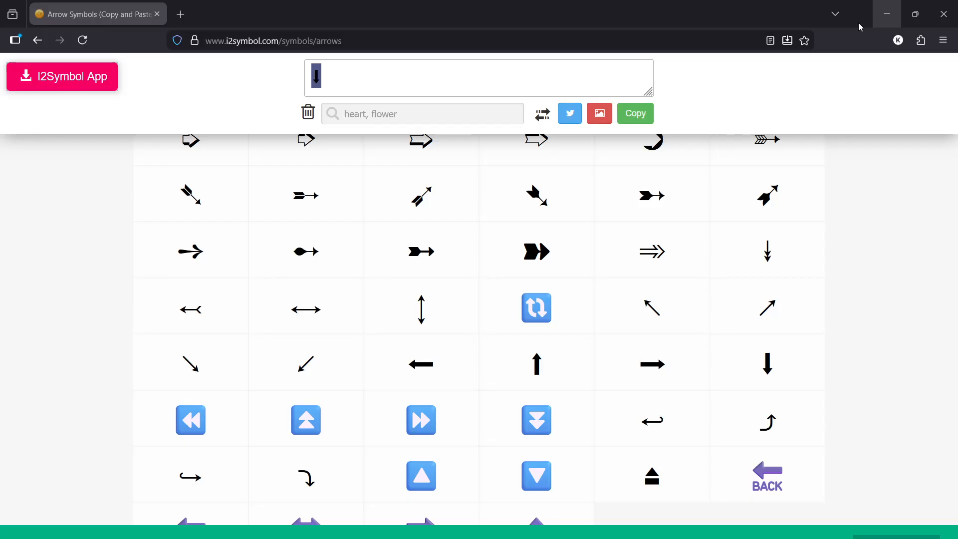
{"action": "left_click", "coordinate": [938, 8]}
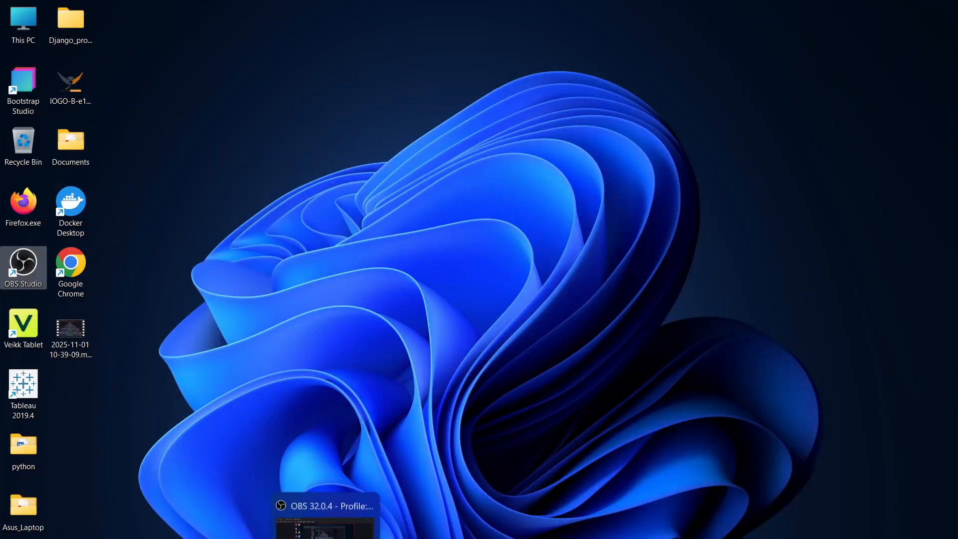